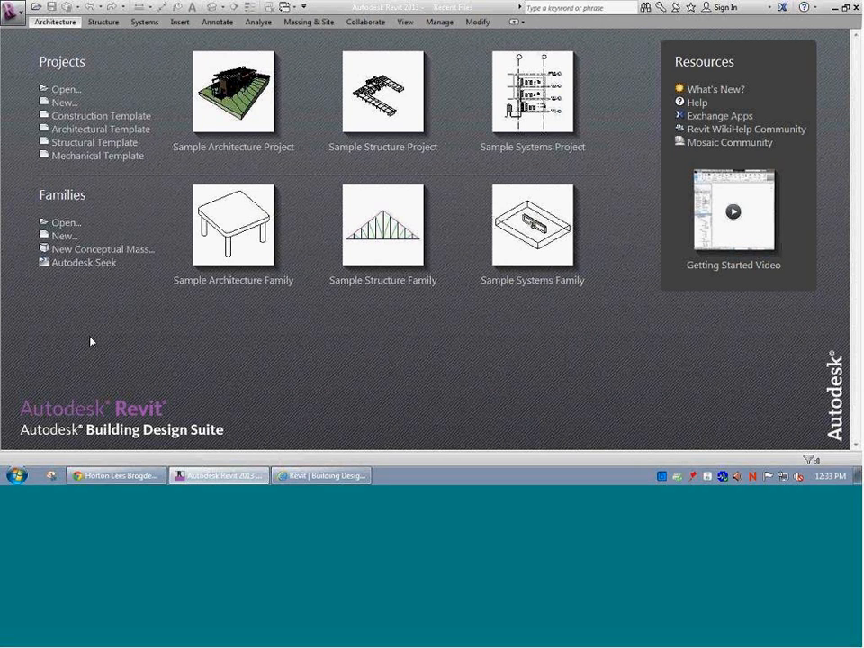
click(65, 106)
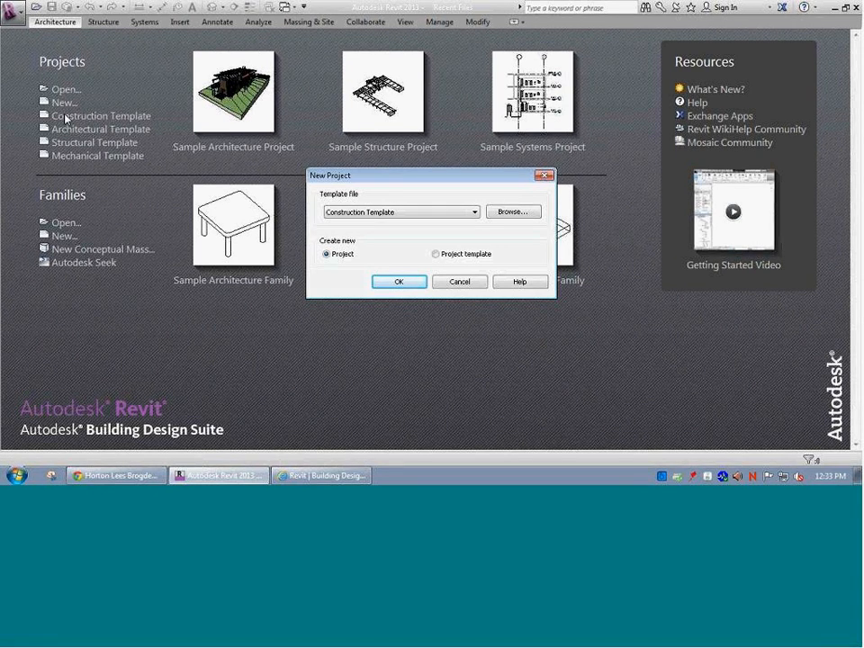
click(467, 214)
click(458, 282)
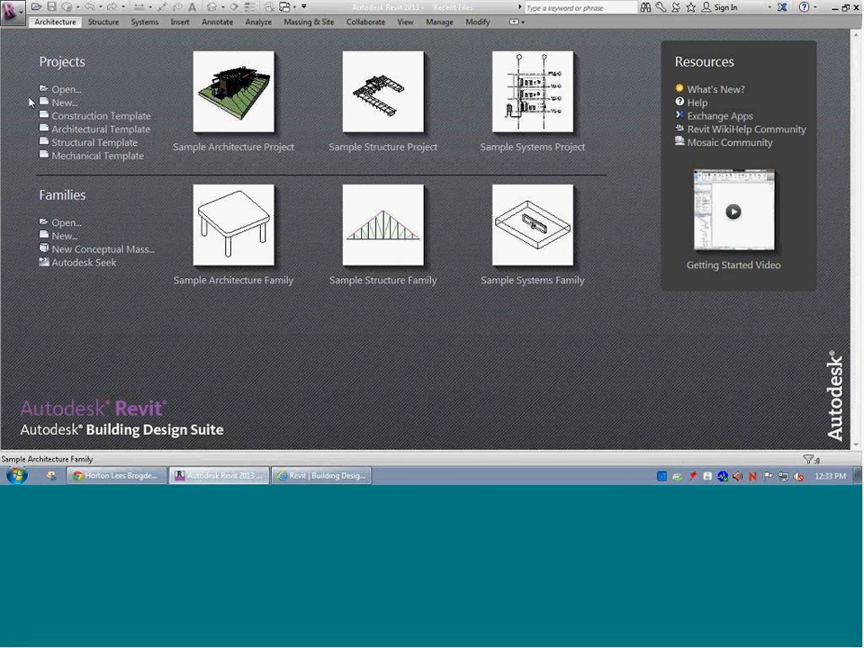
Create a new title block family from the New Size.rft template in the Titleblocks folder.
click(10, 15)
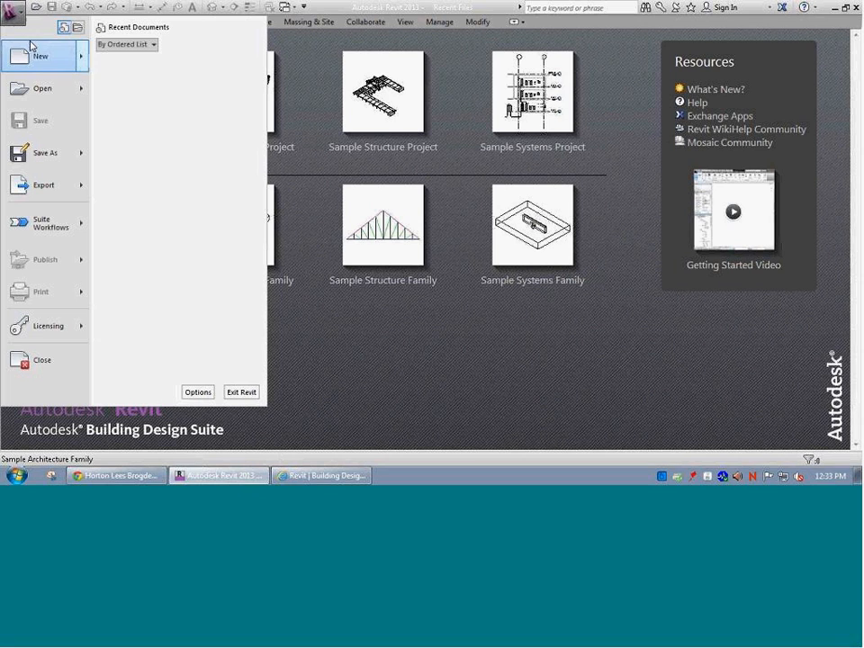
mouse_move(83, 56)
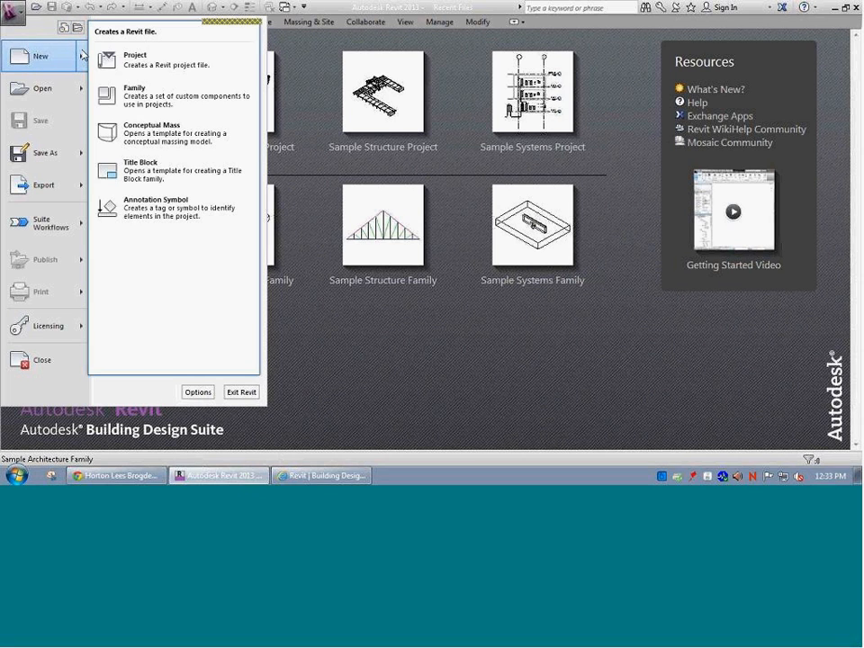
click(155, 107)
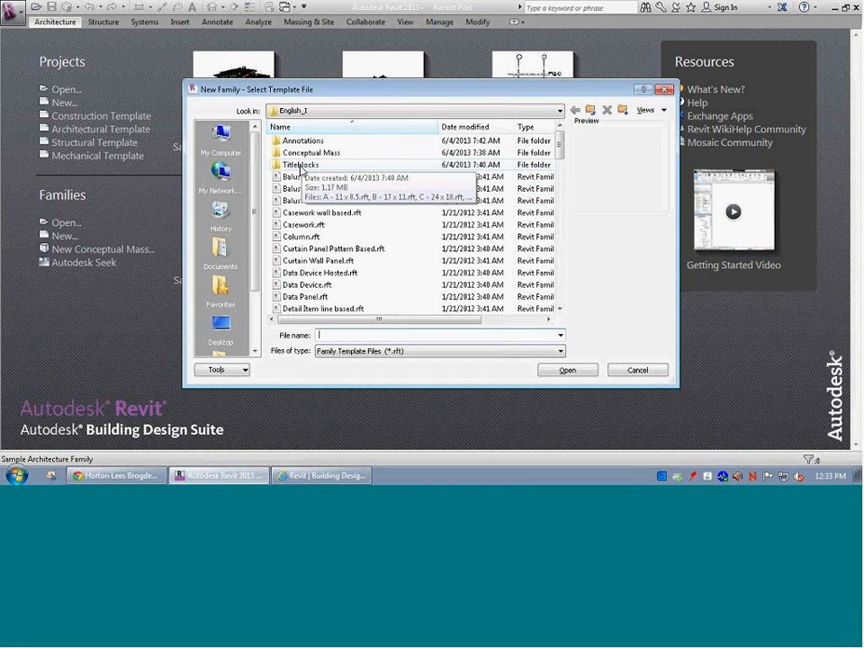
double_click(302, 166)
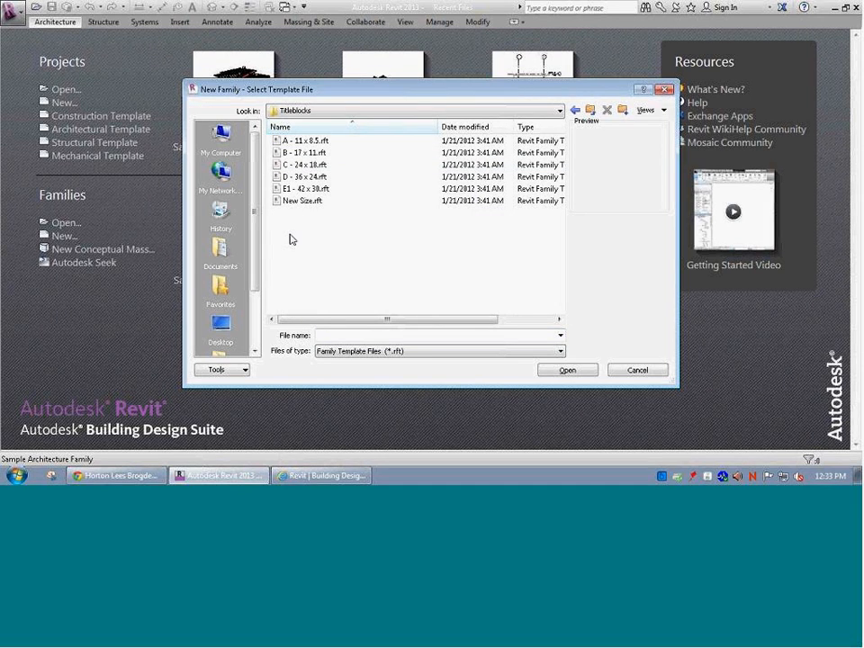
click(286, 200)
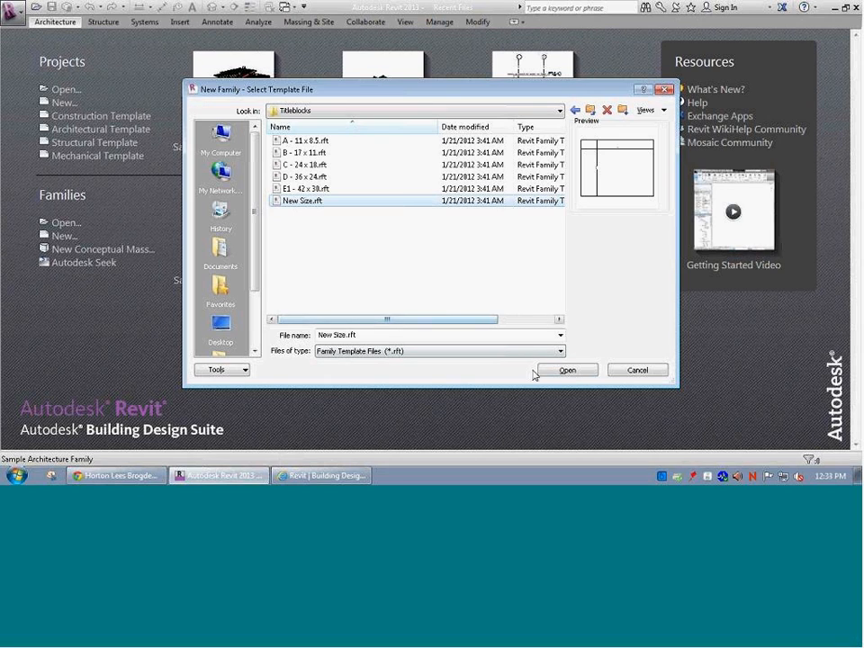
click(569, 371)
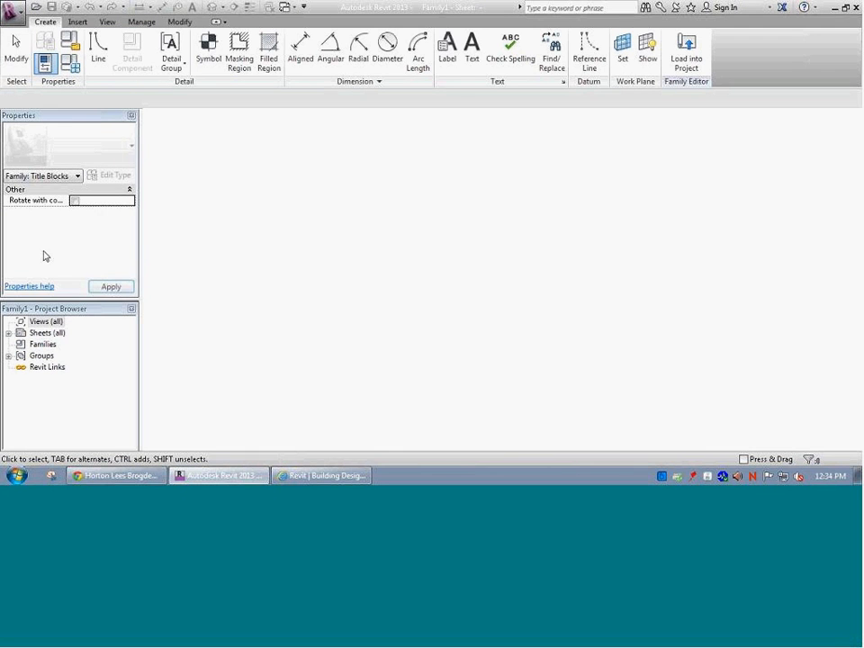
Dock the Properties palette on the opposite side of the drawing area from the Project Browser.
drag(57, 124, 806, 159)
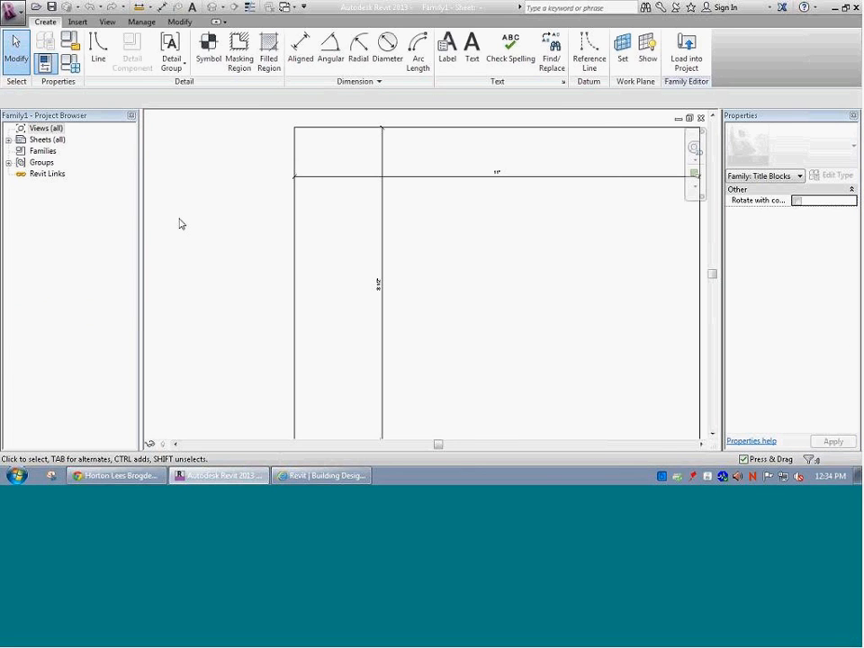
scroll(458, 217, down, 1)
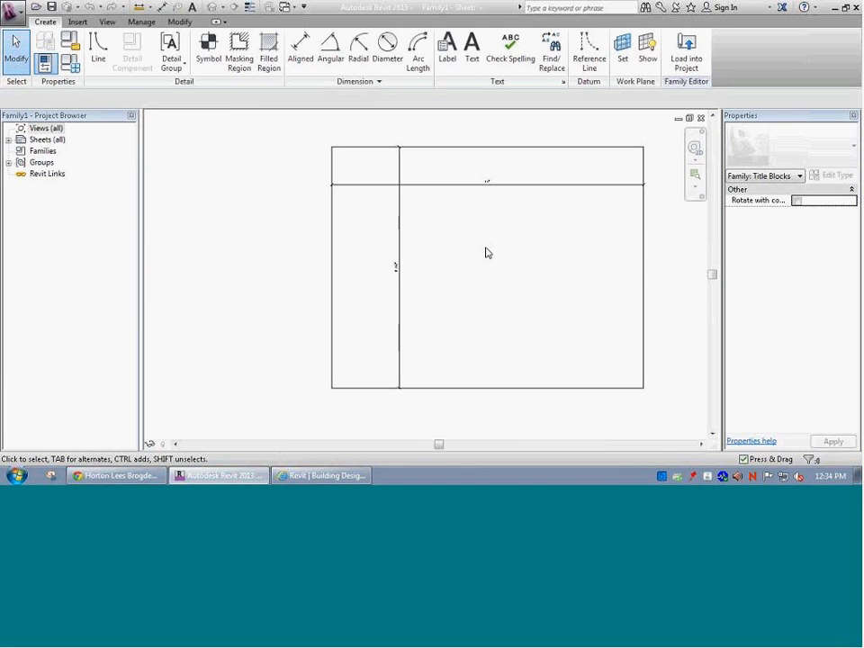
Examine the sheet border lines individually and as a chain, including the line subcategories available for them.
click(458, 151)
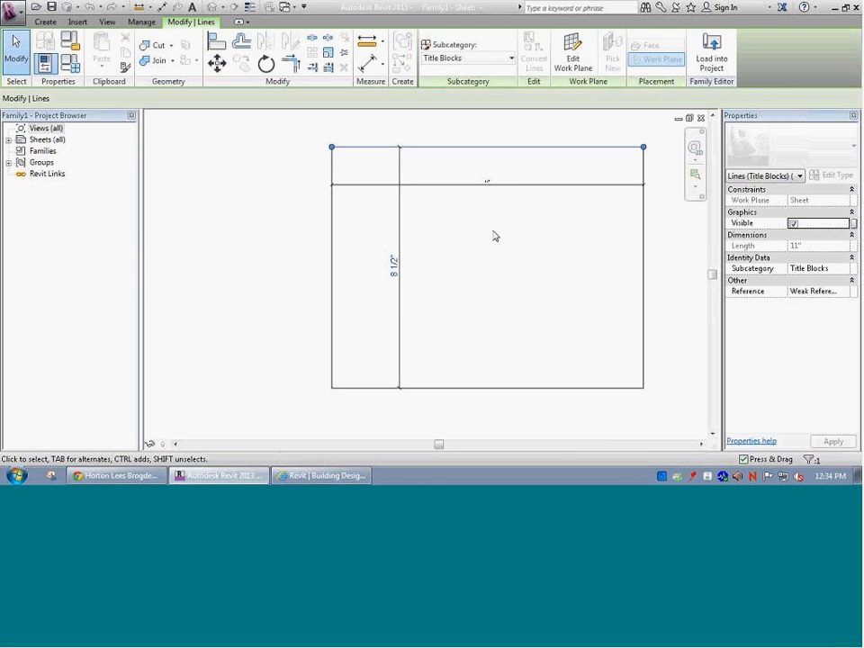
click(503, 304)
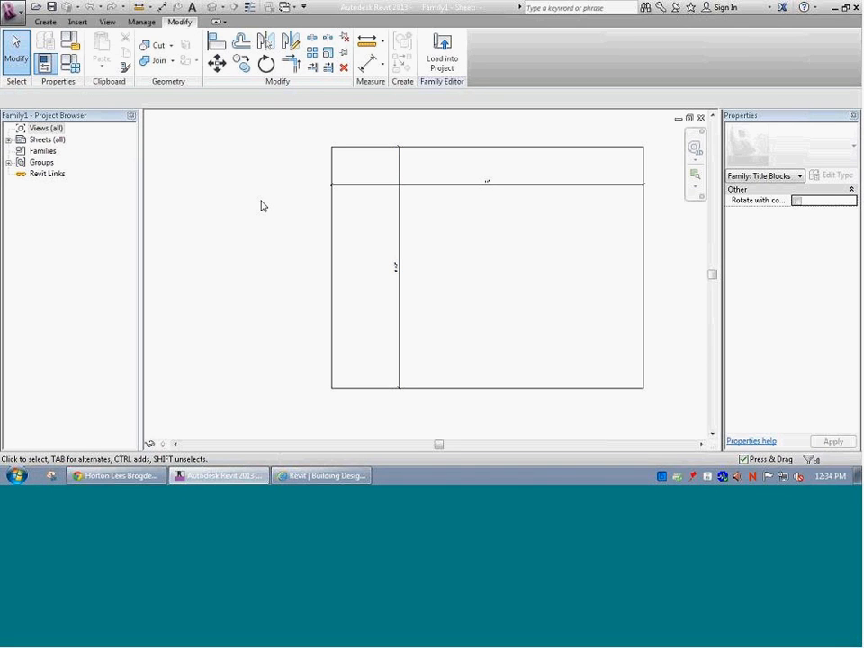
click(332, 233)
key(Tab)
click(335, 235)
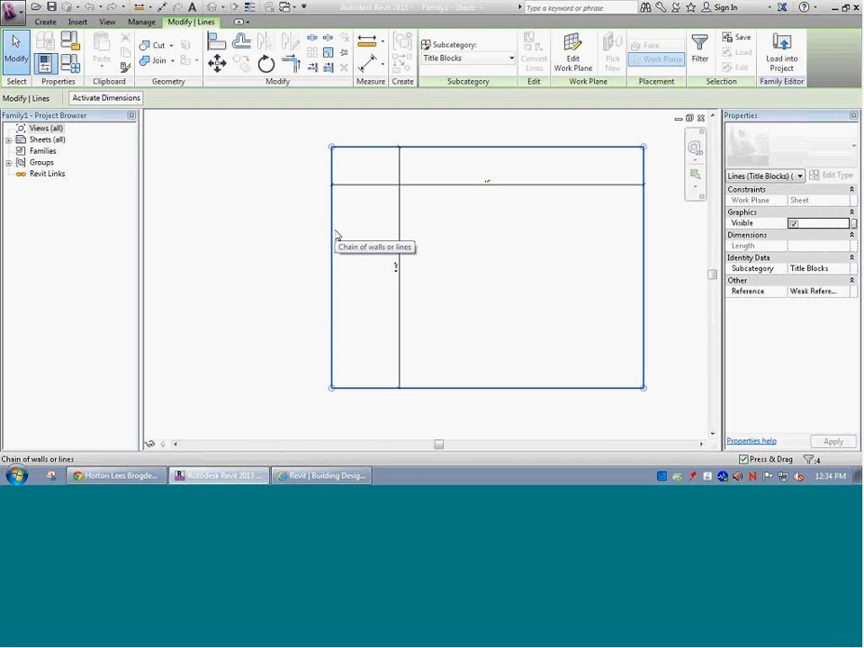
key(Escape)
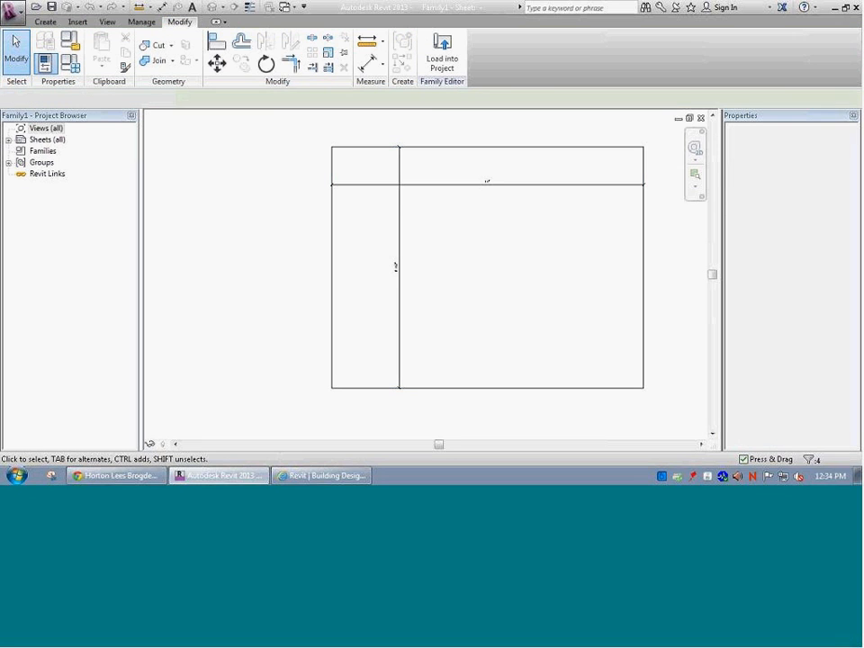
click(415, 149)
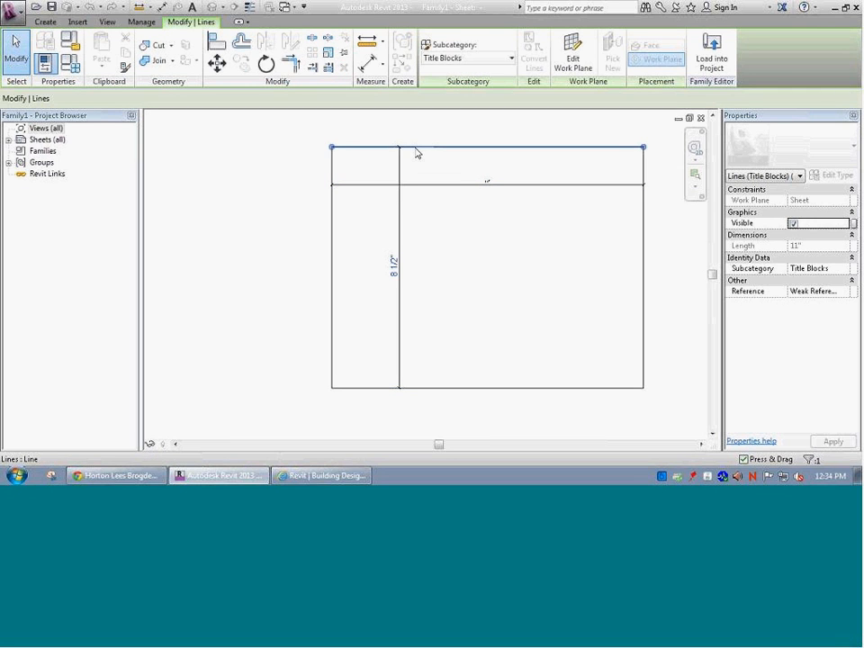
click(507, 312)
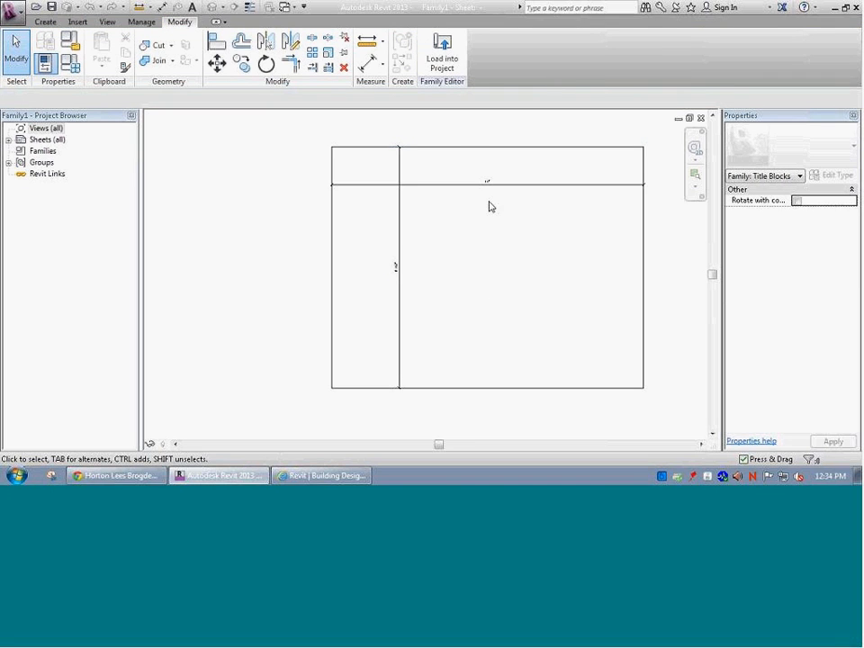
click(459, 151)
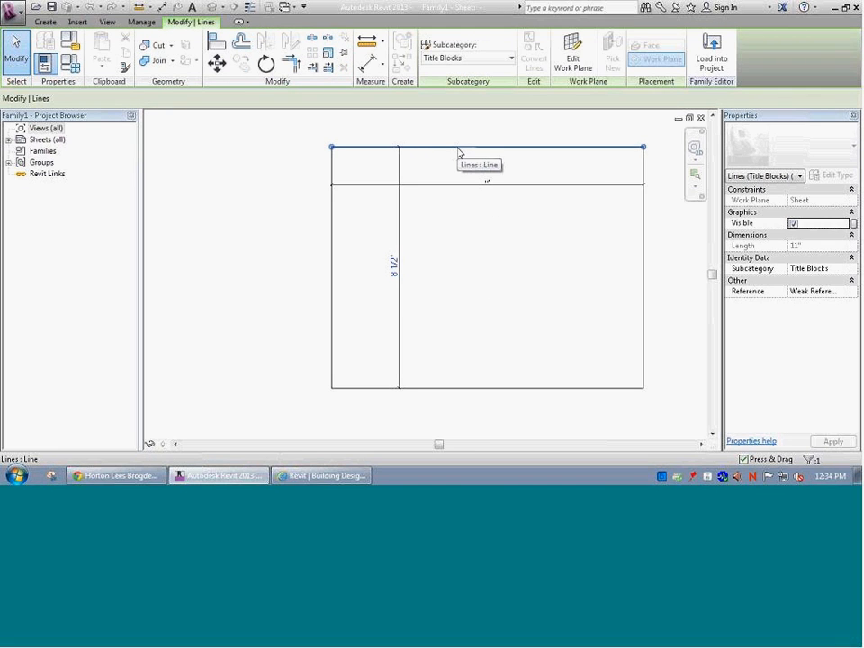
click(480, 67)
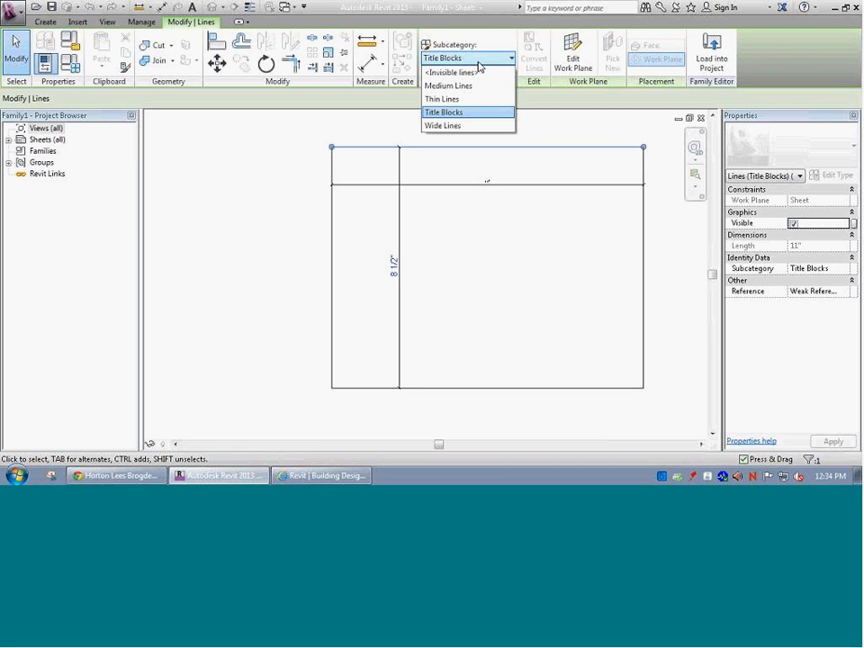
click(477, 255)
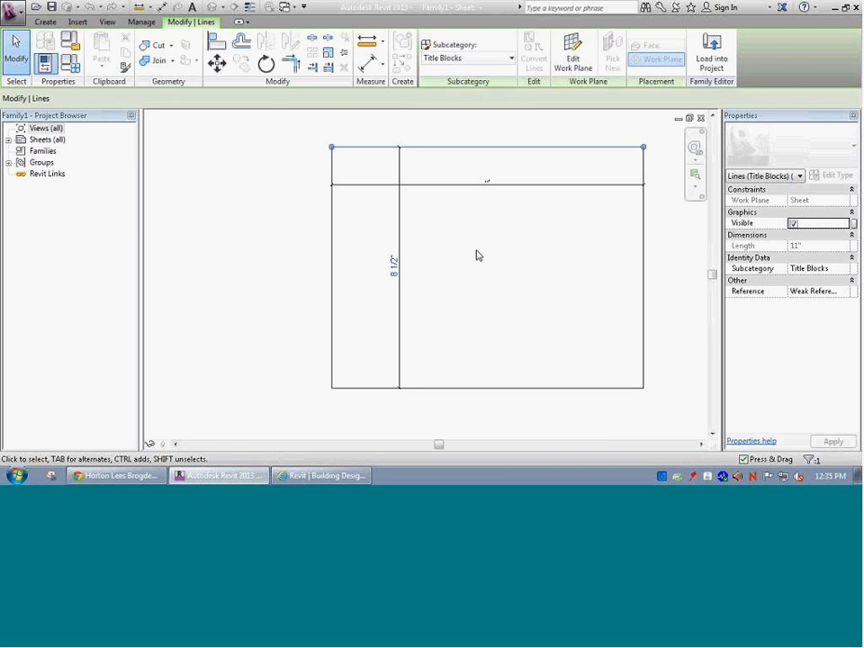
Assign the <Invisible lines> subcategory to the whole chain of sheet border lines.
key(Tab)
click(481, 145)
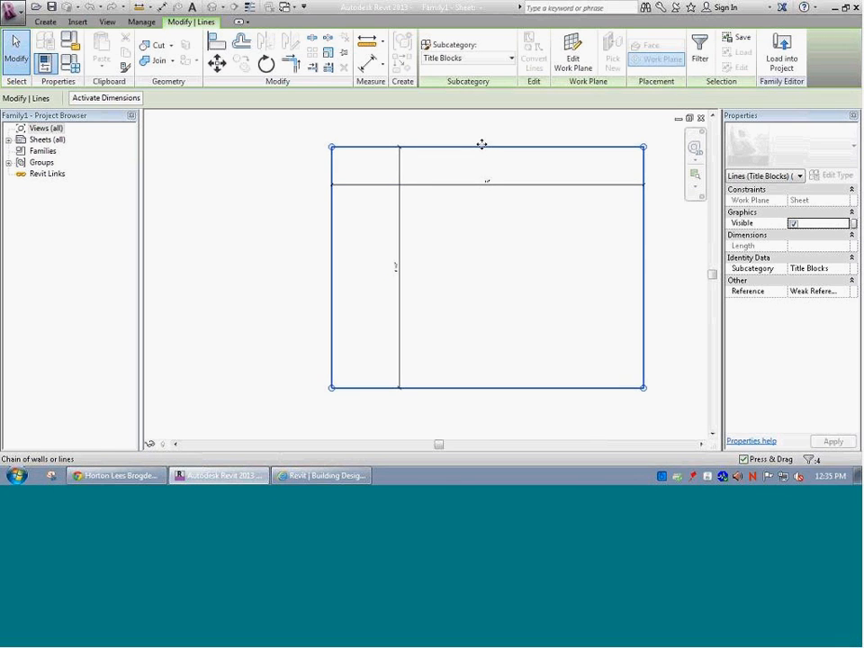
click(473, 57)
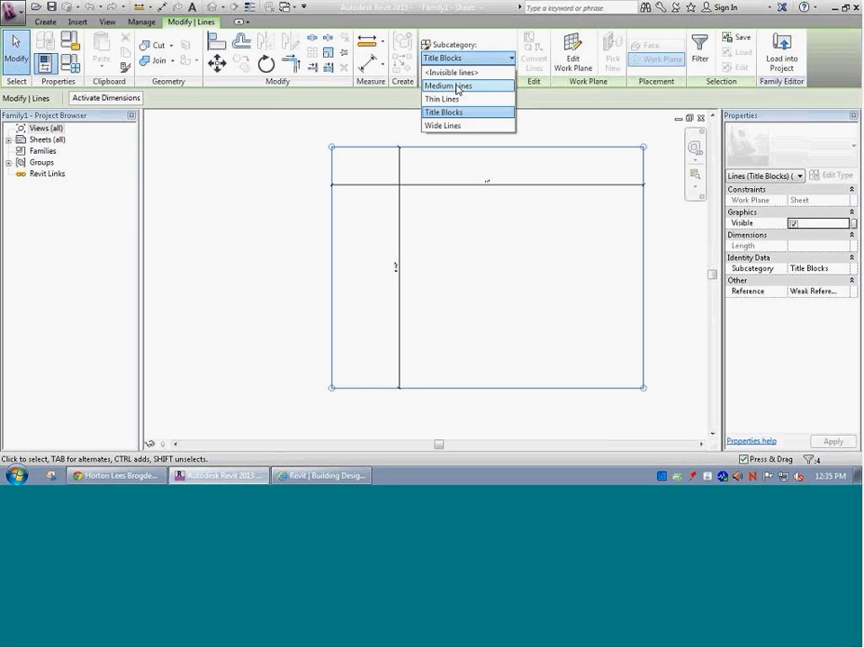
click(459, 73)
click(451, 262)
scroll(451, 262, down, 2)
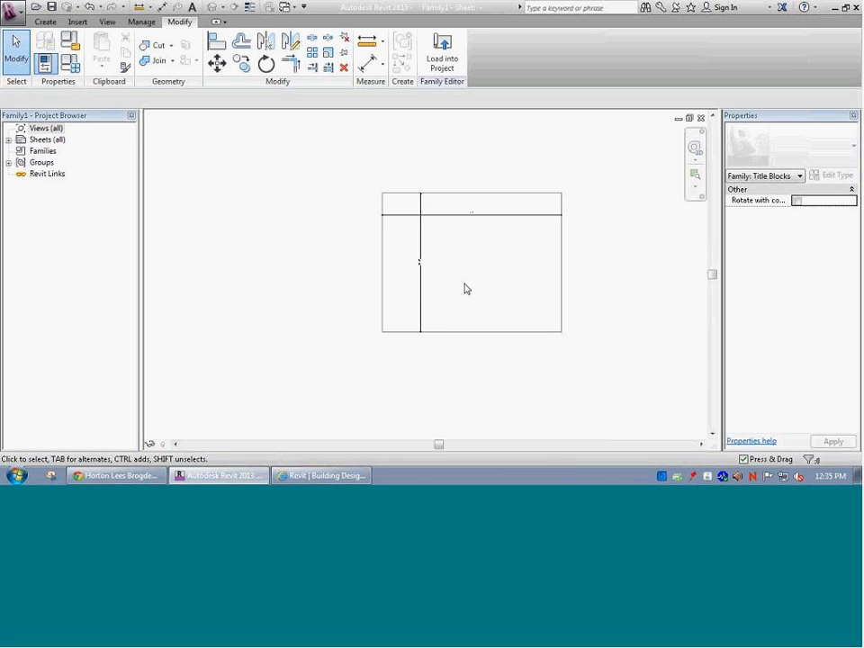
click(14, 12)
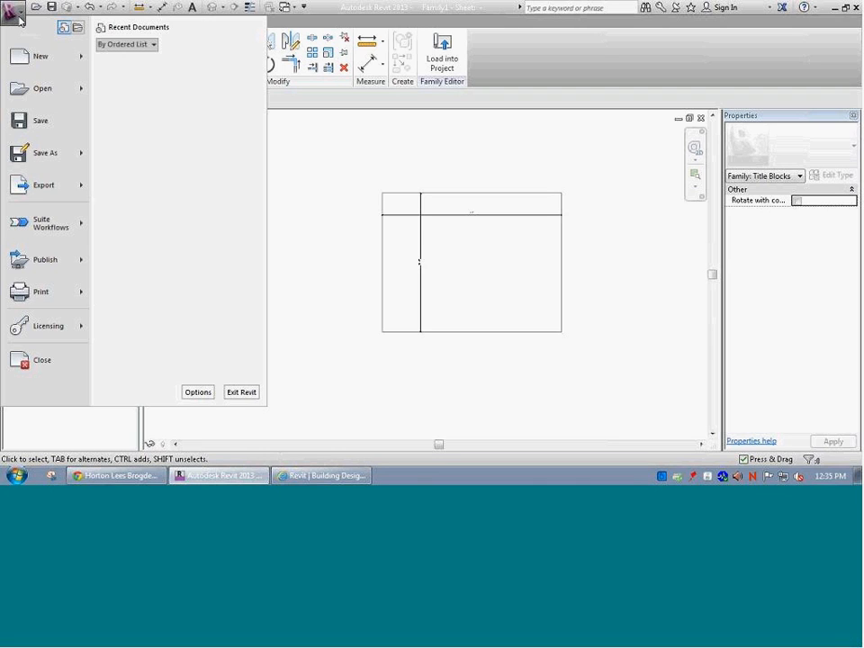
click(270, 115)
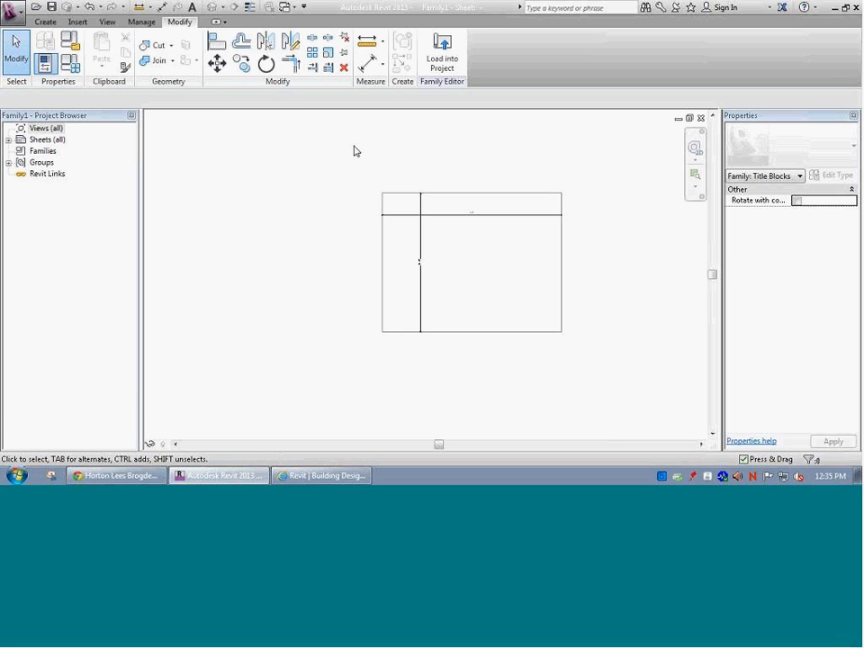
Start a CAD import and browse to the PROJ (R:) network drive.
click(77, 22)
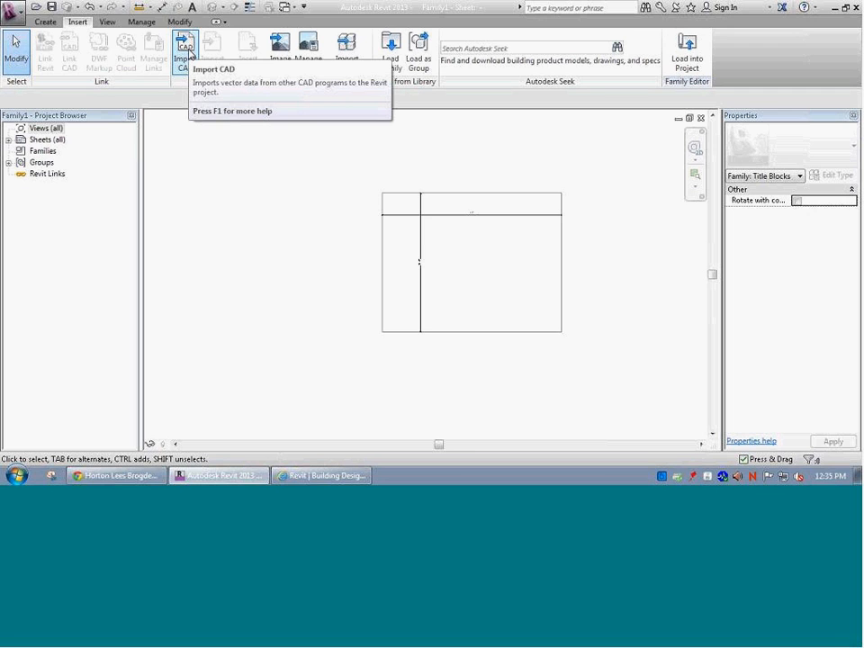
click(187, 51)
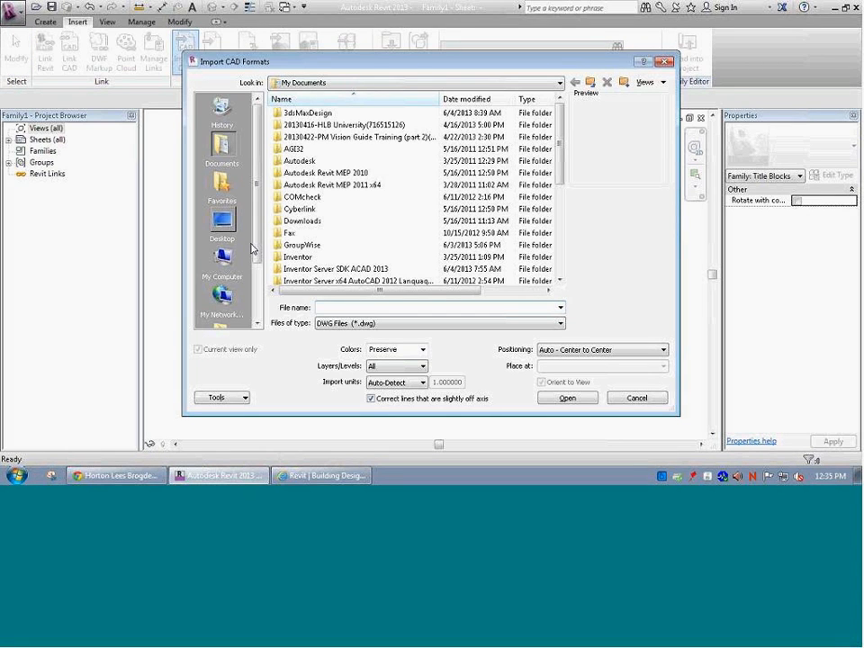
click(362, 84)
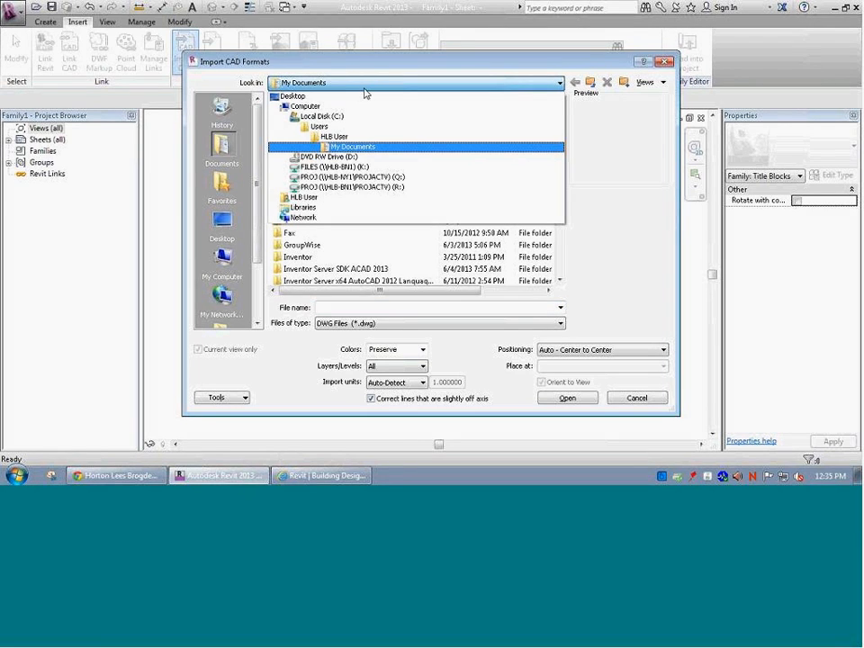
click(339, 189)
click(339, 191)
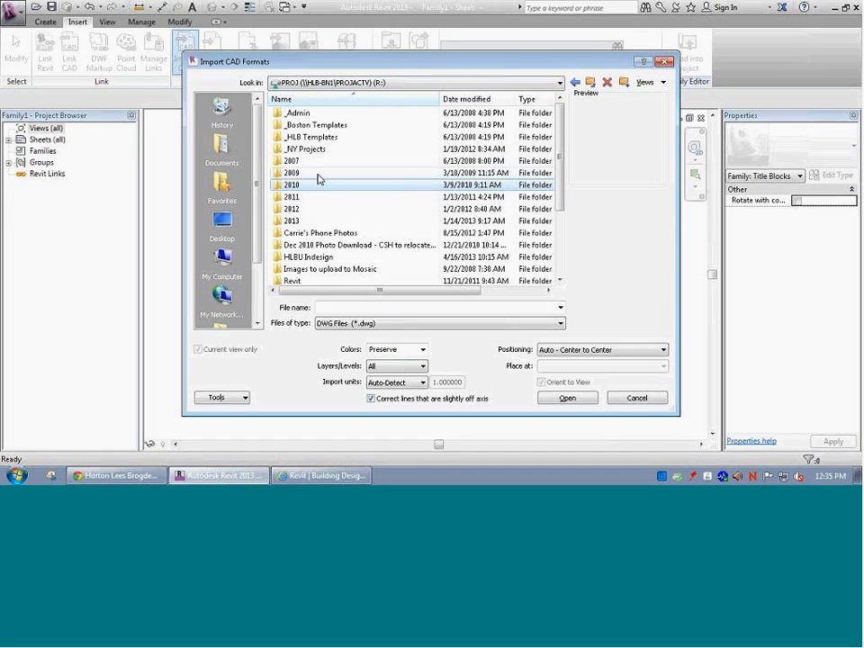
click(309, 173)
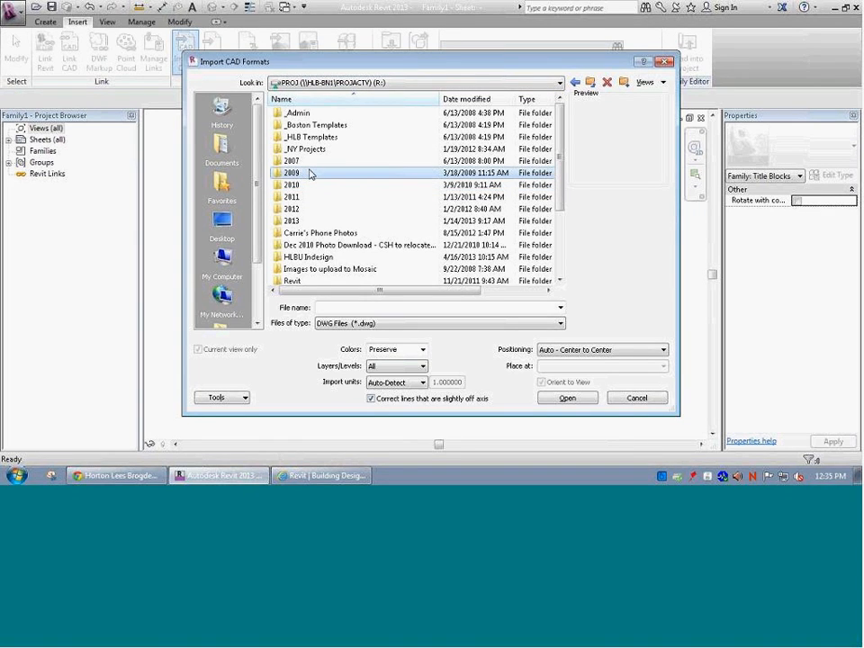
key(h)
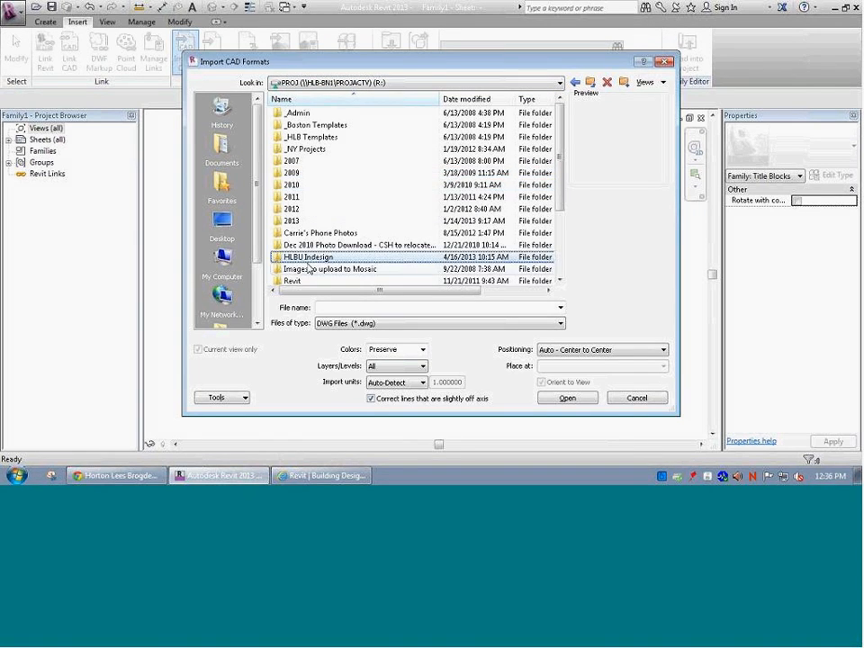
scroll(307, 278, down, 1)
scroll(307, 278, up, 1)
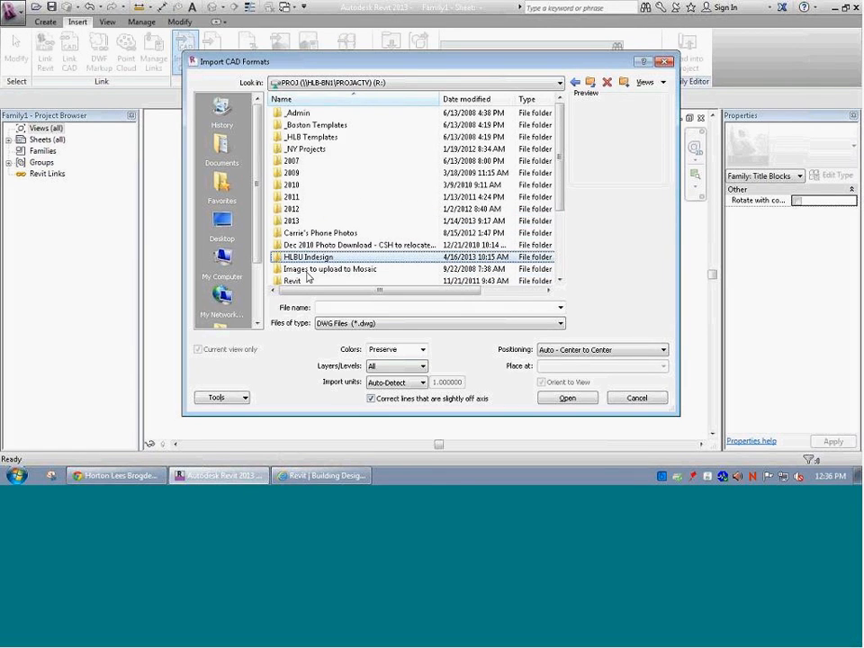
Open the CAD Titleblocks folder inside _HLB Templates, DWGS, Lighting for the DWG import.
double_click(306, 137)
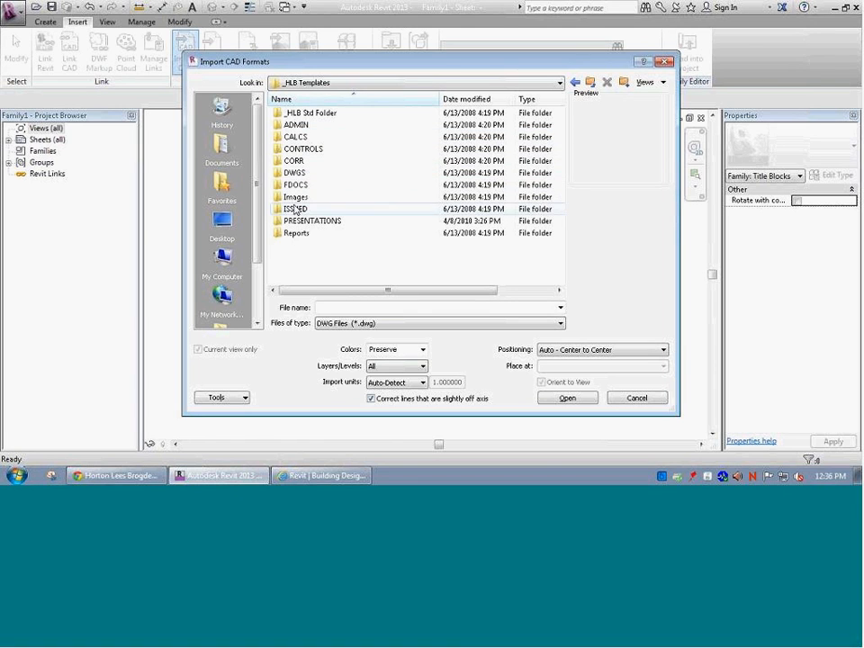
double_click(297, 172)
double_click(297, 148)
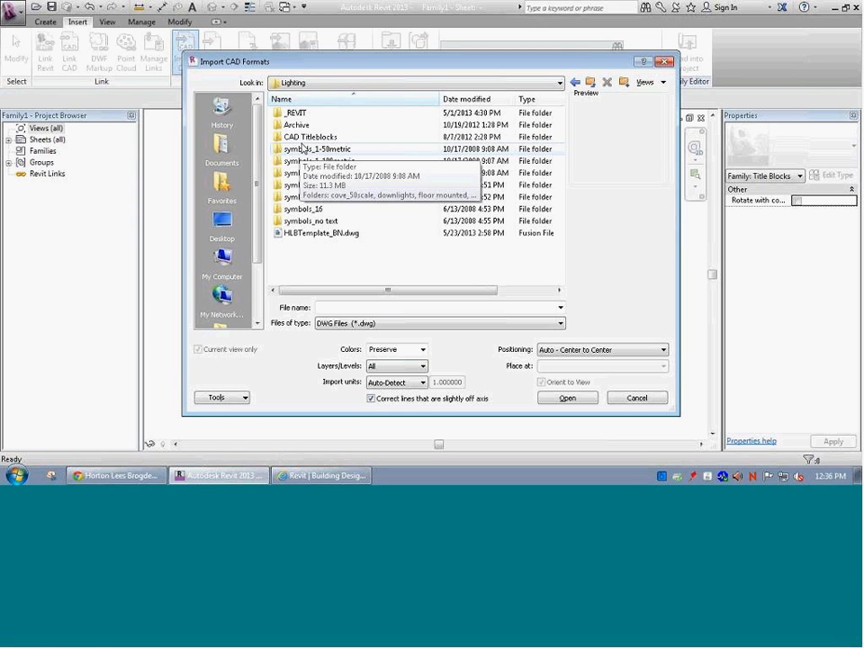
click(300, 235)
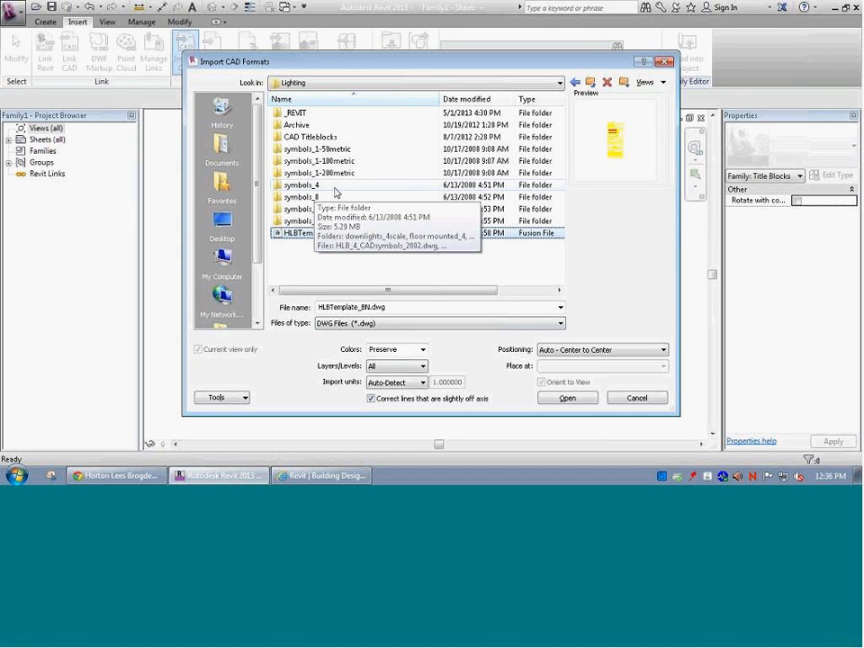
double_click(316, 136)
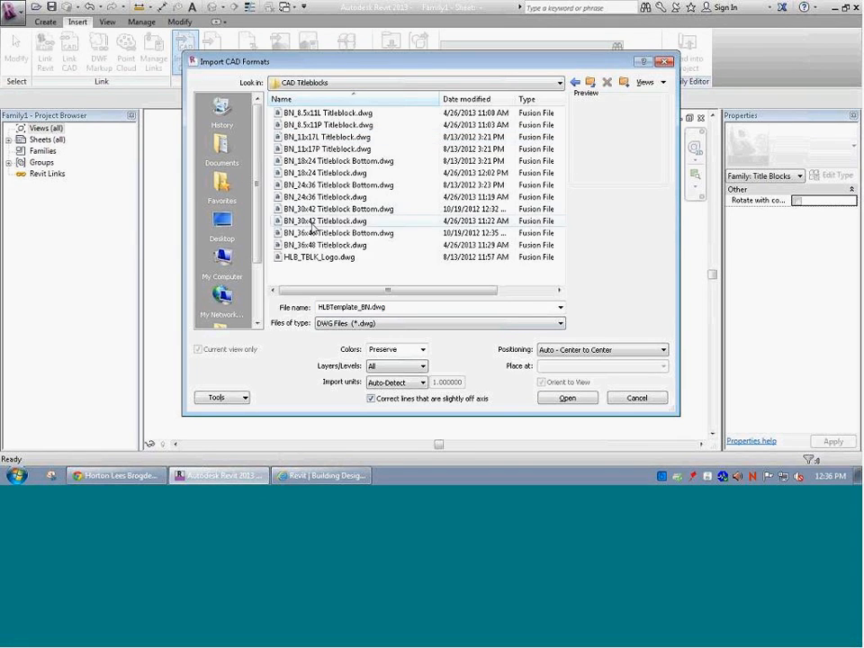
Preview BN_36x48 Titleblock.dwg and, in the parent Lighting folder, HLBTemplate_BN.dwg, and return to the CAD Titleblocks folder.
click(318, 245)
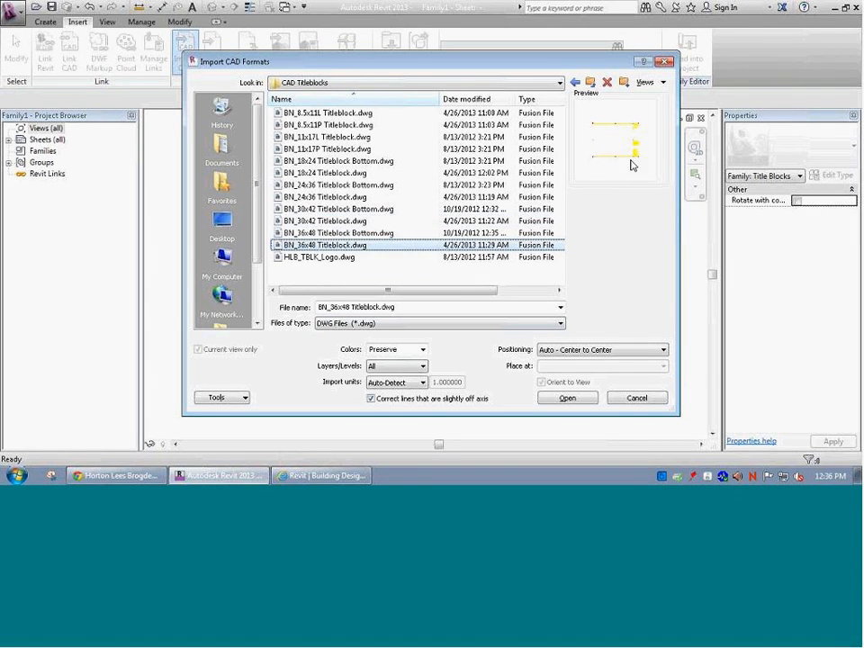
click(591, 82)
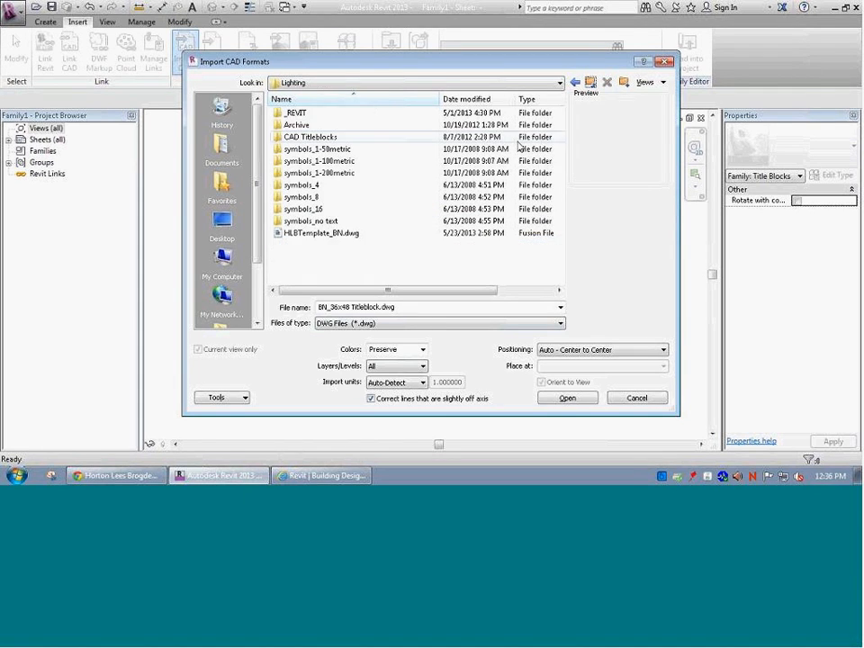
click(314, 234)
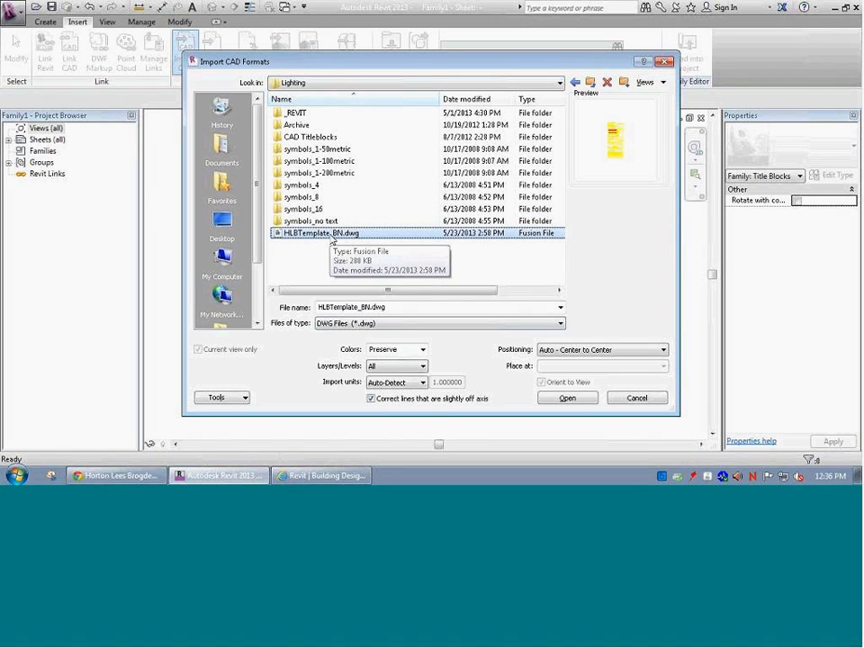
double_click(309, 138)
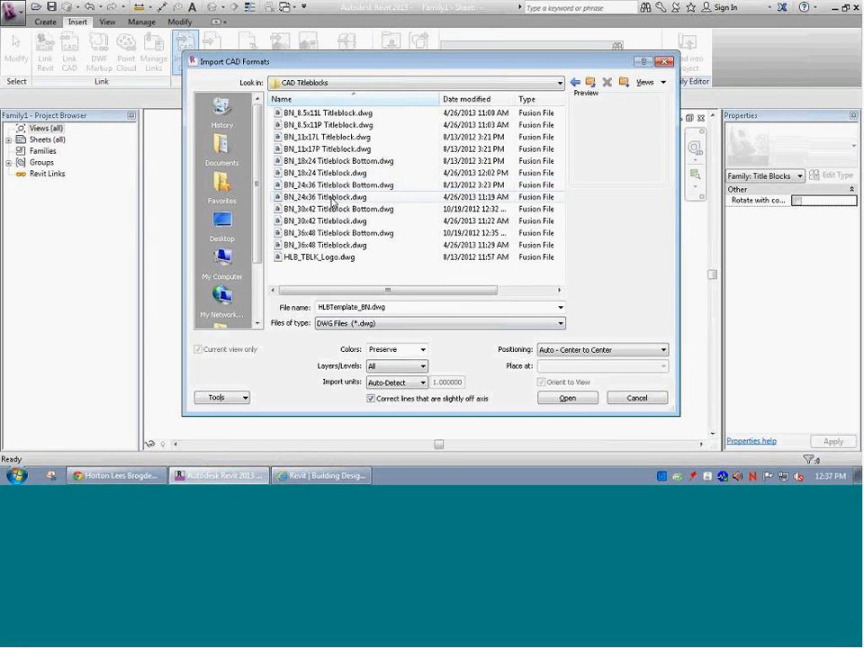
Import BN_24x36 Titleblock.dwg from its model space with Auto - Center to Center positioning and fit it in view.
click(333, 197)
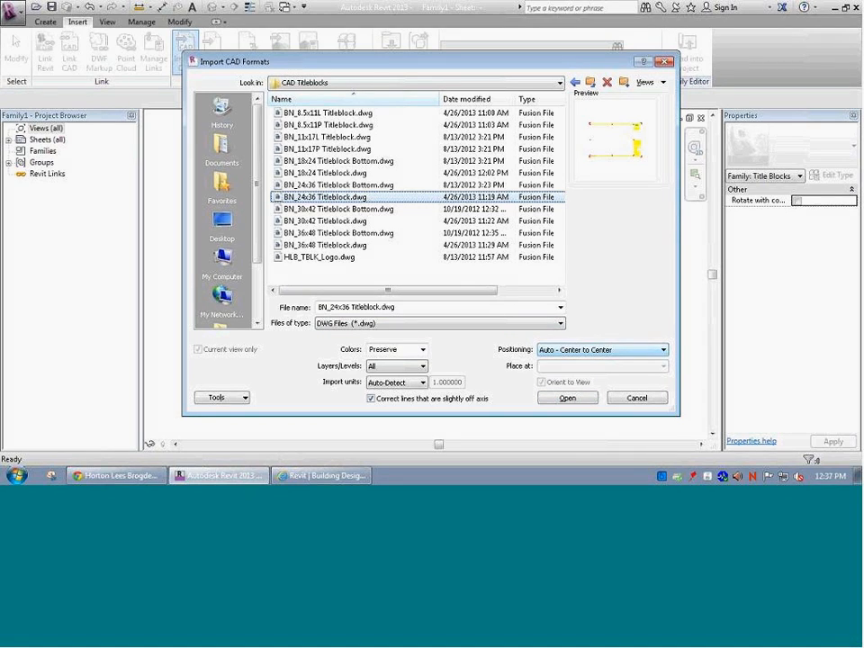
click(563, 401)
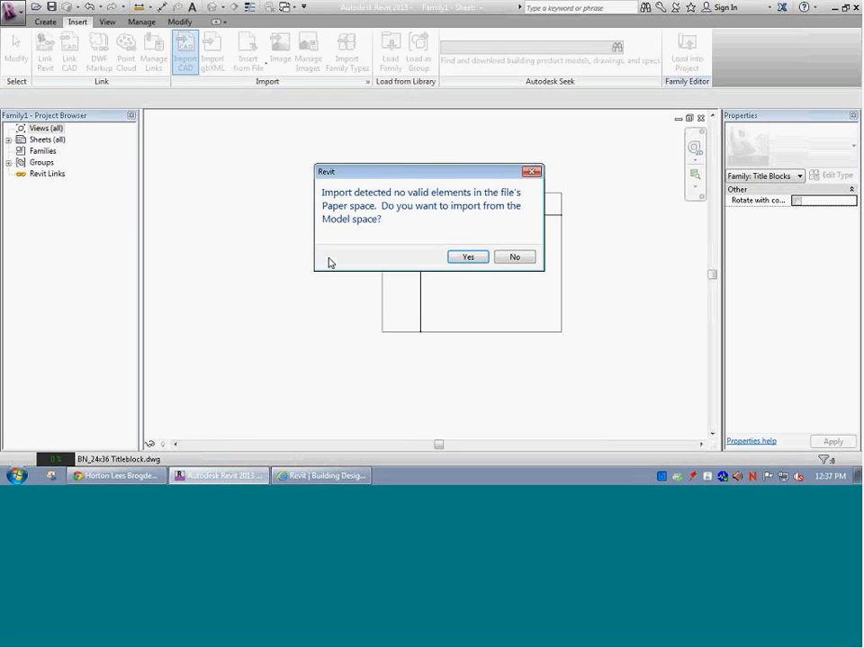
click(476, 261)
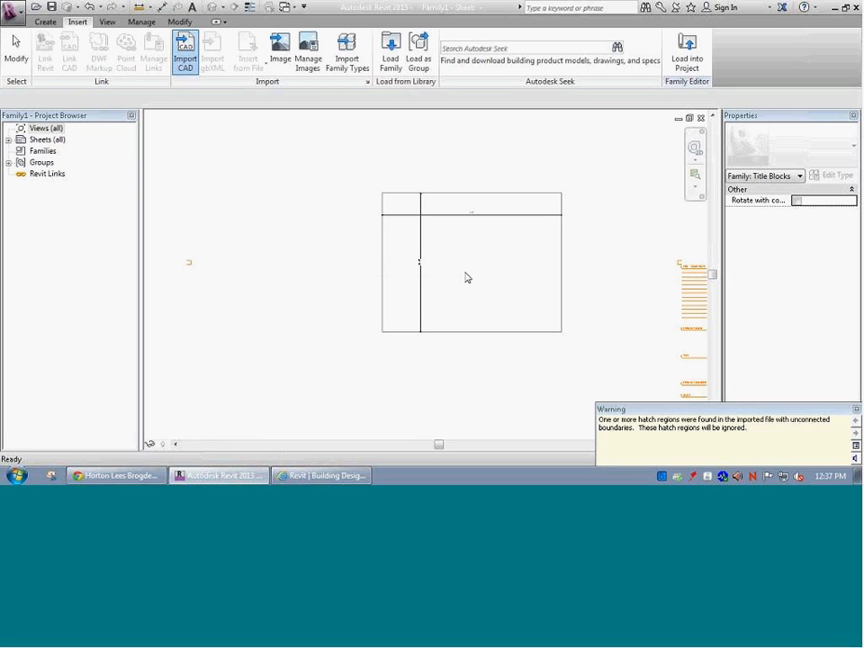
key(z)
key(a)
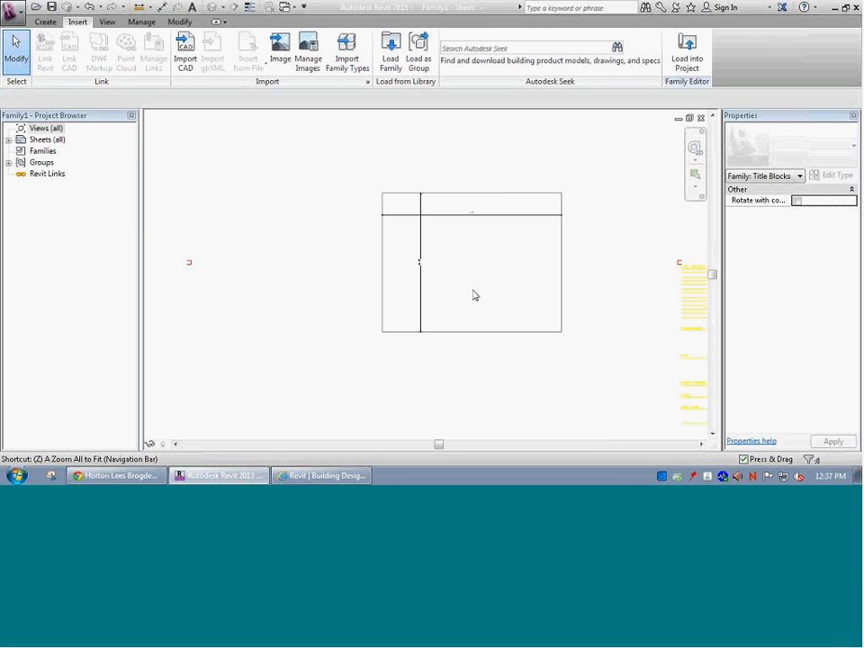
click(578, 294)
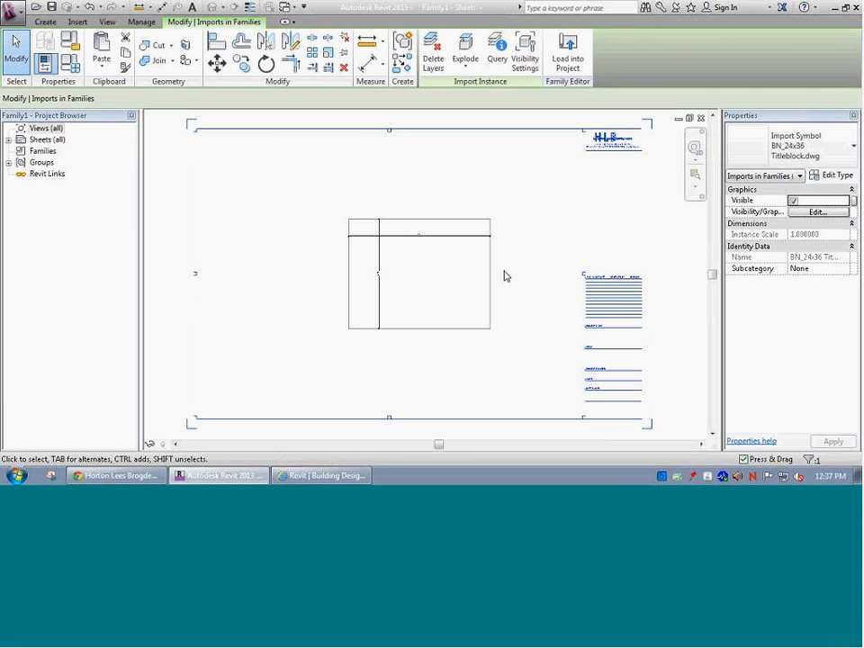
click(522, 285)
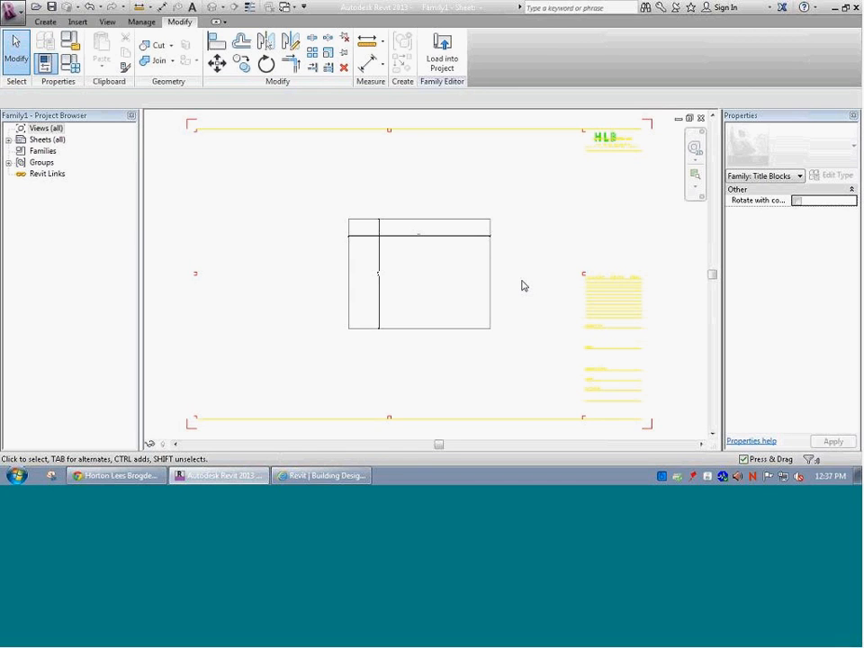
Align the right and top sheet border lines to the outer corner marks of the imported titleblock.
key(a)
key(l)
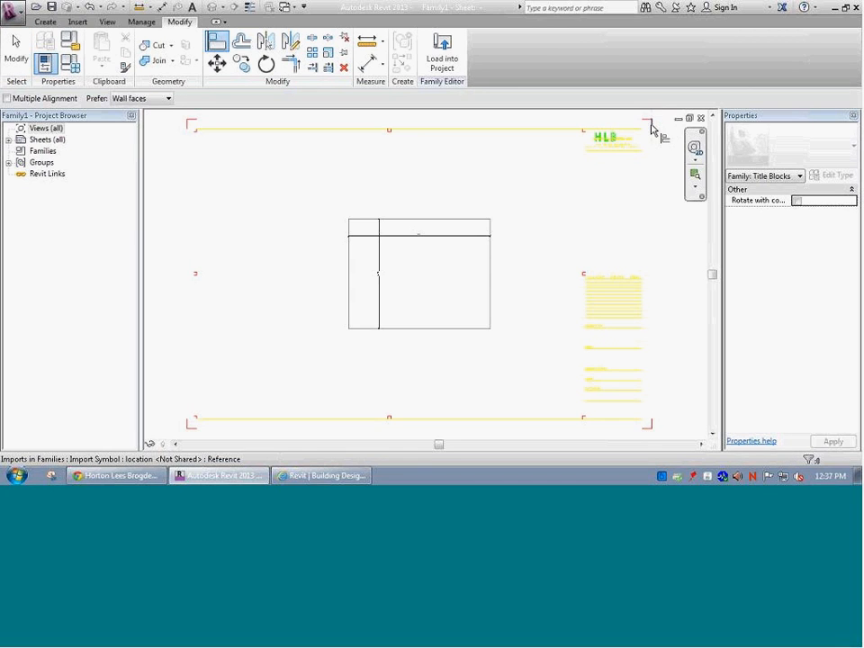
click(652, 129)
click(489, 275)
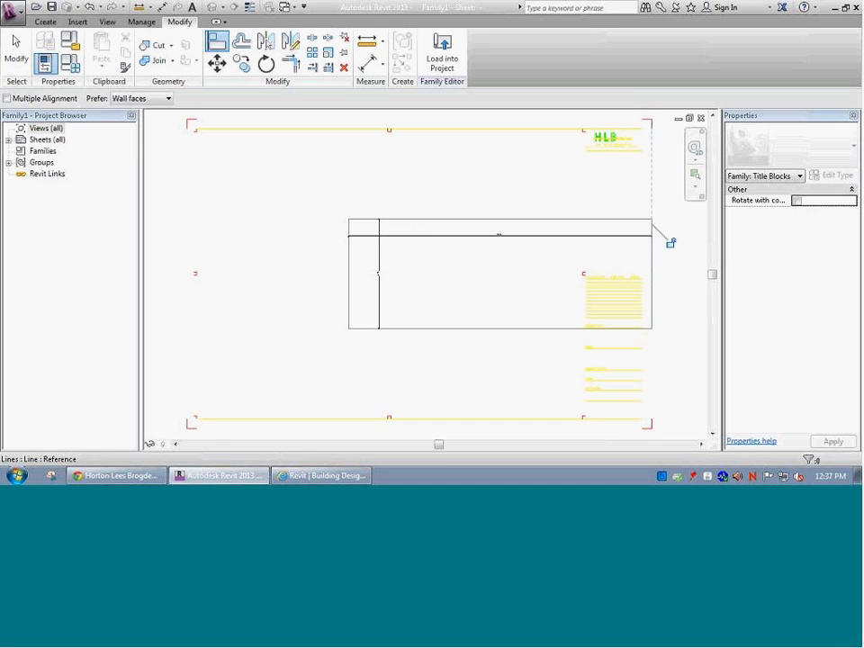
click(190, 126)
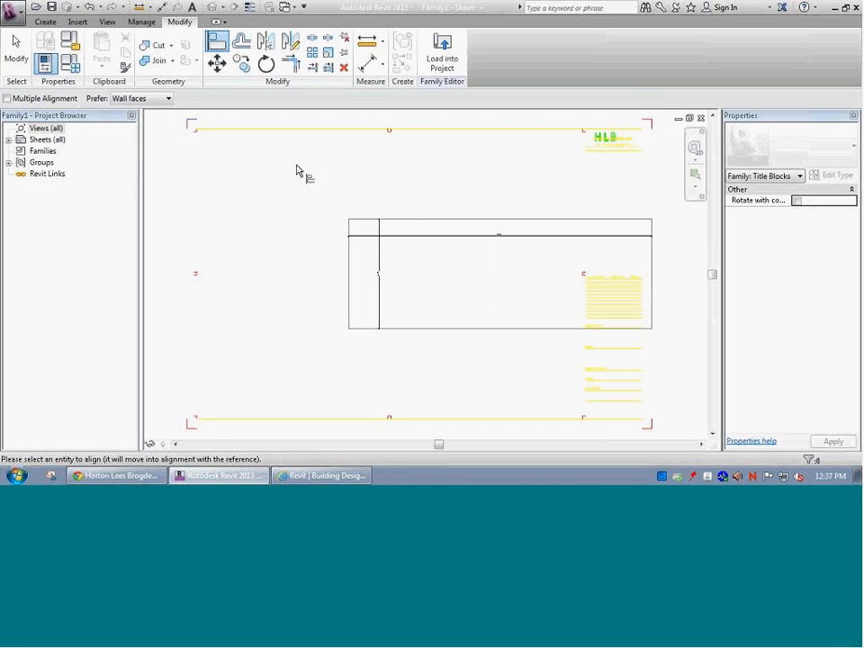
click(354, 221)
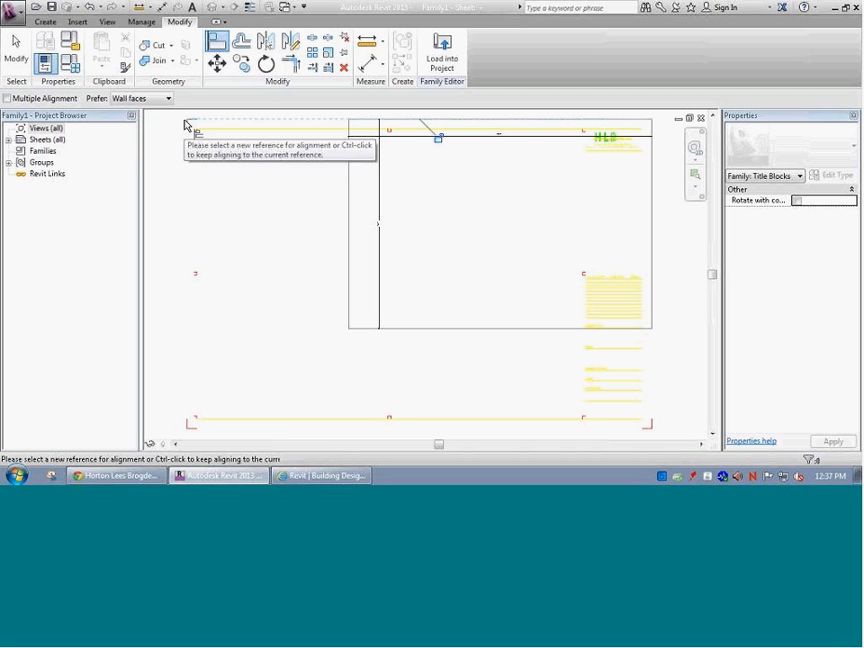
Align the left and bottom sheet border lines to the outer corner marks of the imported titleblock.
click(190, 129)
click(350, 189)
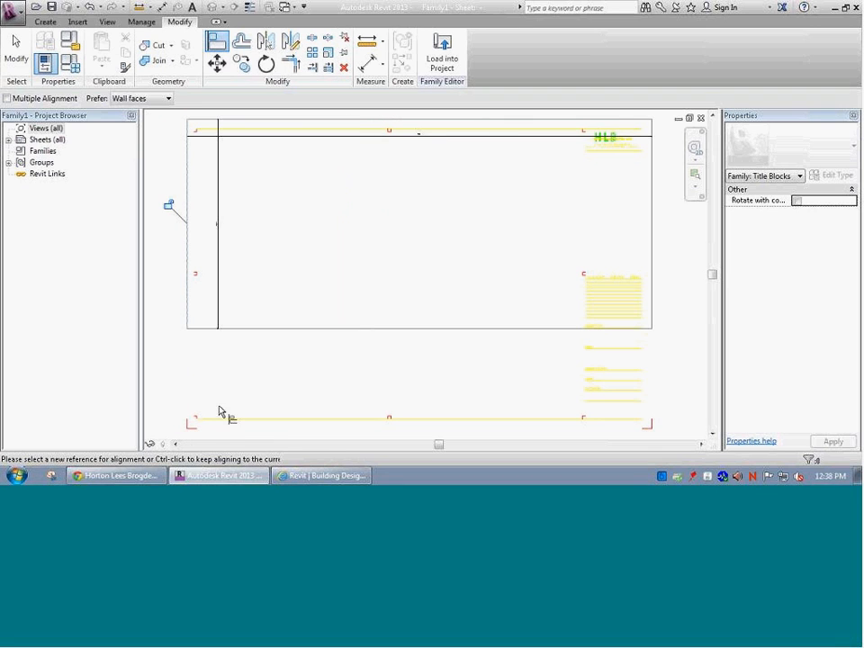
click(200, 434)
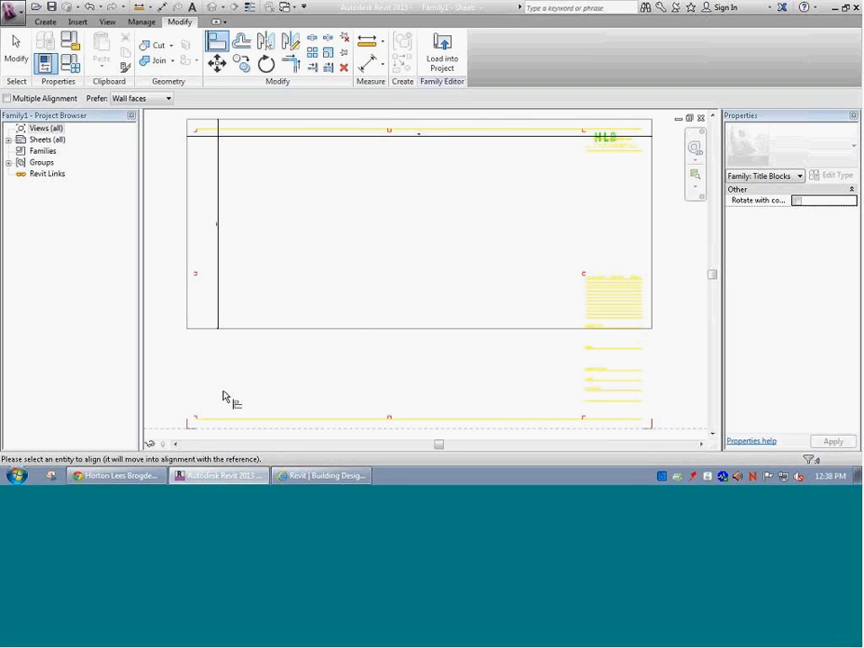
click(252, 330)
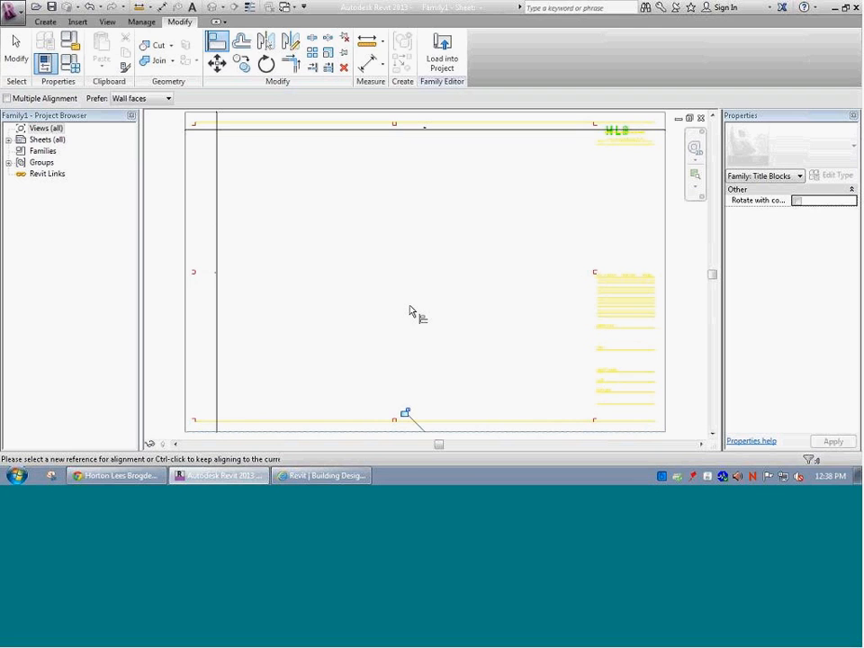
key(Escape)
key(Escape)
Move the sheet width dimension outside the border, just above its top edge.
scroll(490, 268, down, 2)
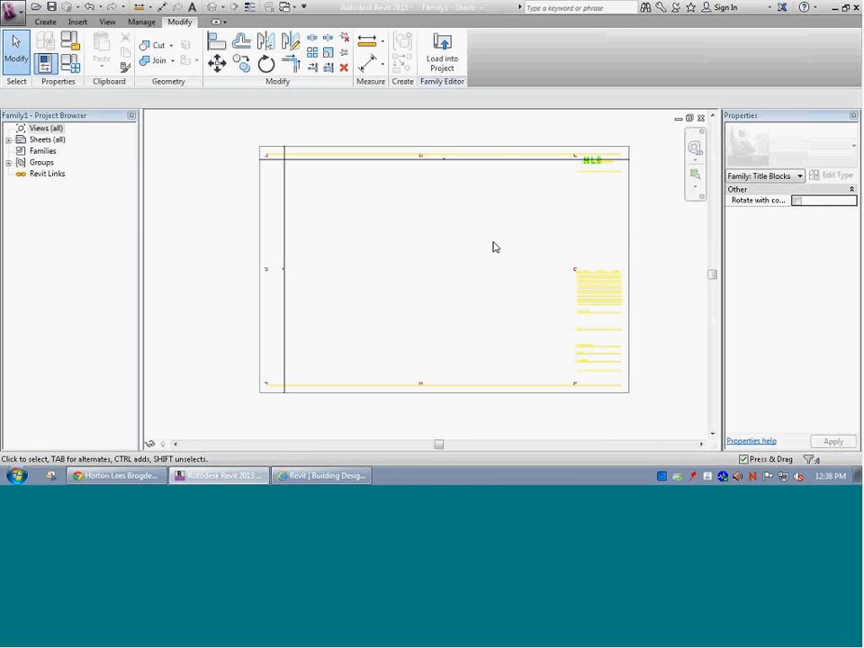
scroll(604, 180, up, 2)
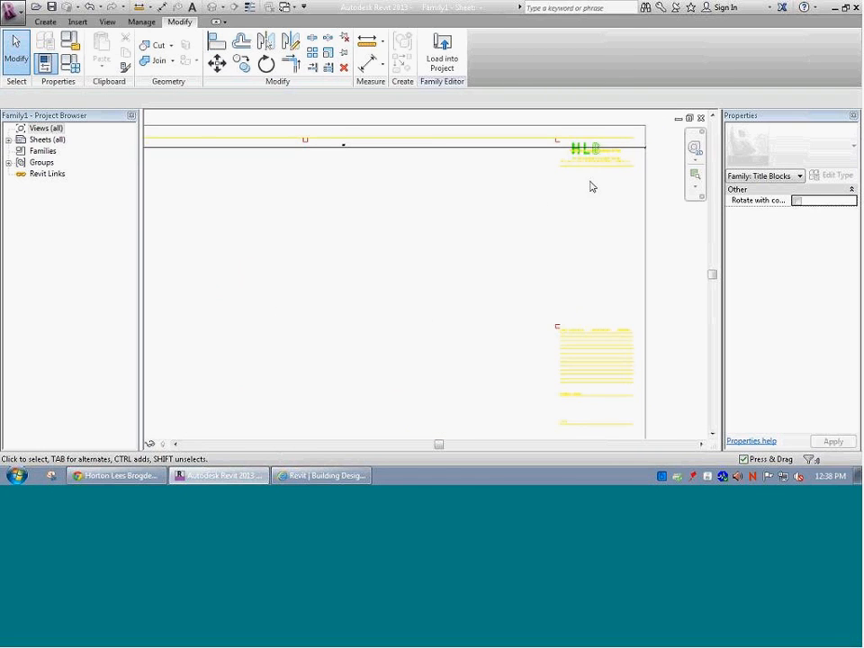
middle_drag(527, 224, 380, 289)
scroll(431, 227, up, 2)
scroll(378, 232, up, 3)
click(368, 229)
scroll(368, 229, down, 4)
scroll(281, 274, down, 1)
middle_drag(437, 266, 500, 246)
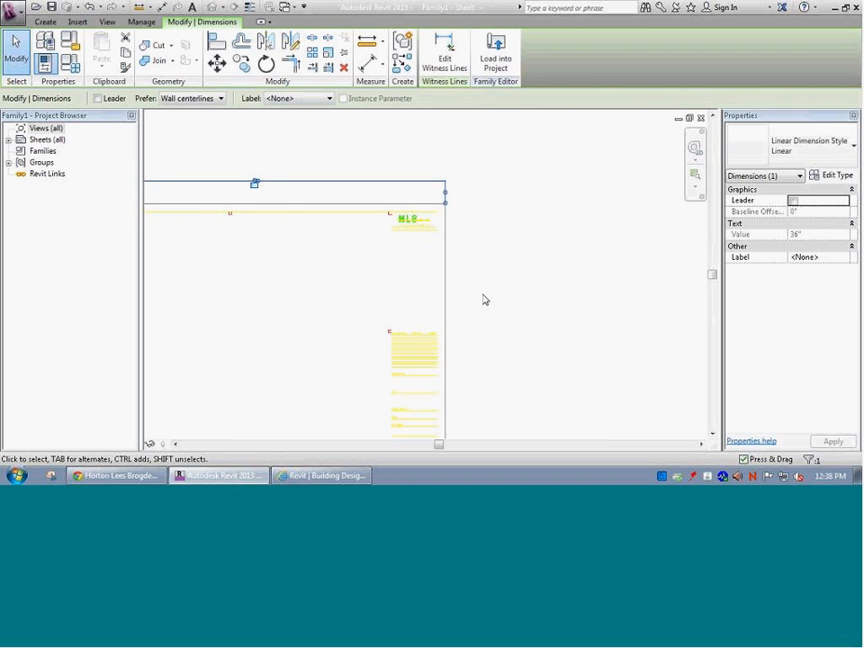
Move the sheet height dimension outside the border, just beyond its left edge.
middle_drag(613, 262, 730, 229)
scroll(449, 331, up, 1)
scroll(218, 327, down, 2)
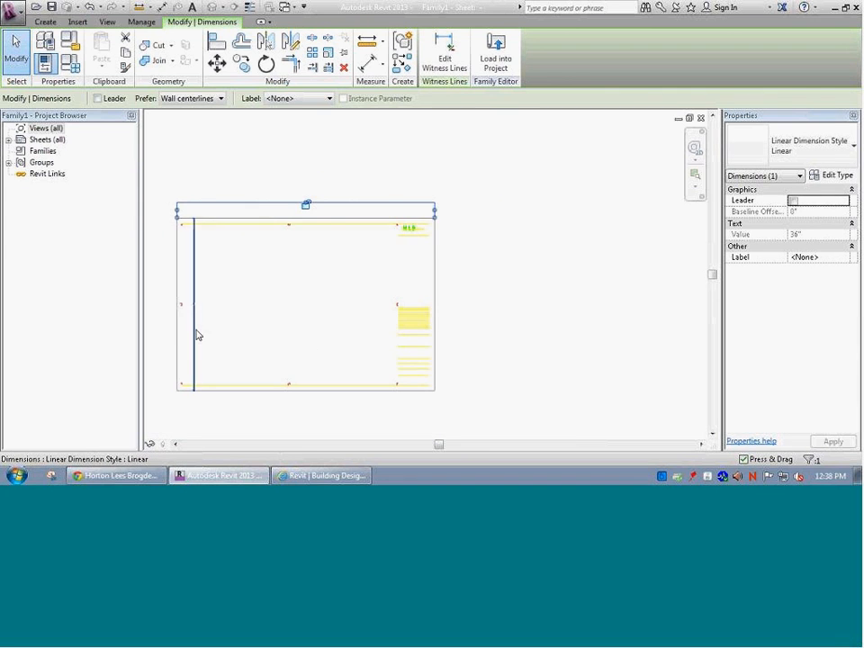
click(193, 311)
drag(193, 332, 159, 346)
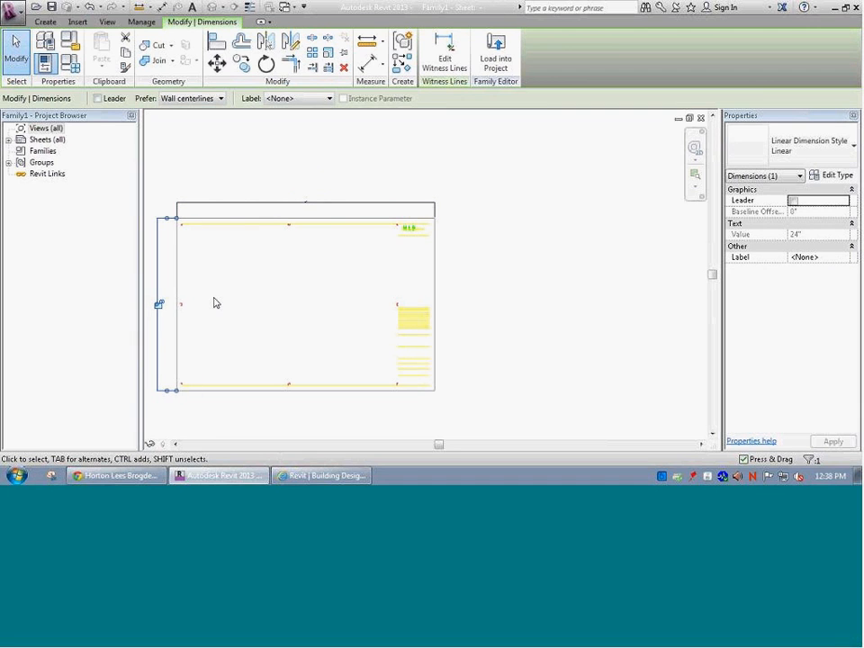
click(276, 306)
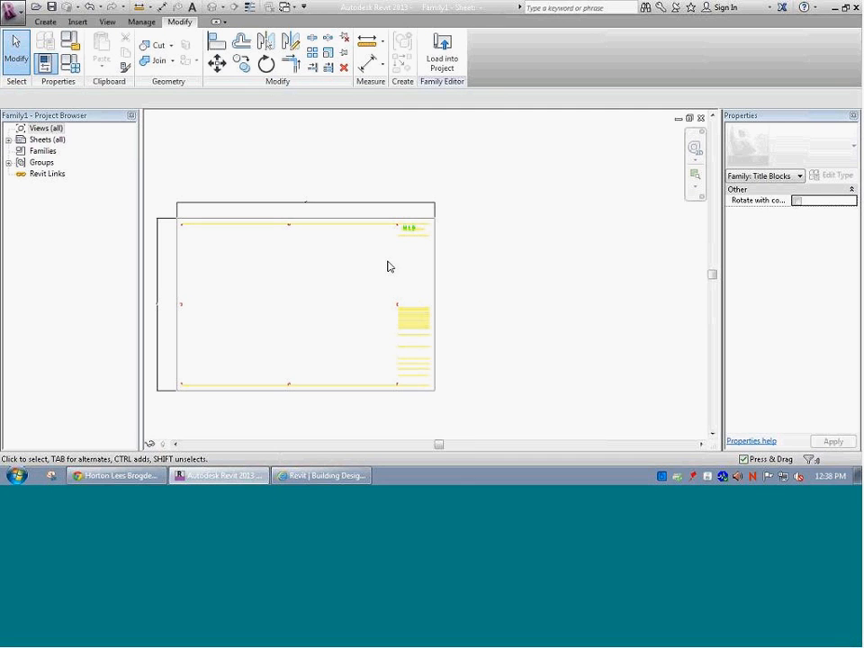
Examine the imported titleblock as a selected object, including its HLB logo and office address text.
click(410, 240)
scroll(411, 241, up, 1)
scroll(411, 241, up, 10)
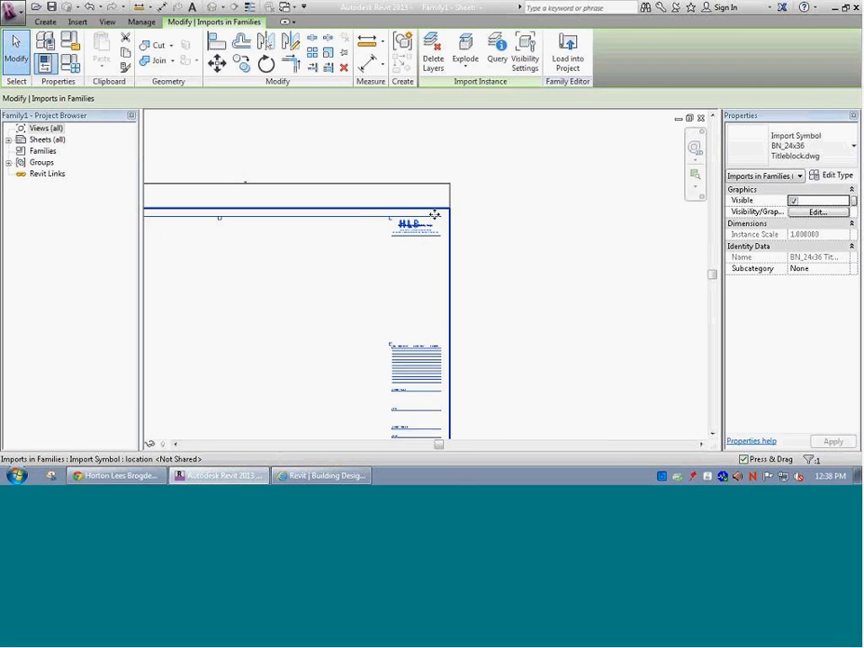
scroll(387, 228, down, 10)
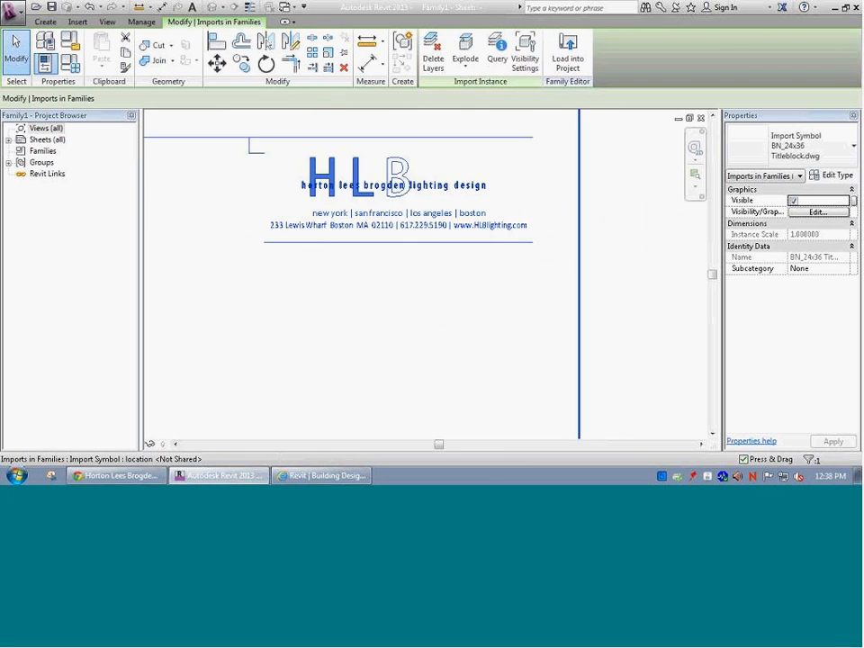
scroll(391, 350, down, 1)
middle_drag(366, 289, 356, 251)
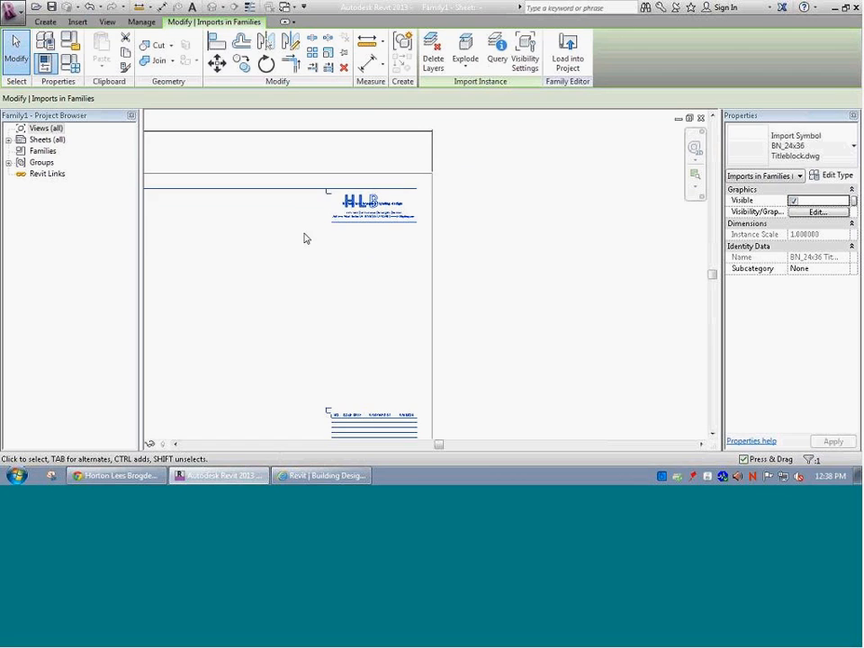
scroll(440, 382, down, 4)
scroll(406, 394, down, 2)
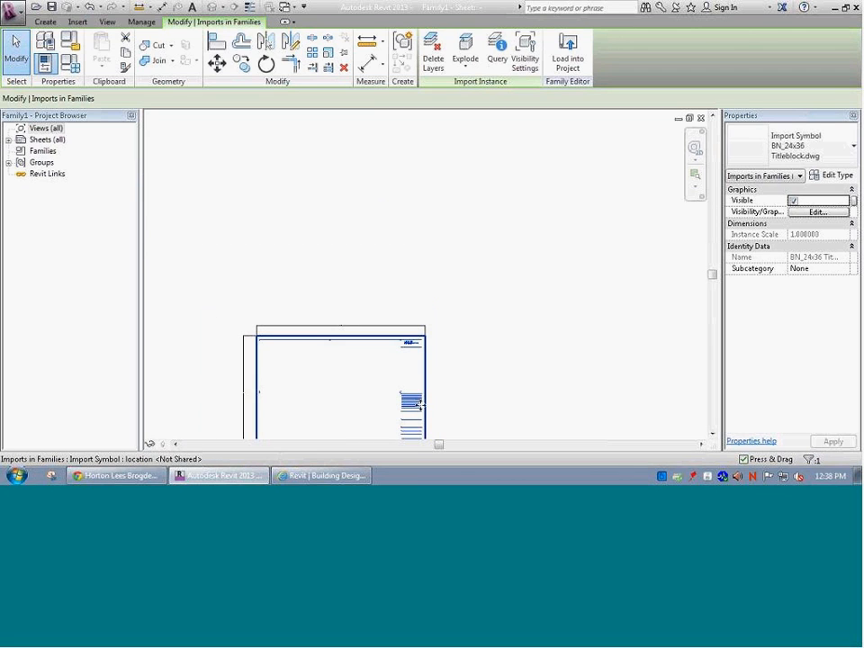
scroll(370, 360, up, 1)
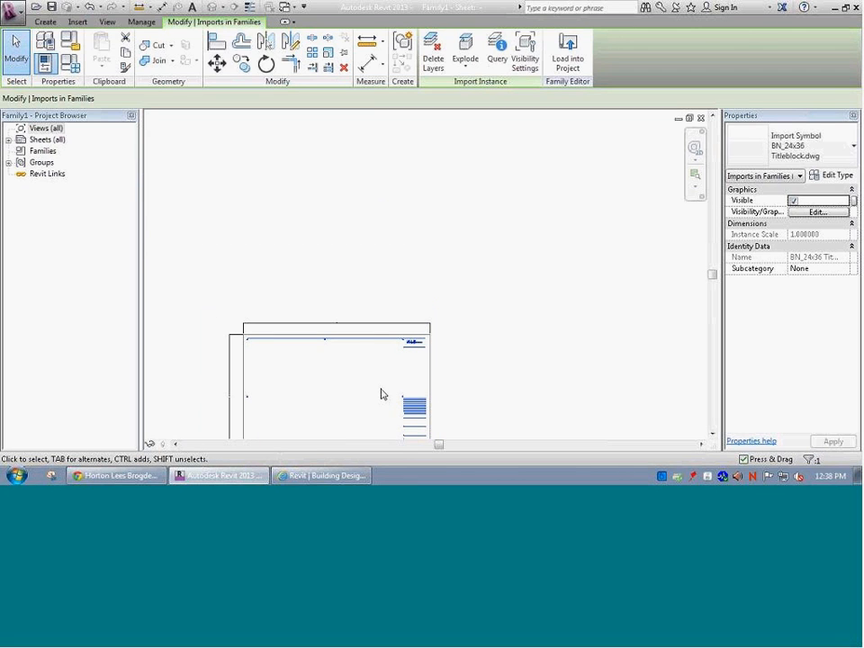
scroll(419, 393, down, 1)
scroll(404, 348, up, 1)
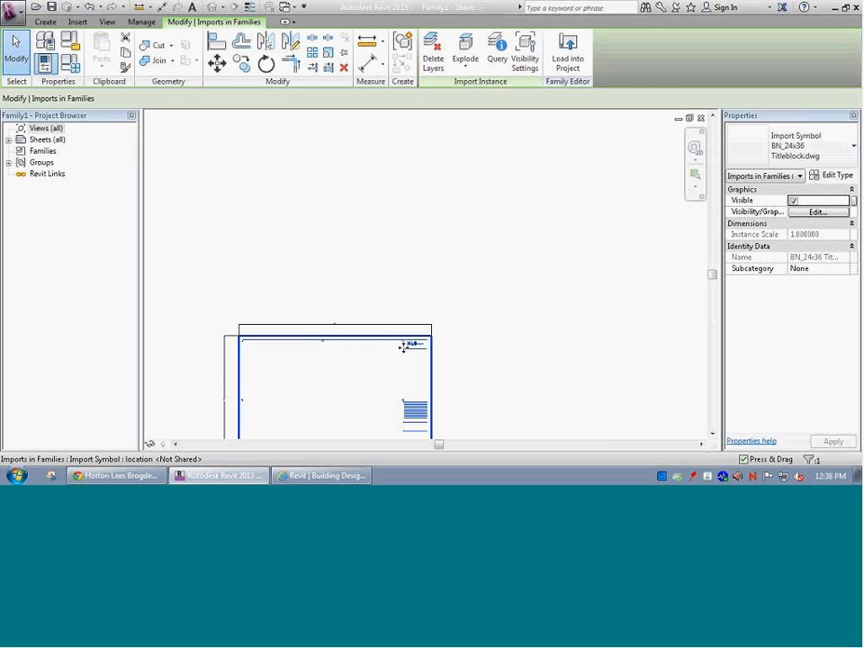
click(526, 400)
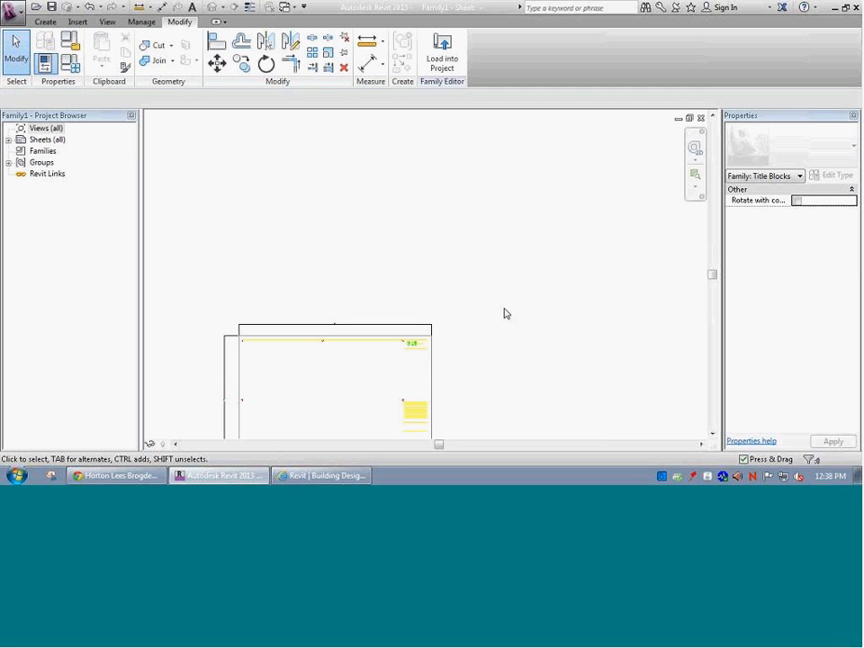
Examine the revision table and title fields in the lower right corner of the imported titleblock.
scroll(497, 338, up, 1)
scroll(522, 257, down, 5)
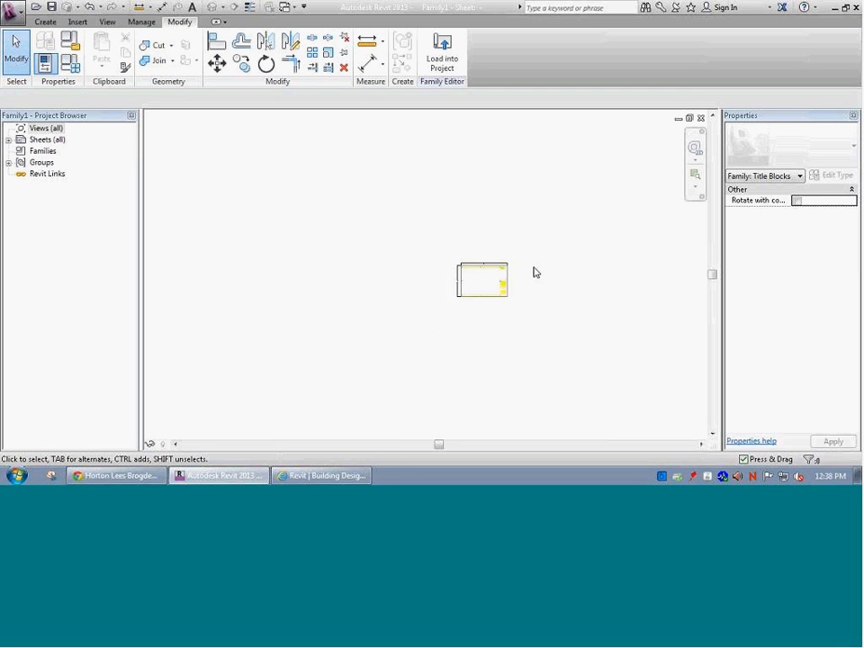
key(z)
key(r)
drag(492, 260, 523, 317)
scroll(415, 288, up, 3)
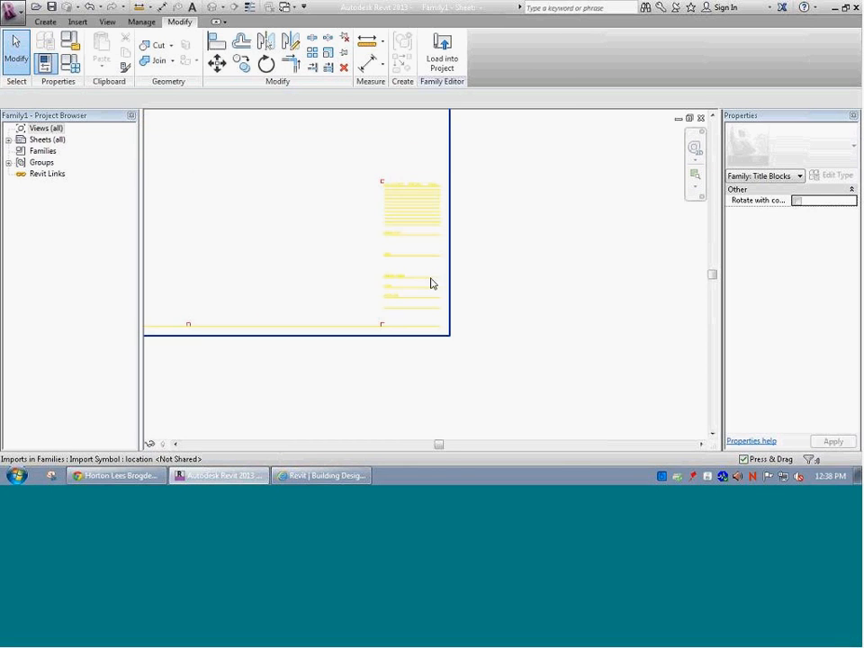
scroll(357, 251, up, 3)
scroll(333, 292, down, 5)
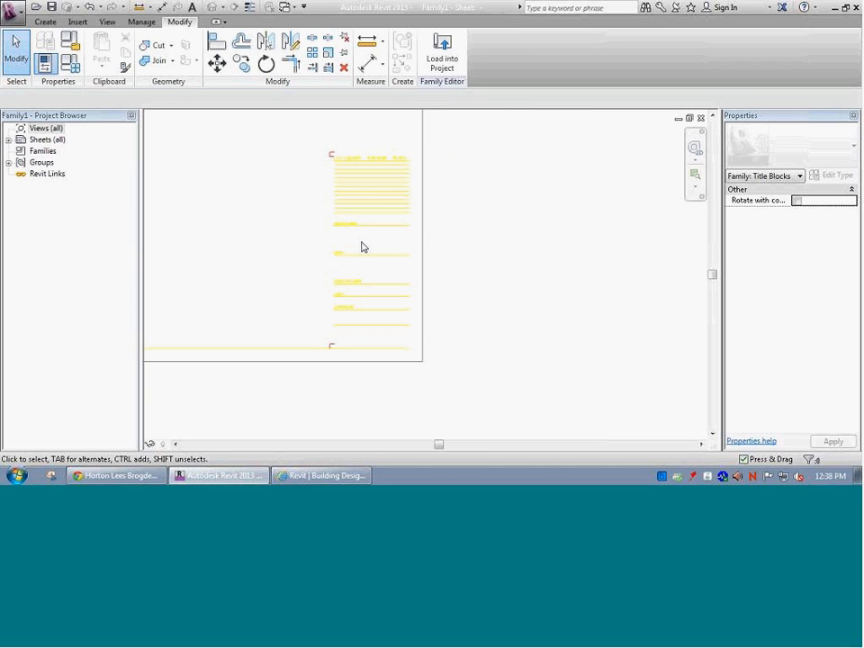
Select the imported BN_24x36 titleblock and inspect its HLB logo and office address text up close.
scroll(363, 238, down, 3)
scroll(361, 235, up, 1)
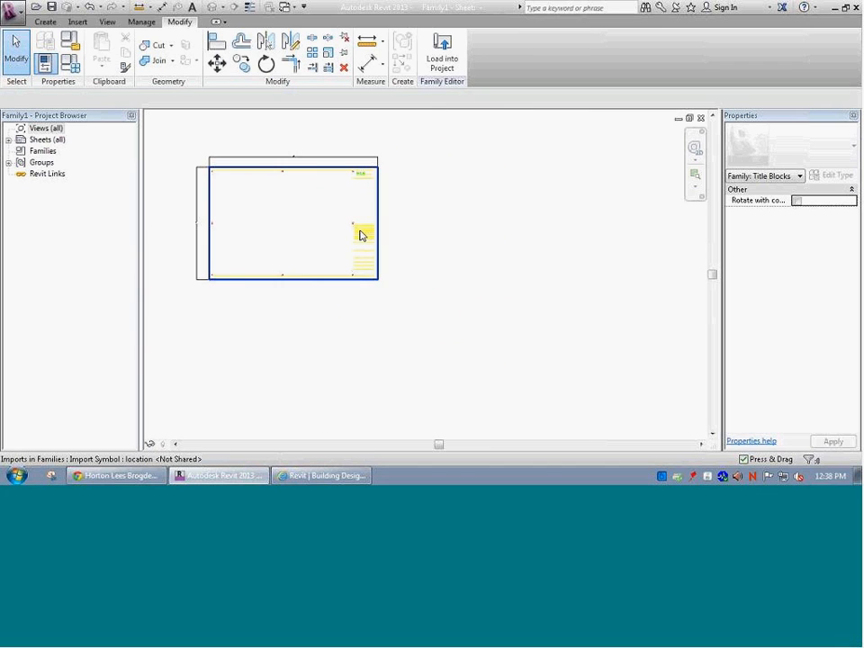
click(361, 235)
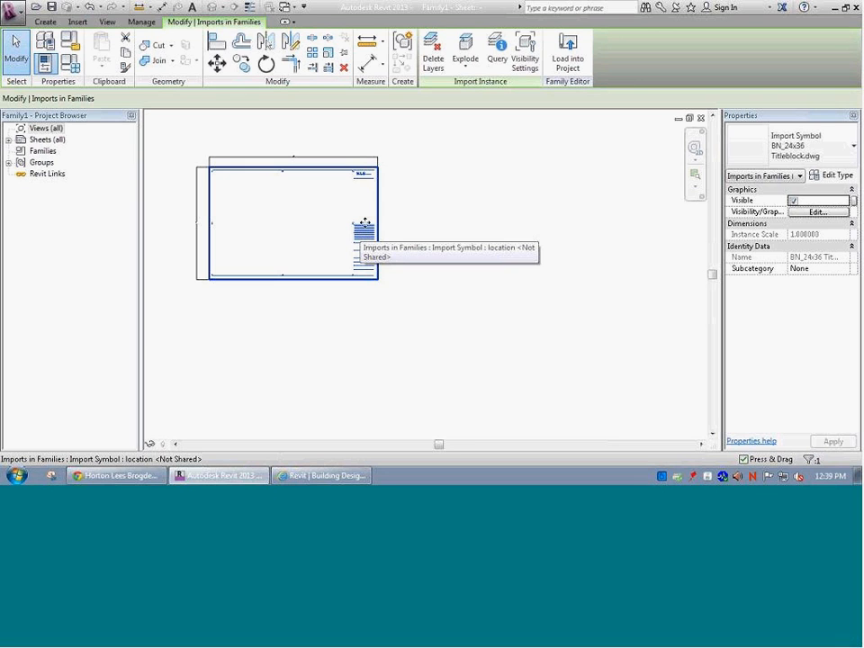
scroll(359, 185, up, 5)
scroll(372, 180, up, 3)
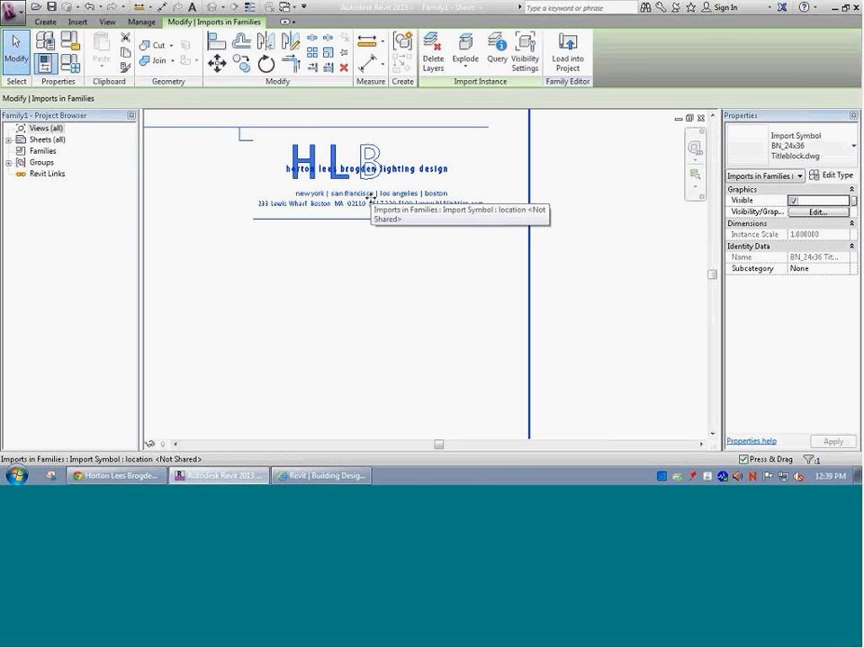
scroll(348, 301, down, 8)
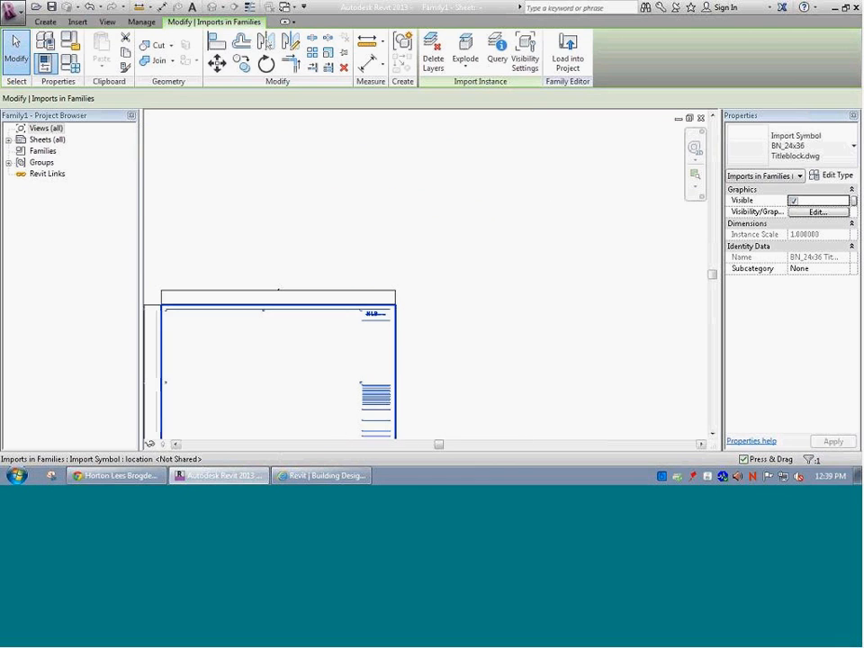
Inspect the project name, title, project number, scale and date issued fields of the selected titleblock import.
scroll(440, 329, down, 3)
scroll(437, 345, down, 1)
key(z)
key(r)
drag(394, 353, 422, 399)
scroll(384, 335, up, 2)
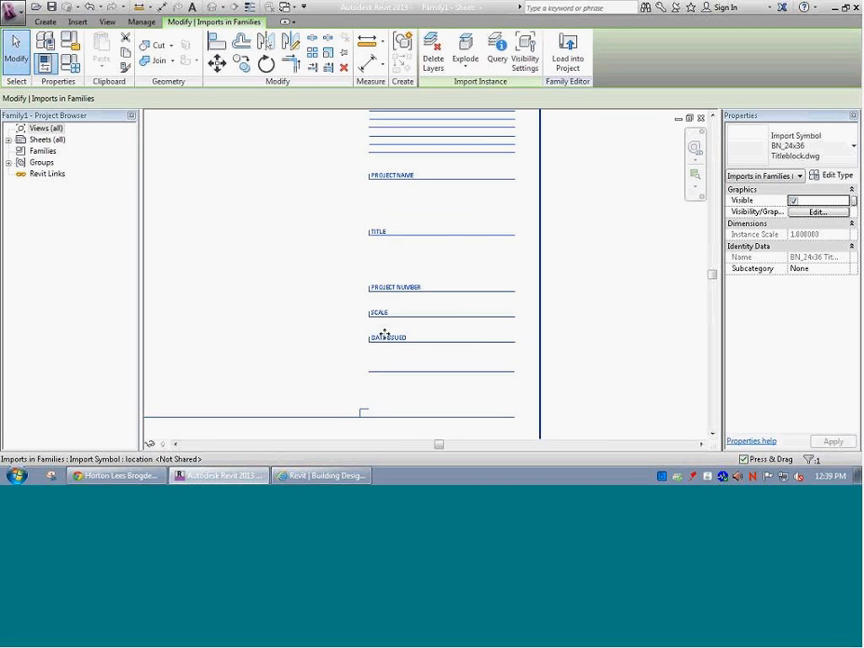
scroll(387, 331, up, 4)
scroll(479, 315, down, 3)
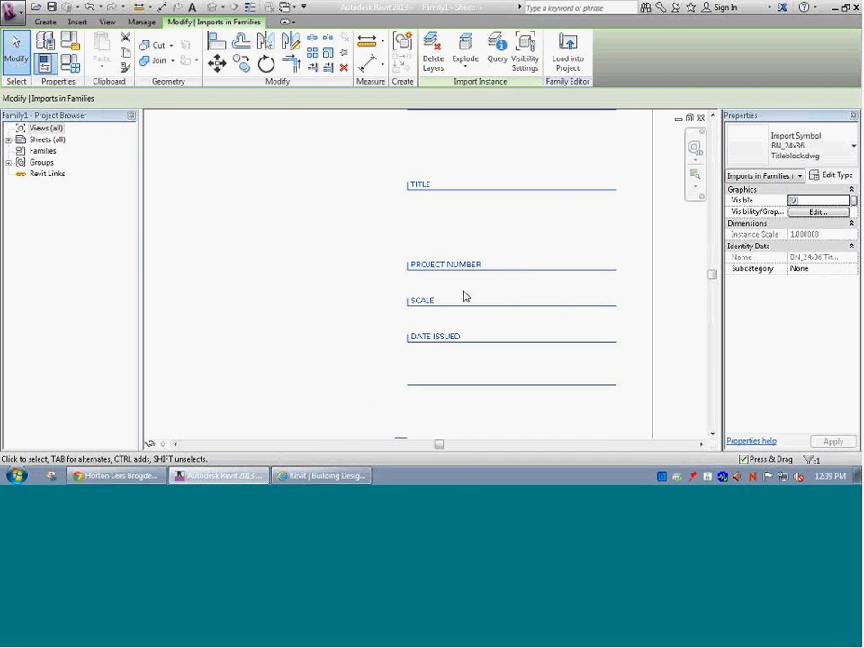
scroll(487, 309, down, 4)
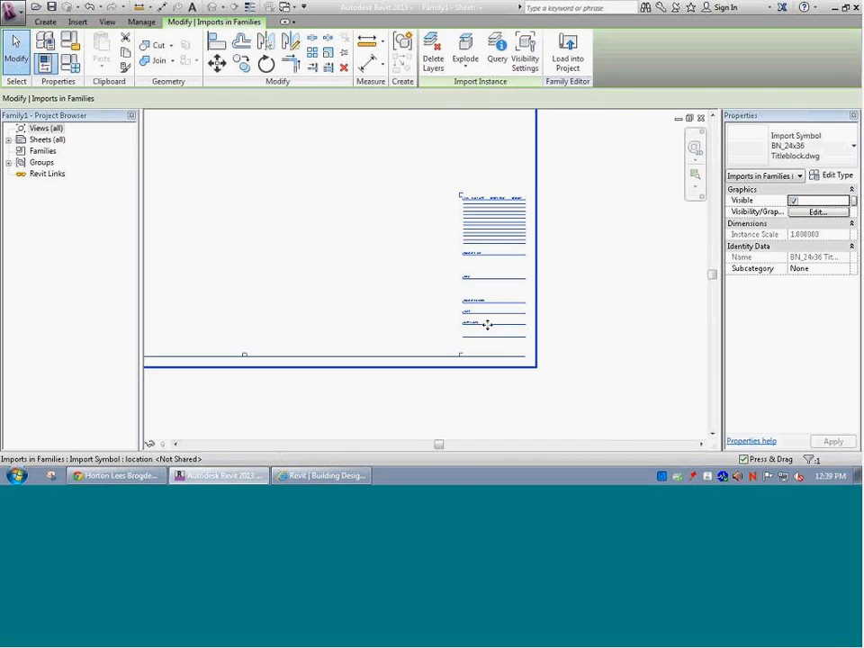
scroll(487, 324, down, 3)
Review the annotation object styles for the reference lines and title block categories without changing them.
click(245, 168)
click(267, 181)
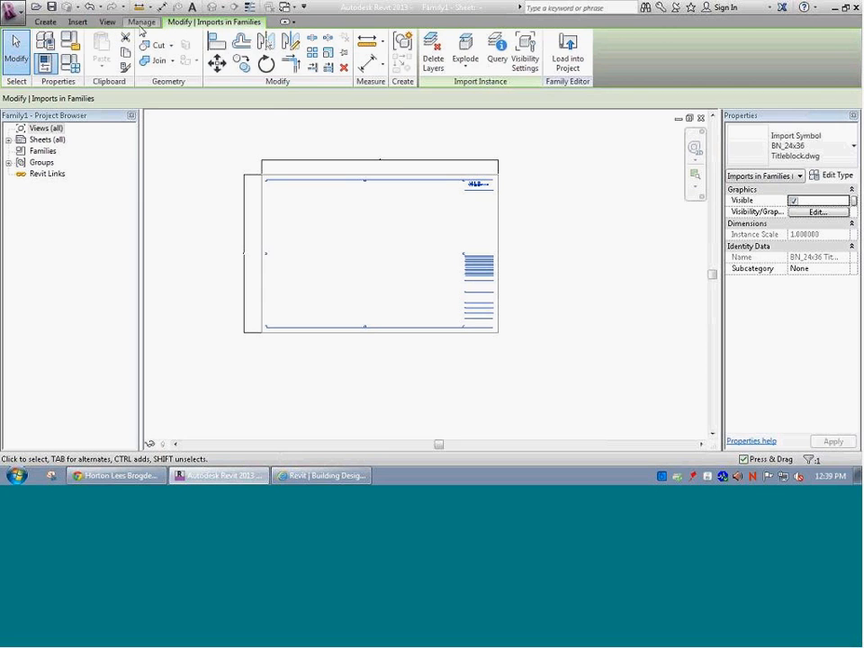
click(141, 22)
click(77, 59)
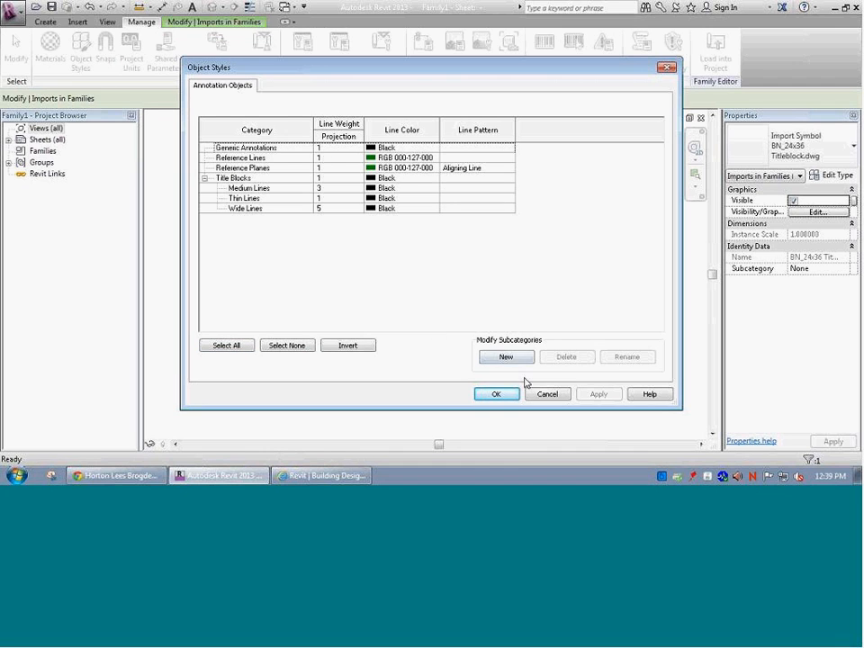
click(502, 394)
click(83, 54)
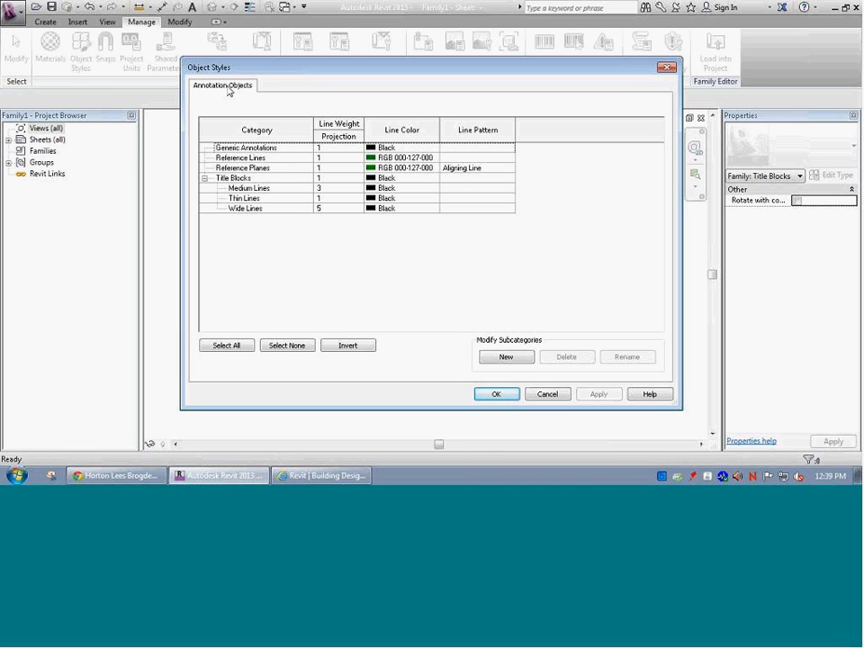
click(232, 148)
key(Down)
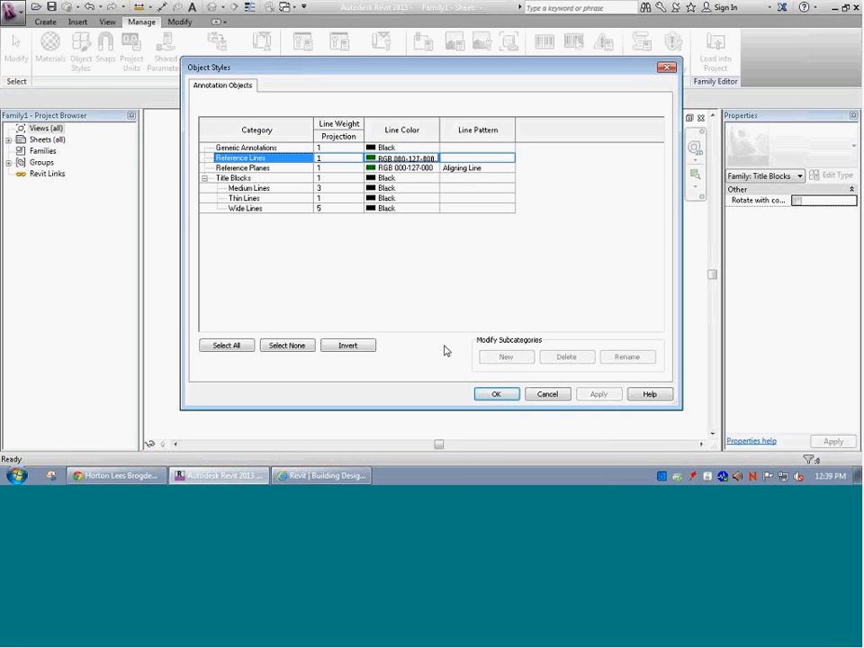
click(495, 393)
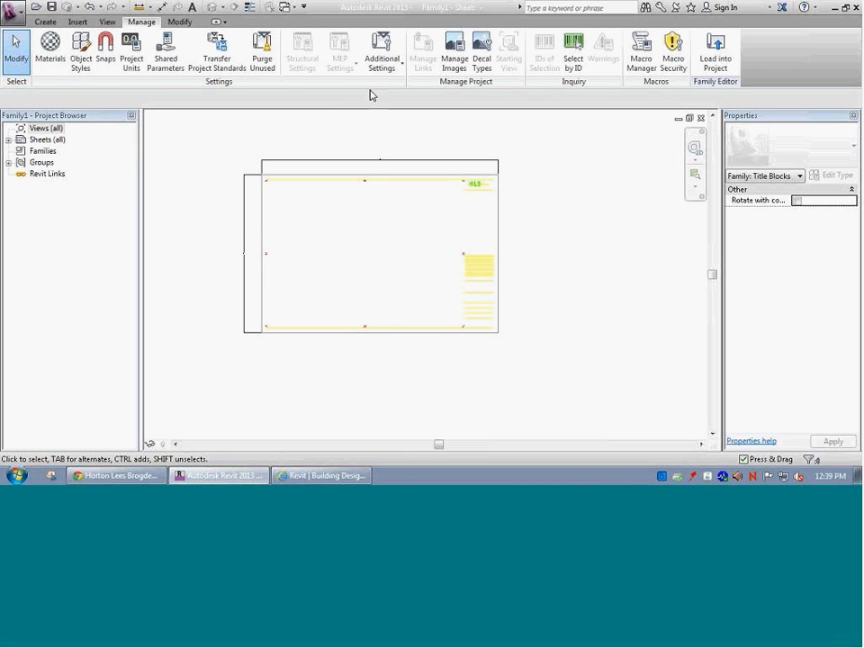
Review the import units and scale factor in the imported titleblock's type properties.
click(302, 187)
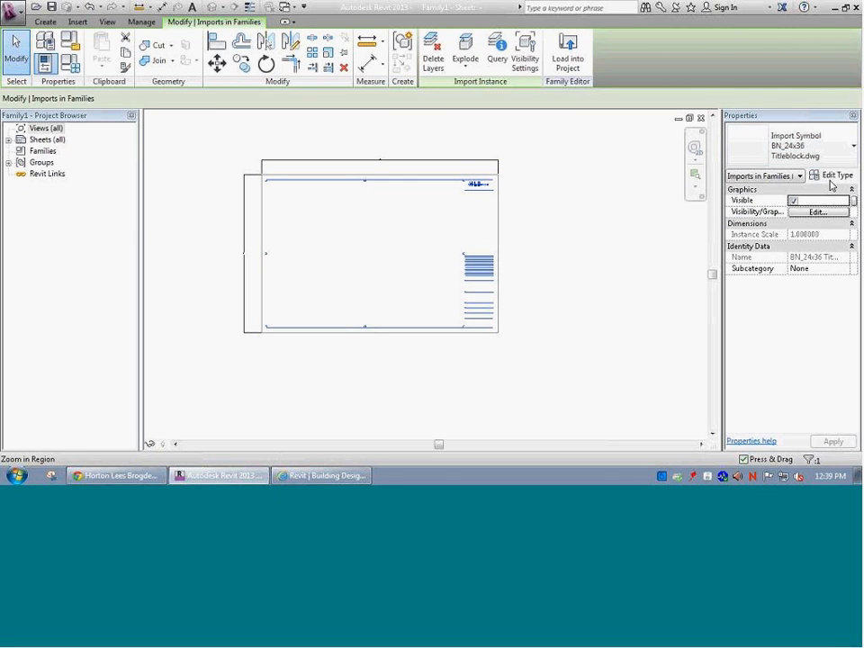
click(834, 176)
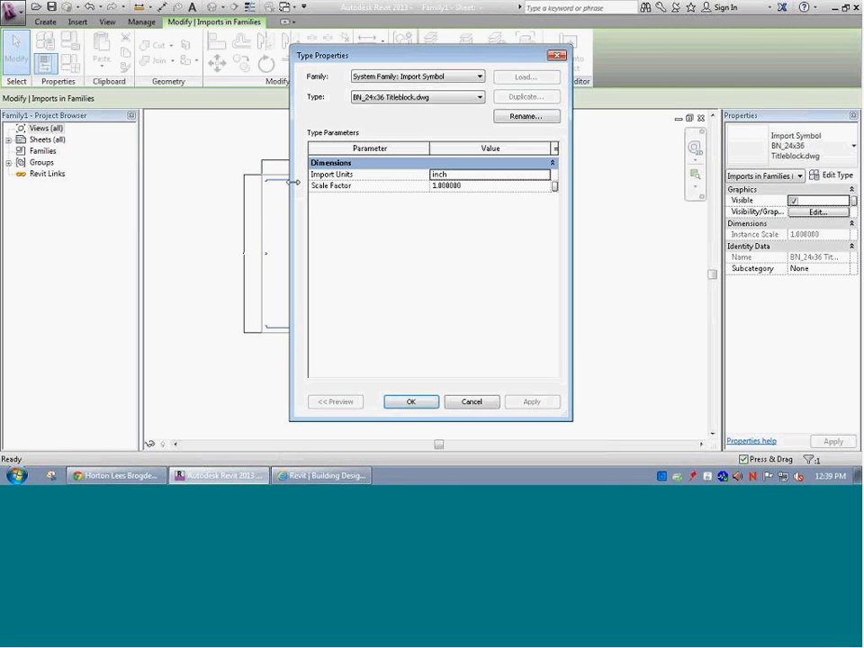
click(411, 402)
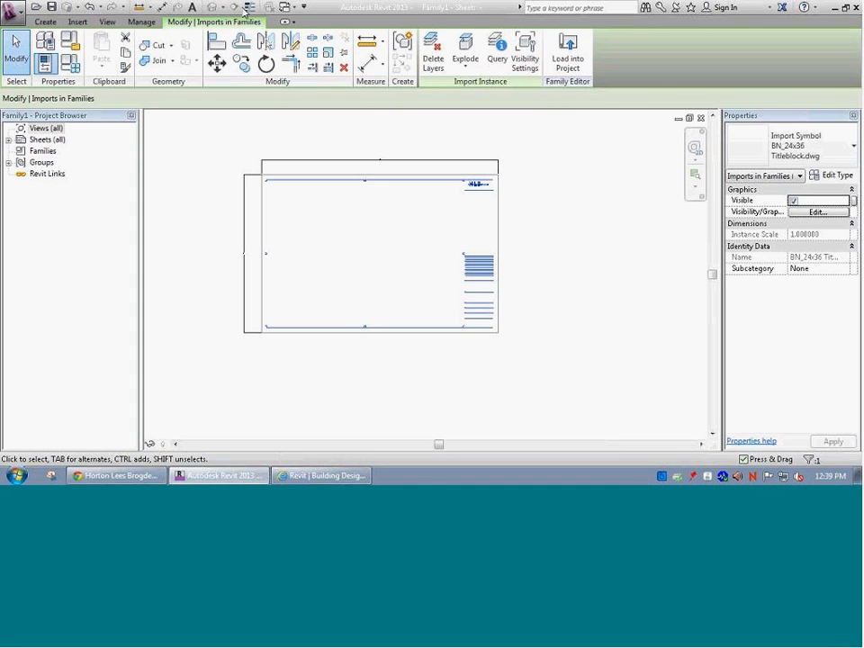
Recheck the object styles with the titleblock import selected, looking at the Reference Planes category.
click(141, 22)
click(81, 49)
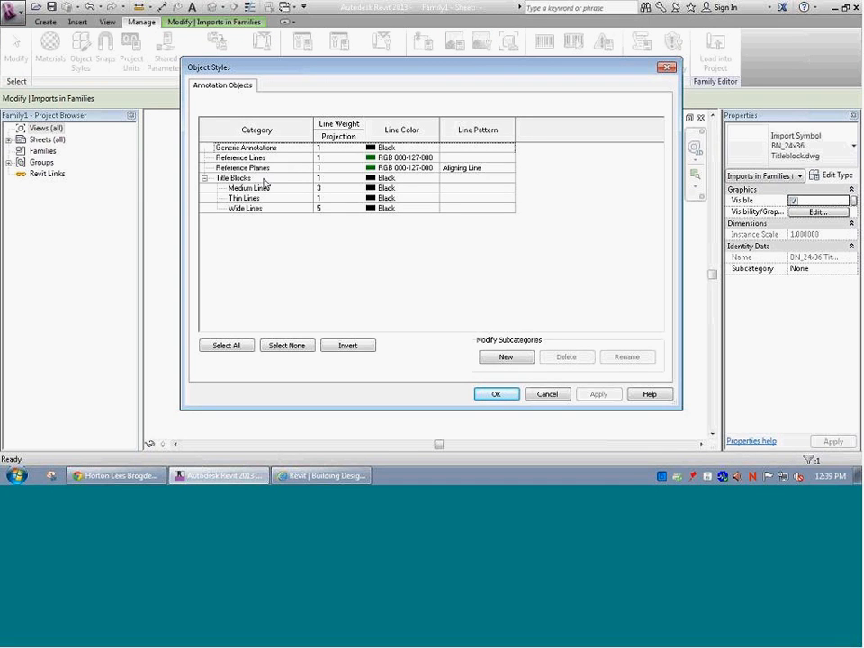
click(249, 168)
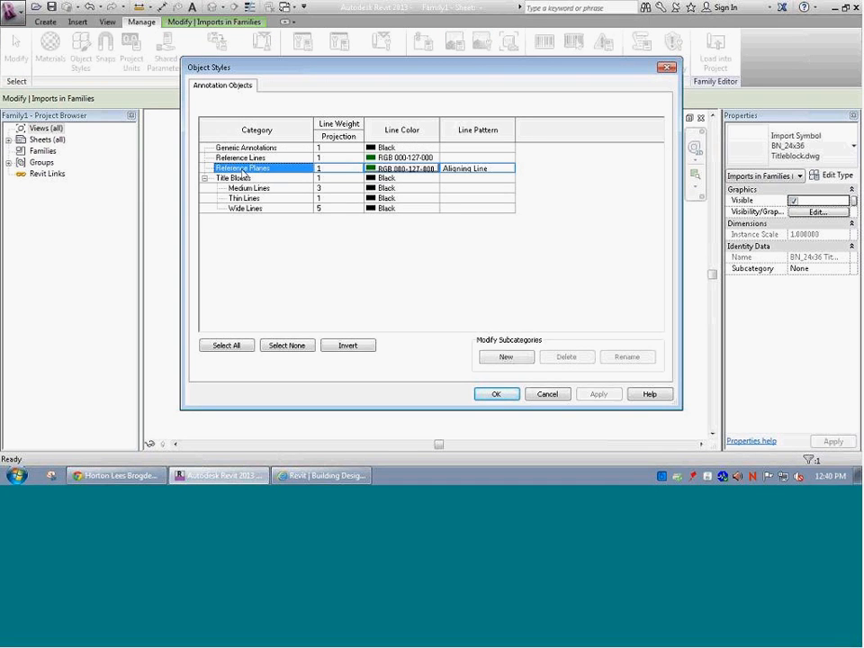
click(491, 394)
click(474, 270)
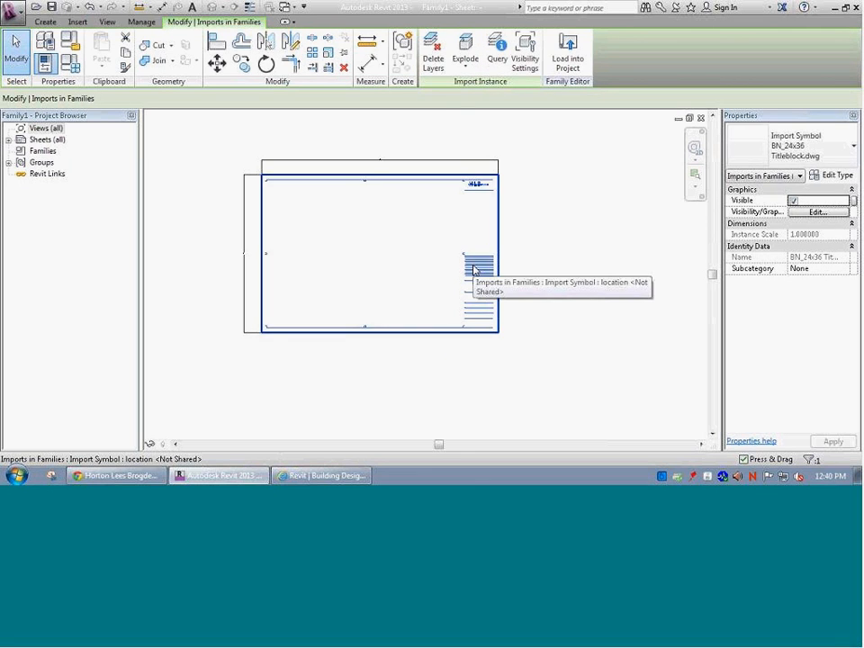
Fully explode the imported titleblock, deleting the elements whose lines are too short.
scroll(455, 133, up, 1)
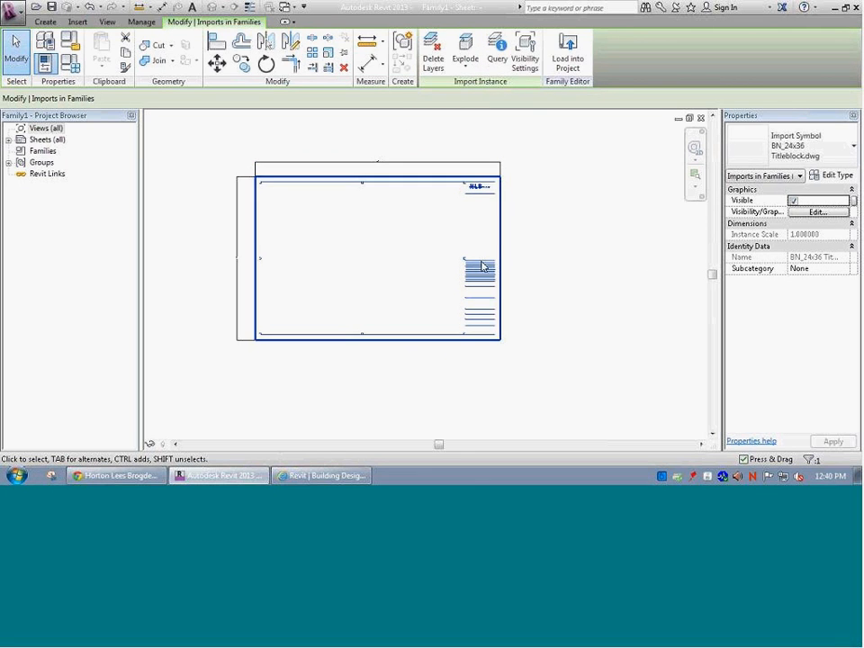
click(465, 71)
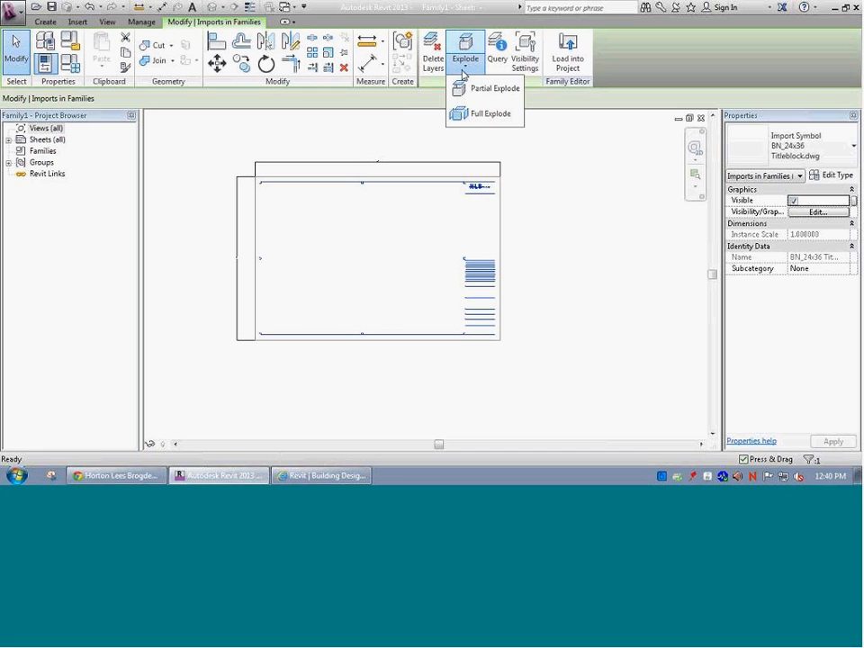
click(489, 114)
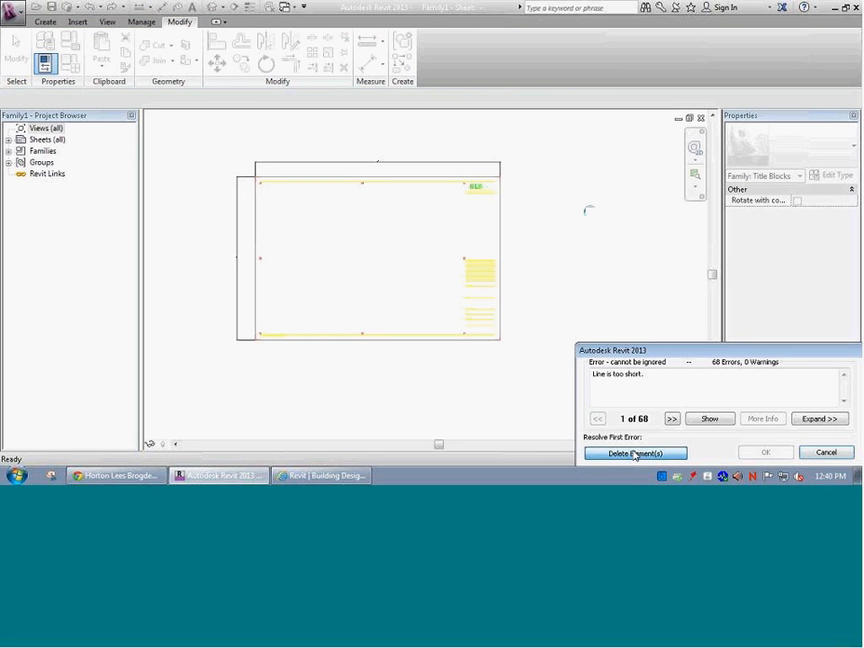
click(635, 454)
Examine how the full explode treats the HLB logo and the company name lettering.
scroll(479, 196, up, 10)
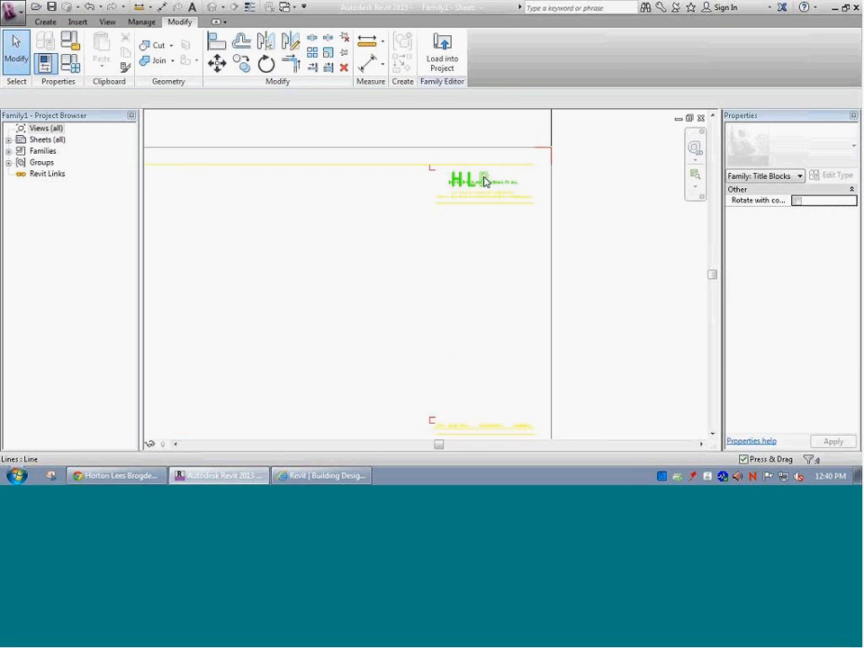
scroll(554, 183, up, 3)
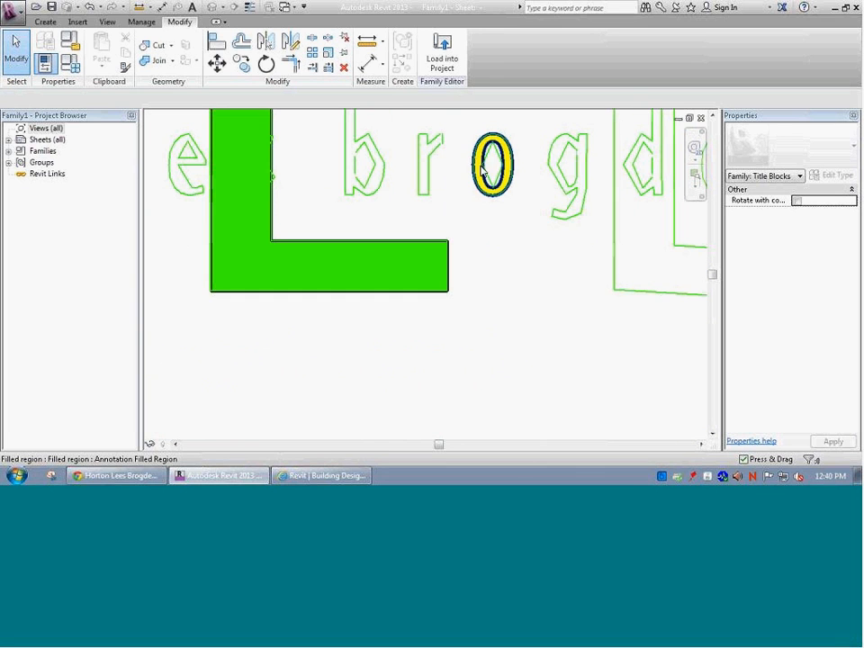
scroll(487, 184, down, 5)
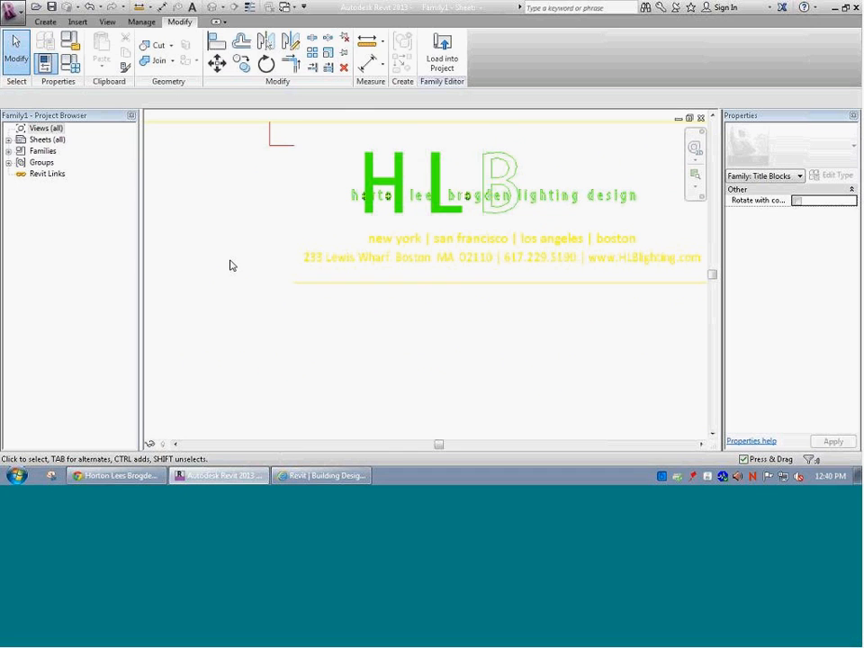
scroll(475, 186, down, 5)
scroll(504, 211, up, 2)
scroll(483, 204, up, 5)
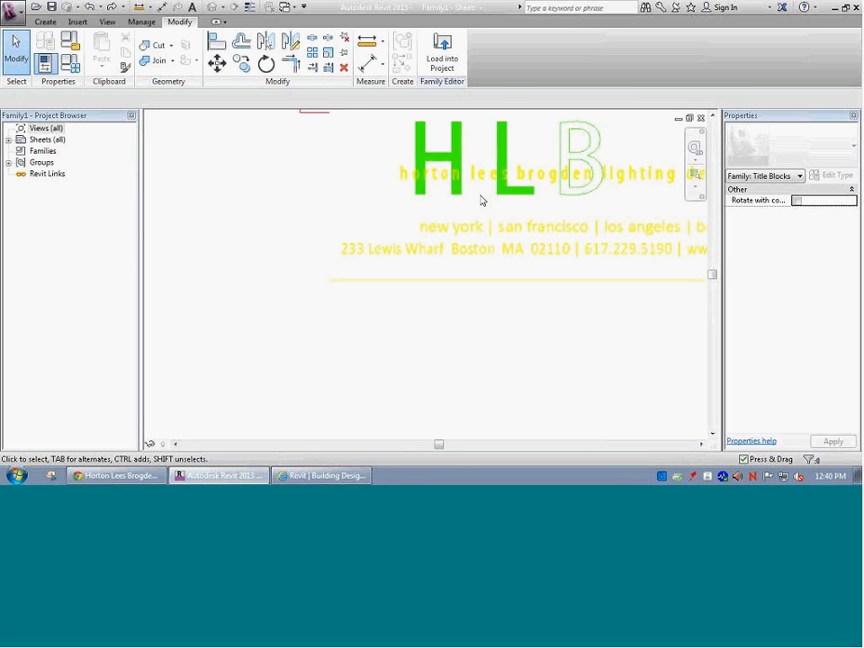
Partially explode the imported BN_24x36 titleblock.
click(480, 200)
scroll(395, 222, down, 6)
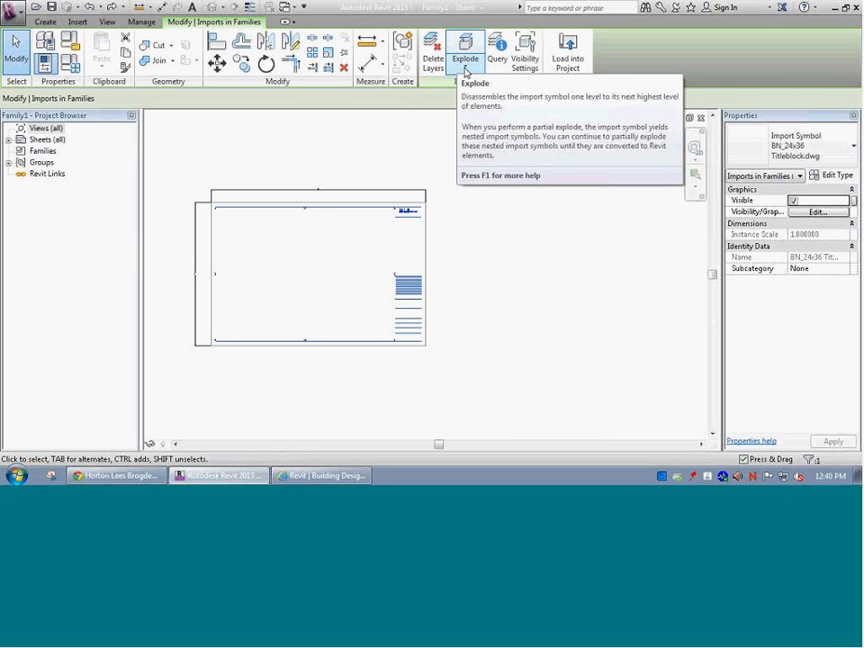
click(465, 63)
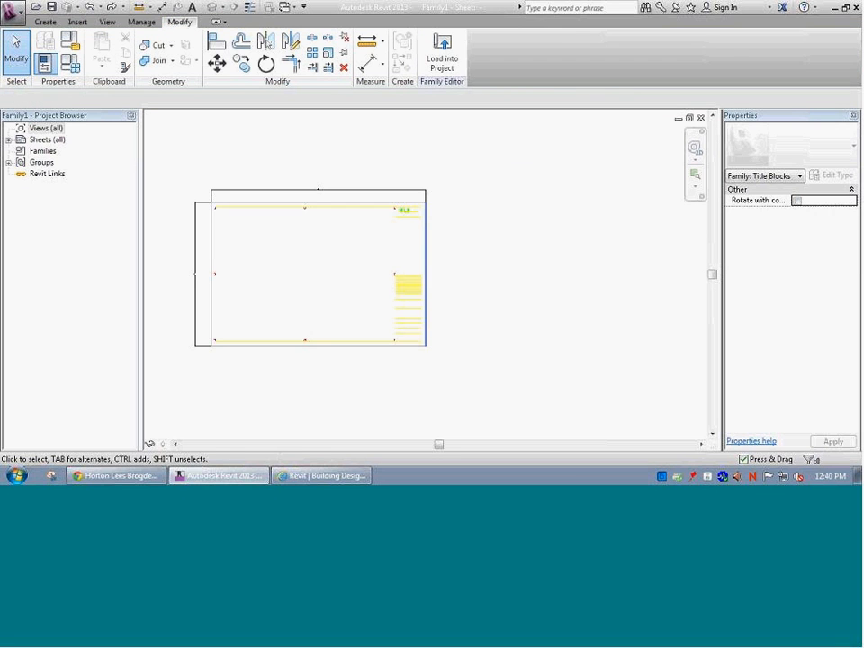
click(410, 214)
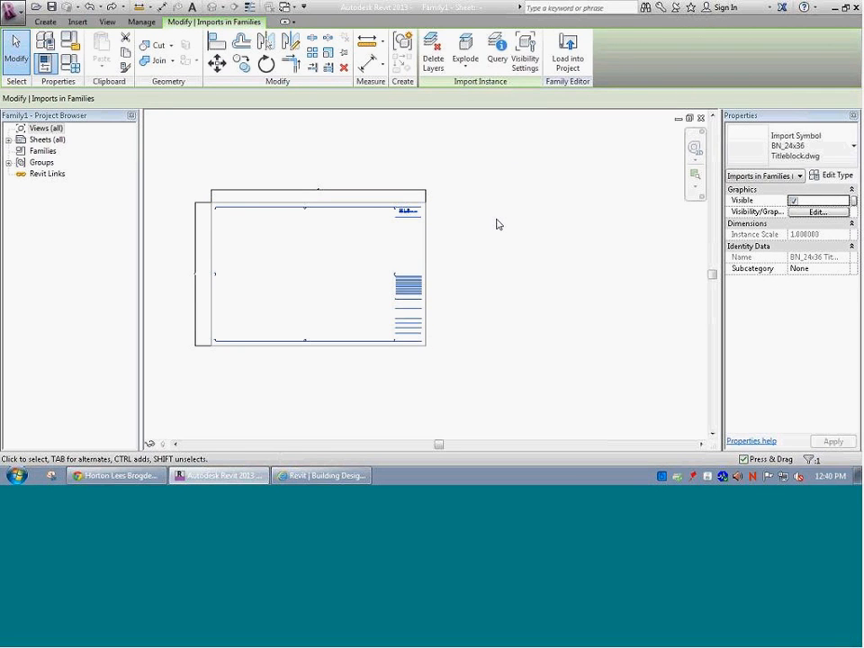
click(466, 70)
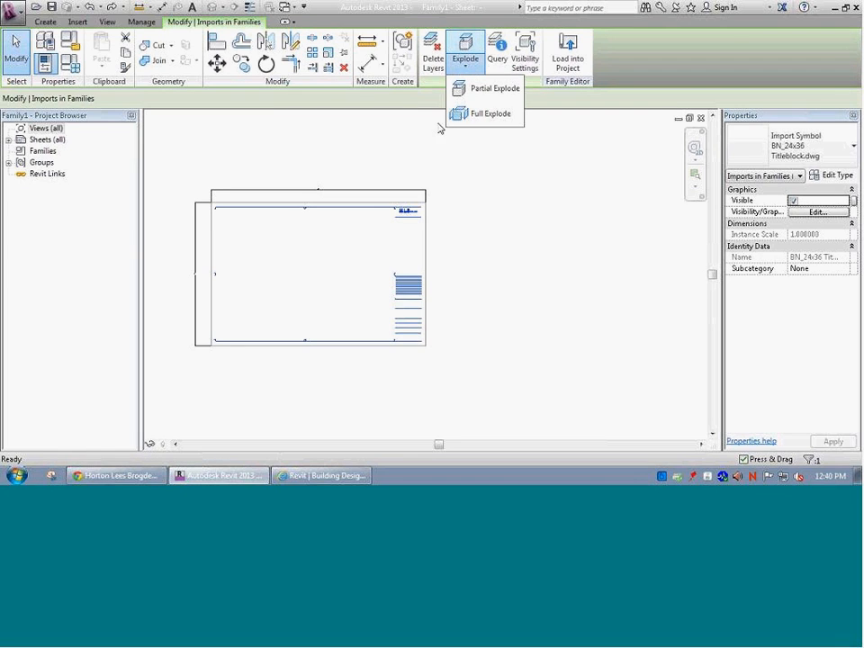
click(477, 89)
click(465, 214)
Inspect the HLB logo of the partially exploded titleblock as a separately selected object.
scroll(410, 220, up, 5)
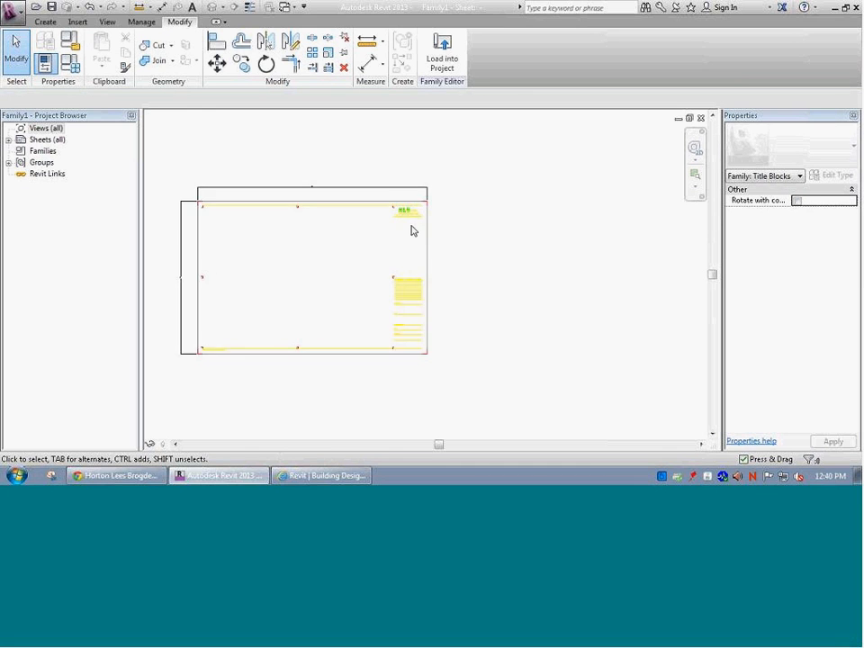
scroll(397, 221, up, 5)
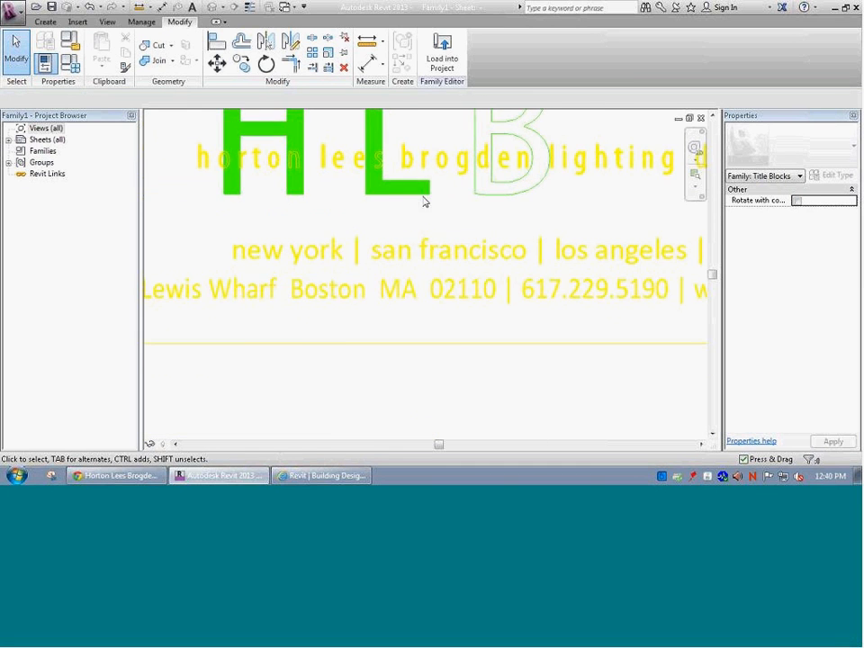
scroll(424, 199, up, 2)
scroll(444, 144, down, 2)
click(434, 162)
scroll(435, 180, down, 5)
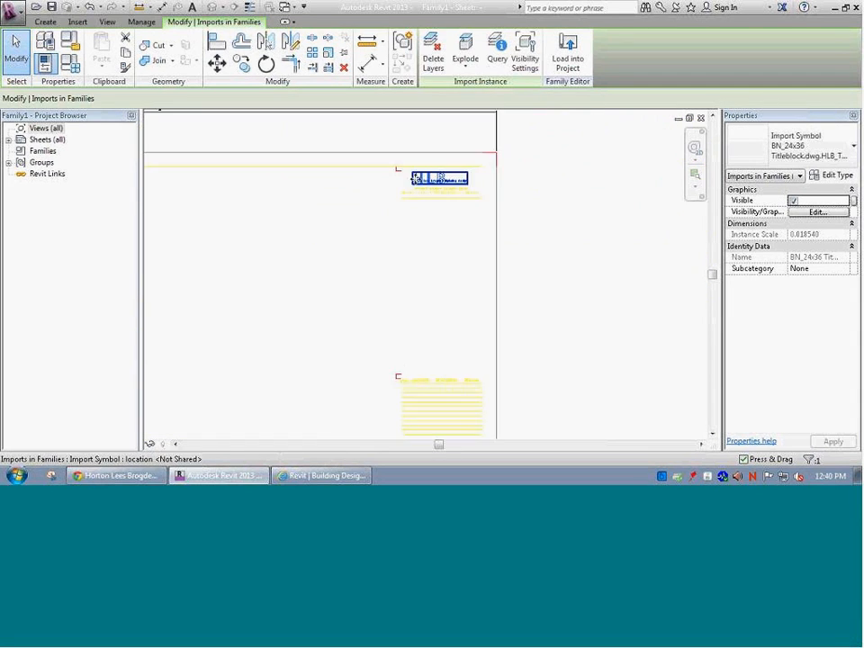
Inspect the titleblock's upper horizontal line as an individual line, including its subcategory.
click(380, 171)
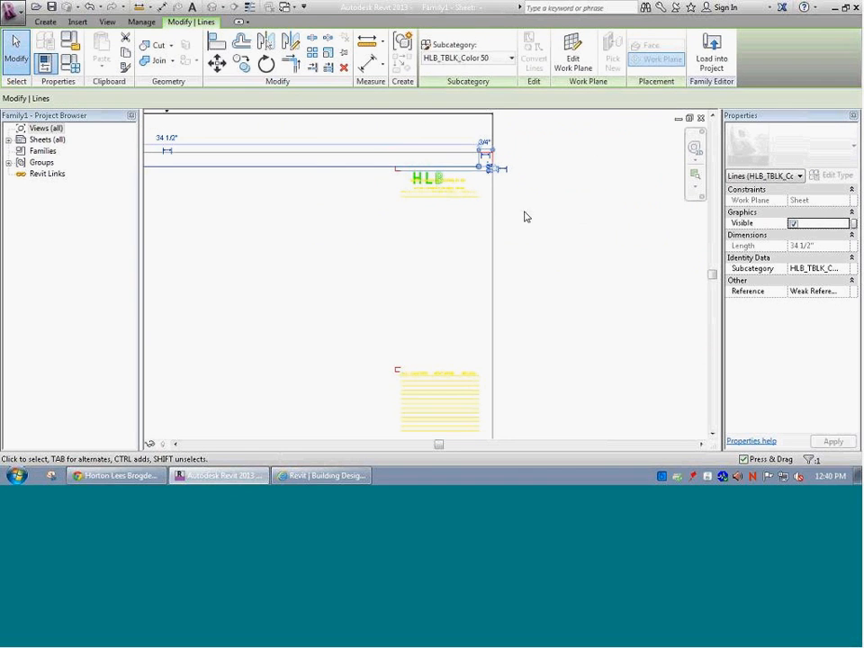
scroll(457, 172, up, 4)
scroll(477, 173, down, 3)
click(557, 209)
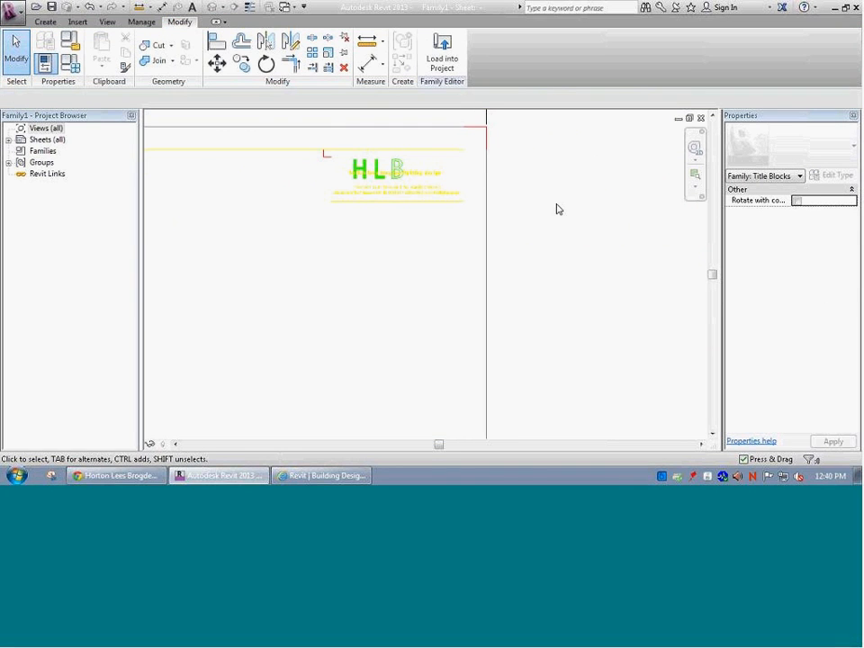
scroll(432, 180, down, 5)
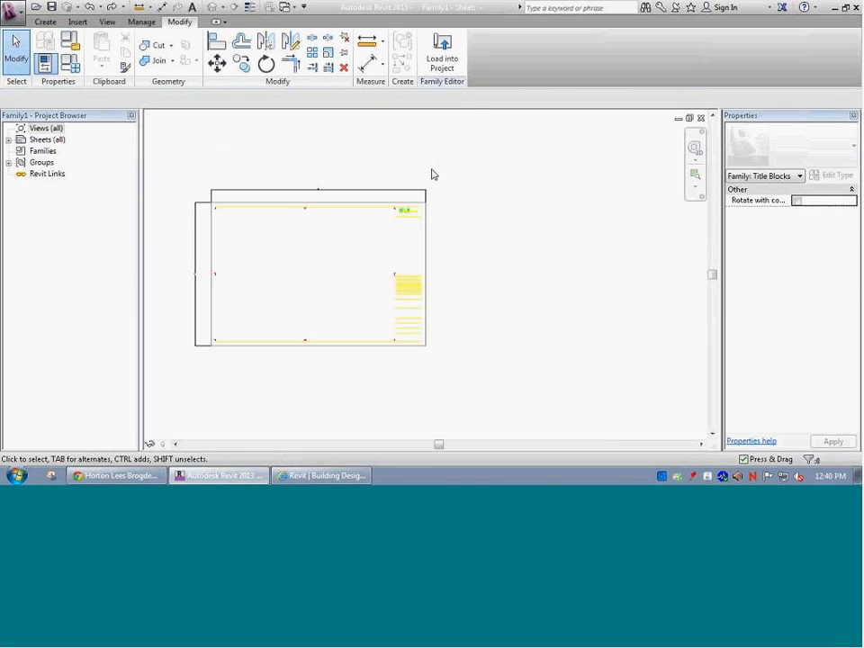
Examine the BN_24x36 titleblock as one unexploded import symbol around the HLB logo, and locate the Import CAD command.
click(411, 221)
scroll(426, 217, up, 4)
scroll(328, 289, up, 3)
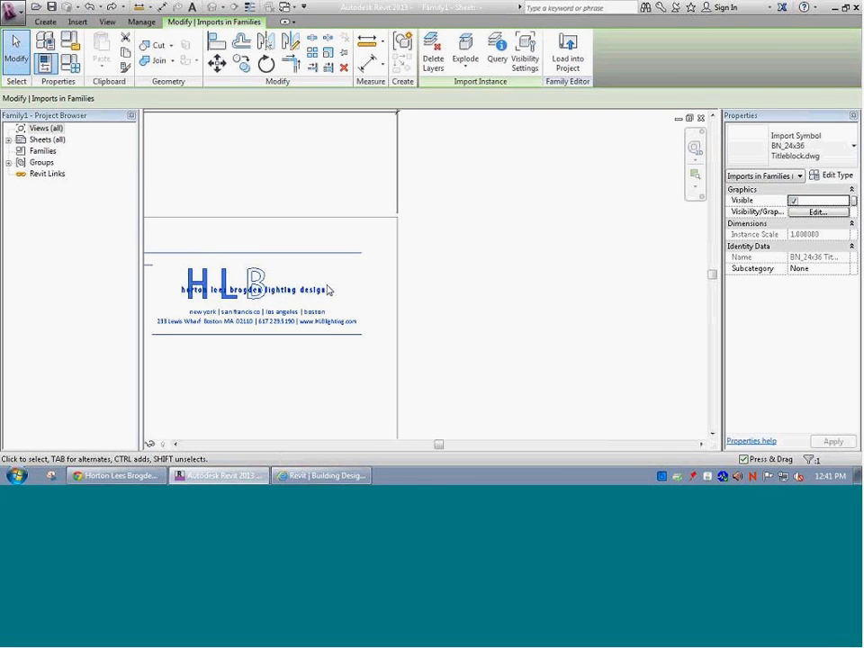
scroll(343, 218, down, 4)
click(210, 131)
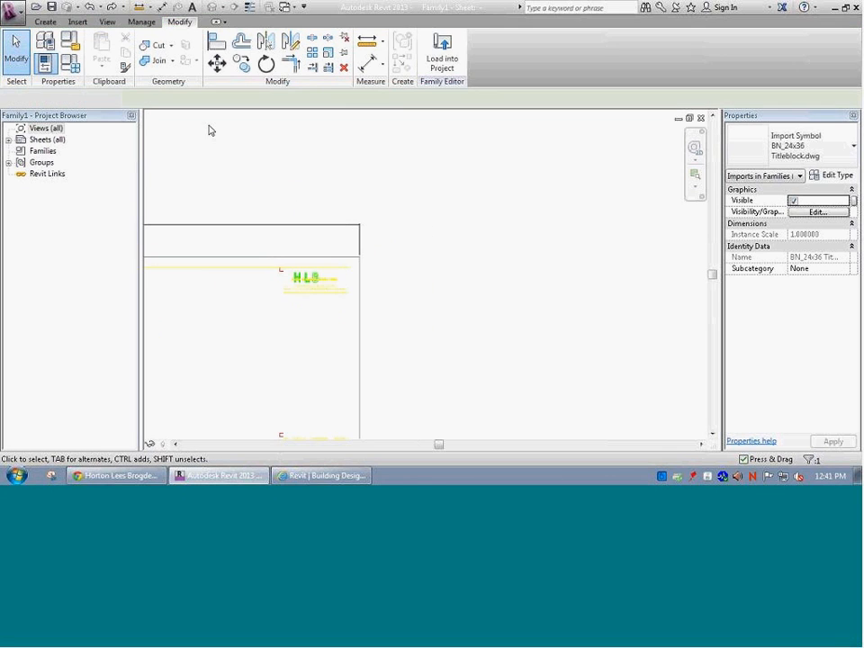
click(76, 21)
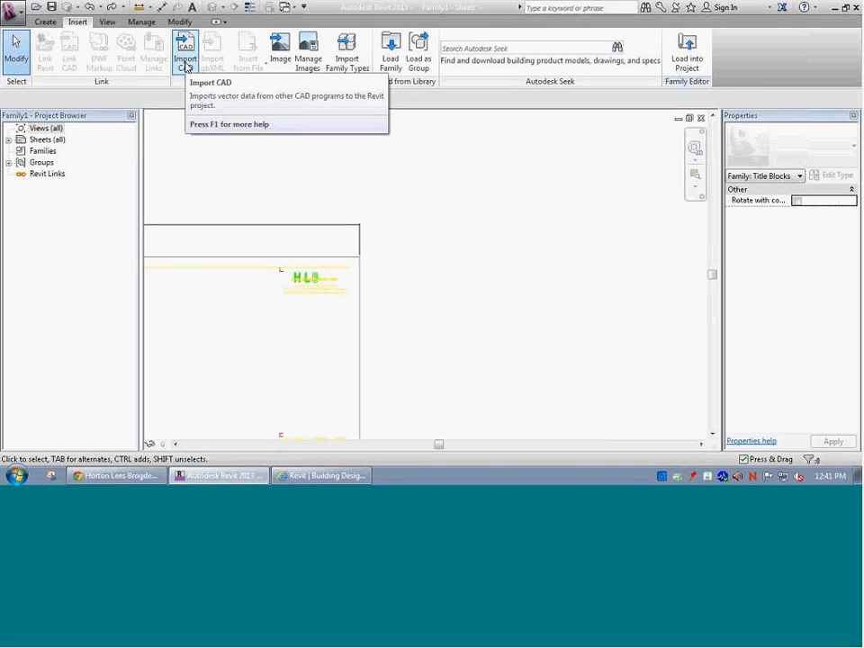
click(308, 295)
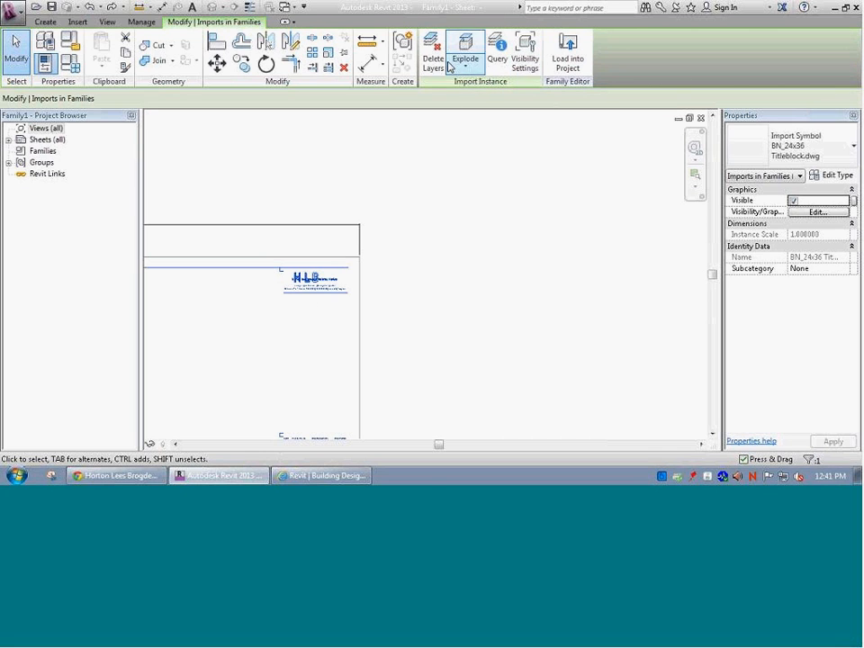
click(451, 135)
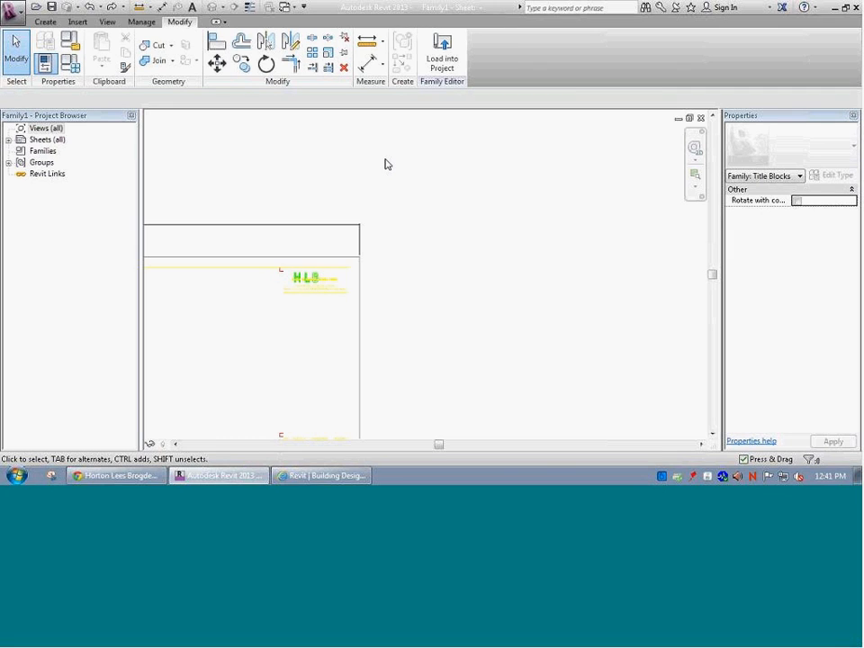
Partially explode the selected BN_24x36 titleblock import.
click(299, 283)
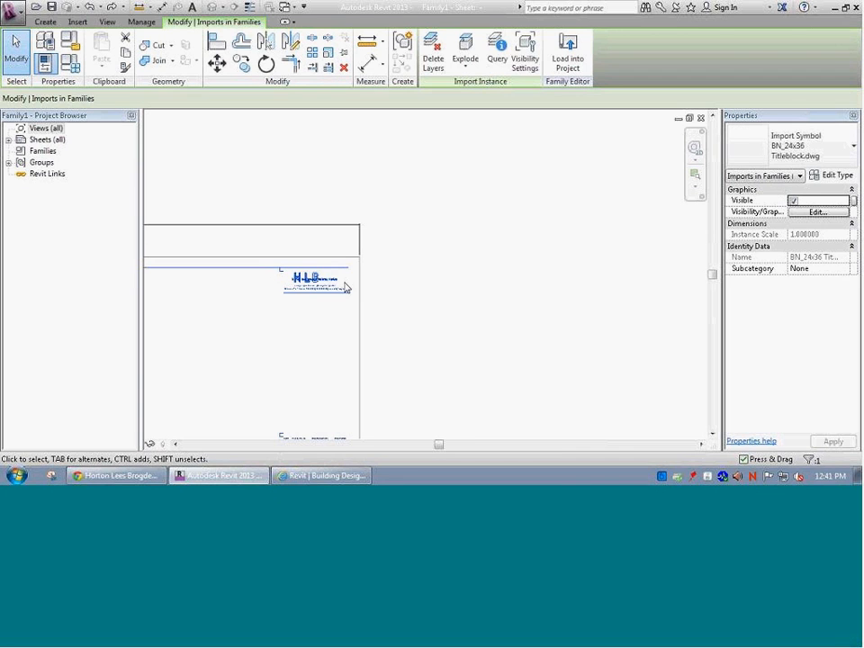
click(464, 70)
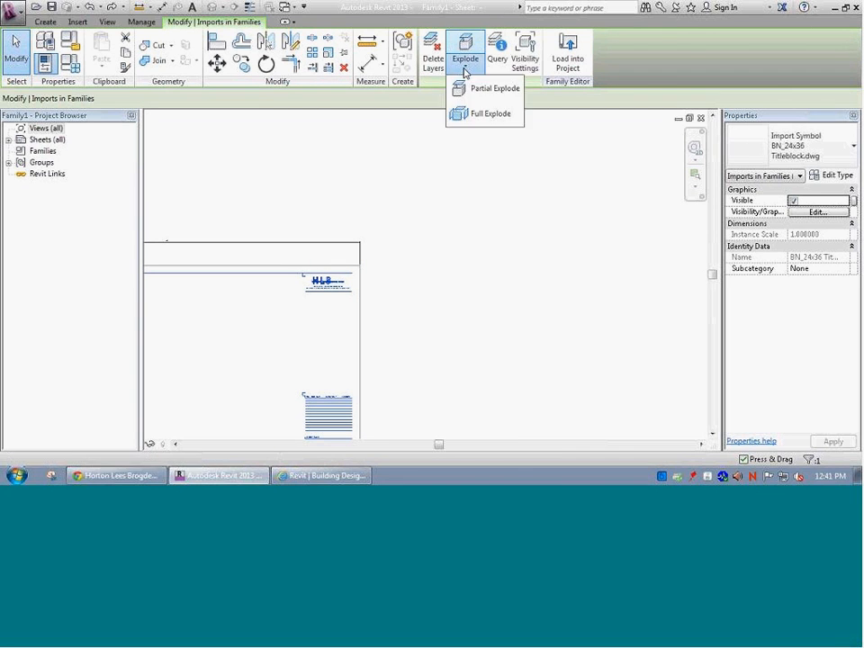
click(476, 89)
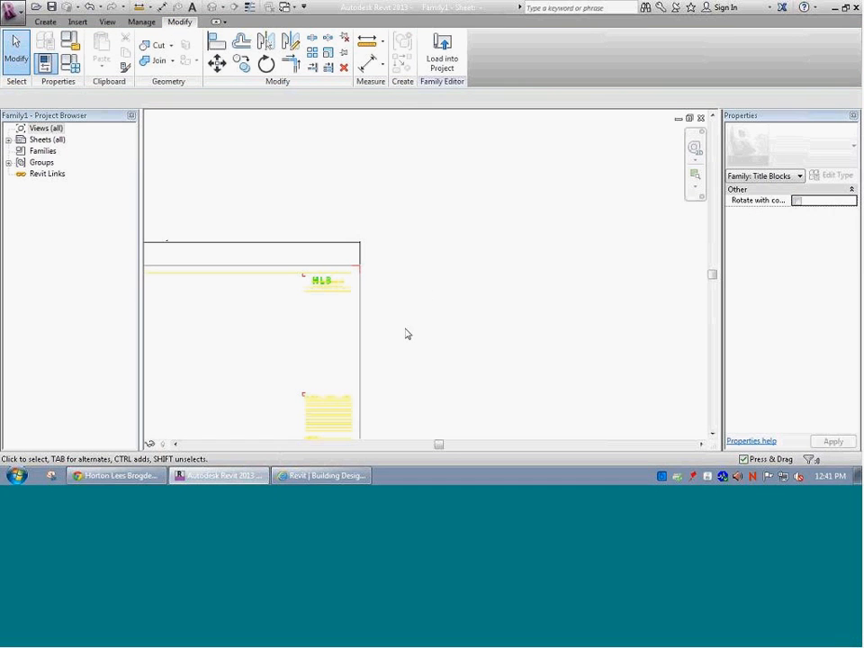
Temporarily hide the horizontal and vertical linear dimensions of the sheet border in the view.
scroll(270, 278, up, 1)
scroll(262, 302, down, 4)
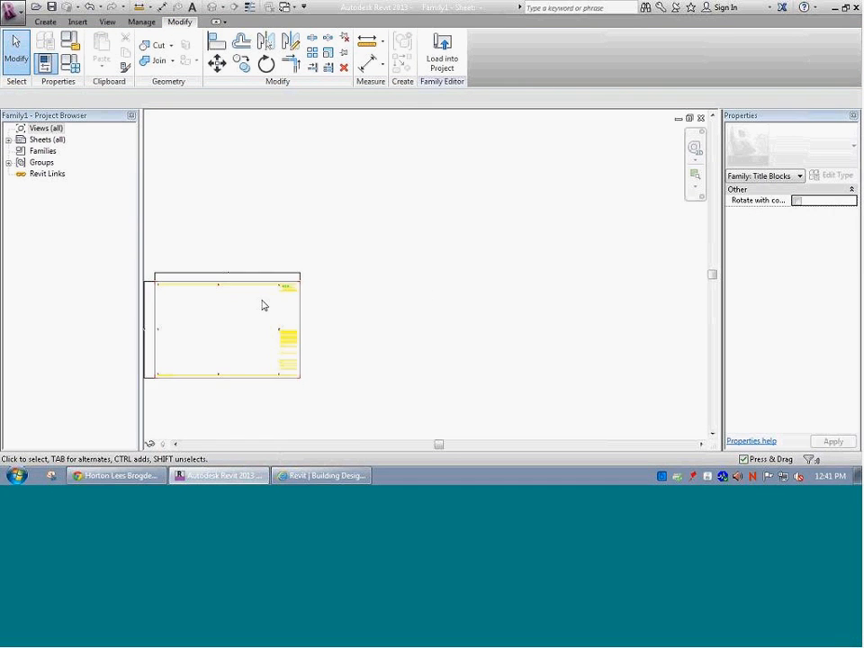
scroll(195, 321, up, 1)
scroll(220, 303, up, 2)
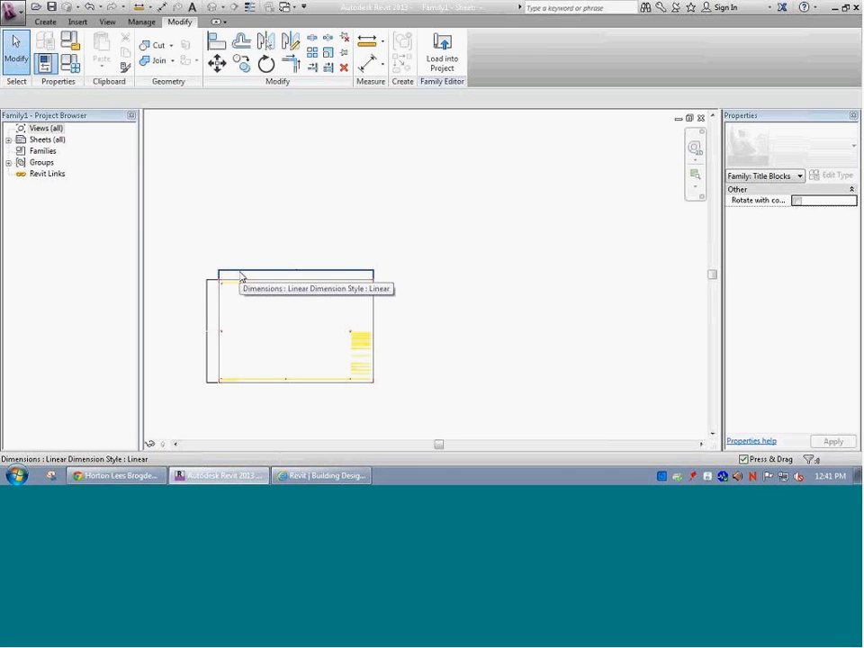
click(241, 275)
ctrl+click(206, 321)
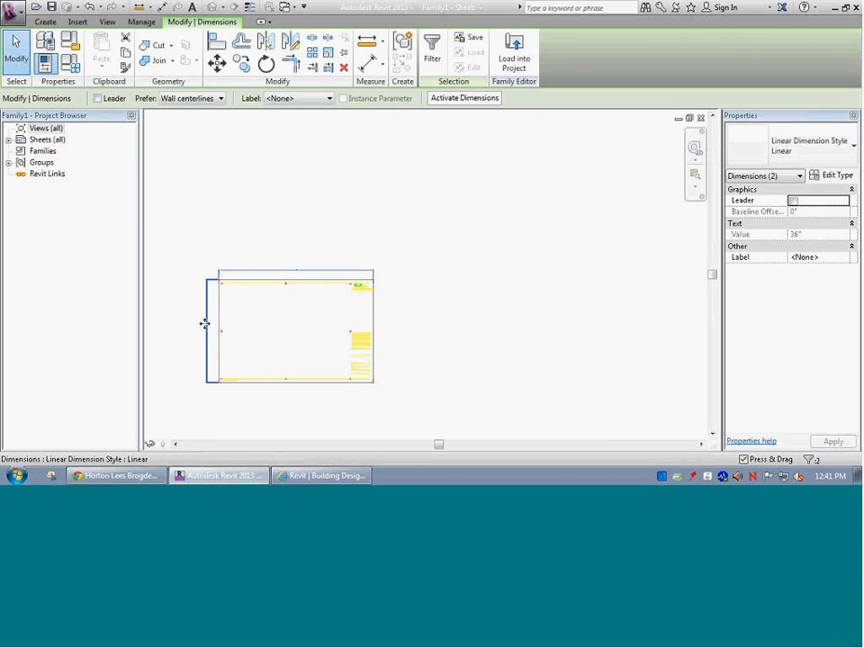
click(153, 445)
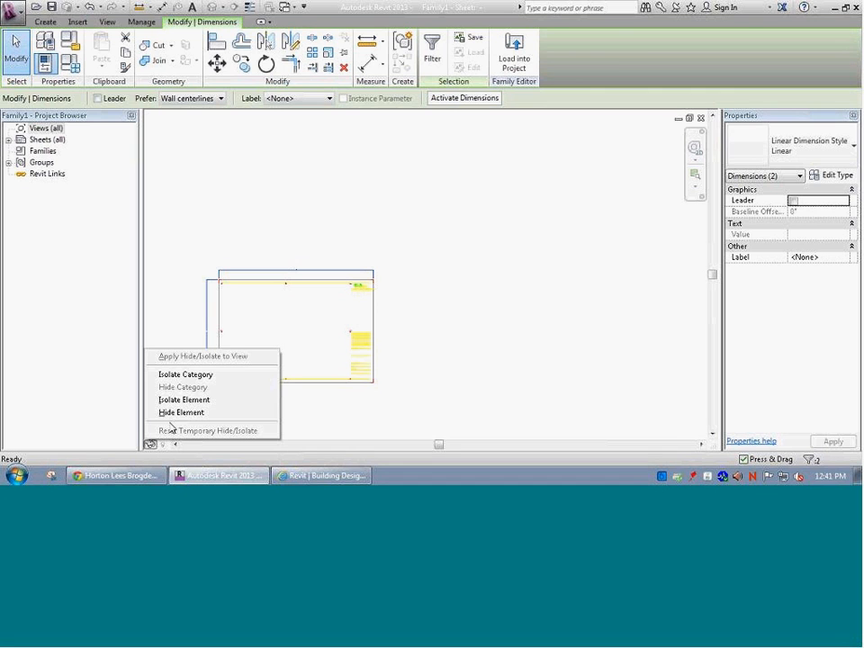
click(170, 411)
Temporarily hide the four invisible lines around the sheet's border and reset the view's temporary hide/isolate.
key(Tab)
click(220, 356)
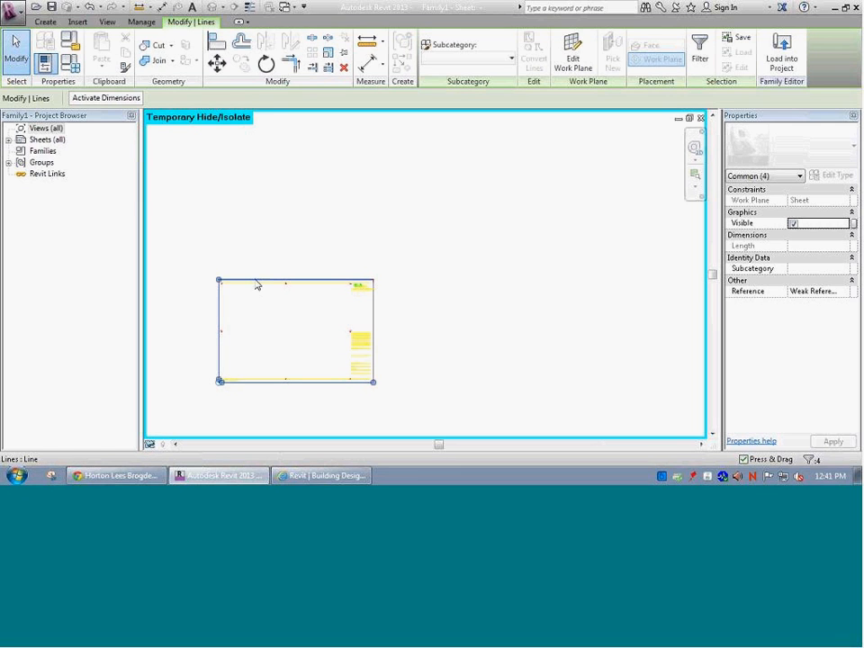
click(382, 316)
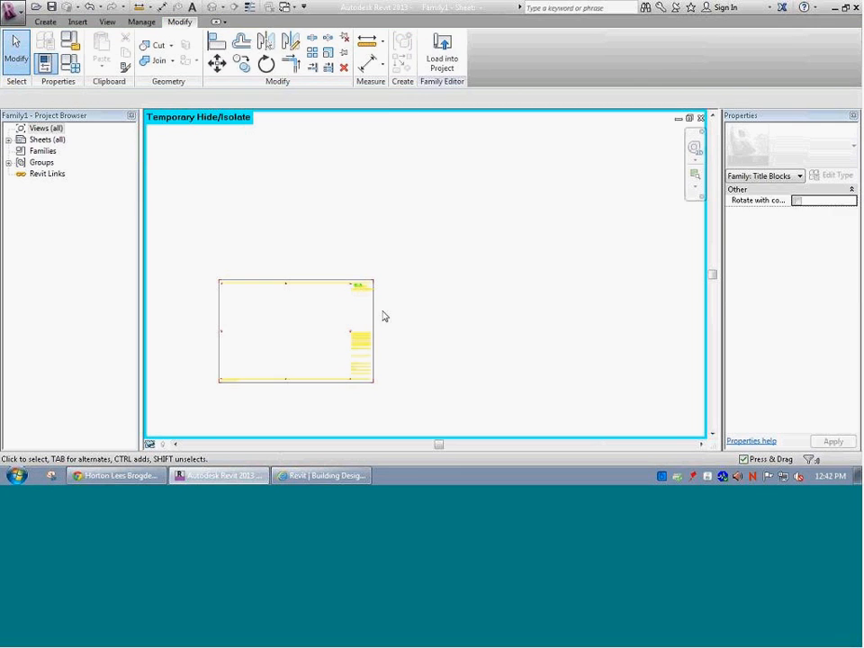
click(374, 314)
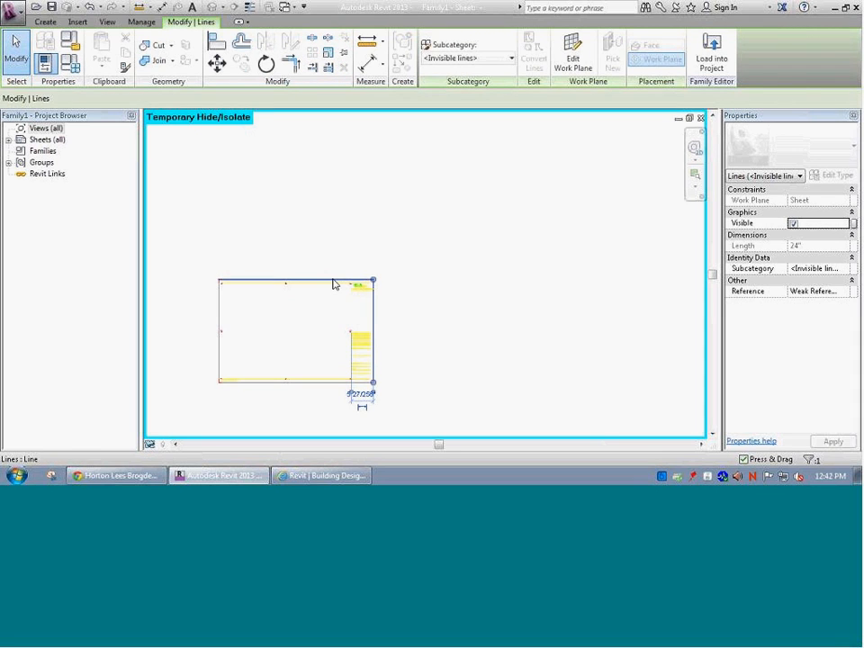
ctrl+click(270, 380)
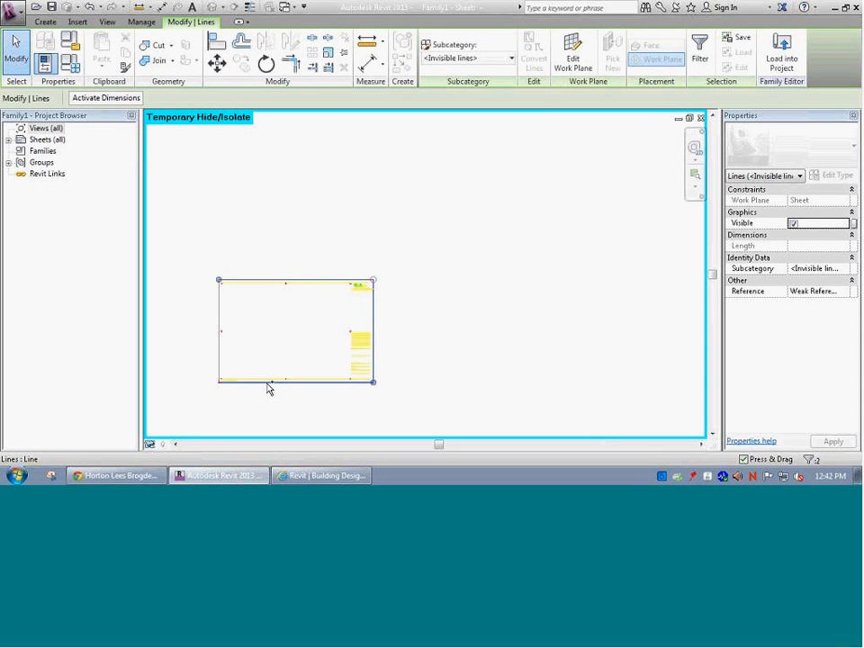
ctrl+click(217, 372)
click(151, 444)
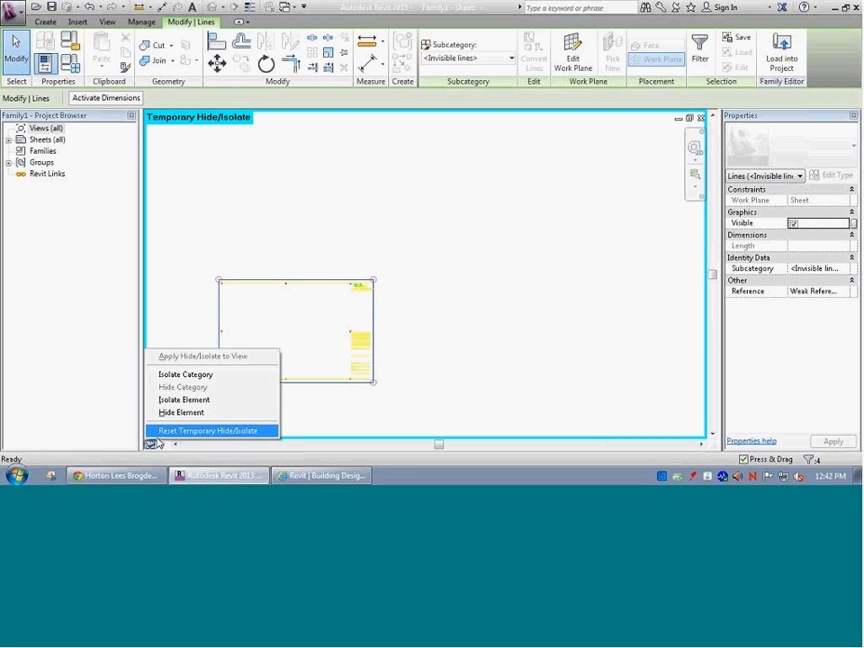
click(180, 413)
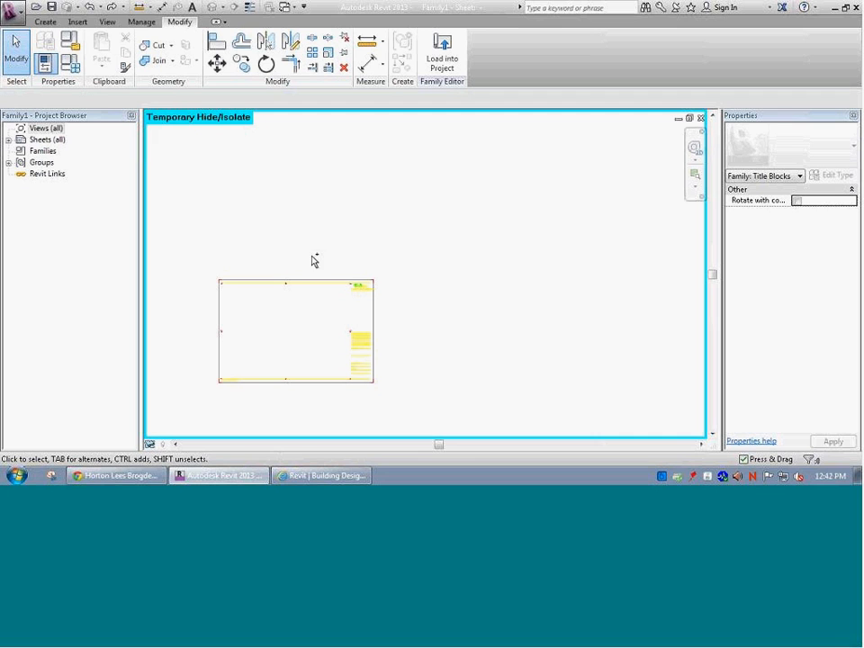
key(h)
key(r)
Delete the imported BN_24x36 titleblock from the sheet, leaving only the border and its dimensions.
scroll(329, 286, up, 2)
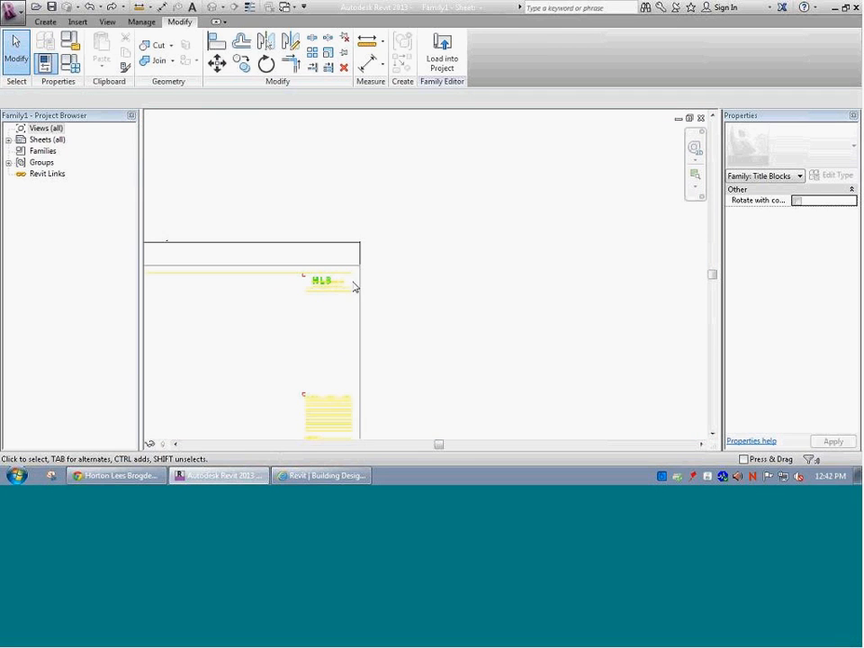
click(331, 286)
scroll(478, 274, down, 3)
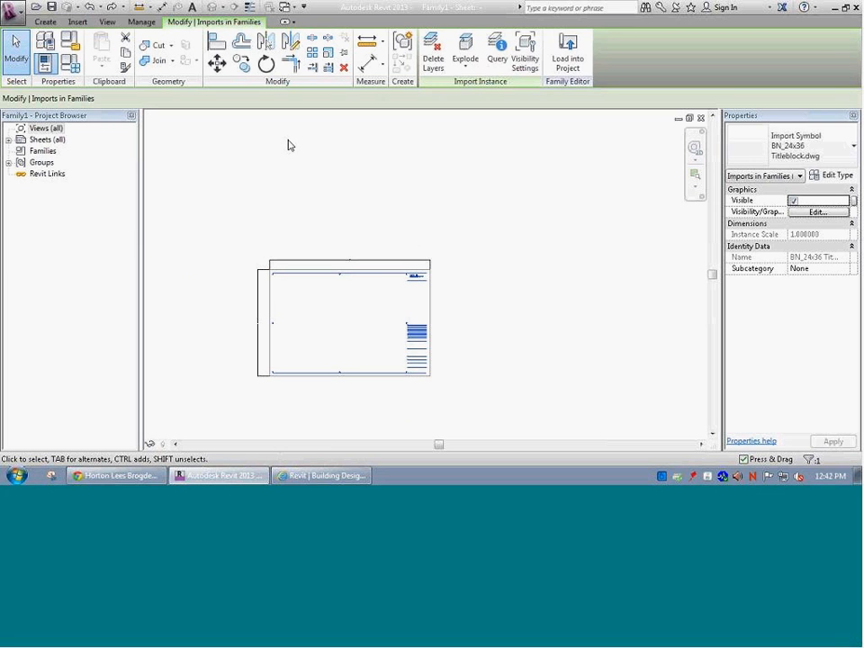
key(Delete)
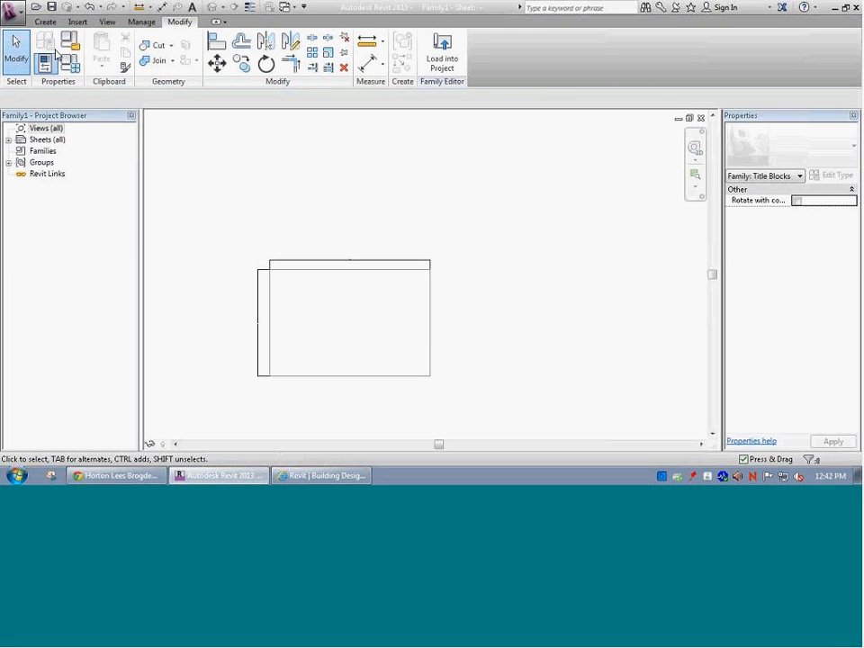
Import BN_24x36 Titleblock.dwg from its Model space with preserved colors, all layers, auto-detected units and Auto - Center to Center positioning.
click(79, 22)
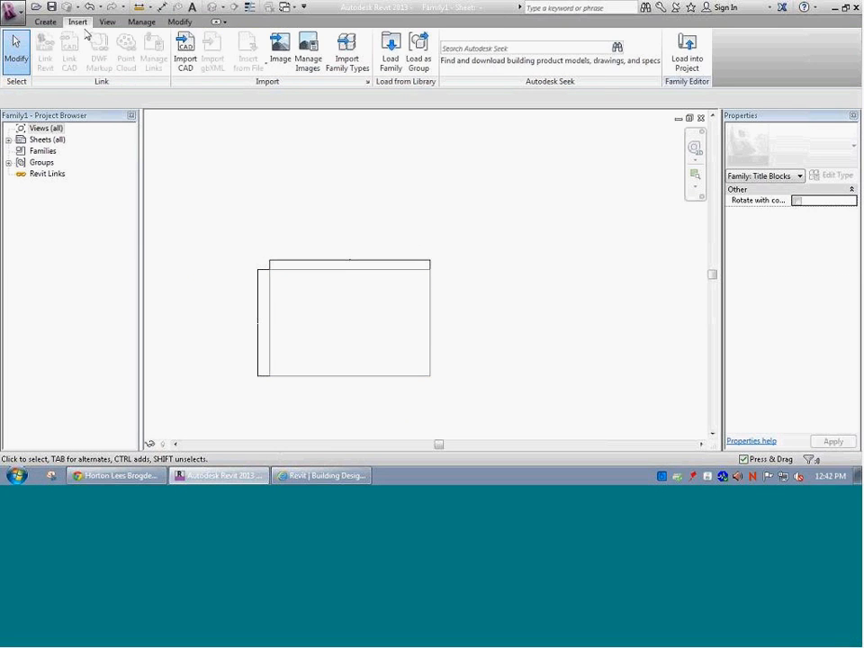
click(185, 72)
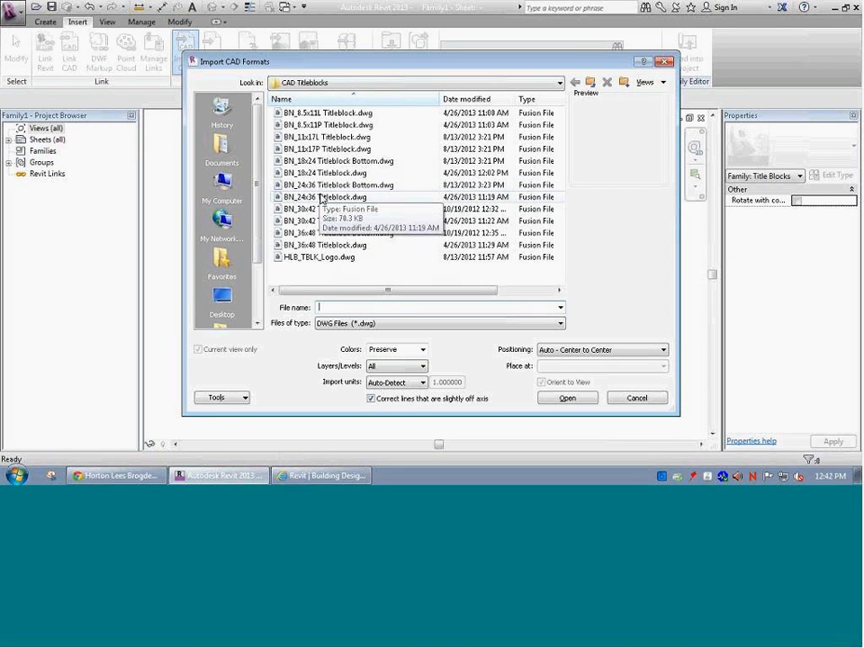
click(320, 196)
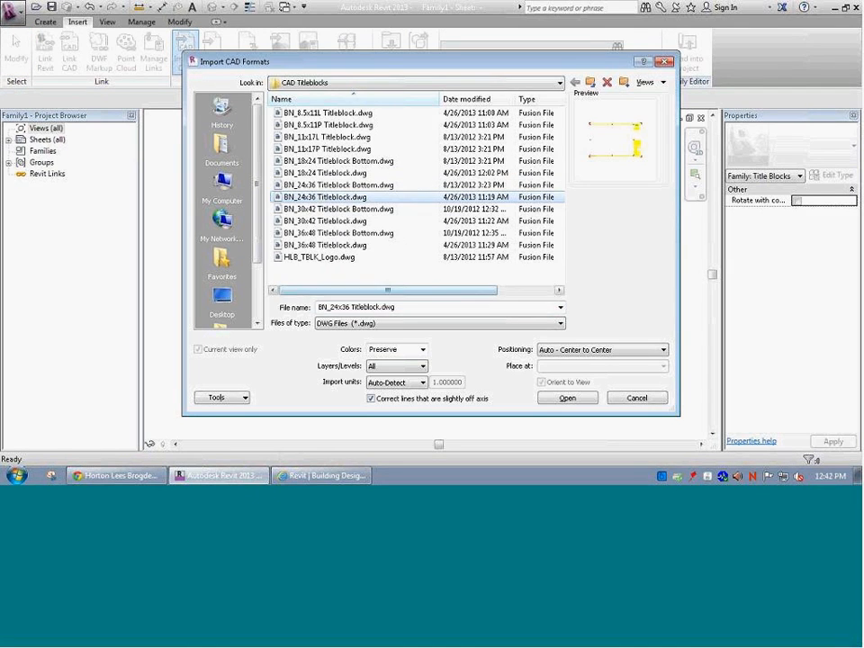
click(567, 398)
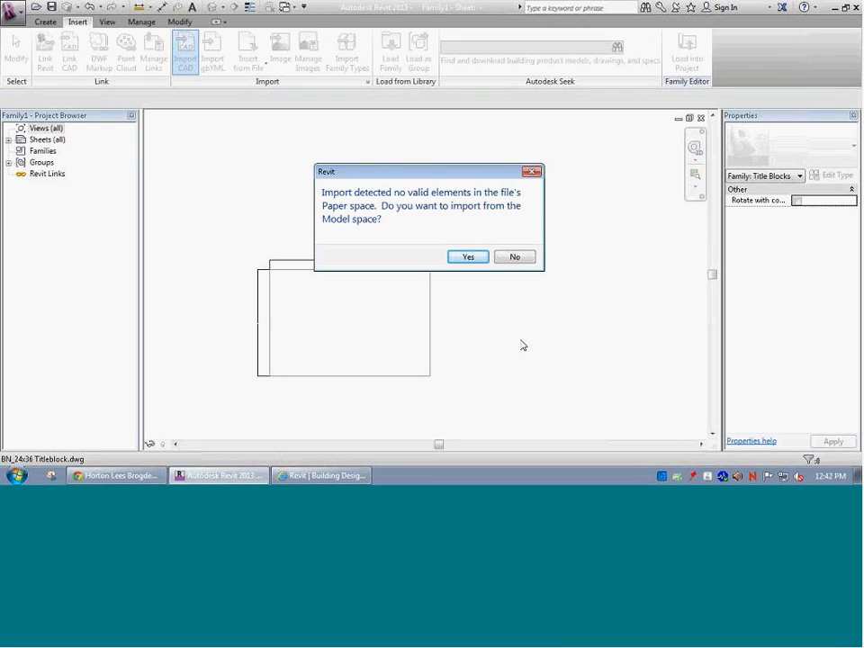
click(467, 257)
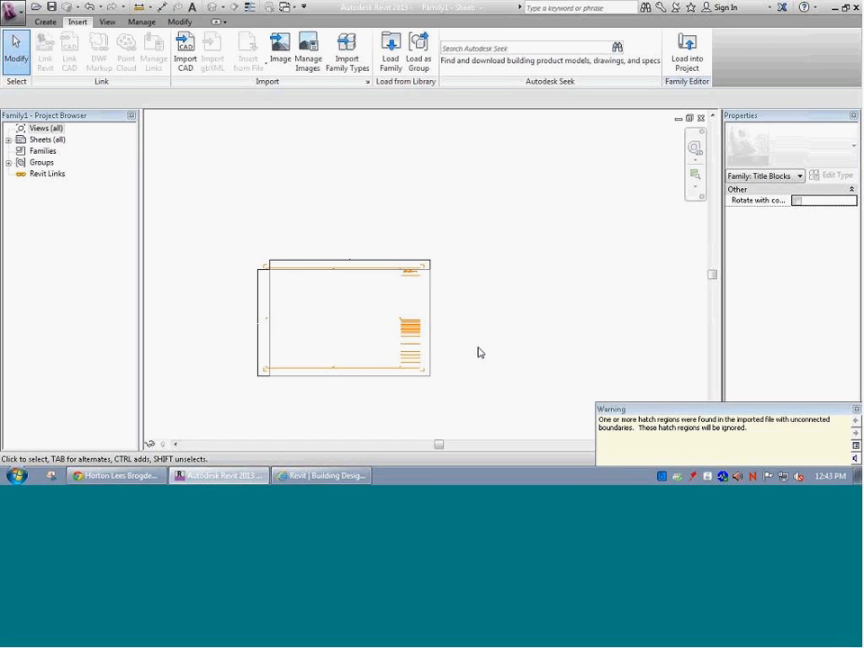
click(484, 312)
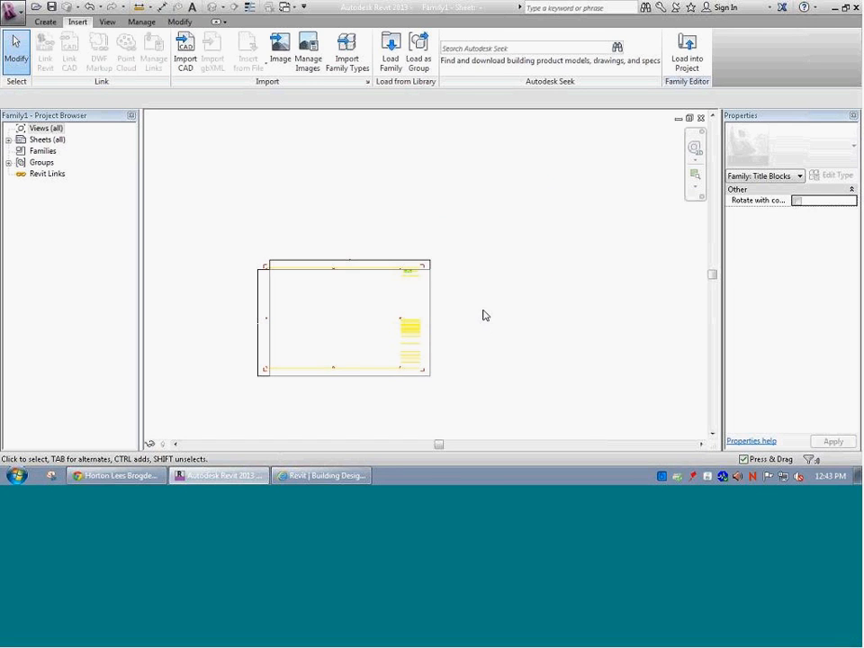
Align the imported titleblock's upper and right outer edges with the matching lines of the sheet border.
click(405, 280)
scroll(403, 263, up, 2)
scroll(468, 270, up, 5)
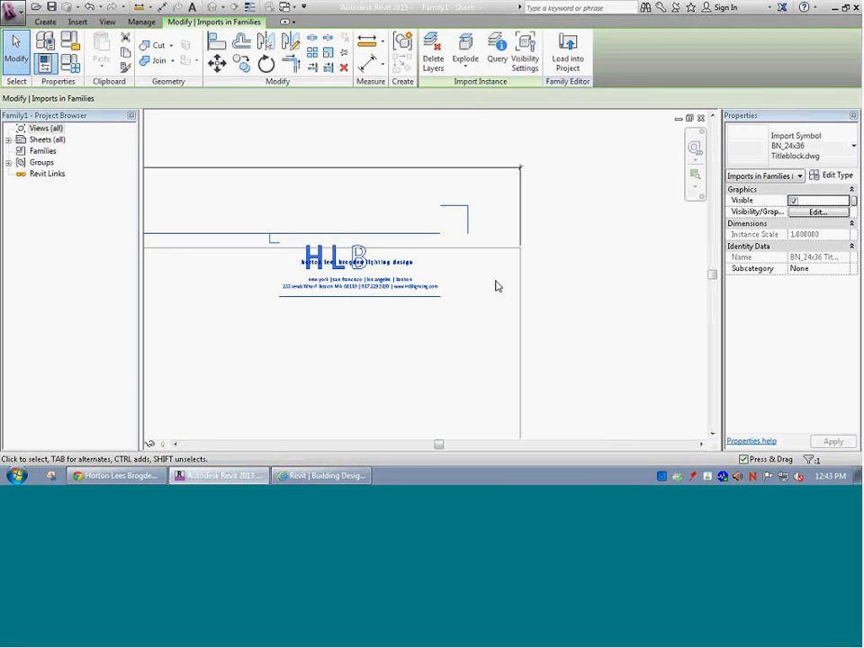
key(l)
click(469, 247)
click(455, 210)
click(523, 275)
click(469, 262)
scroll(475, 333, down, 2)
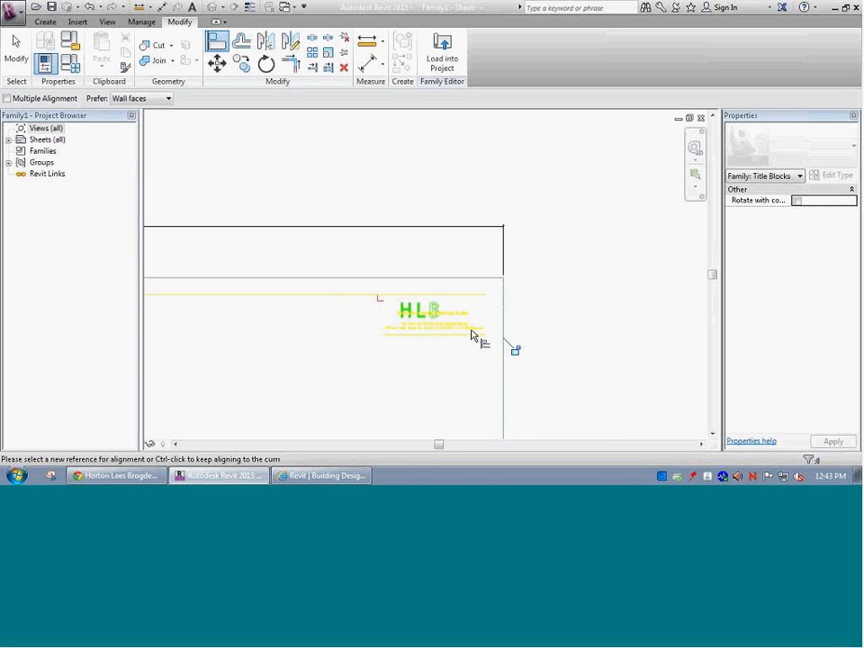
key(Escape)
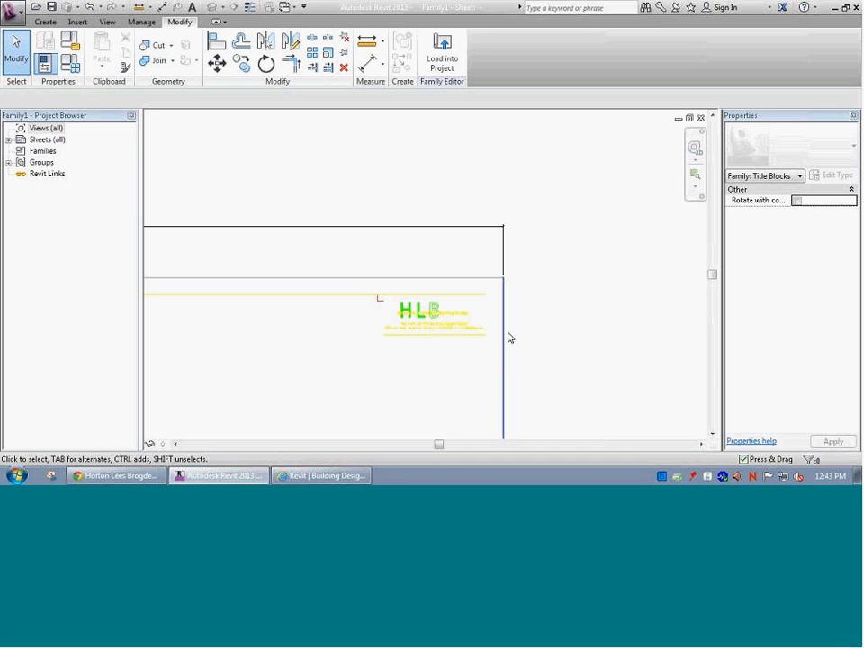
Review the partial and full explode options available for the aligned titleblock import without applying either.
click(443, 320)
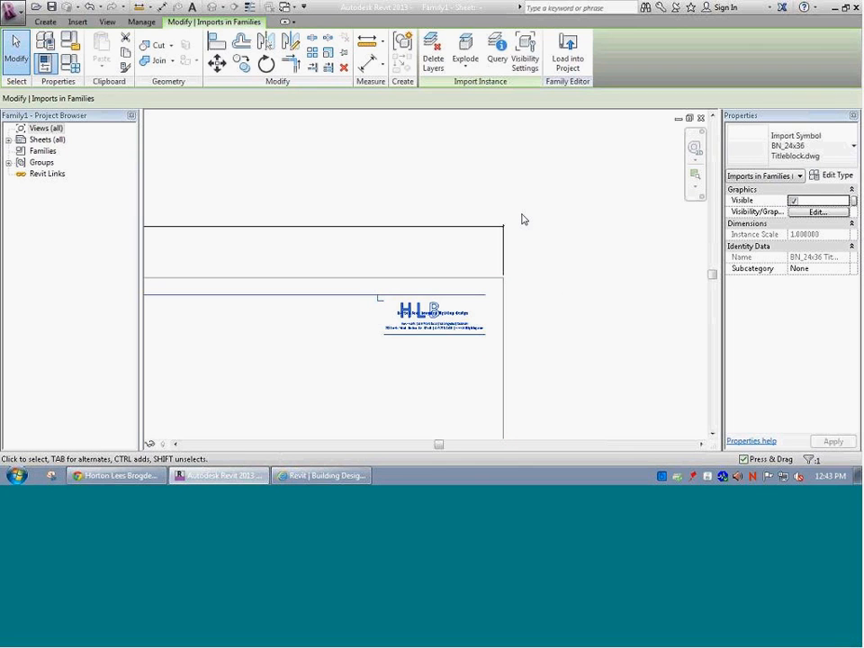
scroll(459, 189, down, 2)
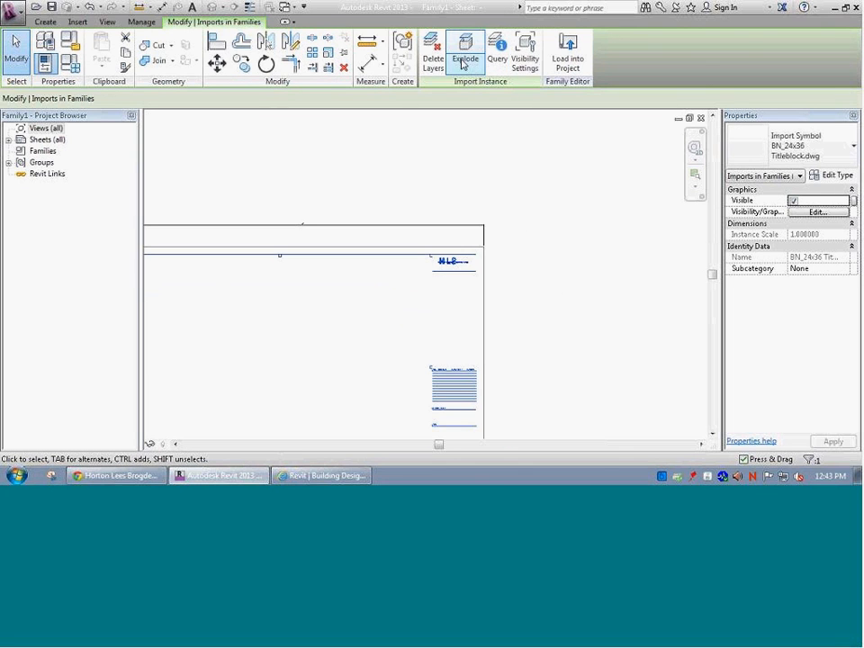
click(465, 69)
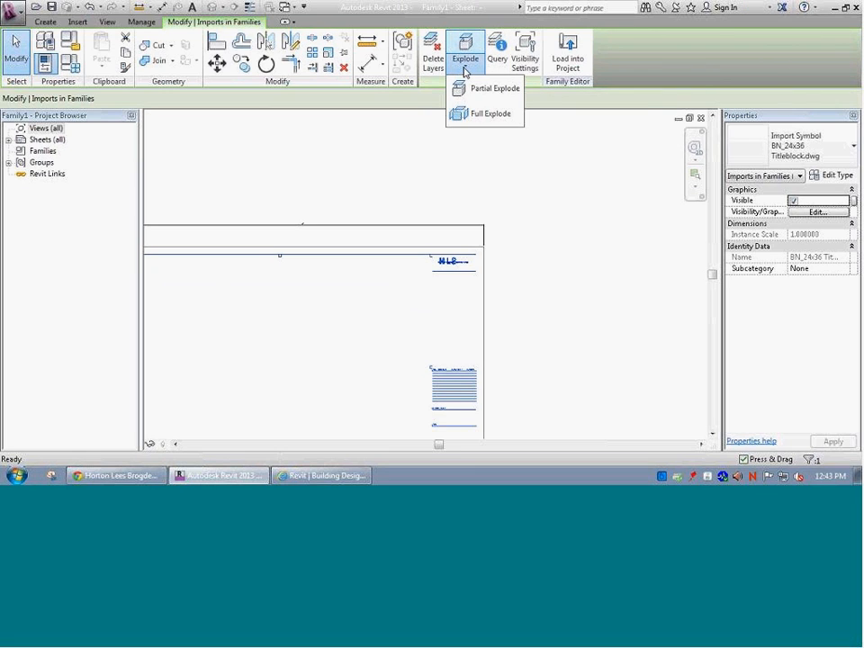
click(391, 162)
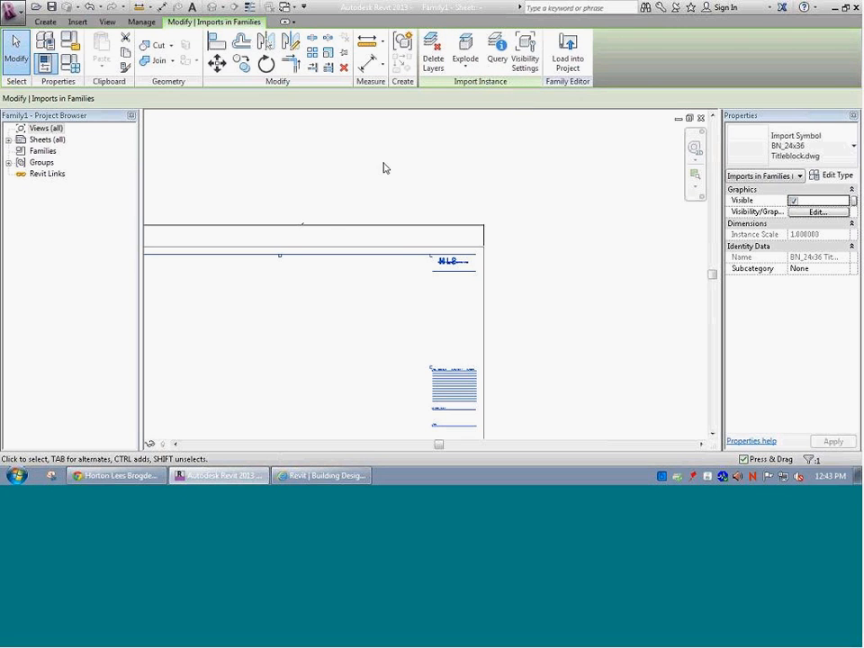
click(383, 168)
scroll(326, 211, down, 4)
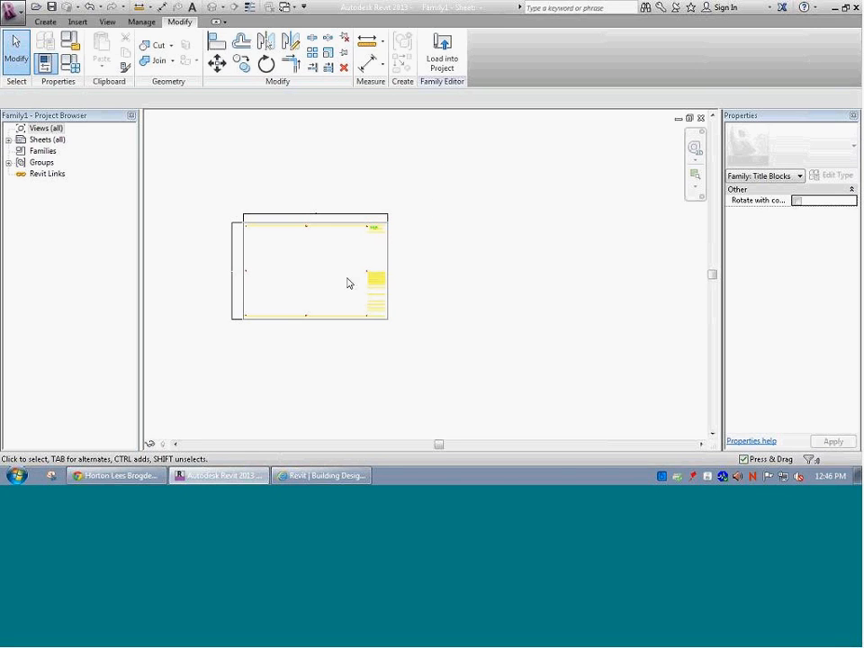
Apply a partial explode to the imported BN_24x36 titleblock.
click(380, 285)
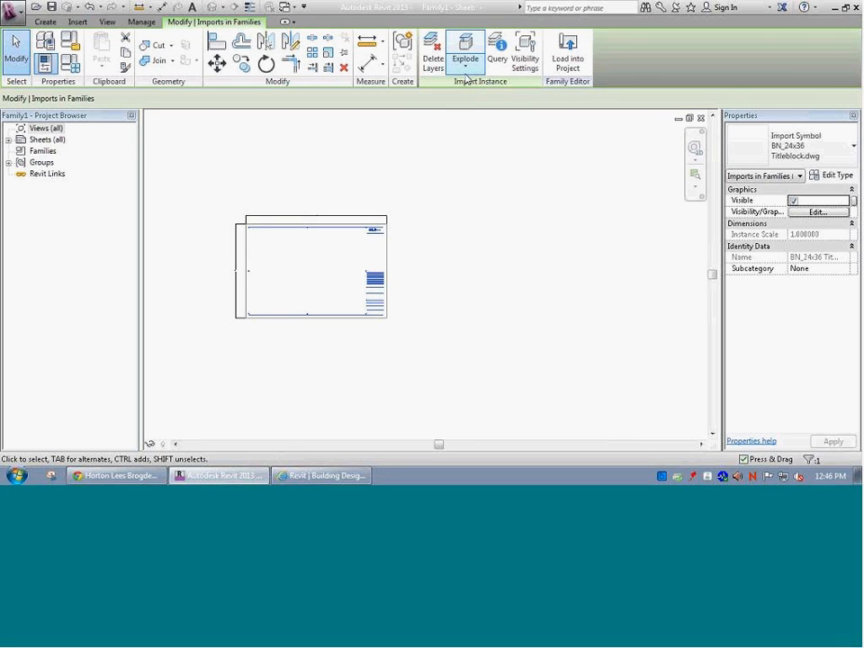
click(465, 76)
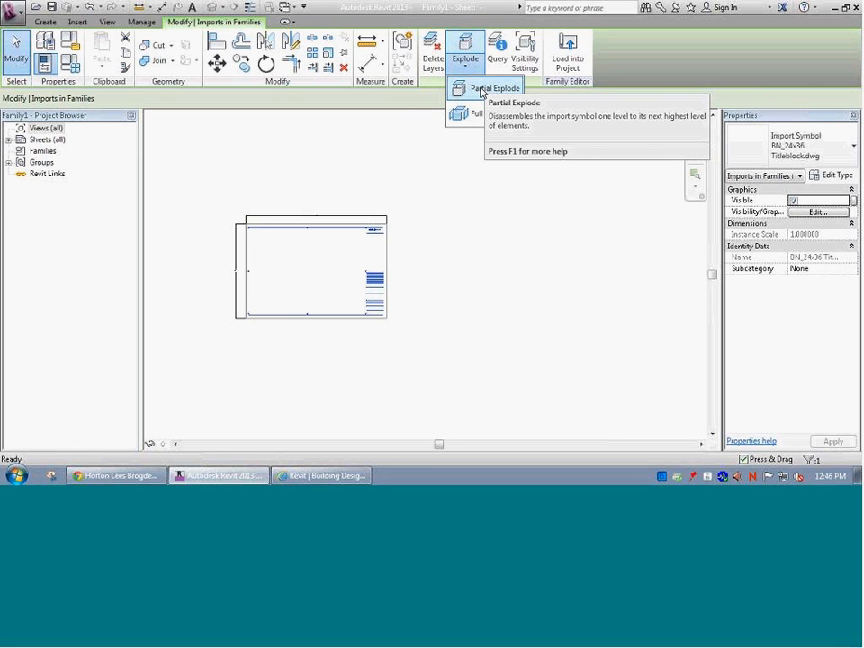
click(483, 89)
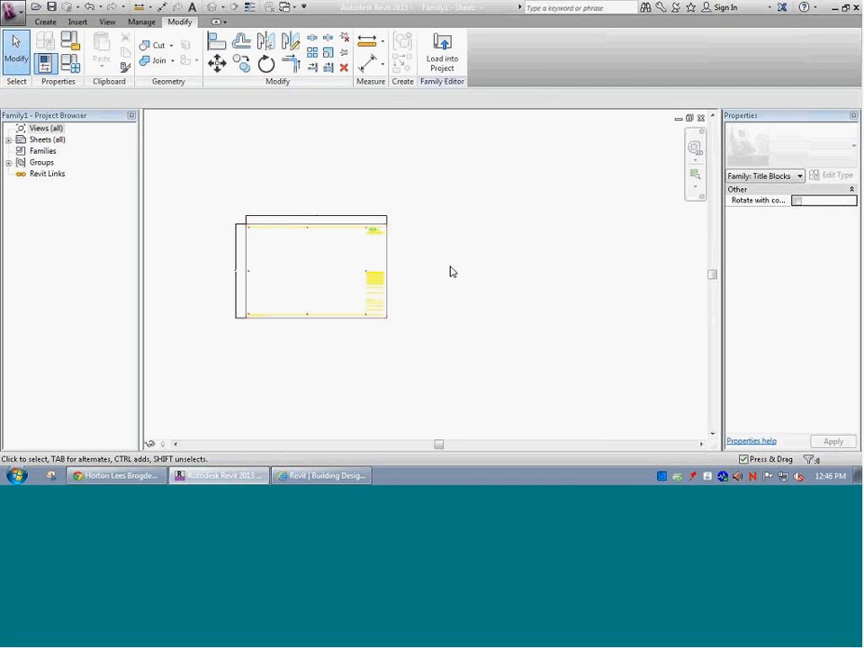
Examine the exploded logo block and the office-cities text note in the title block's upper-right area.
scroll(378, 241, up, 5)
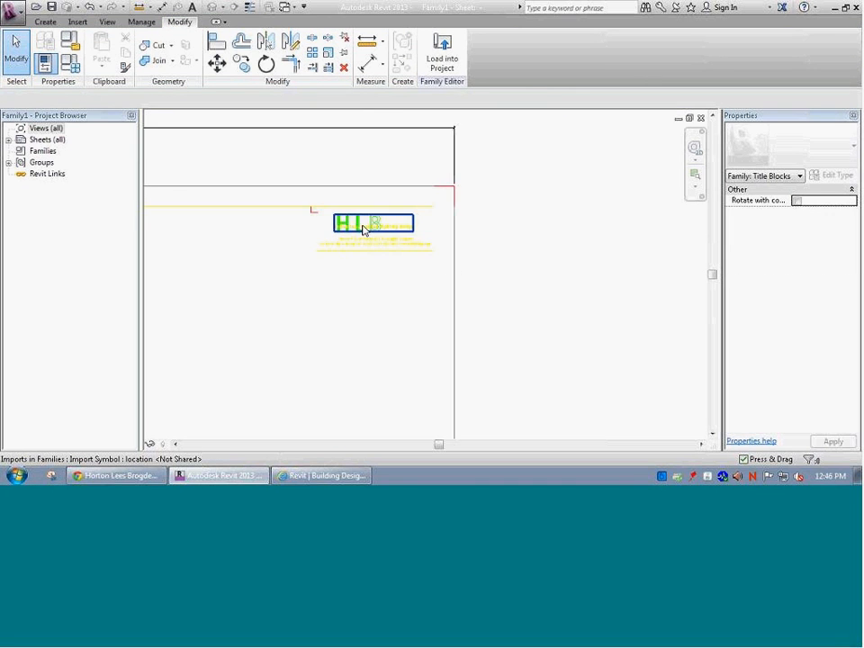
click(358, 245)
scroll(357, 245, up, 2)
scroll(358, 245, up, 3)
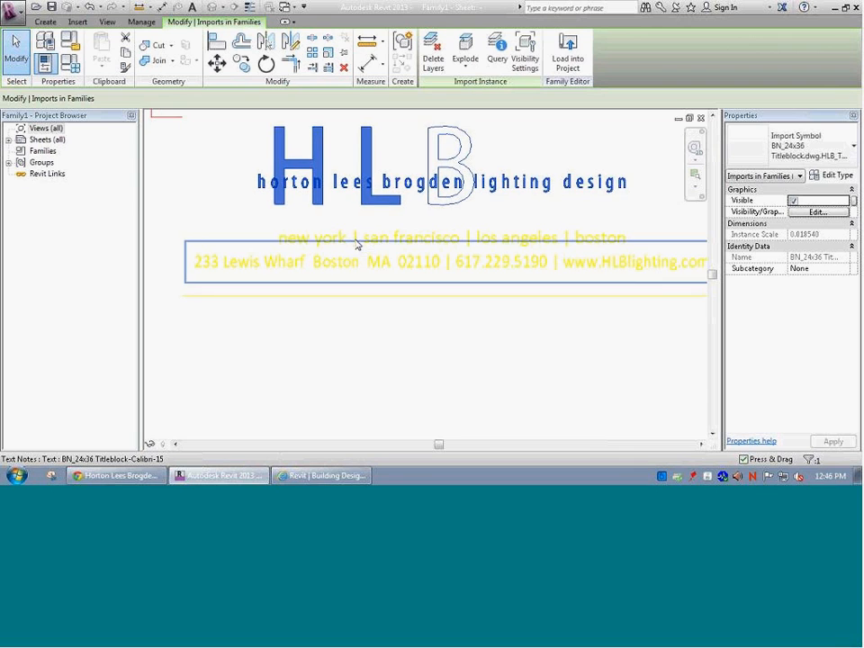
scroll(387, 192, up, 1)
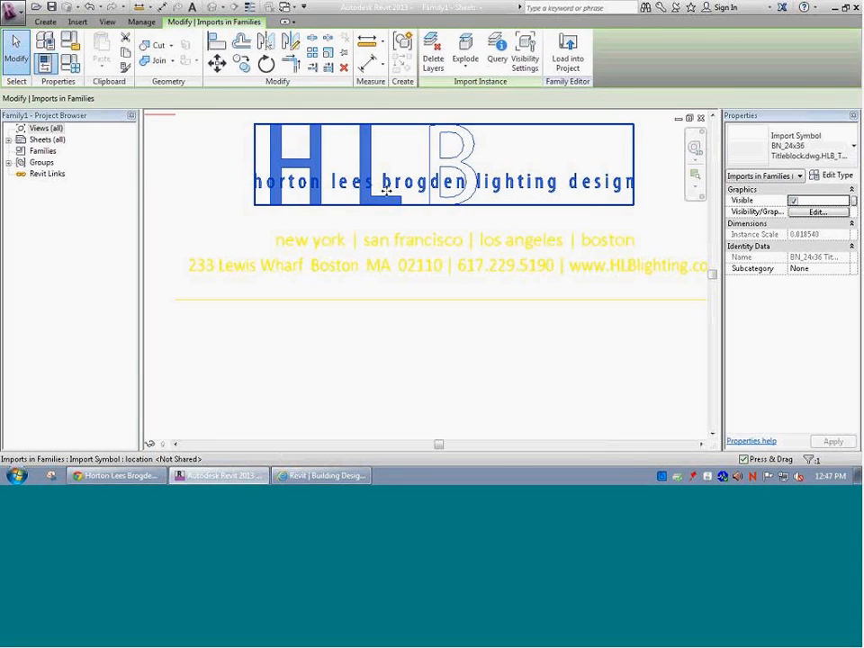
click(382, 244)
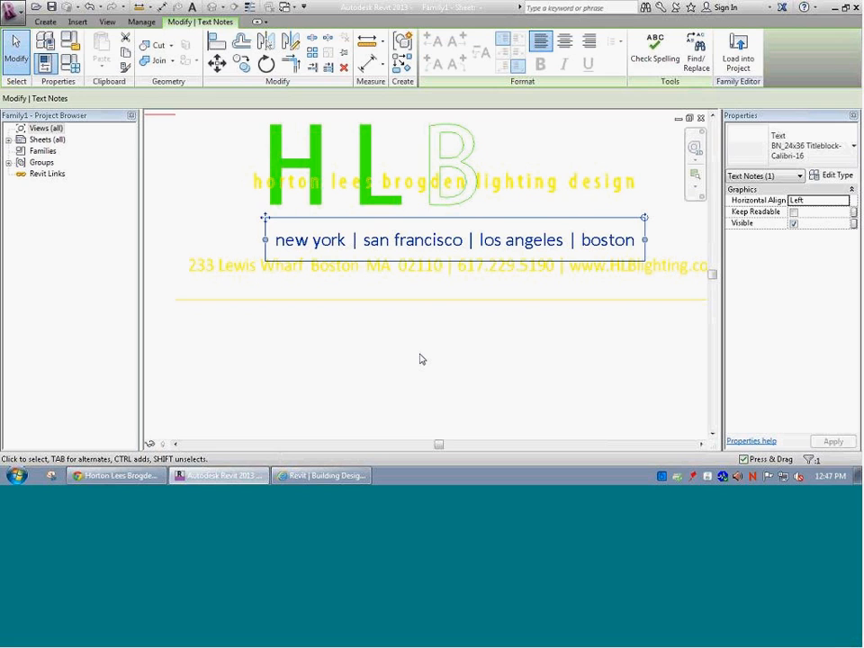
scroll(419, 359, down, 1)
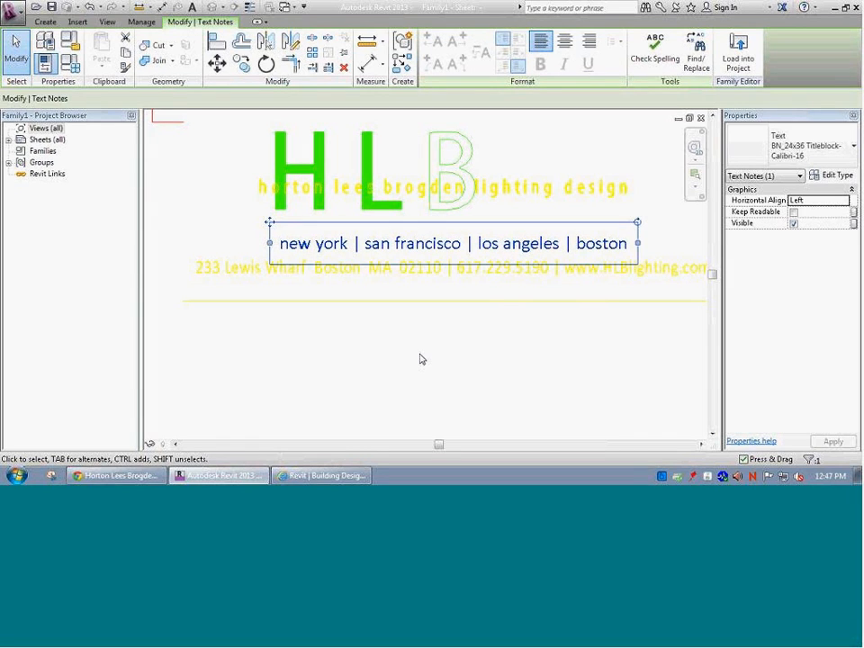
scroll(420, 359, down, 6)
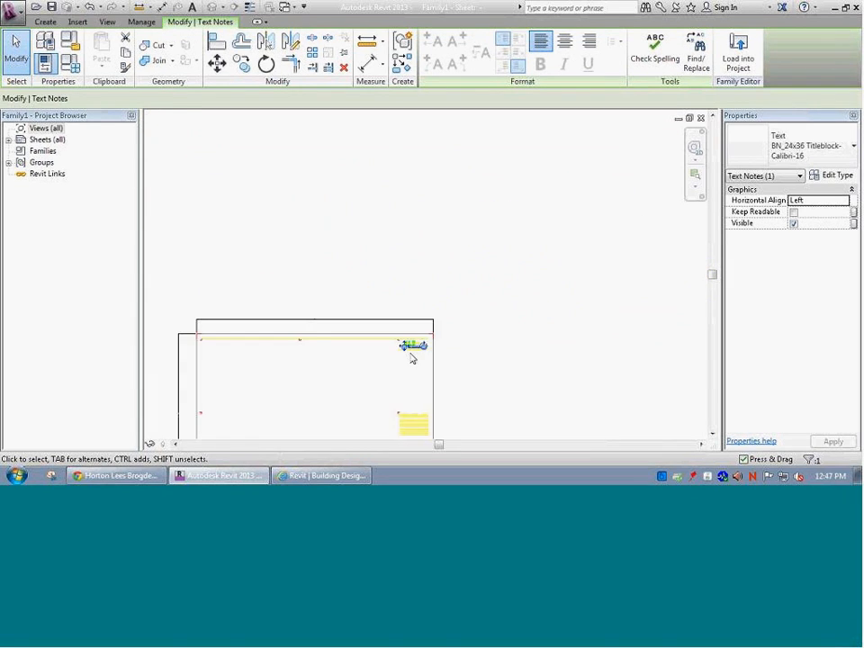
click(451, 350)
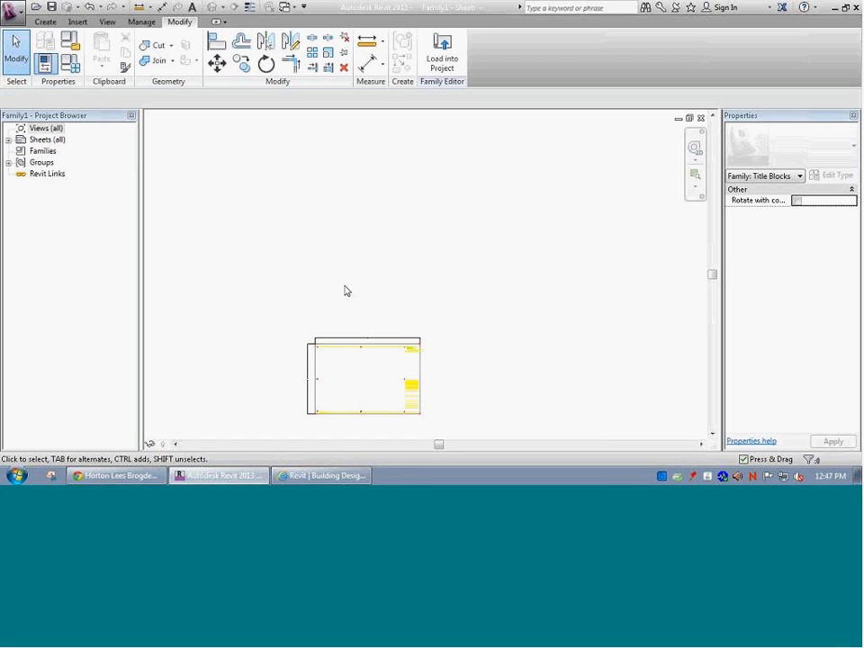
Temporarily hide the sheet's four border lines and its two overall dimensions.
click(314, 367)
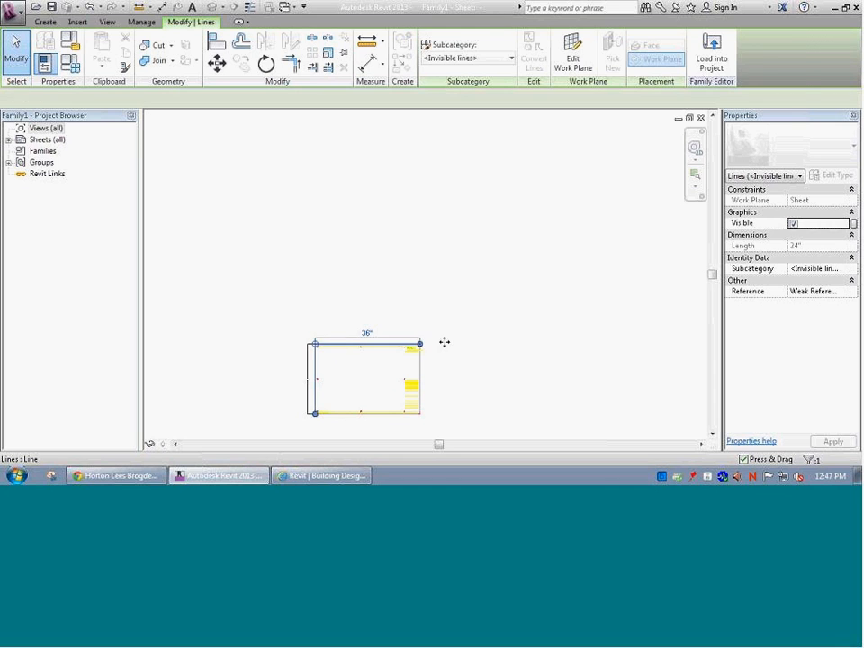
ctrl+click(421, 362)
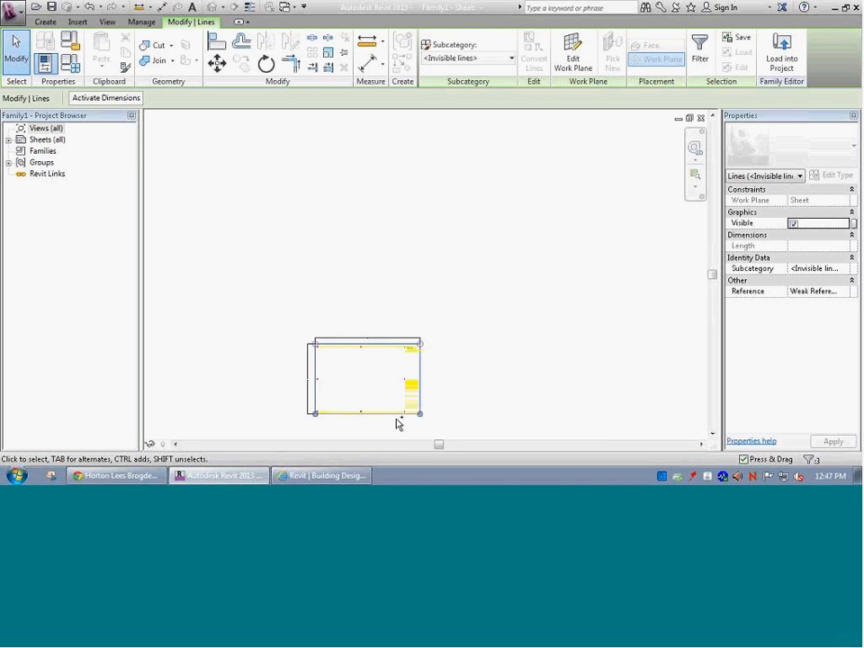
ctrl+click(310, 383)
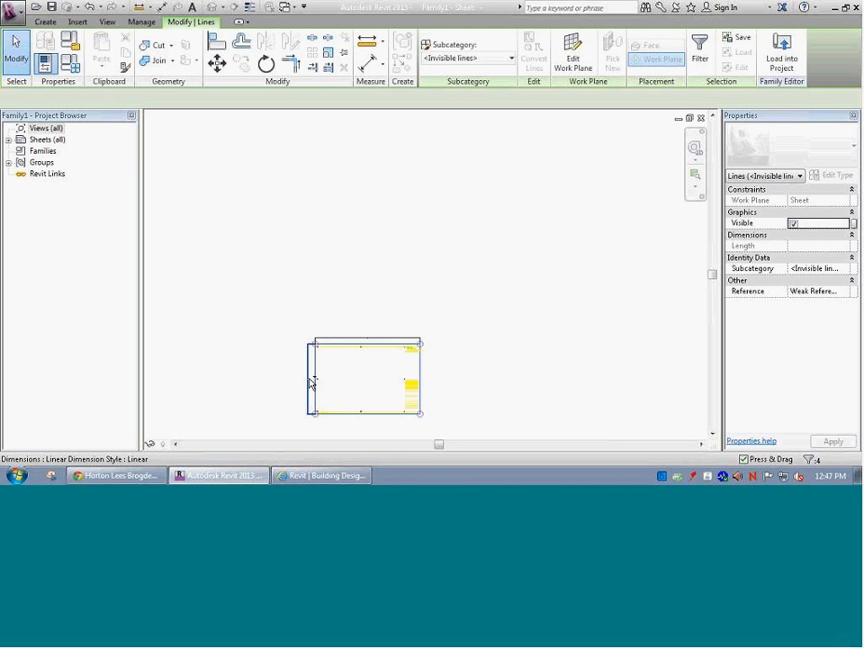
ctrl+click(332, 343)
click(162, 444)
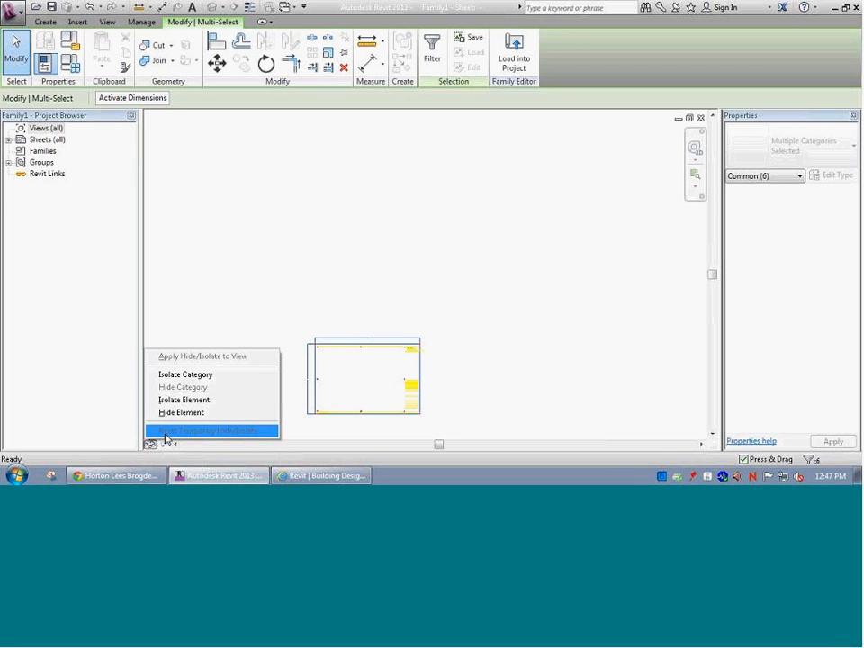
click(182, 412)
Delete the red corner marks outside the title block's upper-left, lower-left and lower-right corners, and undo the deletion.
scroll(397, 356, up, 6)
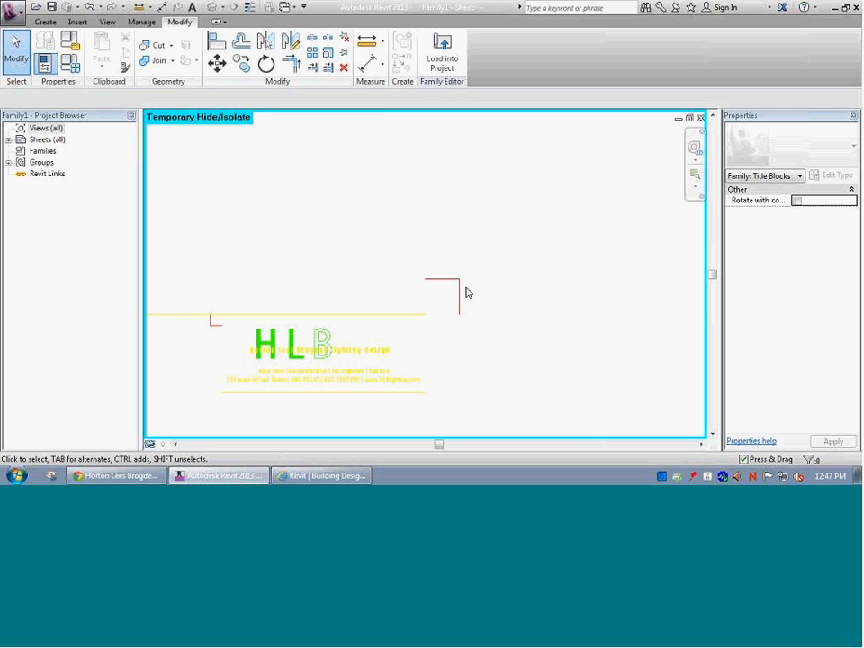
click(424, 274)
scroll(422, 282, down, 4)
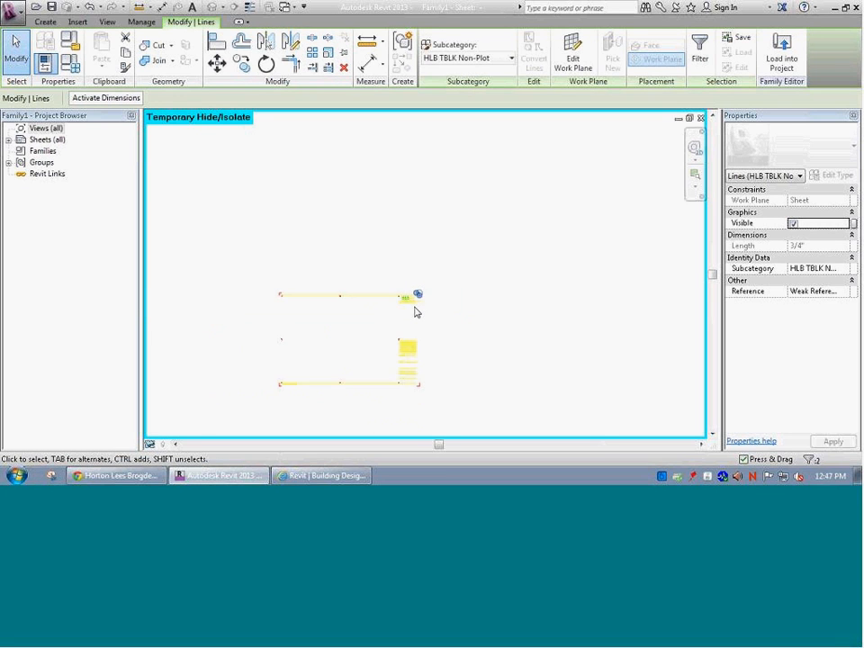
scroll(293, 301, up, 5)
drag(305, 314, 285, 295)
scroll(278, 353, down, 5)
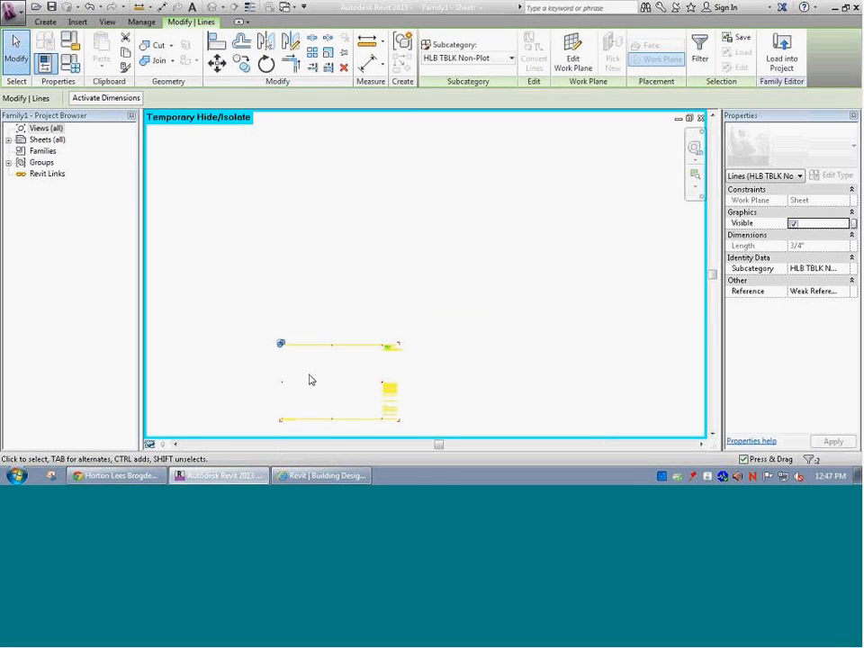
scroll(275, 427, up, 4)
ctrl+drag(293, 421, 286, 407)
scroll(357, 382, down, 4)
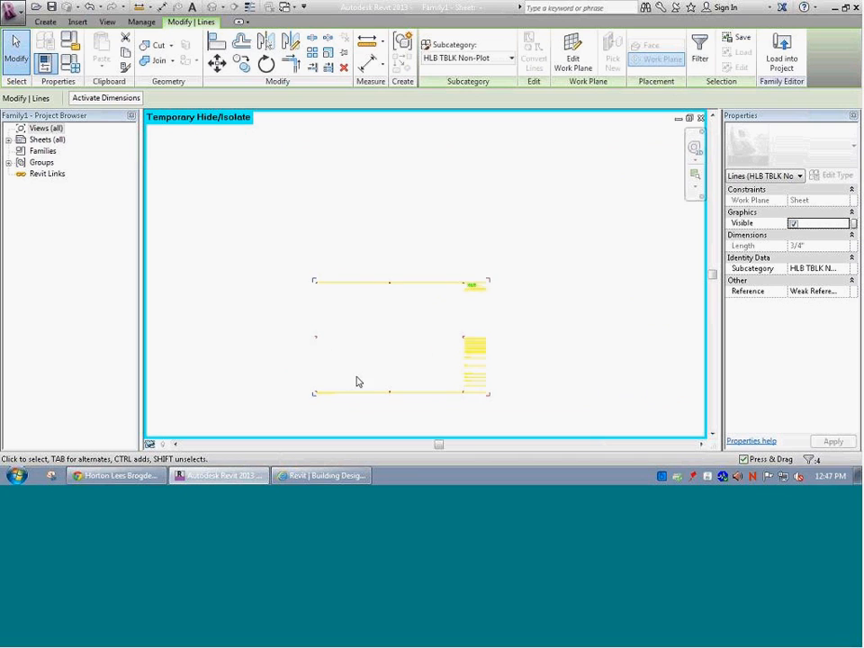
scroll(465, 391, up, 5)
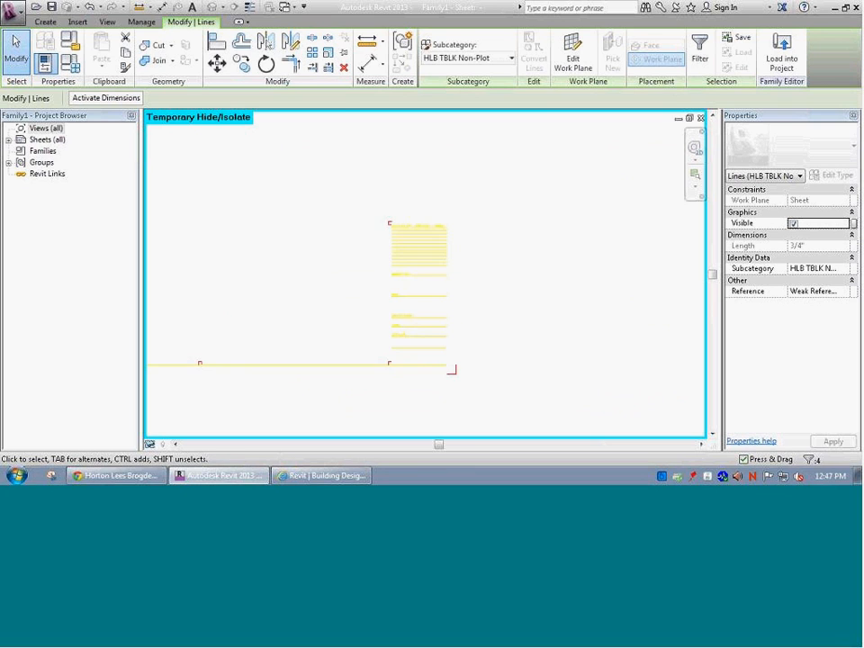
ctrl+click(458, 376)
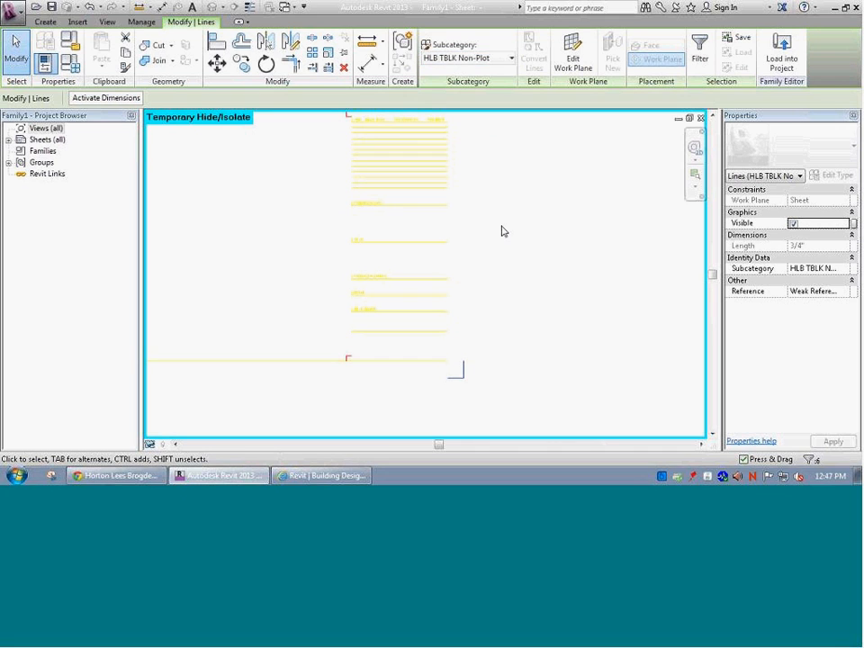
key(Delete)
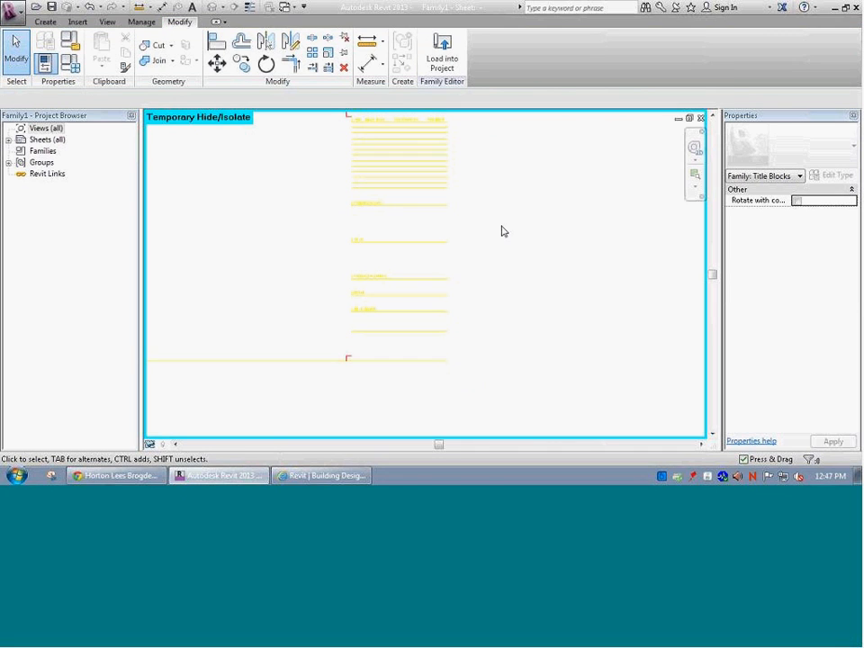
key(ctrl+z)
Reselect the previous pair of corner mark lines, assign them the <Invisible lines> subcategory, and temporarily hide them.
right_click(515, 246)
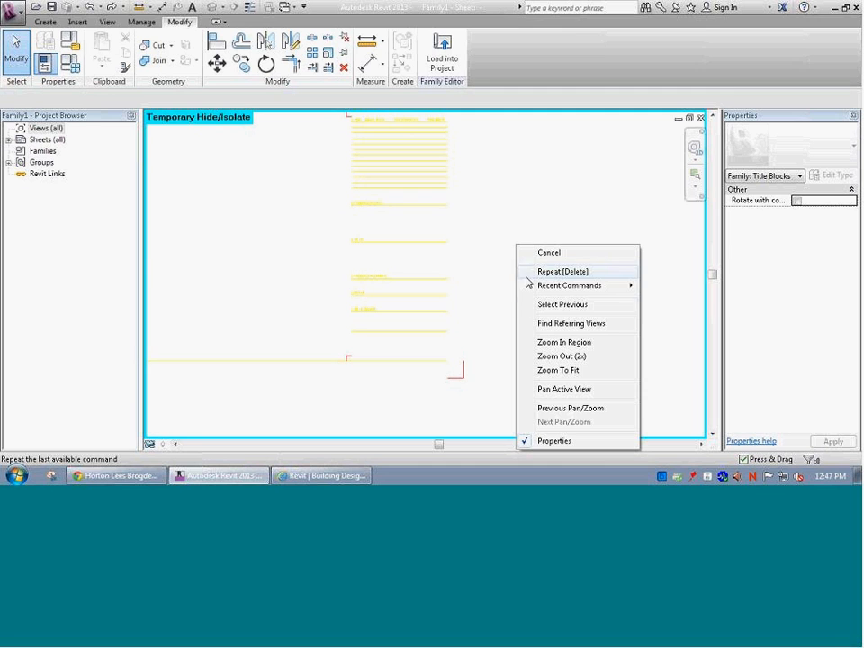
click(538, 305)
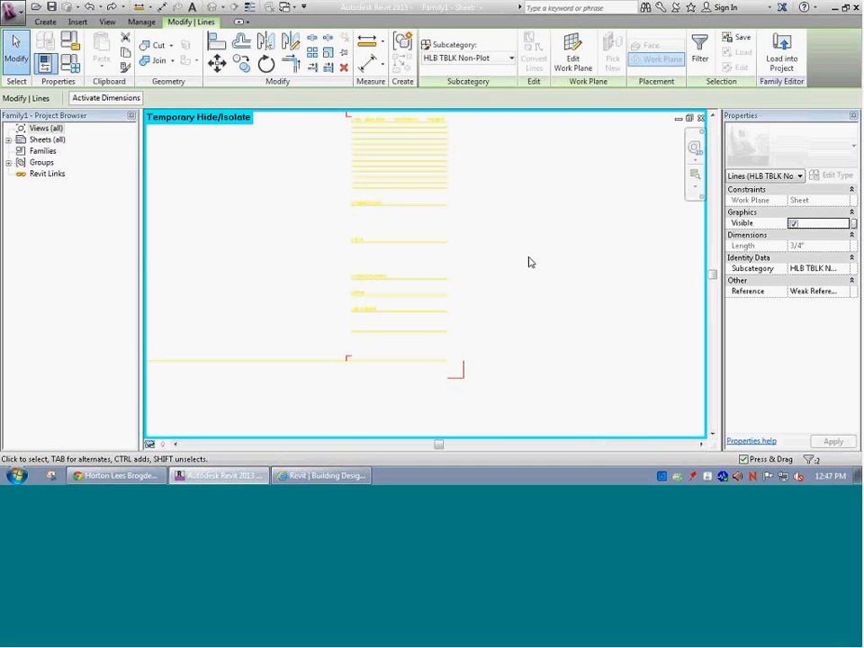
click(470, 60)
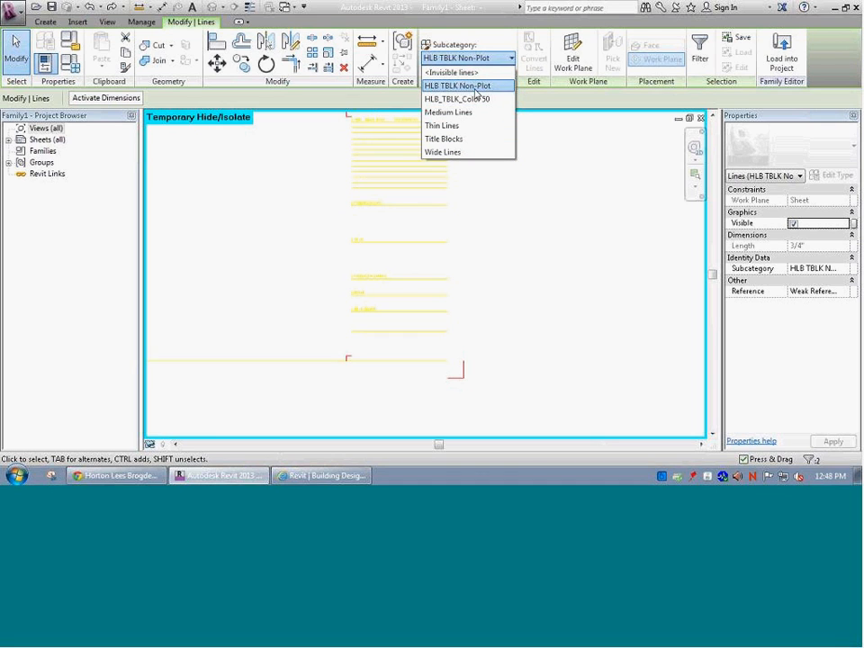
click(454, 72)
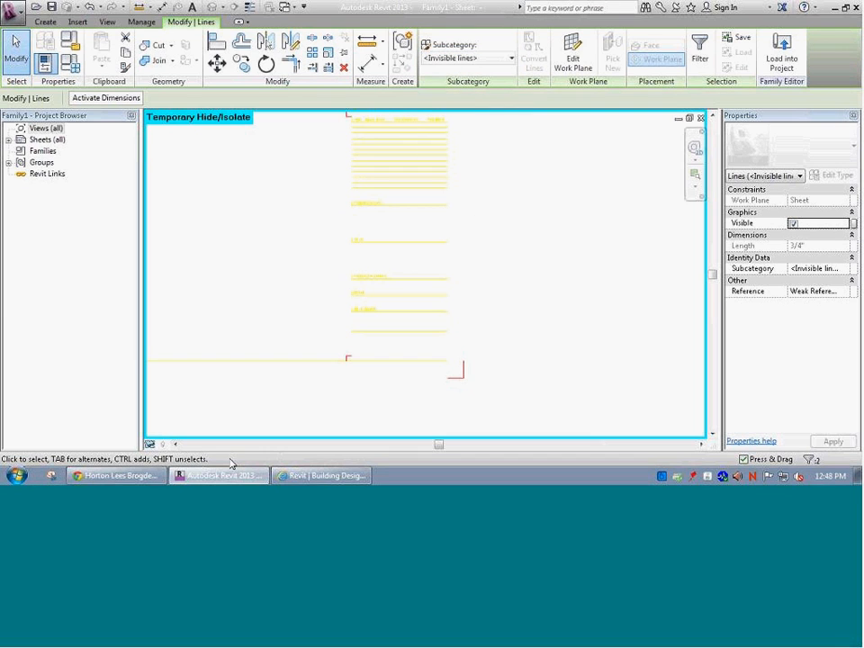
click(165, 443)
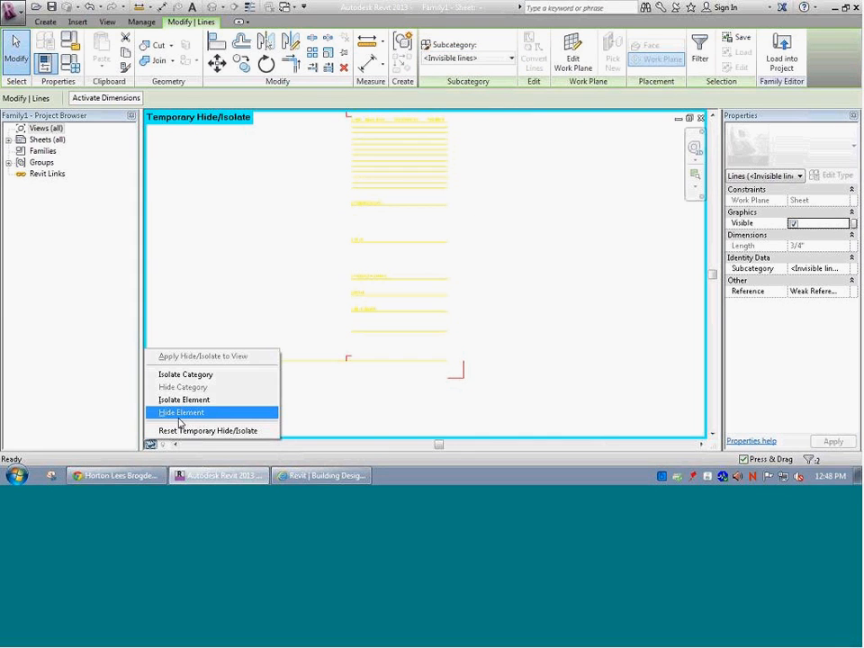
click(183, 412)
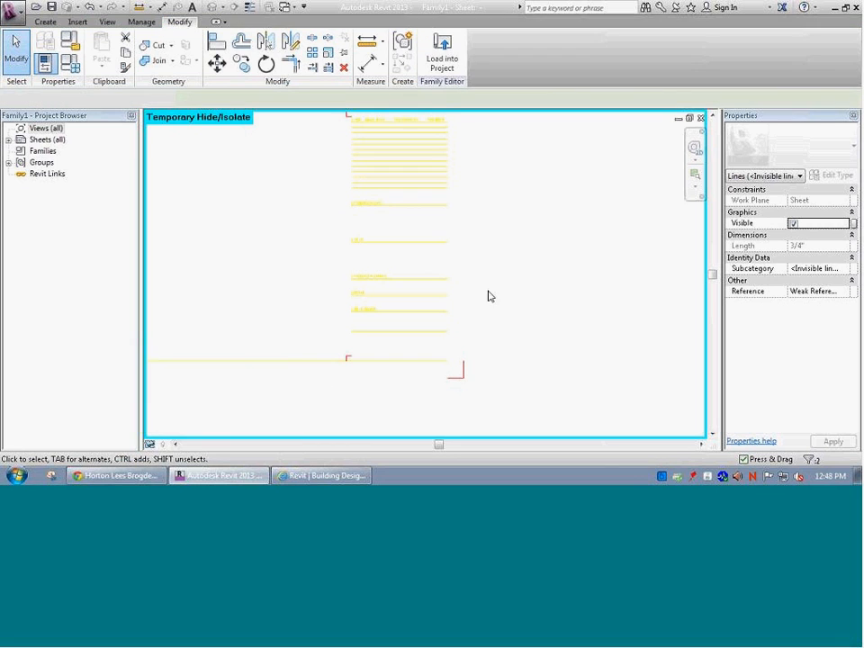
Assign the <Invisible lines> subcategory to the two lines of the lower-right outer corner mark.
scroll(496, 310, down, 4)
drag(501, 387, 478, 338)
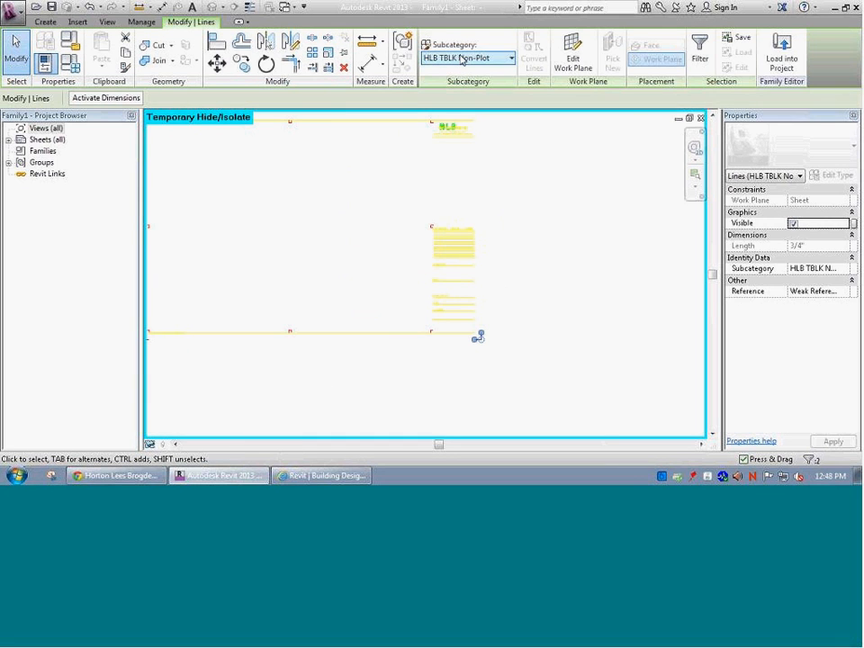
click(462, 59)
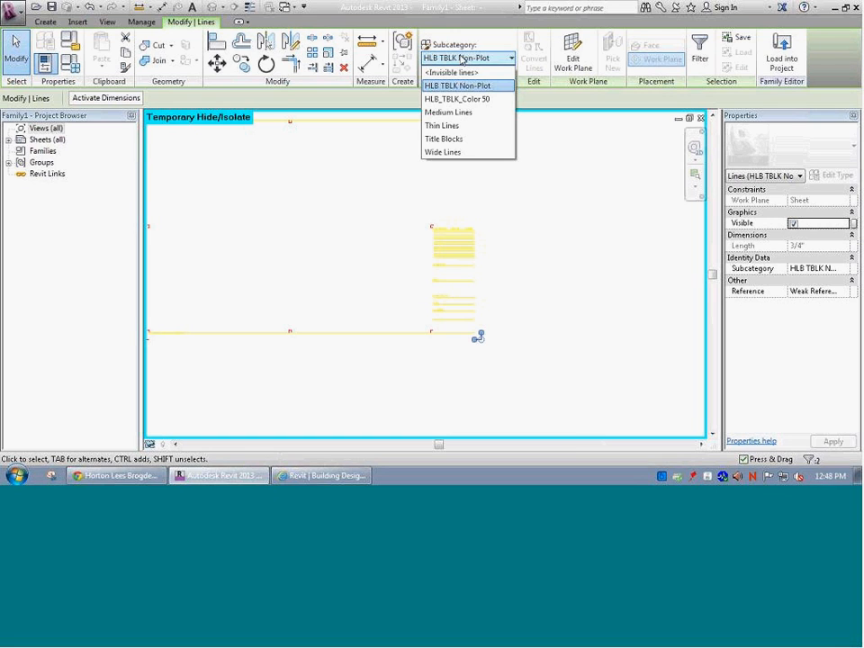
click(455, 72)
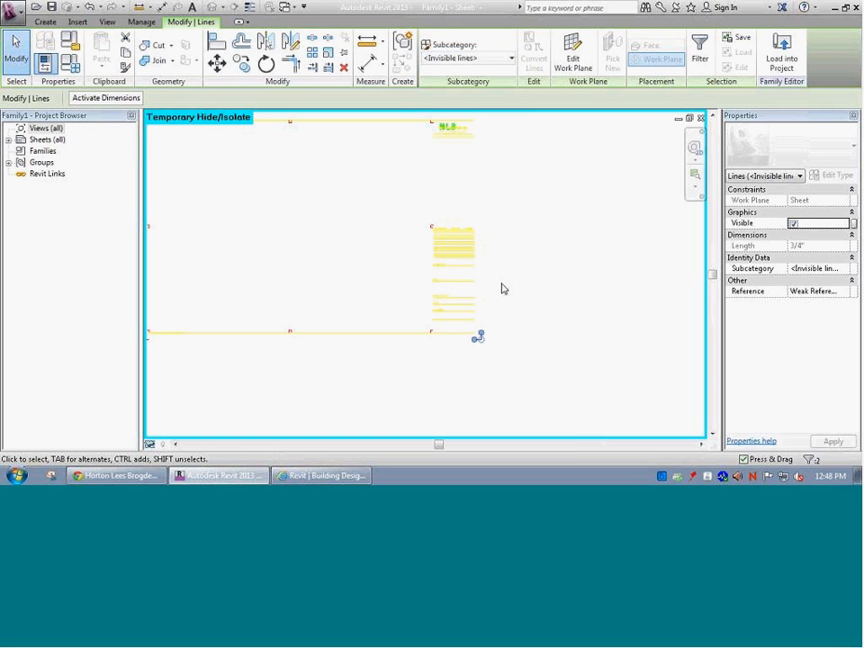
click(502, 289)
Assign the <Invisible lines> subcategory to the lower-left outer corner mark's two lines and temporarily hide them.
scroll(501, 289, down, 3)
scroll(336, 342, up, 2)
scroll(373, 288, up, 5)
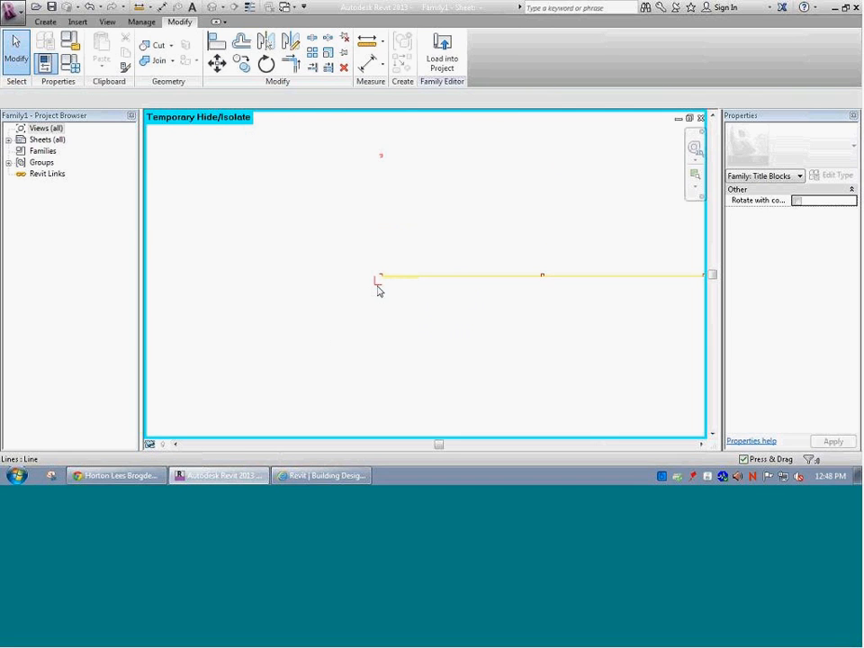
click(376, 279)
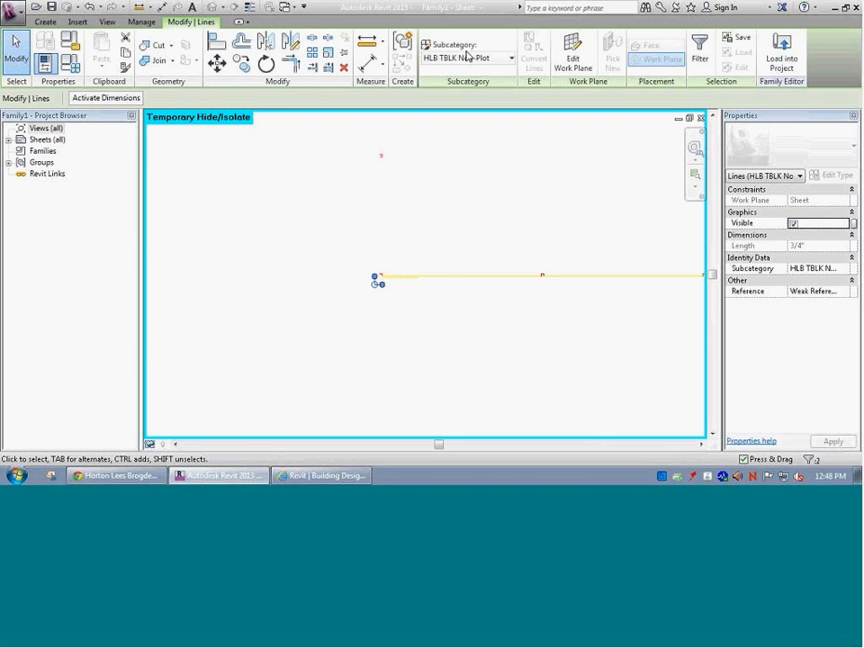
click(468, 58)
click(468, 73)
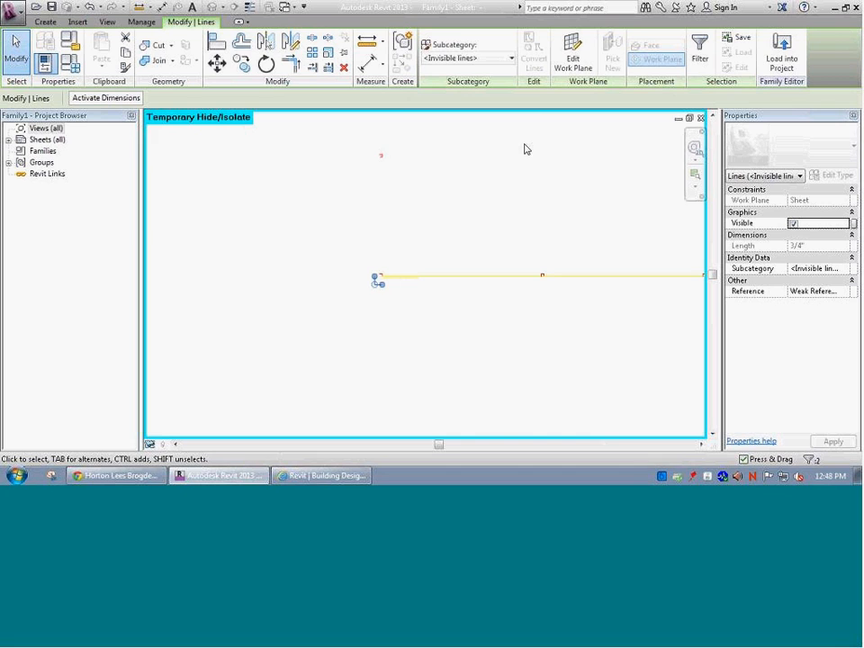
click(150, 444)
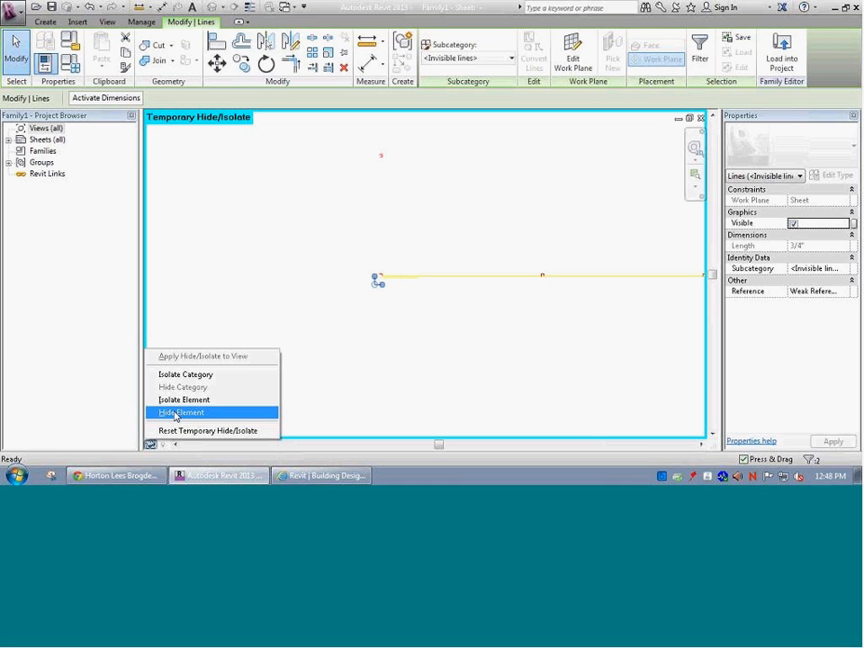
click(177, 413)
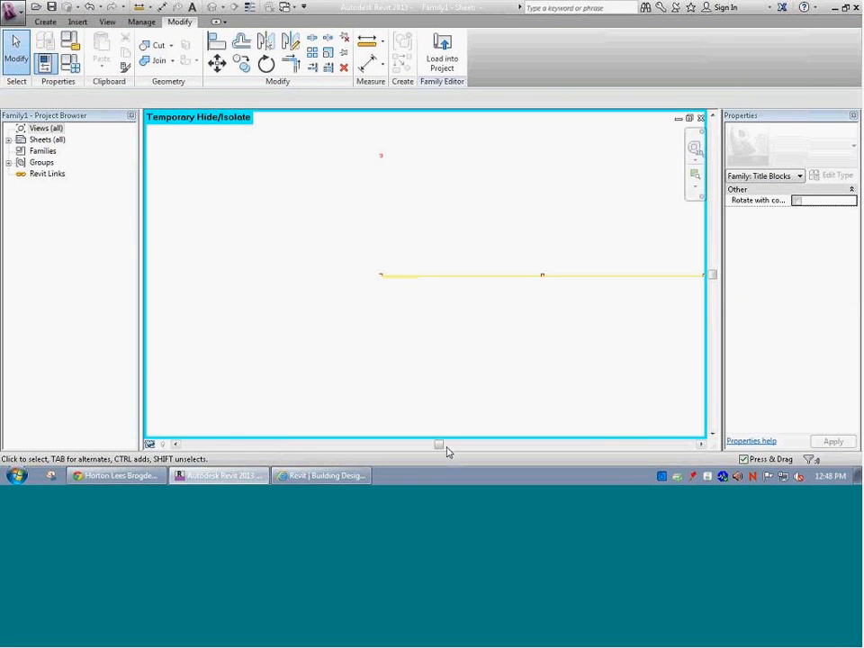
Temporarily hide the two invisible lines of the lower-right outer corner mark.
drag(441, 449, 510, 444)
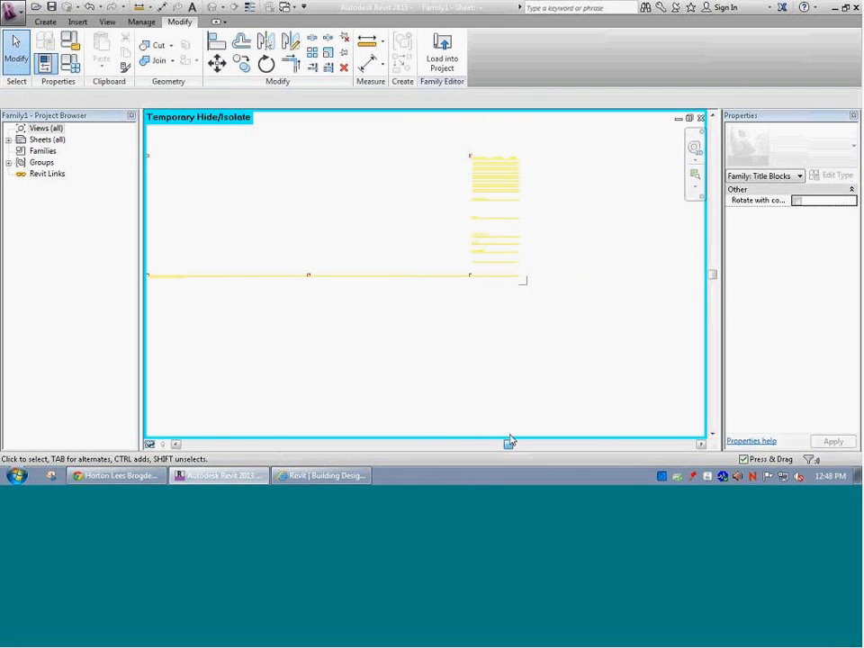
click(524, 287)
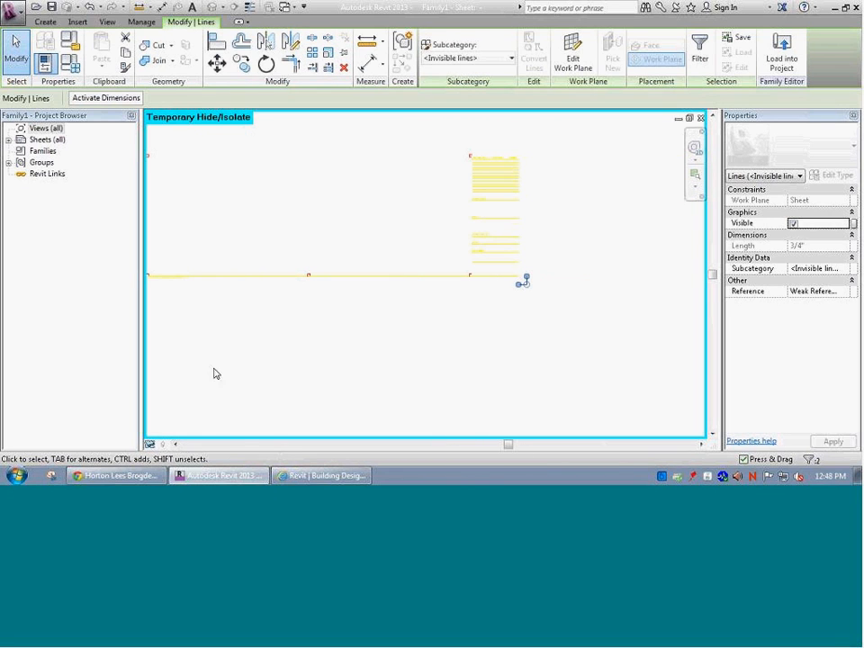
click(150, 444)
click(181, 412)
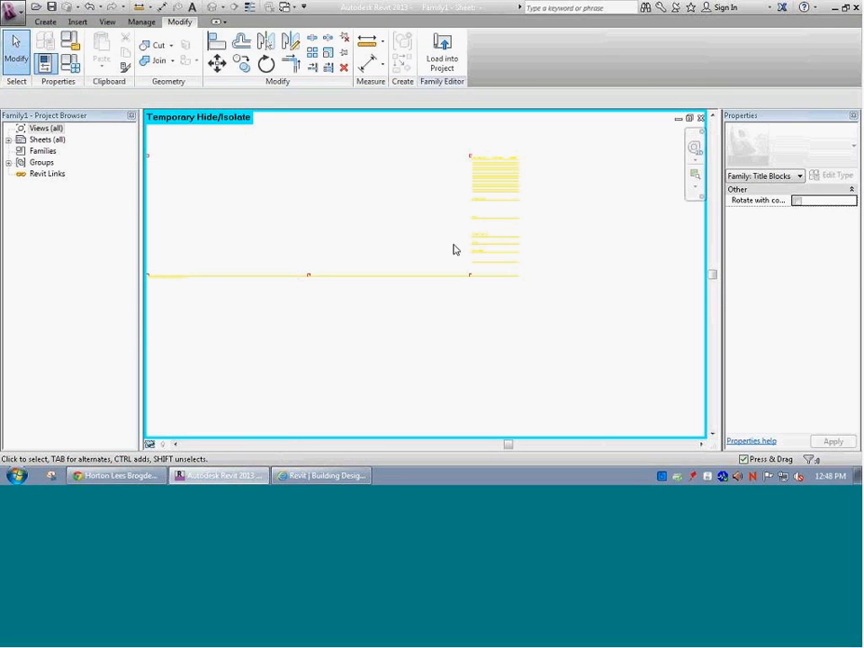
Assign the <Invisible lines> subcategory to the upper-left outer corner mark's two lines and temporarily hide them.
click(331, 288)
scroll(453, 253, down, 5)
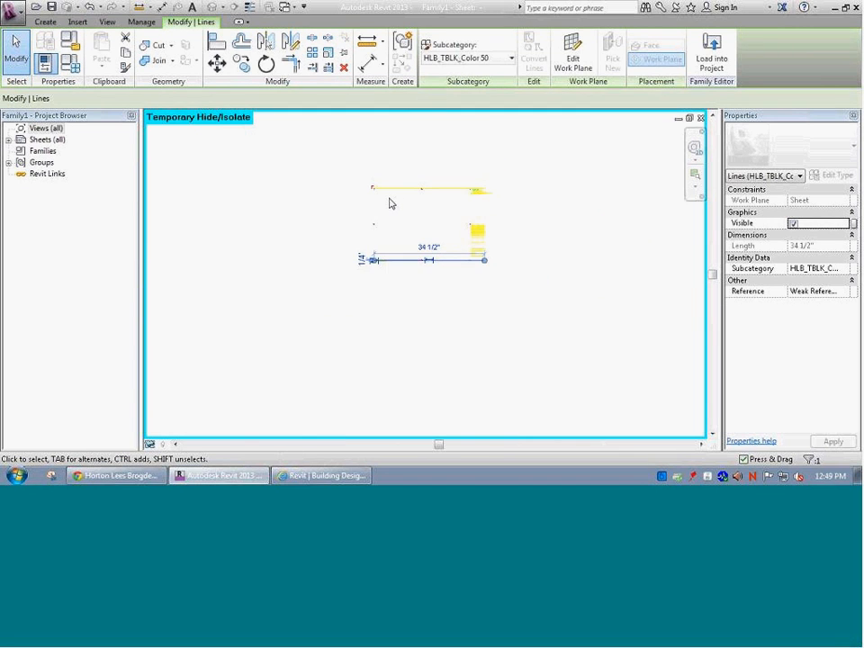
key(Escape)
key(z)
key(r)
drag(364, 178, 383, 193)
drag(453, 253, 427, 235)
click(455, 59)
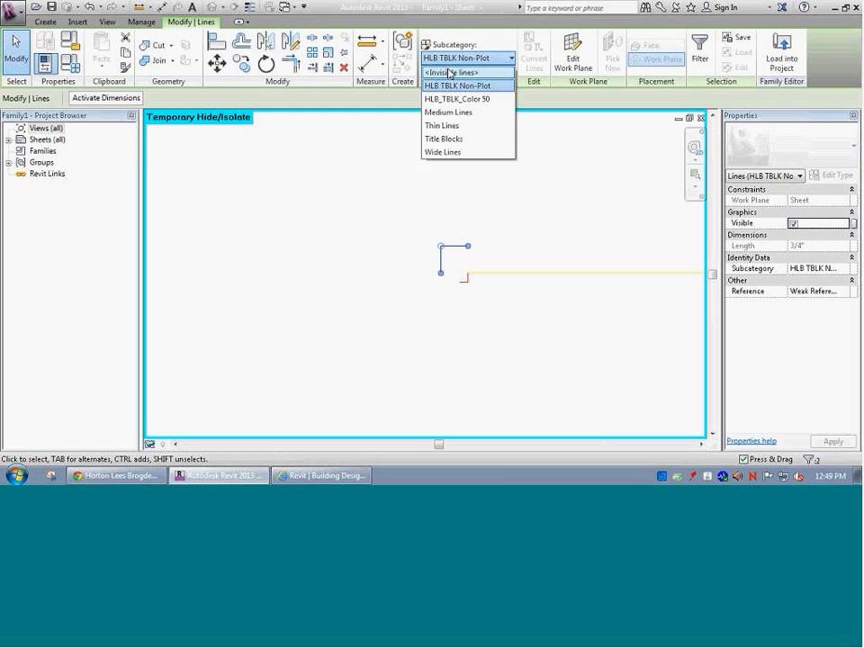
click(453, 73)
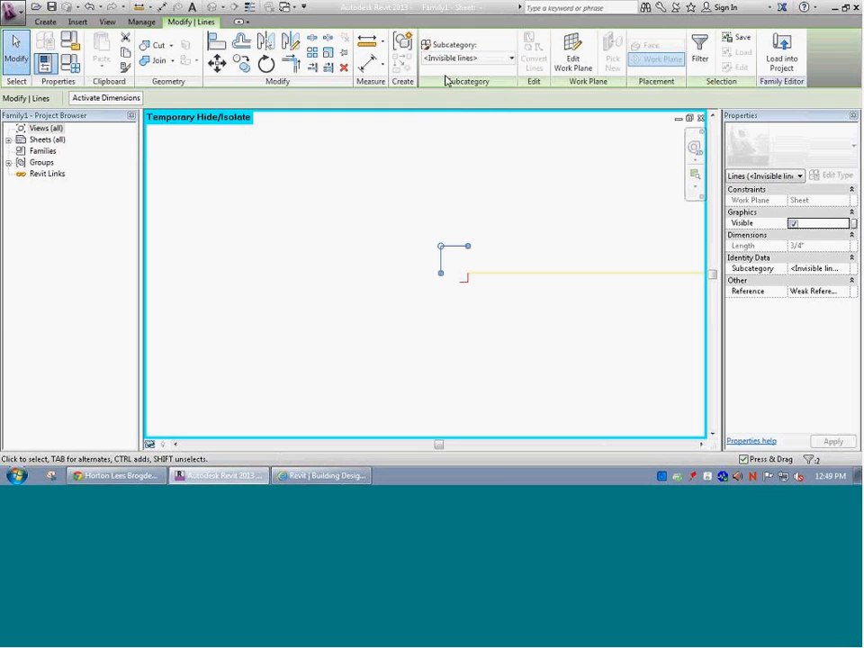
click(153, 447)
click(175, 412)
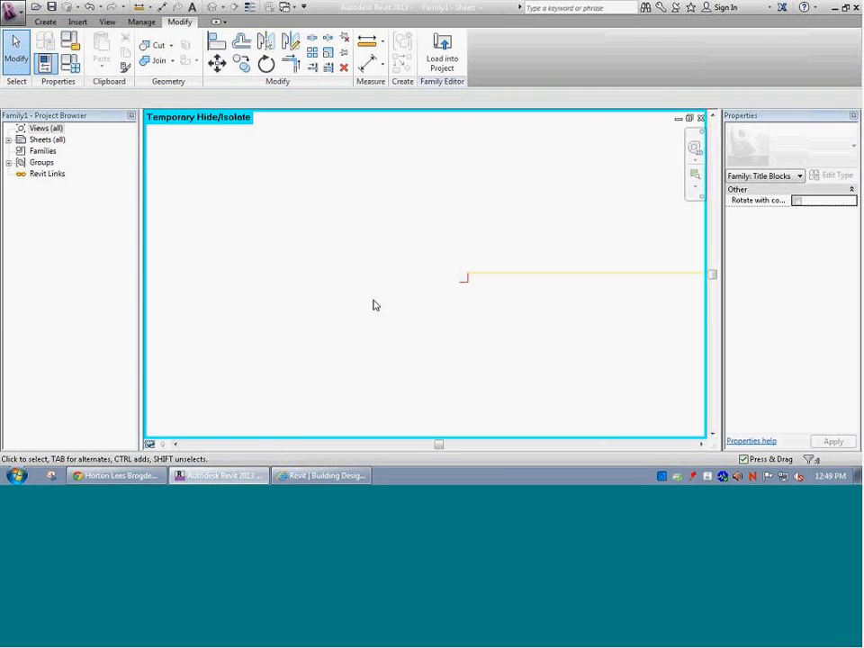
Select the red inner marks around the drawing area without the lower-left text note, assign them the <Invisible lines> subcategory, and temporarily hide them.
key(z)
key(f)
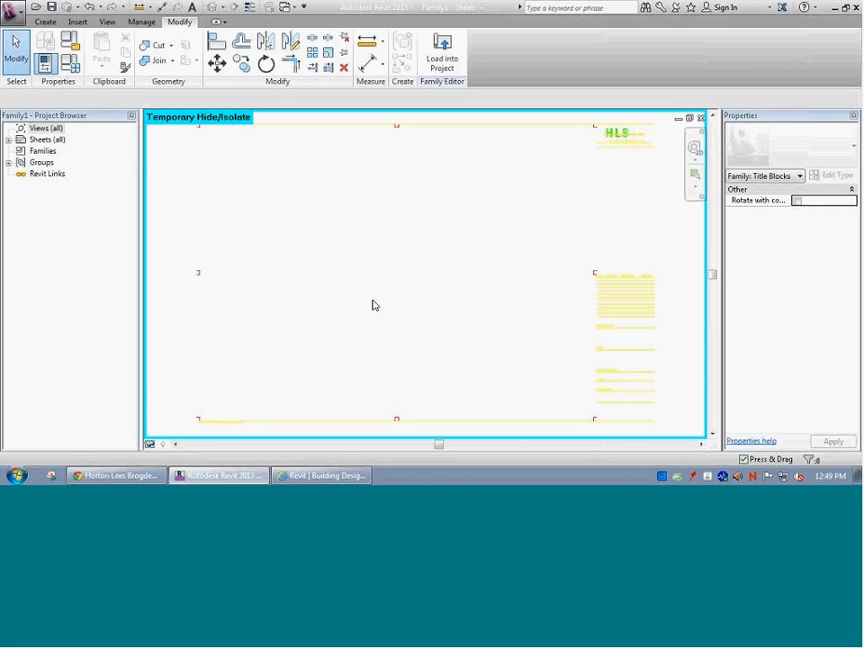
scroll(285, 289, down, 3)
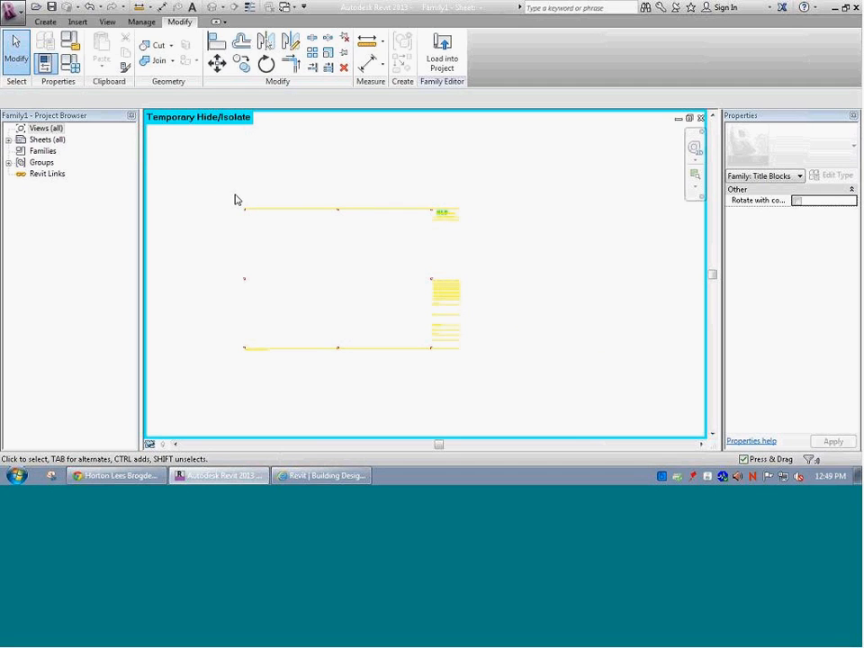
drag(238, 193, 355, 370)
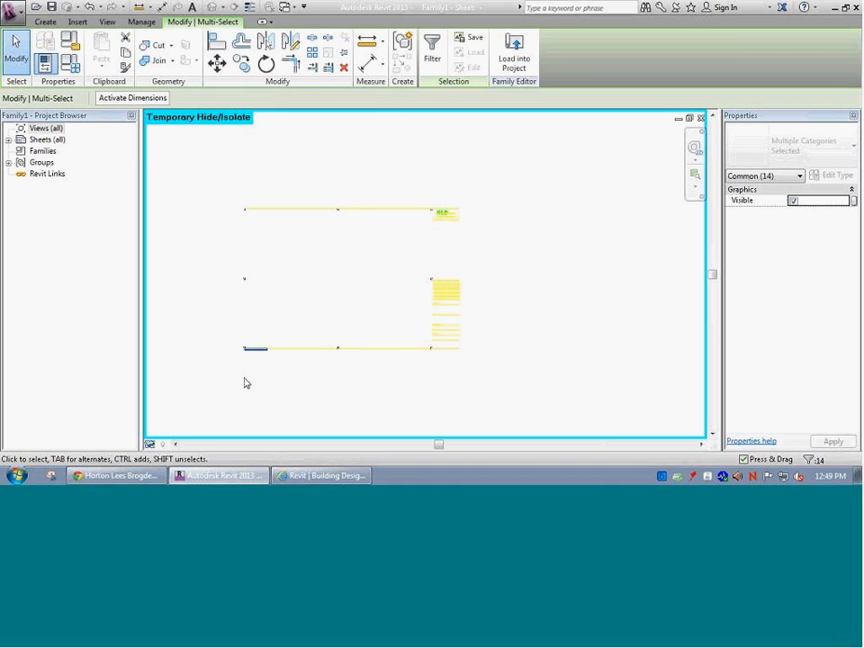
scroll(253, 347, up, 6)
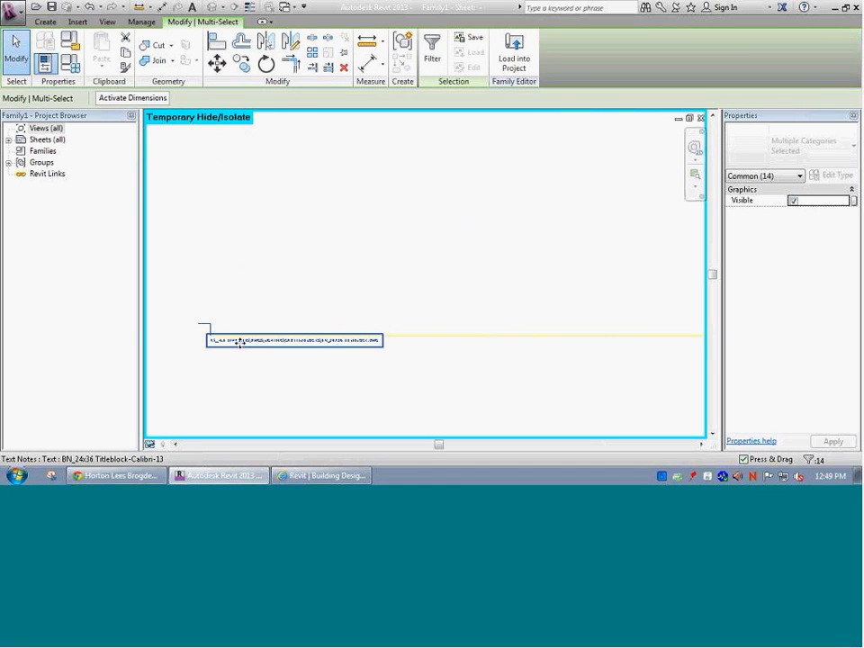
shift+click(247, 348)
scroll(319, 378, down, 5)
drag(587, 290, 600, 353)
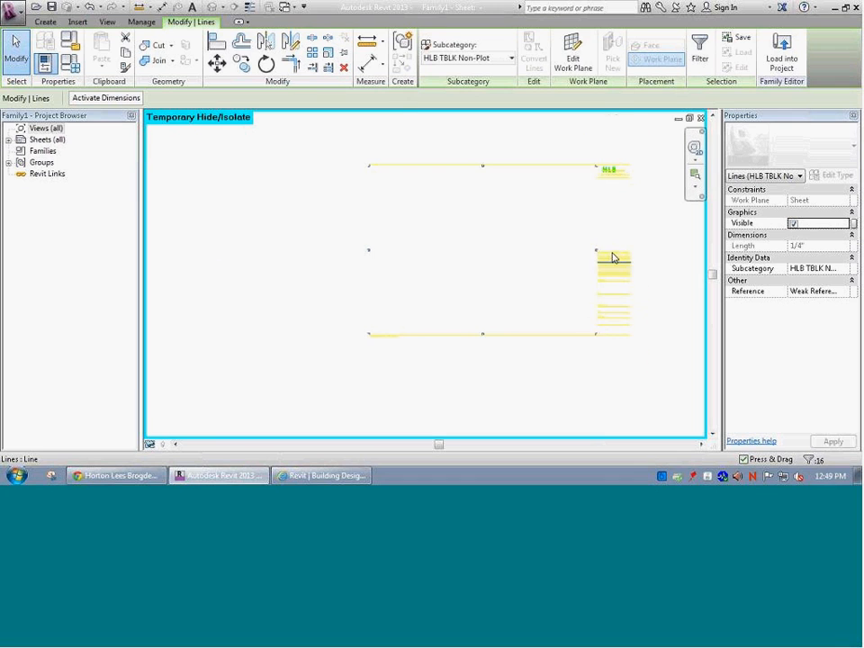
scroll(605, 254, up, 4)
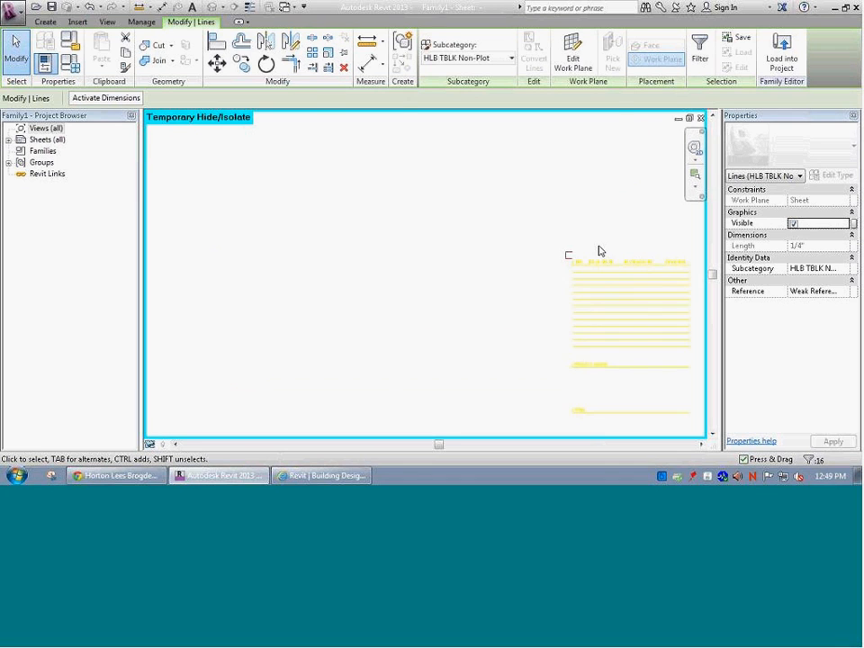
click(465, 59)
click(453, 73)
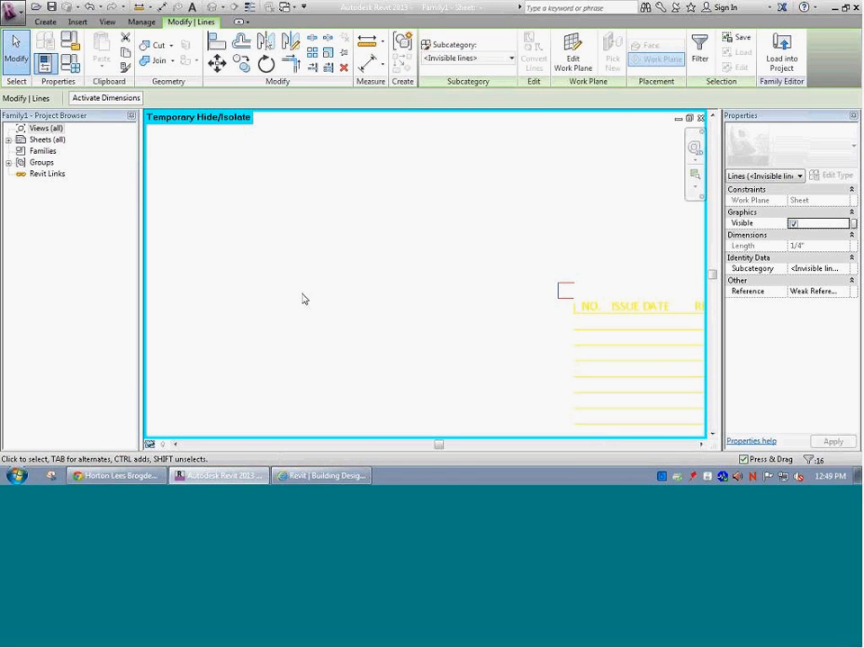
click(150, 445)
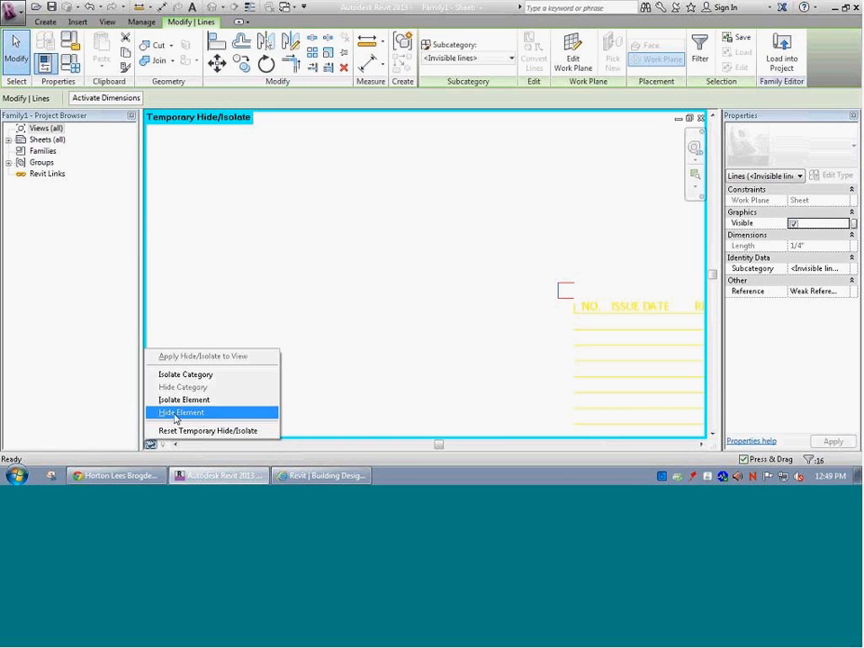
click(180, 413)
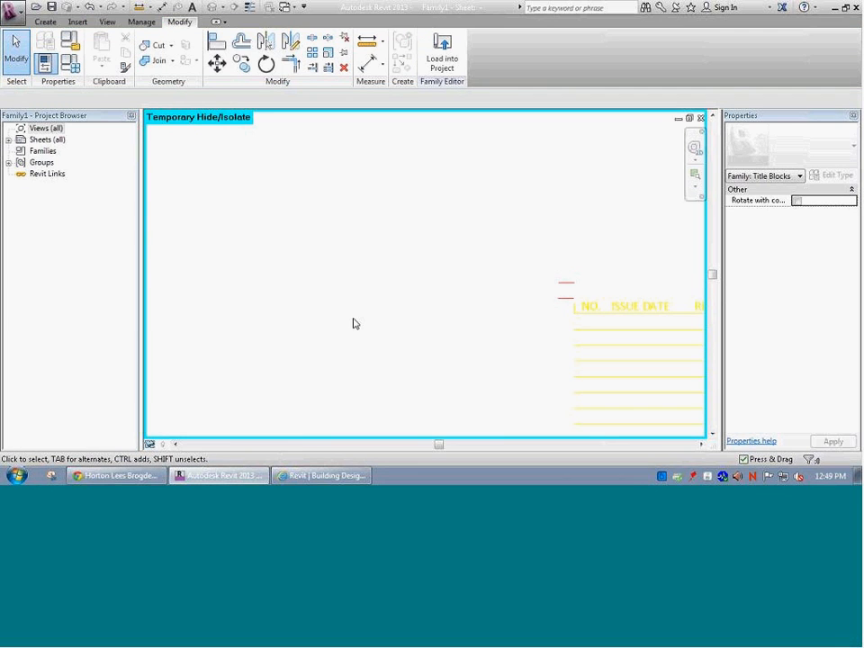
Assign the <Invisible lines> subcategory to the two horizontal mark lines above the issue table and temporarily hide them.
drag(552, 297, 539, 270)
click(454, 58)
click(441, 71)
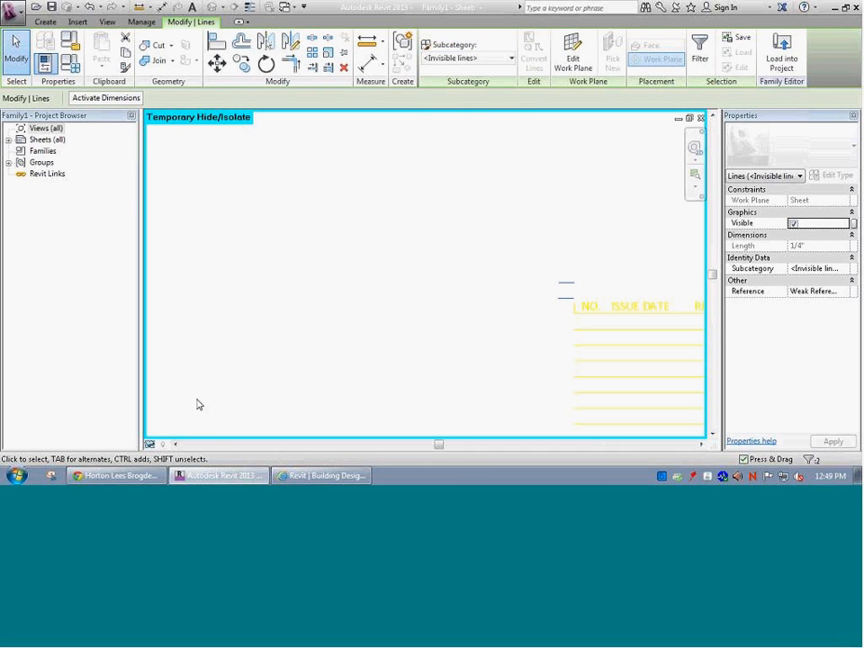
click(151, 445)
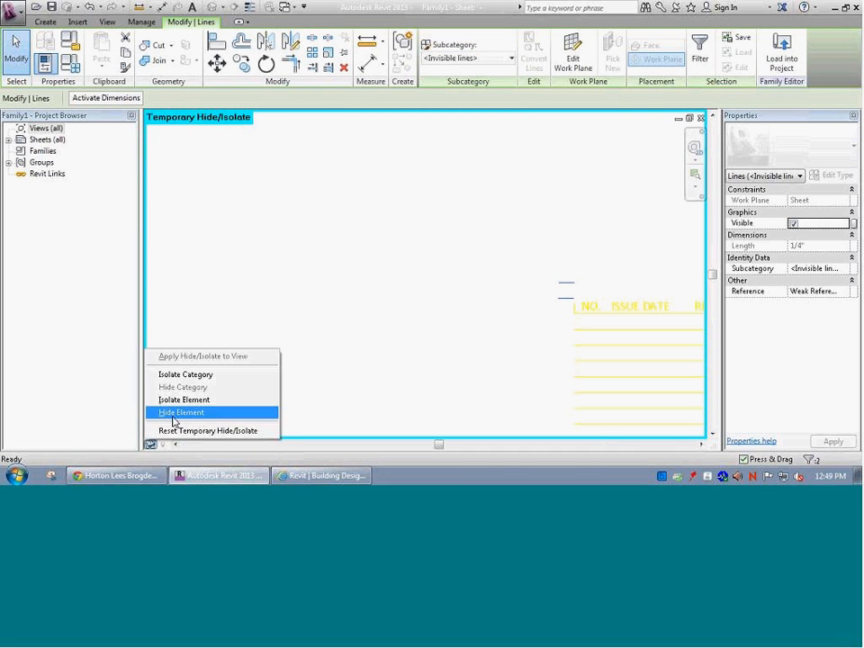
click(179, 414)
Assign the <Invisible lines> subcategory to the last two mark lines at the drawing area's upper-right and lower-right corners and temporarily hide them.
key(z)
key(a)
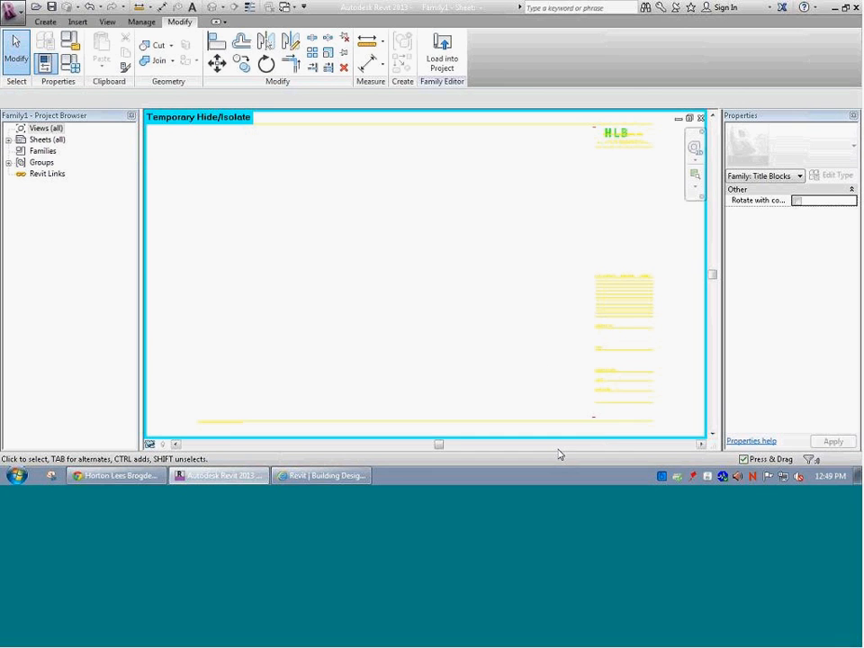
click(606, 438)
ctrl+drag(580, 120, 605, 133)
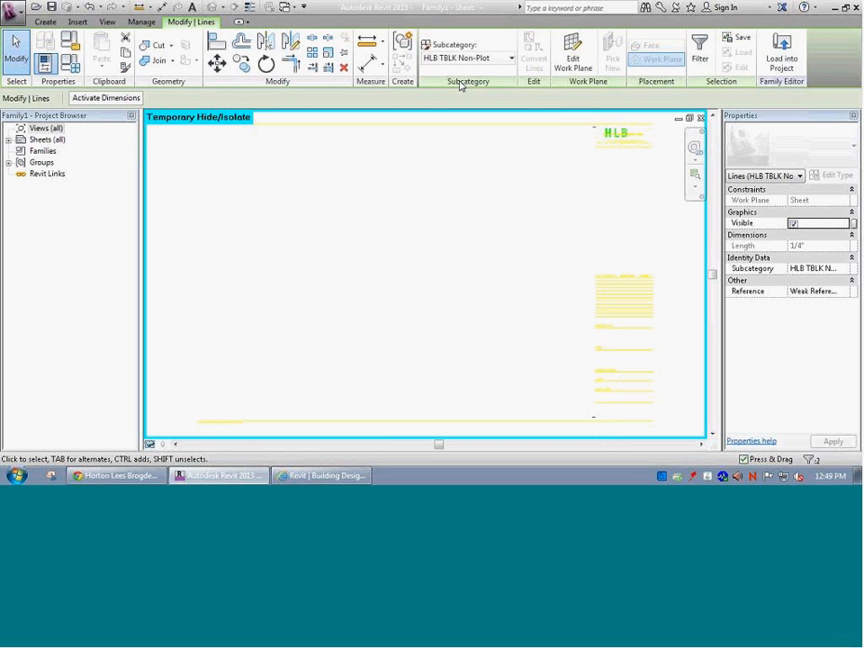
click(461, 58)
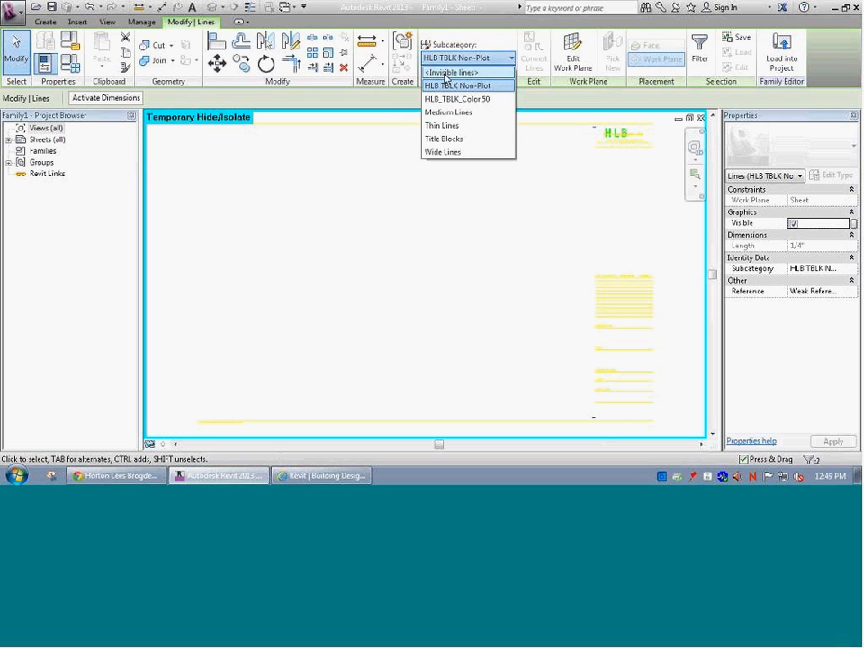
click(445, 73)
click(150, 444)
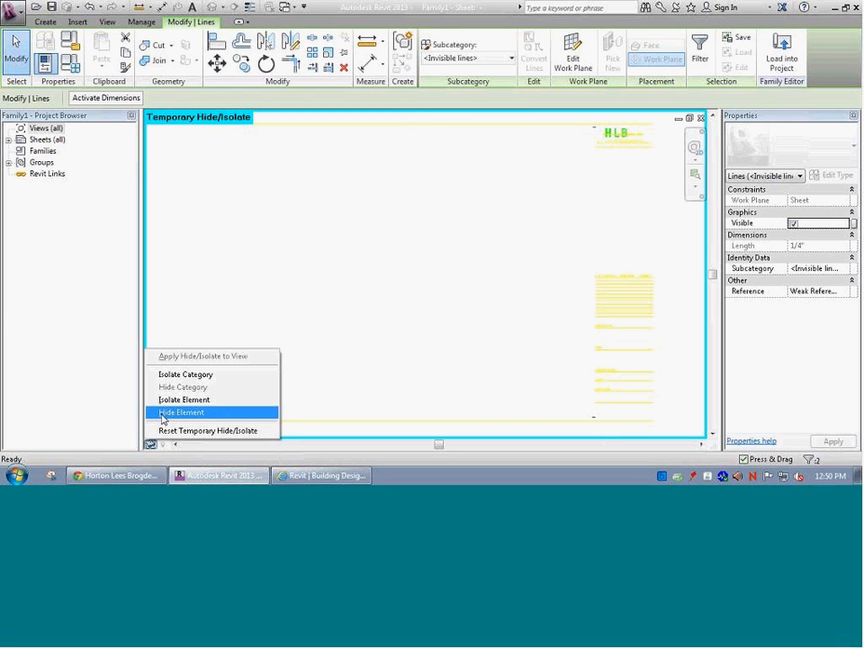
click(164, 414)
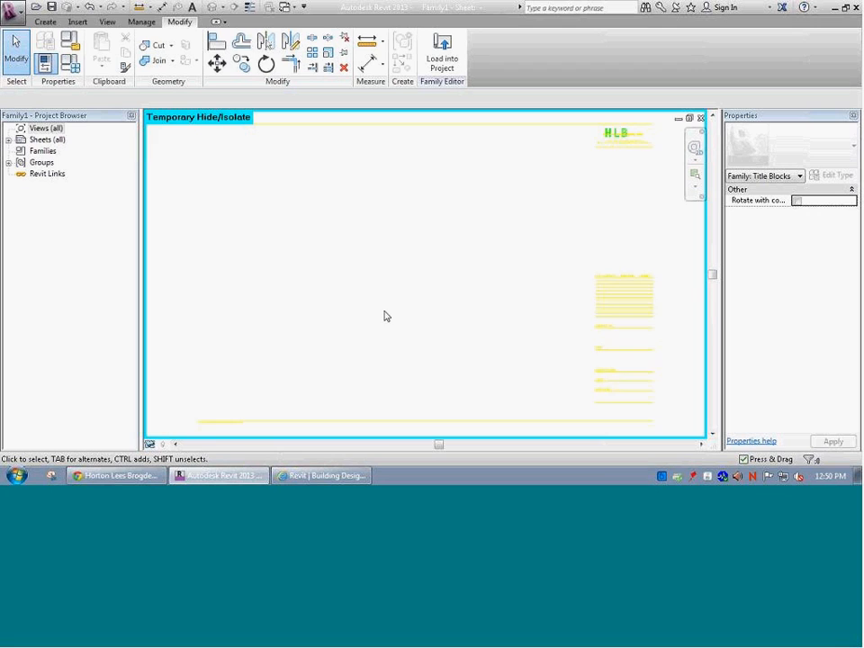
Select the whole title block, filter the selection to Lines (HLB_TBLK_Color 50) only, and assign the lines the Title Blocks subcategory.
scroll(384, 316, down, 3)
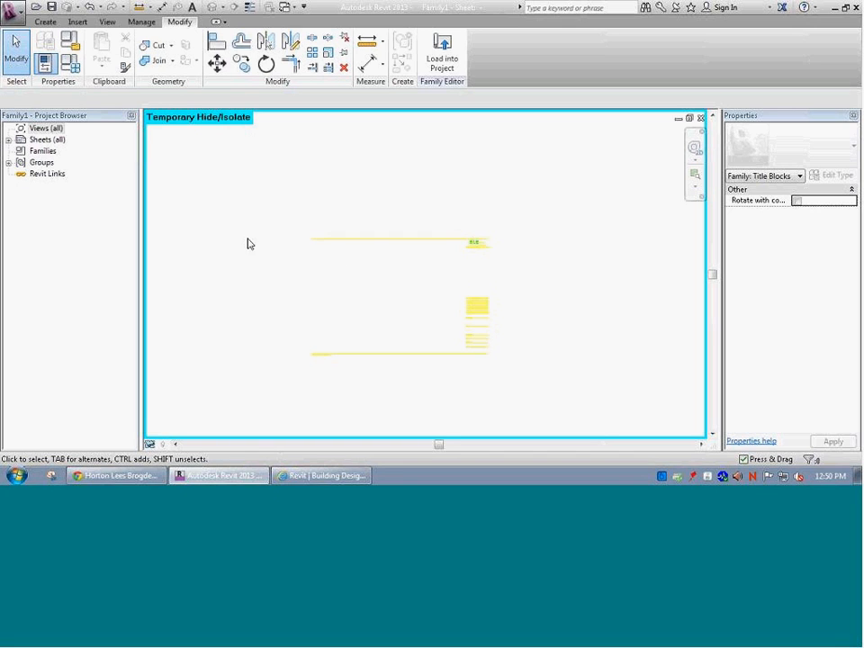
drag(254, 206, 505, 400)
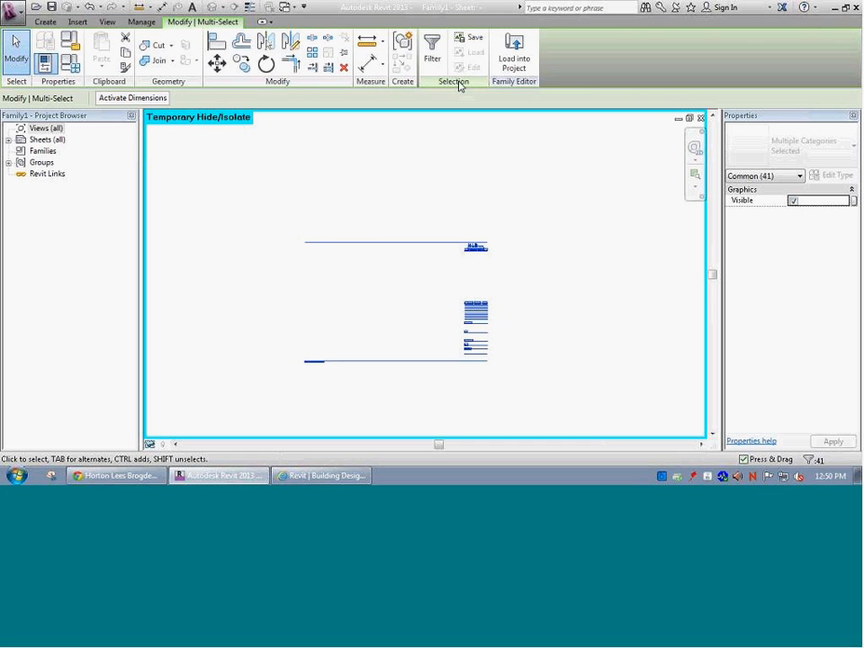
click(433, 50)
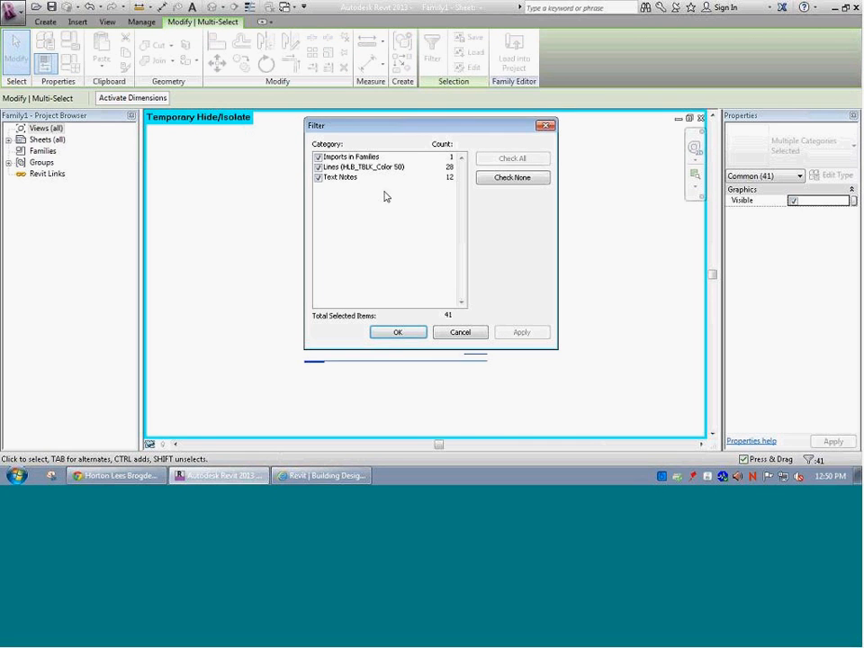
click(318, 178)
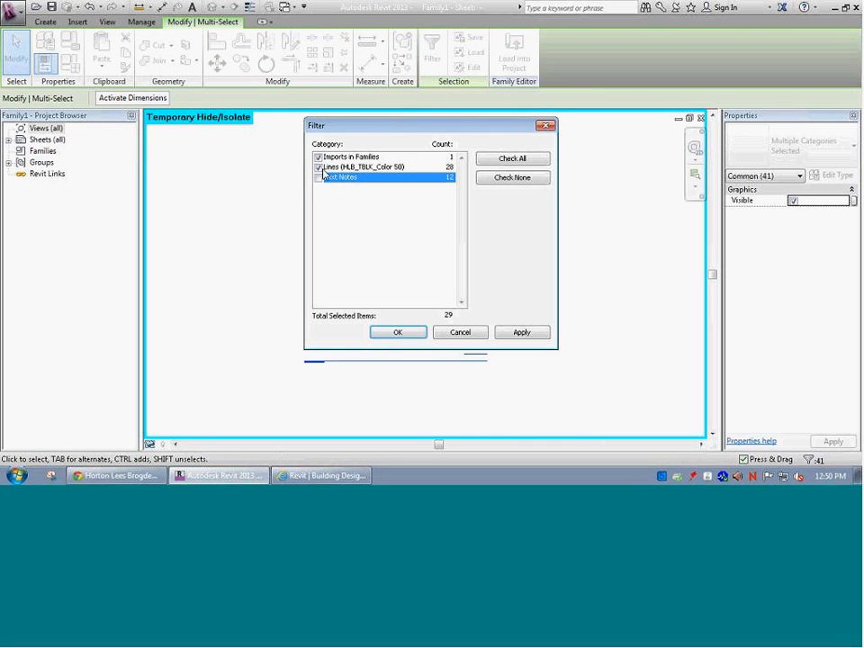
click(318, 157)
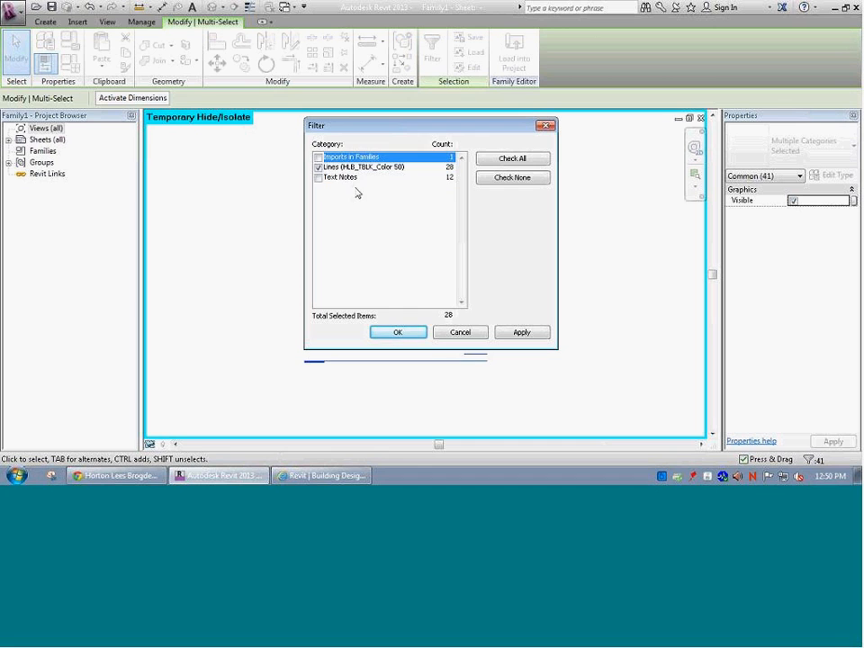
click(396, 332)
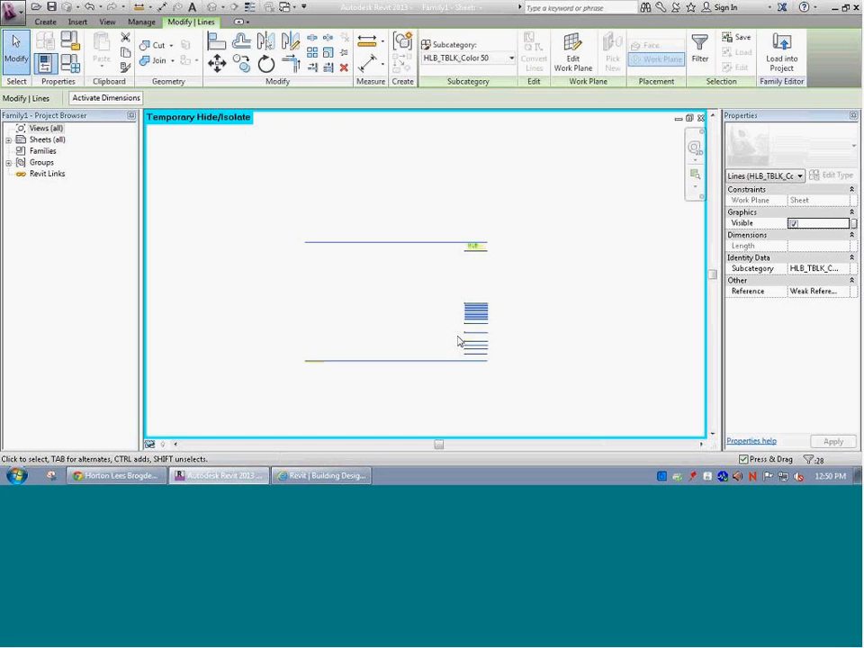
click(453, 61)
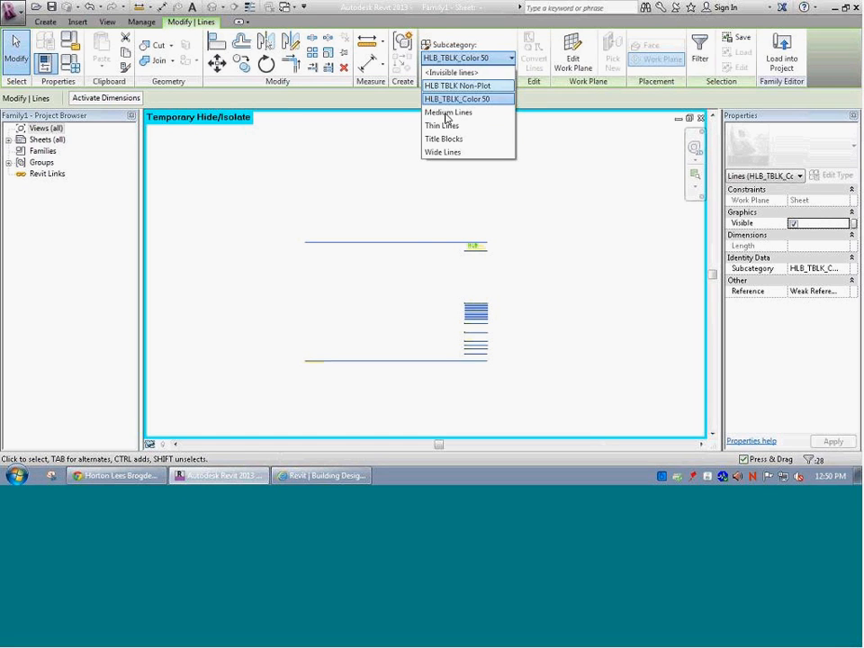
click(446, 140)
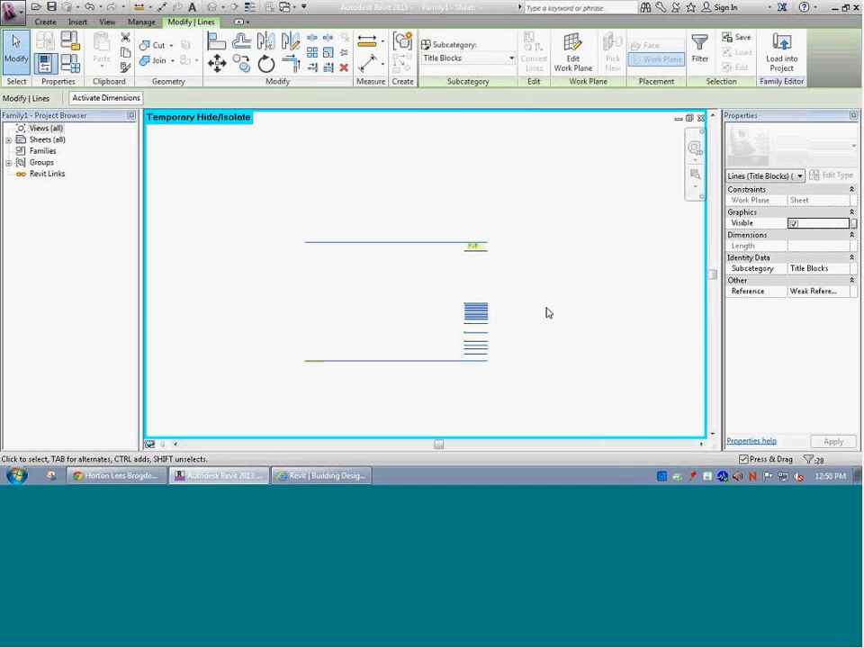
click(529, 341)
Inspect the short vertical tick lines at the left ends of the issue table header and the PROJECT NAME row.
scroll(484, 314, up, 6)
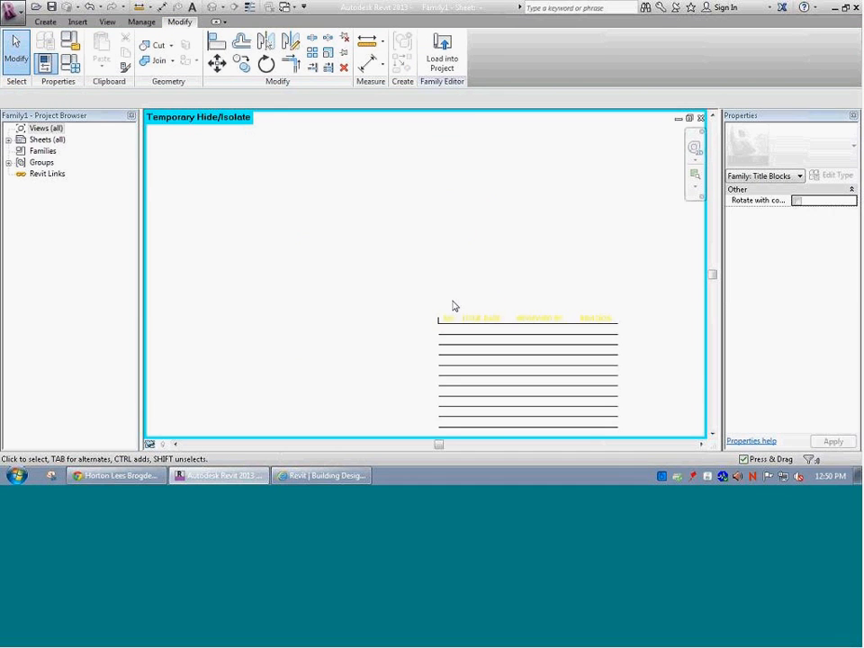
click(407, 348)
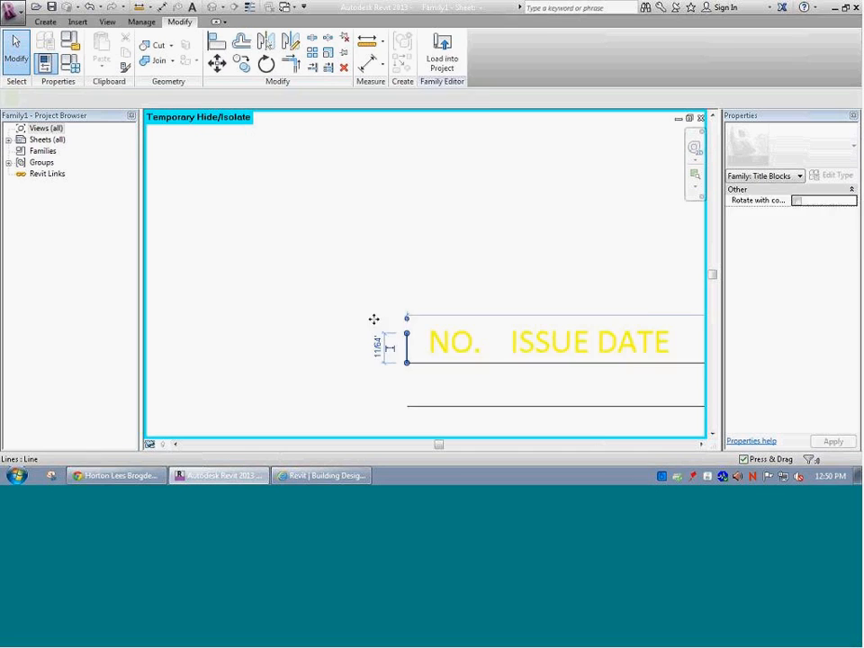
scroll(379, 338, down, 6)
scroll(388, 415, up, 5)
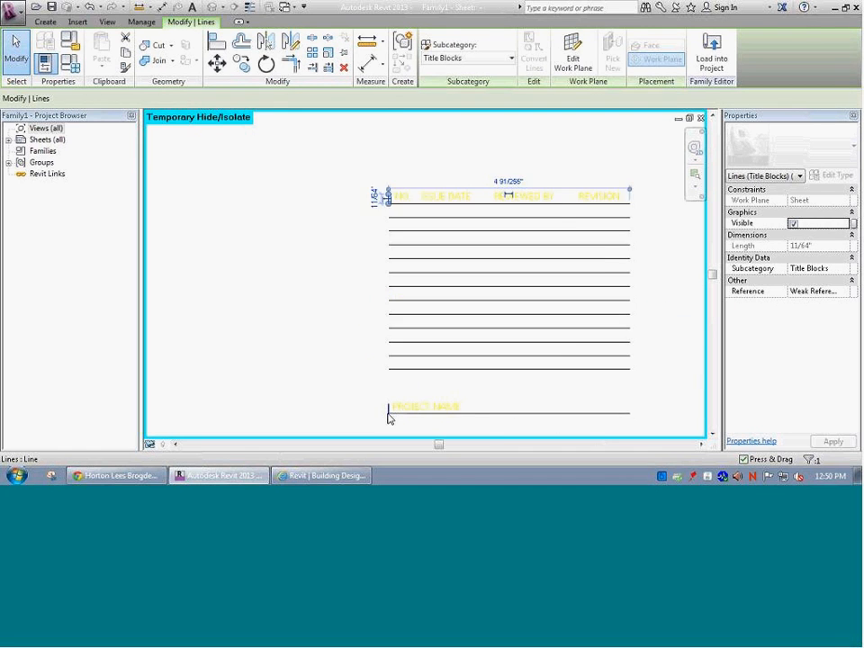
ctrl+click(391, 409)
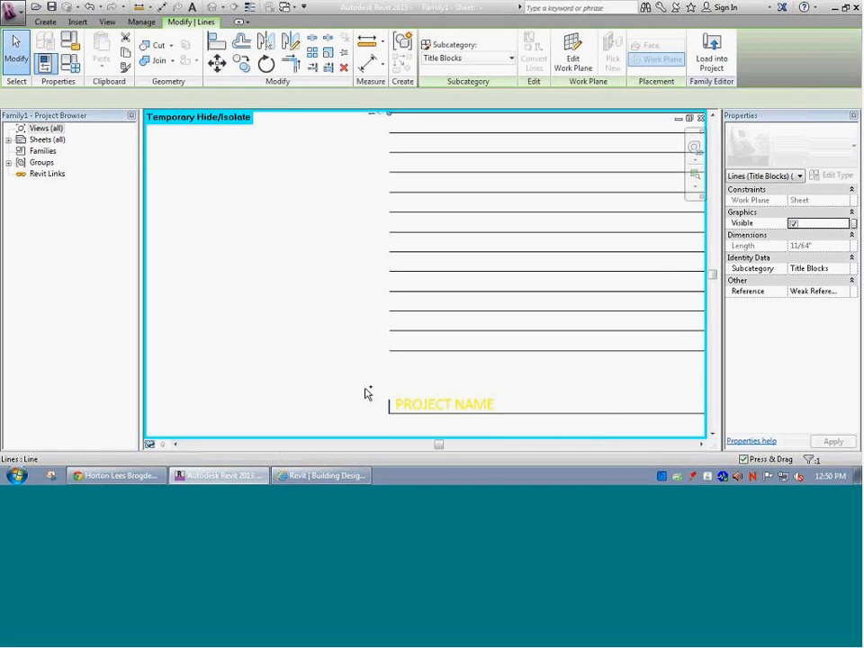
scroll(359, 375, down, 5)
click(316, 324)
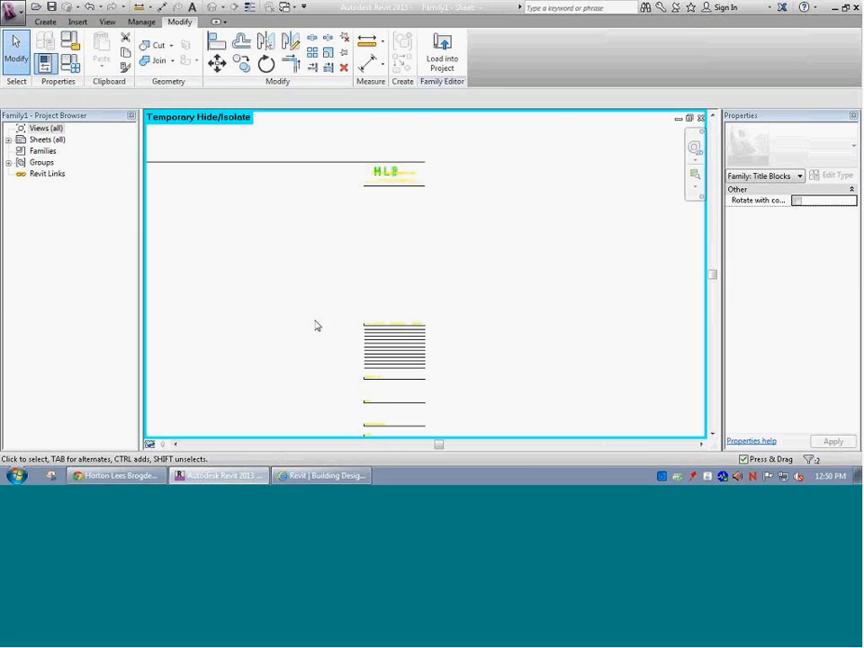
Select the whole title block, filter the selection to Lines (Title Blocks) only, and review the subcategories available for those lines.
scroll(334, 299, down, 3)
drag(211, 234, 416, 379)
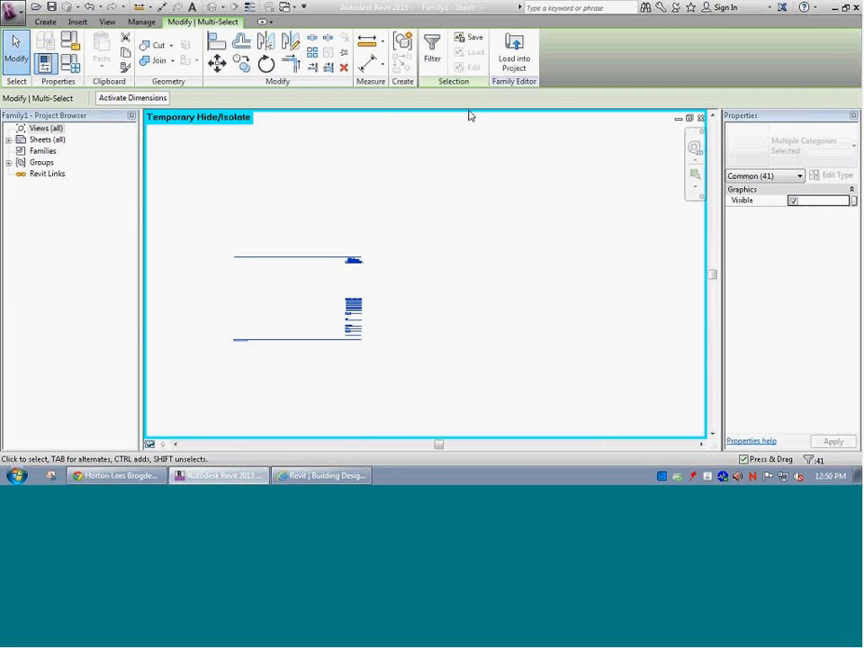
click(432, 54)
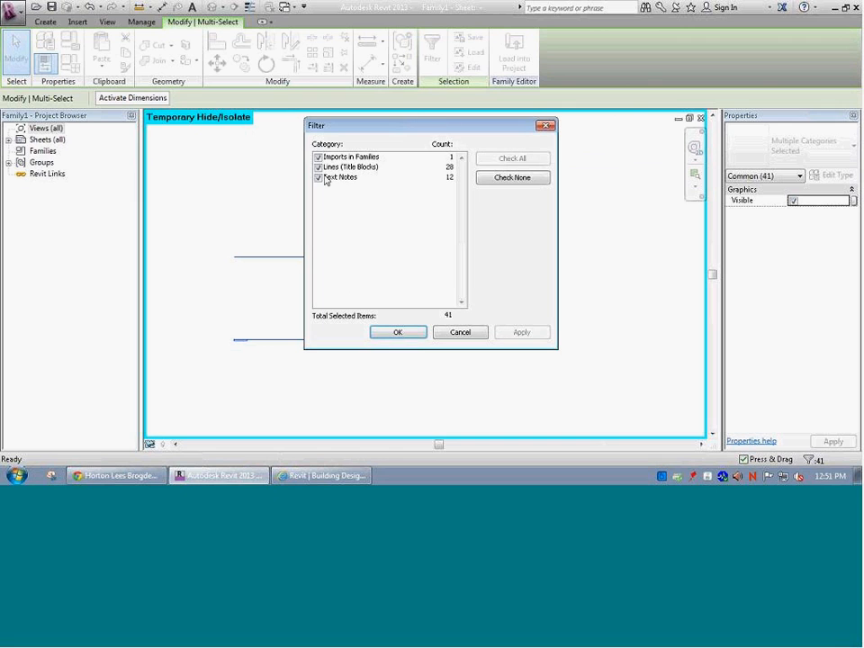
click(319, 179)
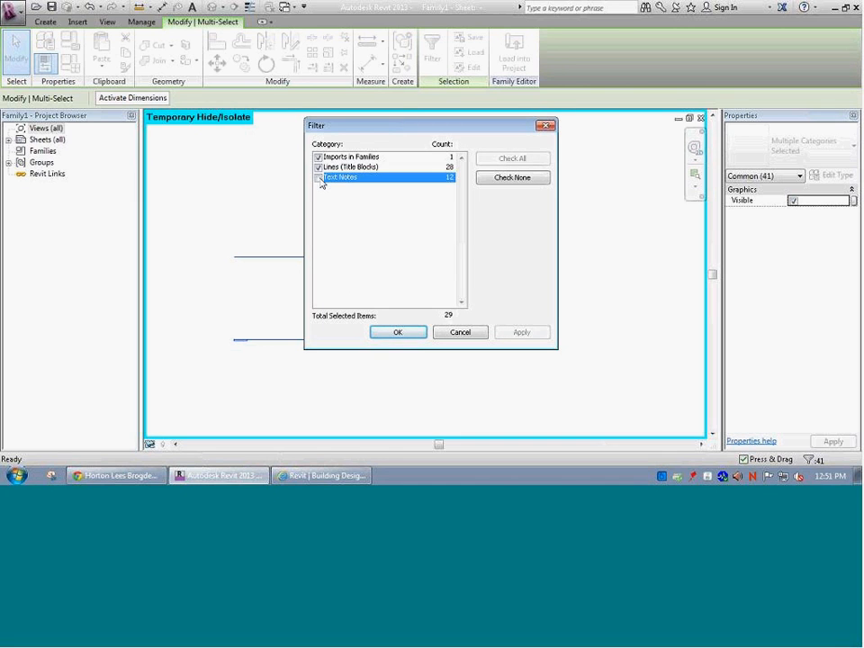
click(319, 158)
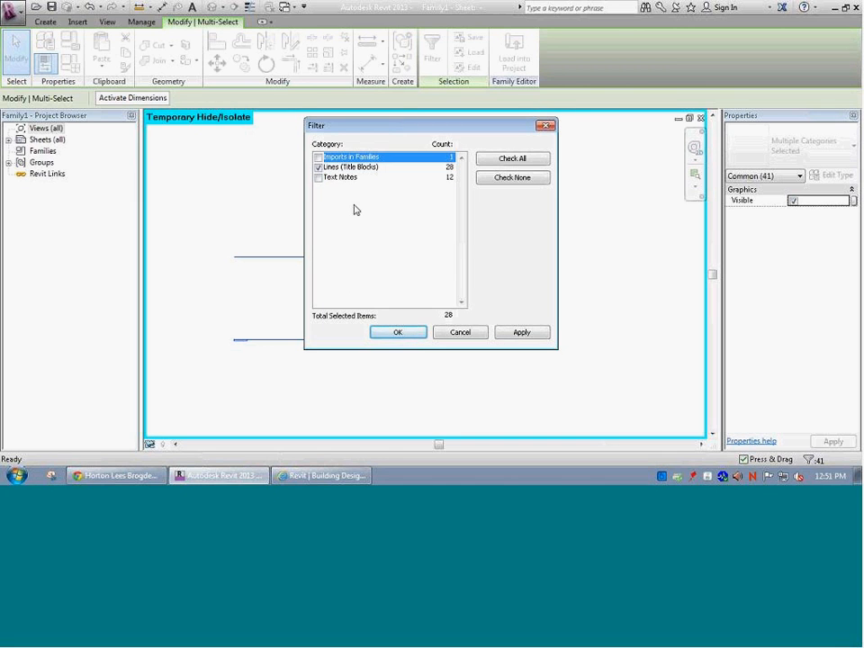
click(406, 332)
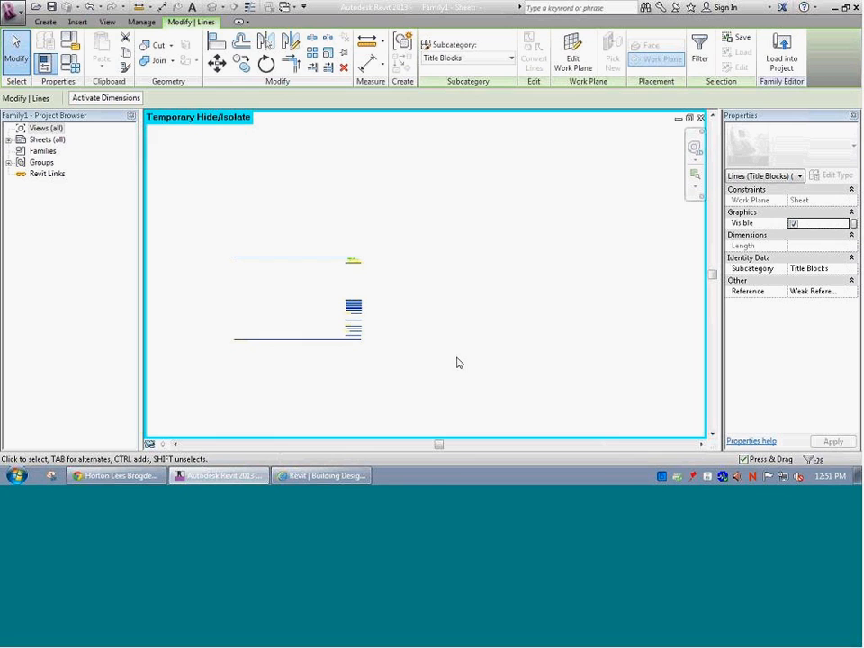
click(483, 59)
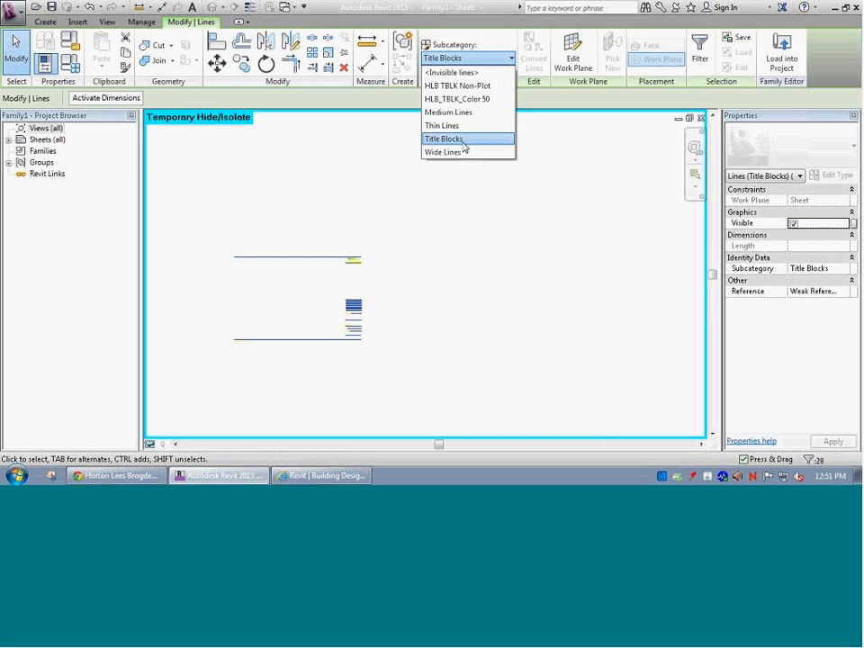
click(476, 228)
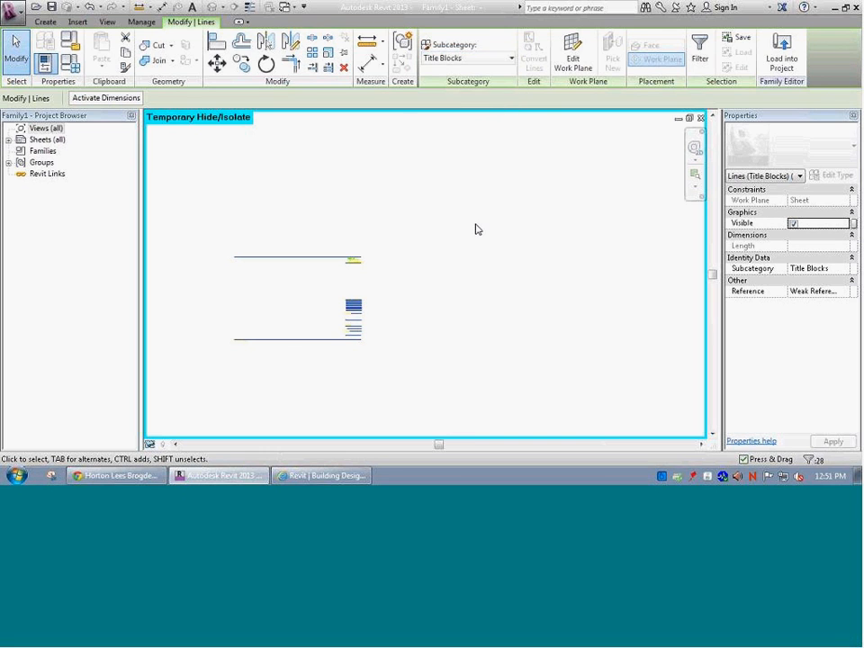
click(451, 247)
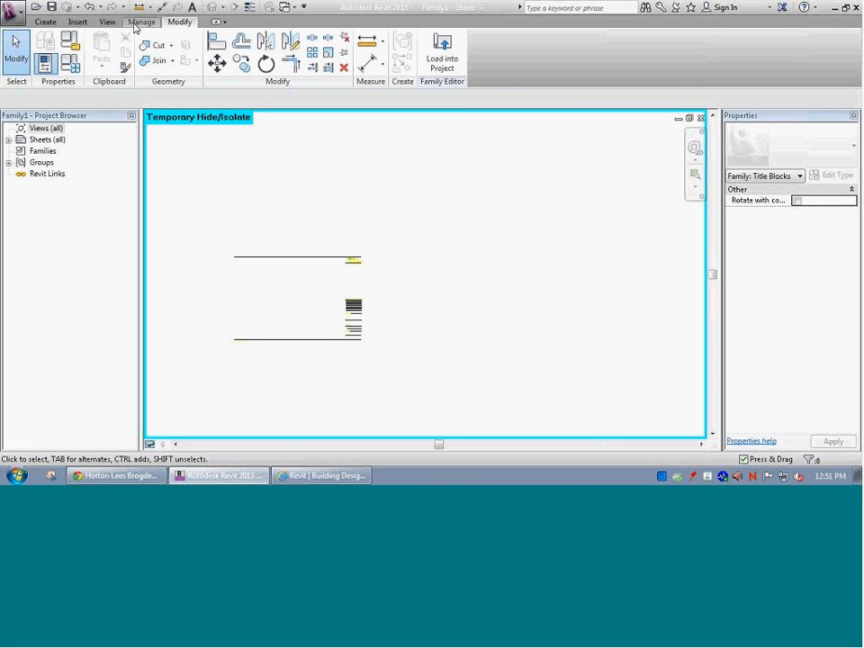
Set the line color of the HLB_TBLK_Color 50 subcategory to Black in the object styles.
click(140, 23)
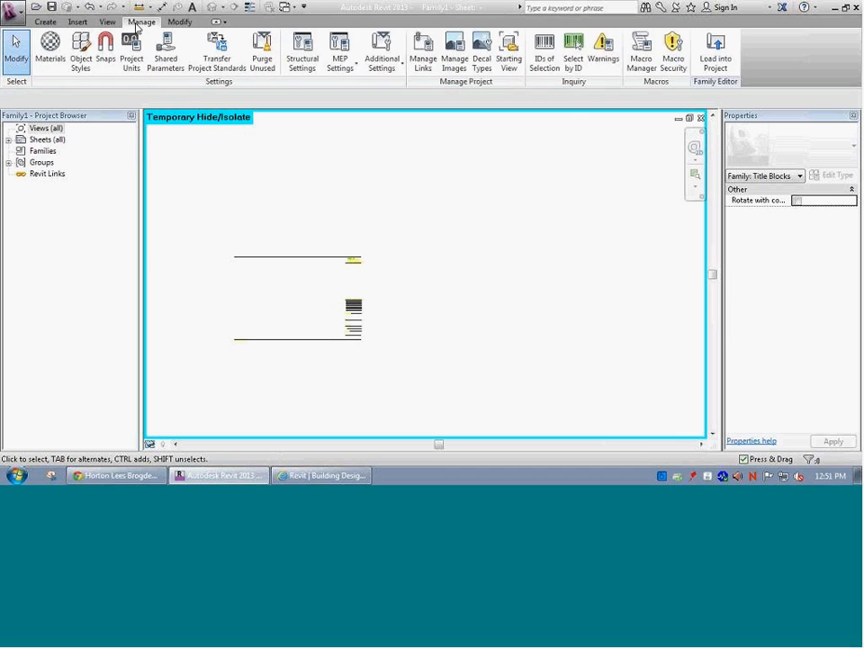
click(81, 63)
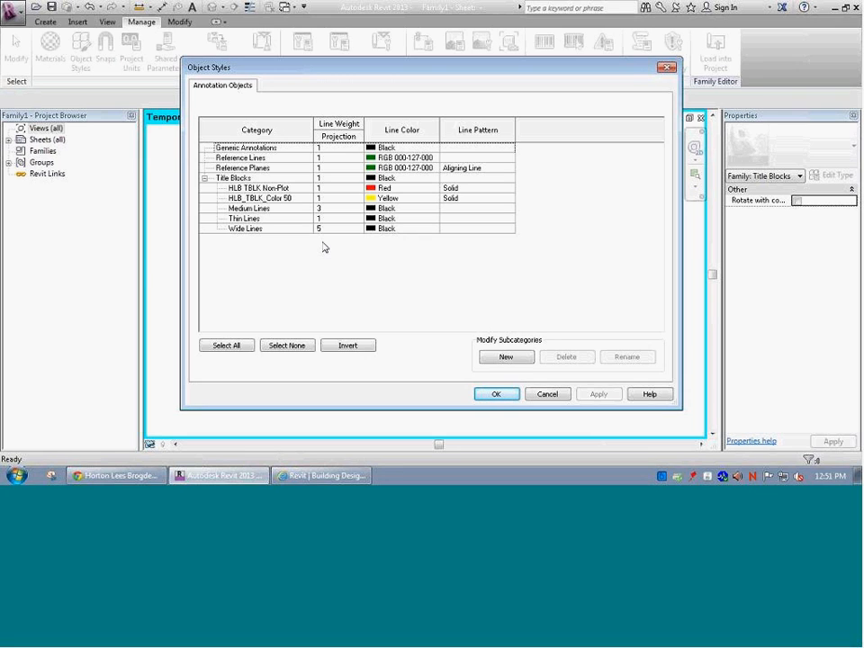
click(386, 199)
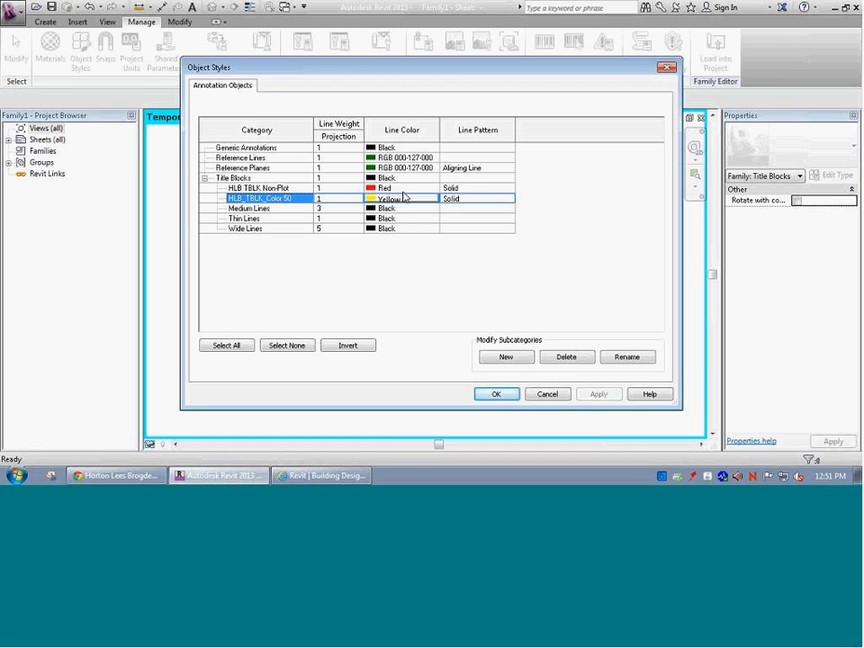
click(401, 200)
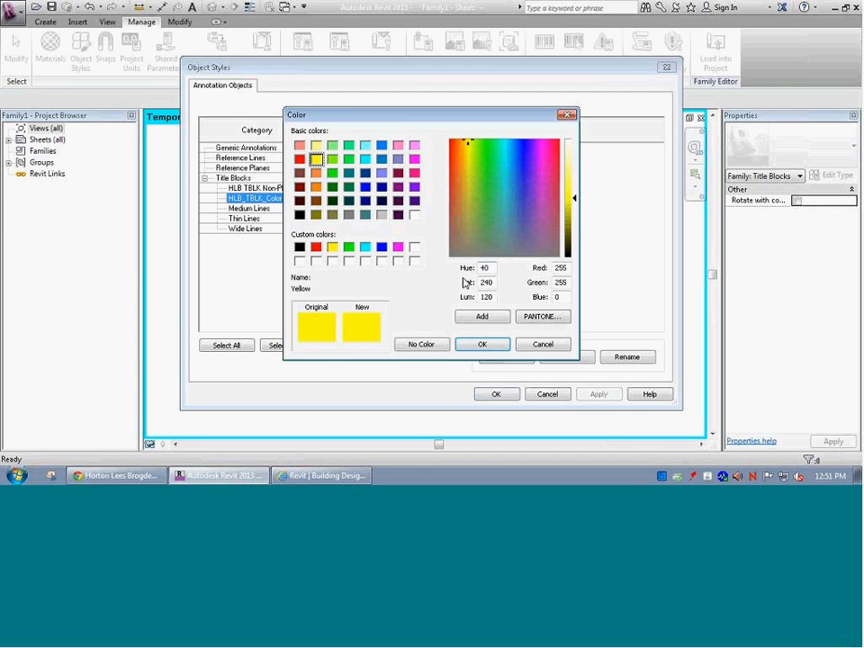
click(299, 246)
click(482, 348)
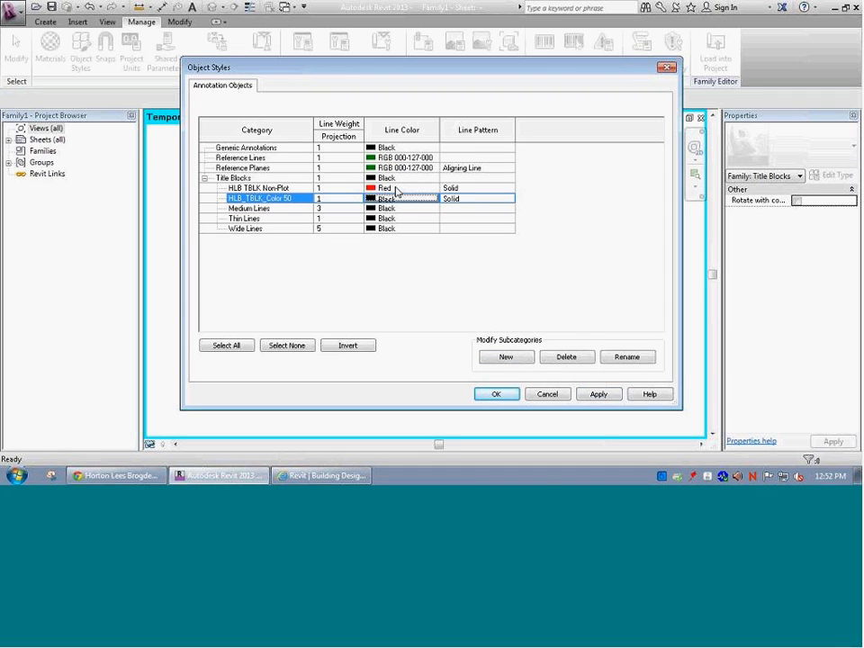
click(592, 400)
click(496, 394)
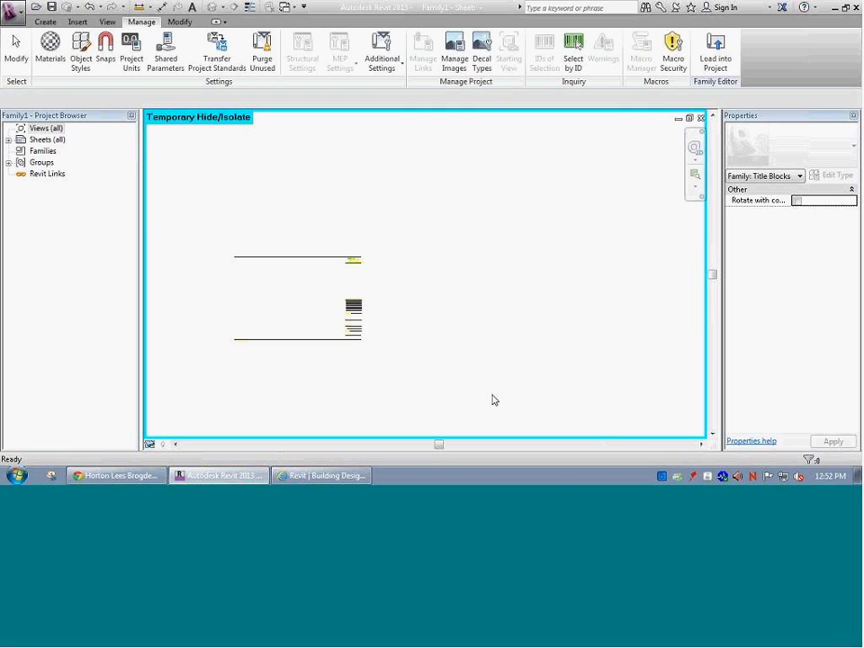
Inspect the properties of the address text note and the imported HLB logo in the title block header.
scroll(329, 280, up, 6)
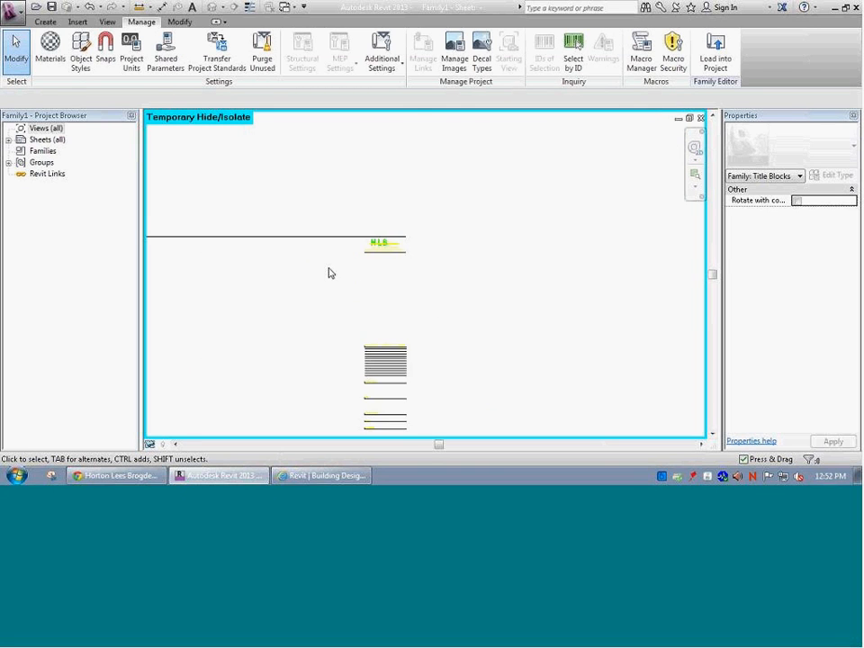
click(368, 236)
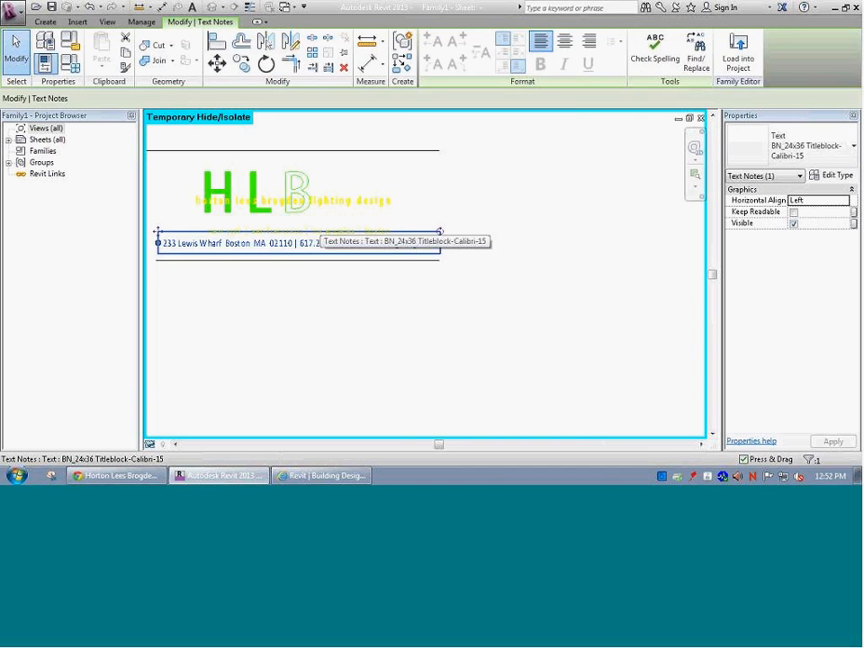
click(284, 200)
scroll(270, 196, up, 2)
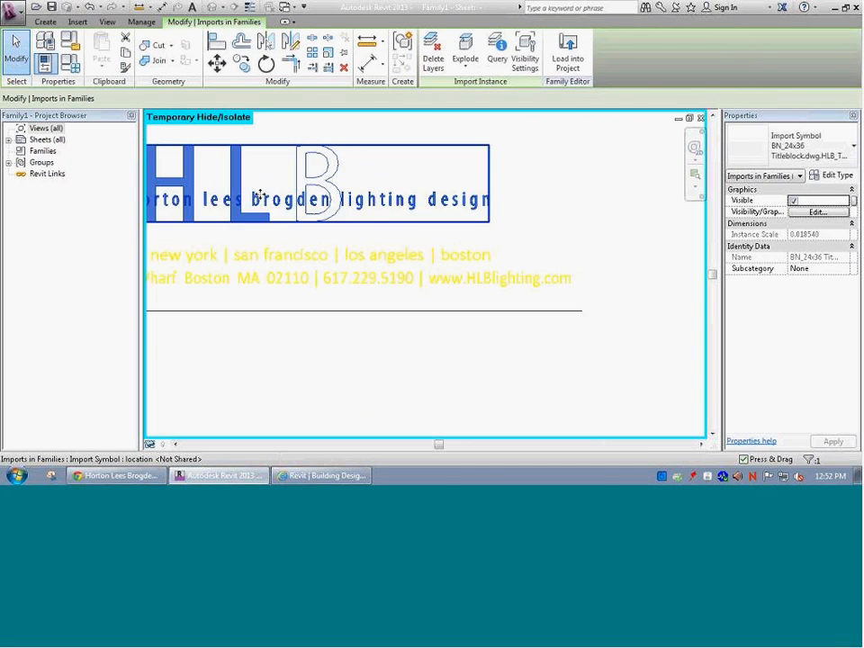
scroll(261, 192, down, 1)
middle_drag(322, 221, 336, 242)
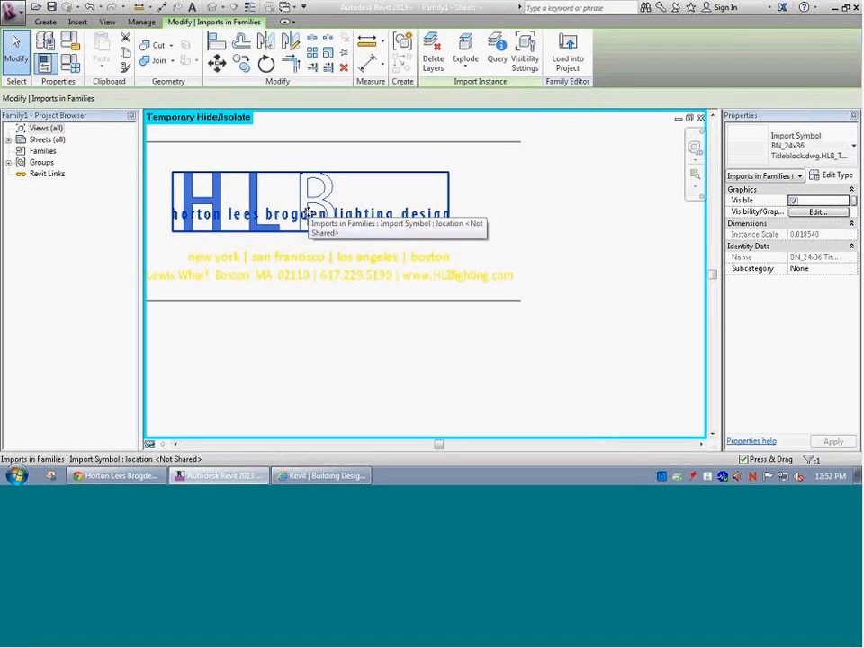
Change the color of the BN_24x36 Titleblock-Calibri-16 text type used by the office cities line below the logo to Black.
click(342, 257)
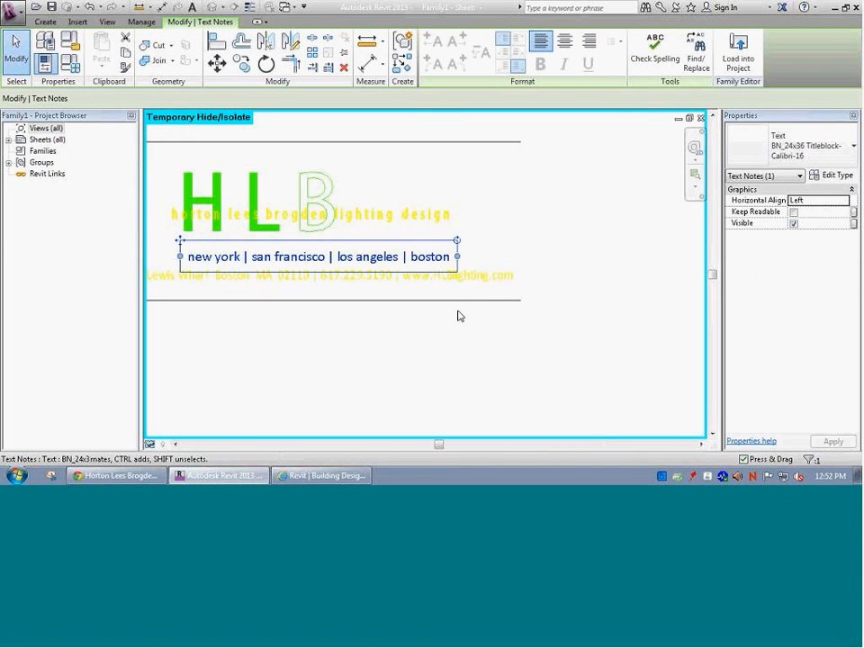
scroll(458, 316, down, 6)
scroll(400, 297, up, 5)
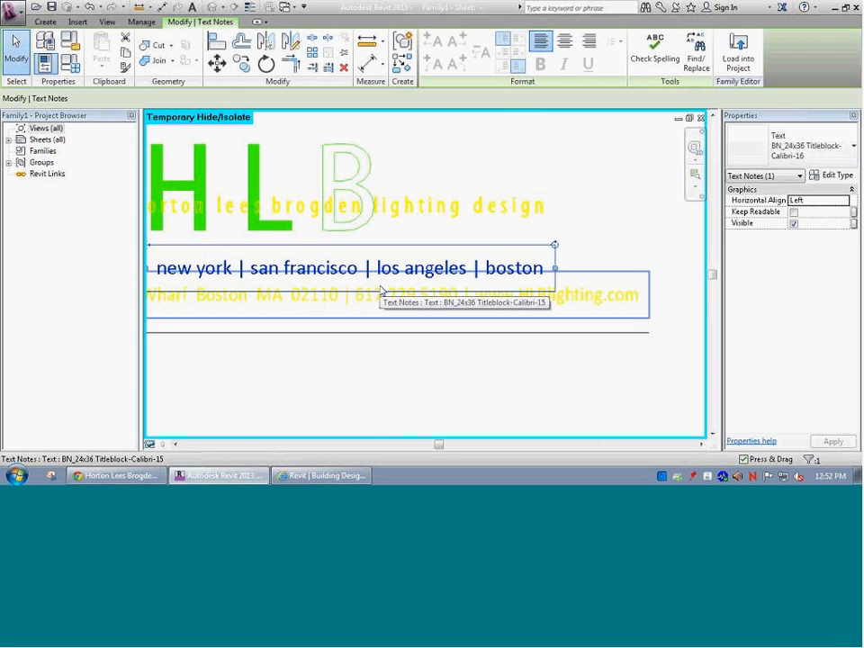
scroll(454, 322, down, 2)
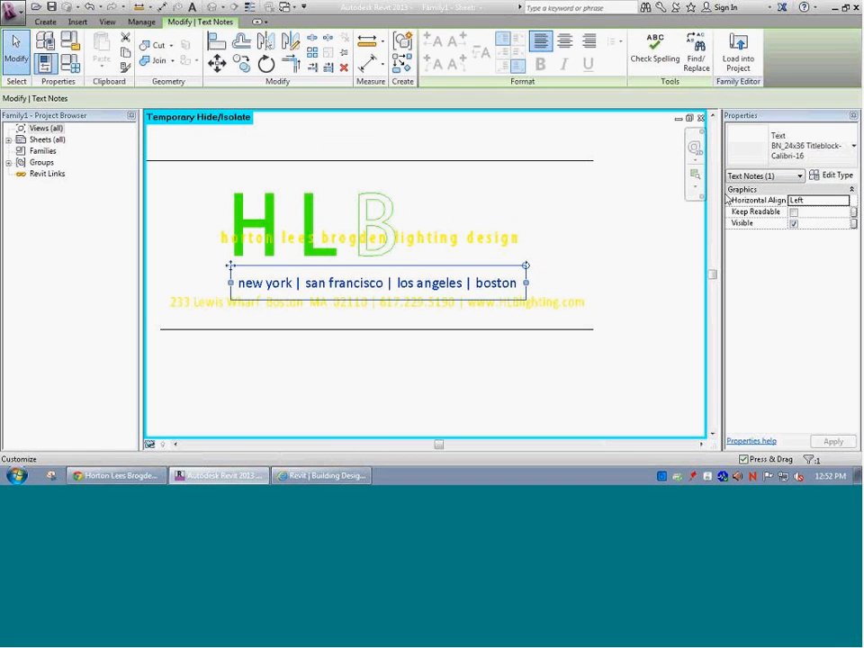
click(835, 176)
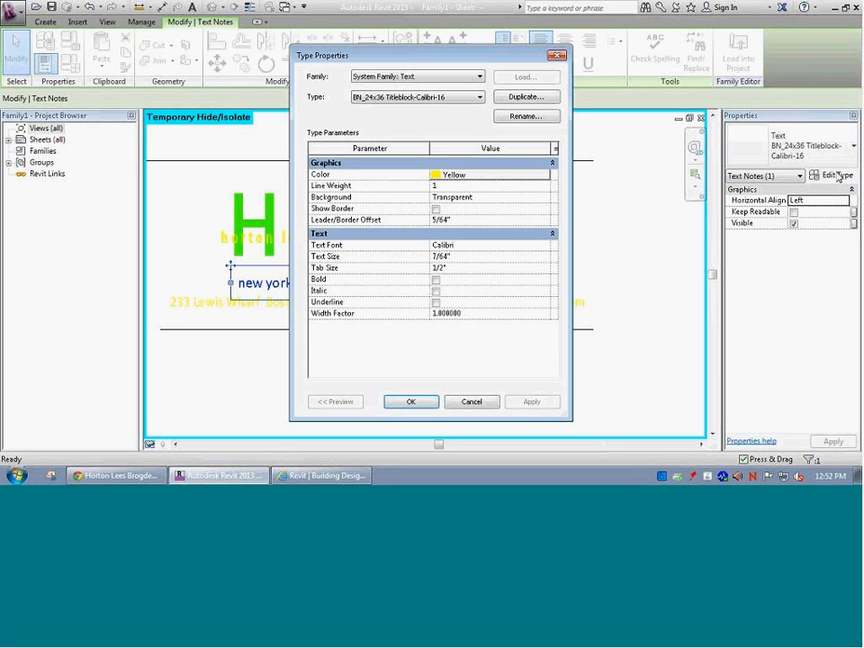
click(470, 176)
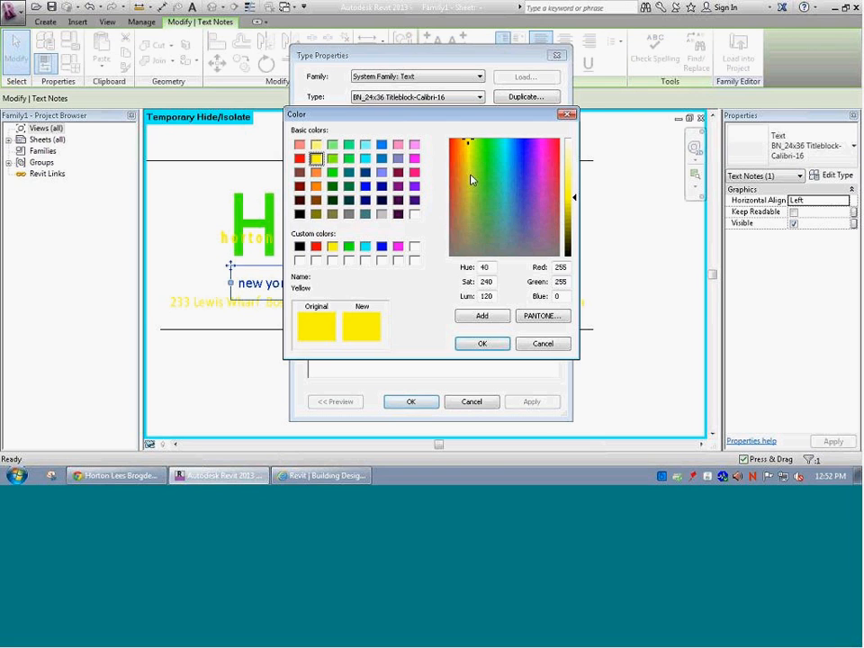
click(299, 246)
click(481, 343)
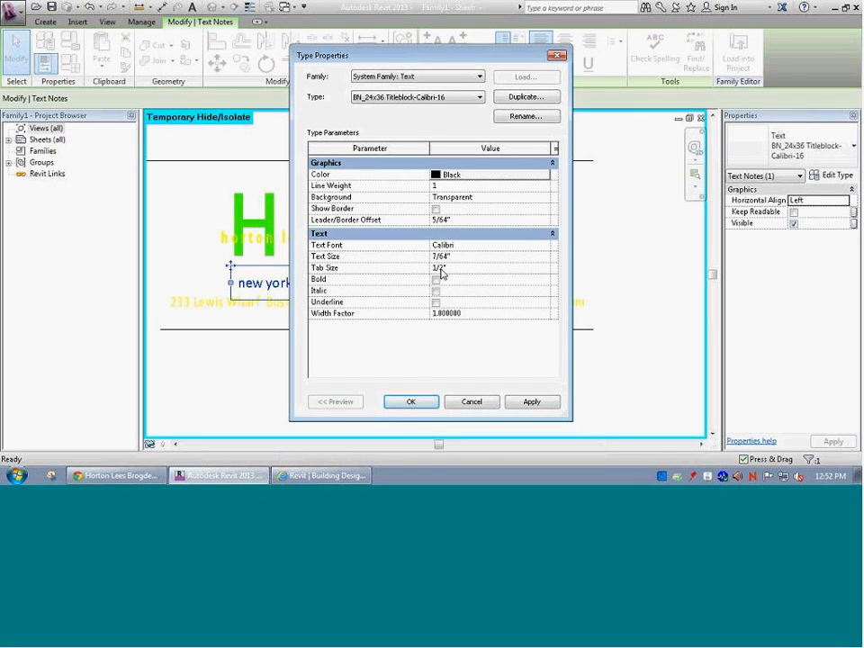
click(412, 402)
click(414, 402)
click(442, 353)
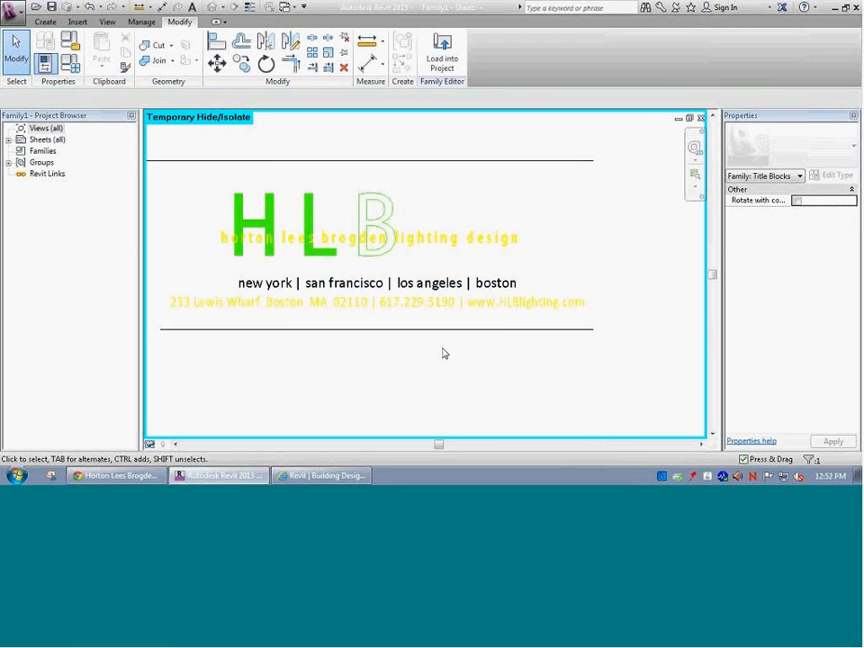
Change the color of the BN_24x36 Titleblock-Calibri-15 text type used by the company address line to Black.
click(518, 312)
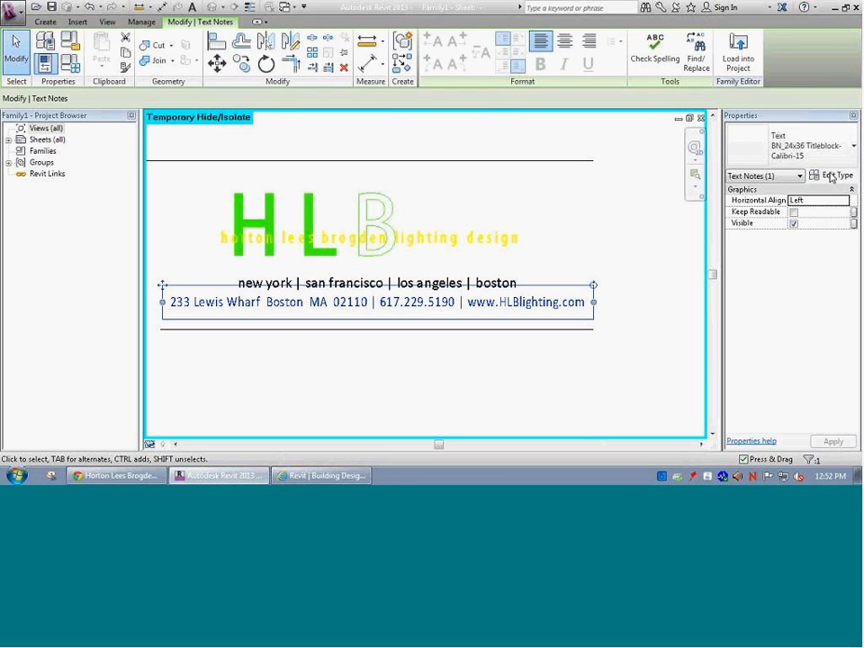
click(833, 175)
click(455, 175)
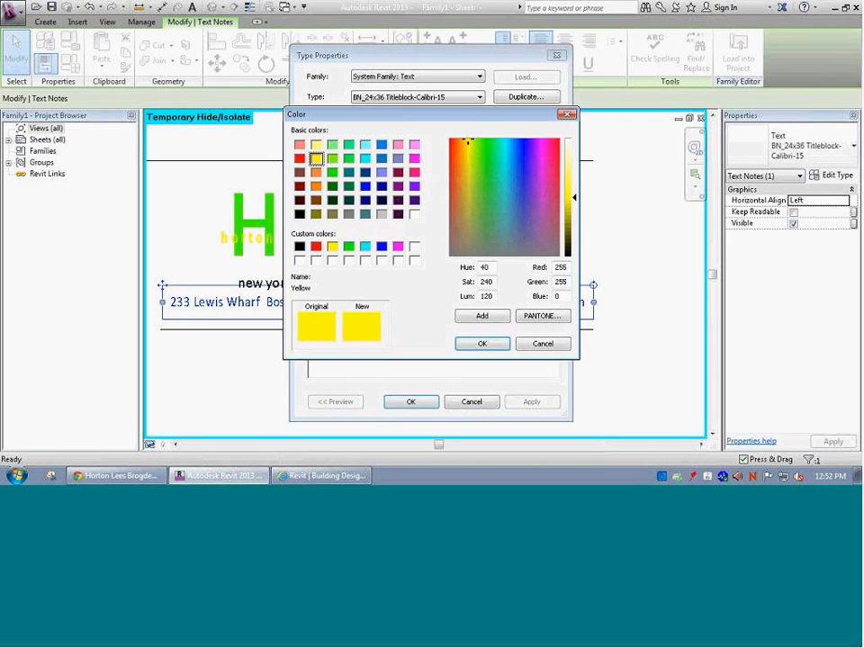
click(300, 246)
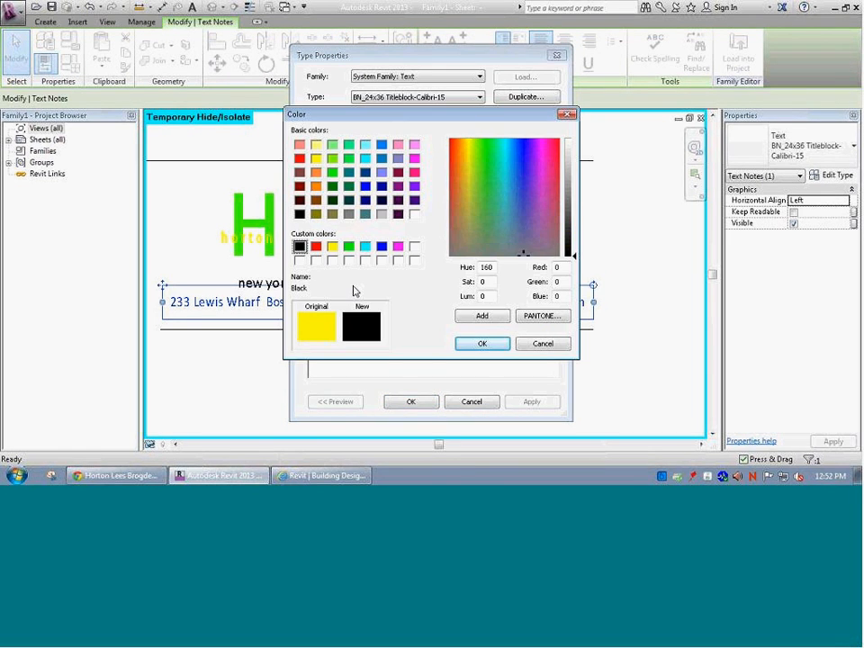
click(472, 347)
click(411, 401)
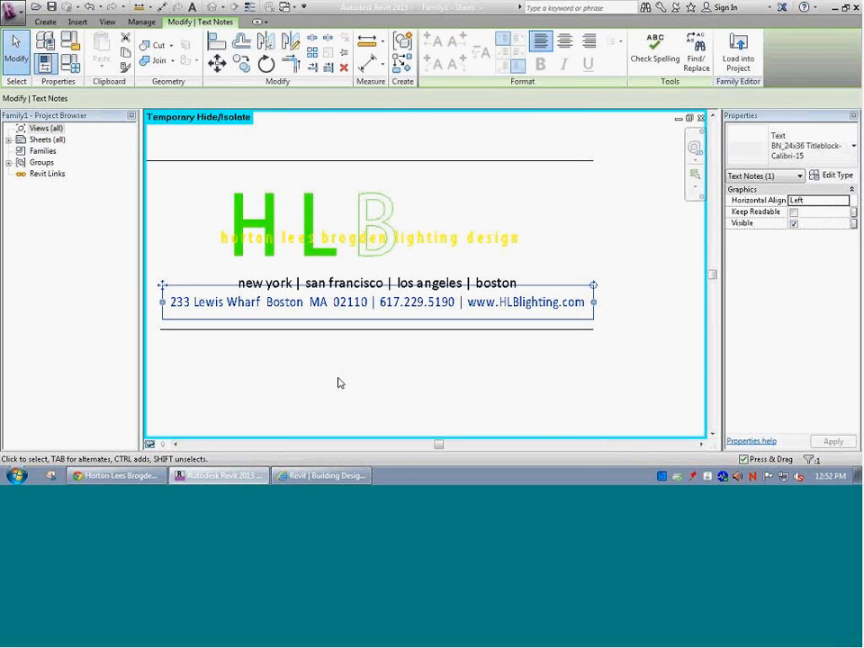
click(339, 373)
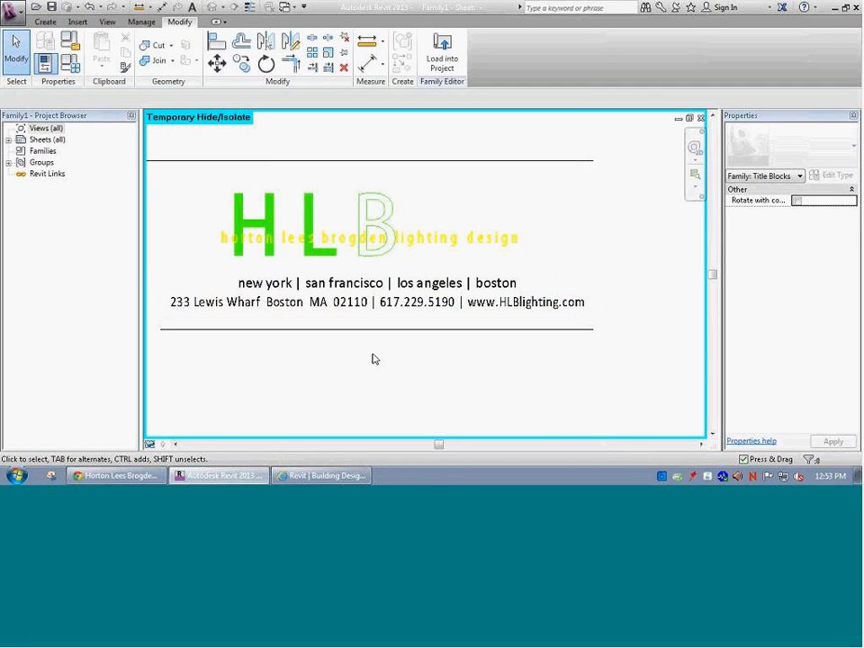
Try to partially explode the imported HLB logo in the title block header.
click(269, 212)
right_click(268, 212)
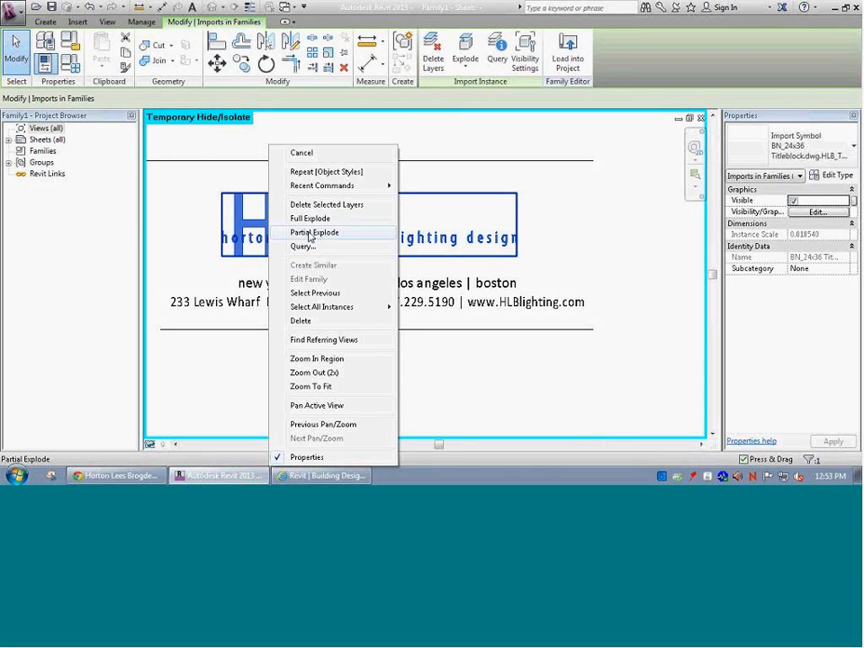
click(307, 232)
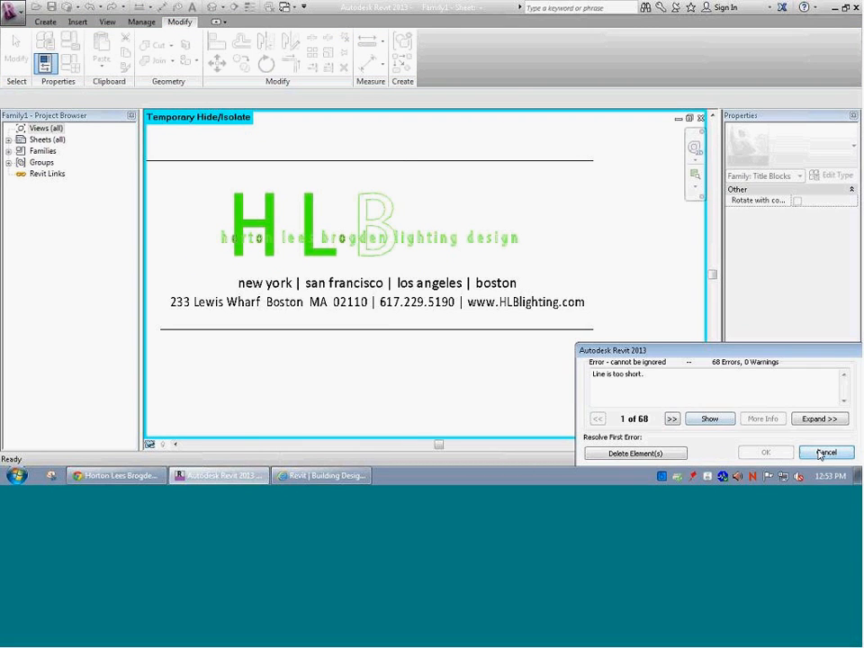
click(826, 450)
click(288, 245)
click(305, 228)
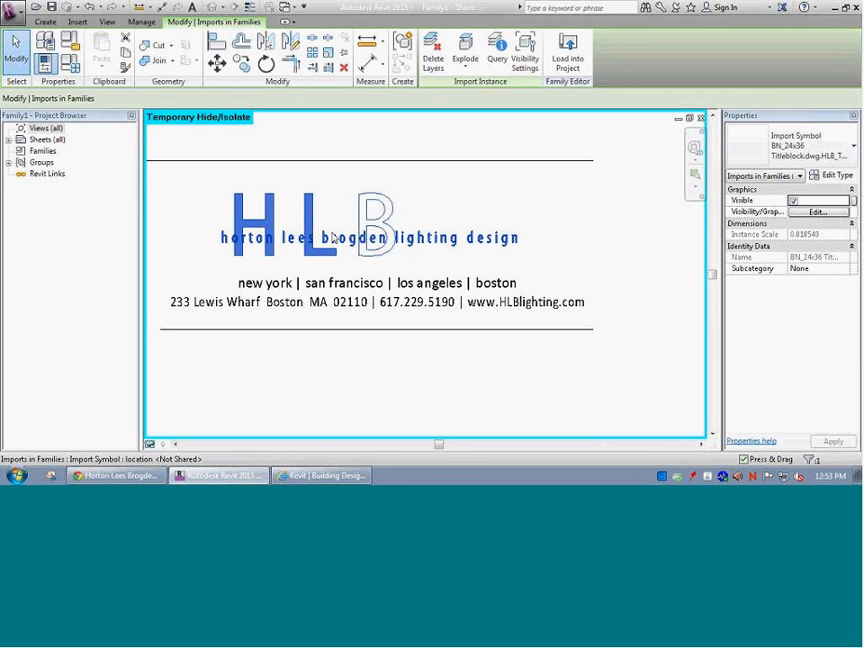
scroll(331, 239, up, 1)
scroll(387, 244, down, 1)
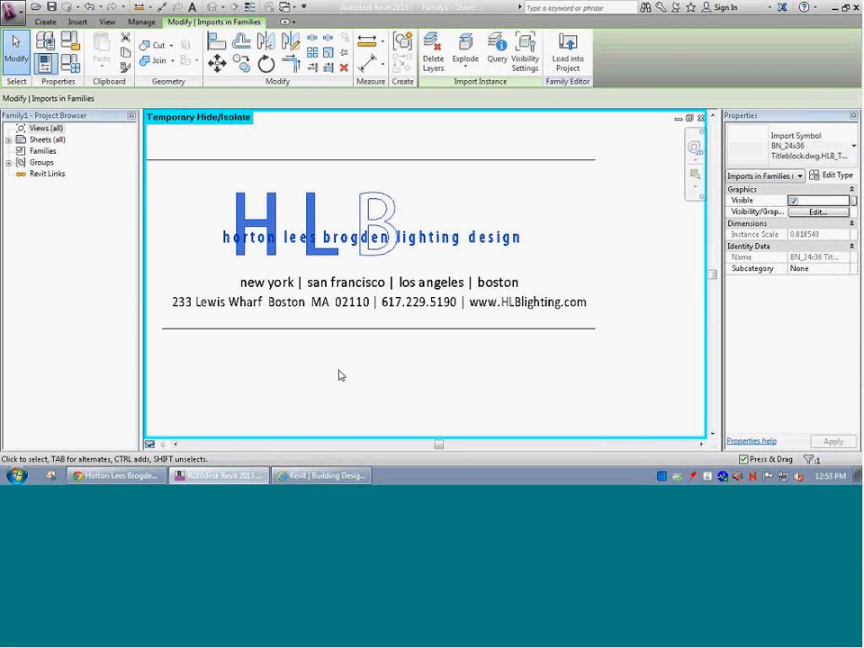
scroll(342, 375, down, 5)
click(419, 374)
Select the revision table and project information labels on the sheet, filtering the selection to Text Notes only.
scroll(411, 385, down, 2)
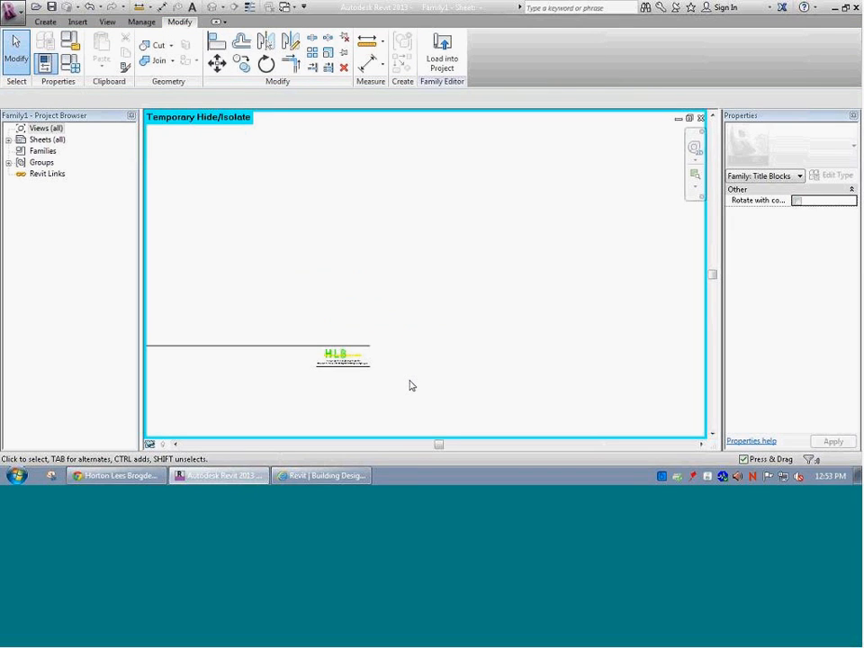
key(z)
key(a)
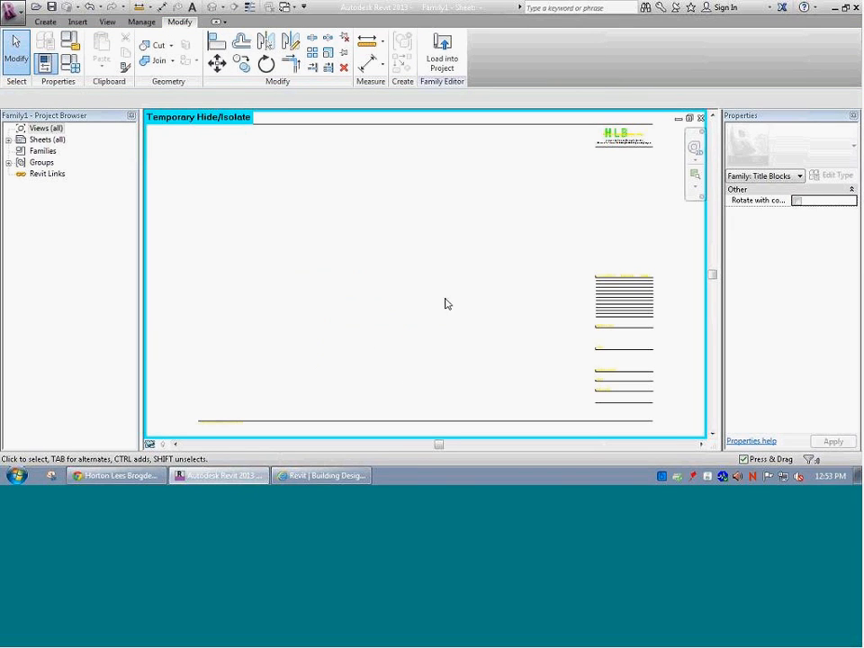
key(z)
key(r)
drag(575, 244, 673, 435)
drag(343, 134, 523, 424)
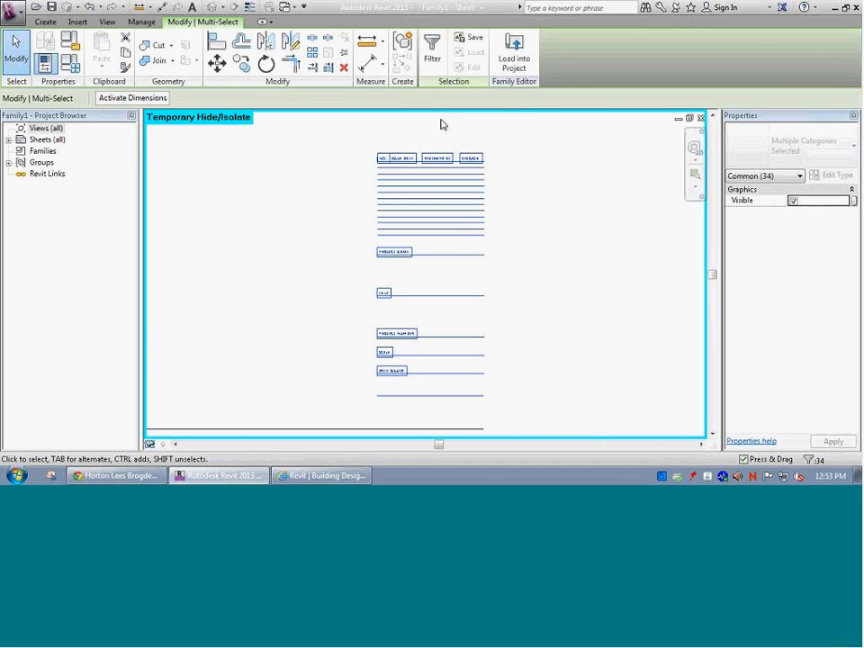
click(432, 52)
click(512, 178)
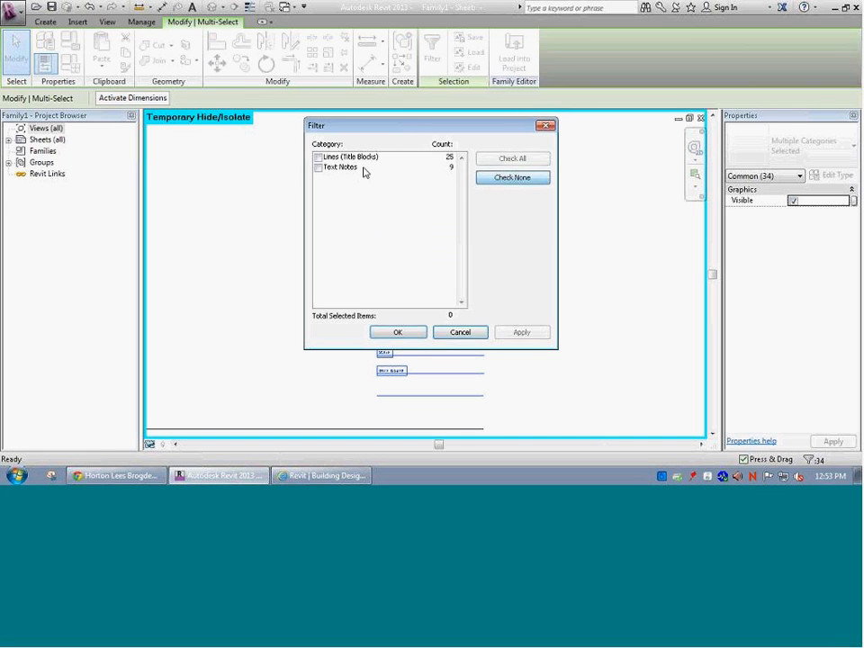
click(318, 168)
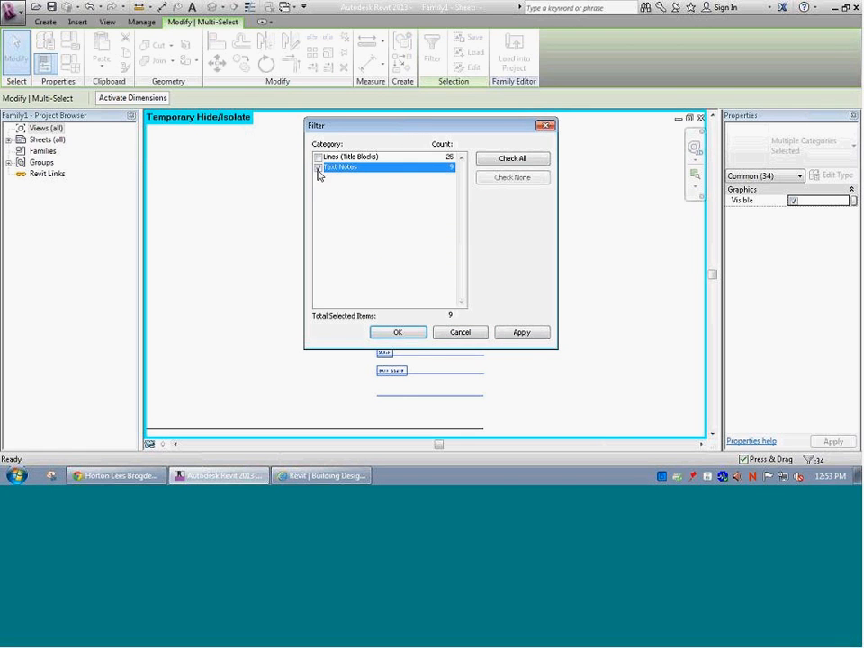
click(400, 333)
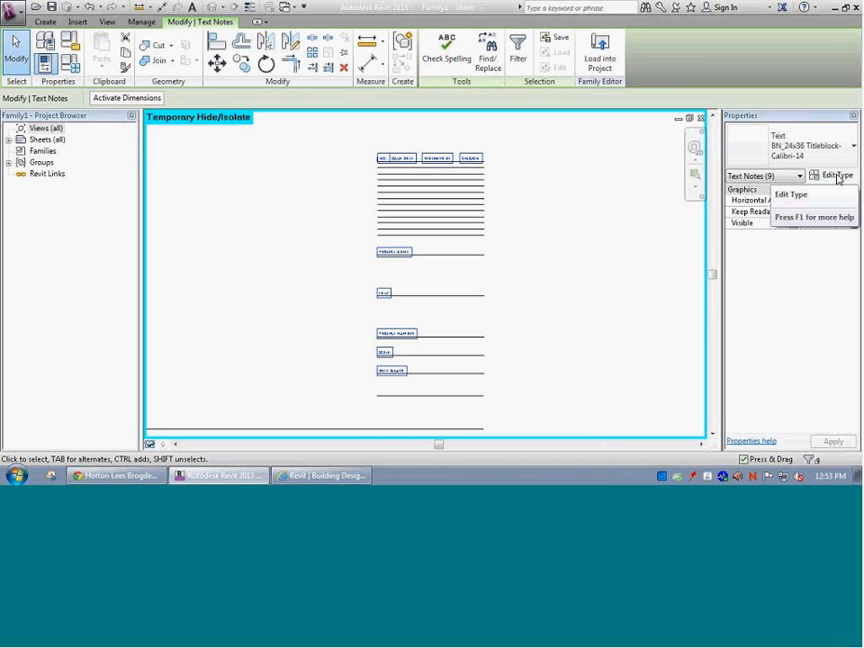
Change the color of the BN_24x36 Titleblock-Calibri-14 text type used by the selected labels to Black.
click(837, 176)
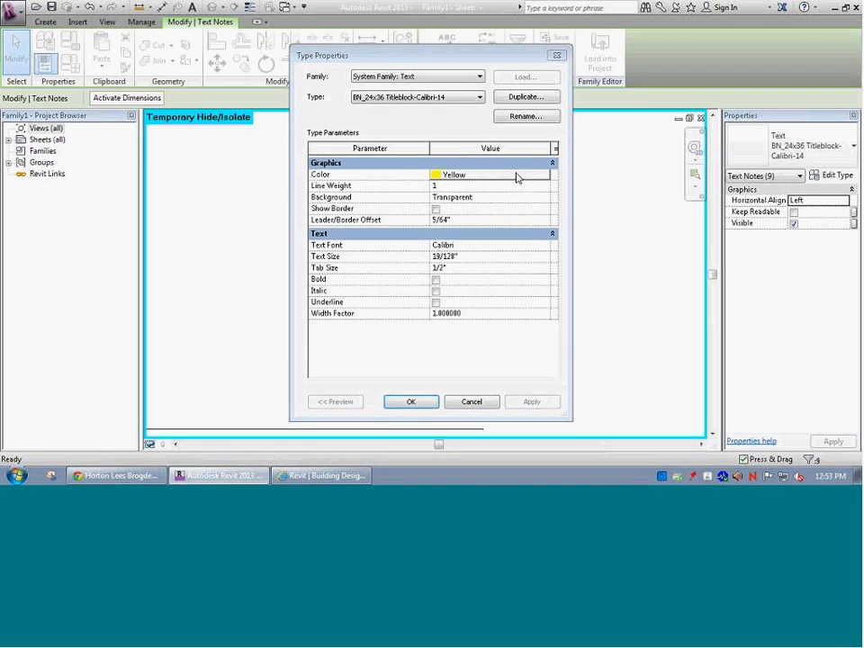
click(517, 177)
click(300, 246)
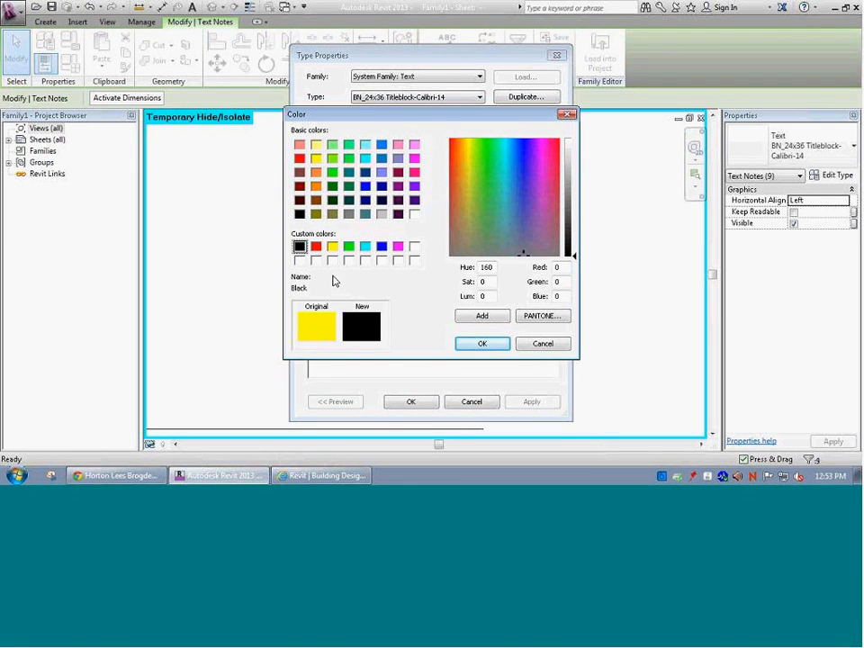
click(479, 343)
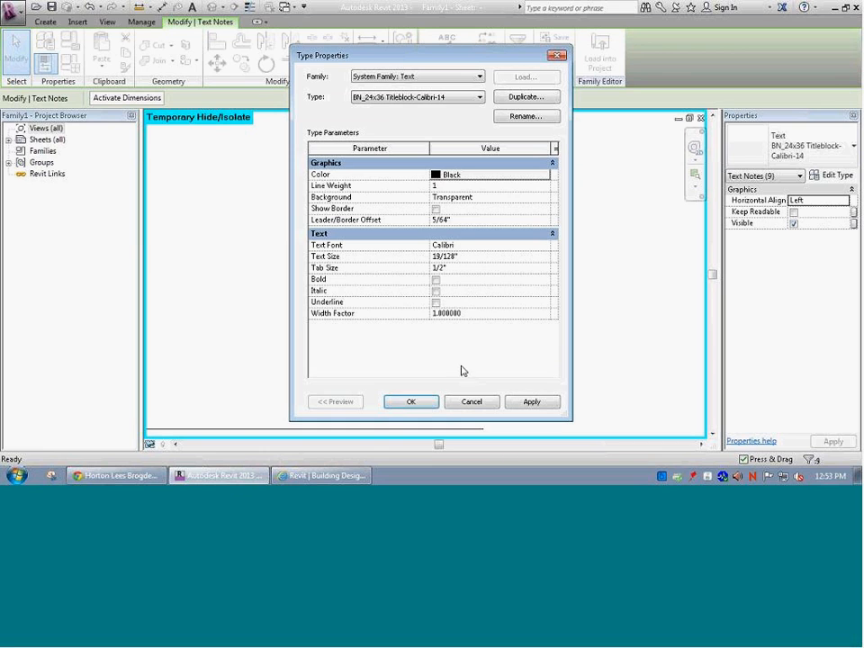
click(410, 402)
click(532, 238)
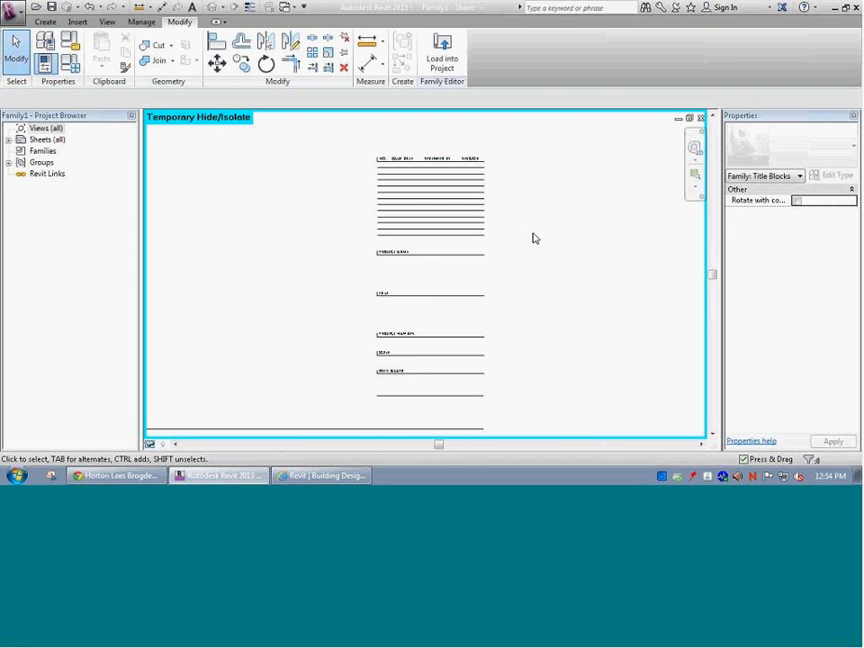
scroll(388, 166, up, 4)
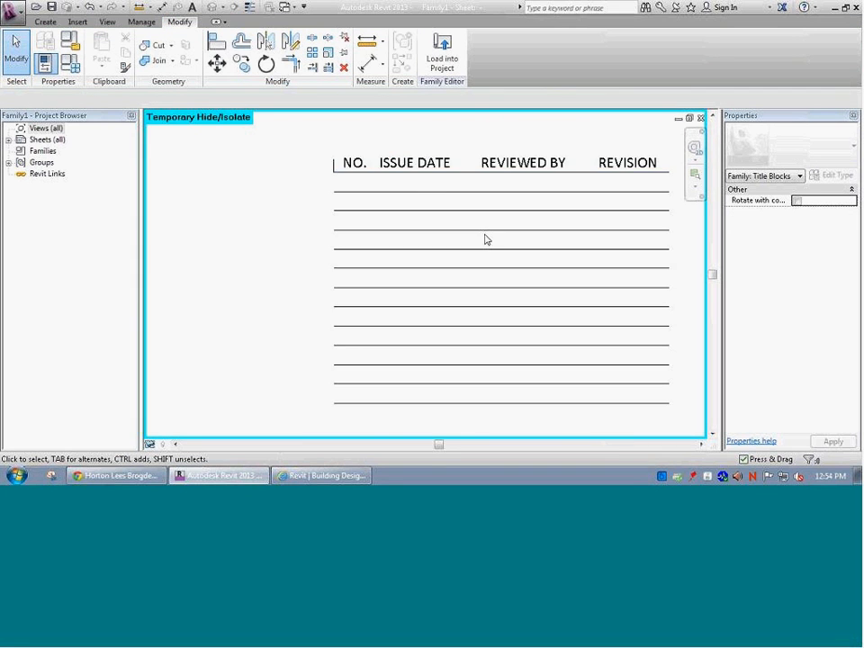
scroll(485, 240, down, 5)
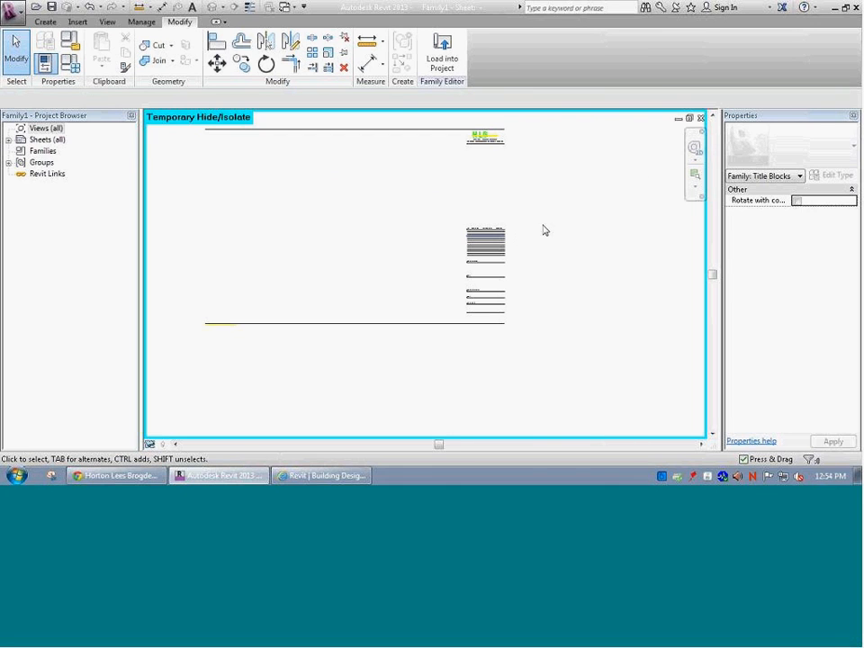
Inspect the text type and location of the yellow note below the sheet's lower border line.
click(212, 332)
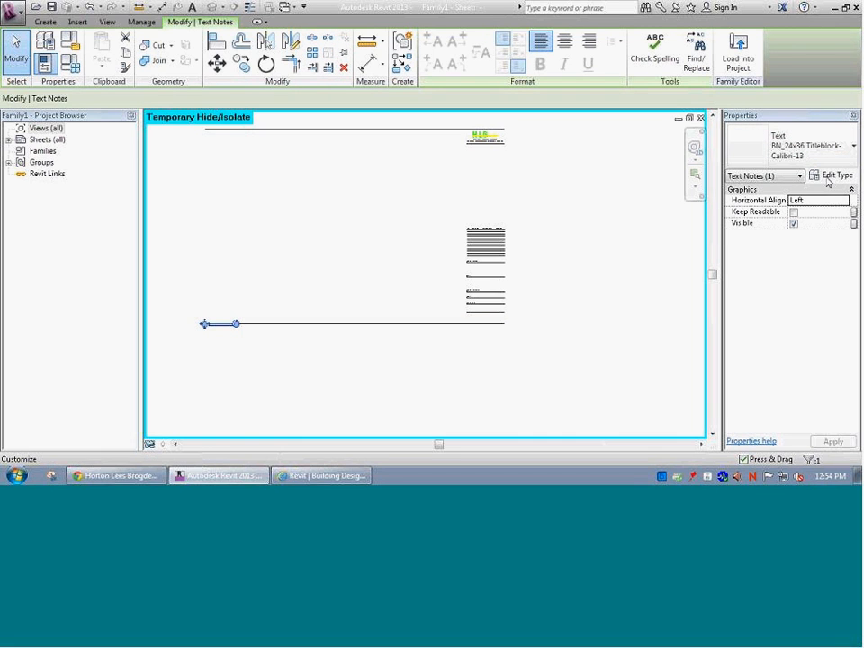
click(399, 371)
key(z)
key(r)
drag(185, 301, 298, 359)
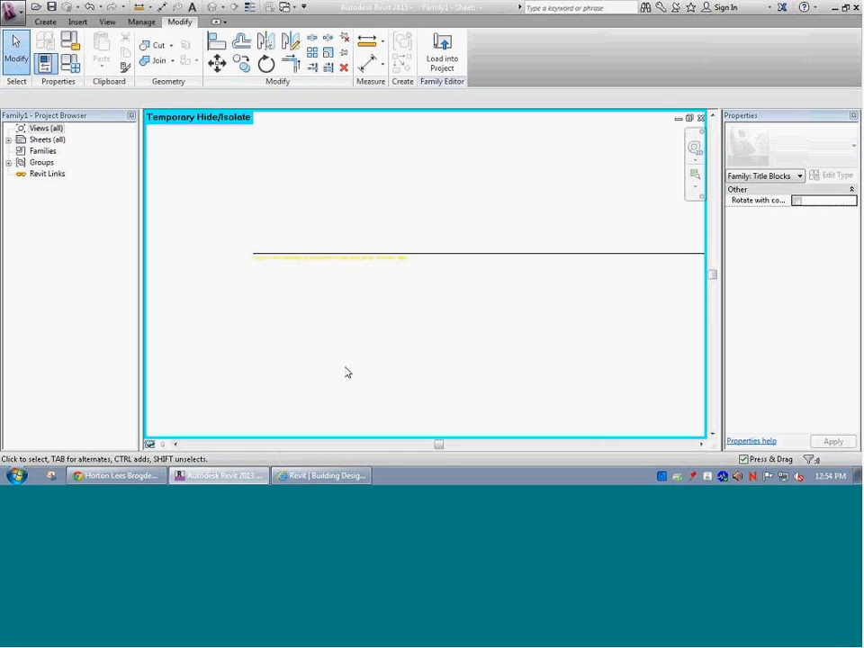
Reset the temporary hide/isolate so the whole title block sheet is displayed.
click(150, 445)
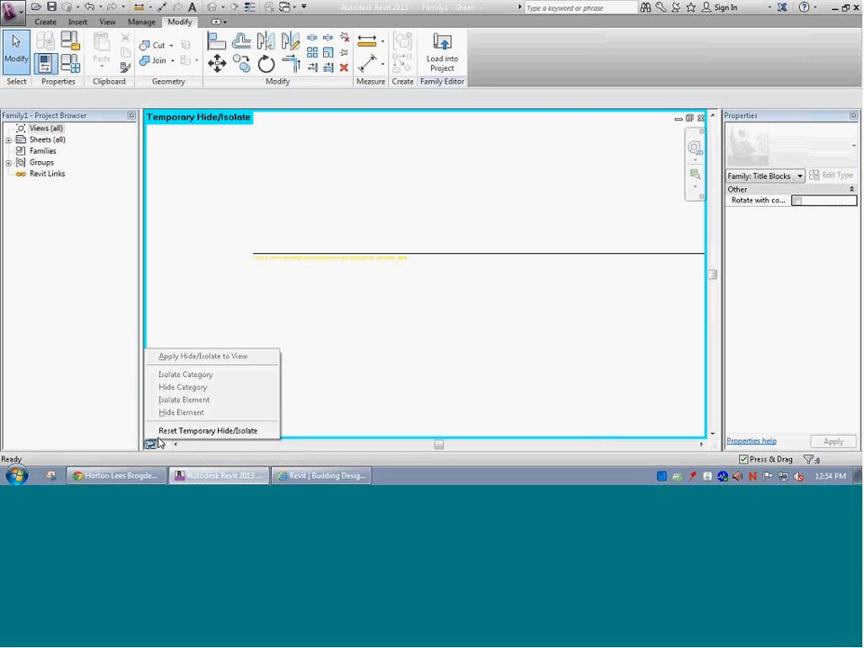
click(212, 429)
scroll(306, 336, down, 5)
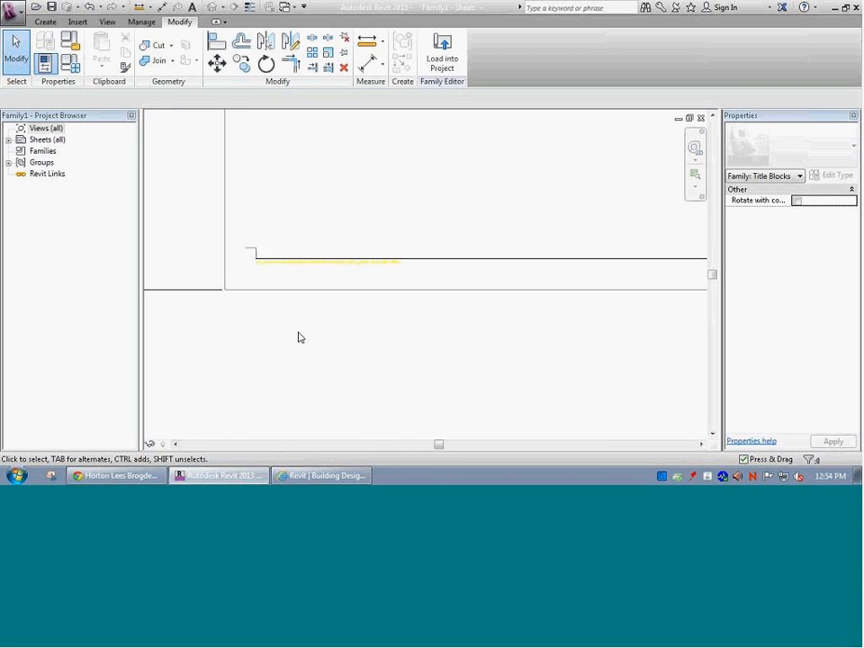
scroll(303, 336, down, 2)
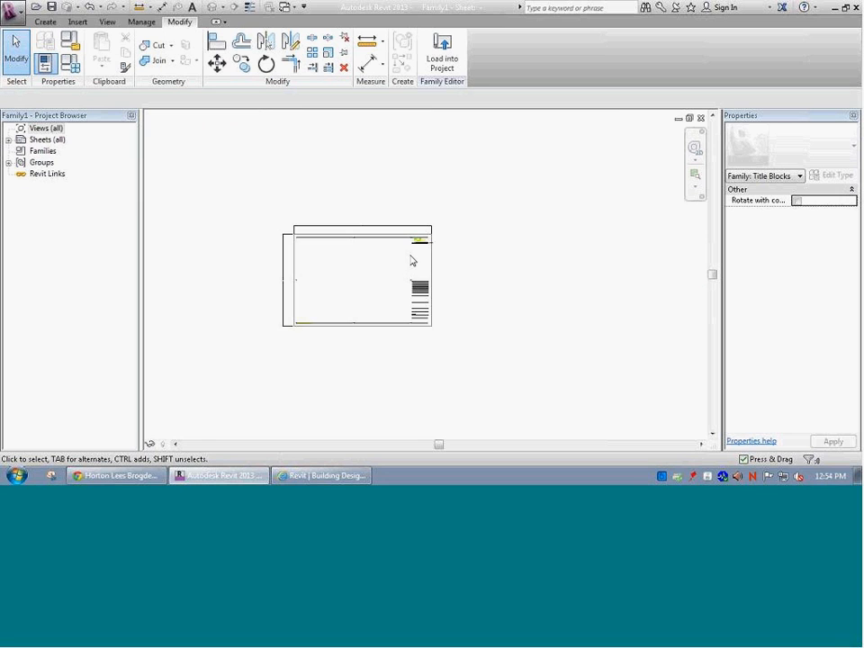
scroll(406, 257, up, 2)
Save the title block family to the Desktop as HLB_24x36.
key(ctrl+s)
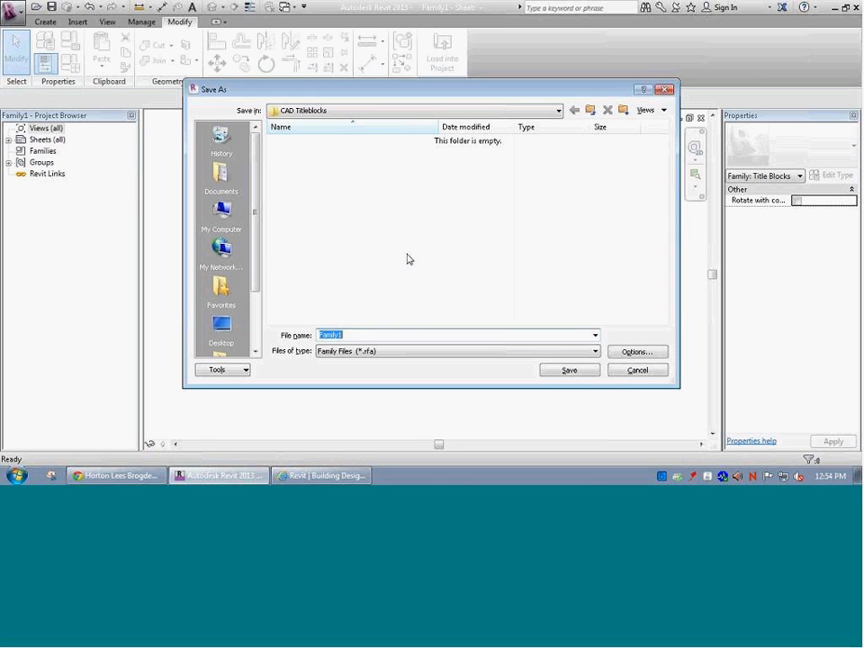
click(220, 326)
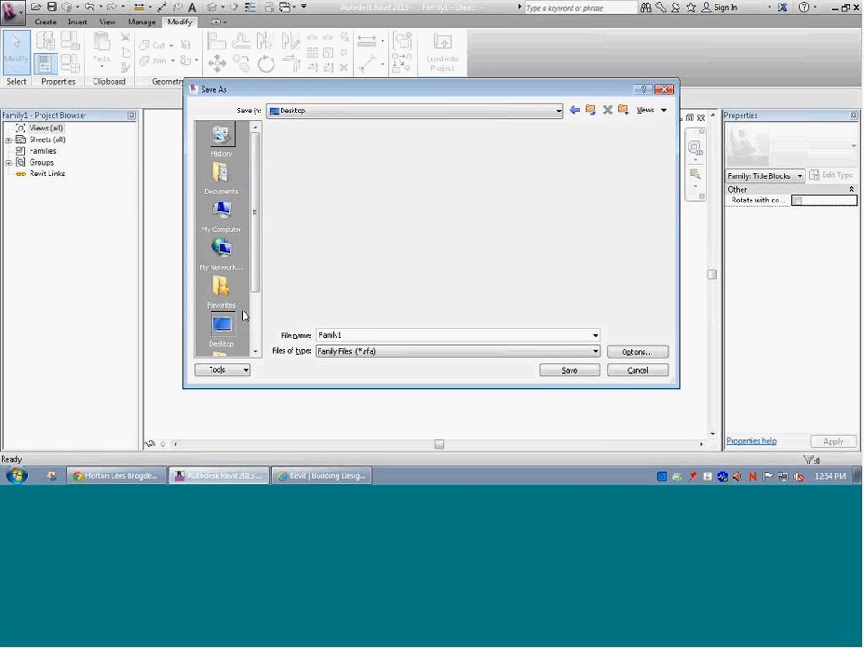
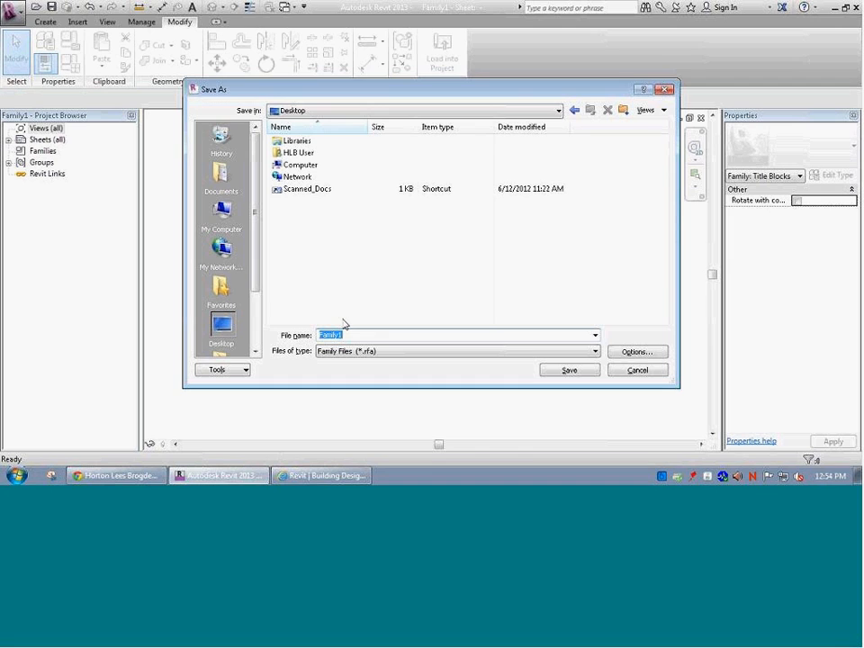
text(HLB_24x36)
click(593, 372)
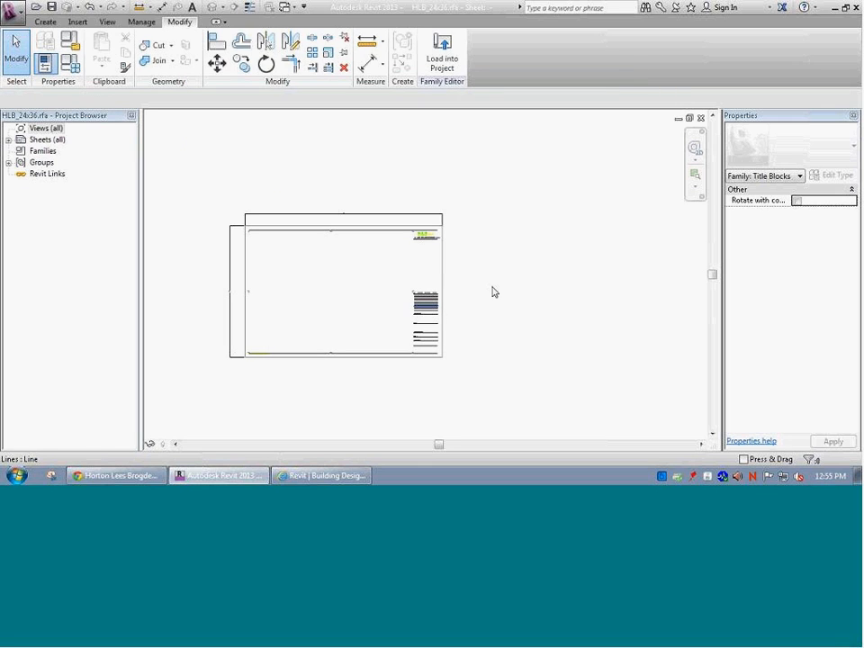
Delete the vertical and horizontal overall dimensions outside the sheet border.
click(231, 258)
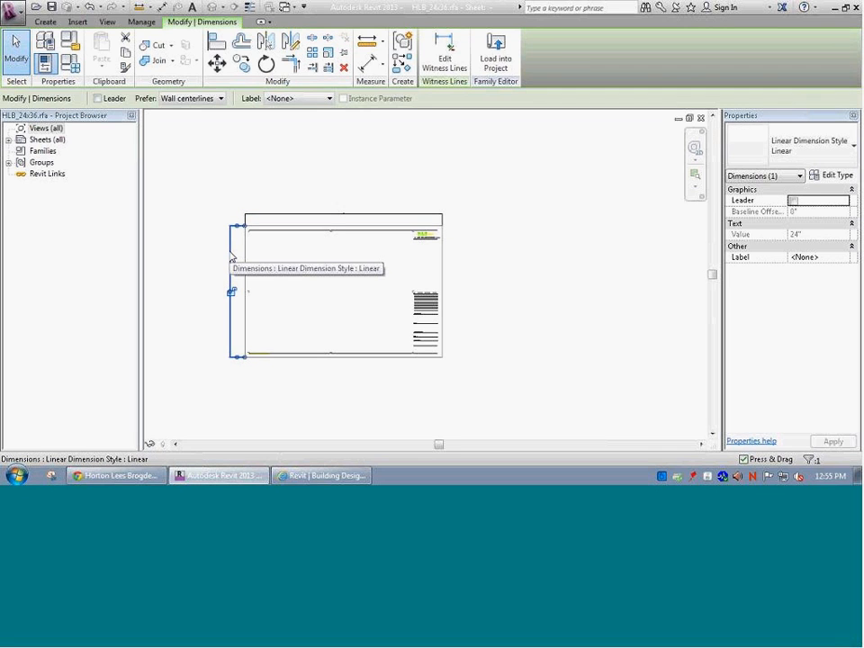
key(Delete)
click(247, 216)
key(Delete)
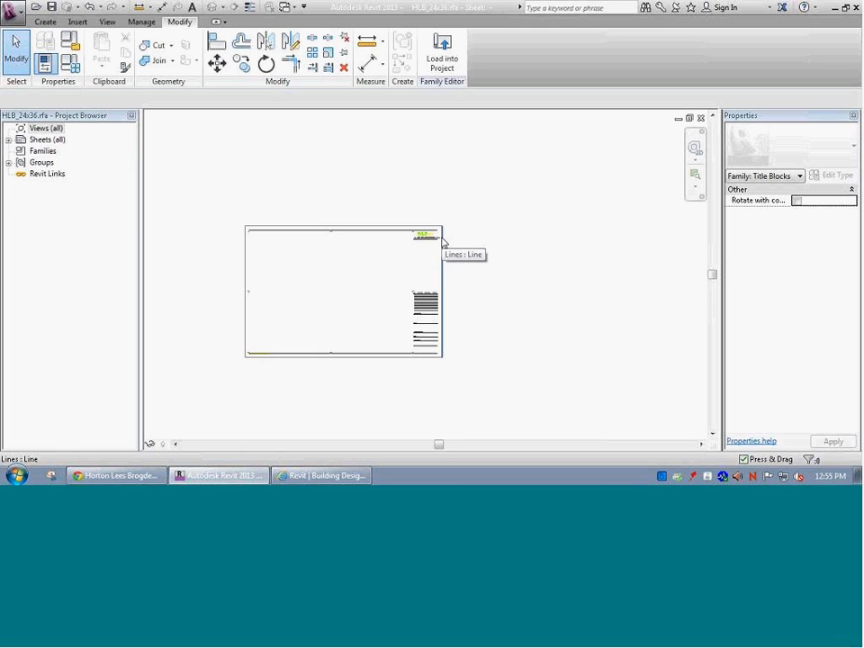
scroll(442, 241, up, 1)
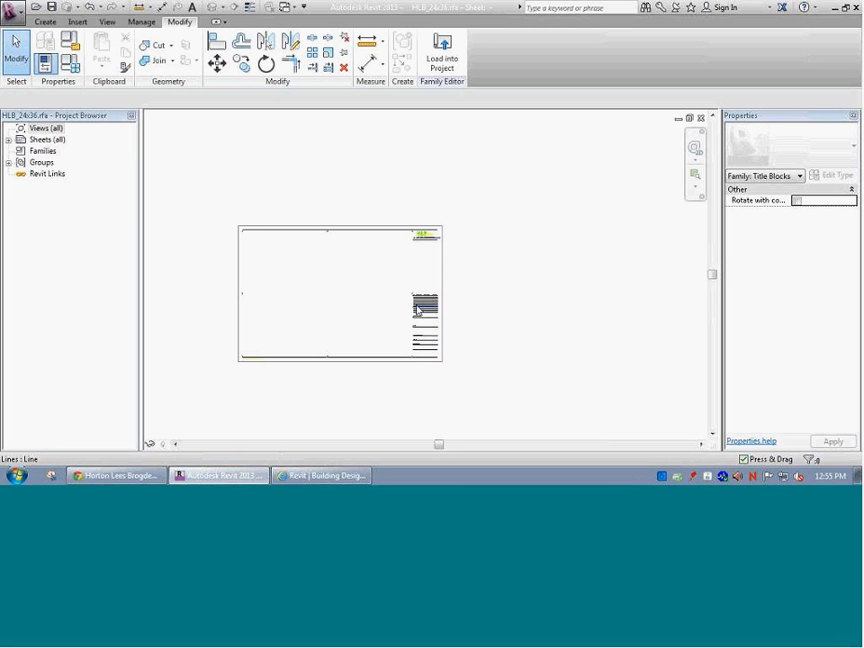
drag(401, 200, 453, 378)
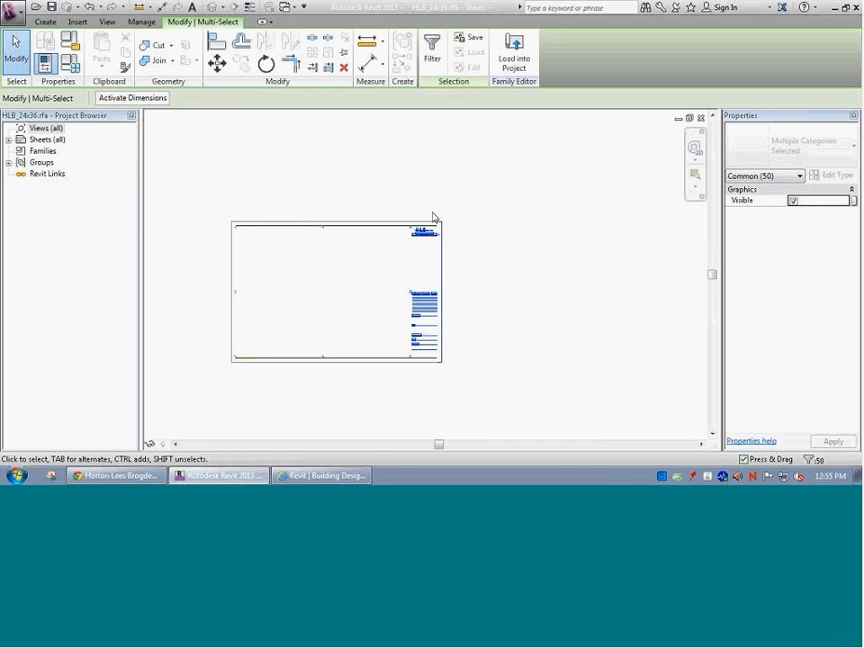
scroll(422, 279, up, 1)
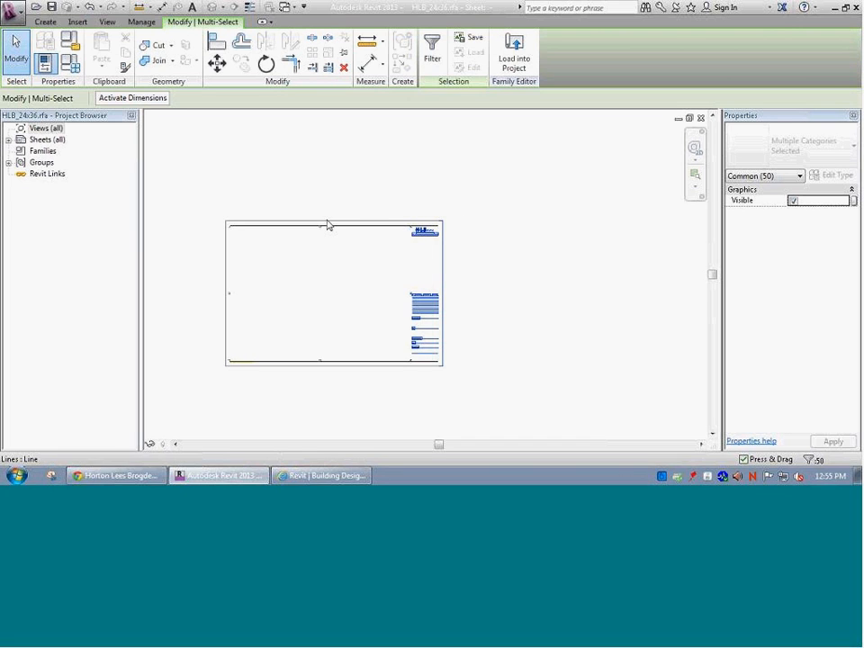
key(Escape)
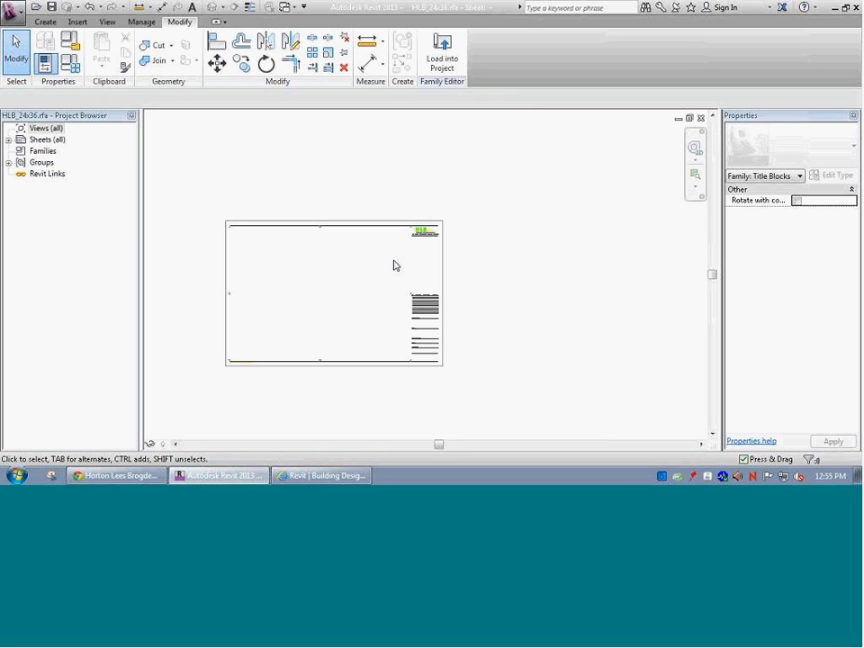
Check the font and text size in the type properties of the yellow file-path note below the sheet's lower border line.
scroll(410, 353, down, 2)
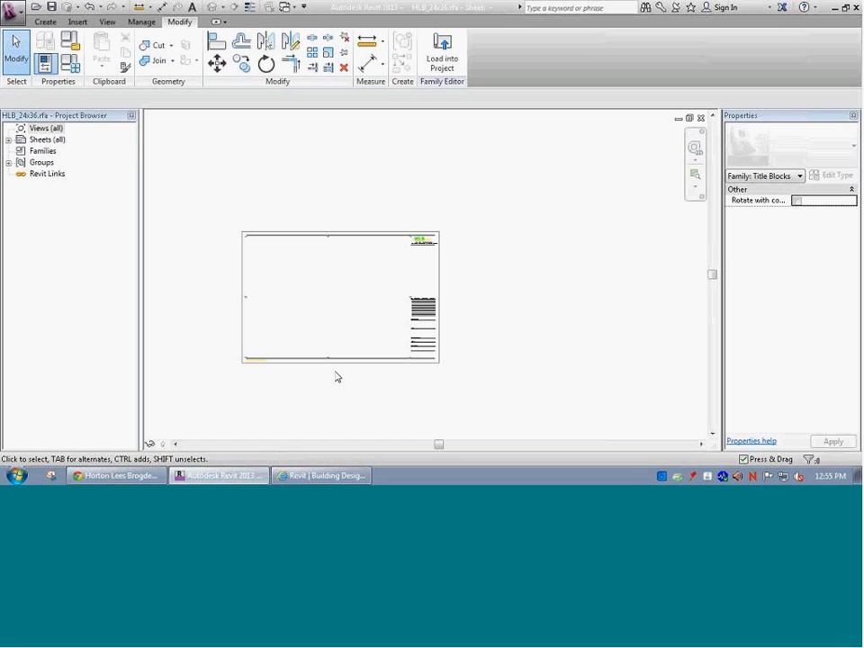
scroll(253, 368, up, 5)
scroll(250, 352, up, 5)
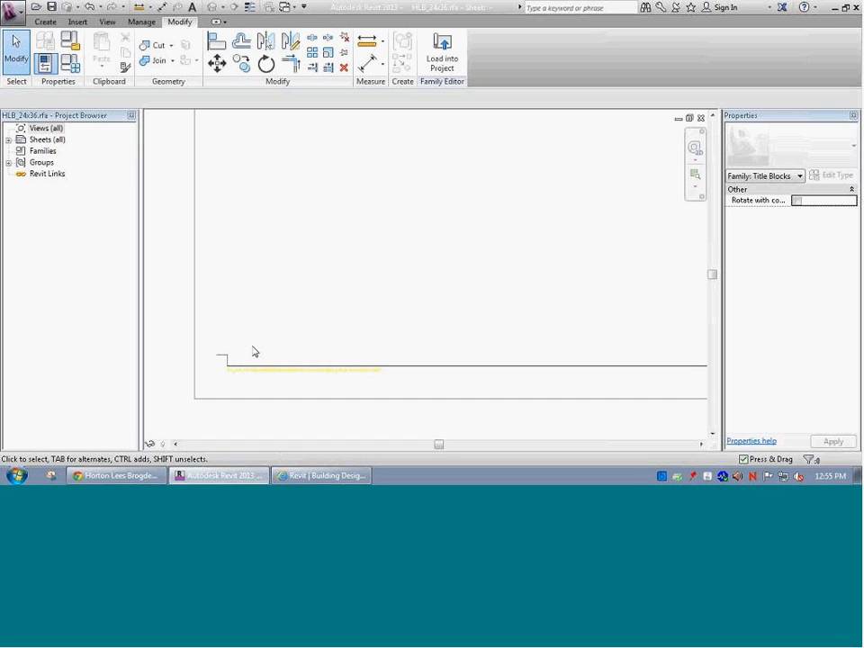
scroll(546, 312, down, 1)
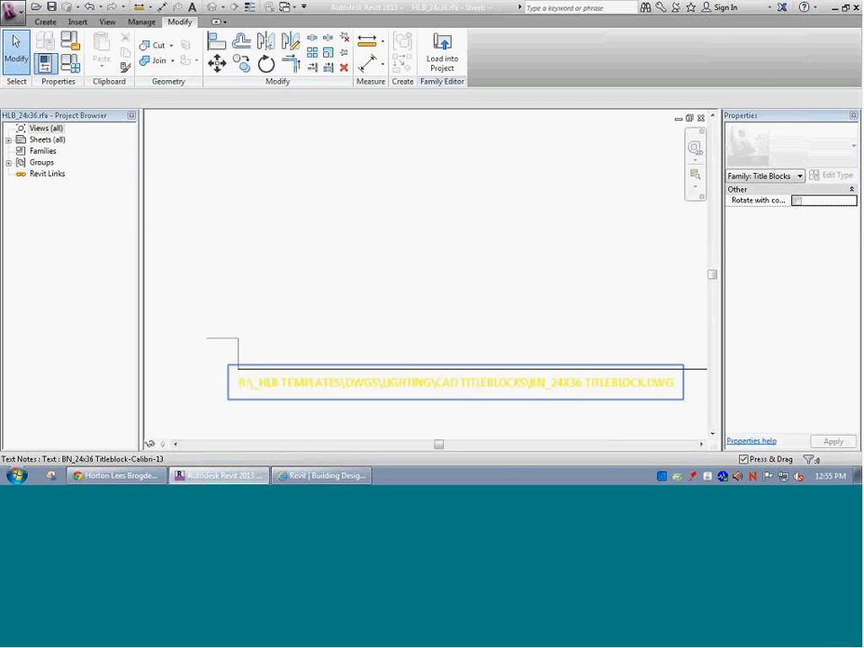
click(459, 386)
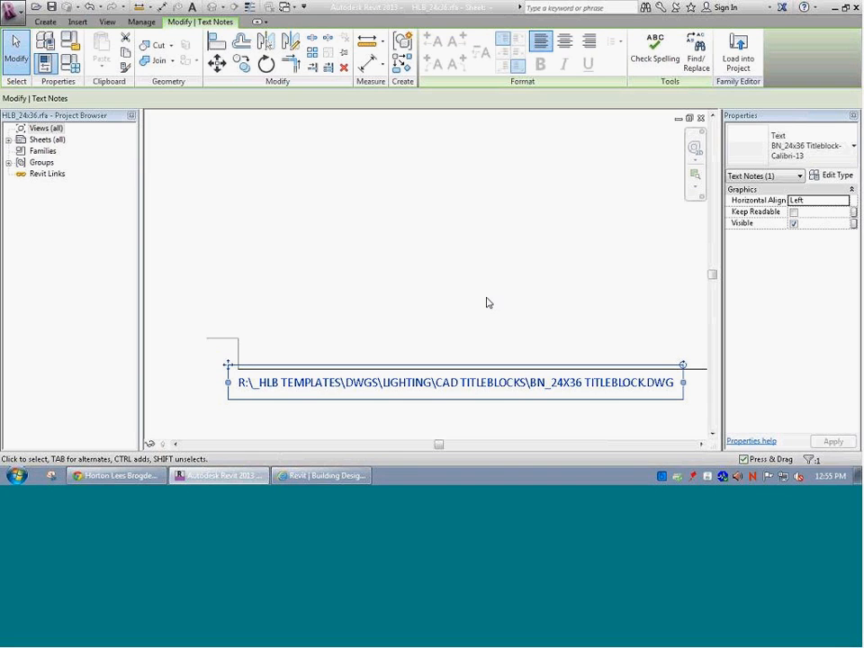
scroll(351, 235, up, 1)
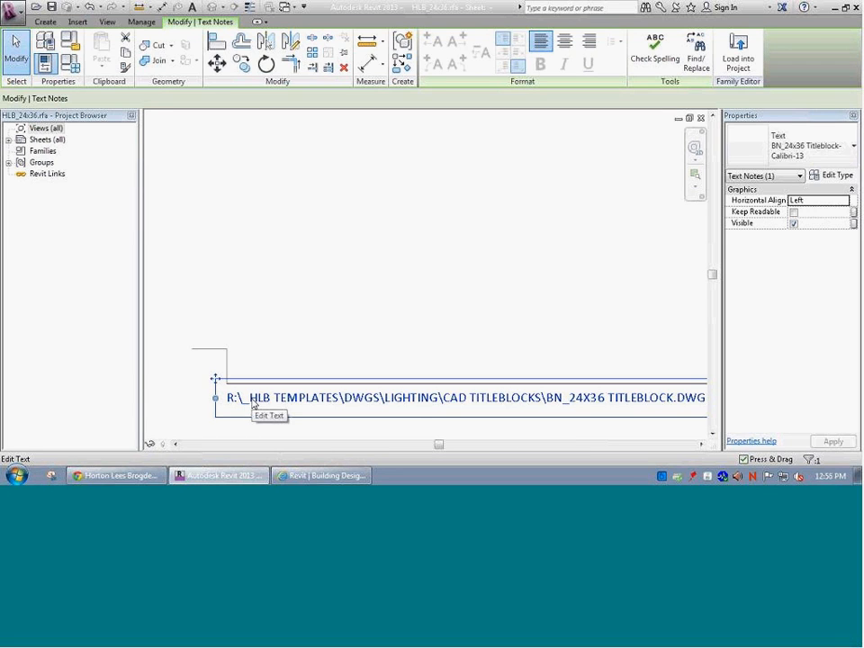
click(339, 349)
scroll(359, 334, down, 3)
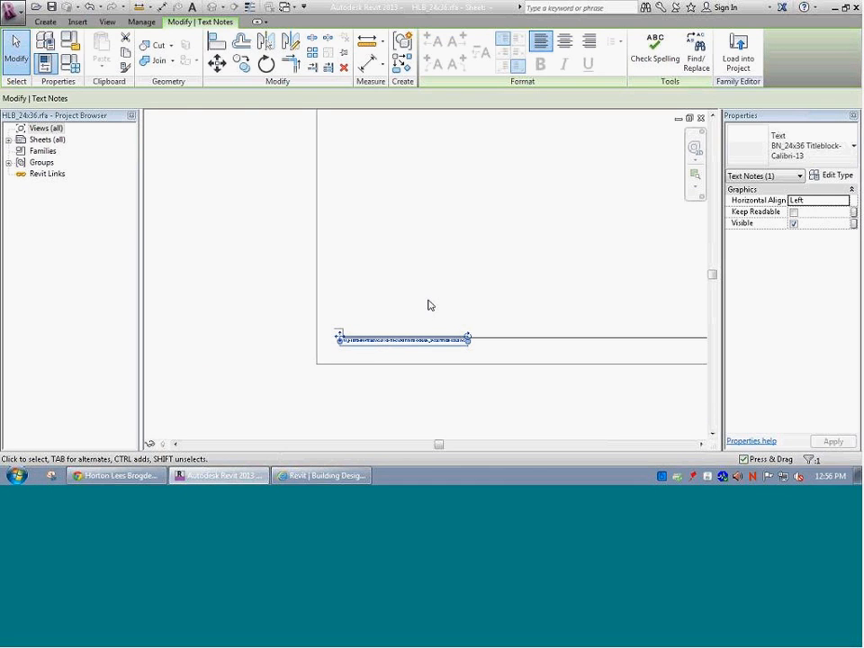
click(849, 182)
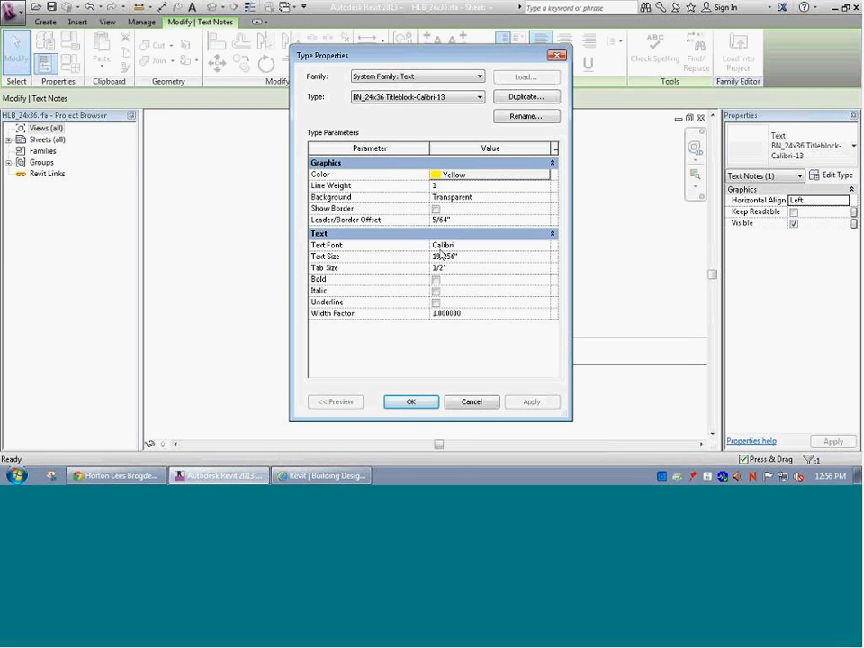
click(467, 256)
click(410, 401)
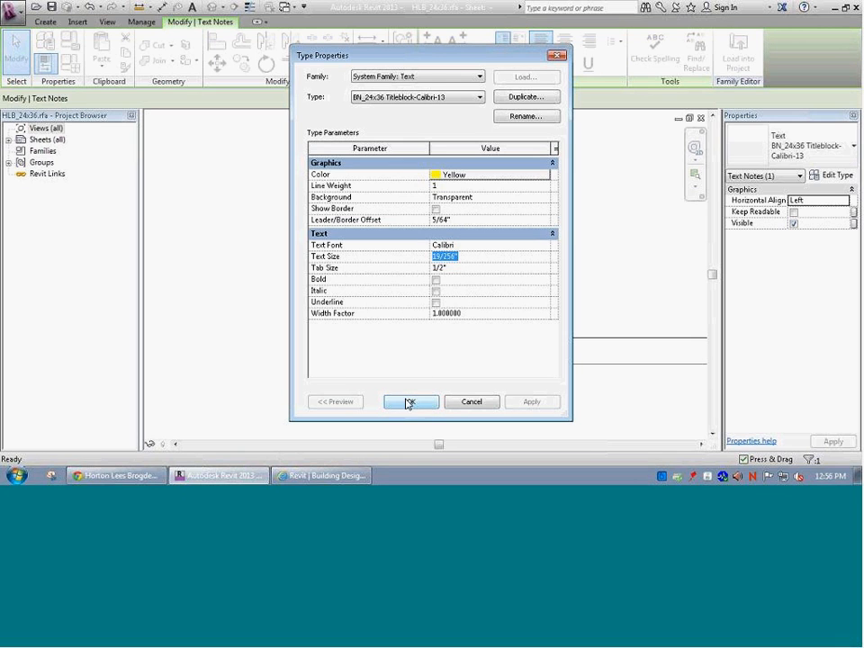
click(288, 326)
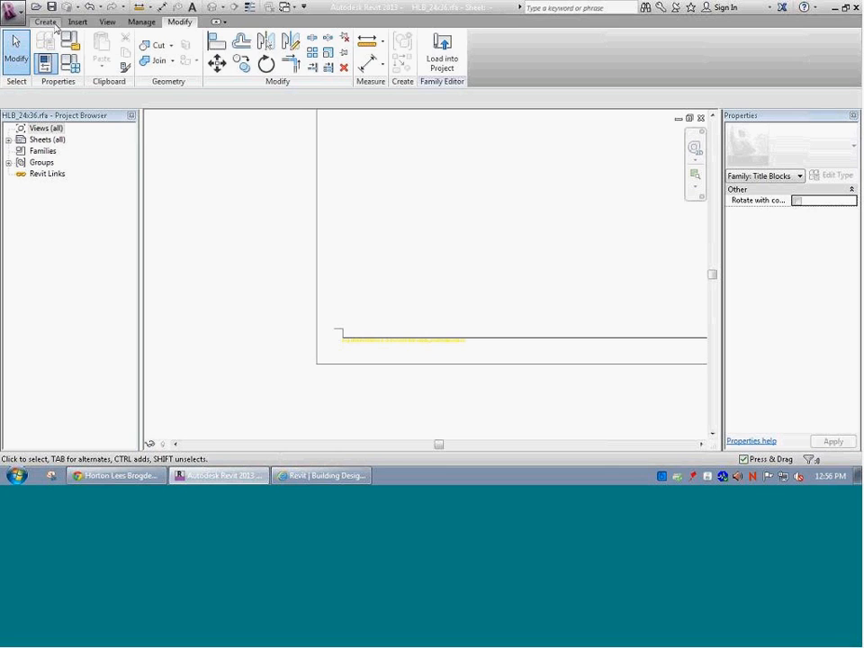
Start a new label and duplicate its Tag 1 type under the name Calibri 19/256".
click(44, 22)
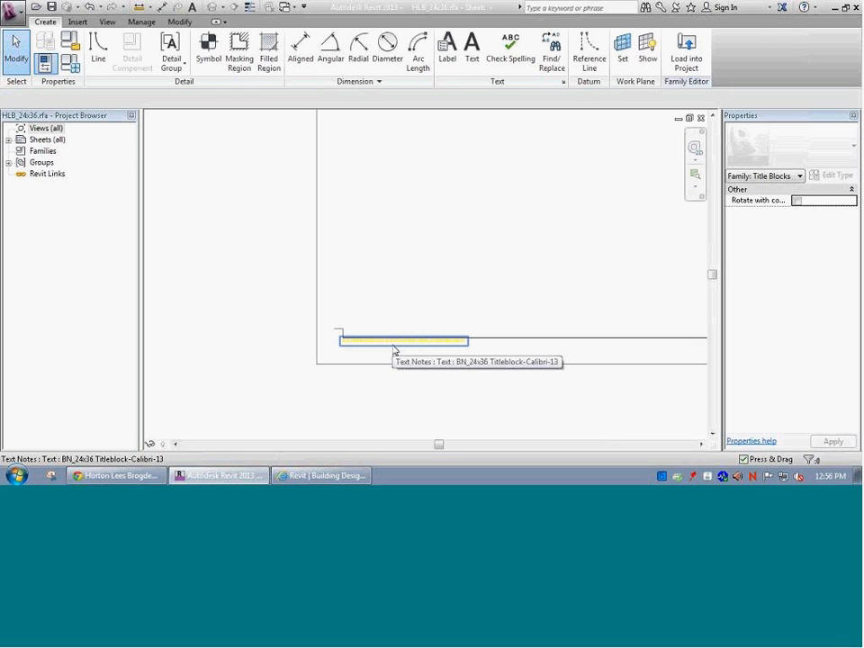
click(447, 52)
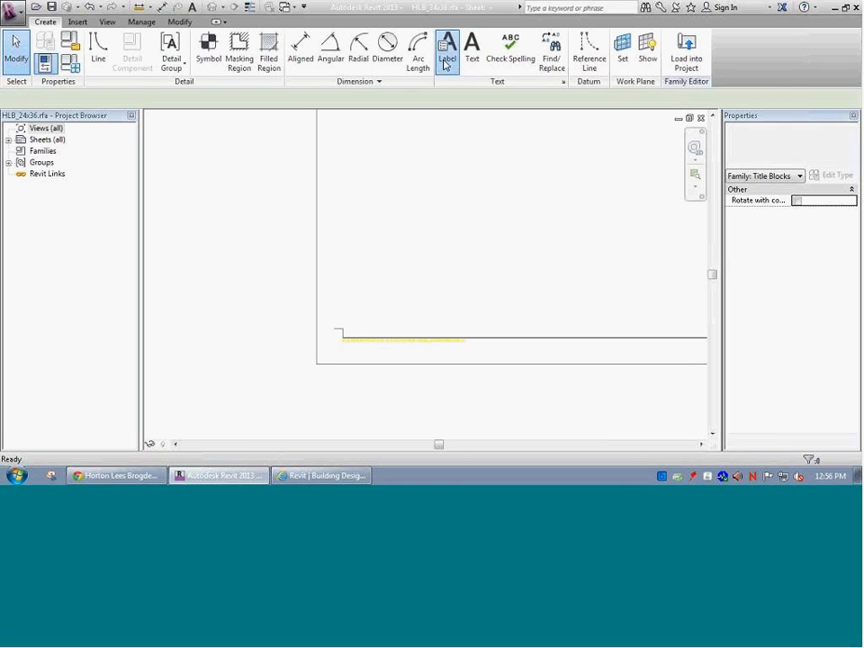
click(799, 154)
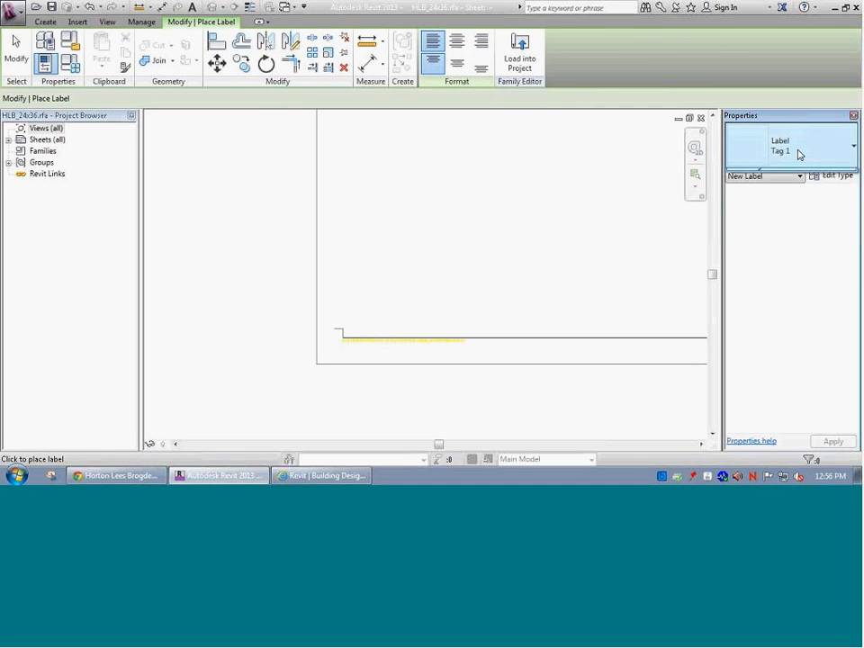
click(798, 153)
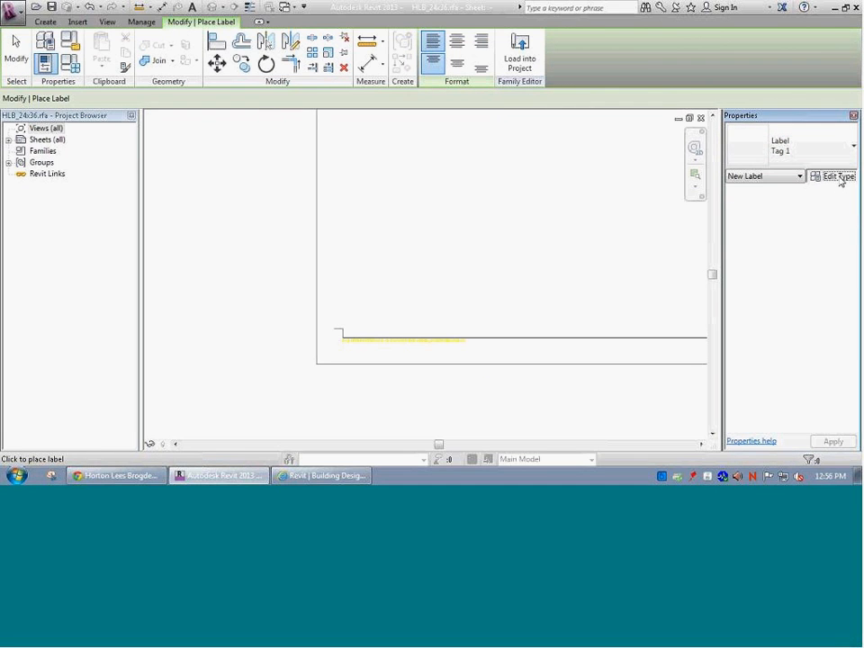
click(837, 177)
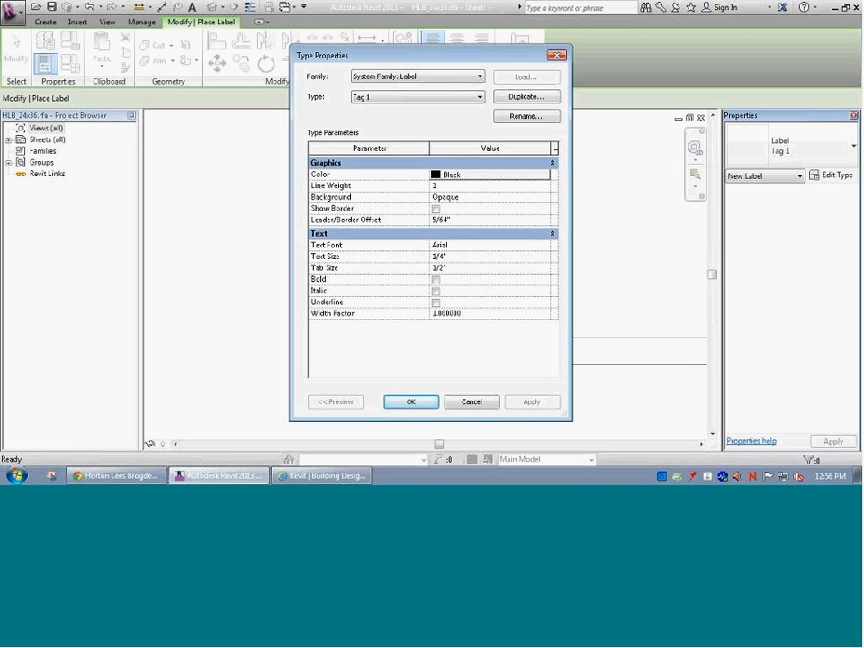
click(526, 96)
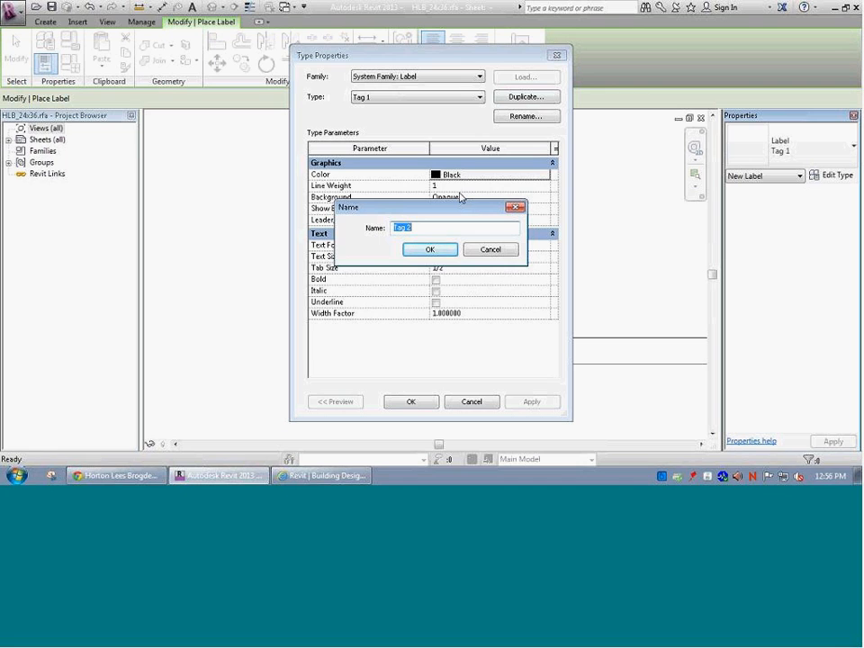
text(Calibri 19/256")
click(430, 251)
Set the new label type's font to Calibri, its text size to 19/256" and its background to Transparent.
click(454, 244)
key(BackSpace)
key(BackSpace)
key(BackSpace)
key(BackSpace)
key(BackSpace)
text(Ca)
key(Tab)
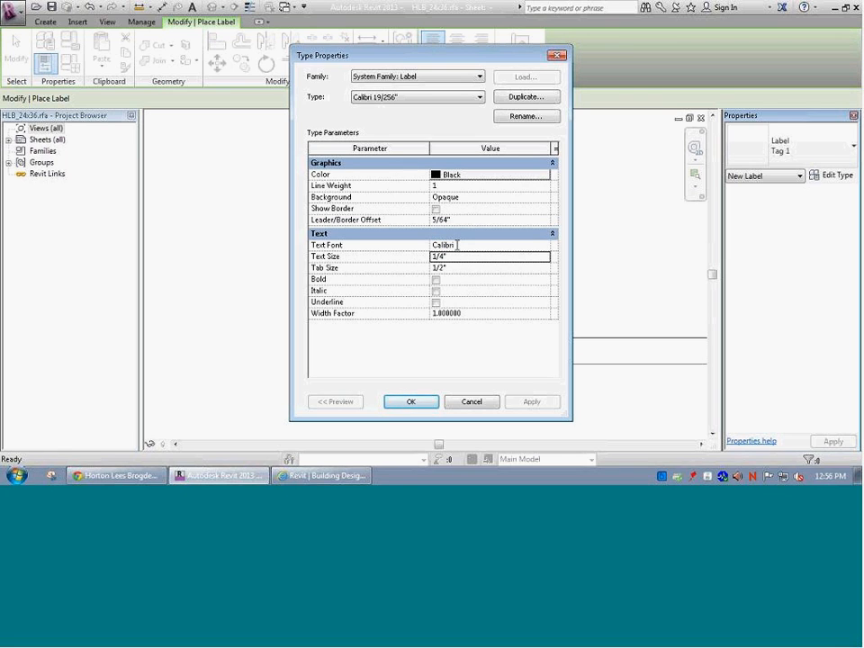
text(/256")
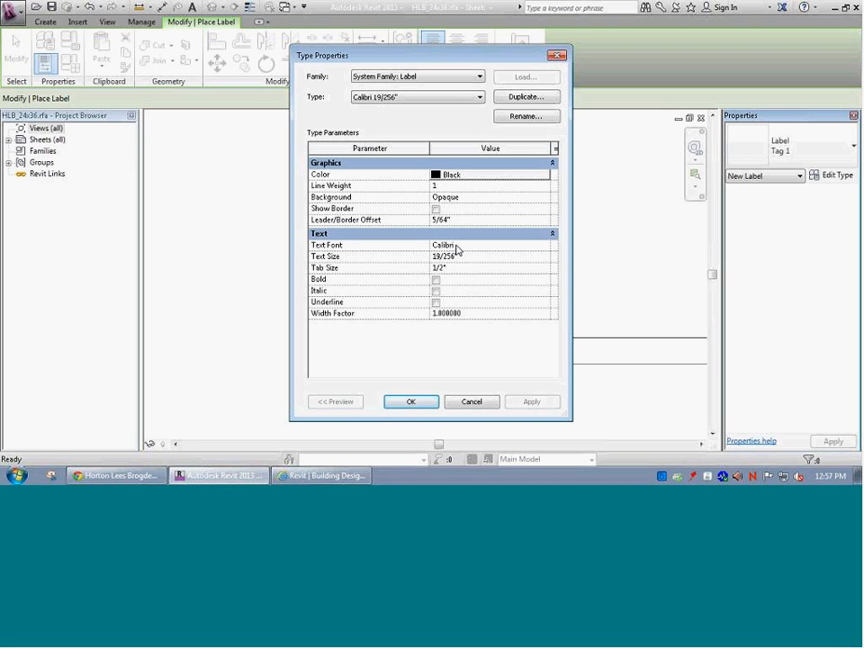
click(449, 269)
click(545, 198)
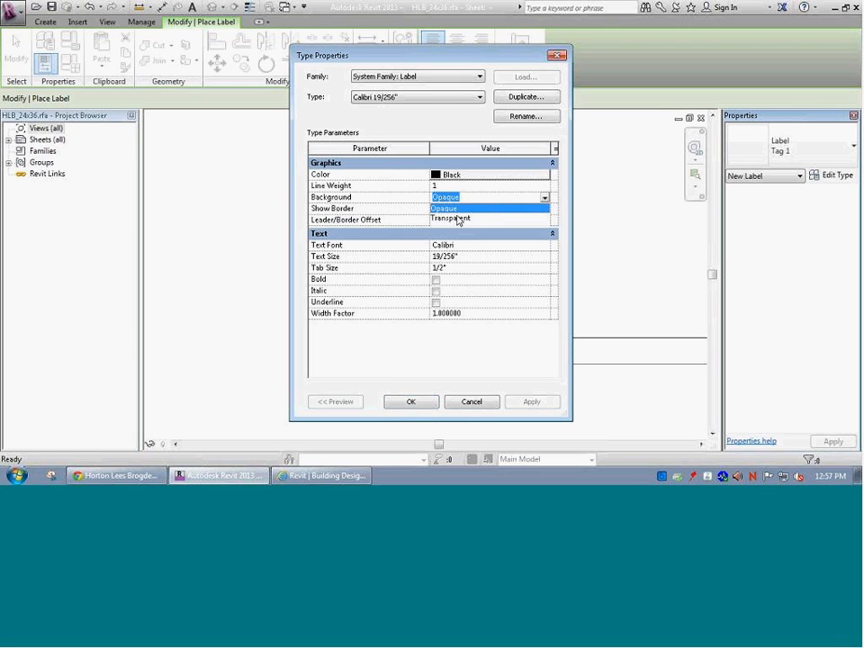
click(460, 218)
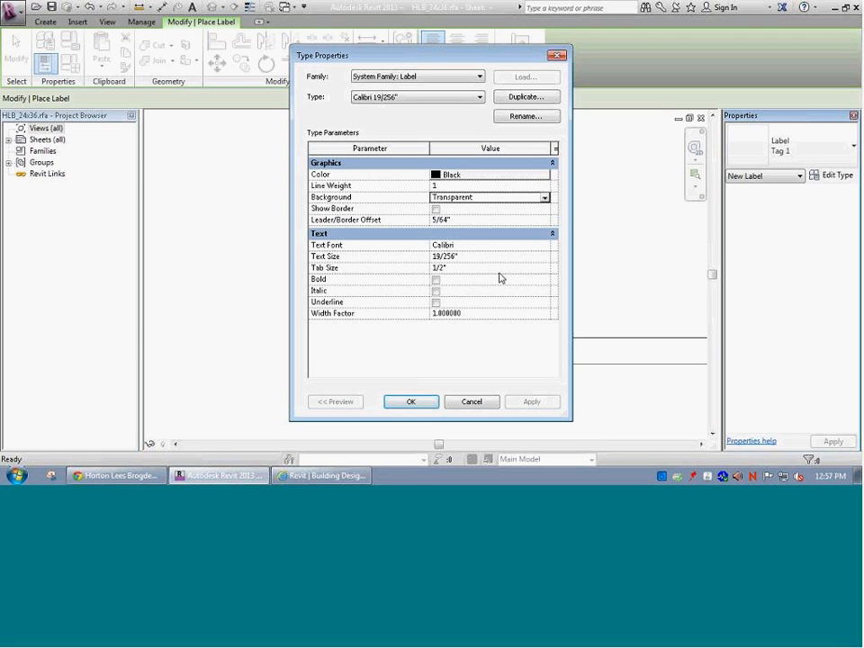
click(413, 402)
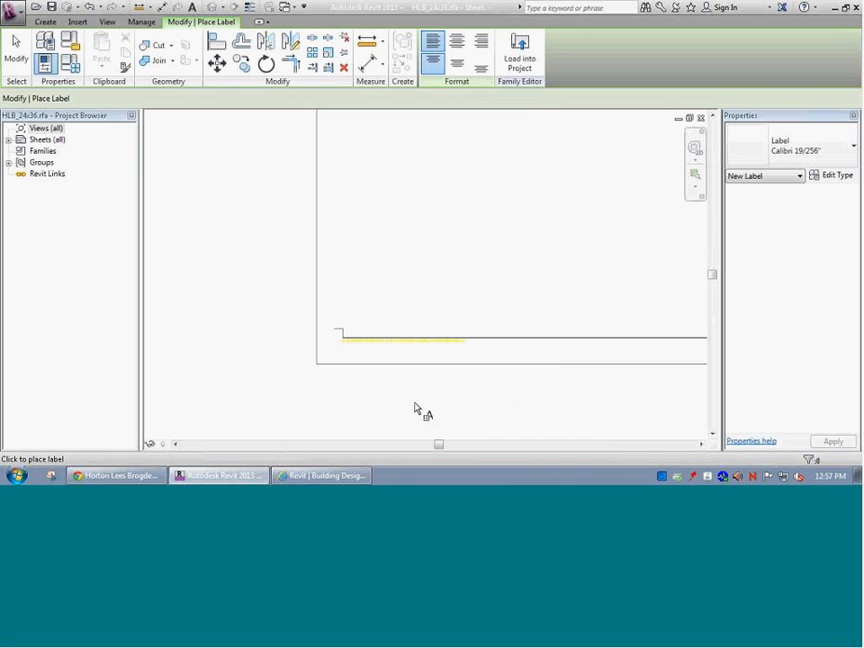
Place a label with the File Path parameter just below the yellow note, aligned with the border's lower-left corner.
click(346, 351)
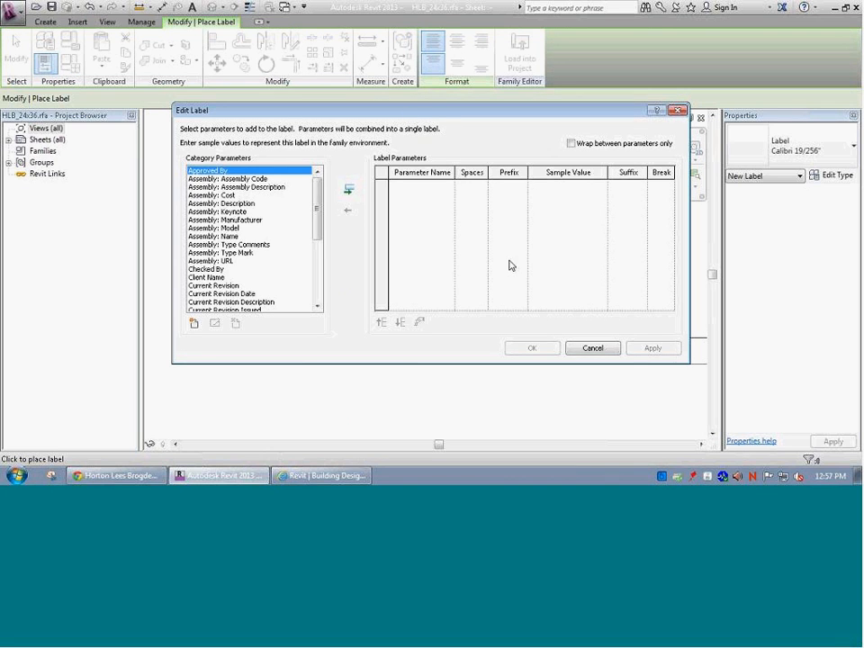
drag(409, 117, 452, 443)
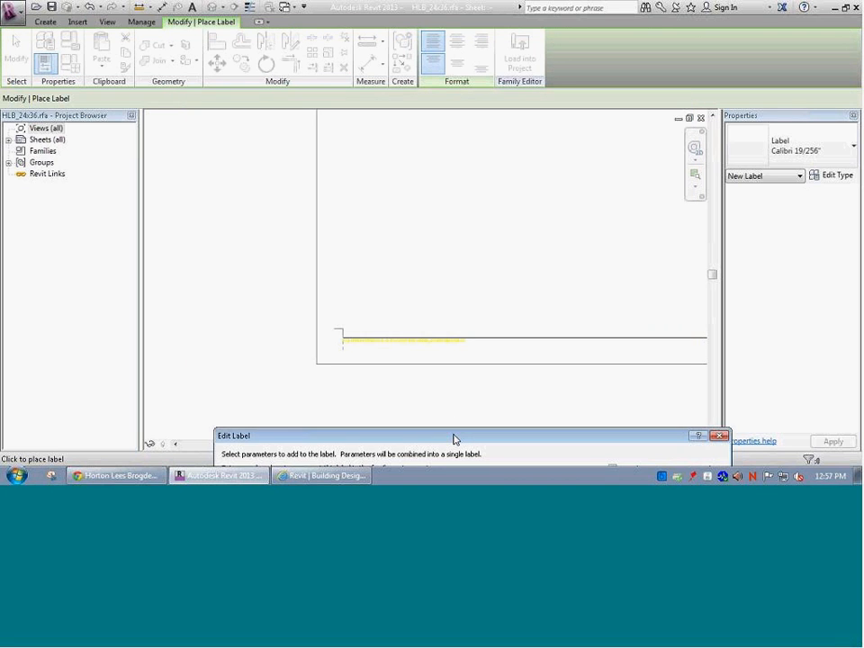
mouse_move(397, 155)
mouse_down()
mouse_move(400, 131)
mouse_move(388, 144)
mouse_up()
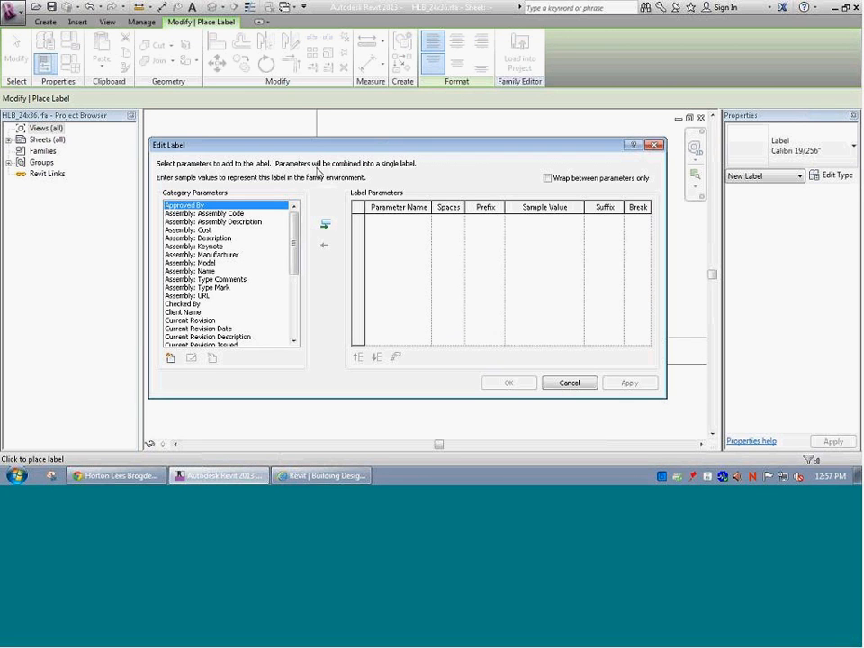
drag(296, 243, 295, 285)
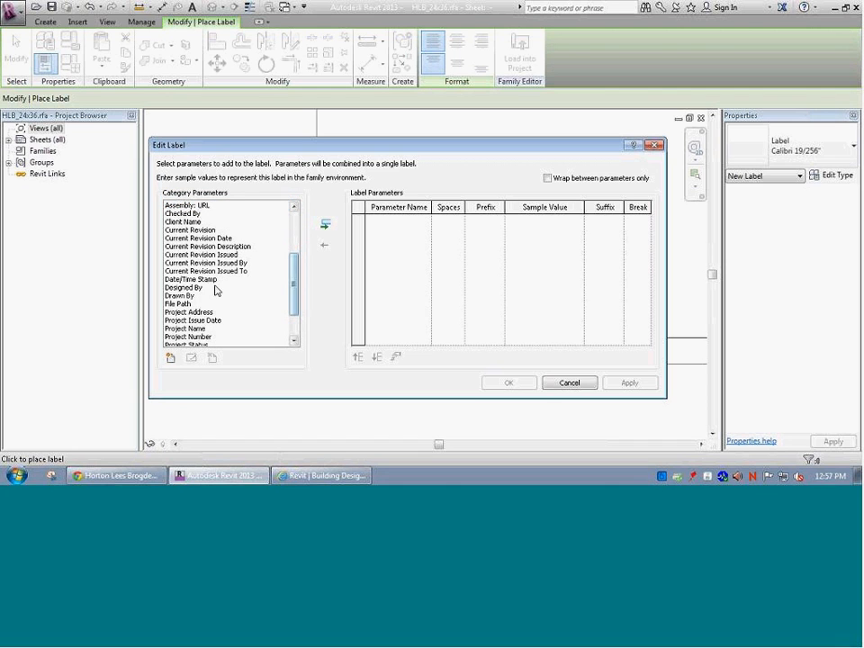
click(233, 279)
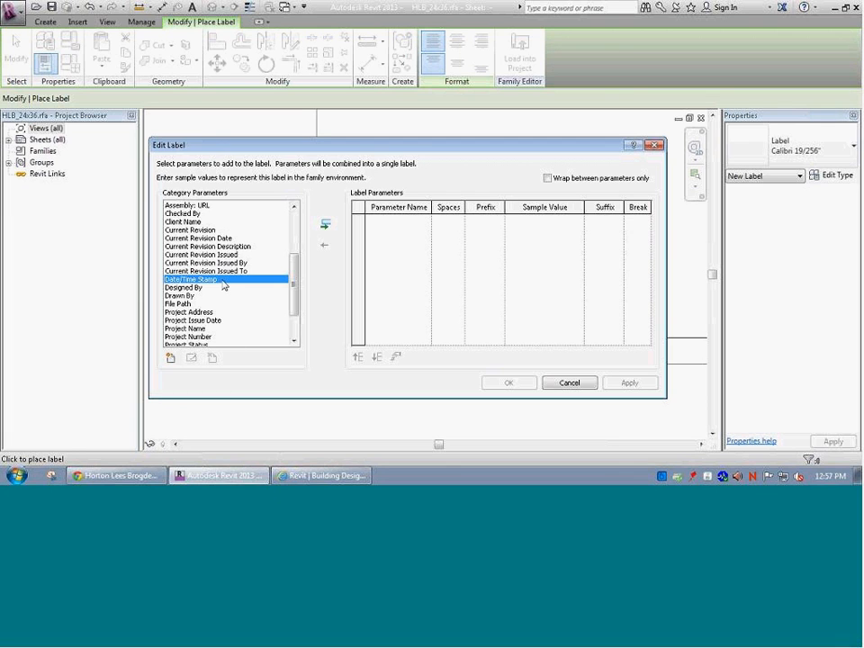
drag(295, 286, 315, 241)
scroll(189, 261, down, 5)
click(182, 247)
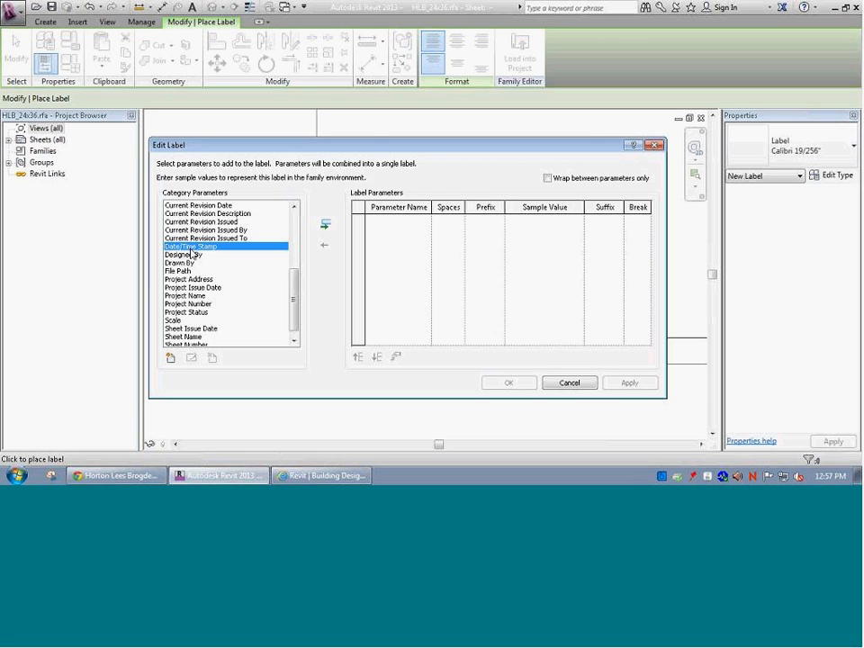
click(183, 278)
click(181, 271)
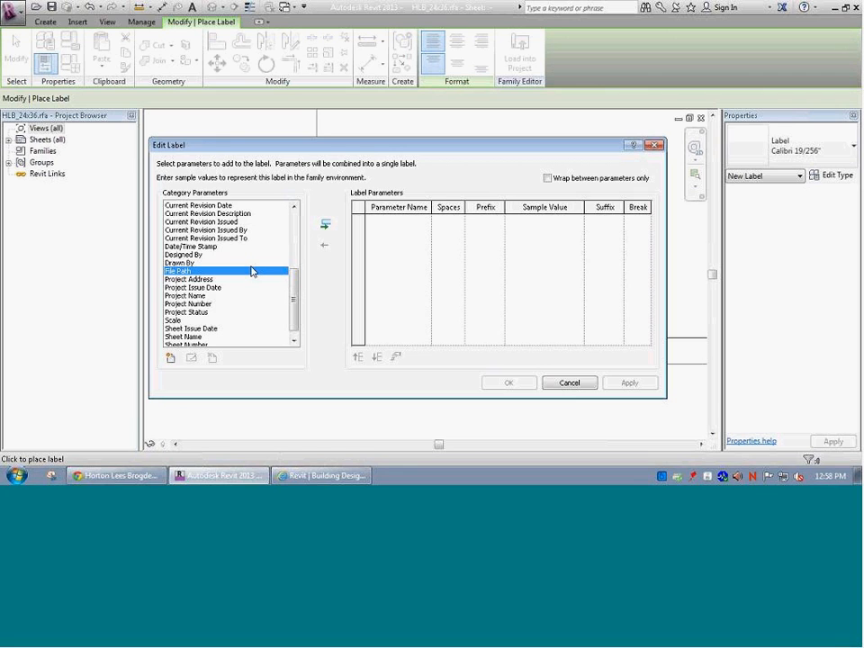
click(326, 226)
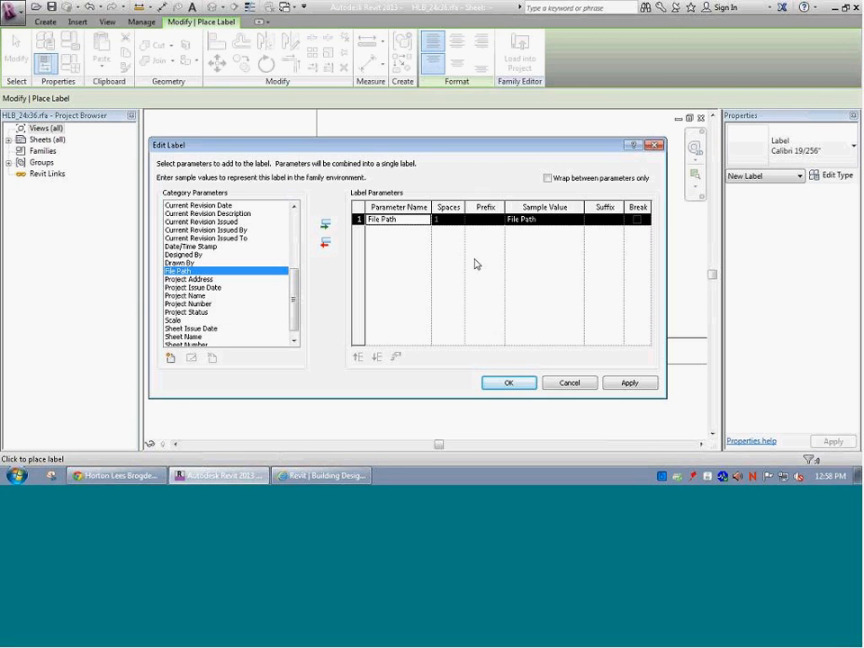
click(508, 384)
click(369, 403)
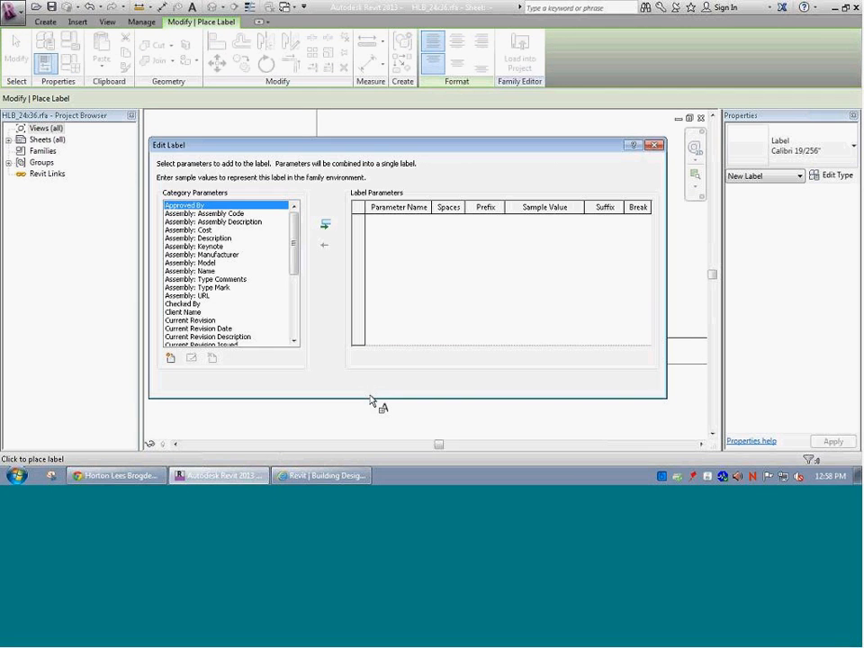
click(556, 385)
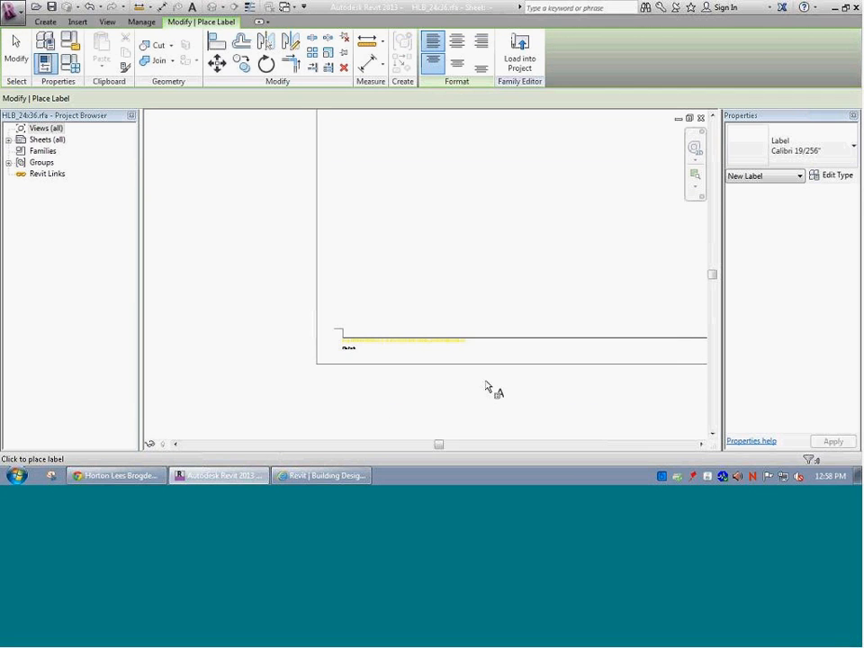
key(Escape)
Move the File Path label up to the yellow note's position under the border line and remove the yellow note.
scroll(378, 357, up, 3)
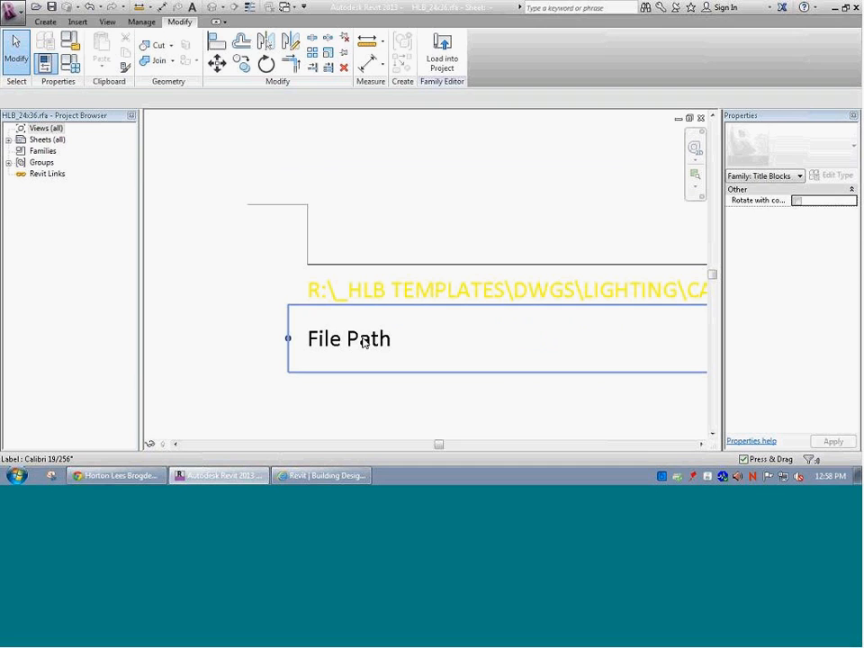
click(364, 342)
click(372, 297)
click(322, 337)
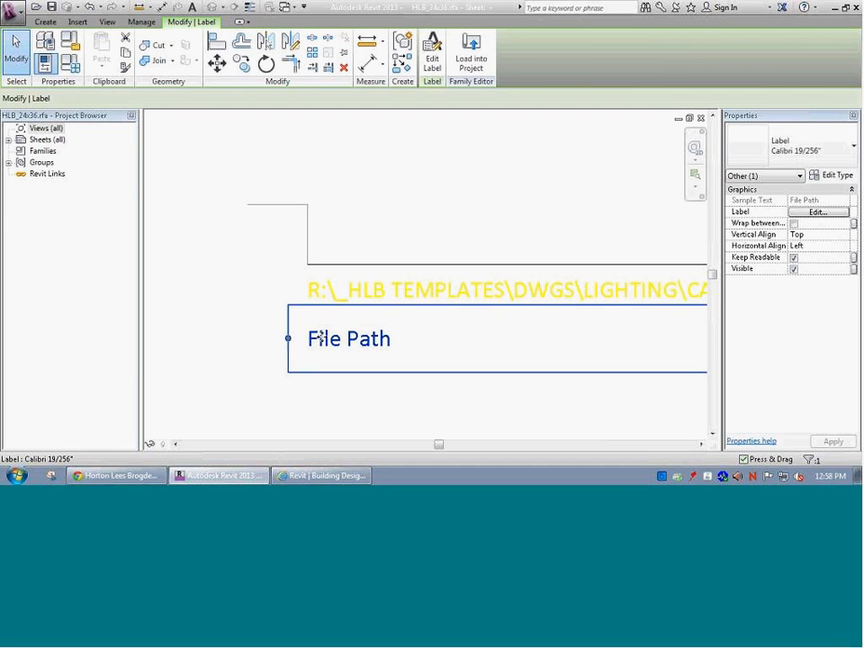
drag(321, 336, 332, 294)
scroll(436, 351, down, 4)
scroll(430, 354, down, 2)
drag(496, 340, 466, 355)
double_click(498, 349)
click(497, 351)
click(434, 350)
drag(460, 341, 553, 340)
click(581, 353)
scroll(581, 354, down, 1)
middle_drag(449, 346, 348, 364)
middle_drag(339, 324, 177, 405)
scroll(450, 317, down, 1)
scroll(176, 406, up, 1)
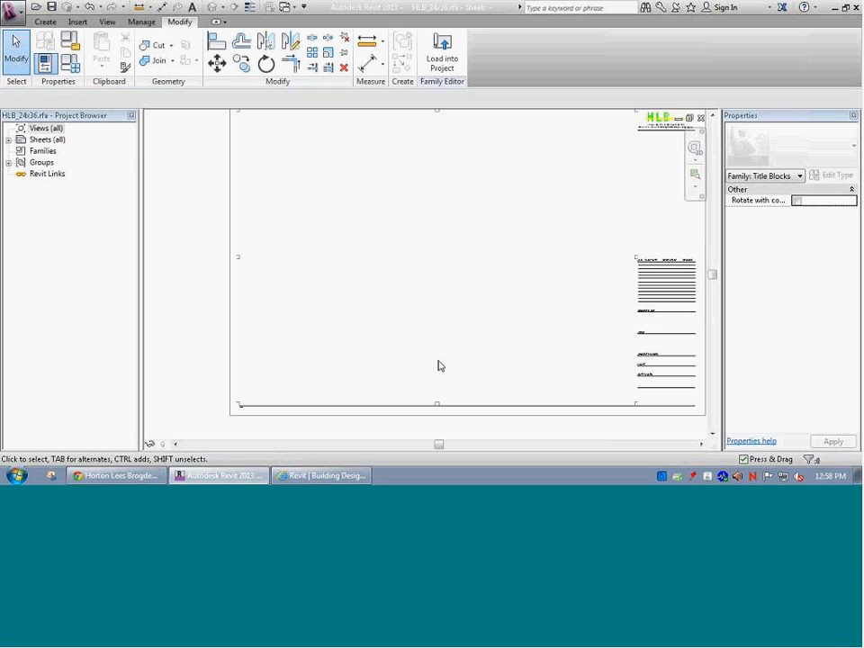
scroll(427, 364, down, 1)
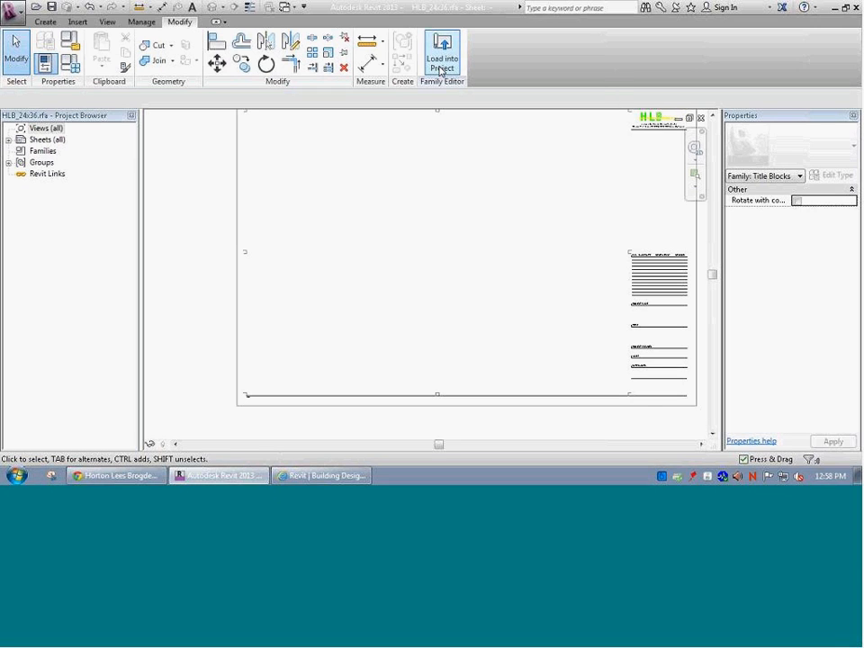
Create a new project from the Architectural Template and save it on the Desktop as Project1.
click(16, 27)
mouse_move(63, 49)
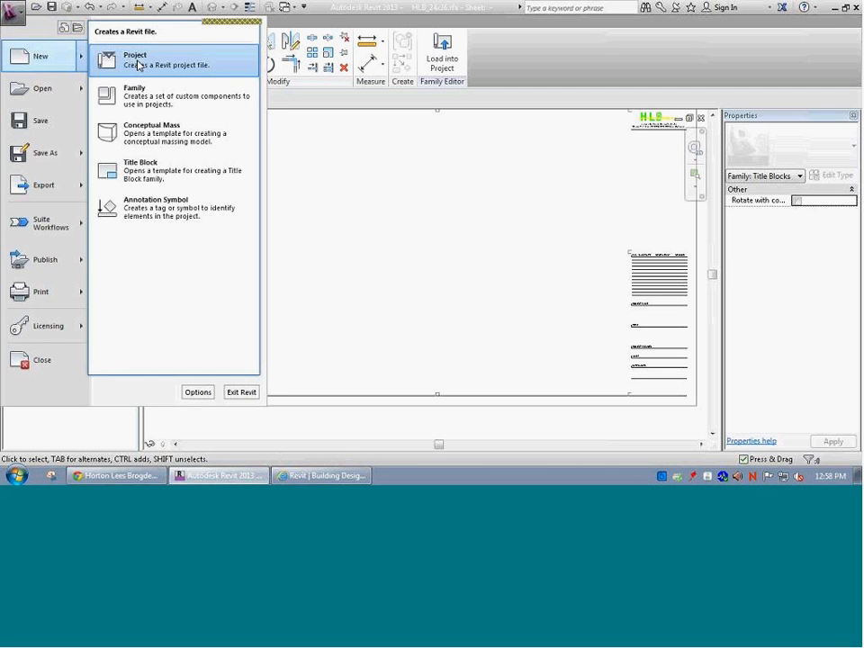
click(138, 63)
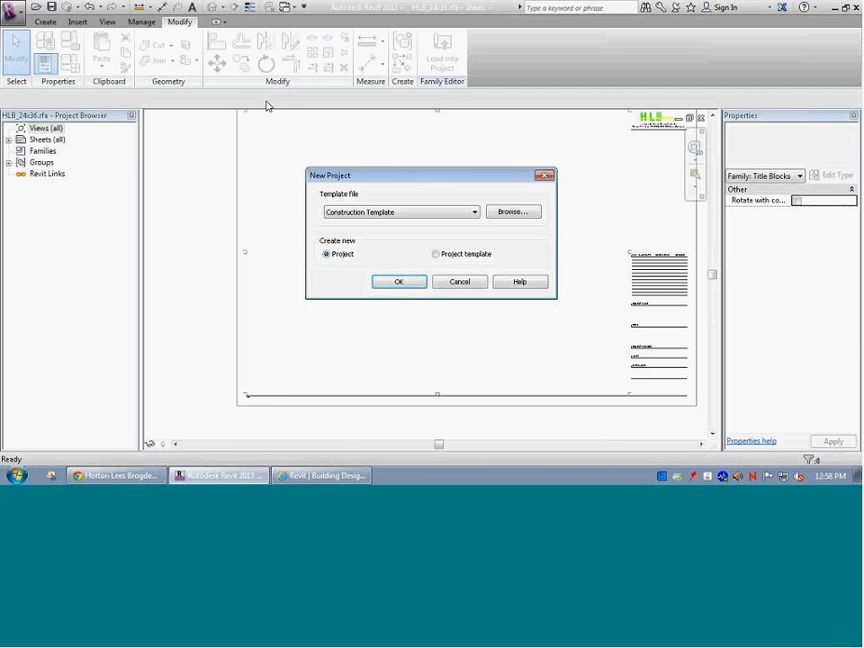
click(352, 210)
click(330, 240)
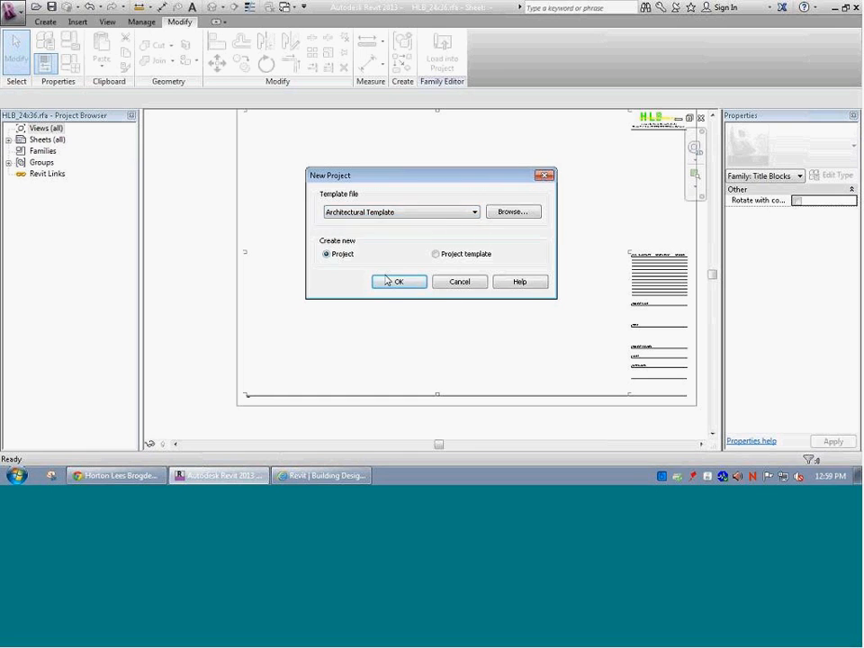
click(388, 281)
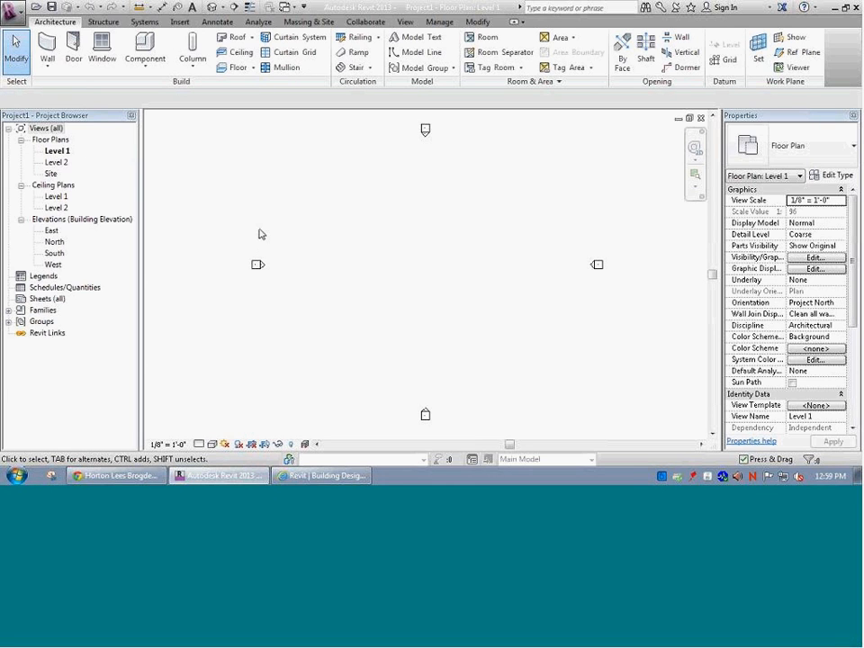
click(36, 6)
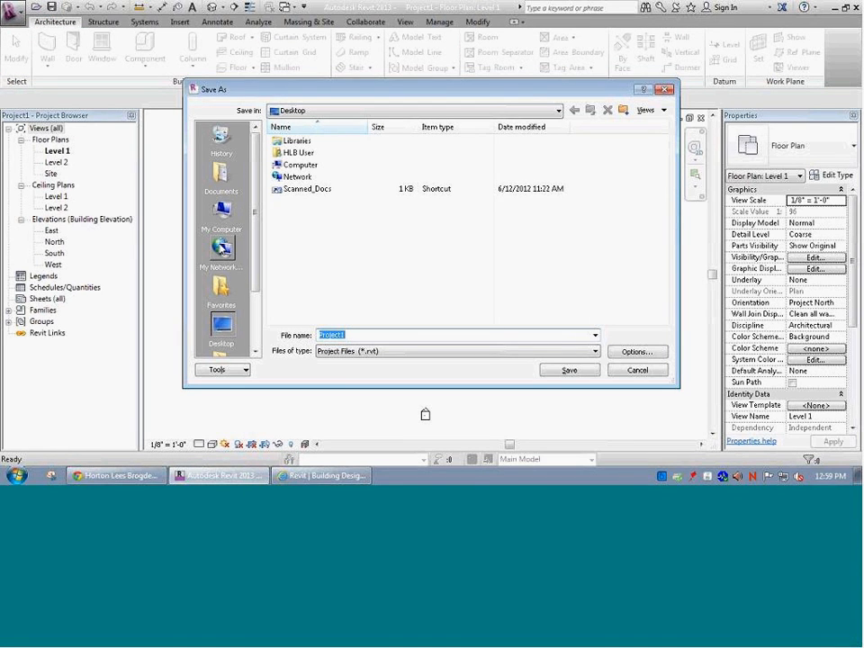
click(569, 370)
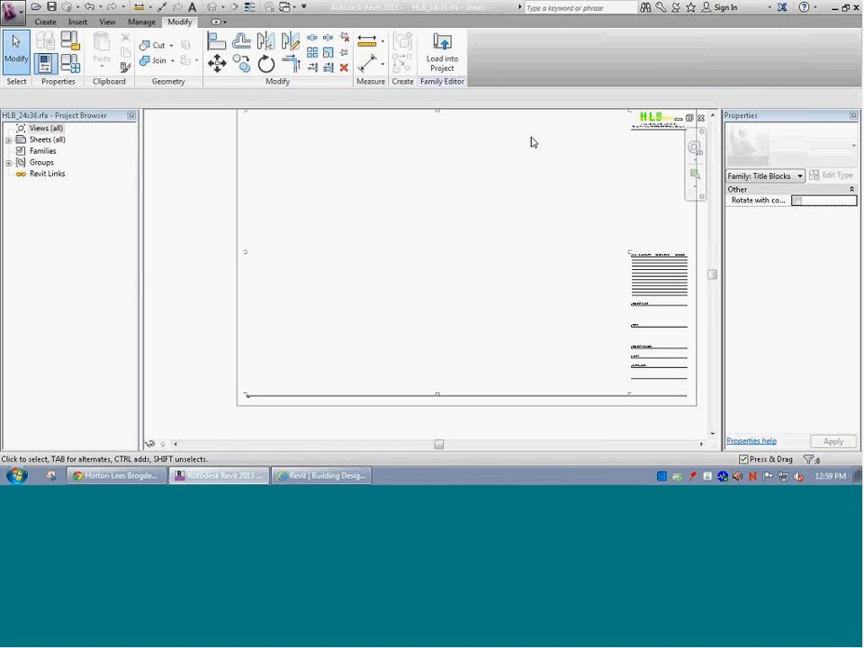
Load the title block family into Project1 and create a new sheet that uses the HLB_24x36 title block.
click(455, 60)
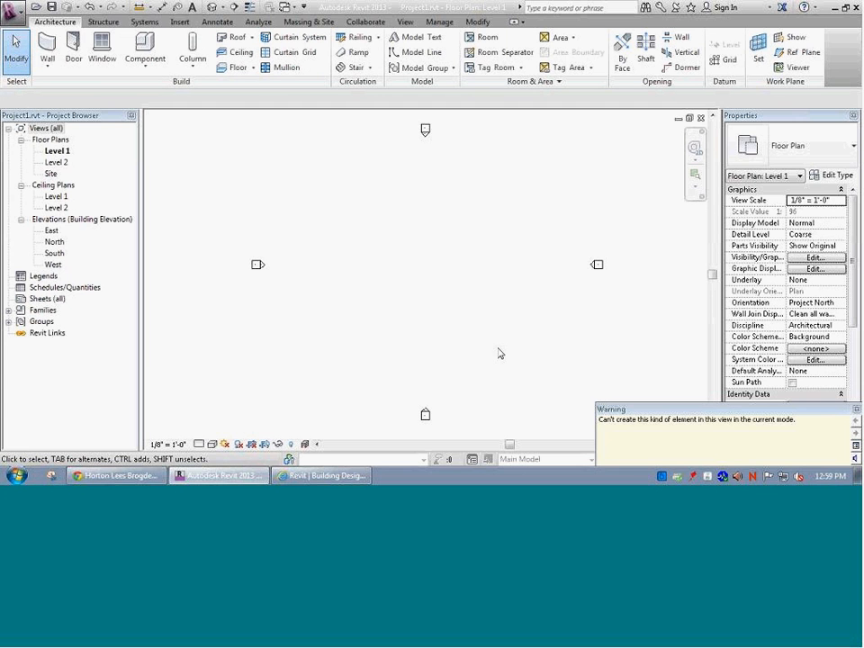
click(37, 298)
right_click(40, 298)
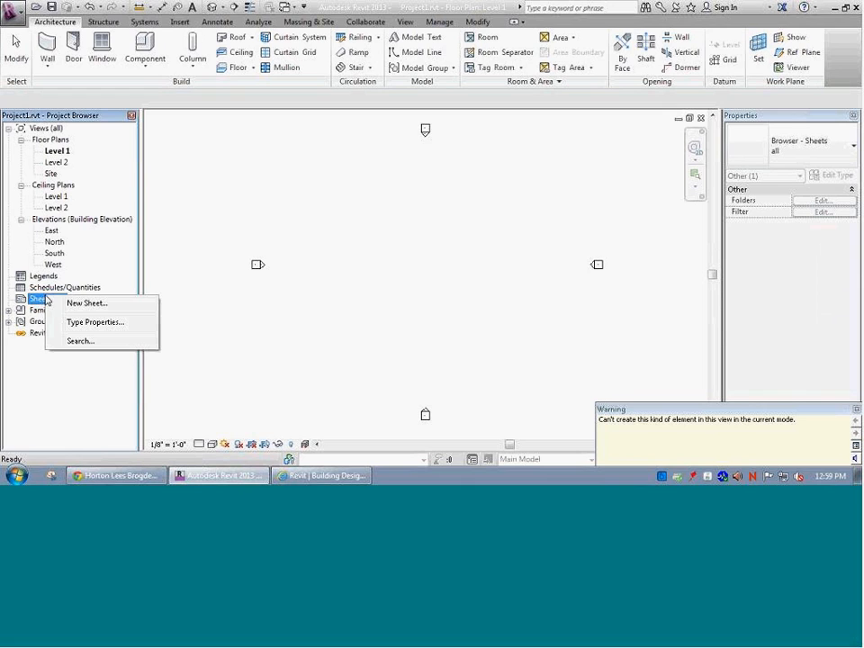
click(70, 305)
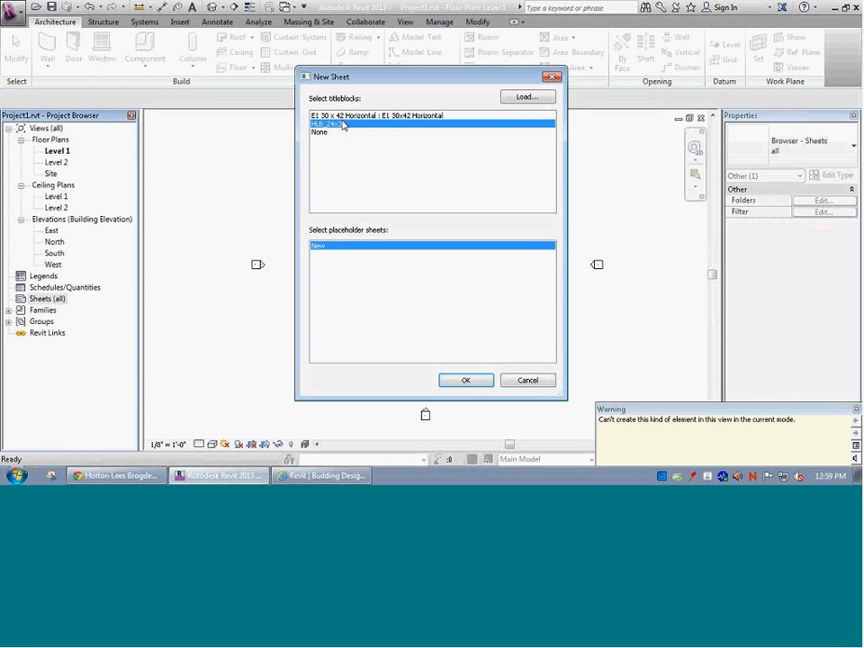
click(456, 384)
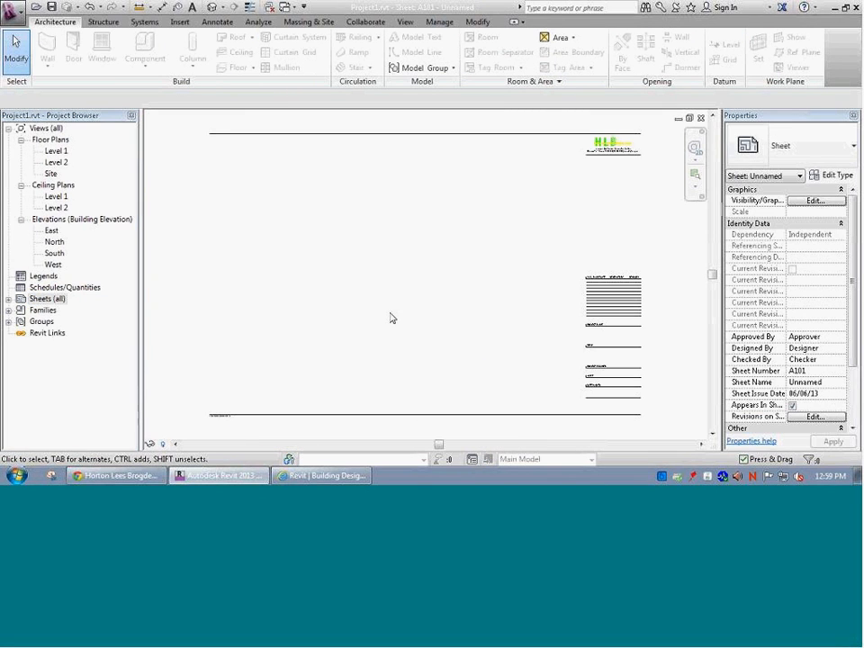
Examine the file path text under the lower border line of the new sheet.
scroll(220, 432, up, 5)
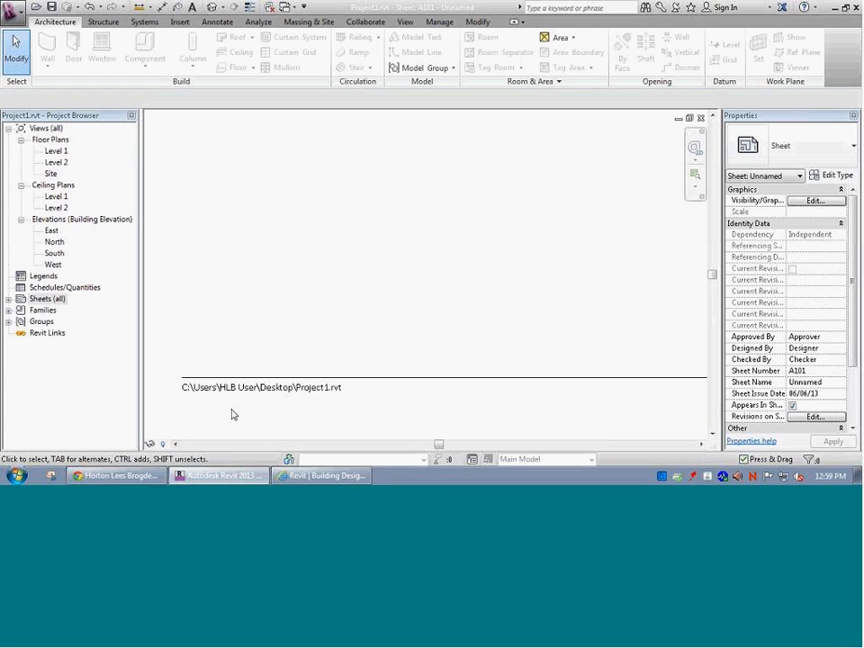
scroll(232, 414, up, 3)
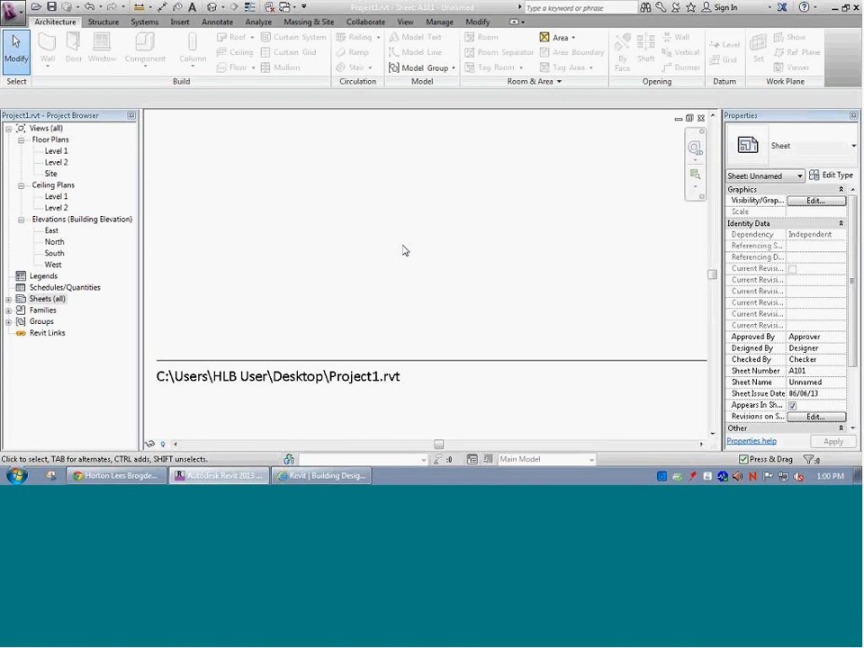
key(z)
key(a)
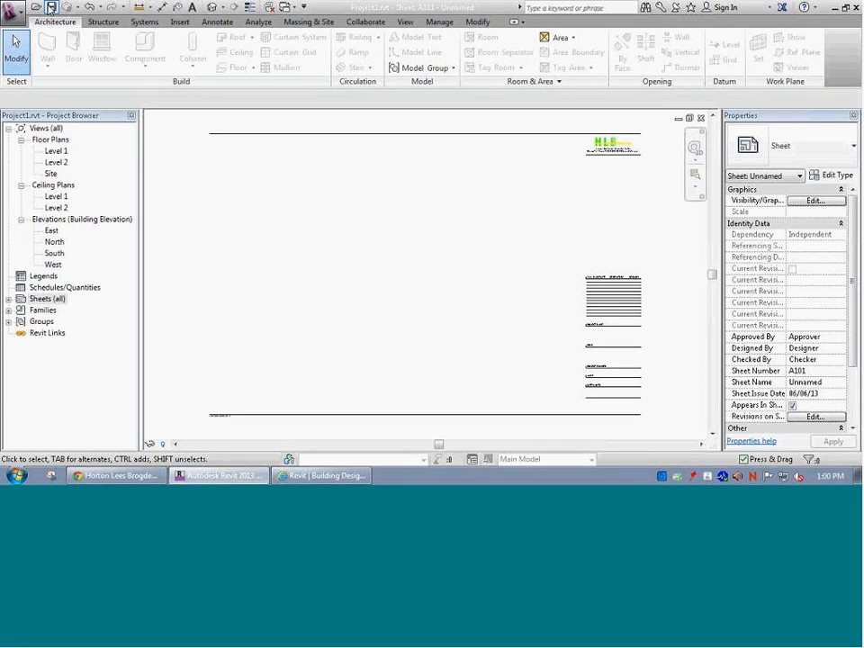
Save the project and close its Level 1 floor plan view to get back to the title block family.
click(51, 7)
key(ctrl+Tab)
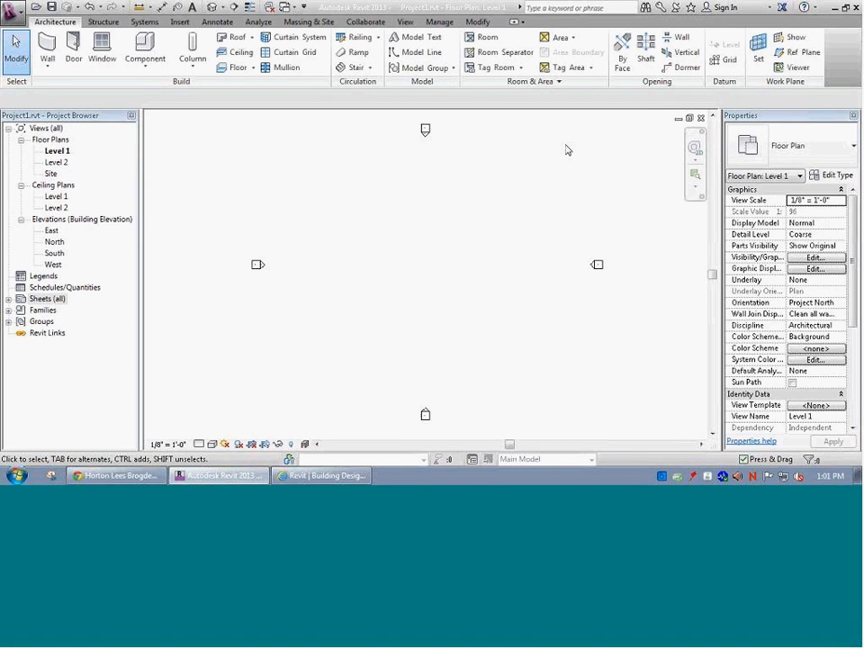
click(703, 119)
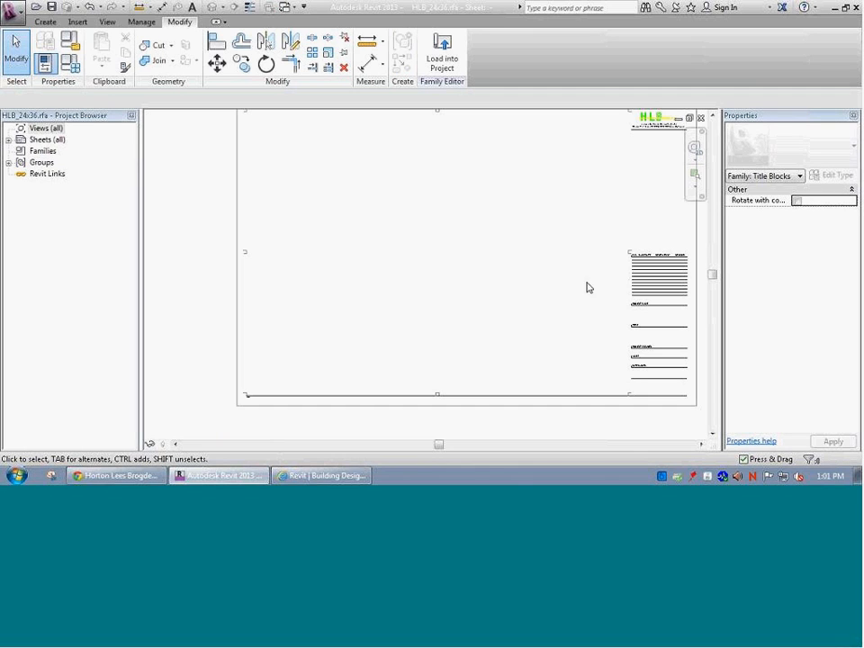
Examine the PROJECT NUMBER, SCALE and DATE ISSUED text in the title block and the type properties of the PROJECT NUMBER note.
key(z)
key(a)
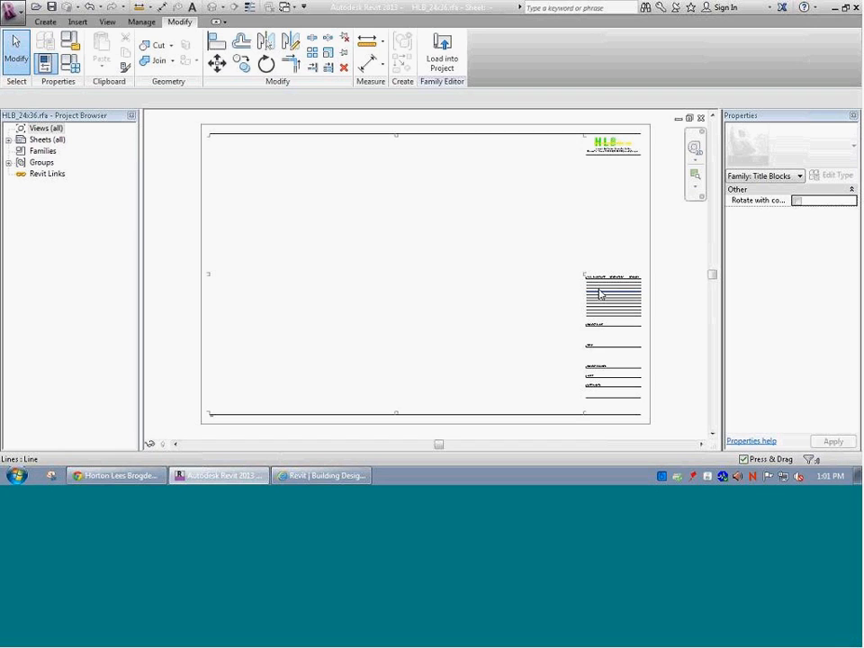
key(z)
key(r)
drag(573, 354, 658, 412)
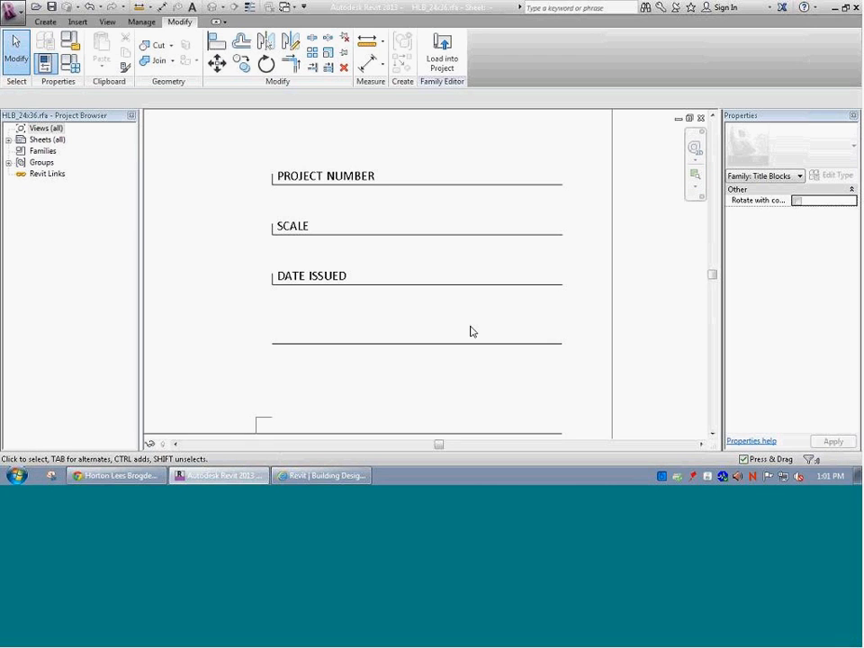
click(339, 284)
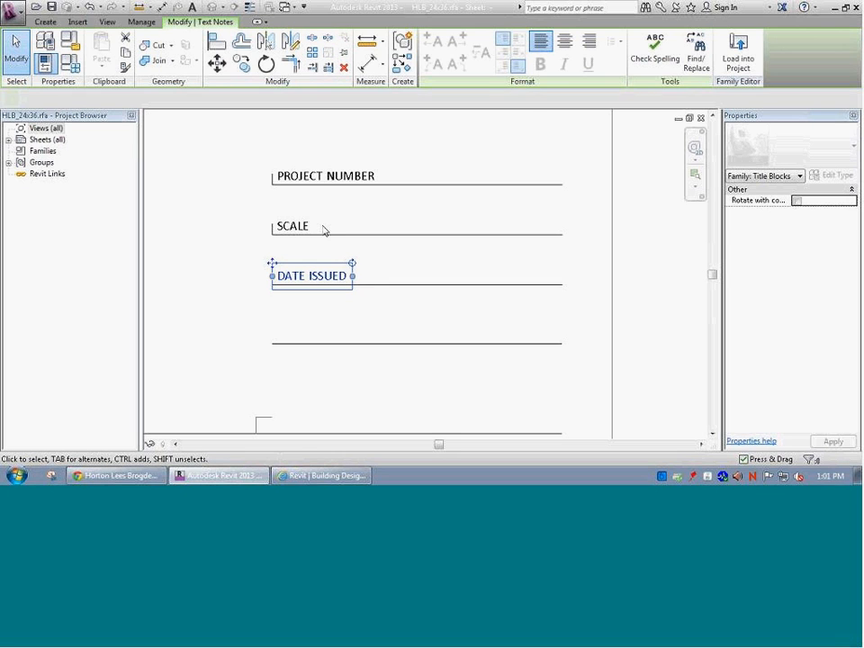
click(406, 181)
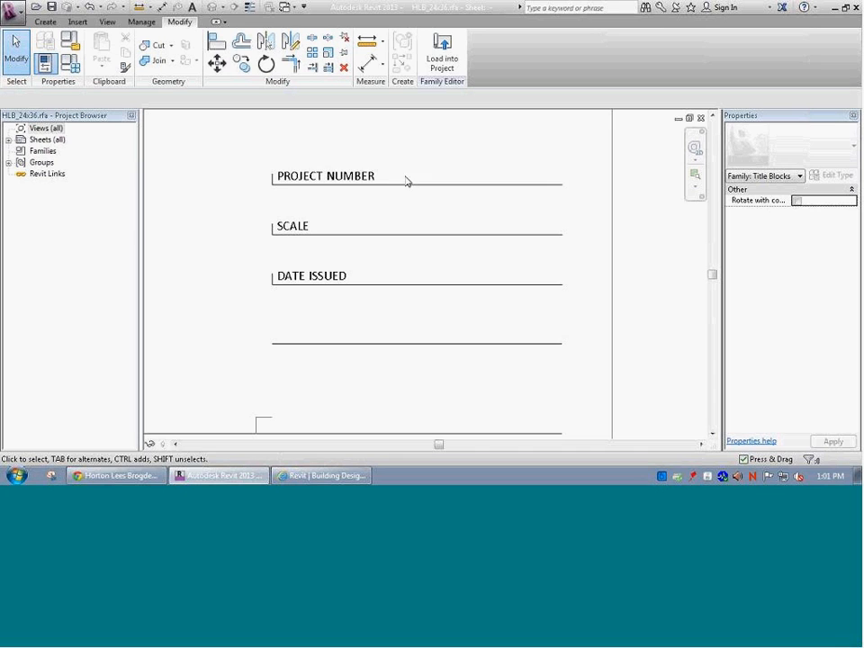
click(366, 179)
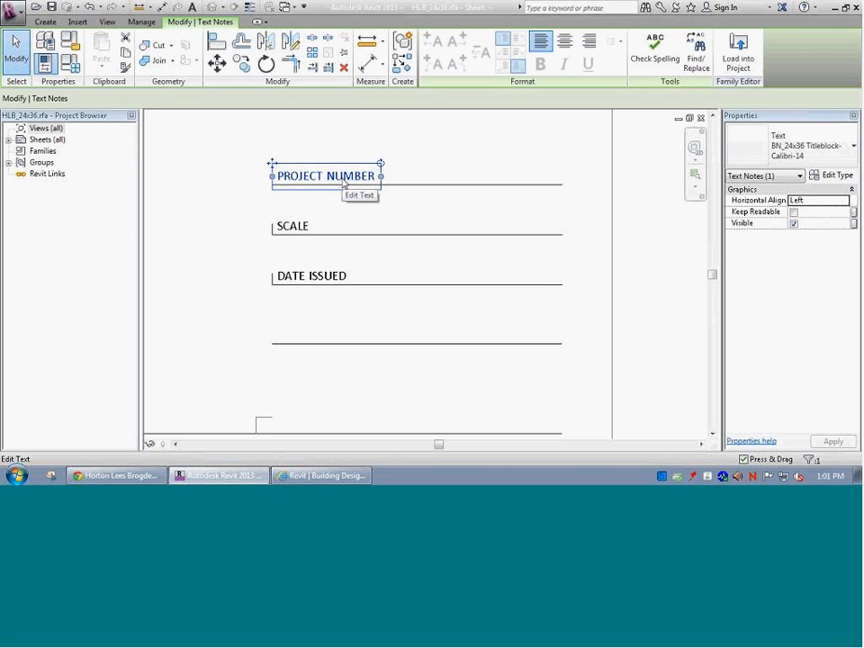
click(343, 184)
click(352, 211)
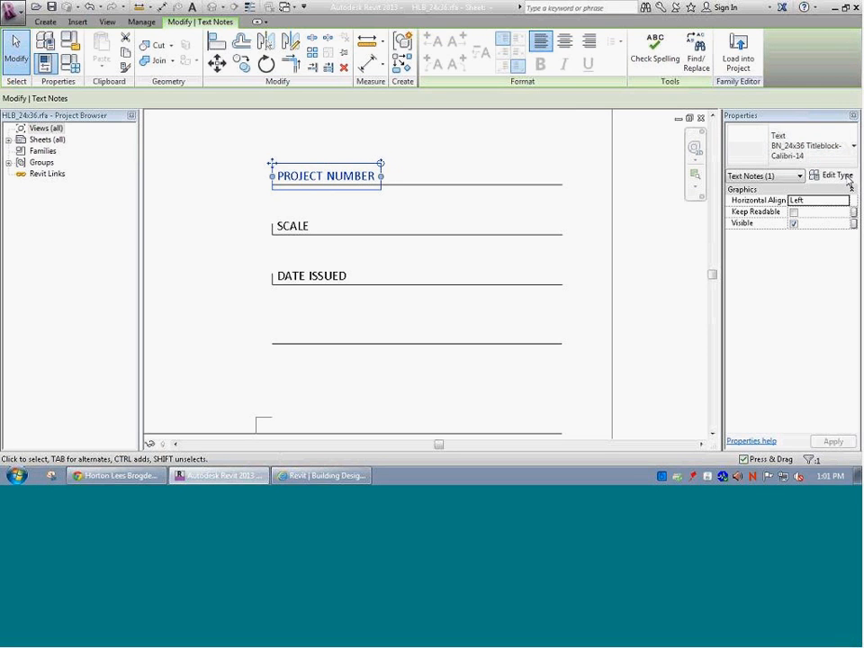
click(846, 179)
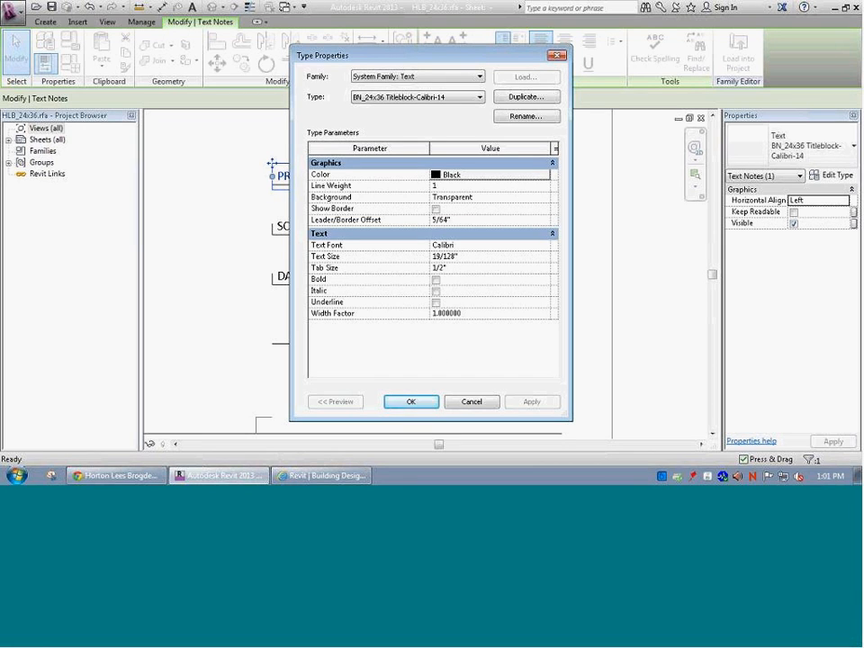
click(469, 402)
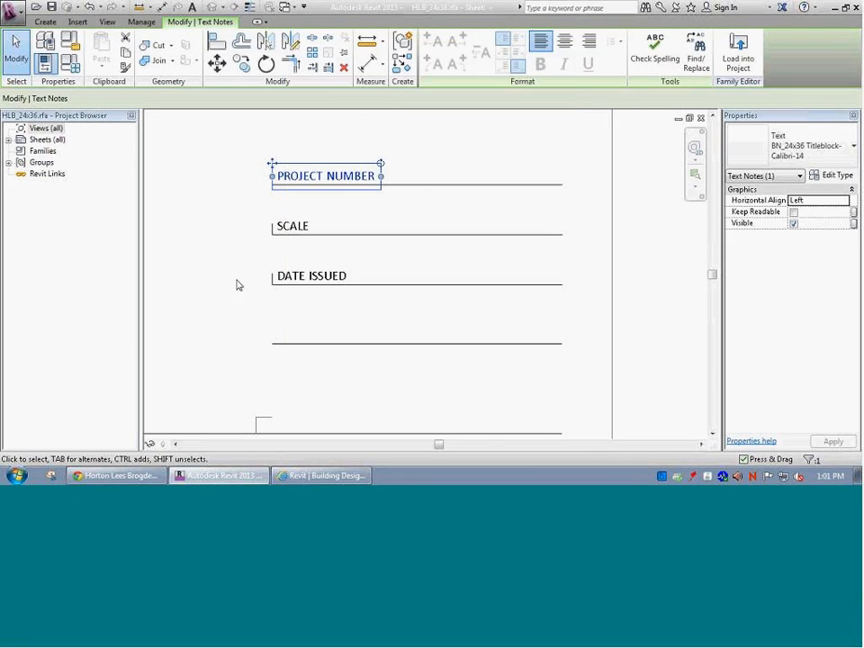
click(228, 192)
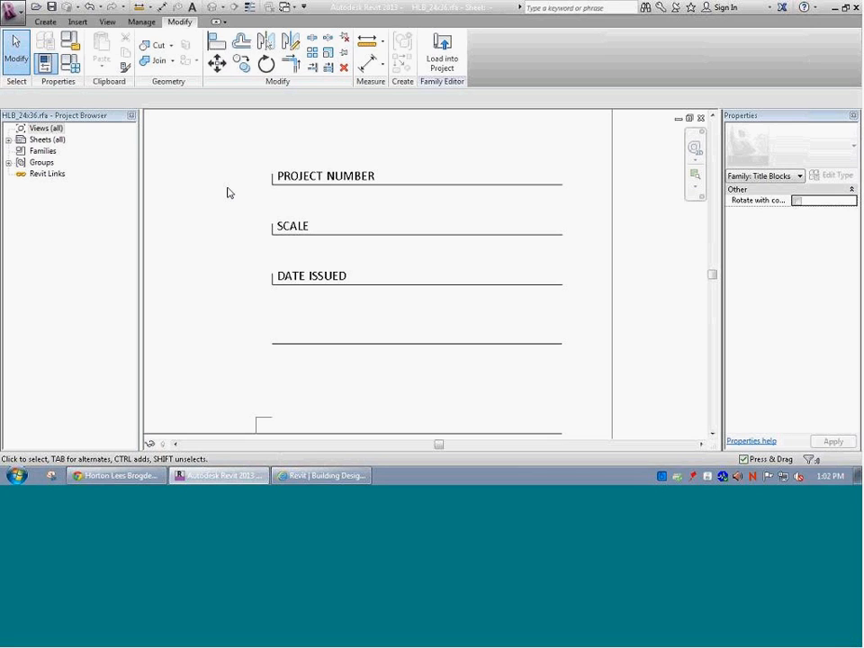
key(z)
key(a)
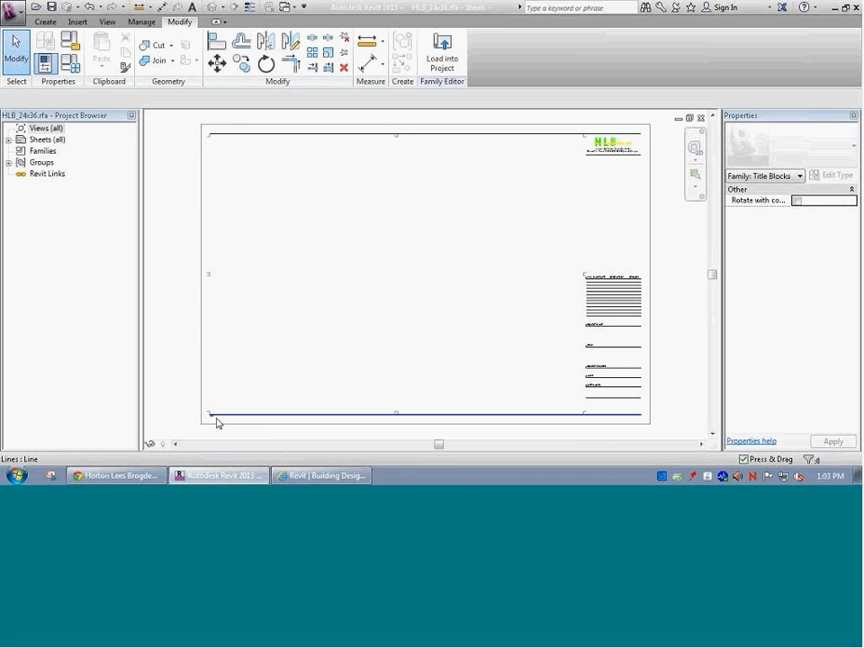
click(217, 419)
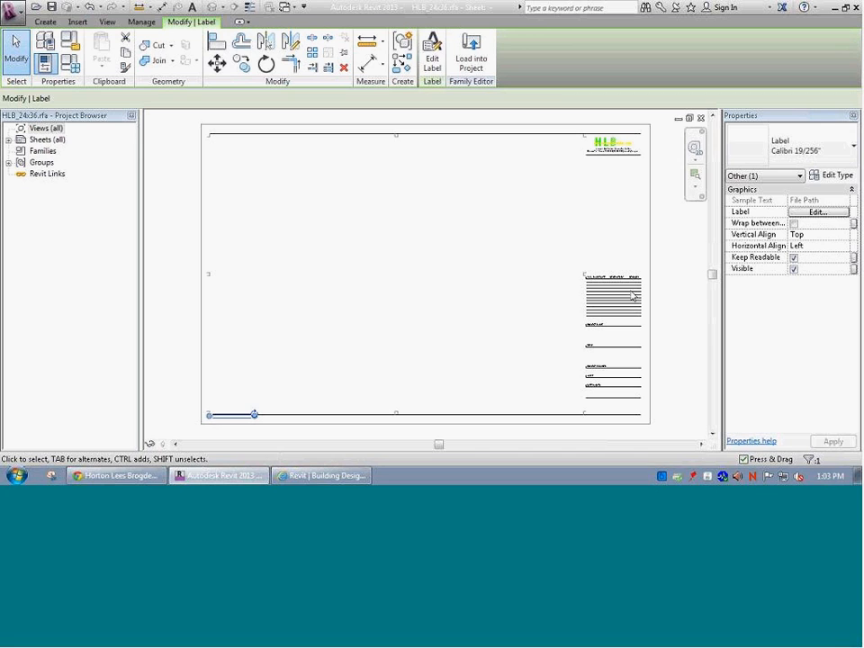
click(537, 322)
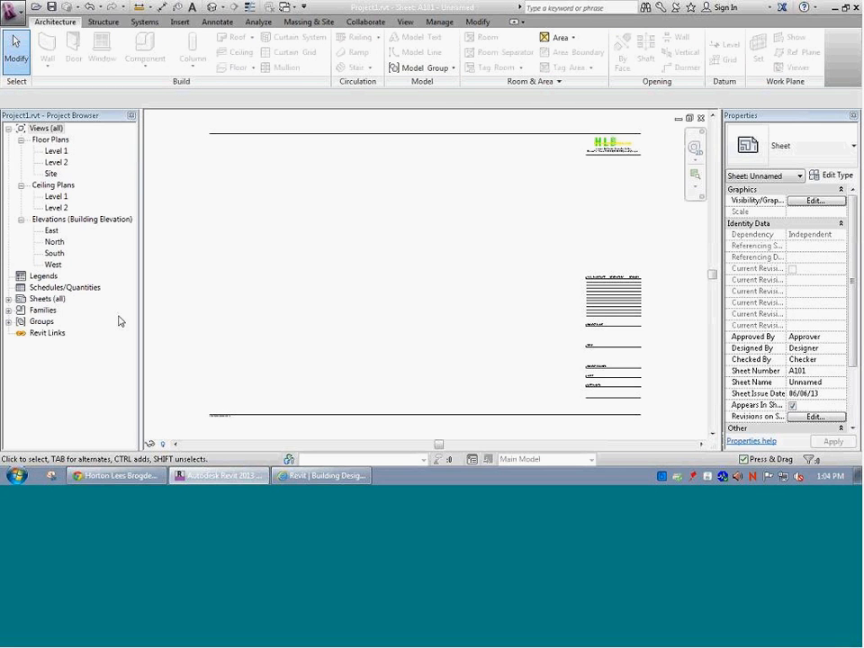
In Project1, rename sheet A101 to "Lighting Level 1 - Enlarged Plan", keeping its number.
click(53, 153)
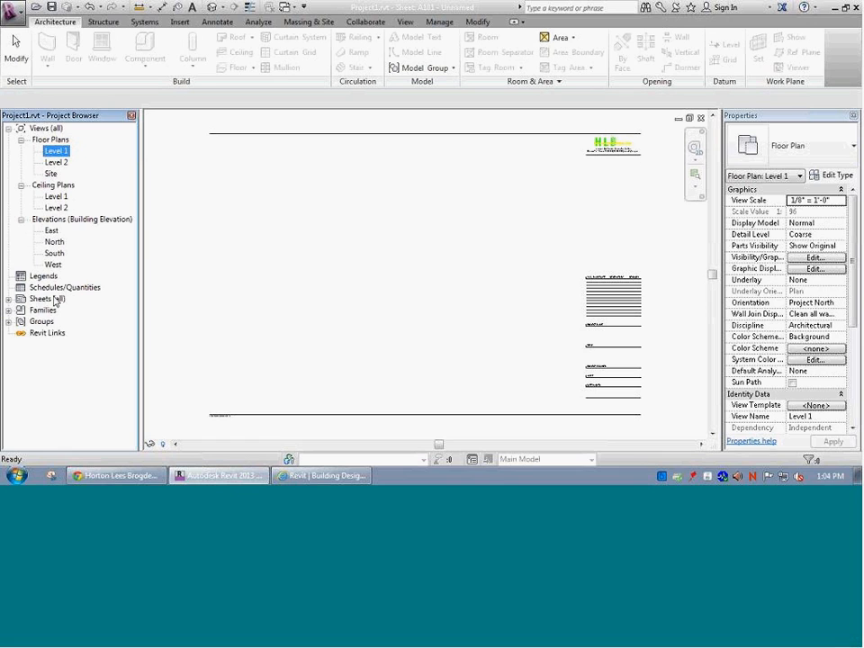
click(8, 299)
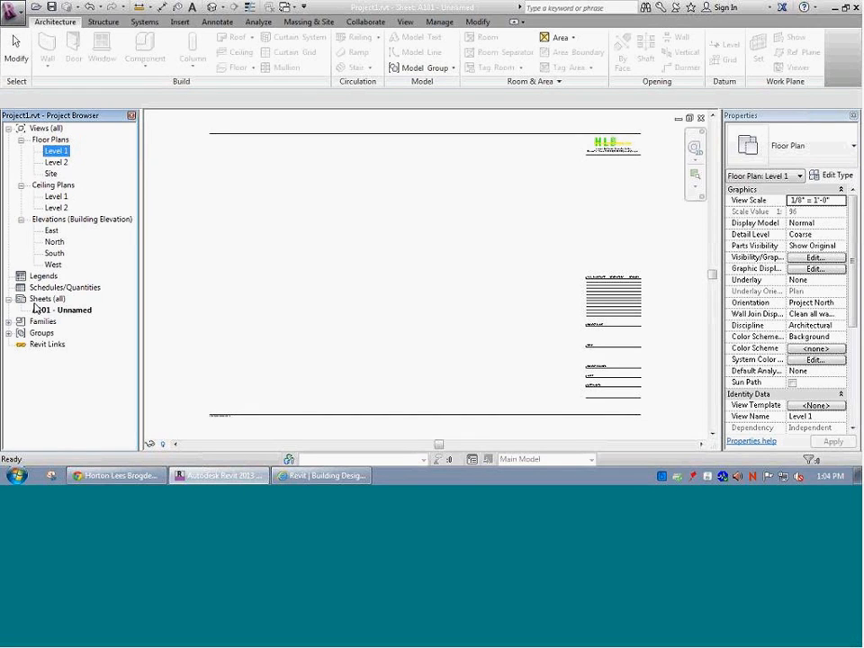
click(63, 311)
right_click(69, 314)
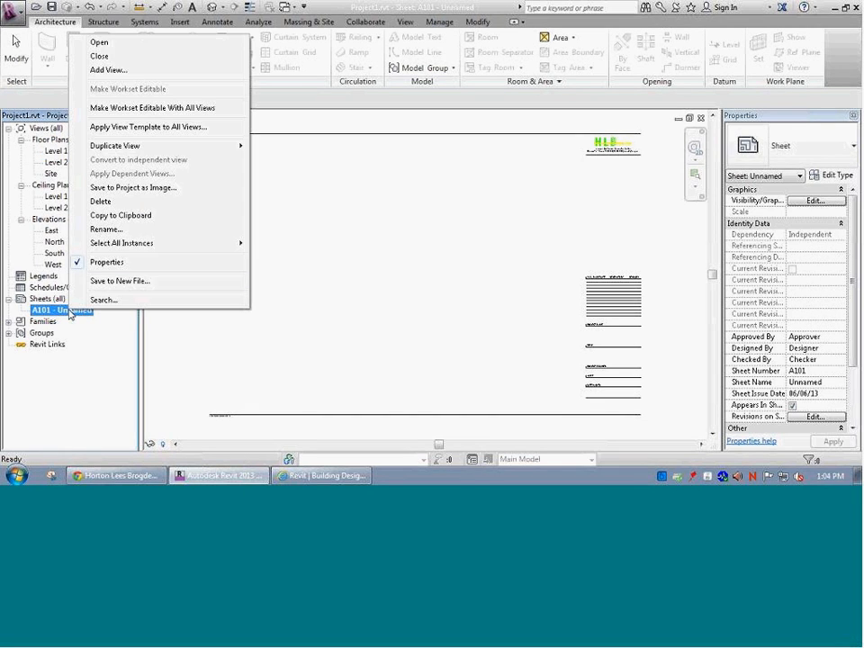
click(107, 230)
drag(399, 240, 342, 234)
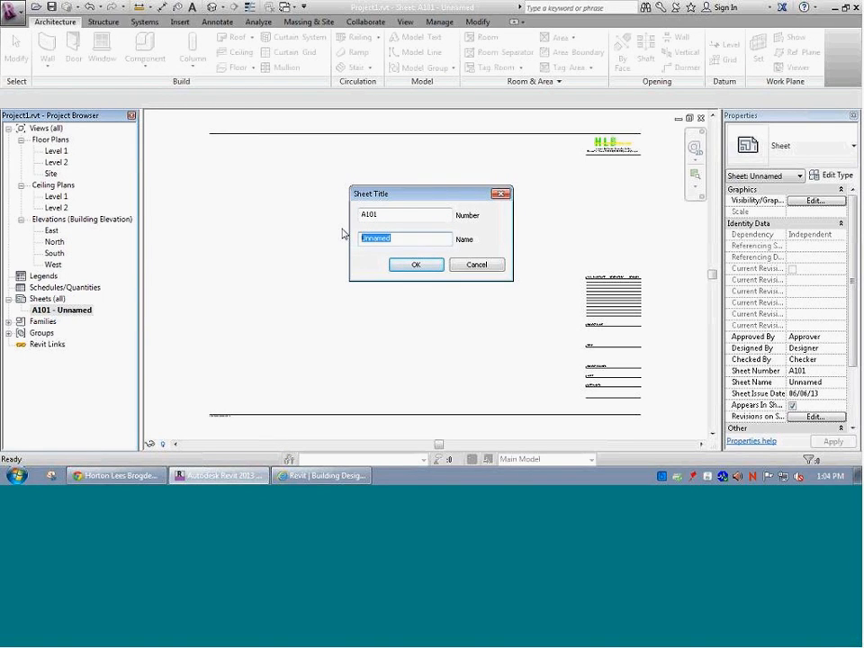
text(Lighting Level)
text( 1)
text( - Enla)
text(rged Pla)
text(n)
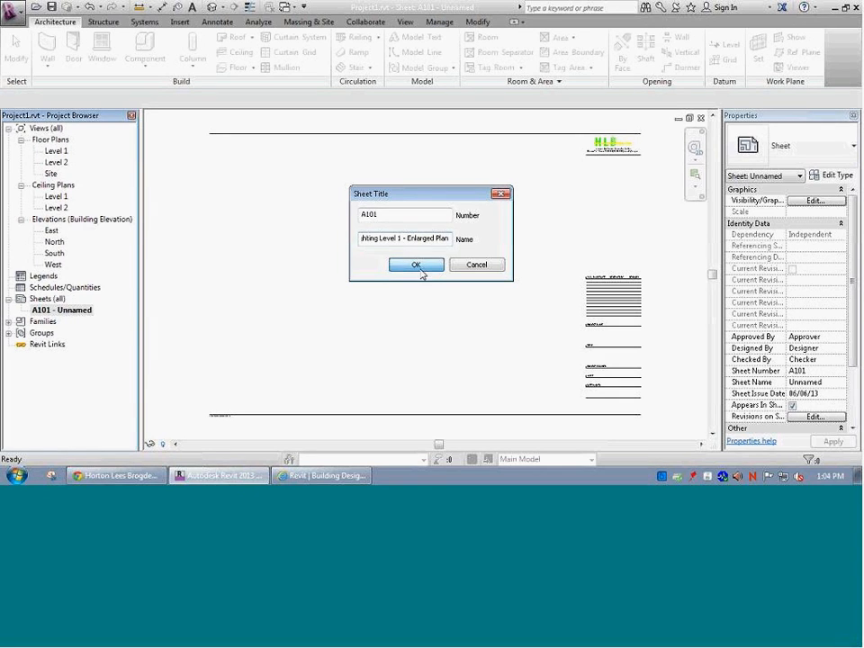
click(416, 264)
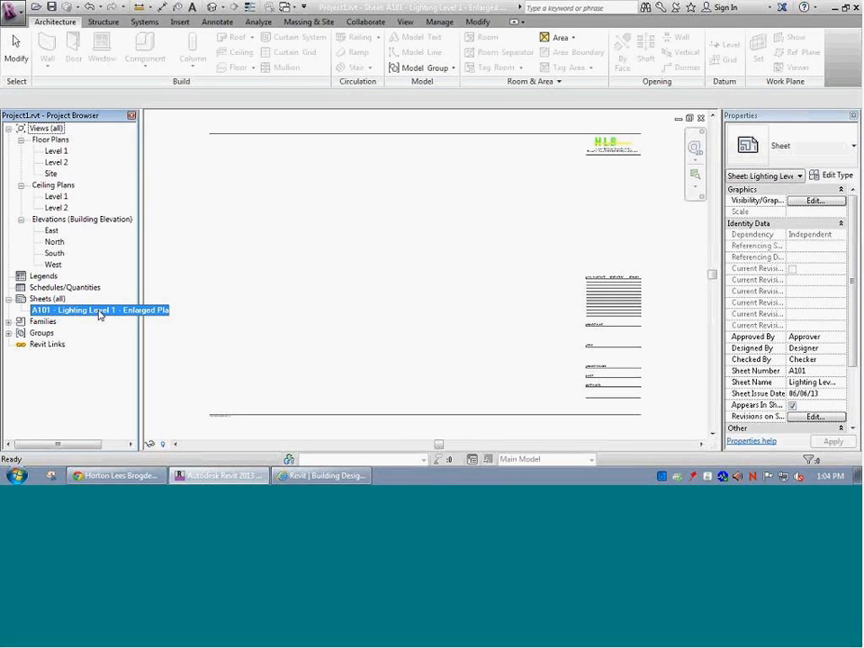
Check the number and name of sheet A101 in its rename settings.
right_click(115, 310)
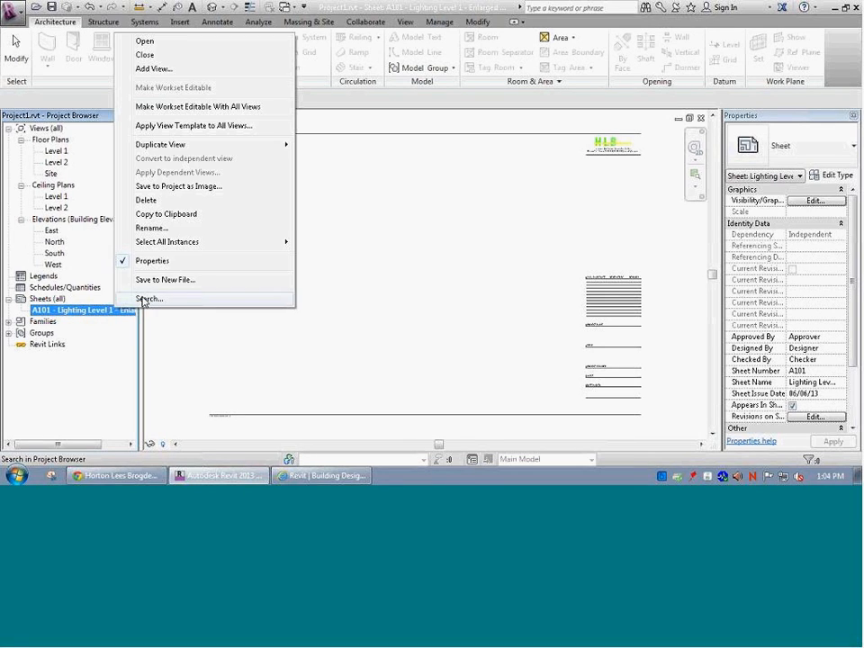
click(151, 227)
click(450, 238)
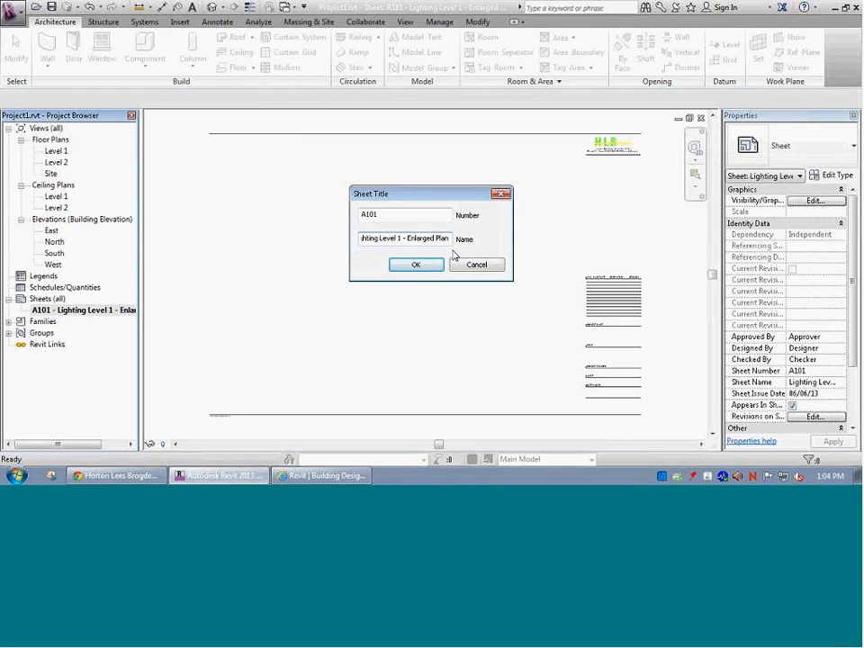
click(435, 267)
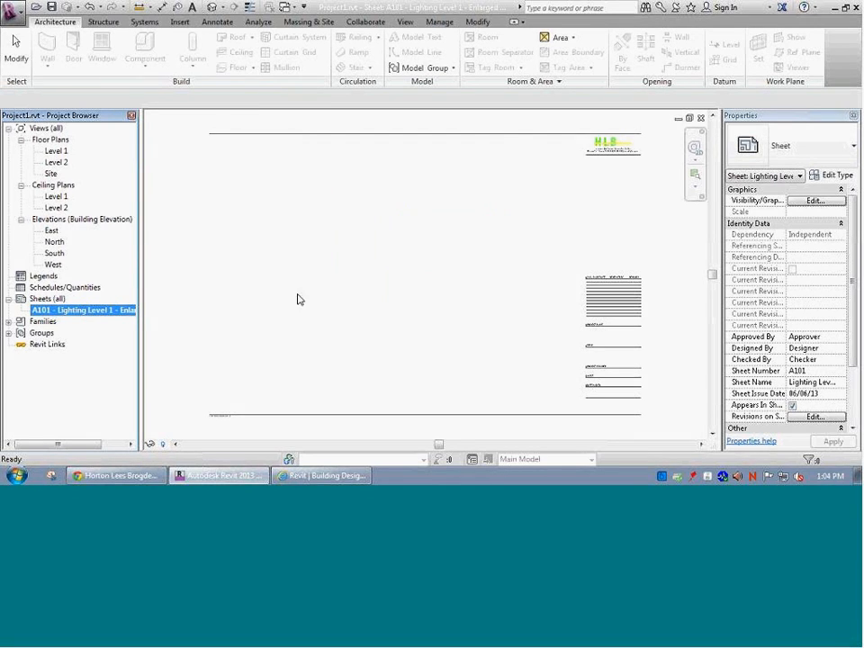
Go from the sheet to its HLB_24x36 title block family for editing, at the PROJECT NAME and TITLE fields.
click(211, 282)
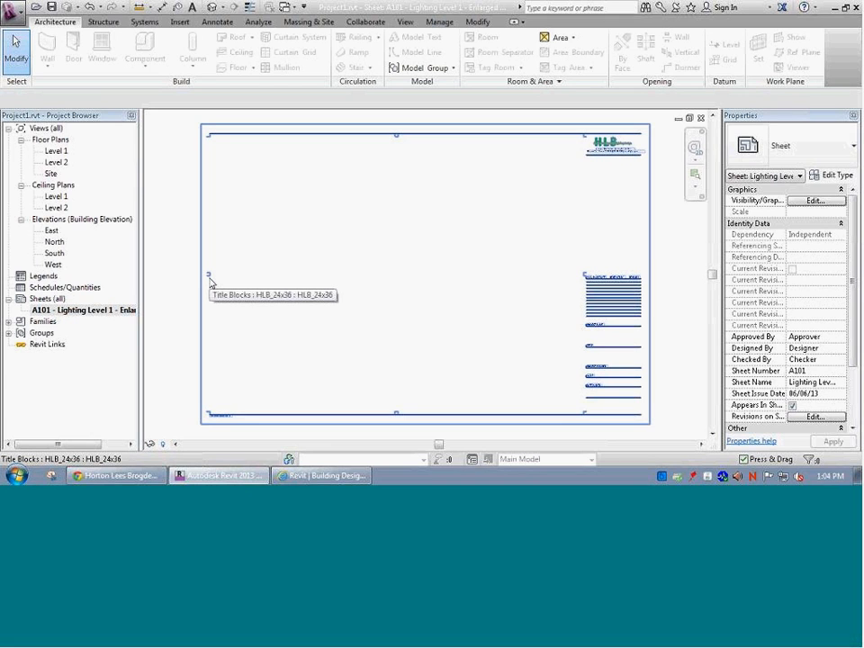
double_click(209, 276)
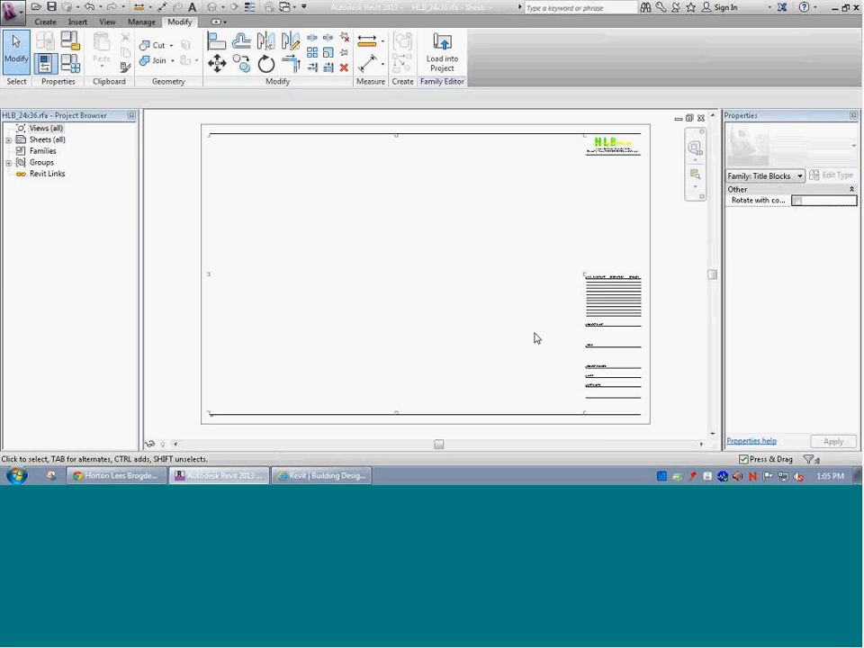
scroll(693, 369, up, 1)
scroll(694, 371, up, 1)
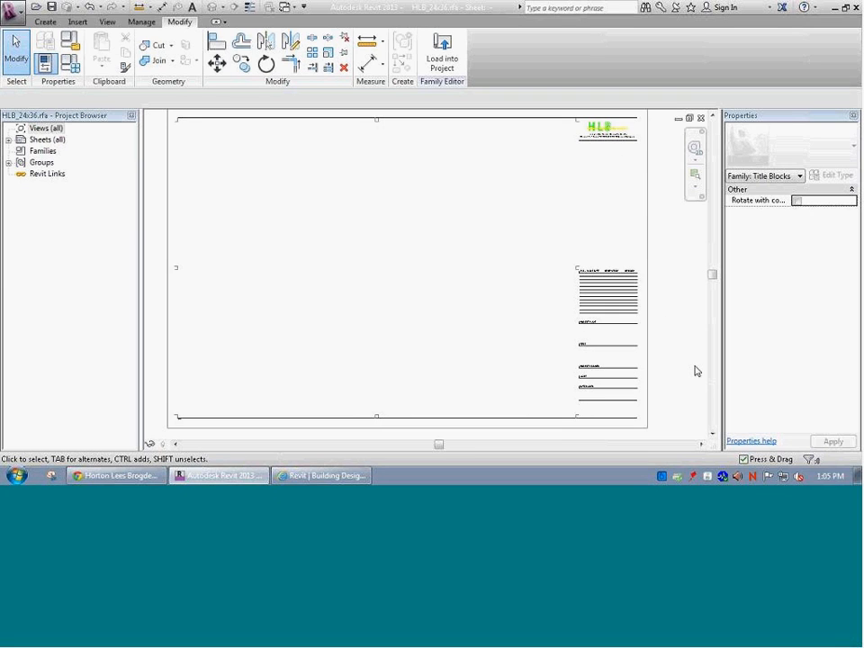
scroll(611, 339, up, 5)
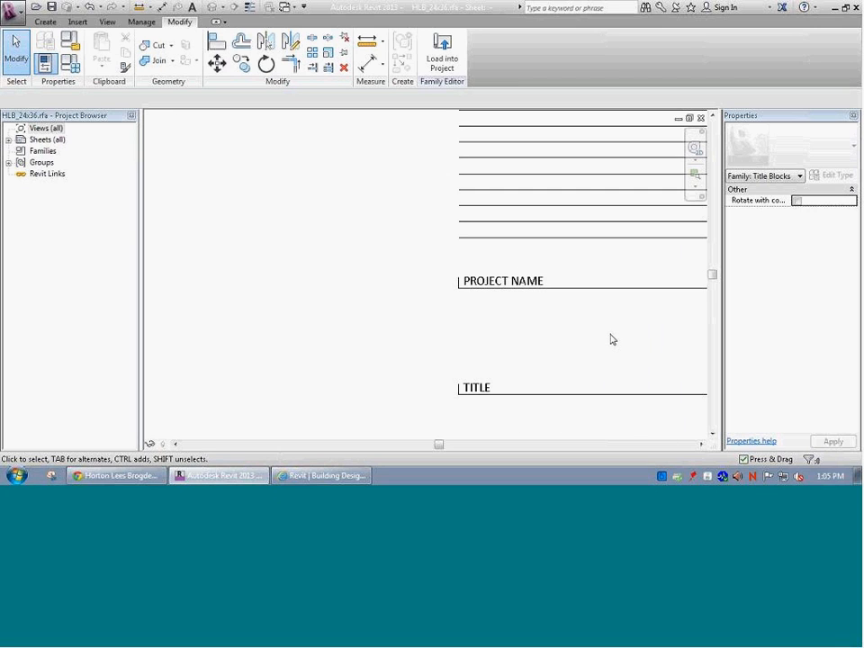
scroll(591, 336, down, 1)
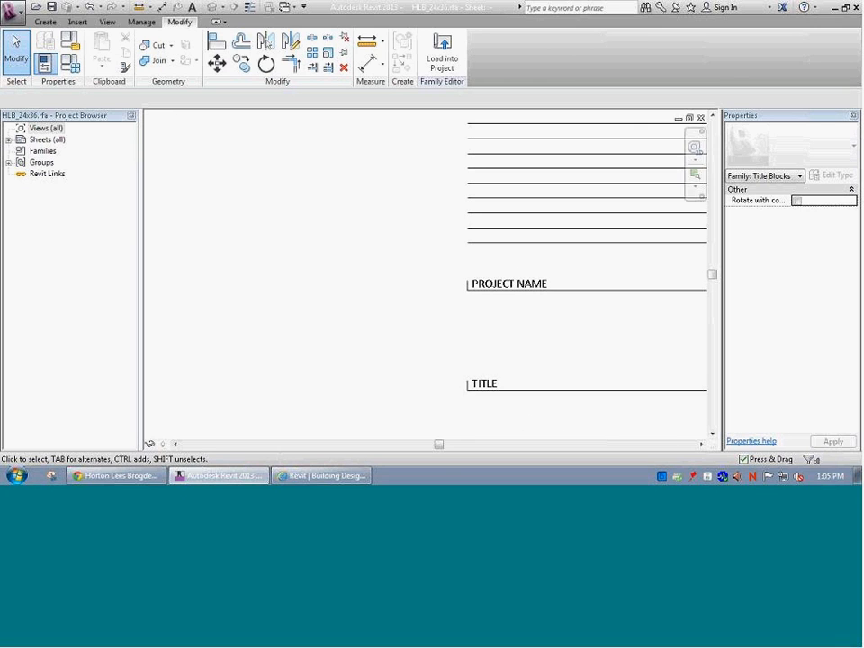
drag(441, 445, 496, 447)
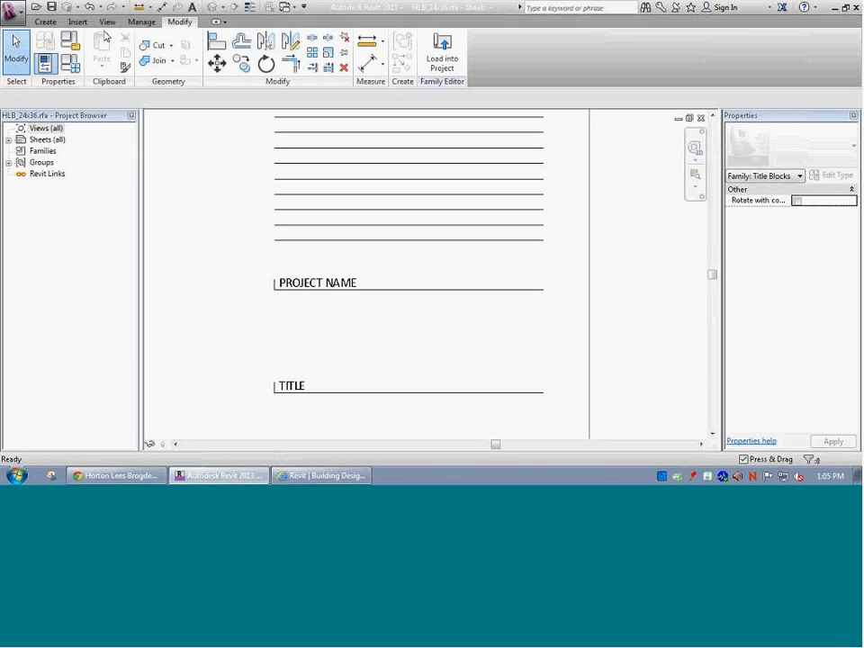
Start a new label and duplicate the Calibri 19/256" label type as Calibri 1/4".
click(47, 22)
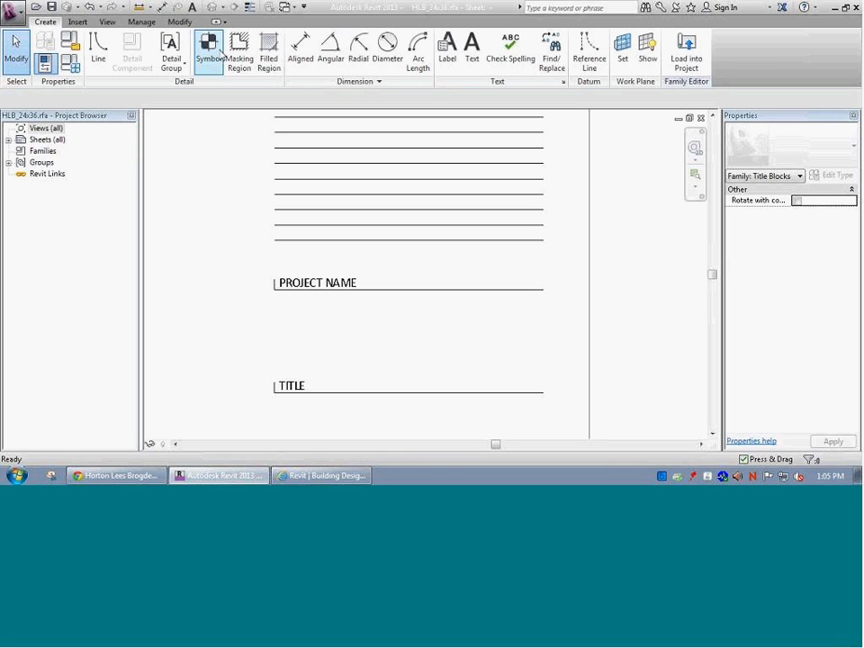
click(447, 45)
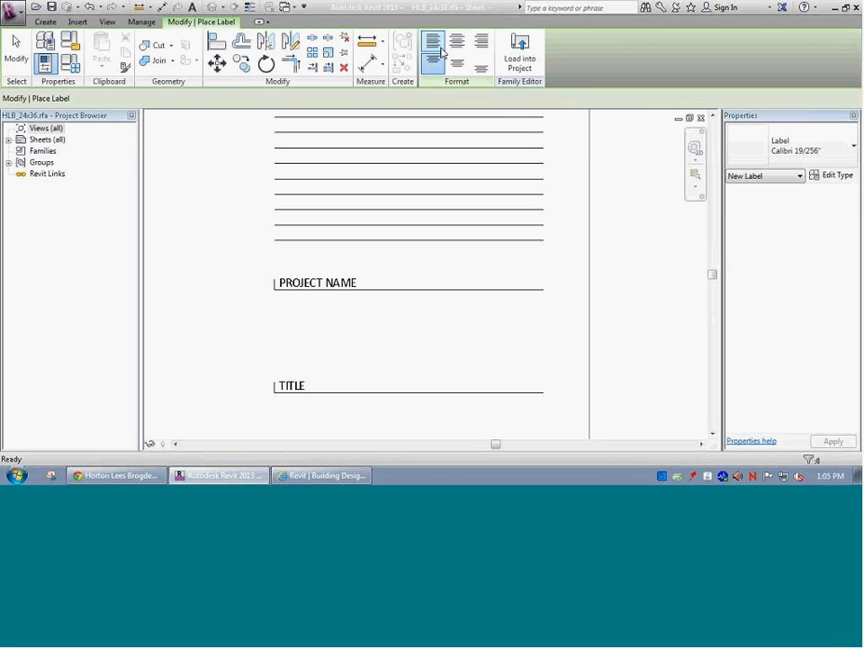
click(830, 175)
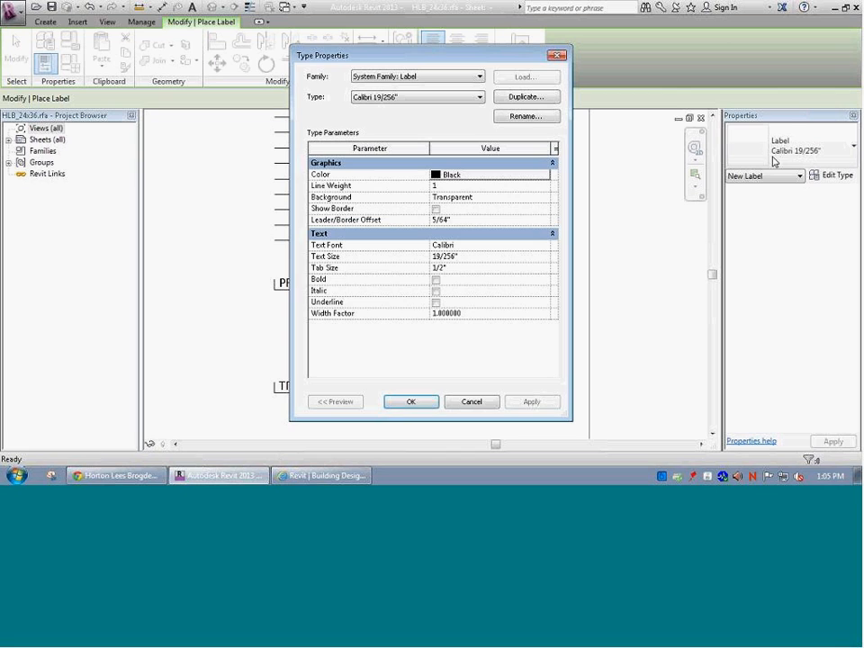
click(526, 97)
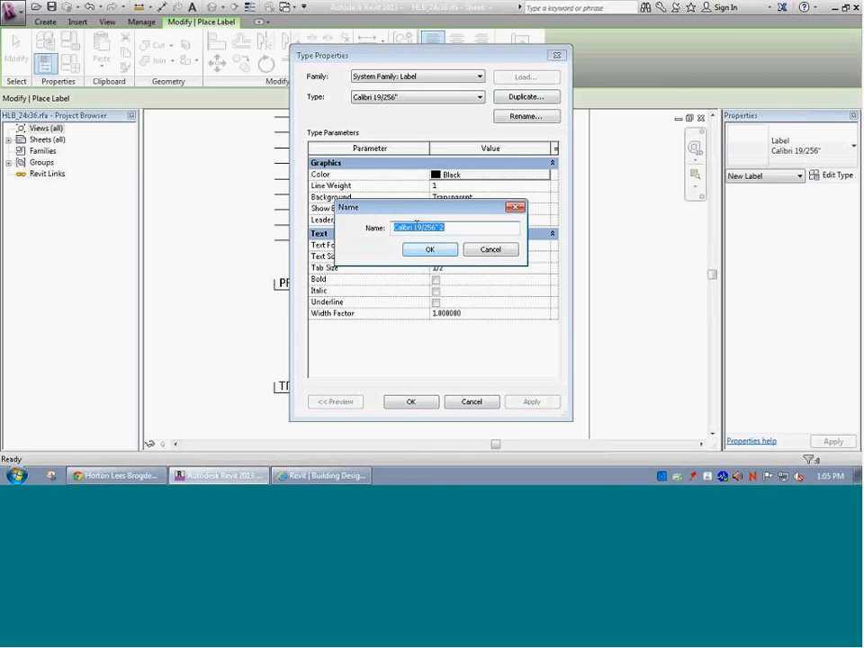
click(415, 227)
drag(414, 228, 451, 232)
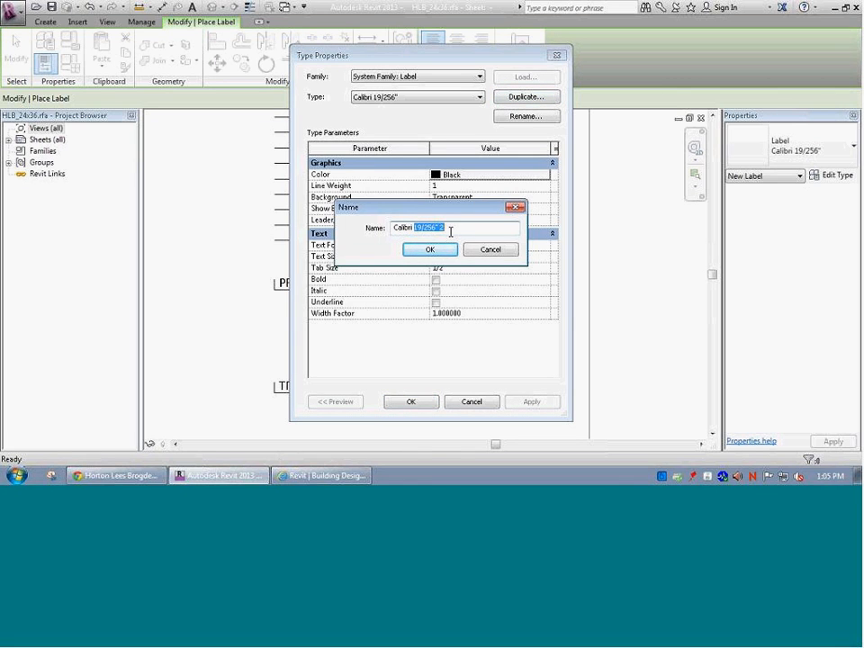
text(1/4")
click(438, 250)
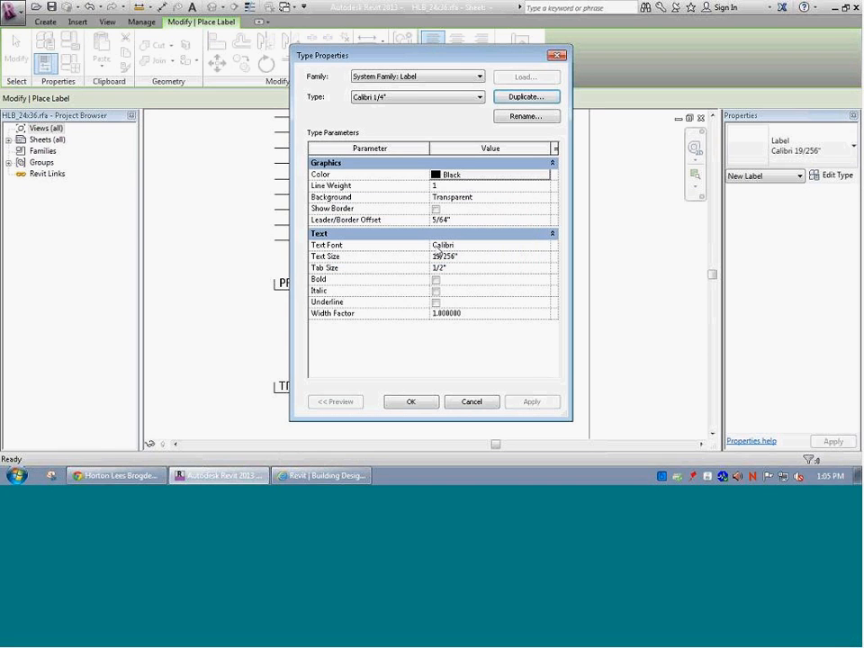
Set the text size of the Calibri 1/4" label type to 1/4".
click(448, 257)
drag(456, 257, 433, 258)
text(1/4)
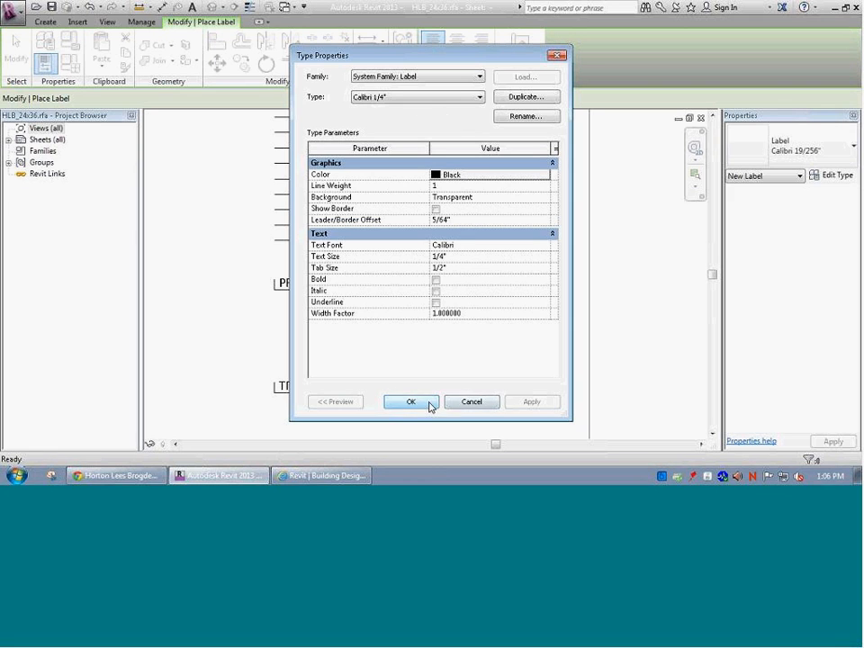
click(430, 404)
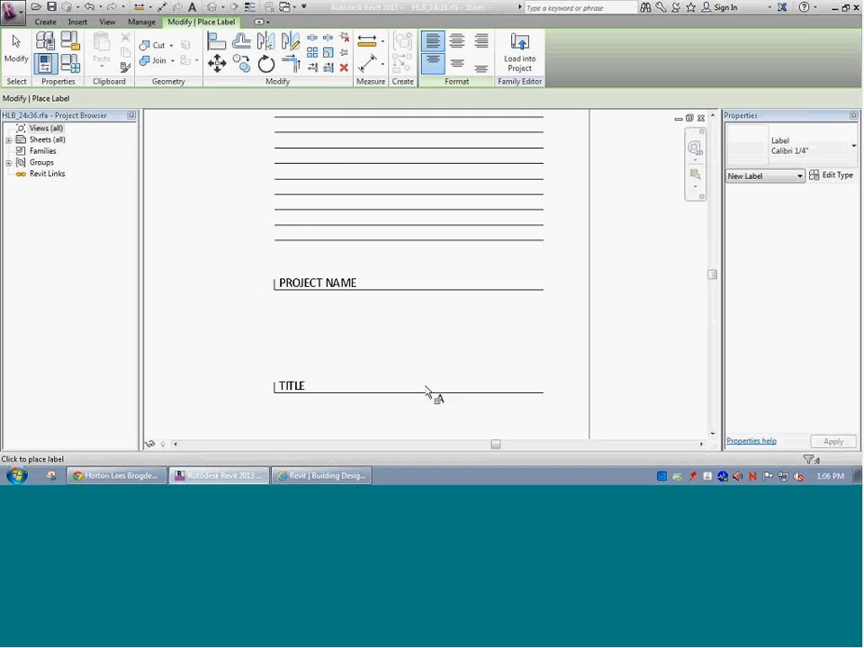
Place a label with the Project Name parameter just below the PROJECT NAME heading line.
click(282, 306)
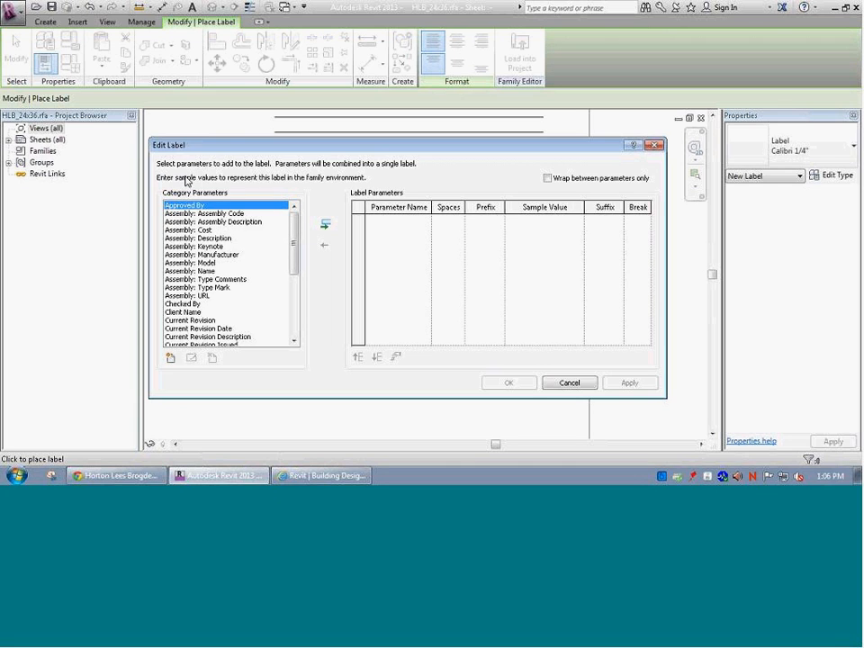
click(181, 270)
scroll(177, 306, down, 5)
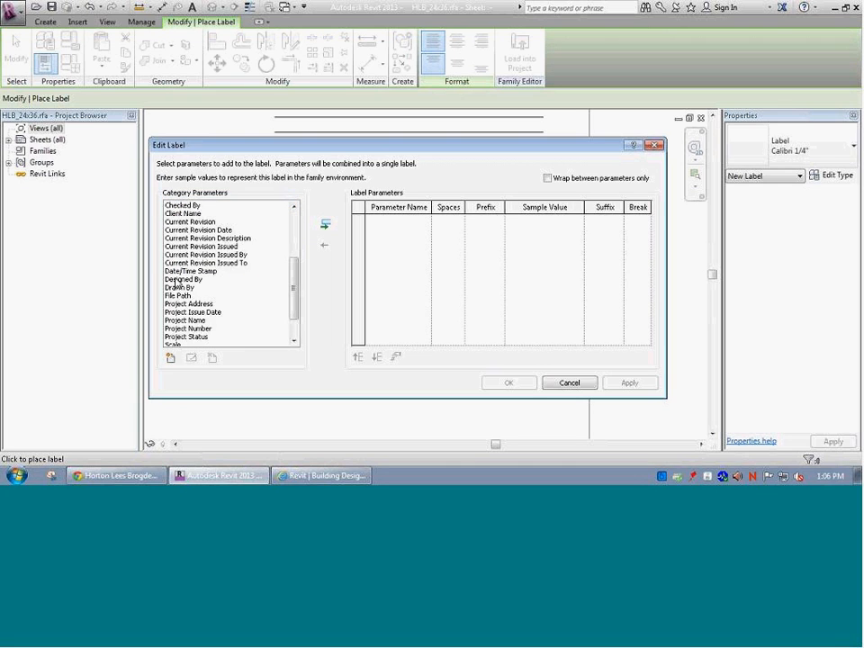
click(189, 296)
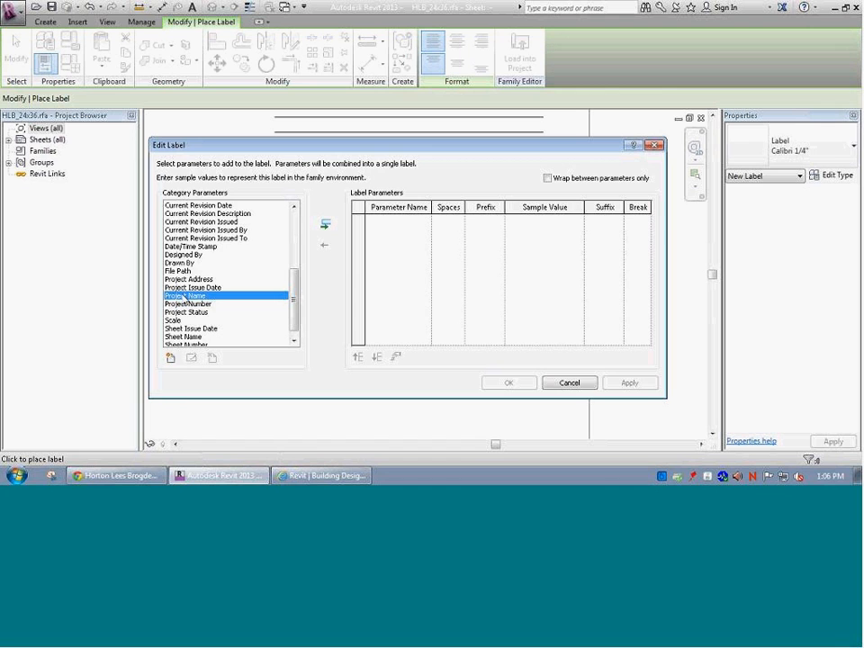
click(325, 226)
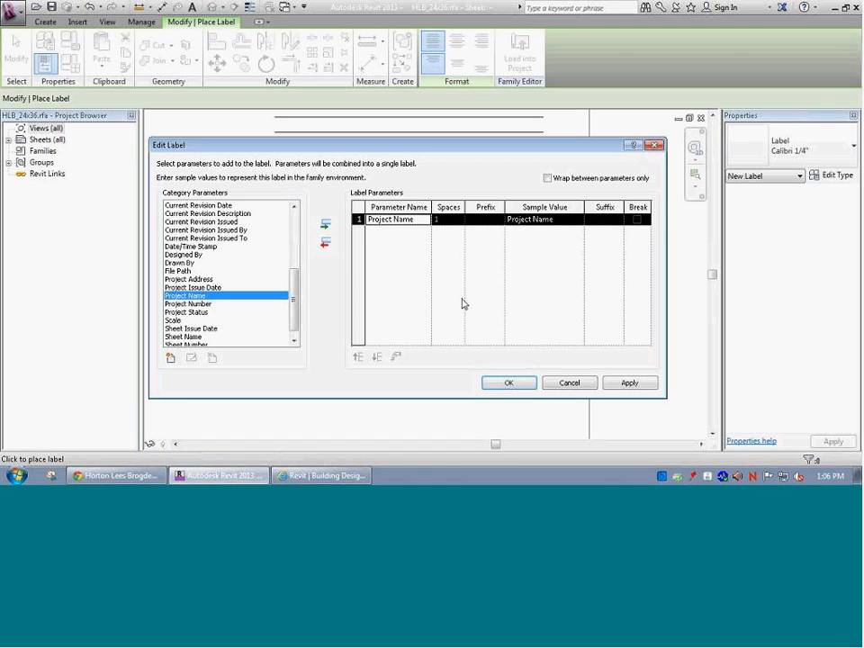
click(507, 383)
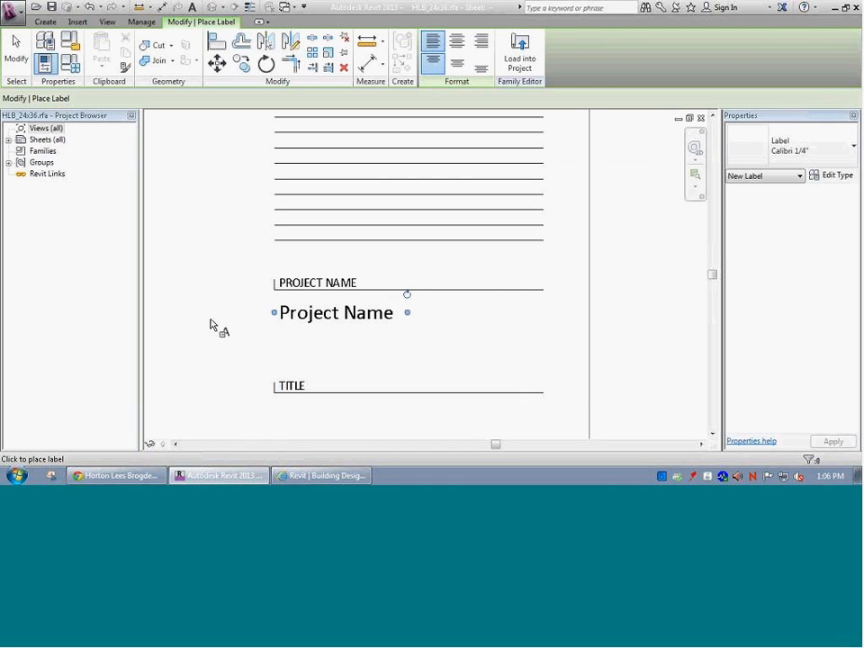
key(Escape)
key(Escape)
Change the Project Name label's type to Calibri 19/256".
click(305, 313)
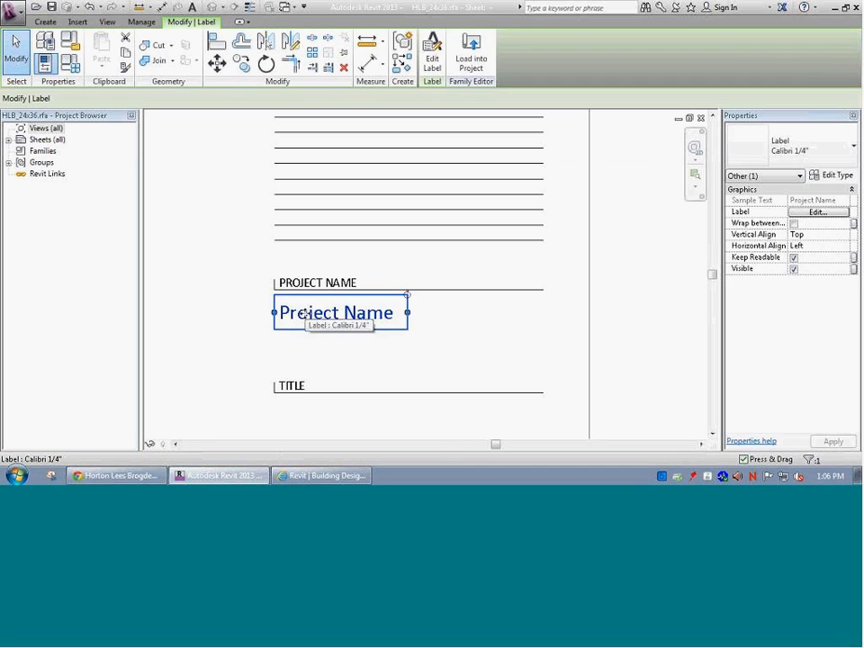
click(811, 153)
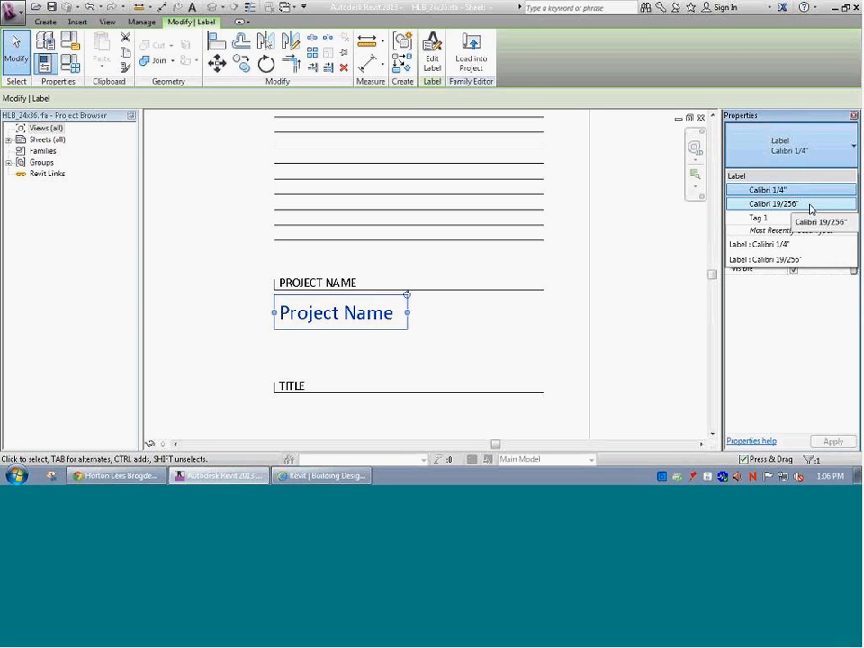
click(811, 205)
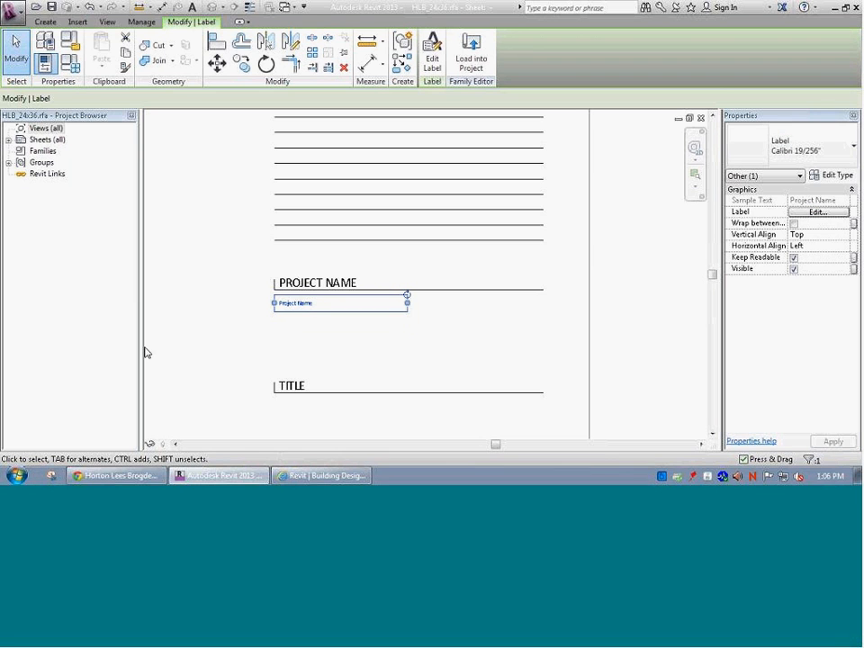
Undo the last type change on the Project Name label and nudge the label slightly upward towards the line above it.
click(206, 331)
key(ctrl+z)
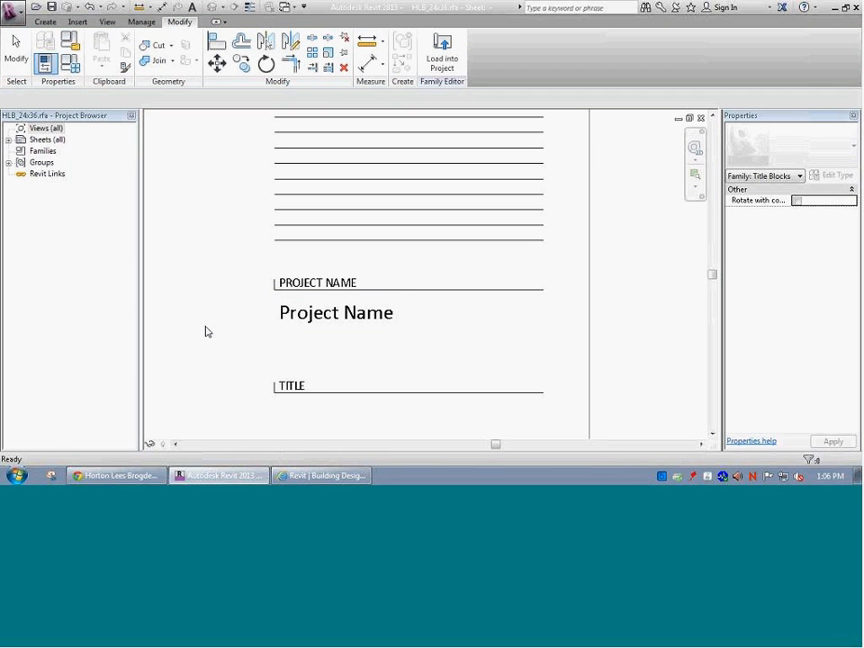
click(299, 311)
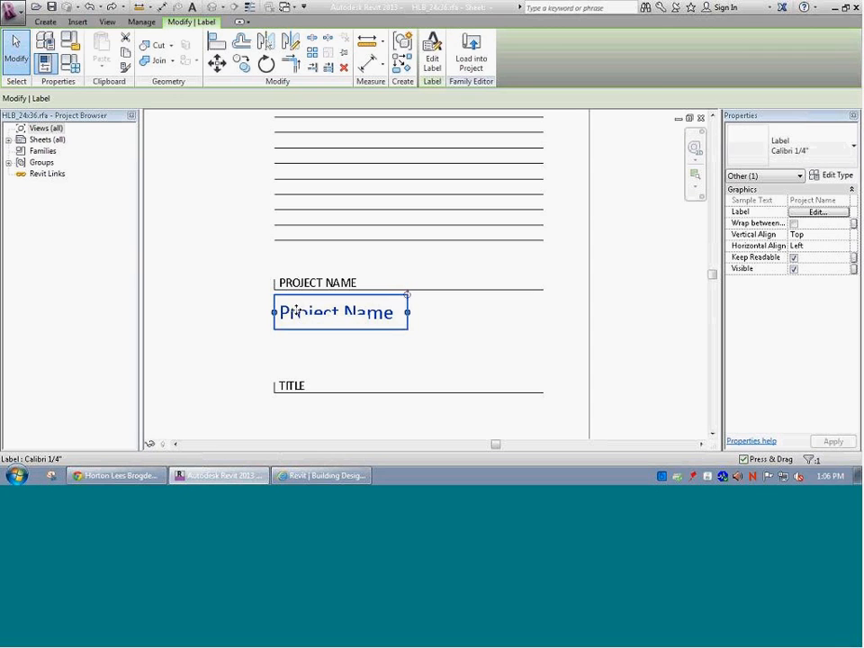
key(Up)
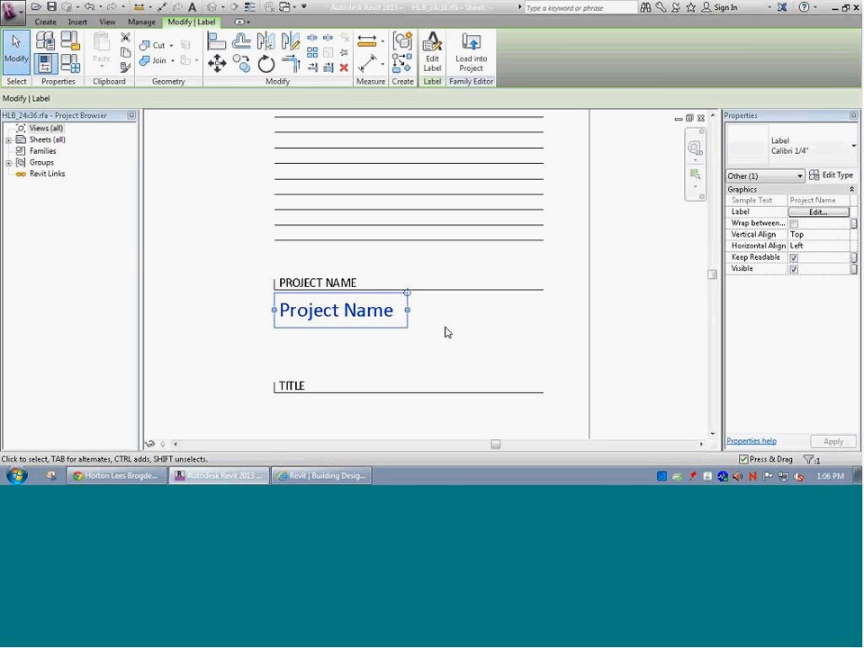
Widen the Project Name label's box to the full length of the line above it.
drag(410, 314, 543, 352)
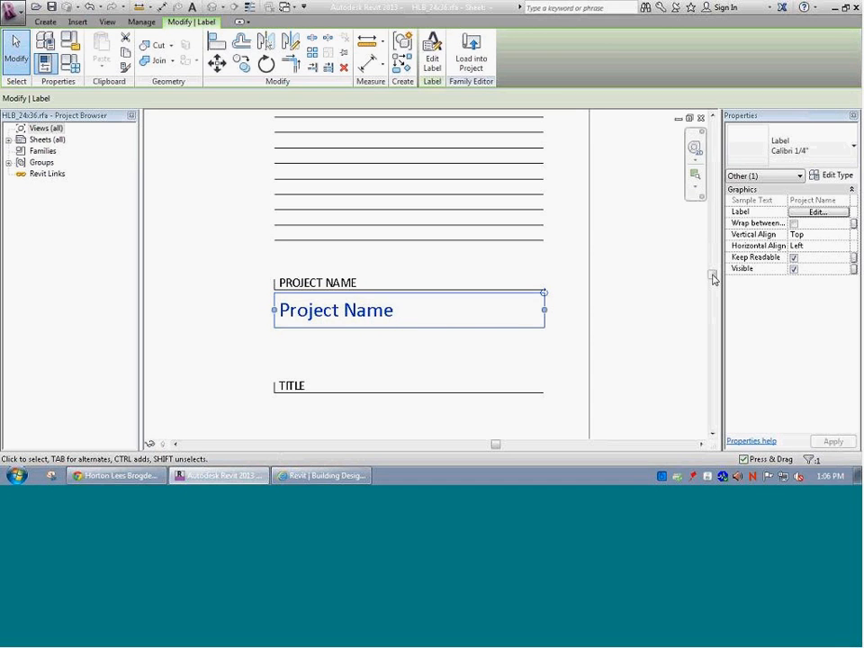
click(805, 234)
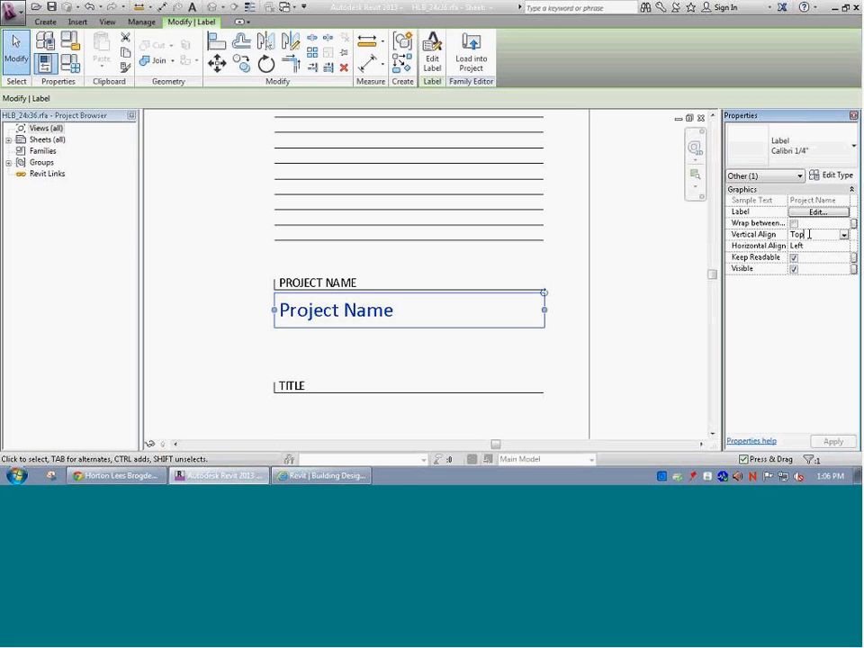
click(806, 248)
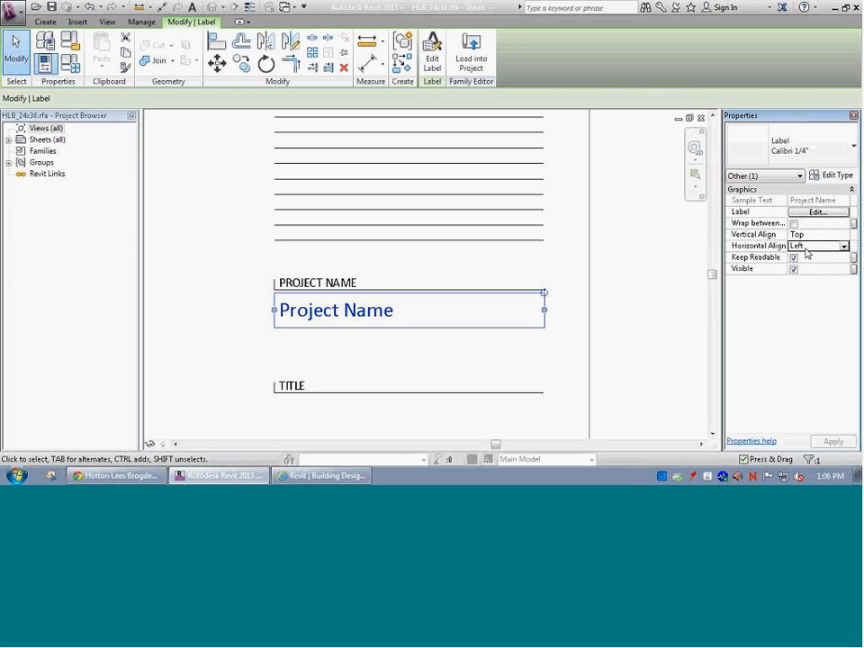
click(544, 311)
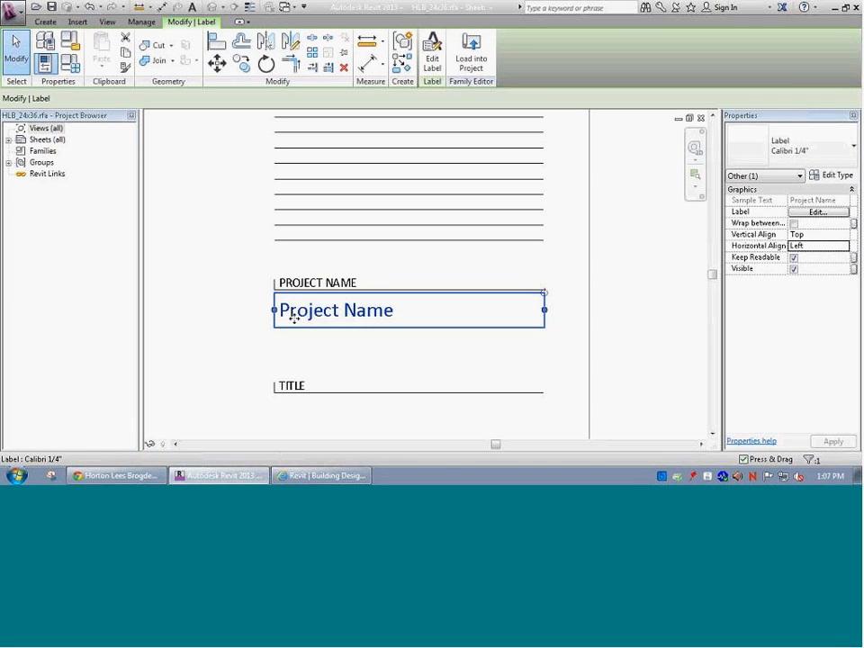
scroll(272, 294, up, 4)
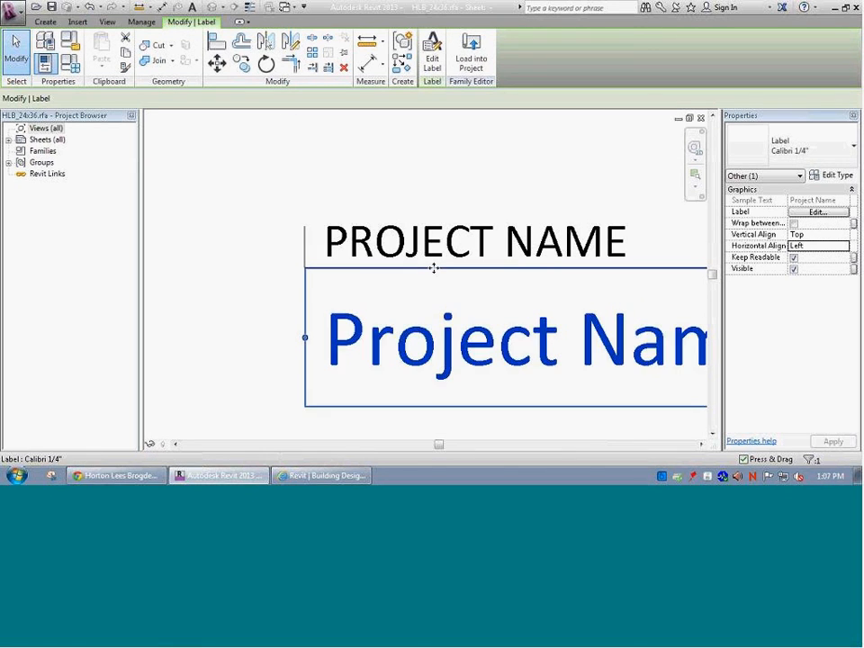
scroll(334, 274, down, 5)
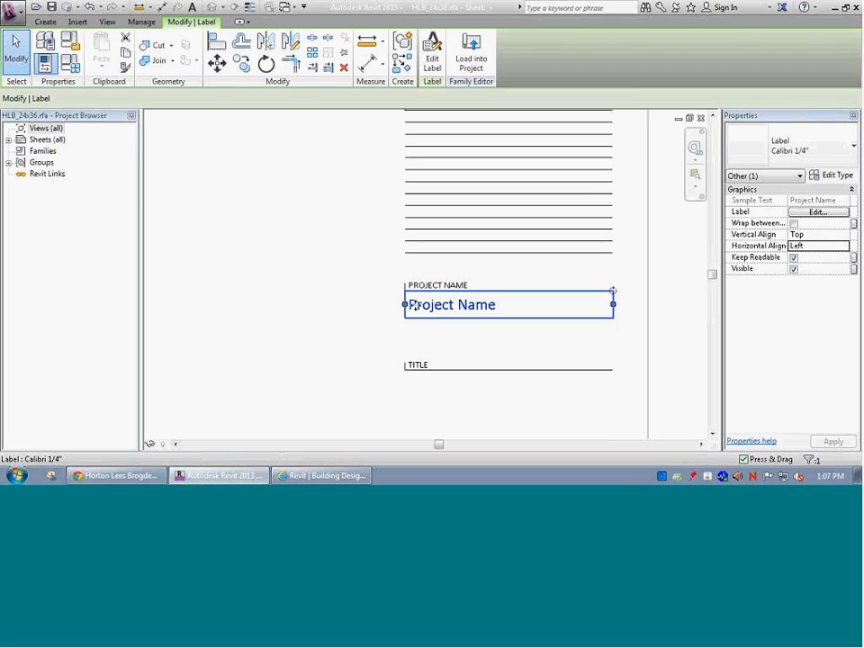
scroll(423, 301, up, 4)
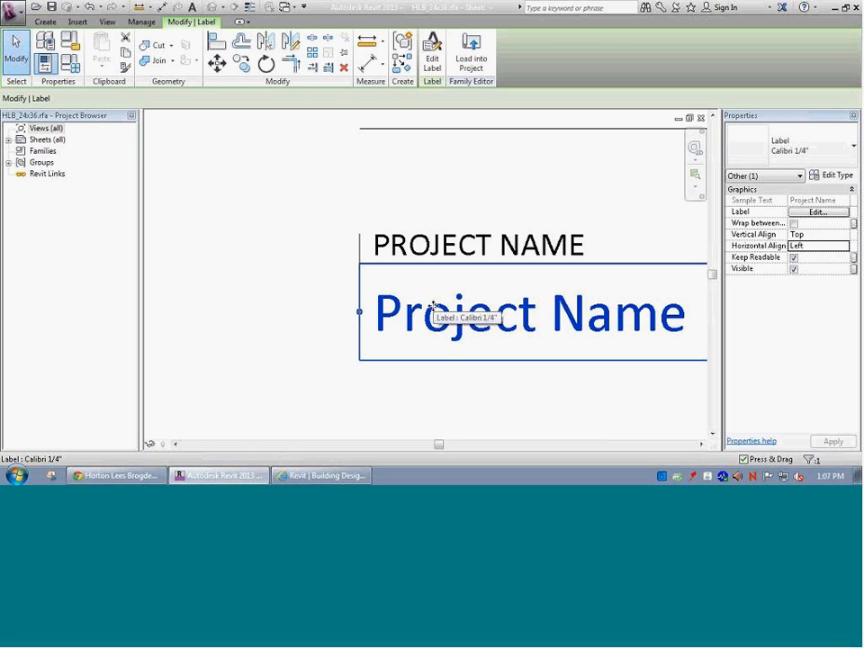
scroll(420, 335, down, 5)
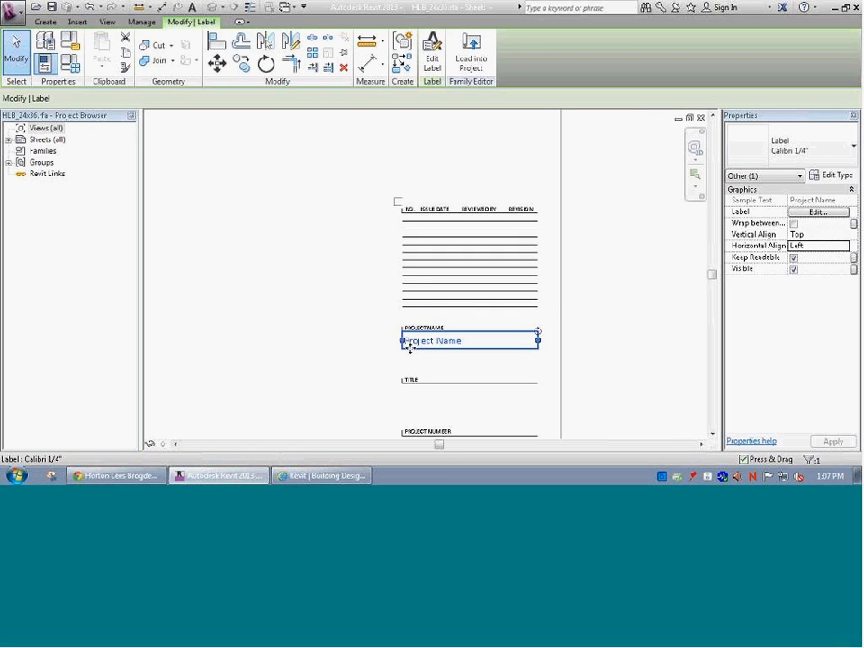
click(356, 345)
click(408, 342)
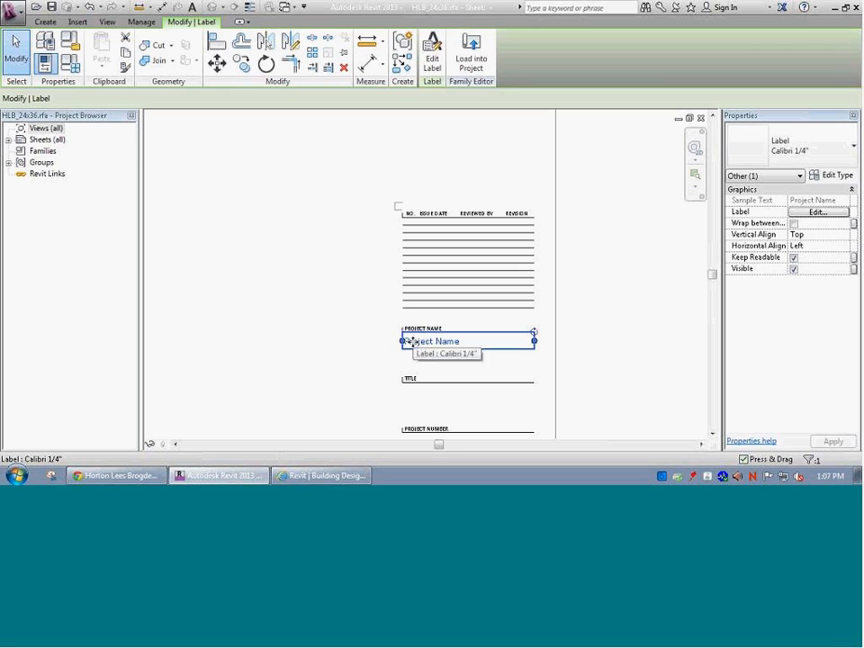
key(m)
key(v)
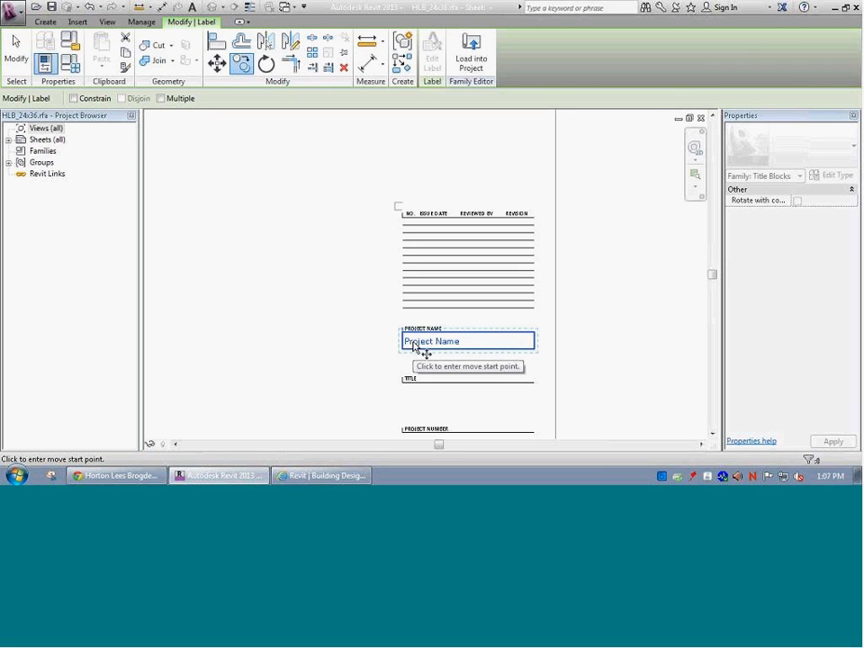
key(Escape)
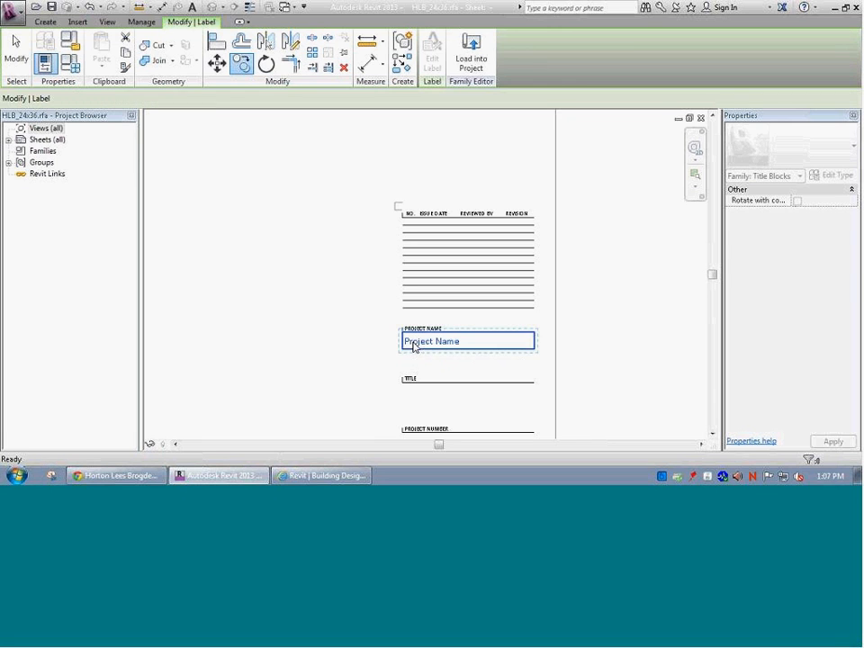
Copy the Project Name label from its line's left endpoint to the left endpoint of the line below TITLE.
click(371, 336)
click(430, 350)
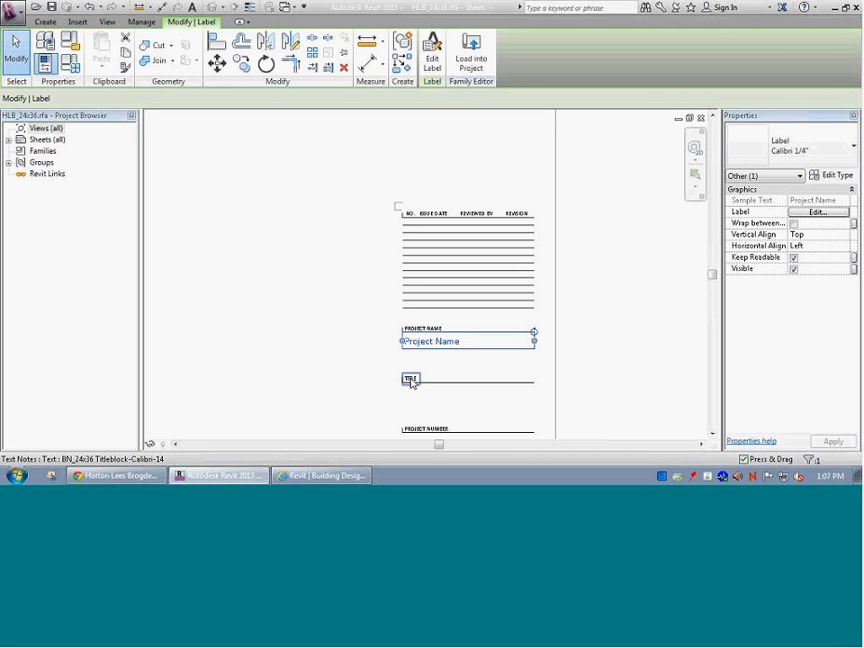
key(m)
key(v)
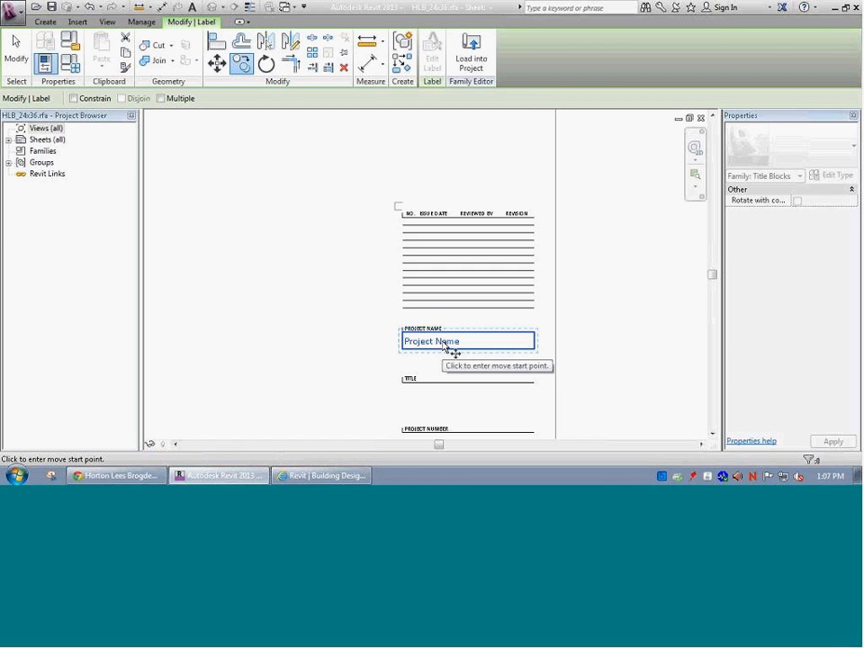
click(403, 334)
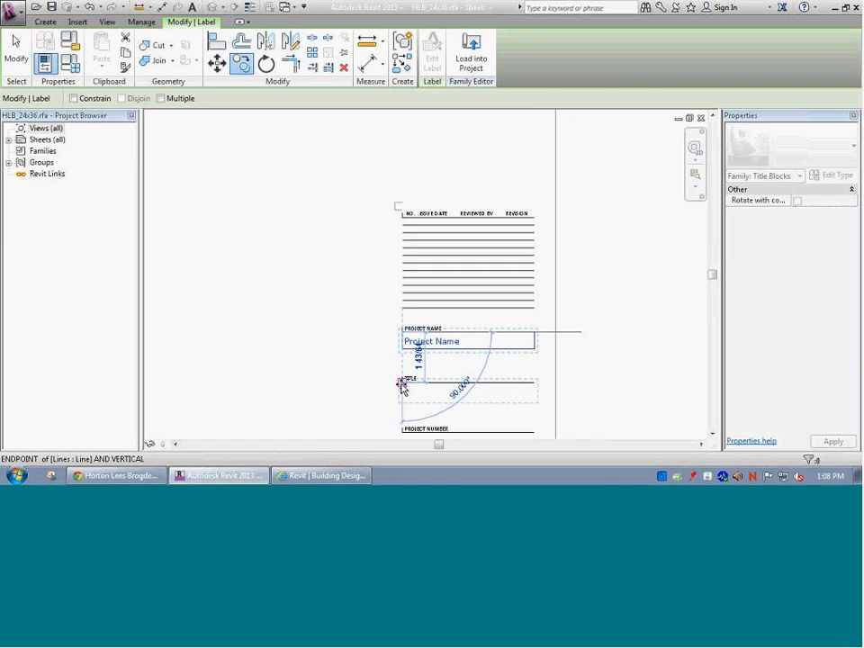
scroll(402, 385, up, 4)
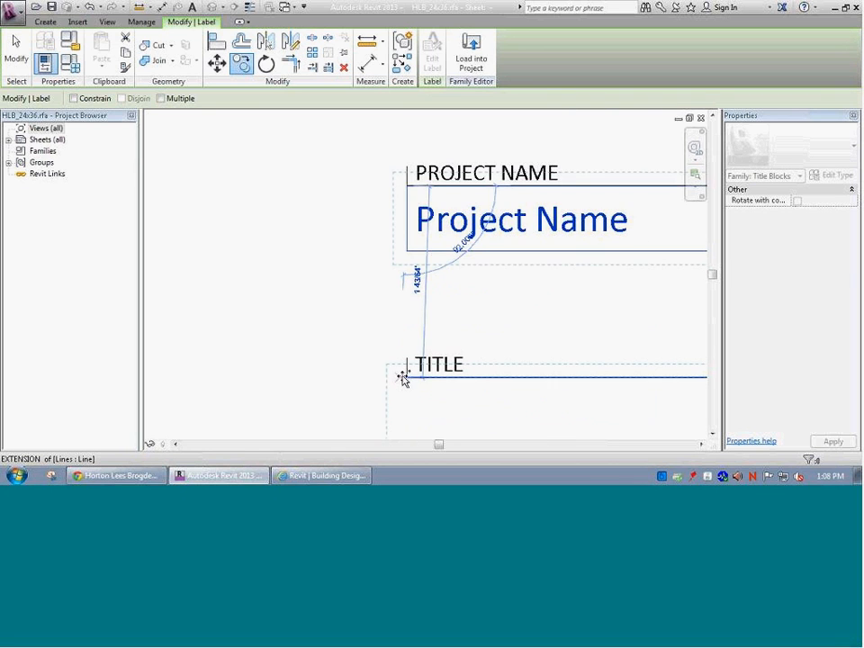
click(405, 378)
click(378, 381)
scroll(378, 381, down, 4)
Replace the Project Name parameter with Sheet Name in the copied label under TITLE.
click(427, 390)
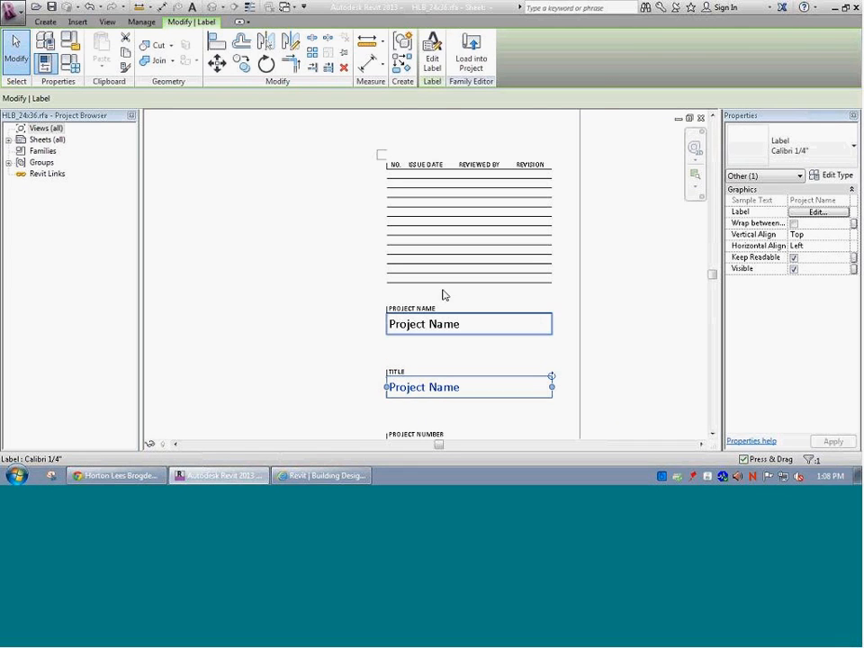
click(433, 63)
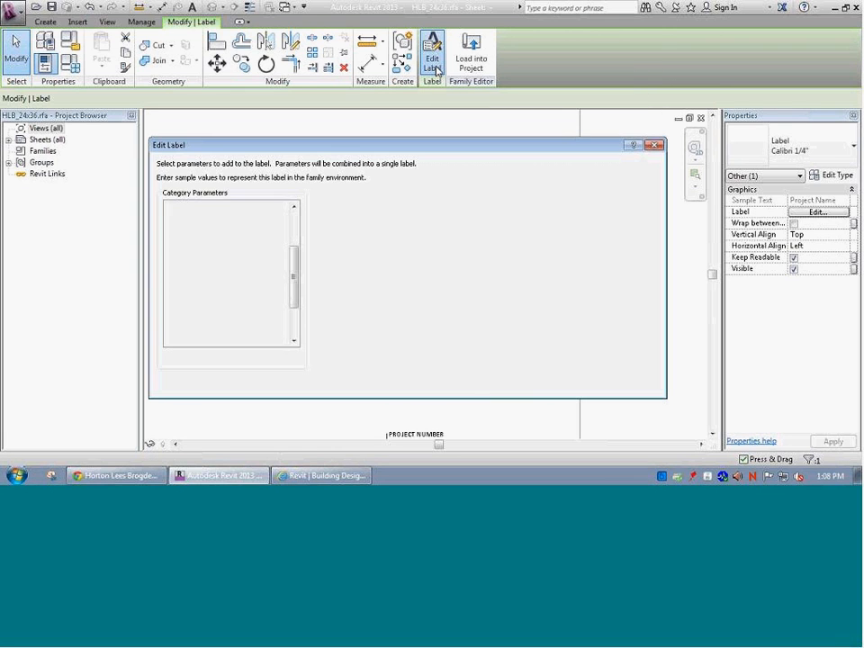
click(410, 224)
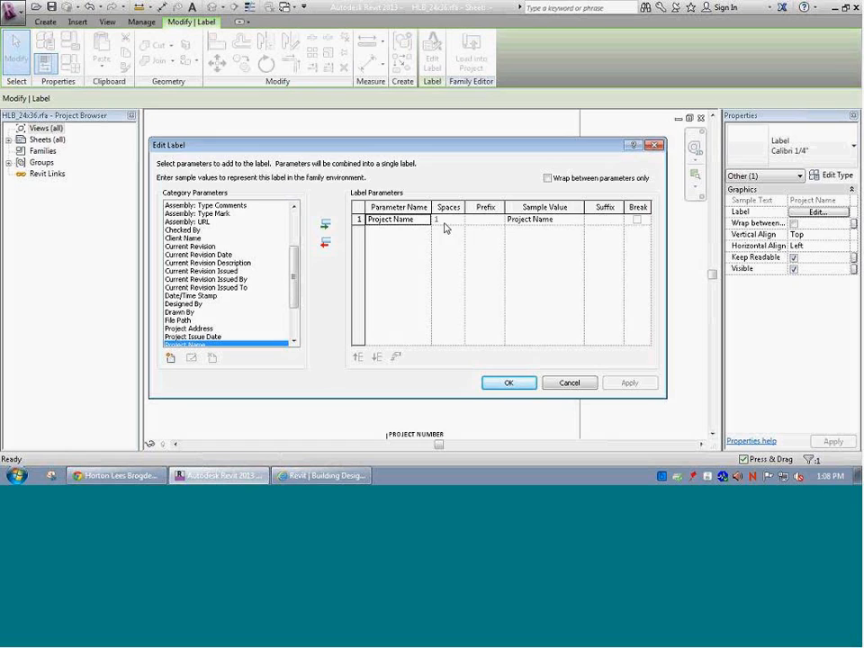
click(326, 245)
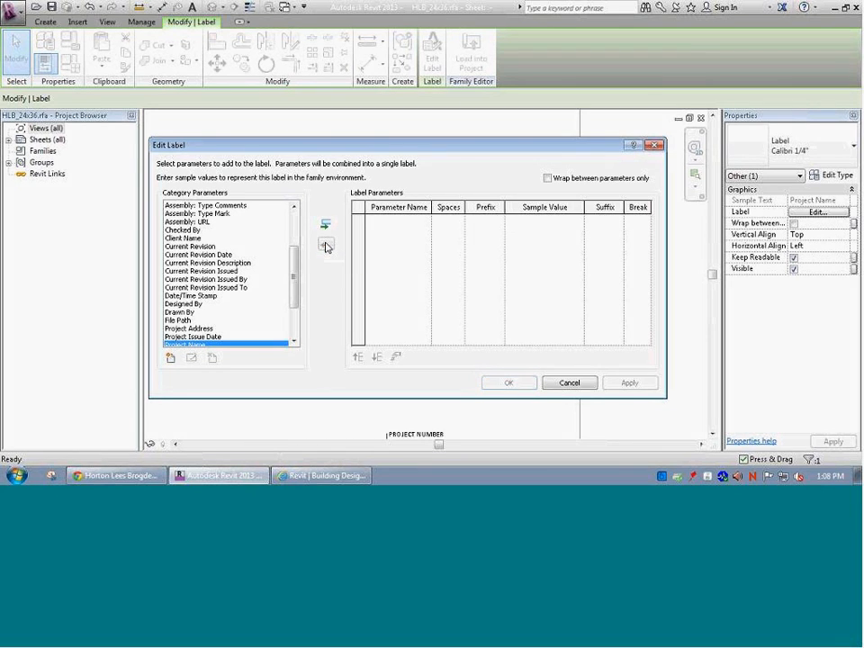
drag(294, 303, 293, 330)
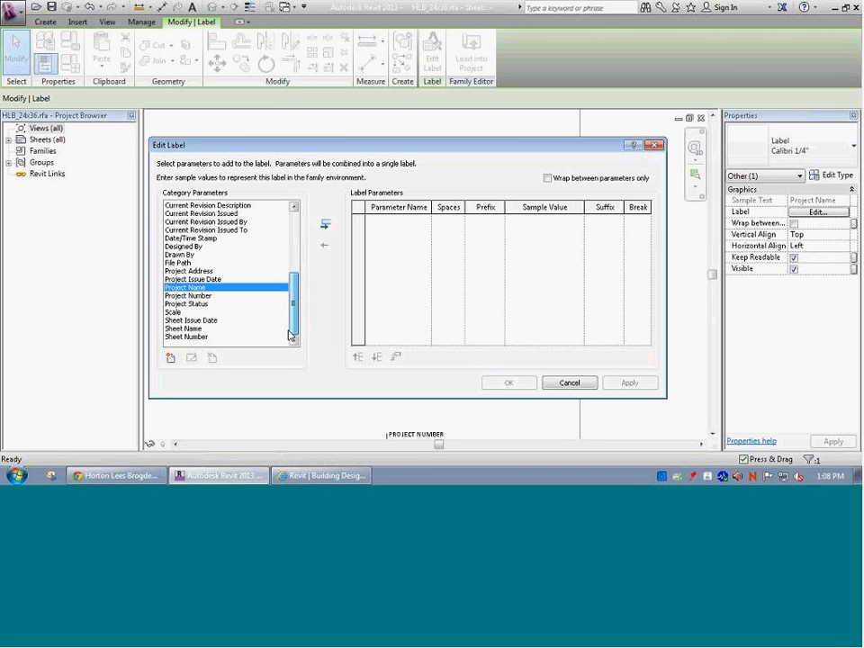
click(189, 329)
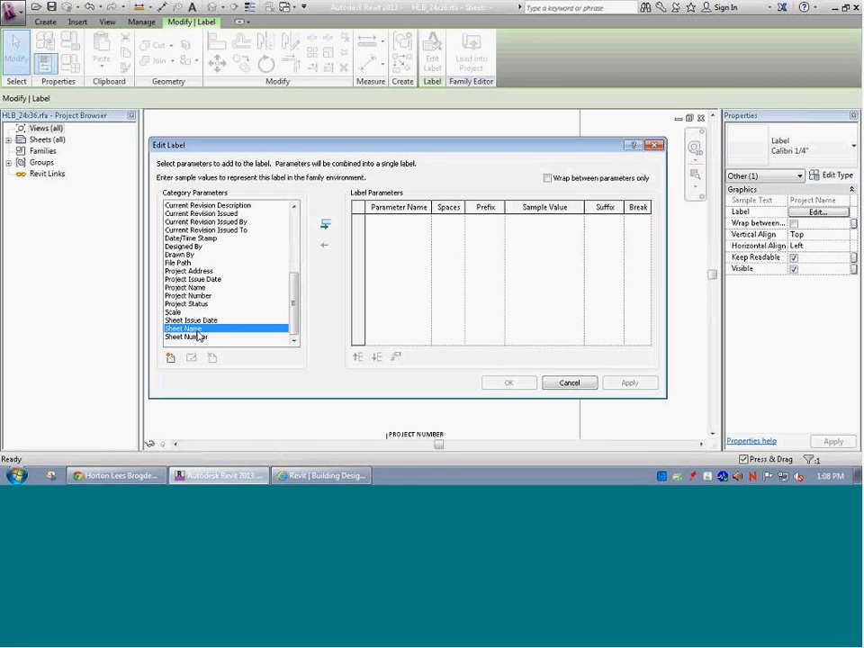
click(326, 226)
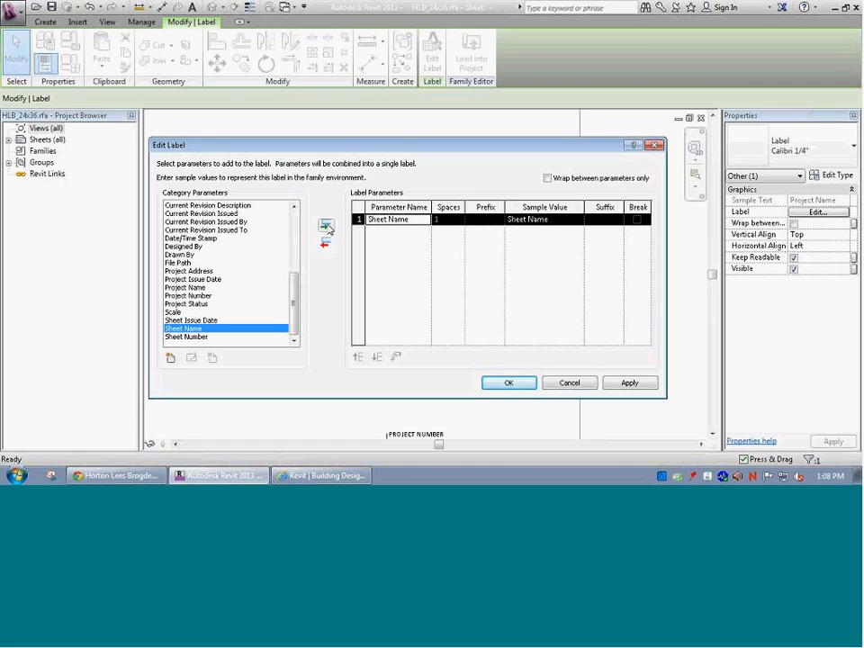
click(508, 385)
click(309, 326)
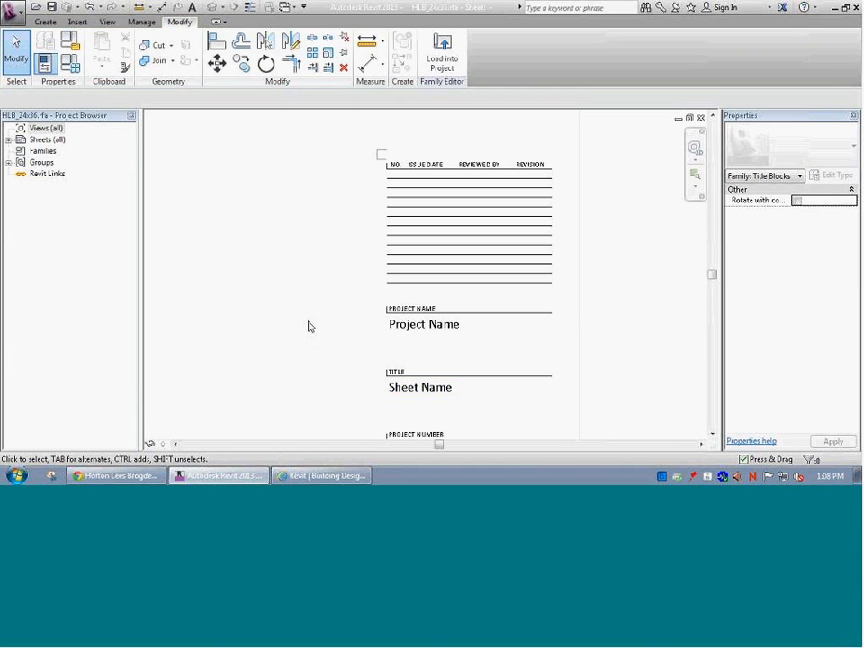
Review the title block fields from PROJECT NAME down to DATE ISSUED and save the family.
click(412, 388)
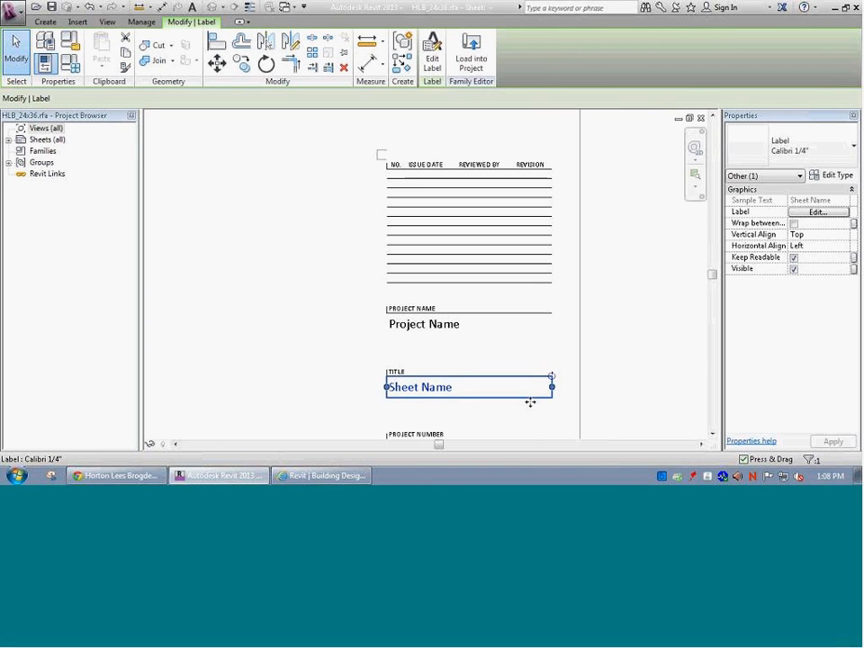
scroll(531, 402, down, 3)
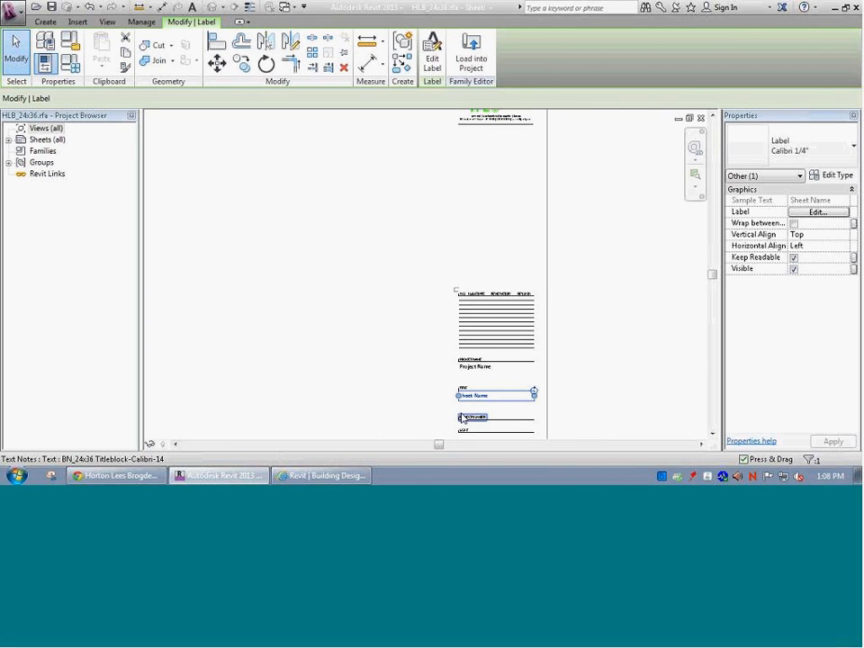
scroll(525, 411, down, 1)
click(572, 404)
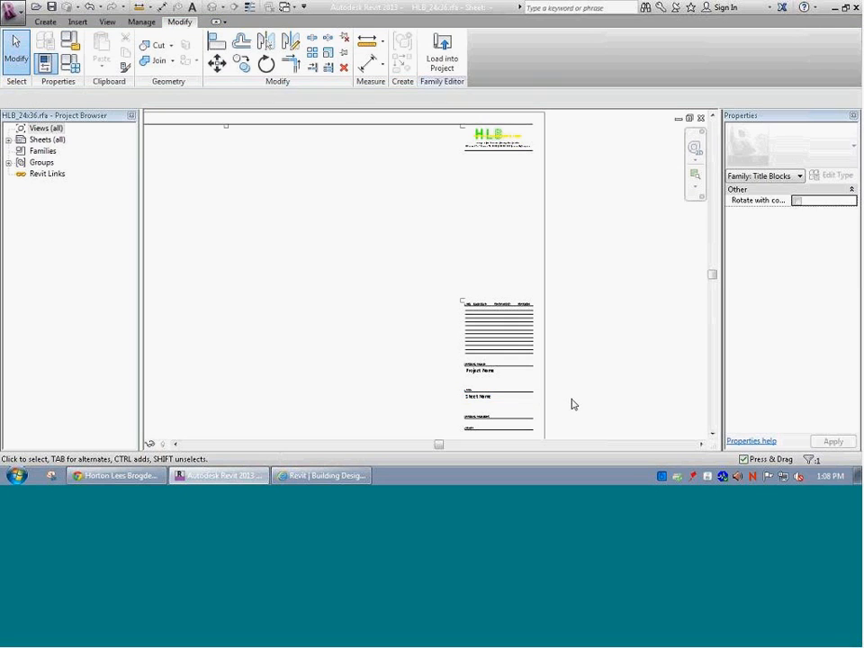
middle_click(525, 424)
middle_click(525, 424)
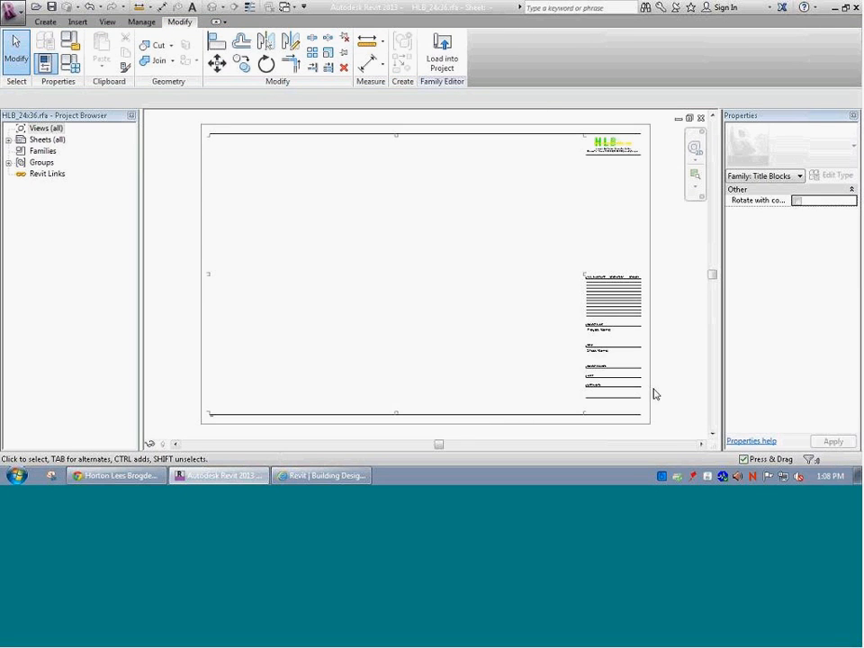
scroll(649, 394, up, 6)
scroll(583, 293, down, 3)
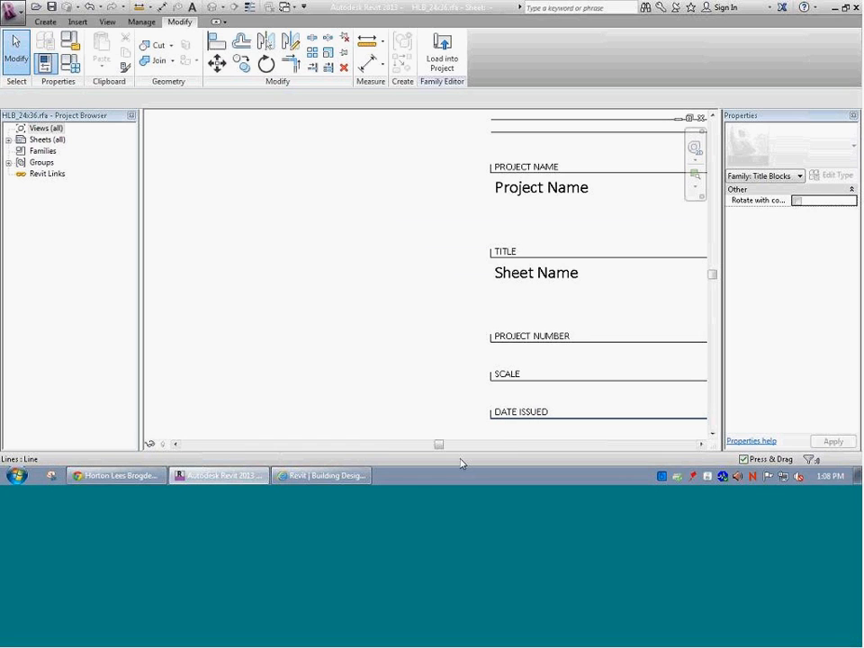
drag(439, 445, 503, 456)
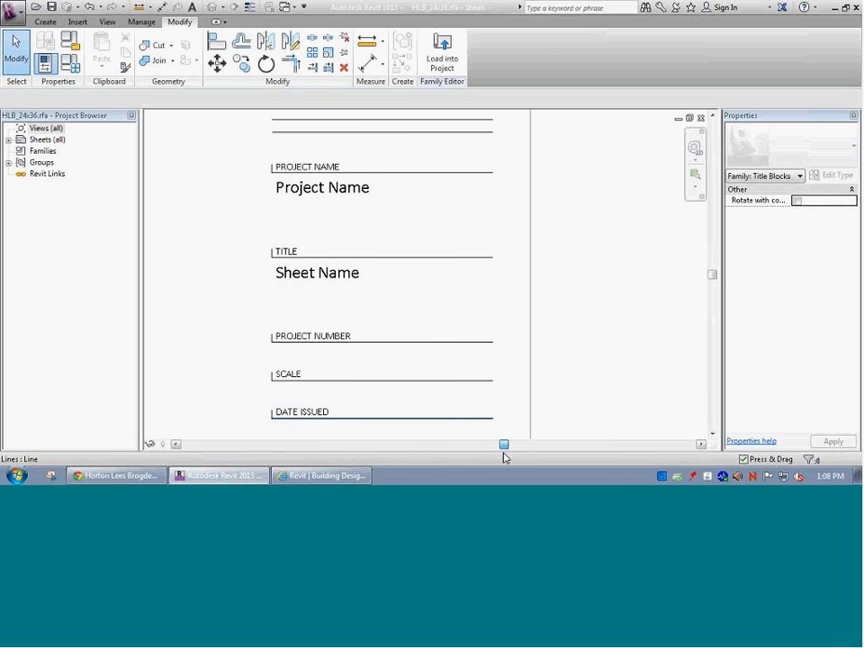
click(53, 8)
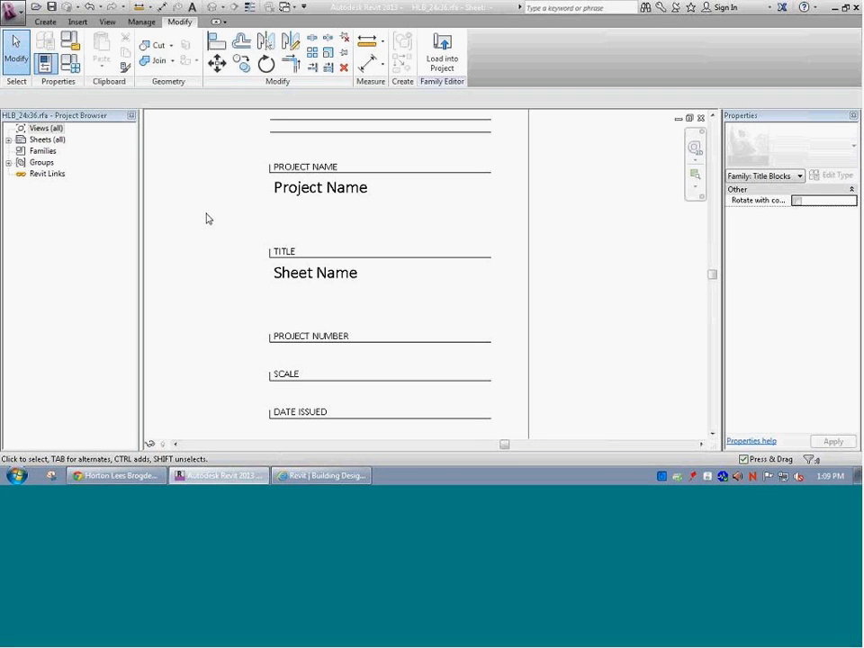
Inspect the category parameters available to the File Path label at the lower-left corner of the title block.
key(z)
key(a)
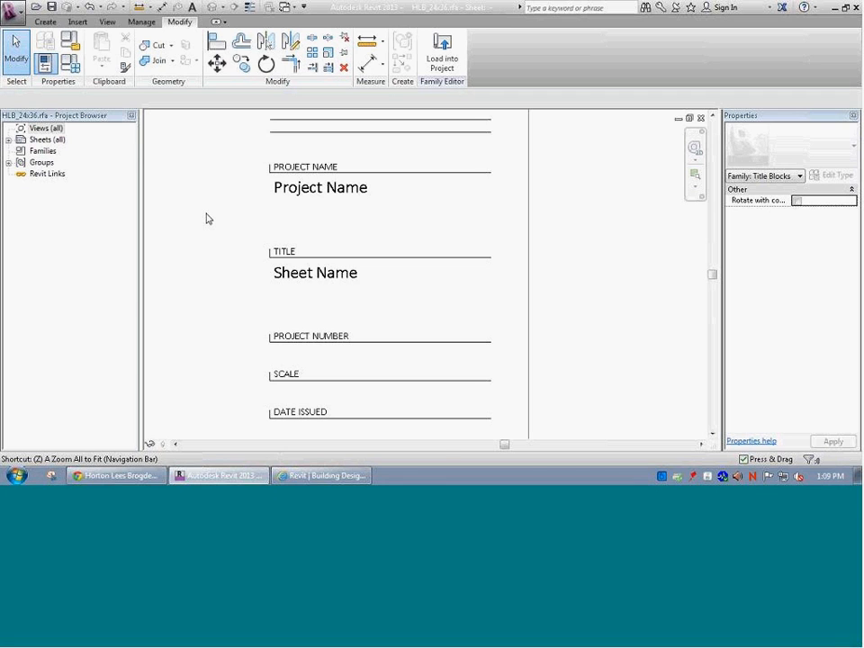
click(214, 421)
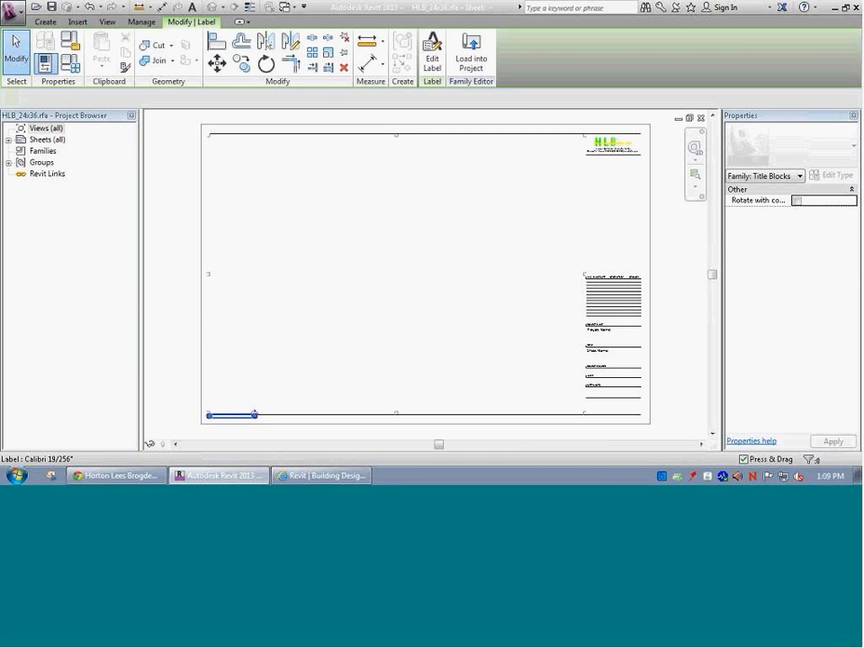
click(429, 50)
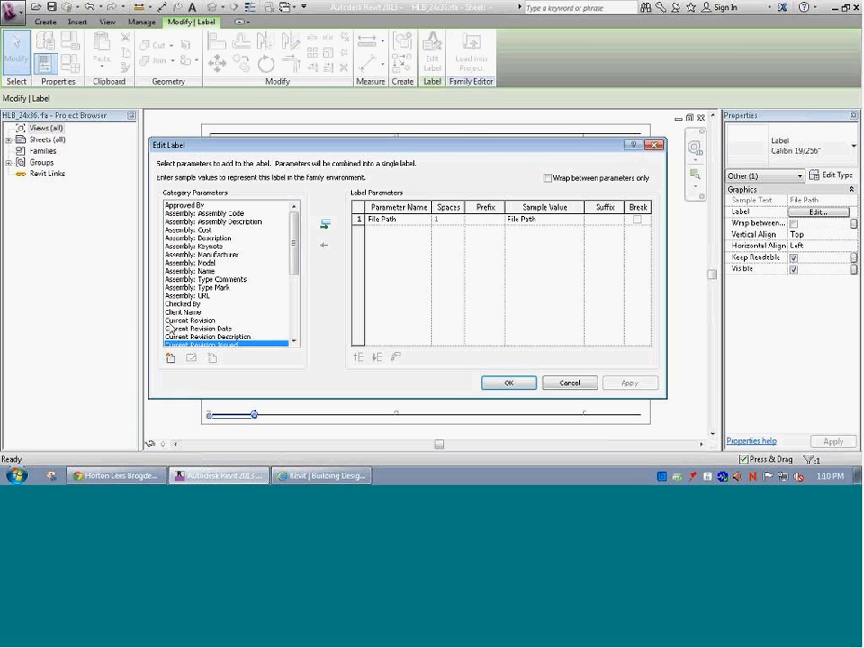
drag(294, 242, 293, 282)
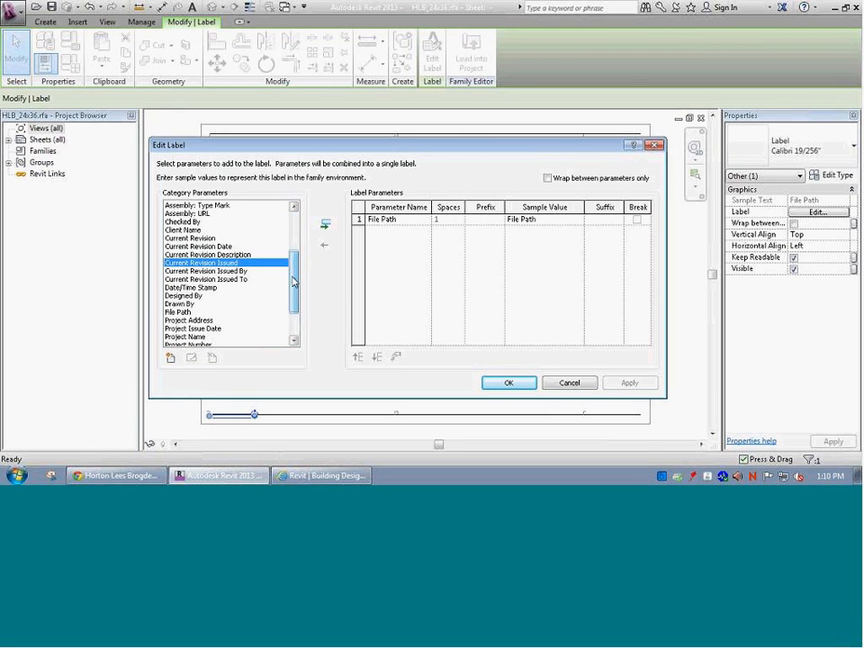
click(171, 312)
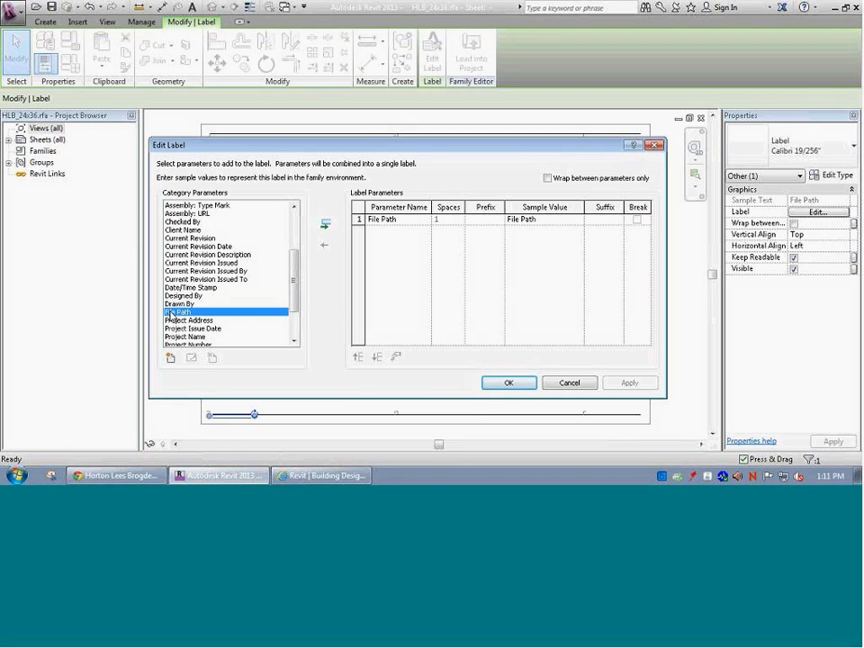
drag(295, 281, 302, 236)
click(508, 382)
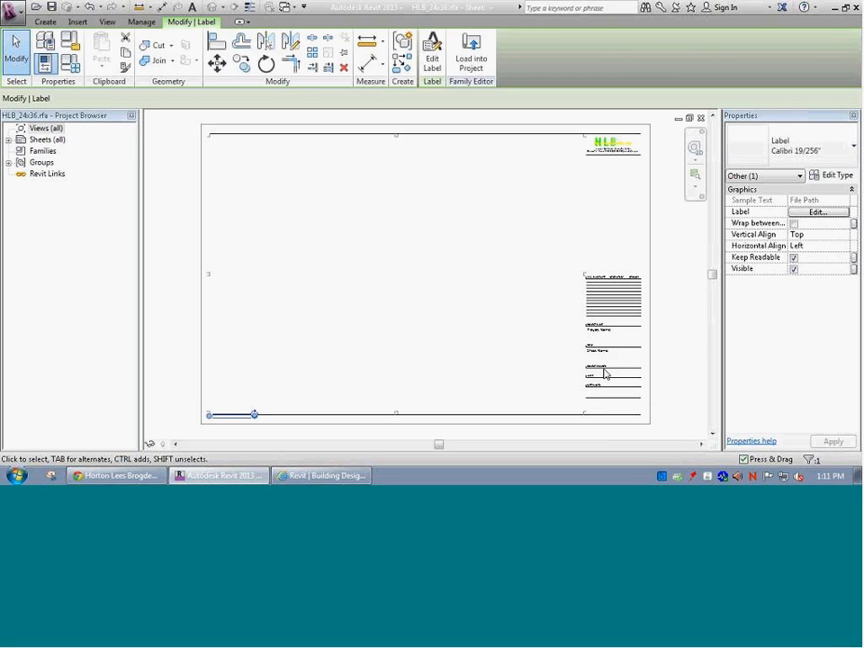
click(654, 358)
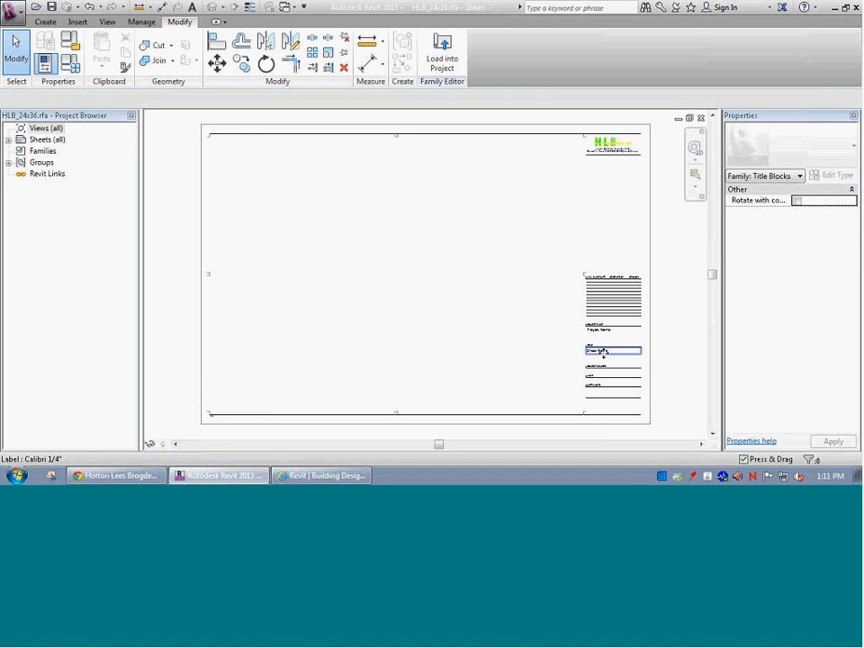
Compare the Sheet Name, File Path and Project Name labels and check the available label types in the Project Name label's type properties.
click(604, 353)
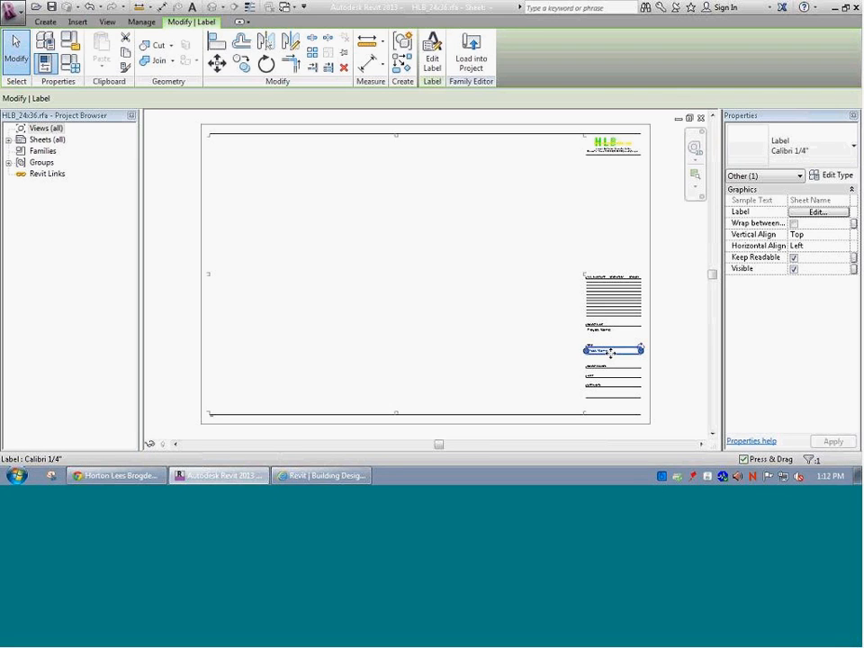
click(214, 418)
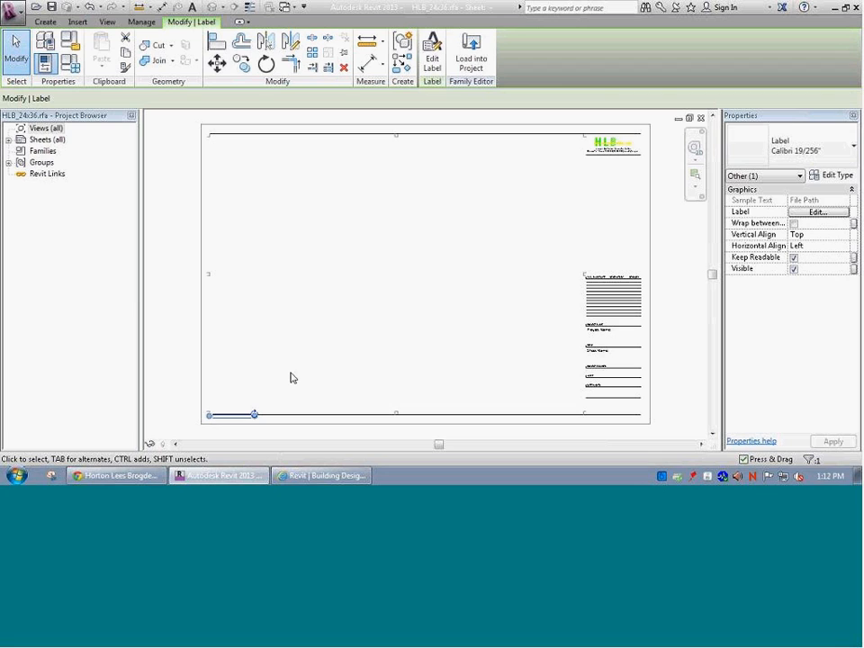
click(599, 333)
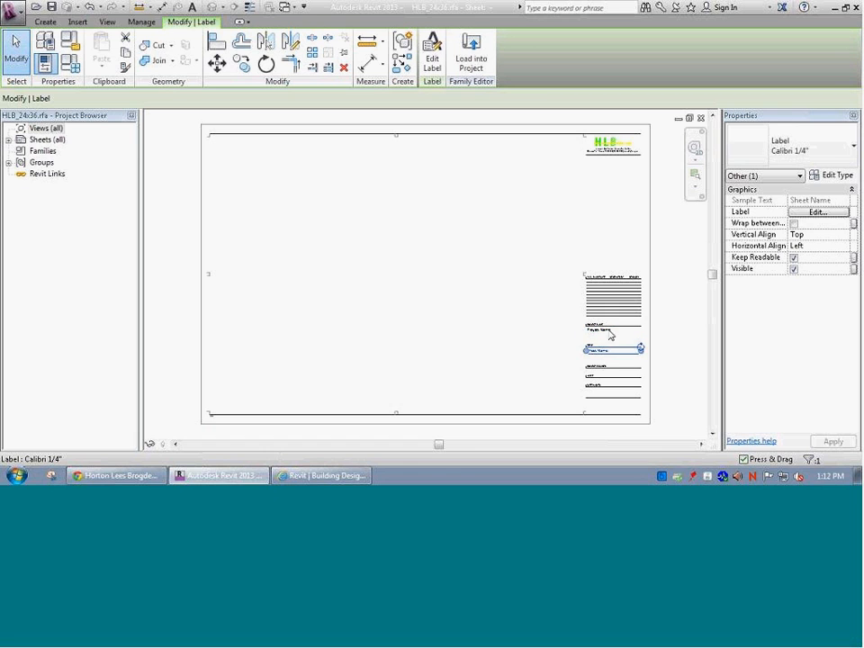
click(836, 175)
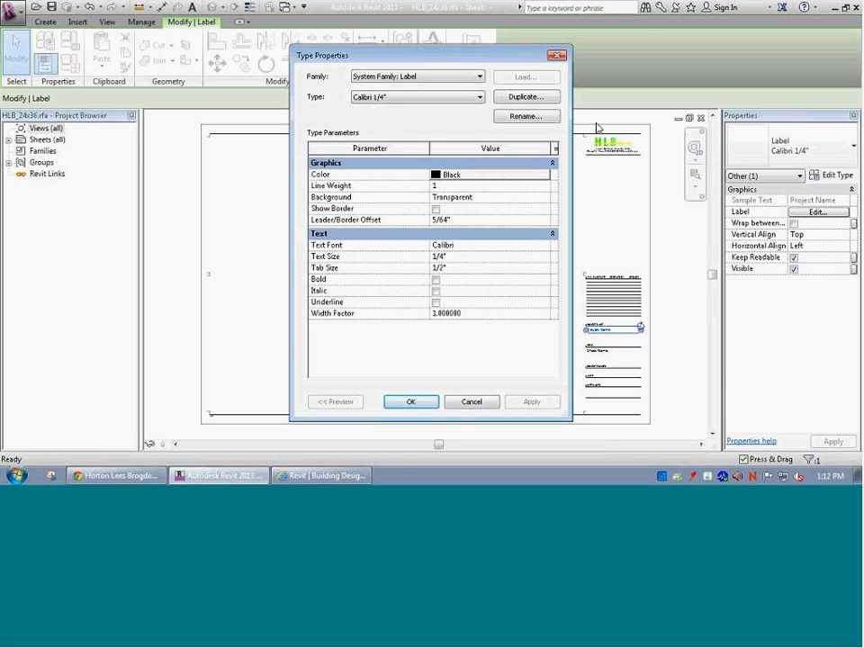
click(418, 96)
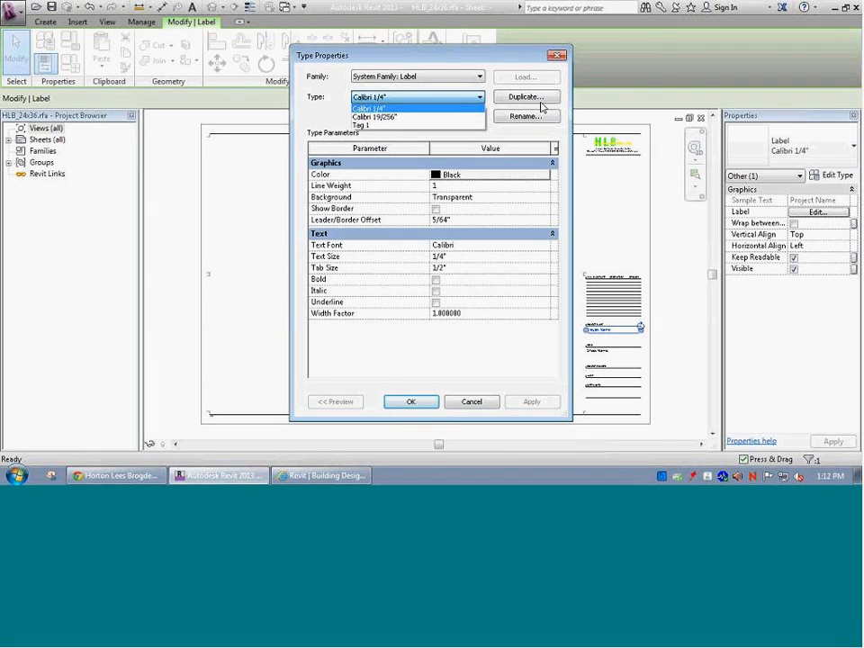
click(468, 402)
click(448, 403)
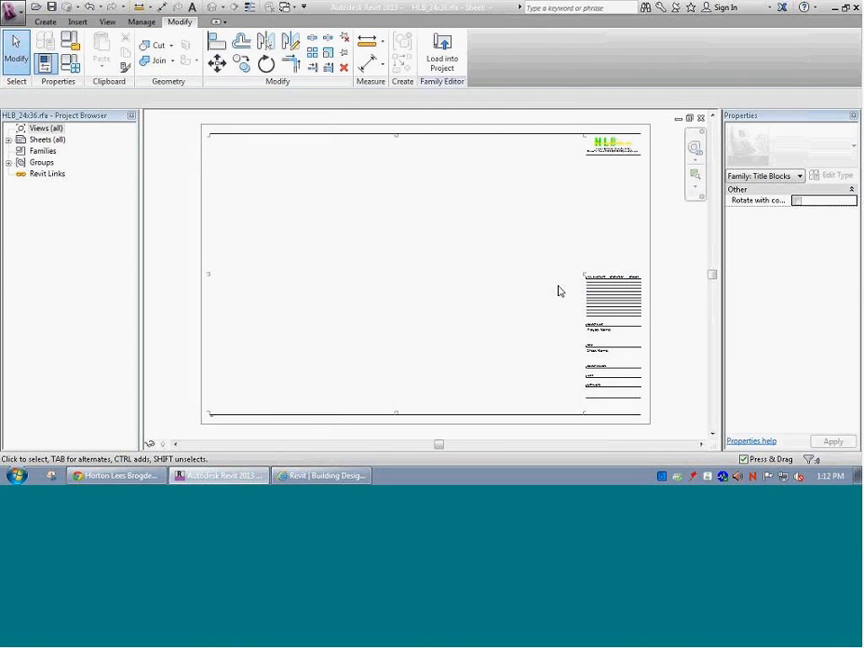
Start purging unused items, clear all preselected ones, and mark the text styles BN_24x36 Titleblock-Calibri-13 and Text Note 1.
scroll(627, 348, up, 1)
scroll(622, 340, up, 5)
scroll(612, 360, down, 1)
drag(437, 445, 495, 445)
scroll(478, 398, down, 3)
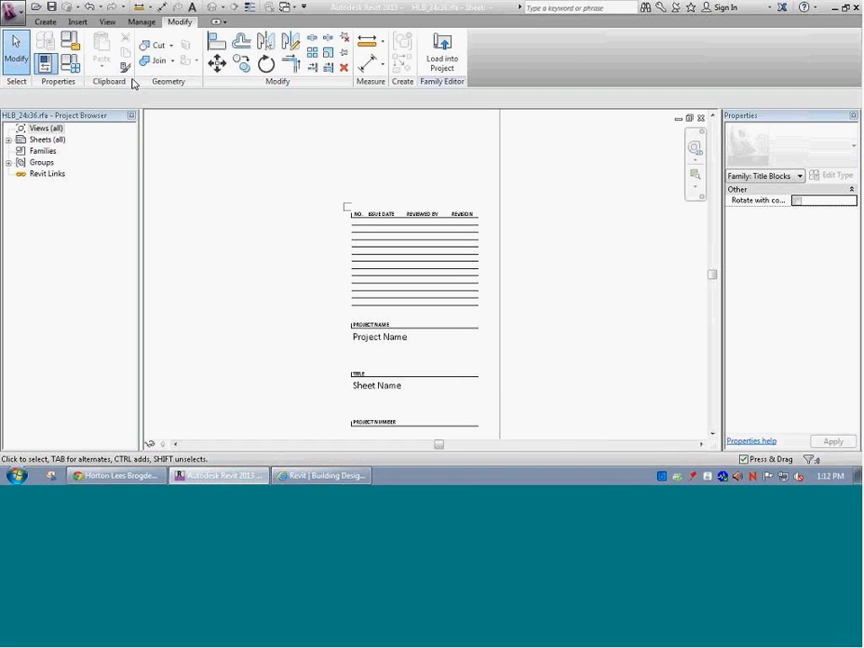
click(141, 23)
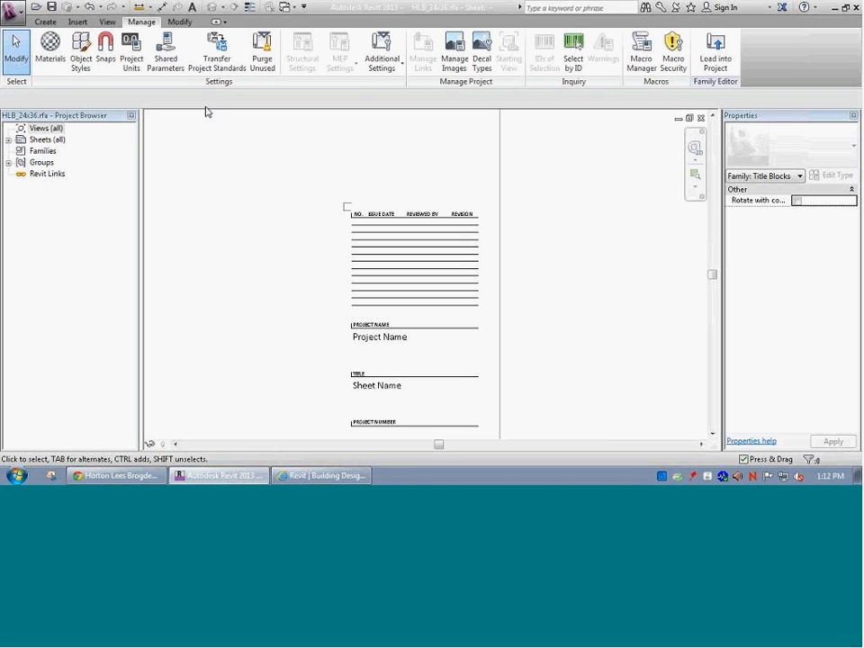
click(262, 54)
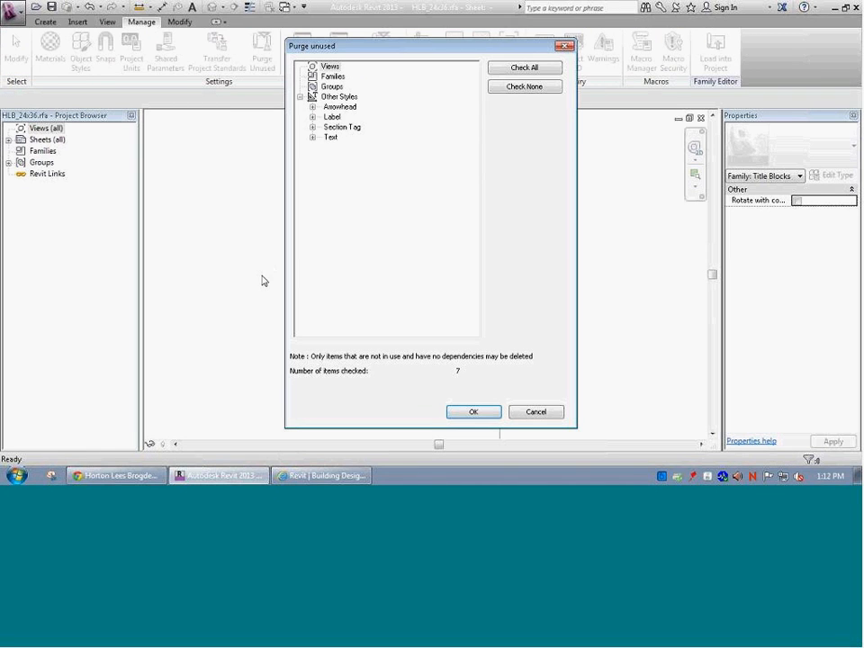
click(511, 88)
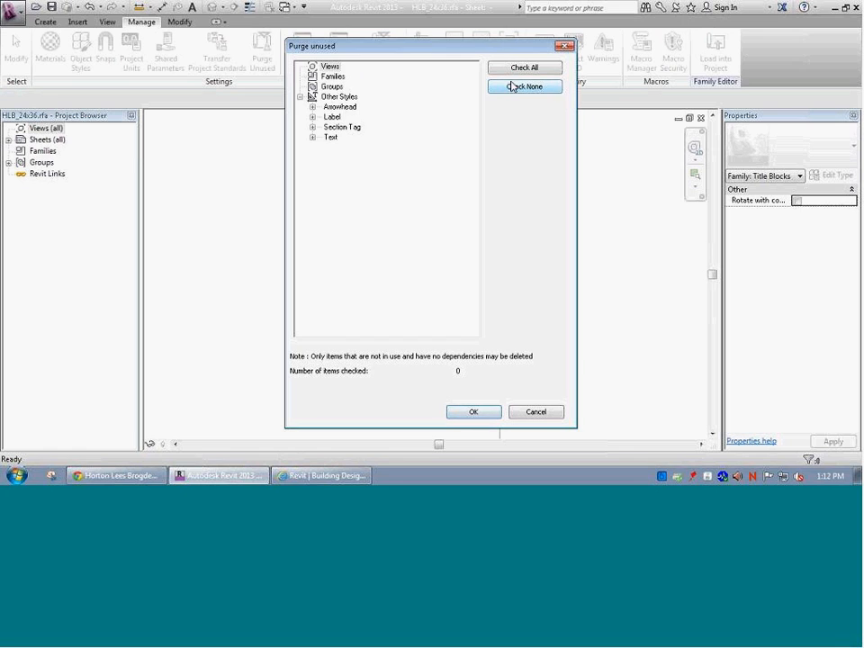
click(313, 137)
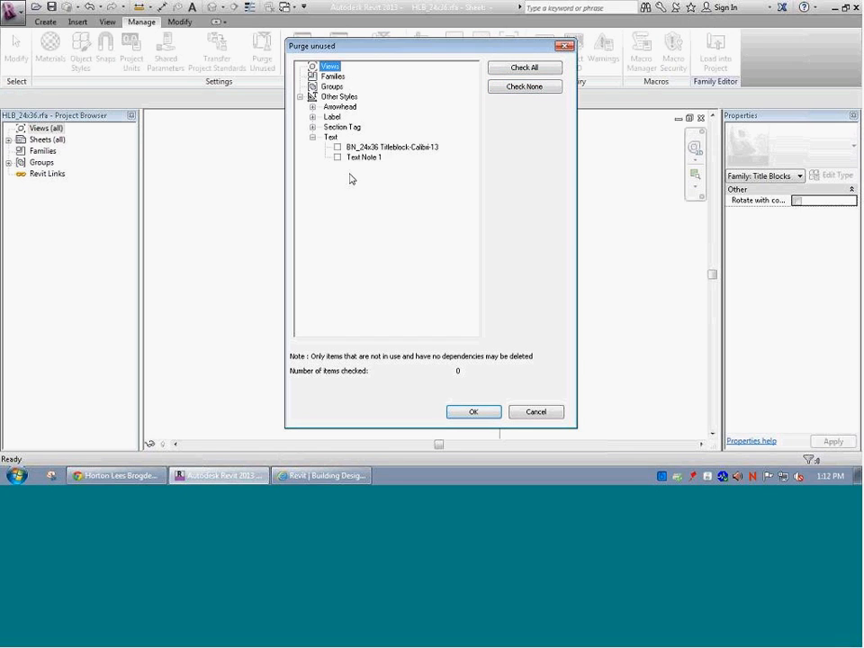
click(337, 147)
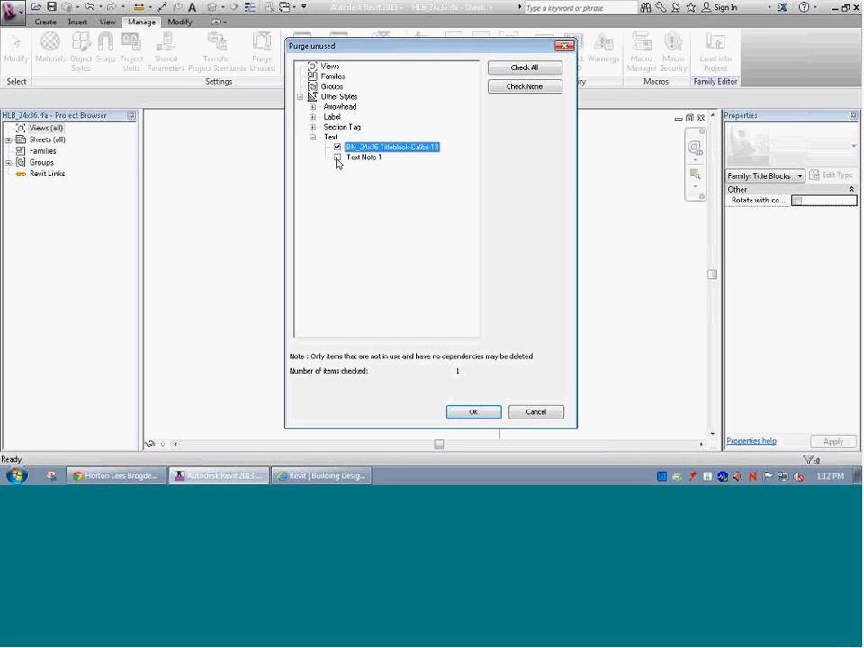
click(338, 157)
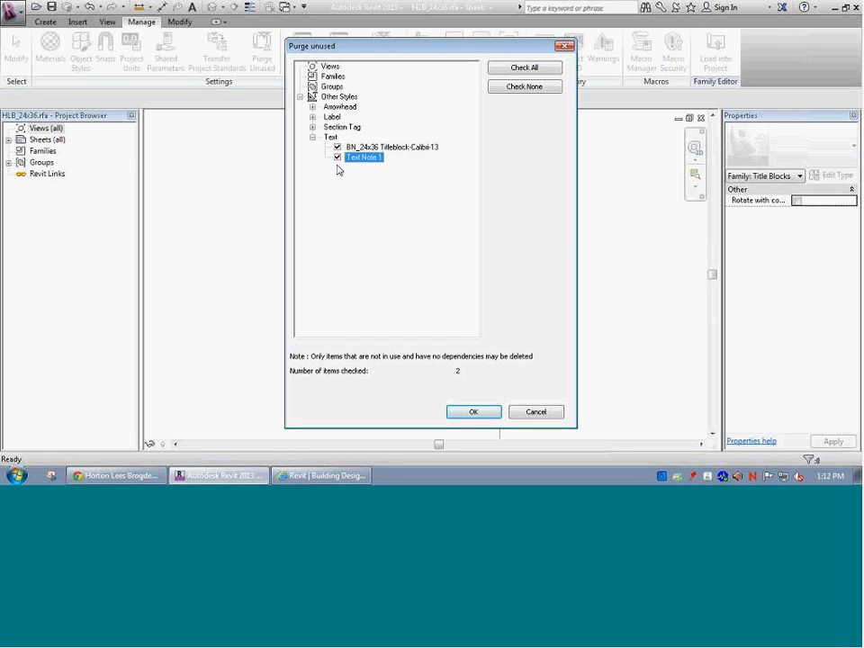
Also mark label Tag 1, arrowhead Filled Elevation Target and section tags Elevation 1 (both) and Plan View 1, and purge the marked items.
click(313, 117)
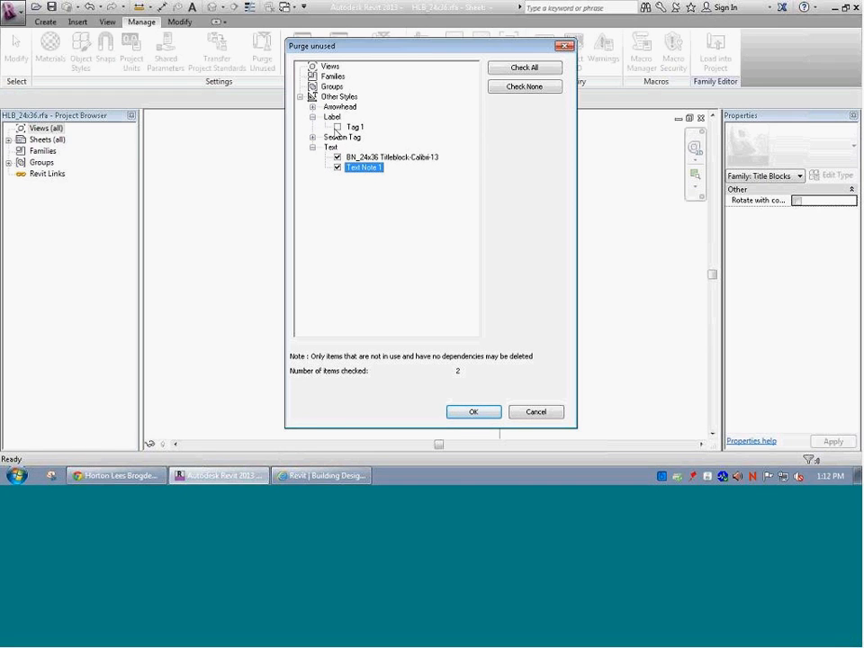
click(337, 126)
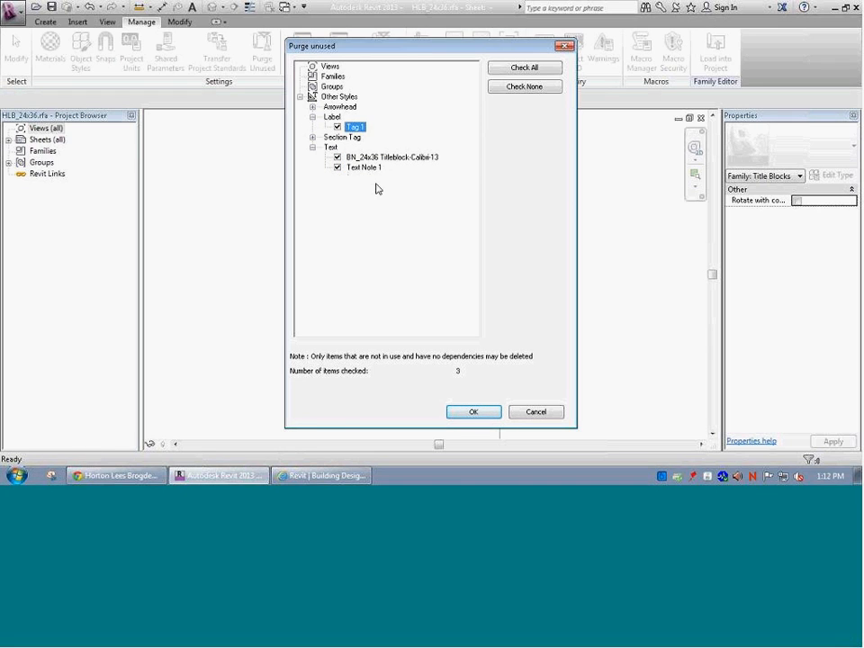
click(313, 106)
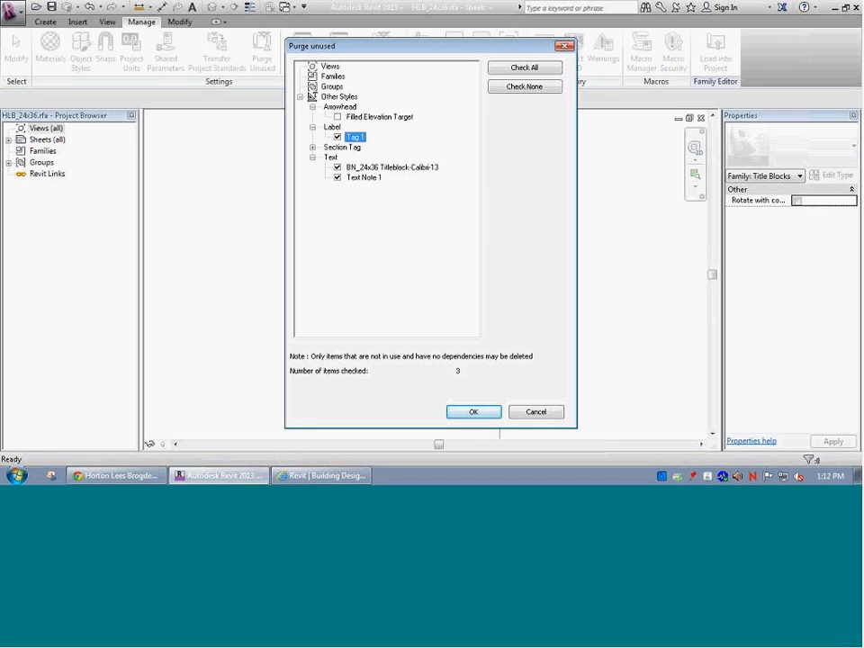
click(337, 117)
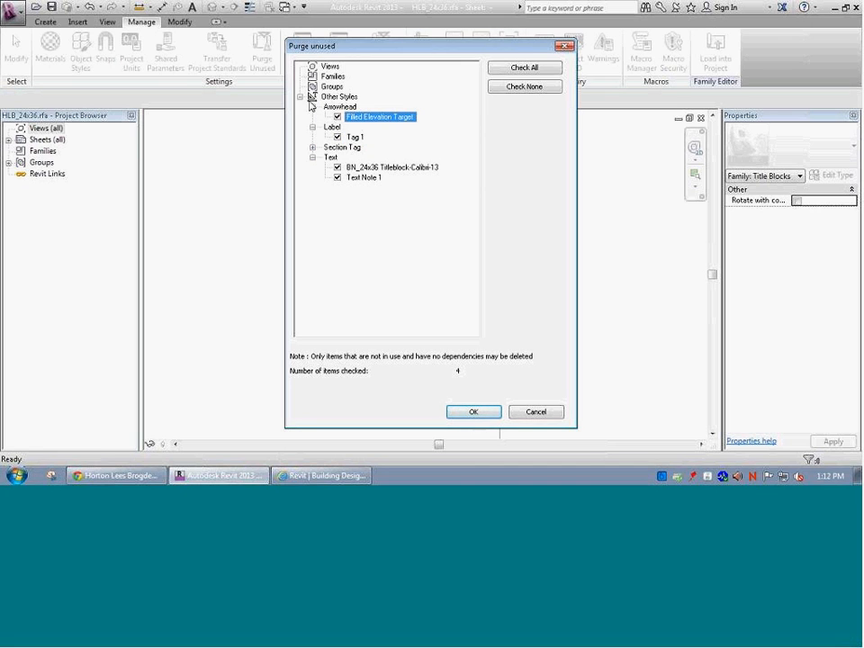
double_click(342, 147)
click(337, 158)
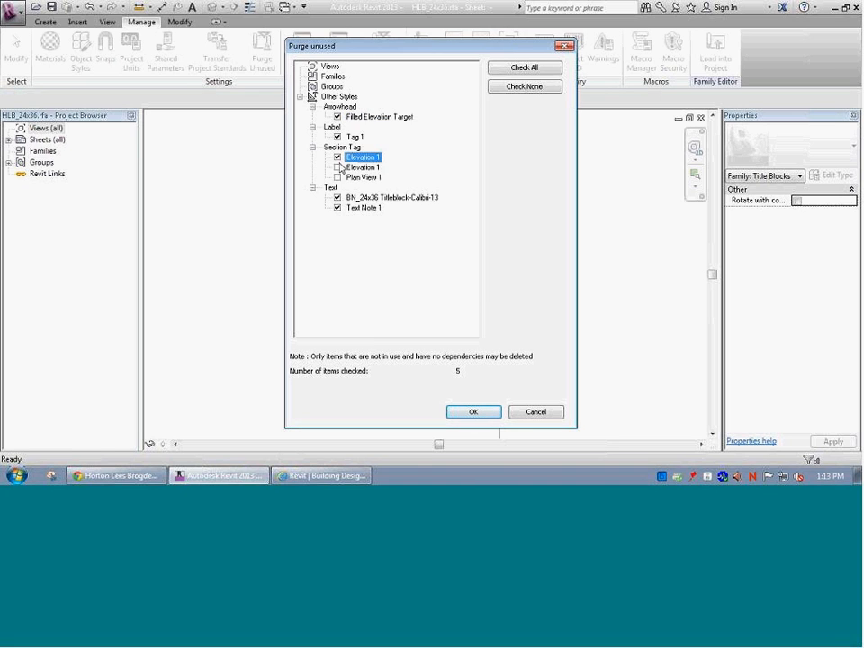
click(337, 167)
click(337, 178)
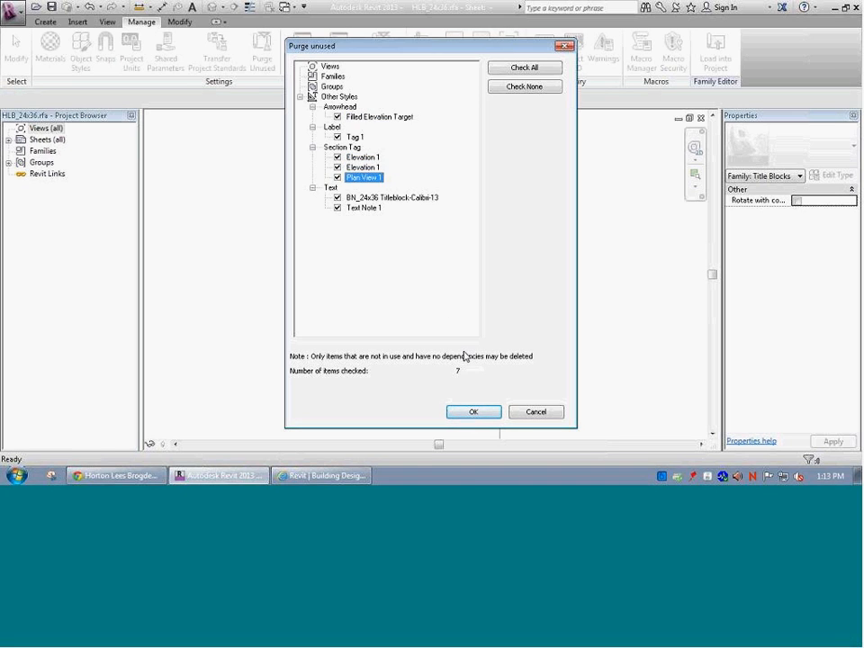
click(478, 413)
Check the label types available for the Project Name label.
click(408, 349)
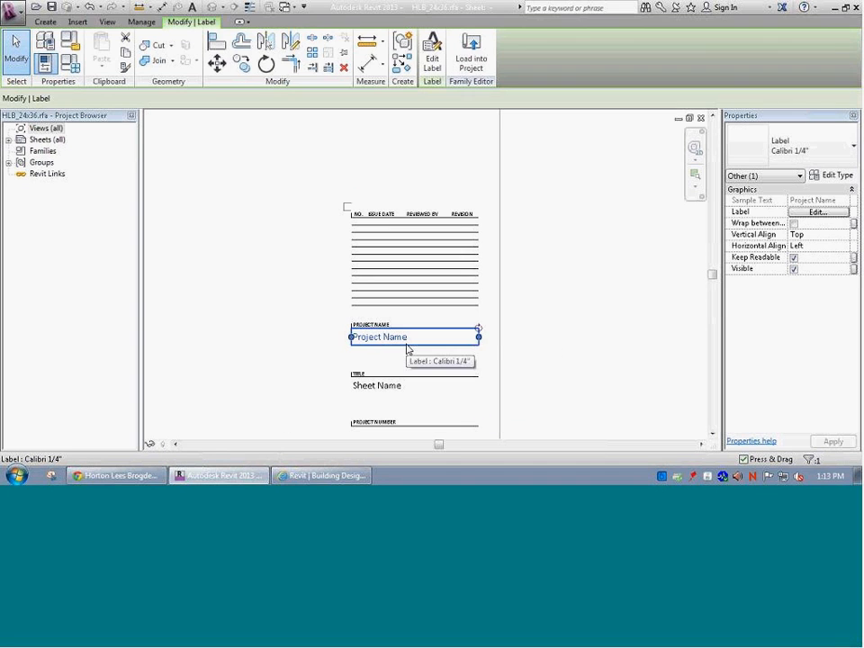
click(812, 157)
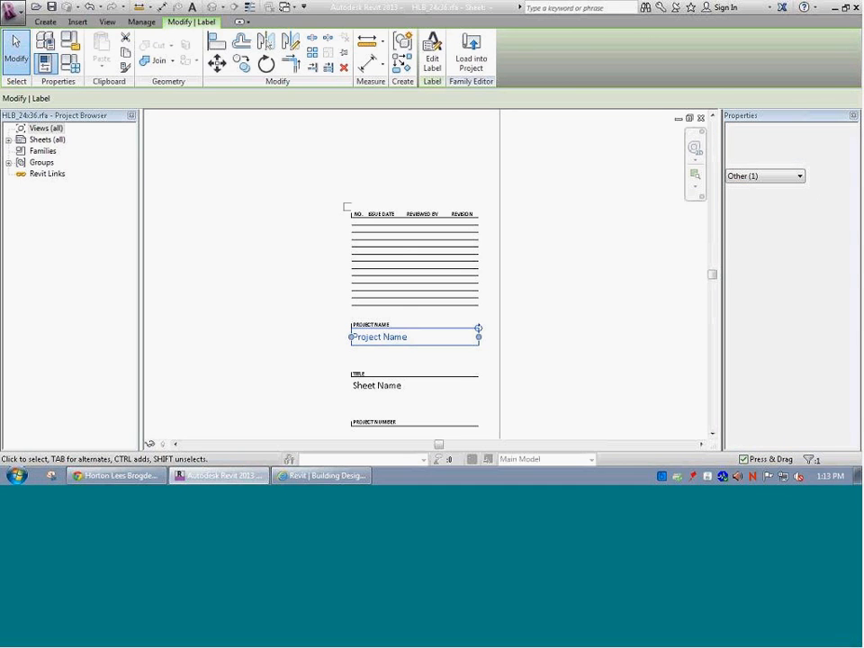
scroll(538, 314, down, 3)
scroll(540, 315, down, 3)
Copy the Sheet Name label from the left endpoint of the line below TITLE to the left endpoint of the line below PROJECT NUMBER.
key(z)
key(a)
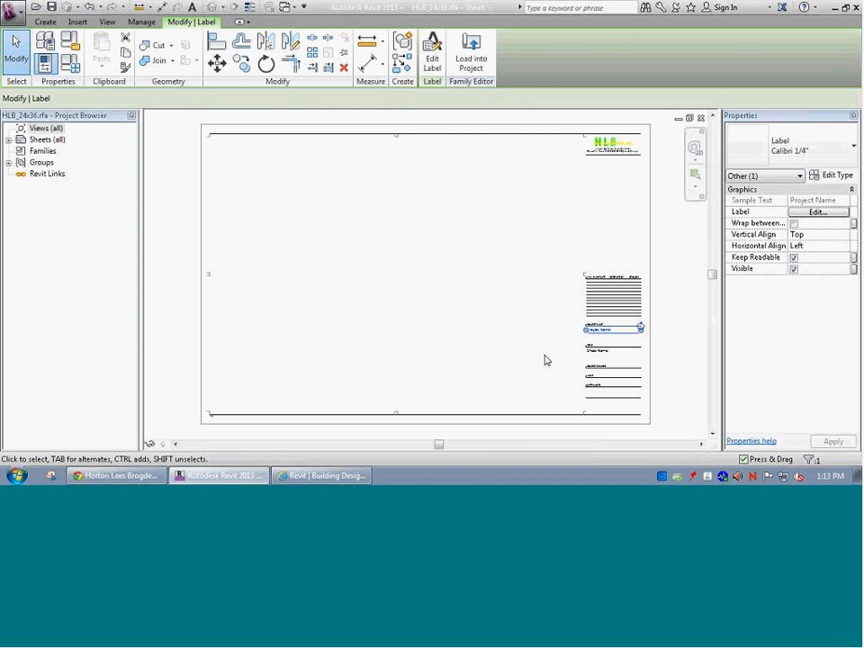
key(z)
key(r)
drag(569, 314, 657, 404)
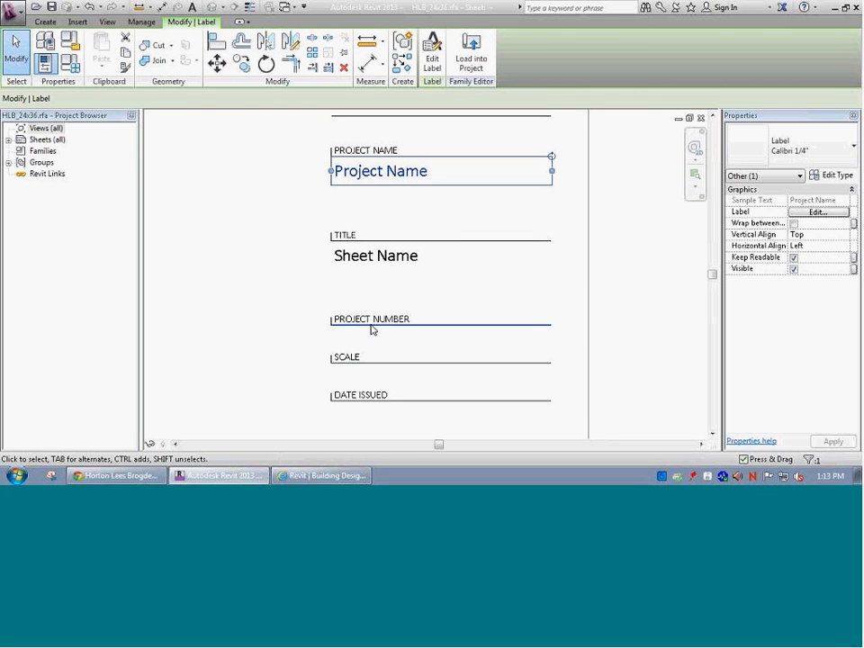
click(382, 271)
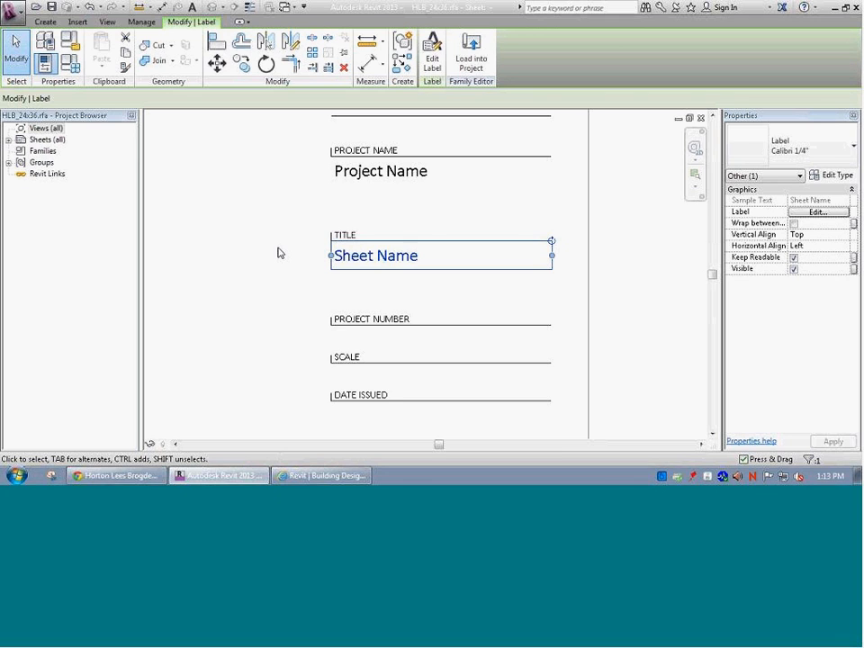
key(m)
key(v)
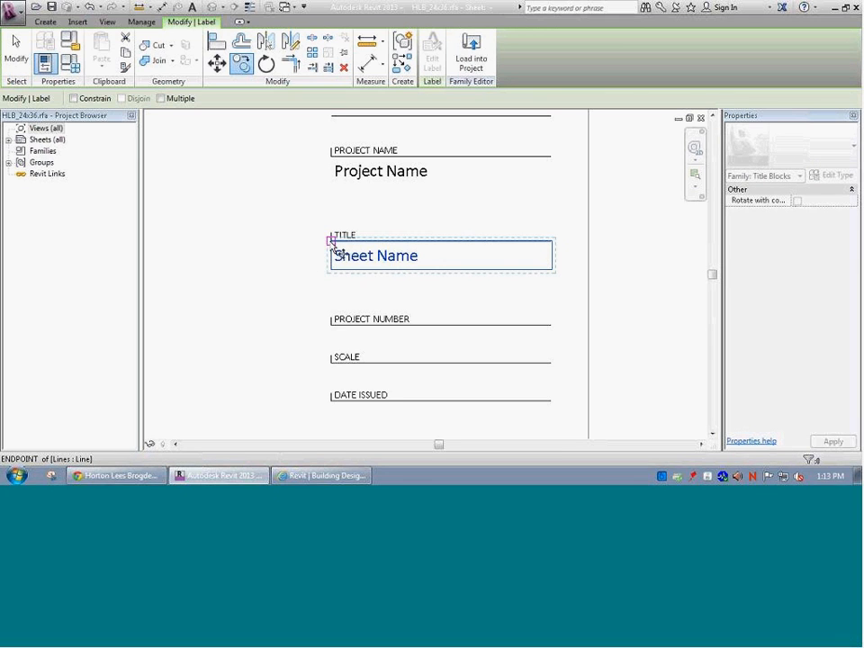
click(330, 241)
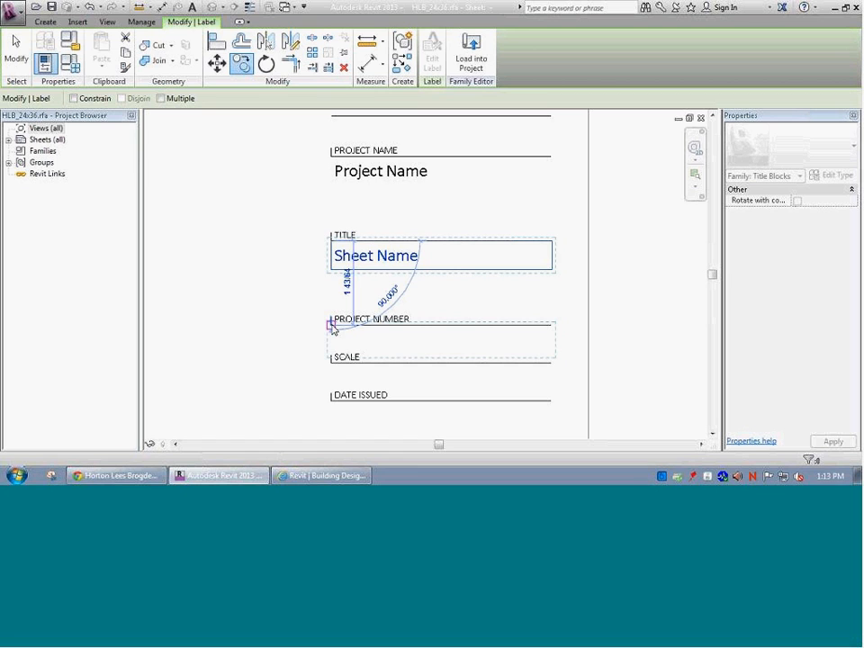
click(525, 324)
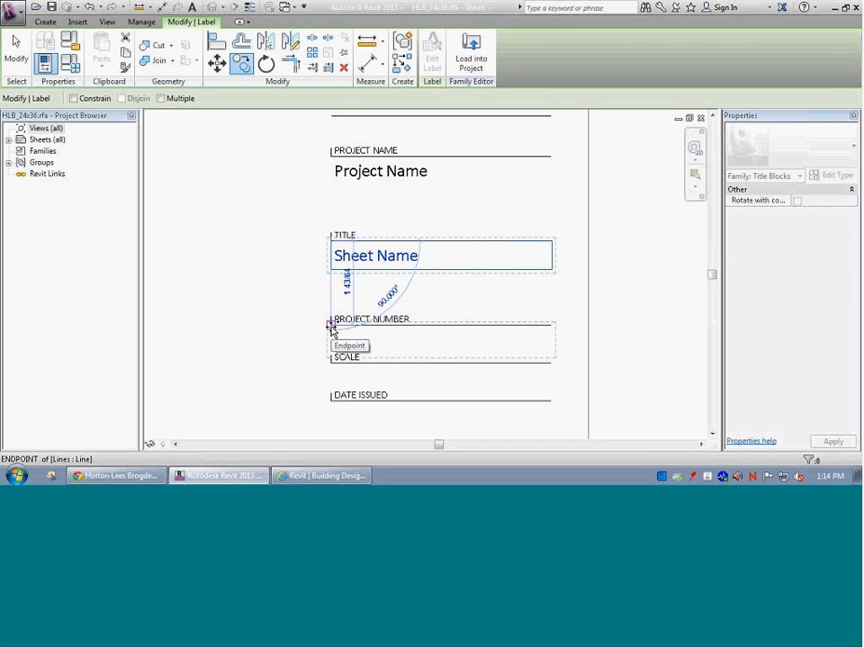
click(332, 328)
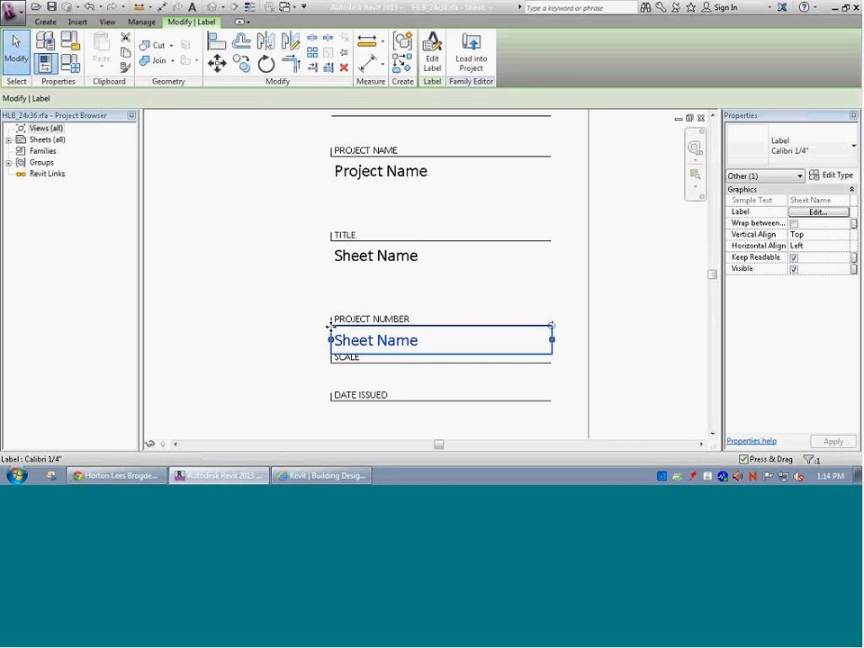
Duplicate the type of the label below PROJECT NUMBER and name the new type Calibri 3/16".
click(283, 328)
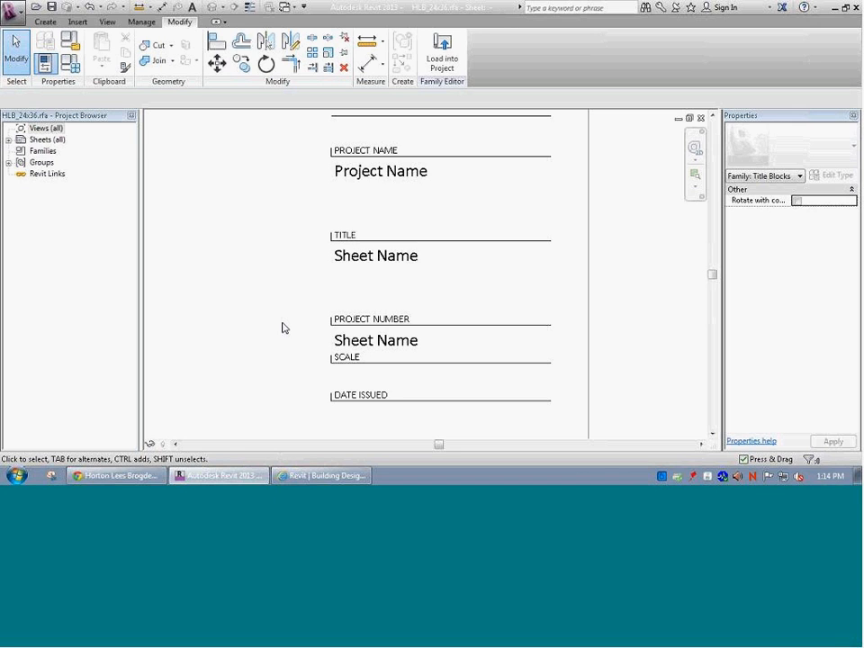
click(379, 340)
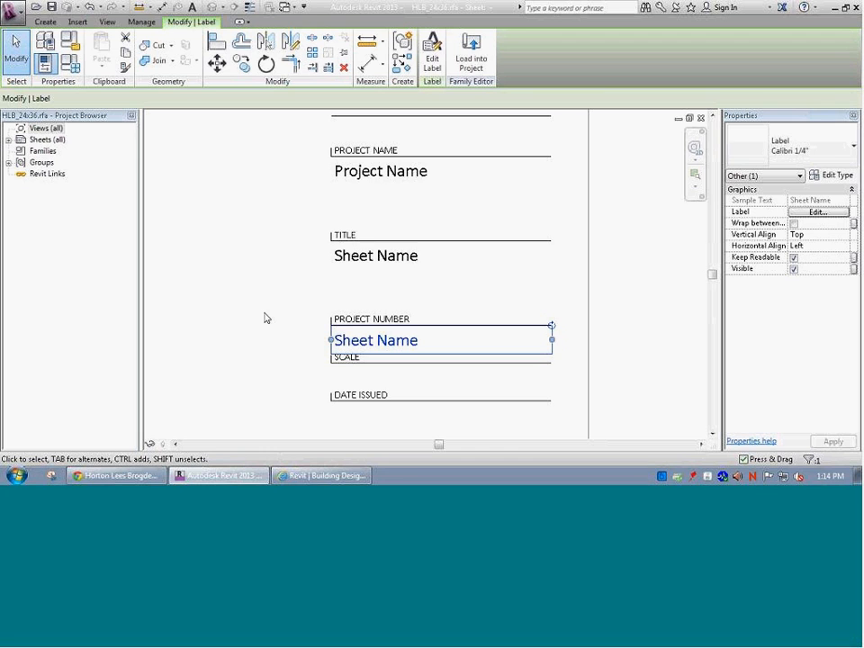
click(830, 175)
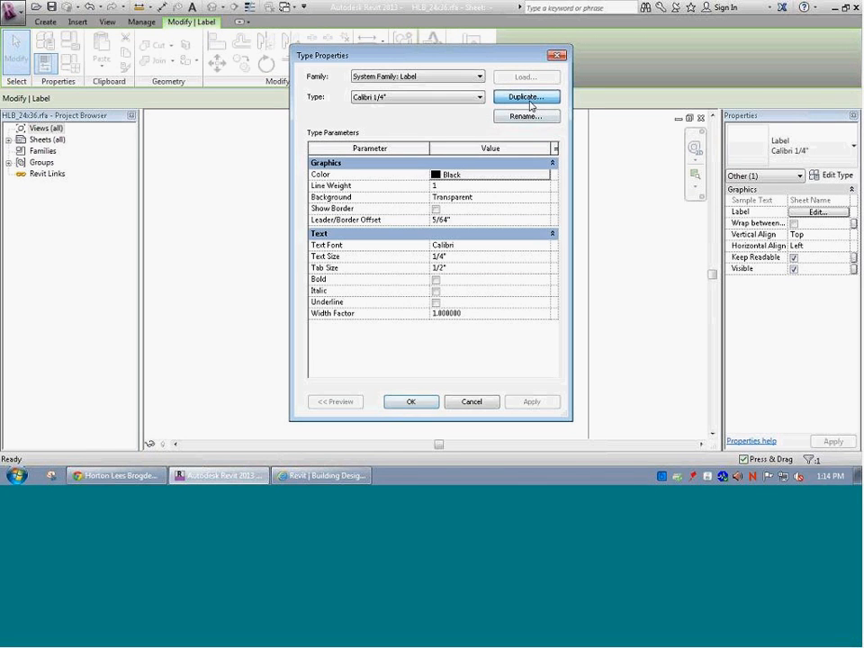
click(530, 105)
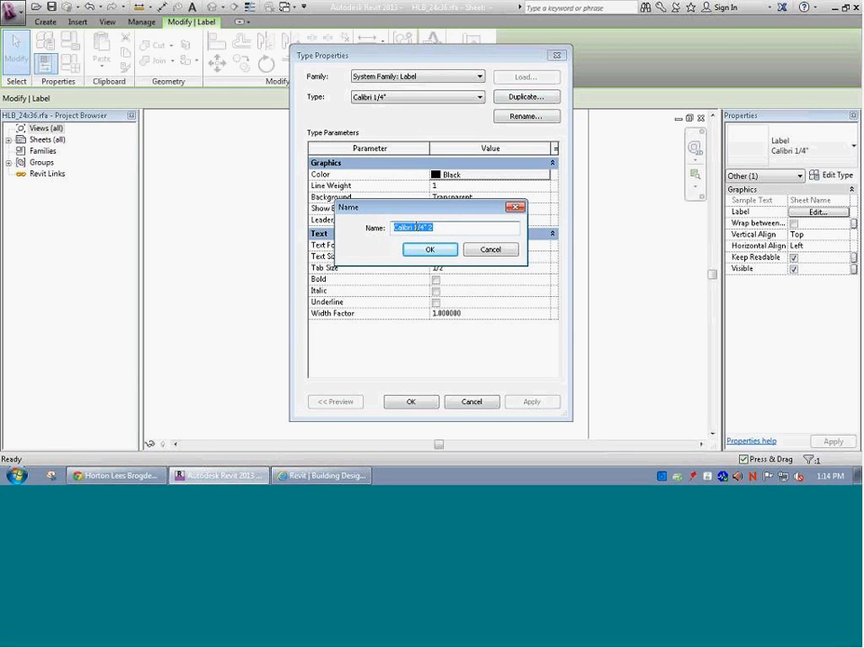
drag(415, 228, 436, 228)
key(BackSpace)
text(3/16")
click(431, 249)
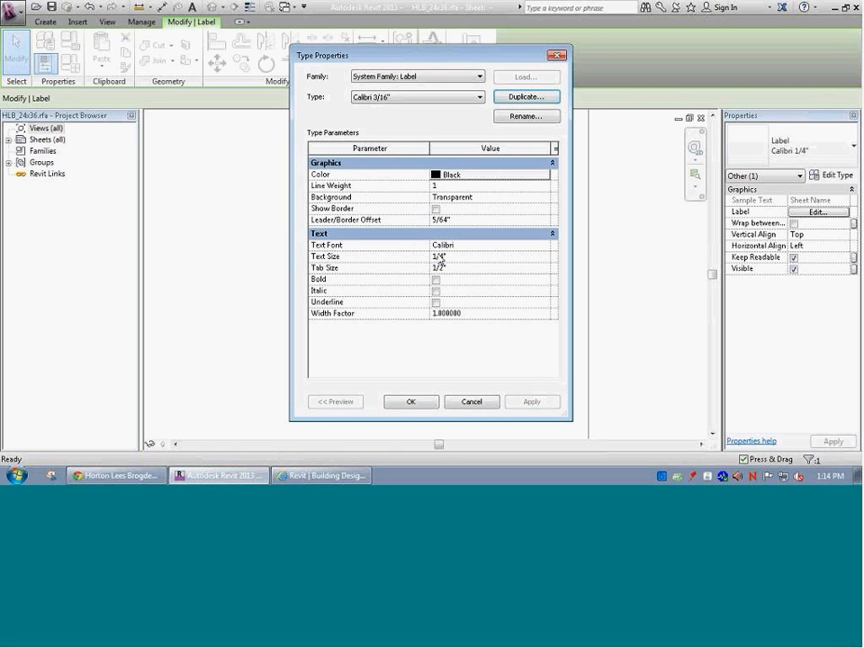
Set the text size of the Calibri 3/16" label type to 3/16" and apply it to the label below PROJECT NUMBER.
click(431, 256)
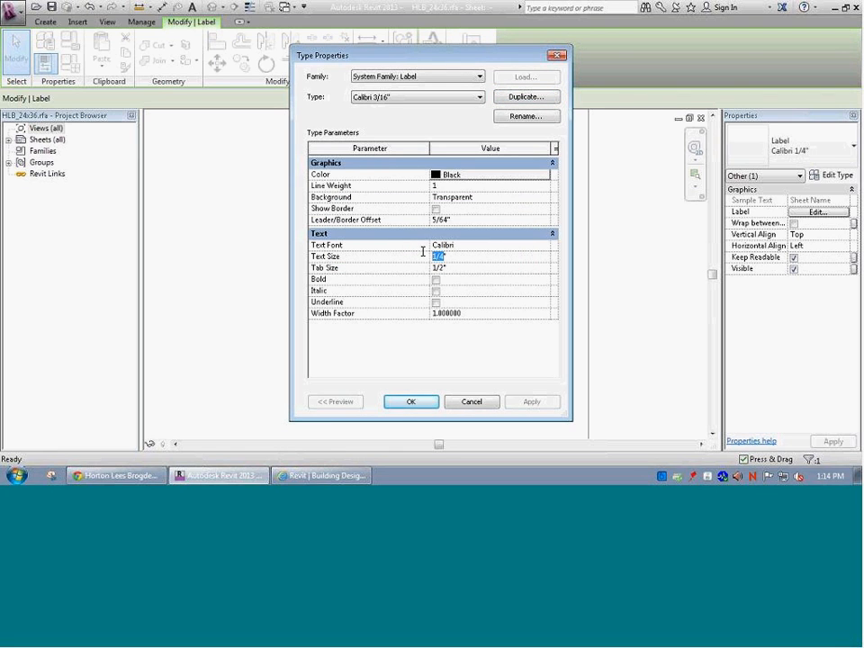
text(3/16")
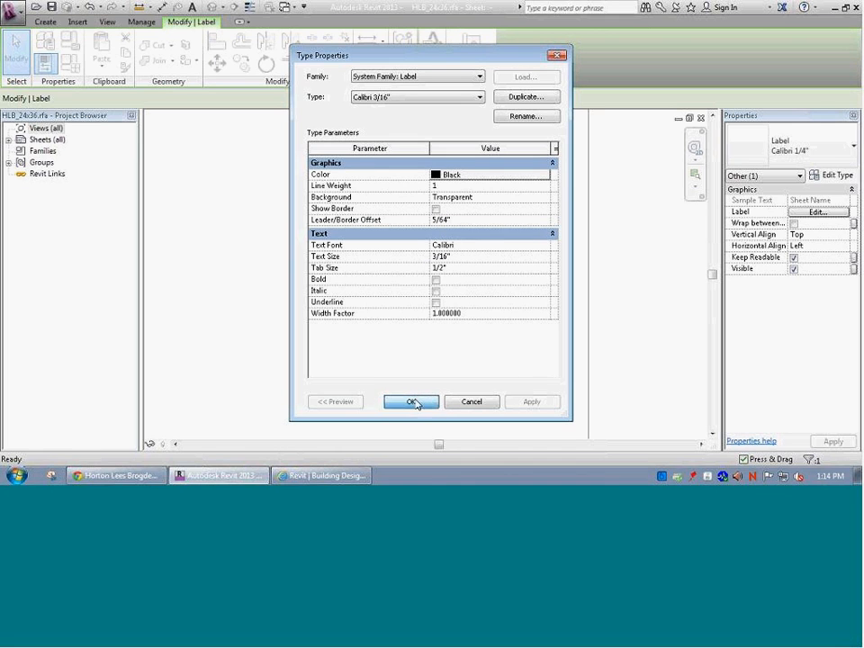
click(414, 401)
click(285, 366)
Replace the Sheet Name parameter with Project Number in the label below the PROJECT NUMBER heading.
scroll(368, 348, up, 5)
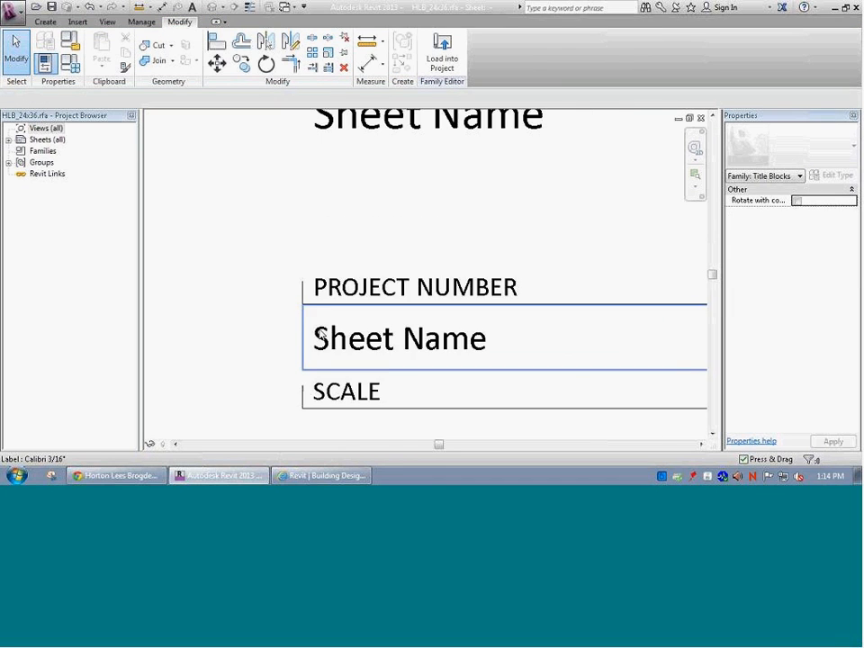
scroll(320, 335, up, 2)
click(304, 339)
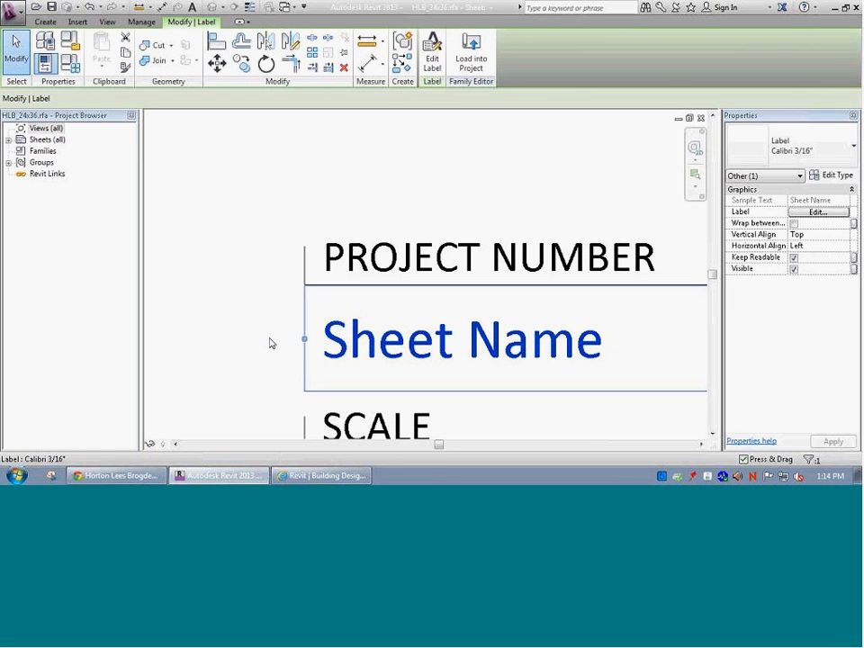
scroll(272, 341, down, 1)
scroll(270, 340, down, 3)
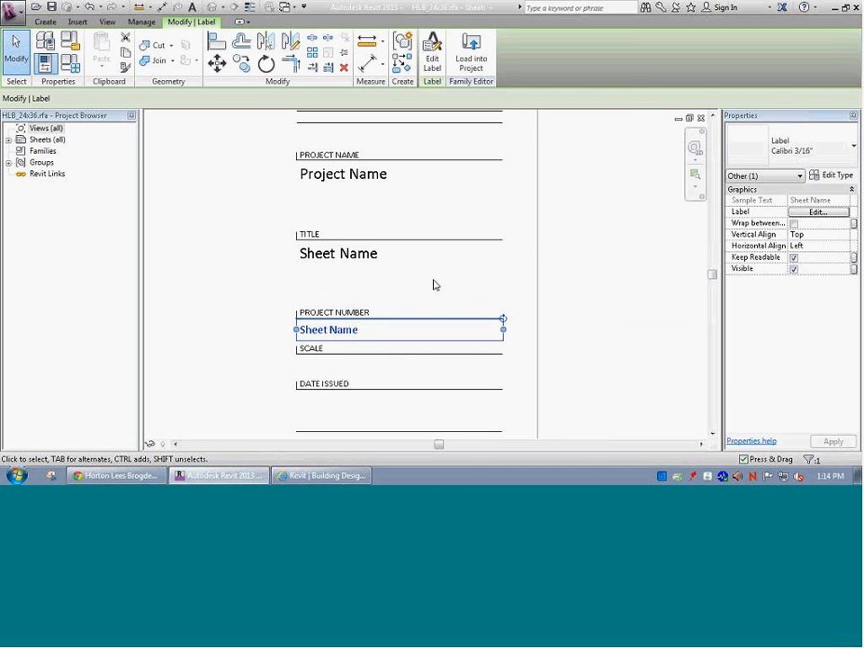
click(434, 65)
click(389, 220)
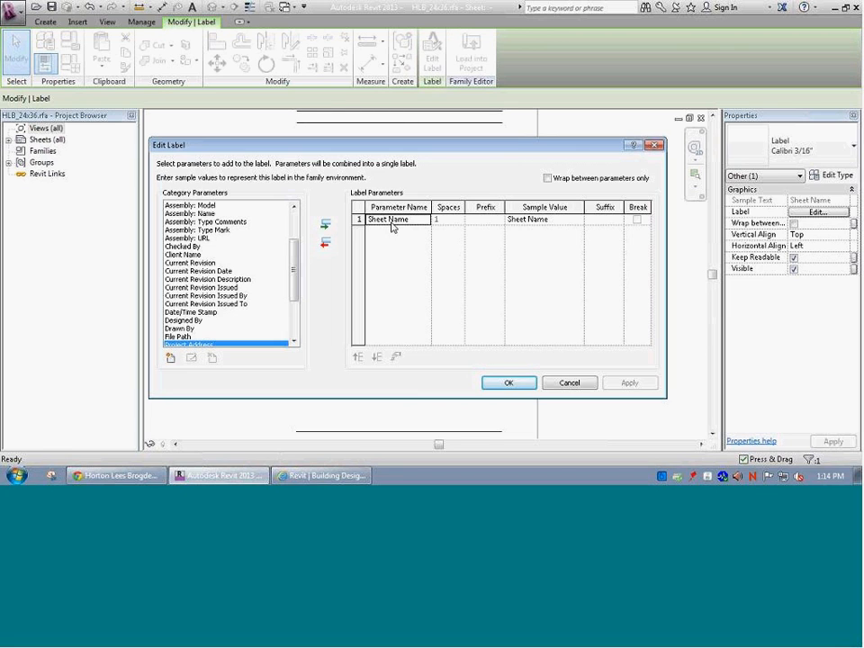
click(325, 245)
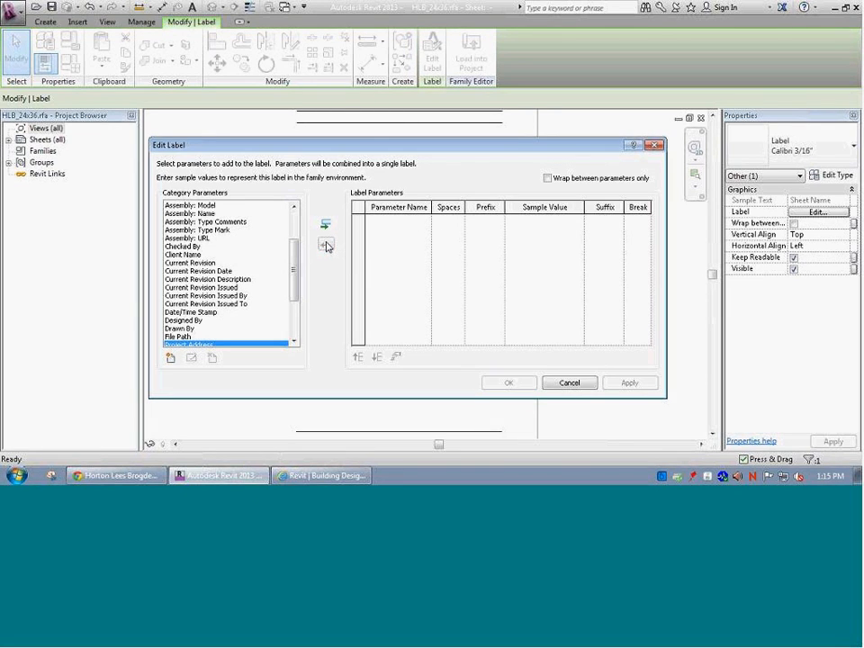
click(196, 321)
scroll(193, 328, down, 2)
click(193, 321)
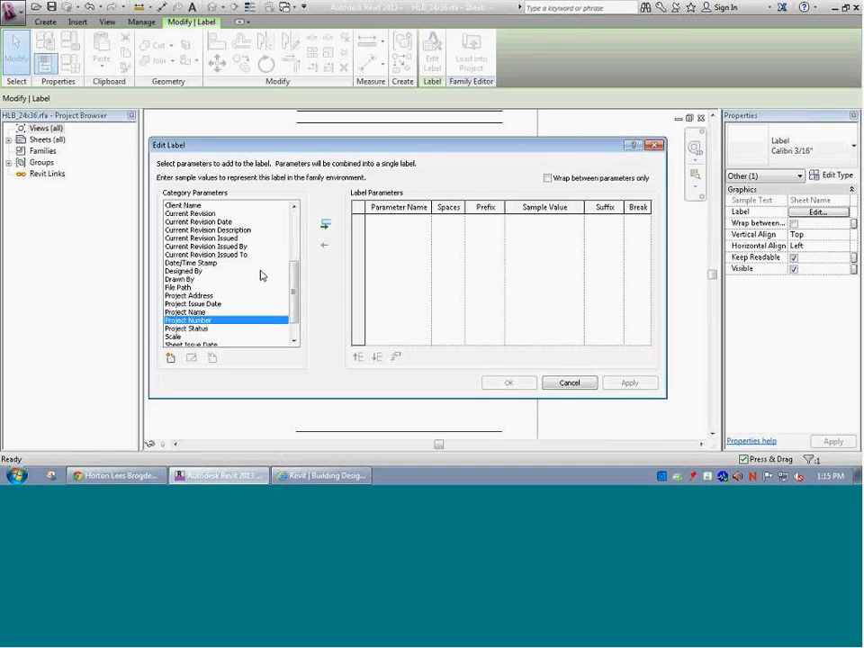
click(326, 225)
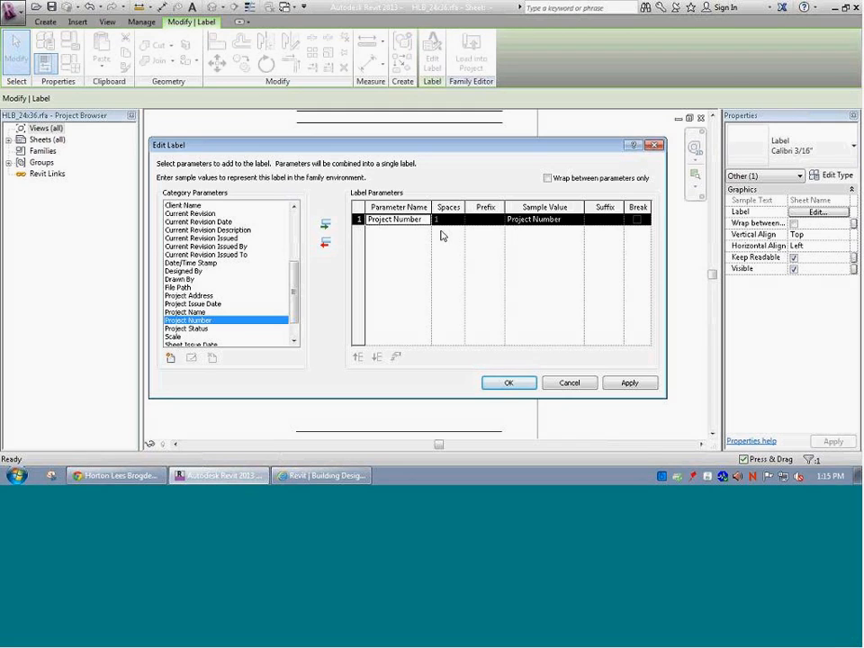
Give the Project Number parameter the prefix # and the sample value xxyyy.zz, and accept the label changes.
click(568, 219)
drag(567, 220, 502, 212)
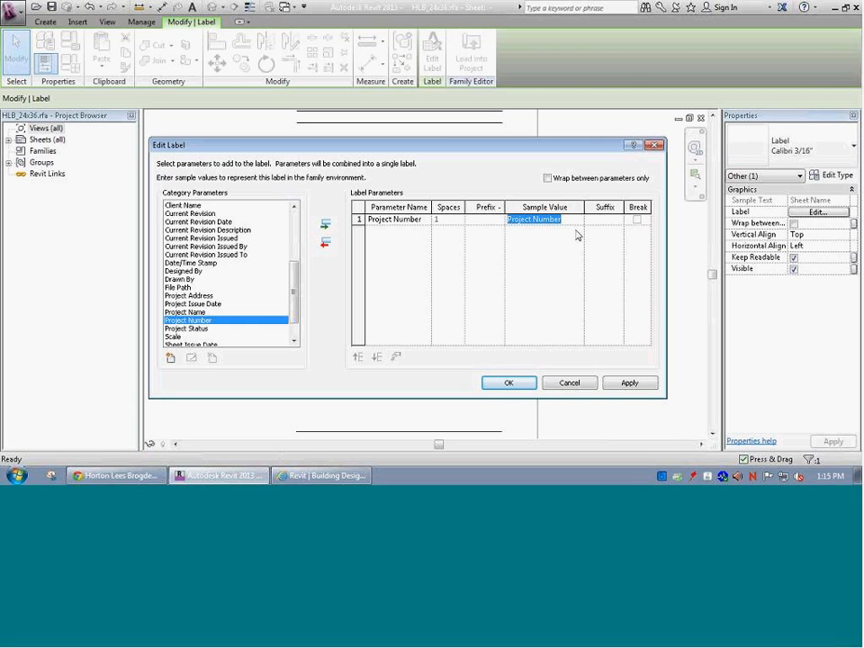
click(491, 218)
text(#)
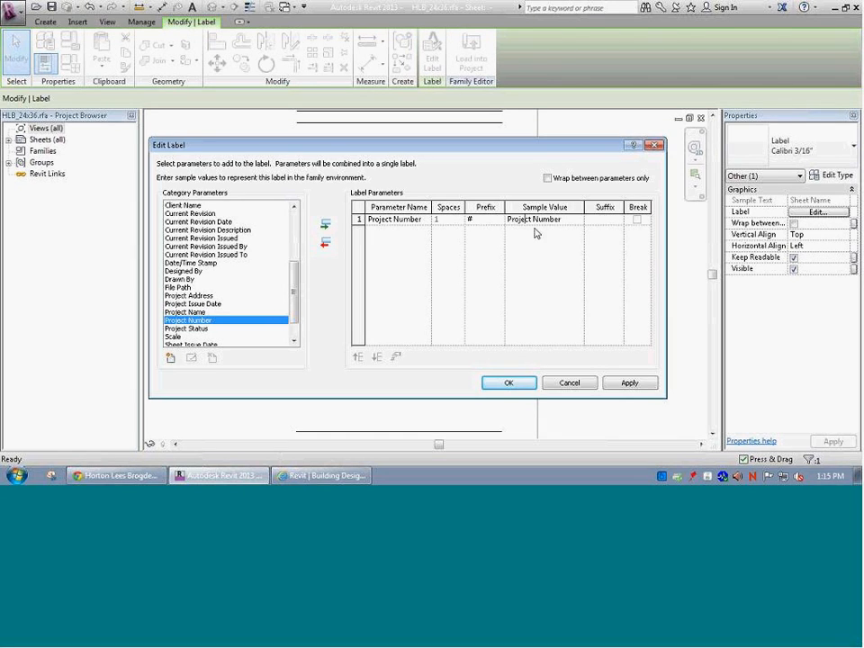
click(527, 220)
drag(570, 218, 509, 223)
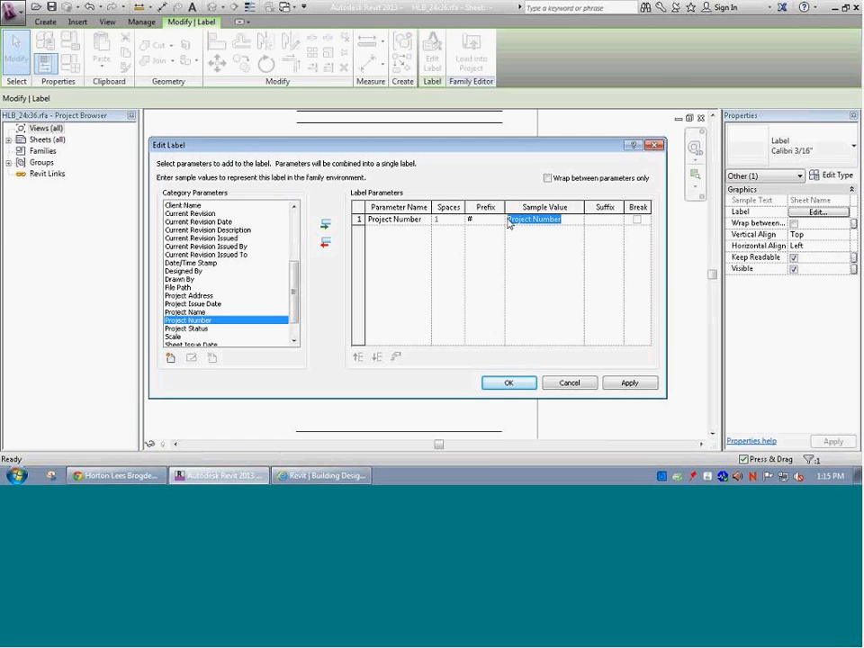
key(BackSpace)
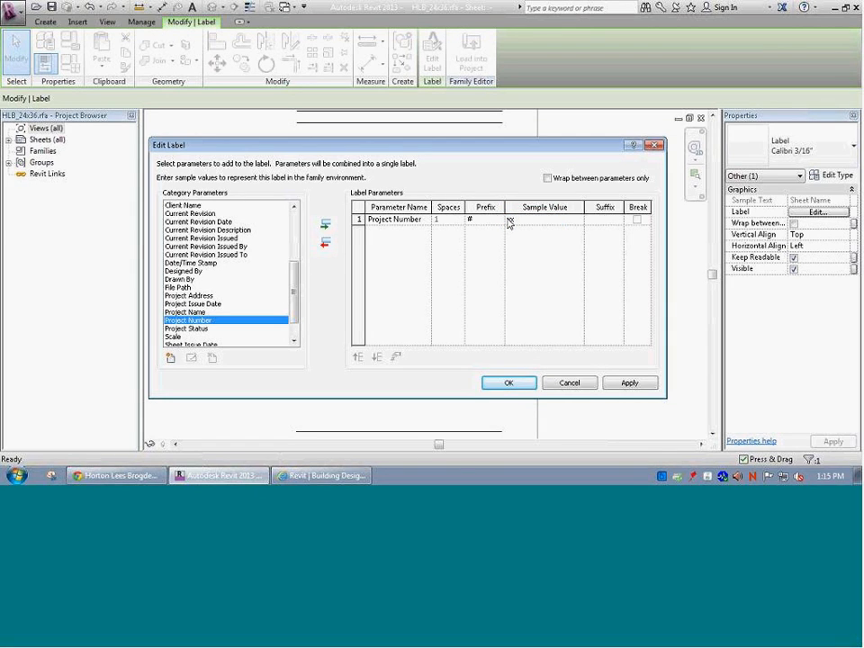
text(yyyyy)
text(.zz)
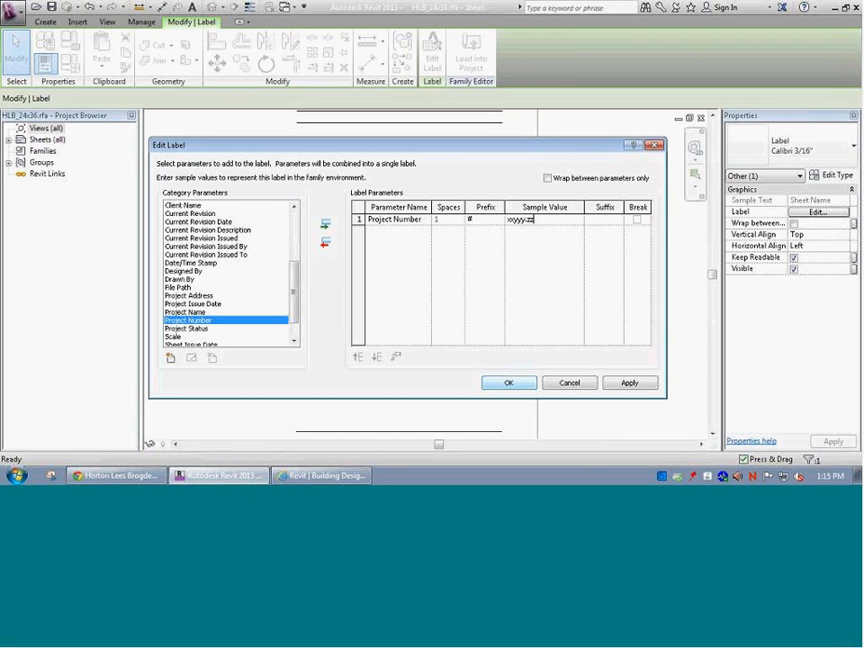
click(509, 383)
click(248, 355)
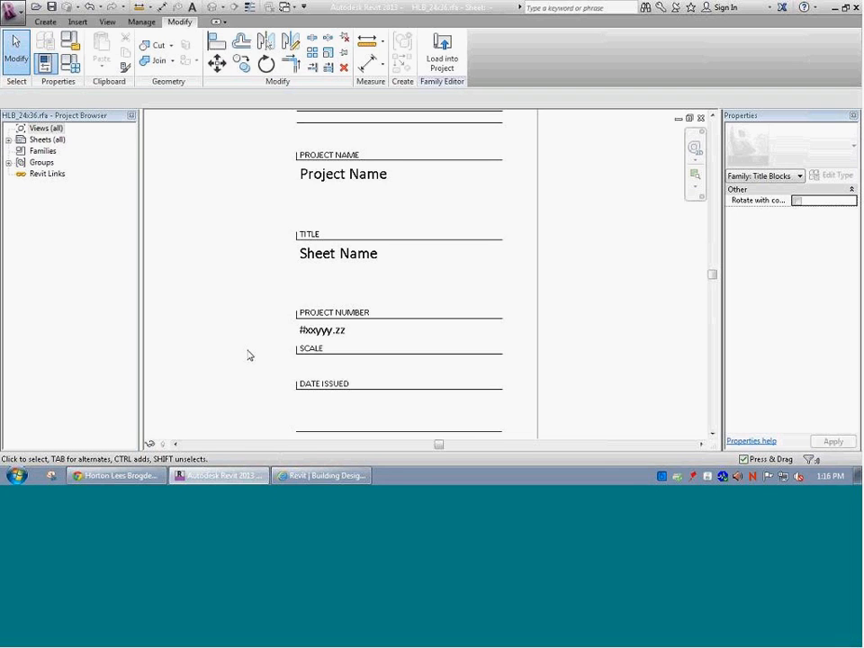
Copy the project number label to the left endpoints of the lines below SCALE and DATE ISSUED, using the multiple-copy option.
click(286, 333)
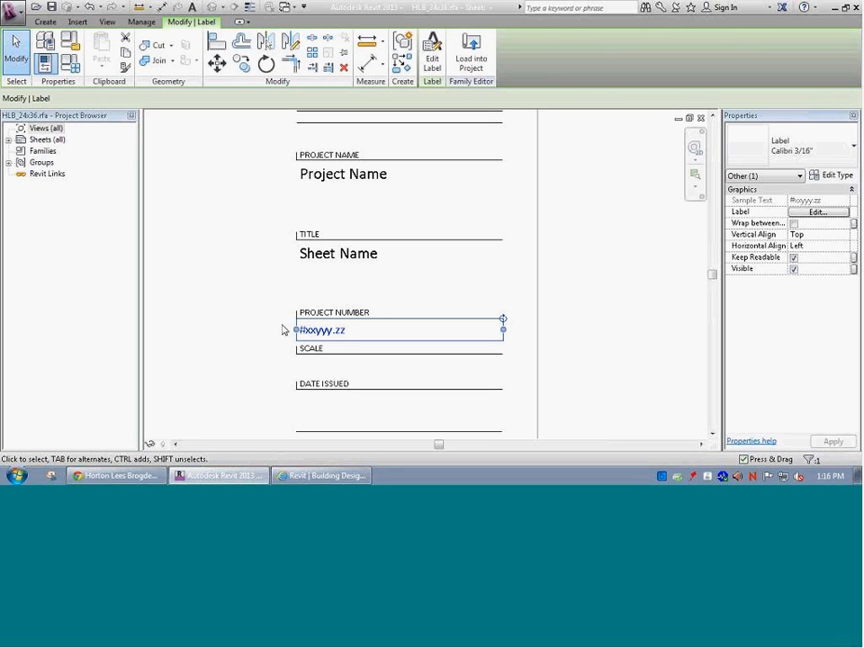
key(m)
key(v)
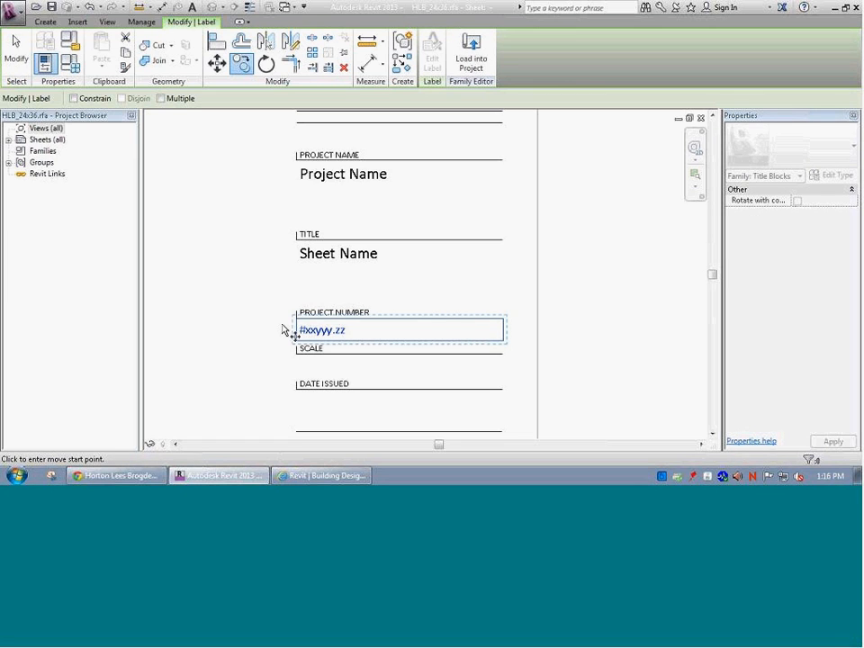
click(279, 330)
click(160, 99)
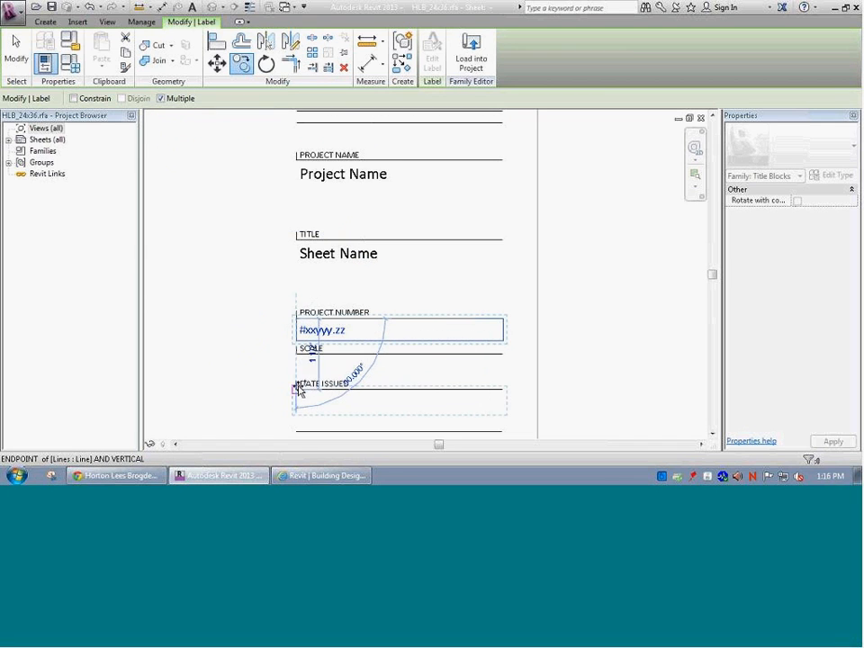
click(297, 356)
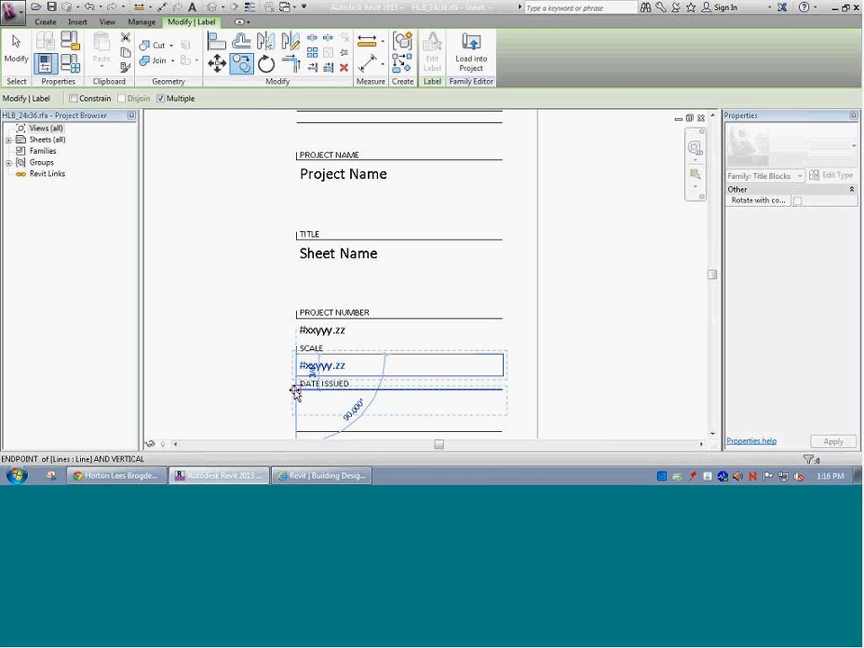
click(295, 393)
click(291, 401)
key(Escape)
key(Escape)
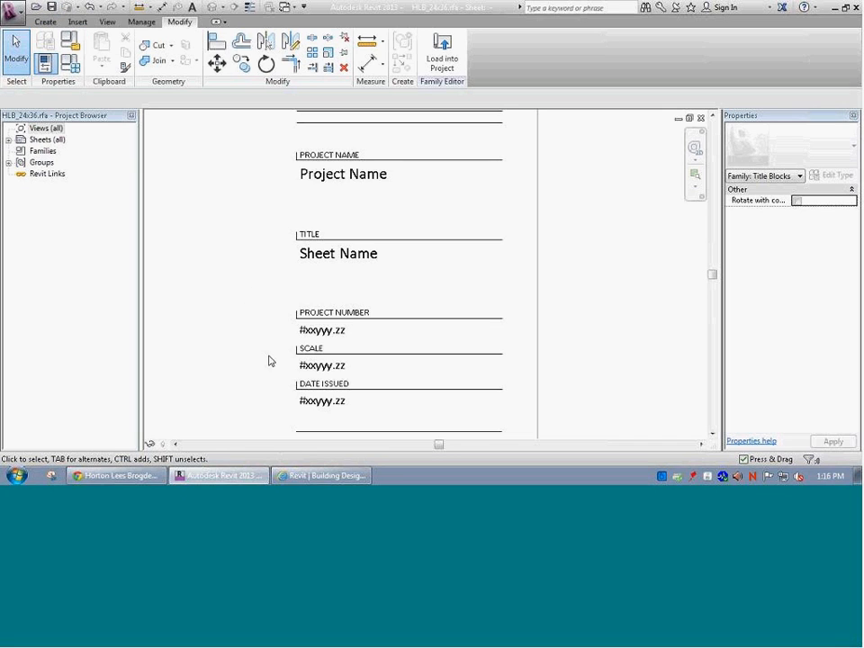
Replace the Project Number parameter with Scale in the label below the SCALE heading.
click(311, 372)
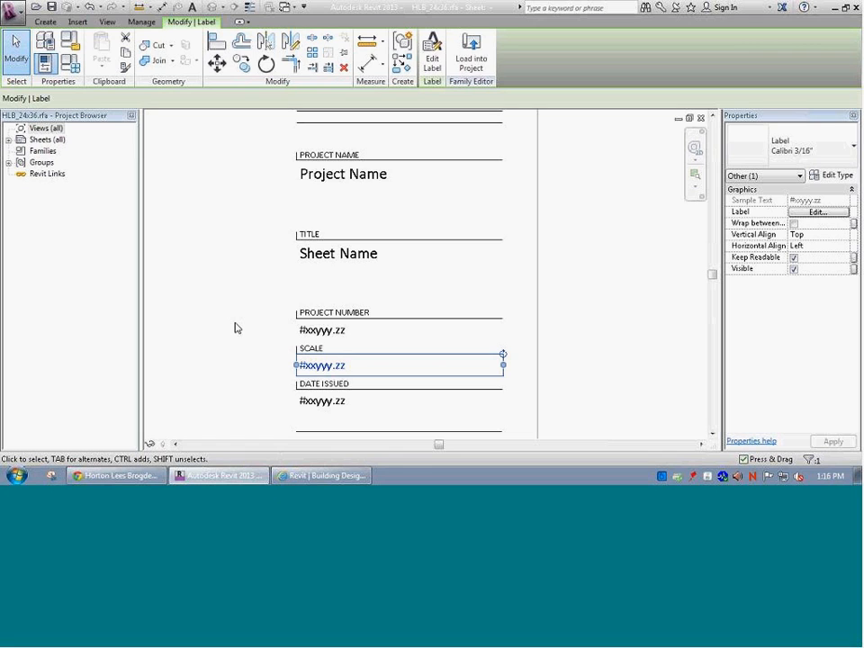
click(432, 52)
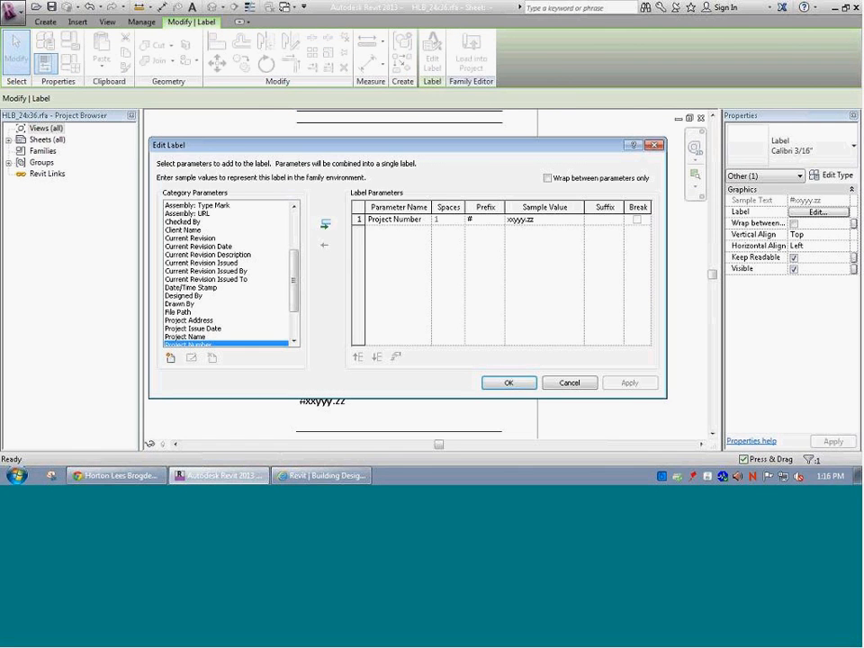
click(373, 221)
click(324, 244)
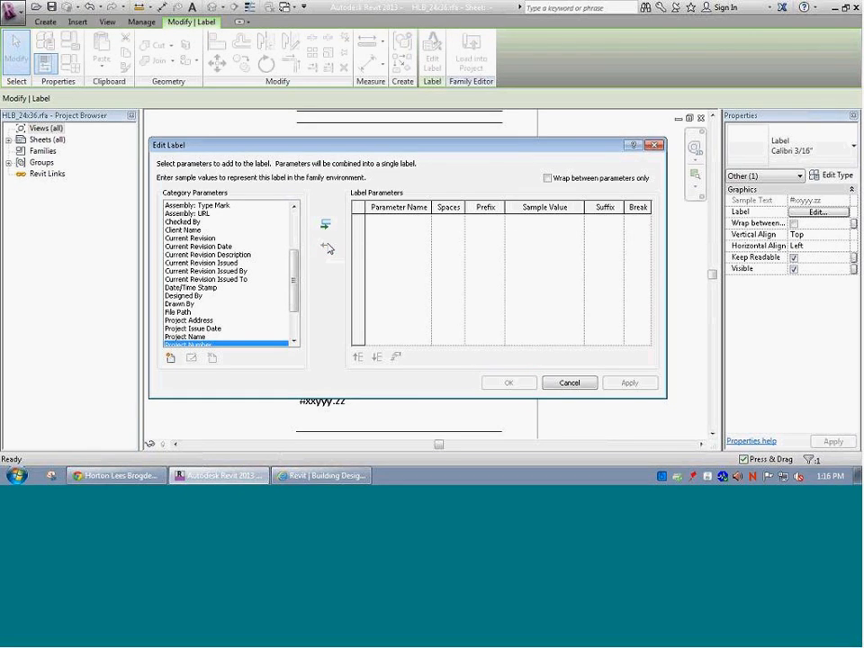
click(187, 320)
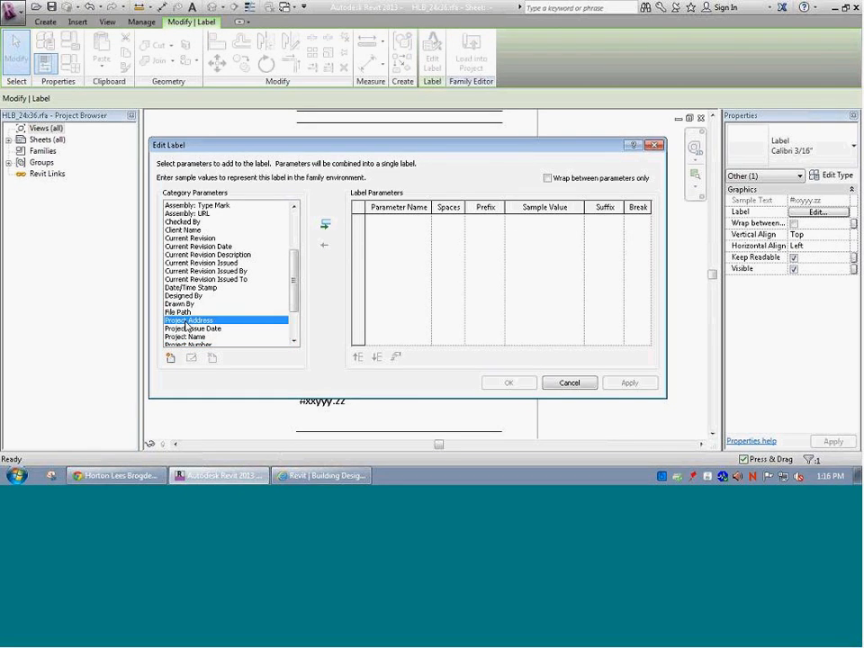
scroll(186, 325, down, 2)
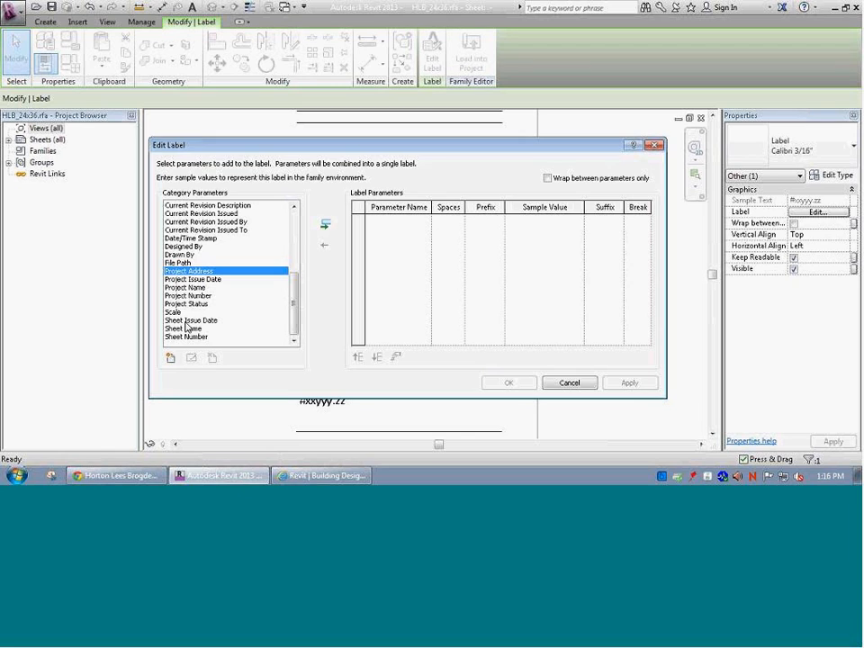
click(176, 313)
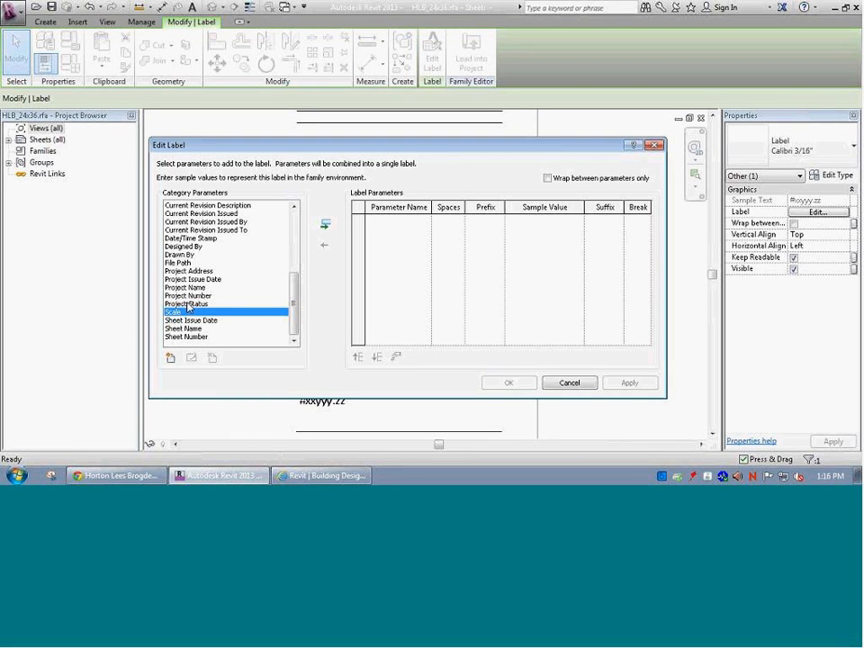
click(326, 225)
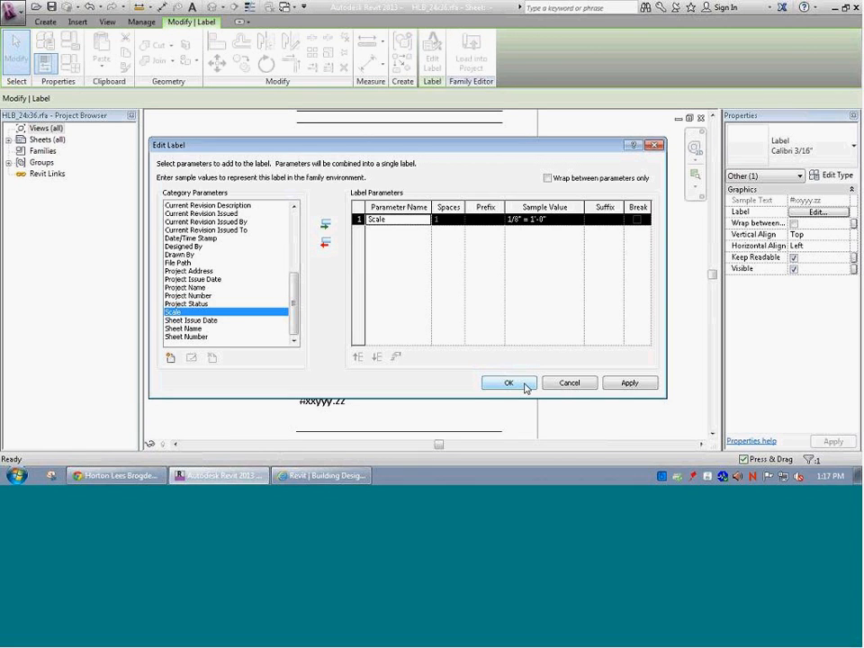
click(509, 383)
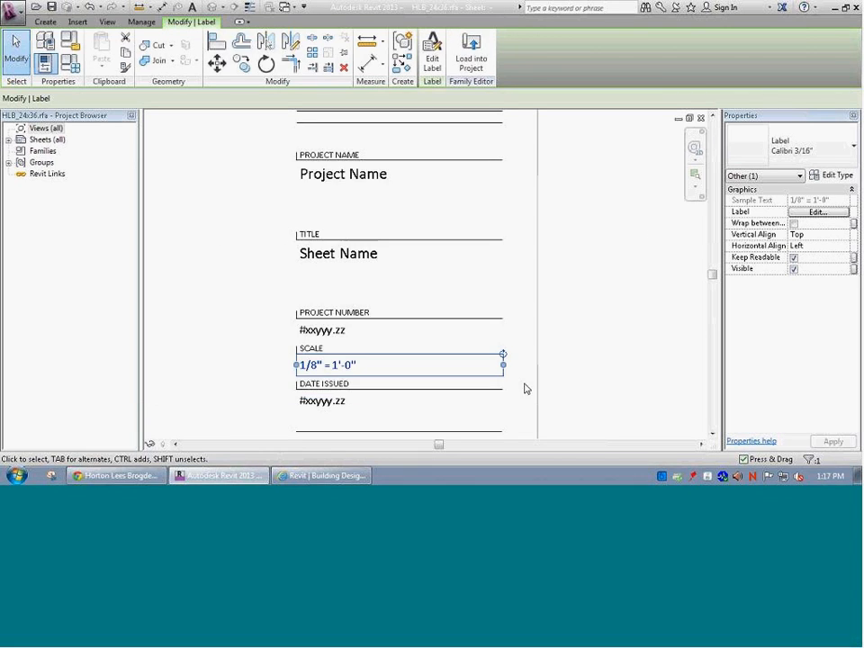
click(593, 380)
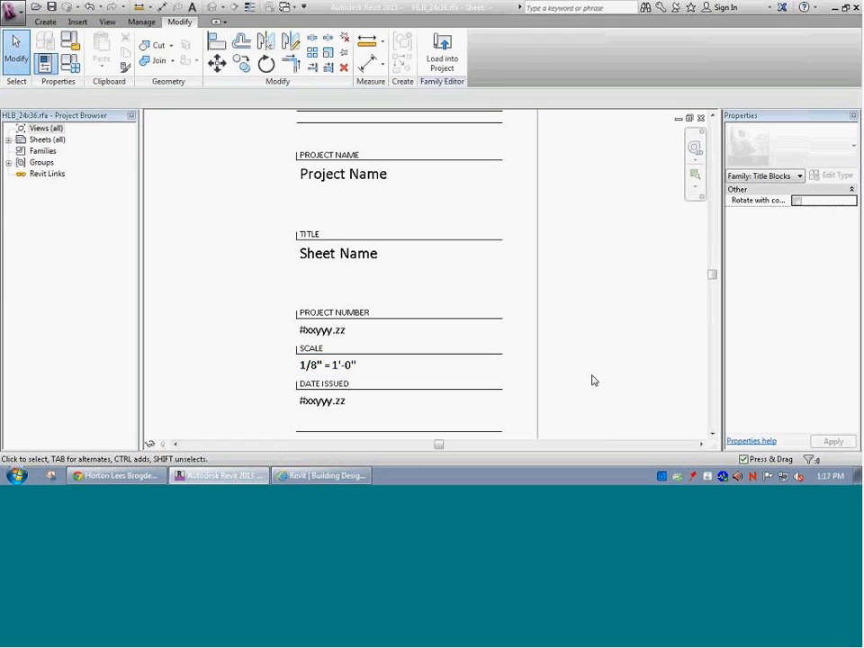
click(354, 370)
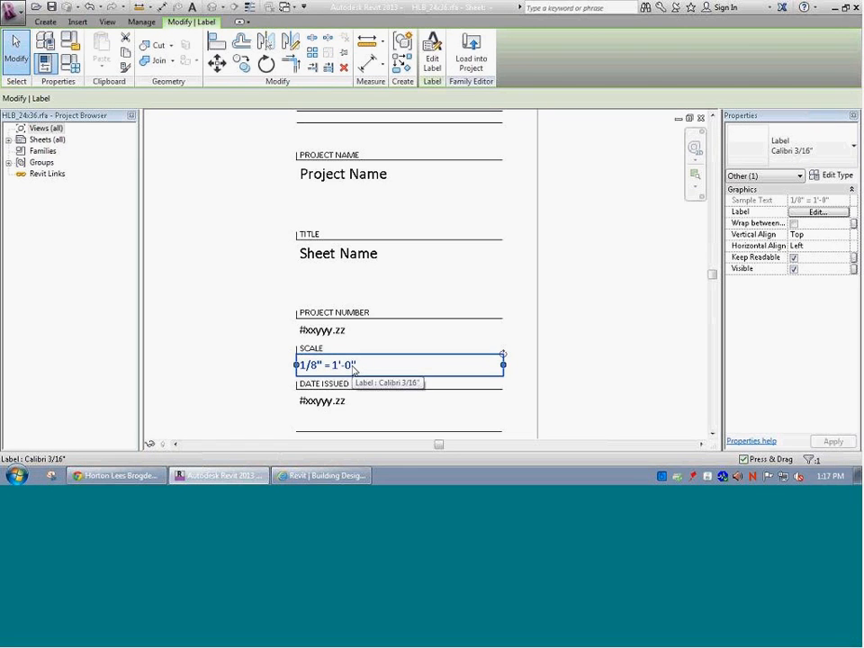
Replace the Project Number parameter with Sheet Issue Date in the label below the DATE ISSUED heading.
click(335, 405)
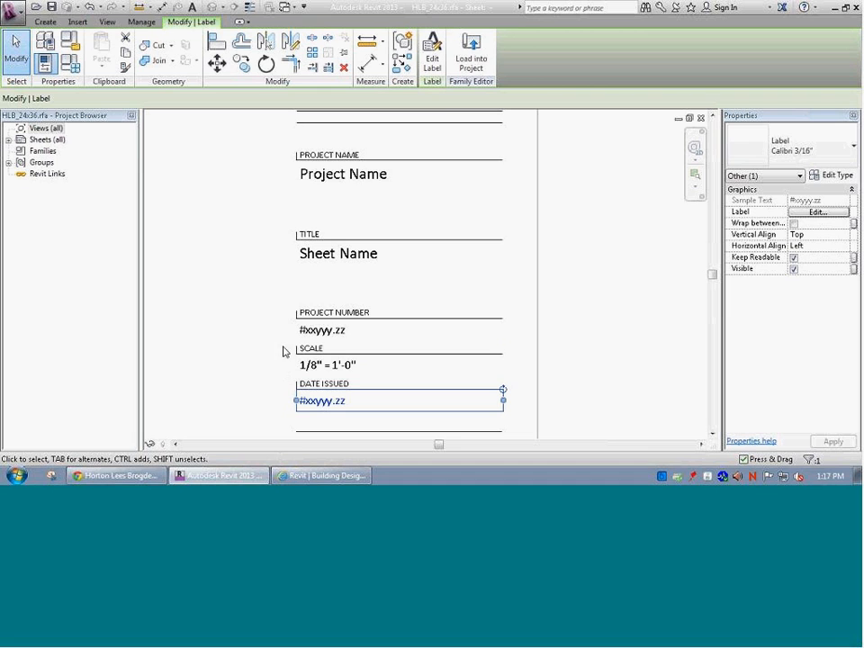
click(433, 55)
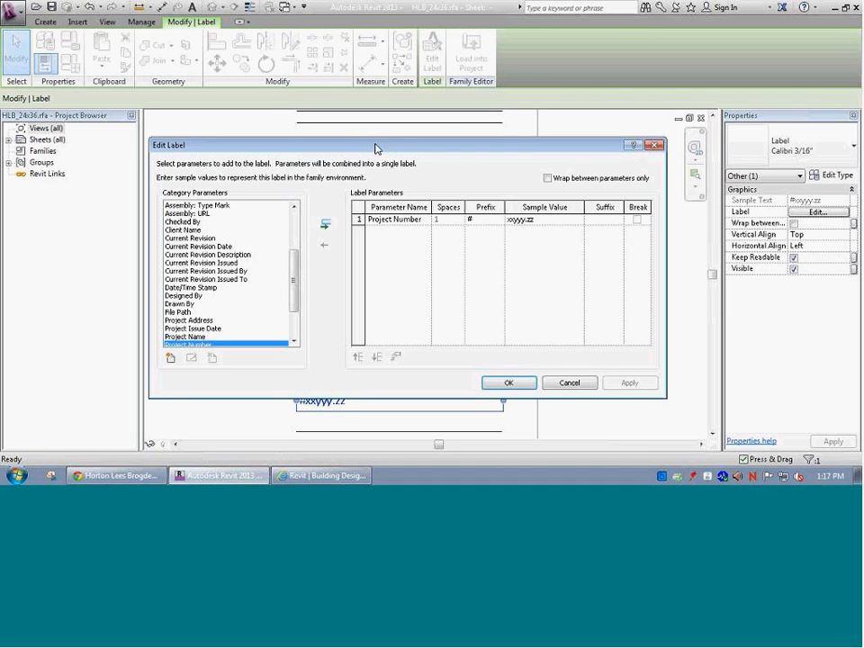
click(380, 222)
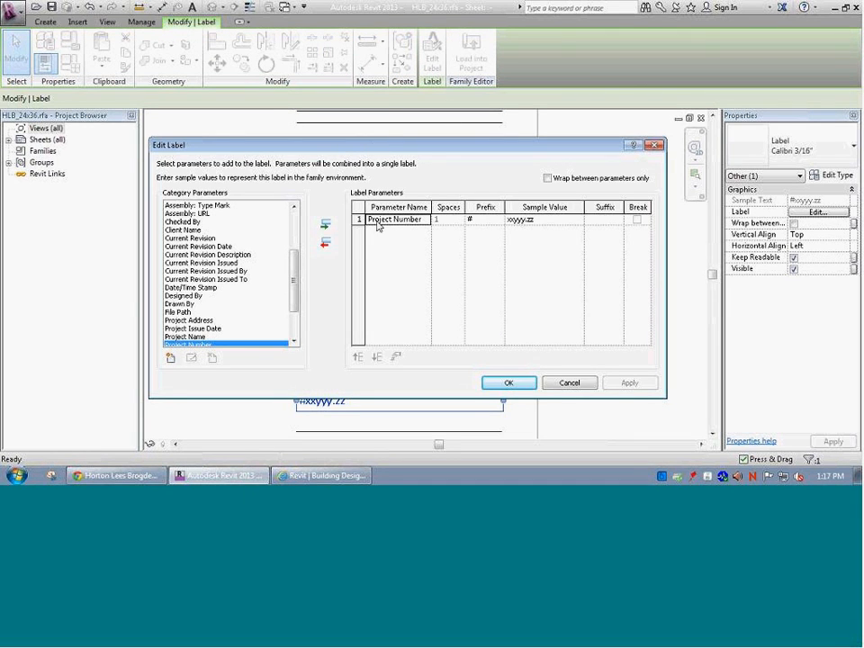
click(326, 242)
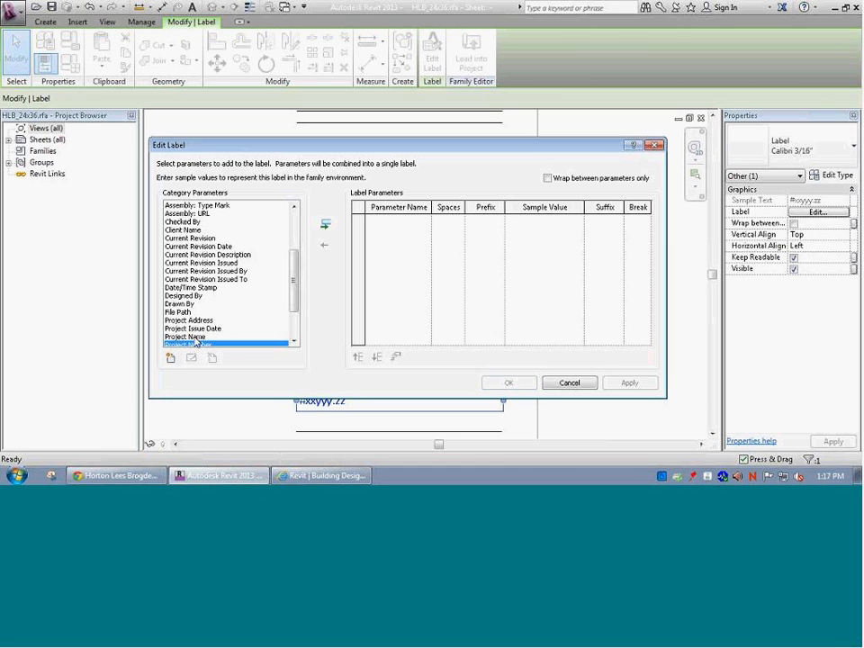
click(195, 329)
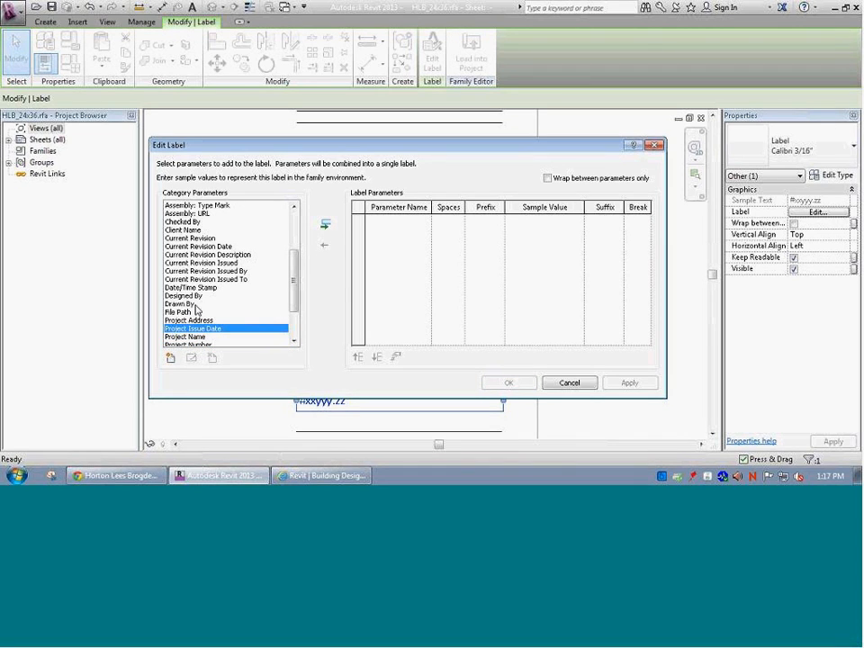
scroll(195, 310, down, 2)
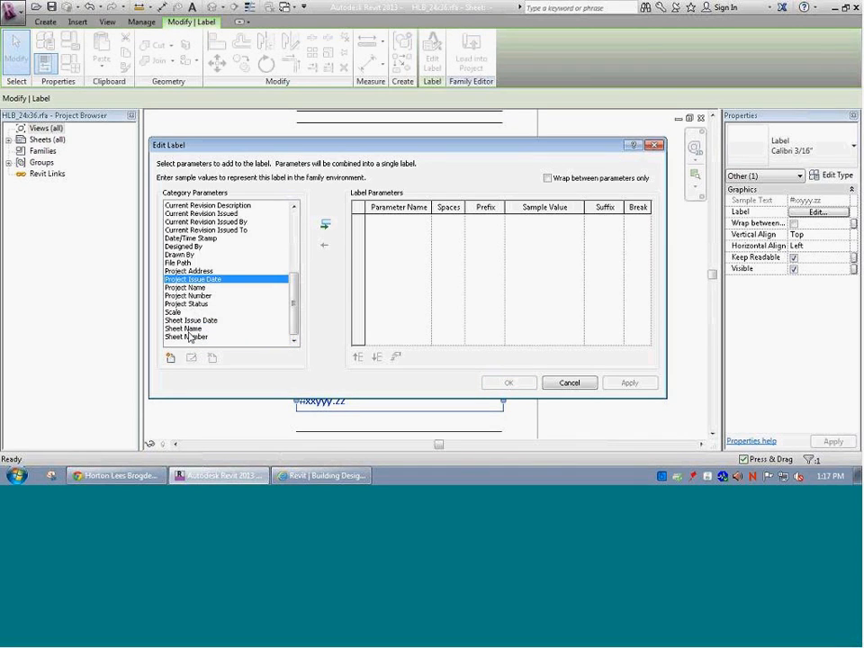
click(195, 322)
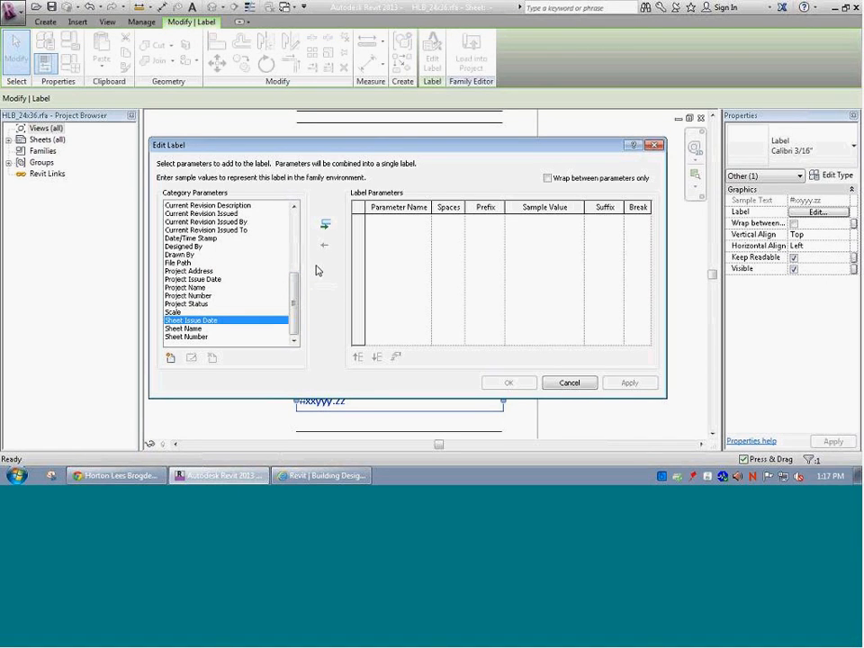
click(196, 280)
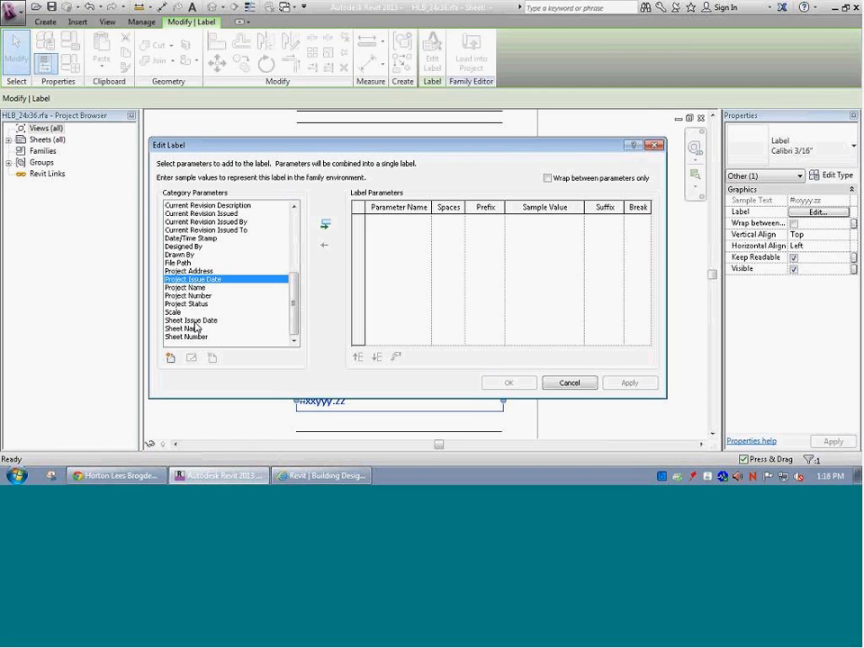
click(192, 322)
click(325, 224)
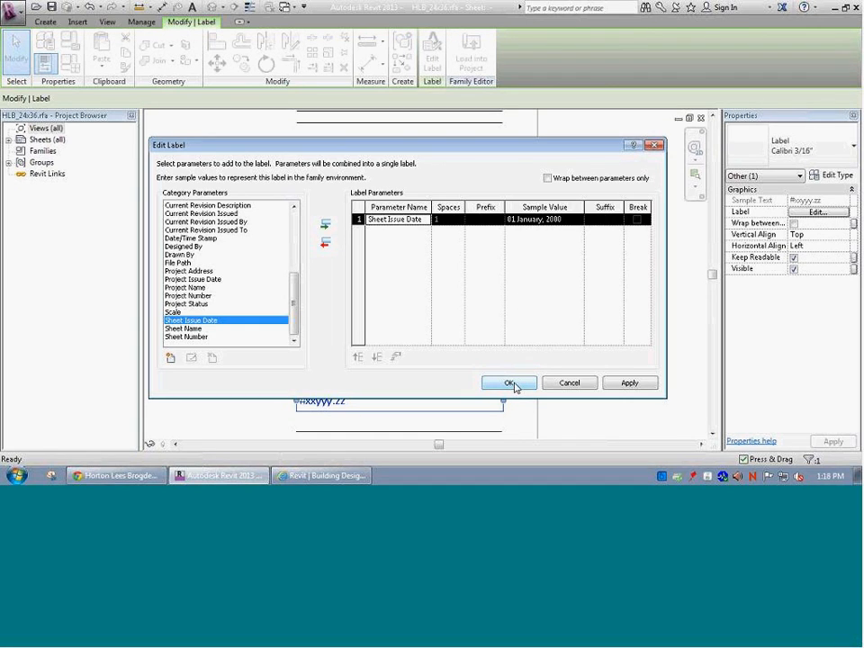
Take the Sheet Issue Date parameter out of the date label and add it back.
click(193, 279)
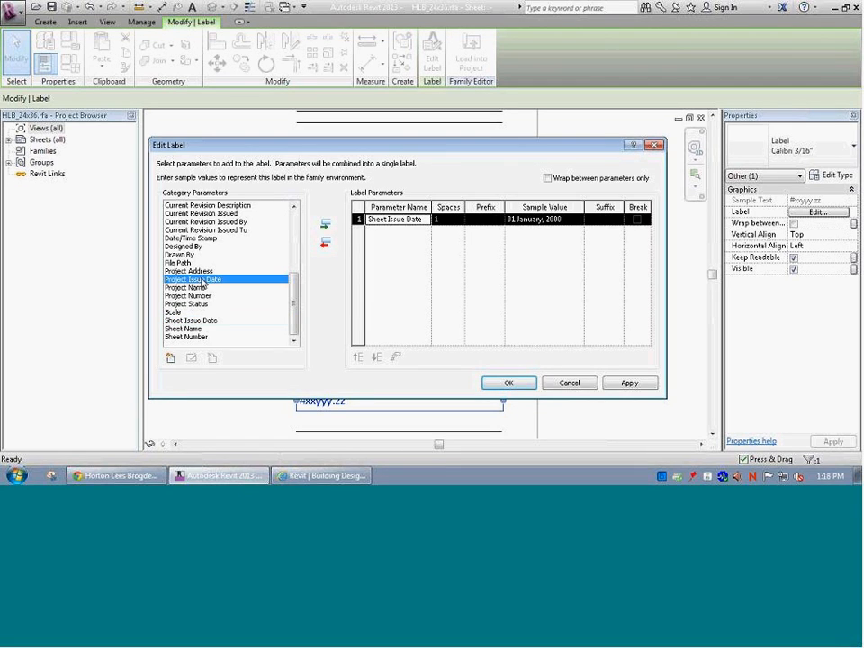
click(325, 243)
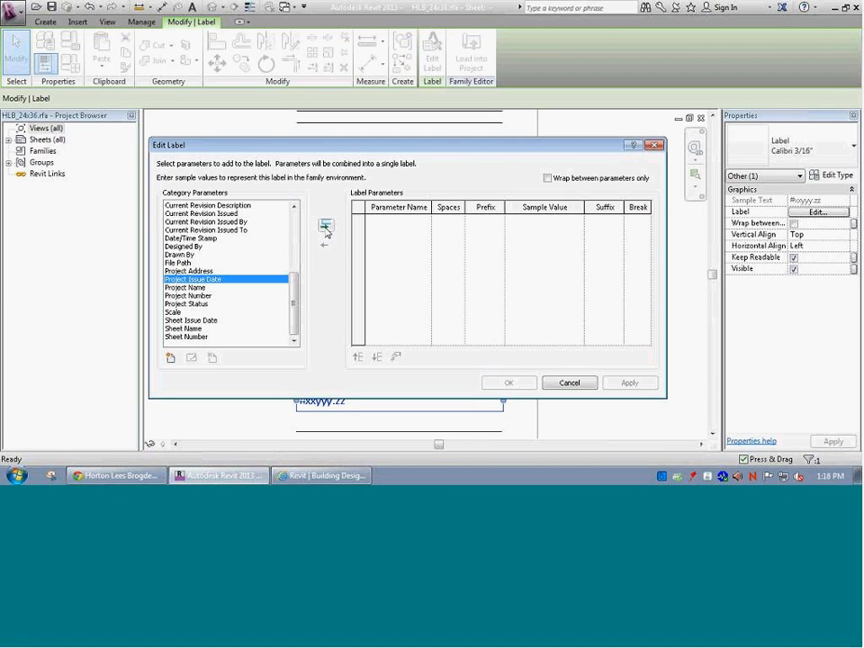
click(198, 321)
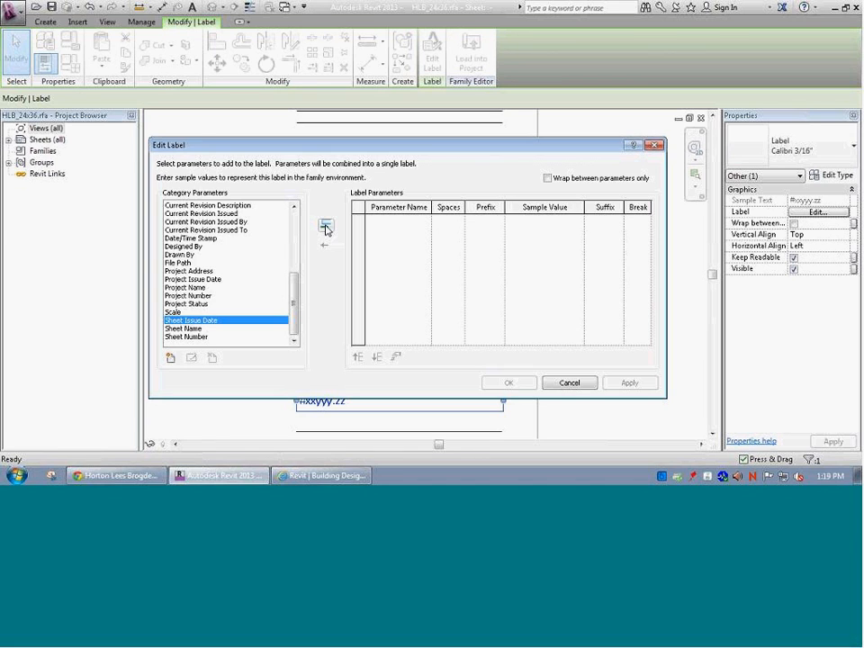
click(326, 227)
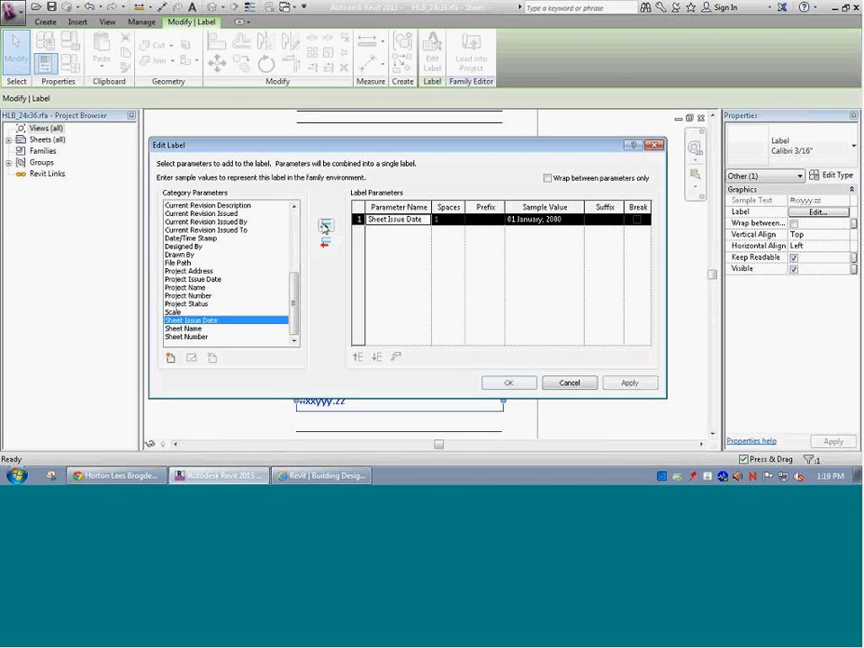
Set the Sheet Issue Date sample value to 01 January 2000, without a comma, and accept the label changes.
click(543, 221)
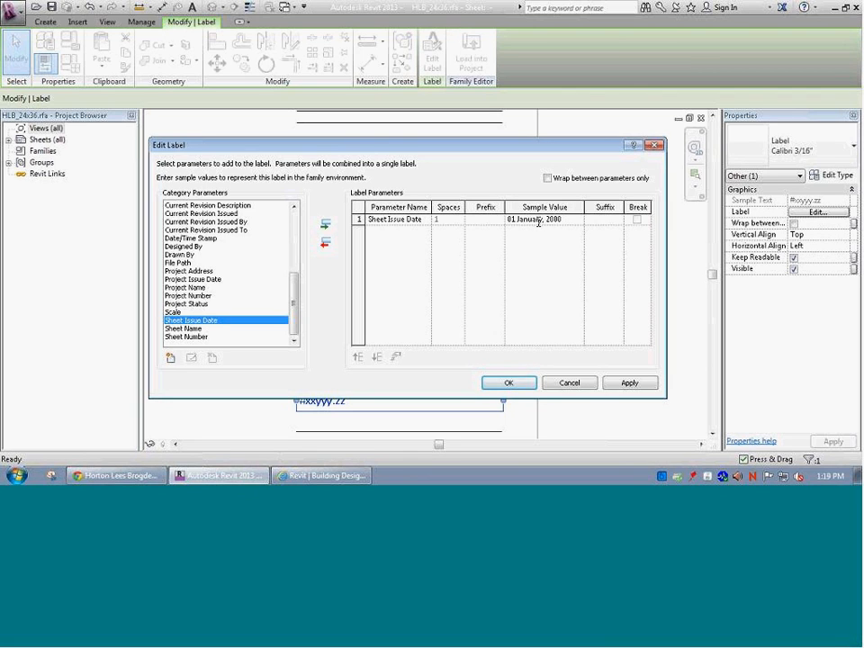
key(BackSpace)
click(510, 384)
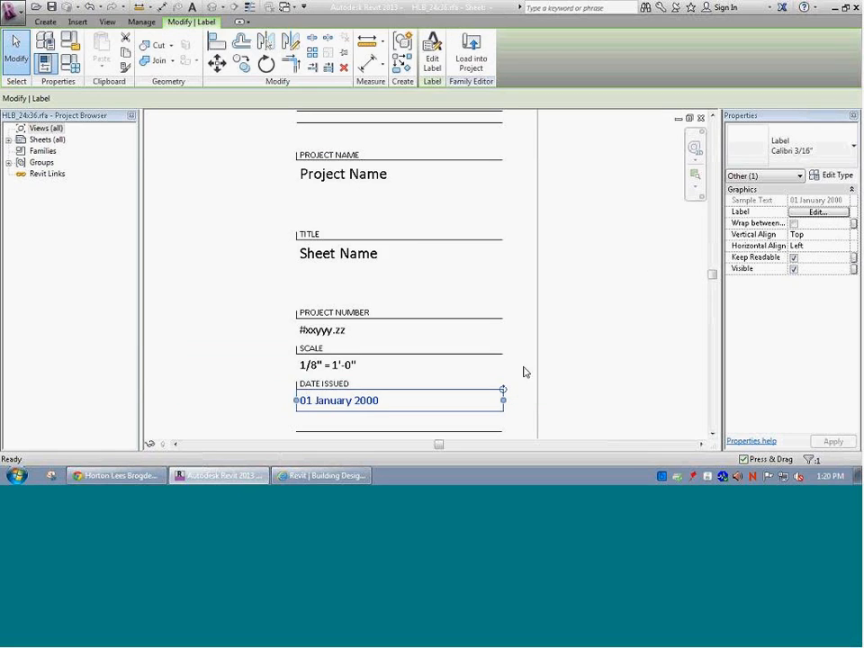
click(550, 343)
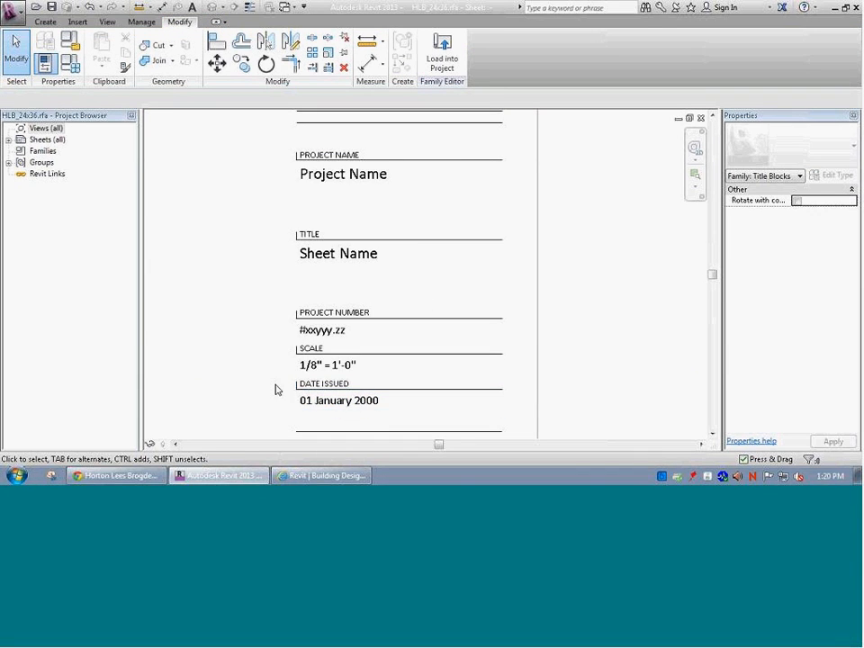
Copy the Sheet Name label from below TITLE into the space under the lowest short line and narrow the copy from its left edge.
scroll(276, 388, down, 5)
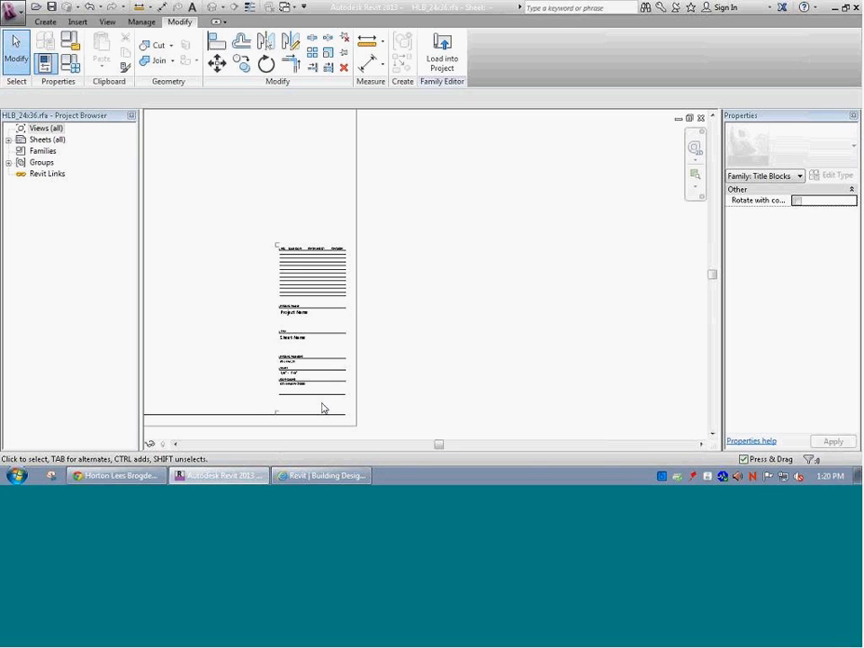
scroll(293, 393, up, 3)
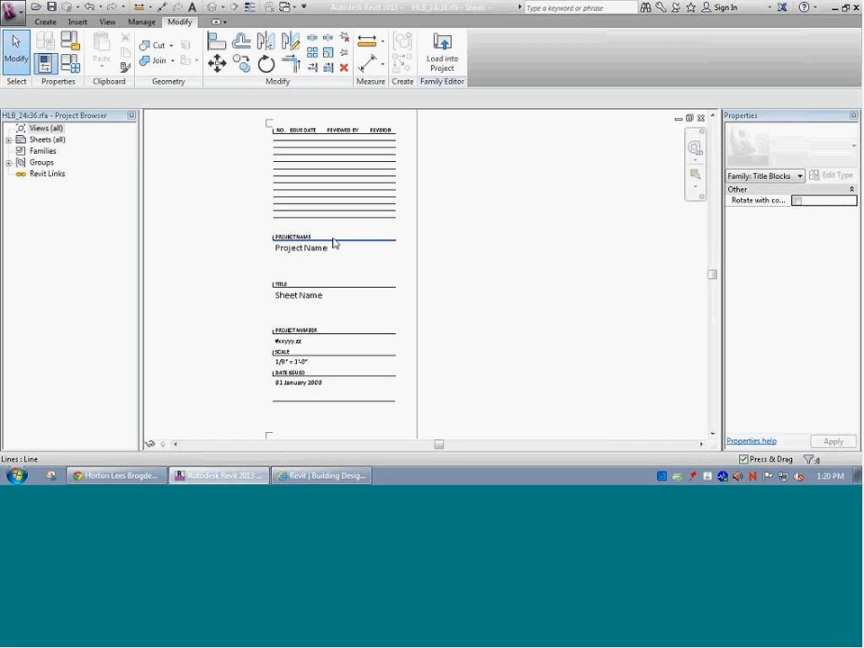
scroll(335, 243, up, 1)
scroll(334, 243, down, 5)
scroll(337, 245, down, 1)
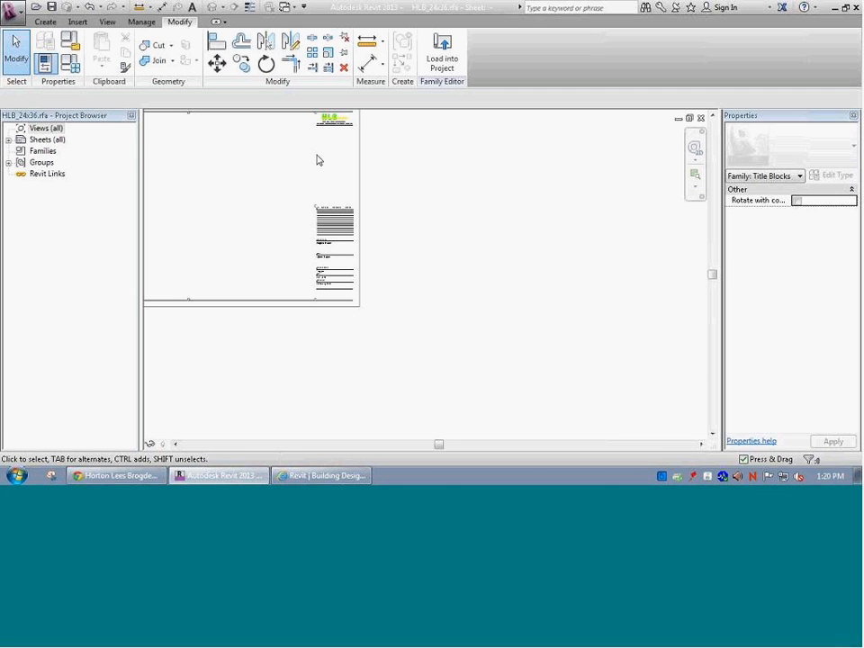
scroll(334, 299, up, 3)
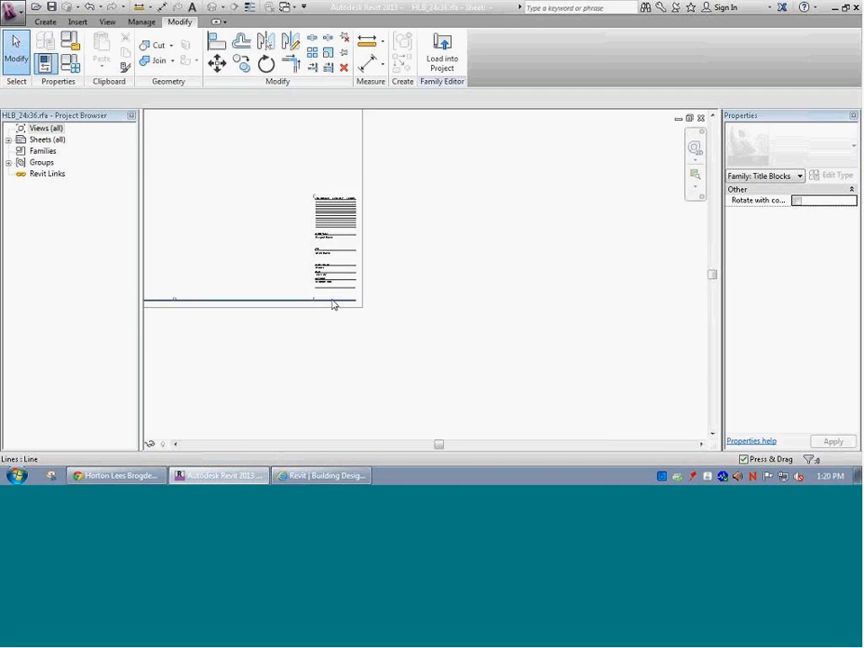
scroll(336, 294, up, 1)
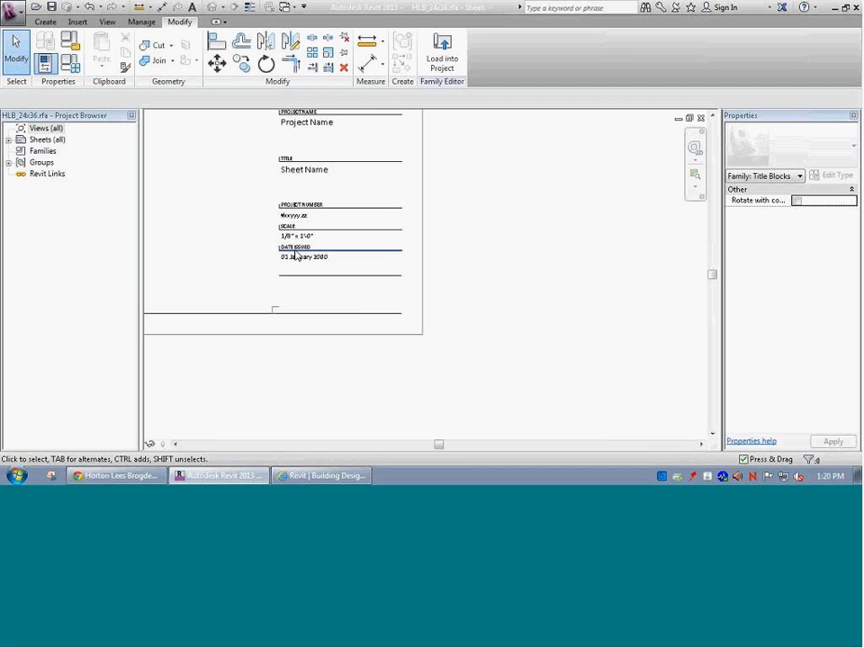
click(289, 177)
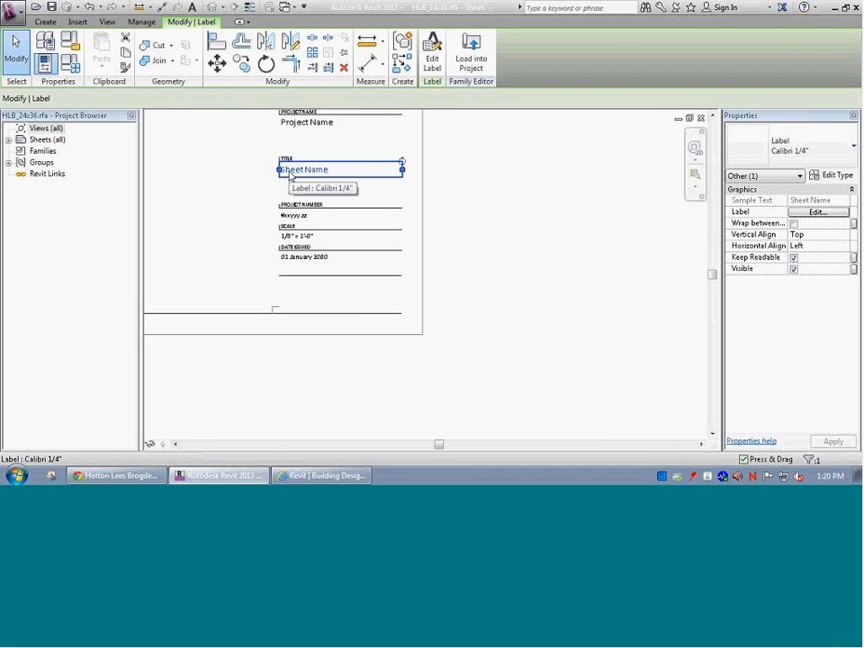
key(c)
key(o)
click(293, 172)
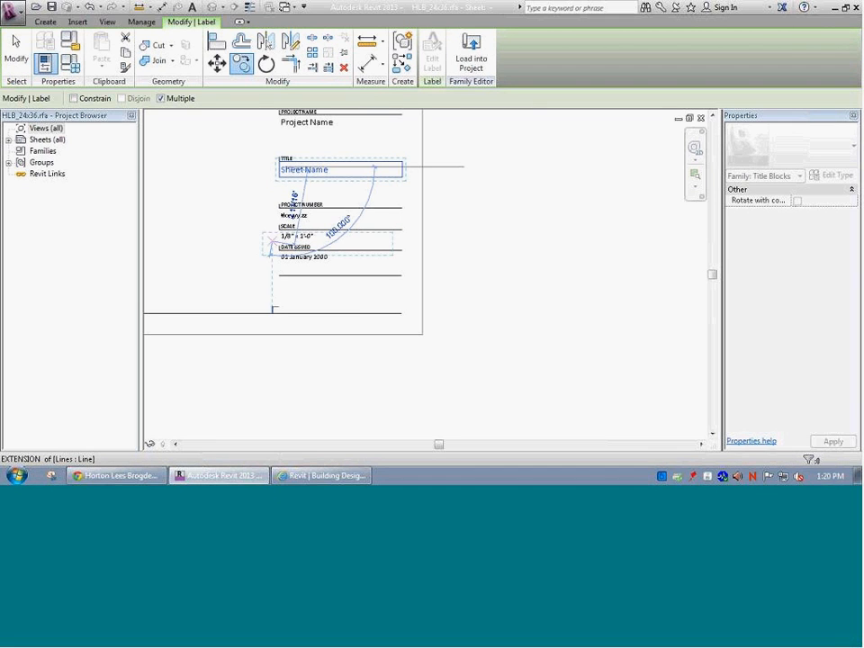
click(279, 297)
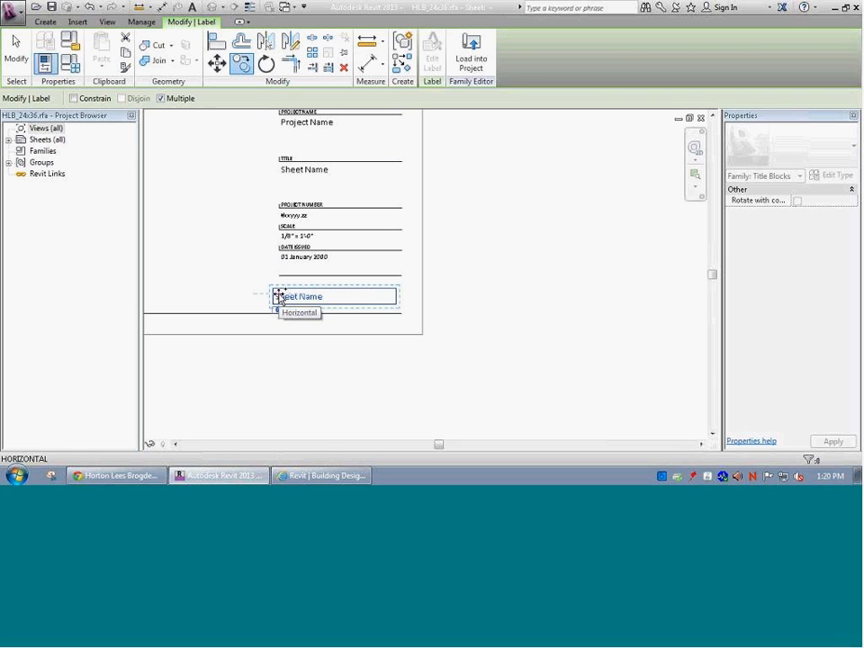
key(Escape)
click(309, 297)
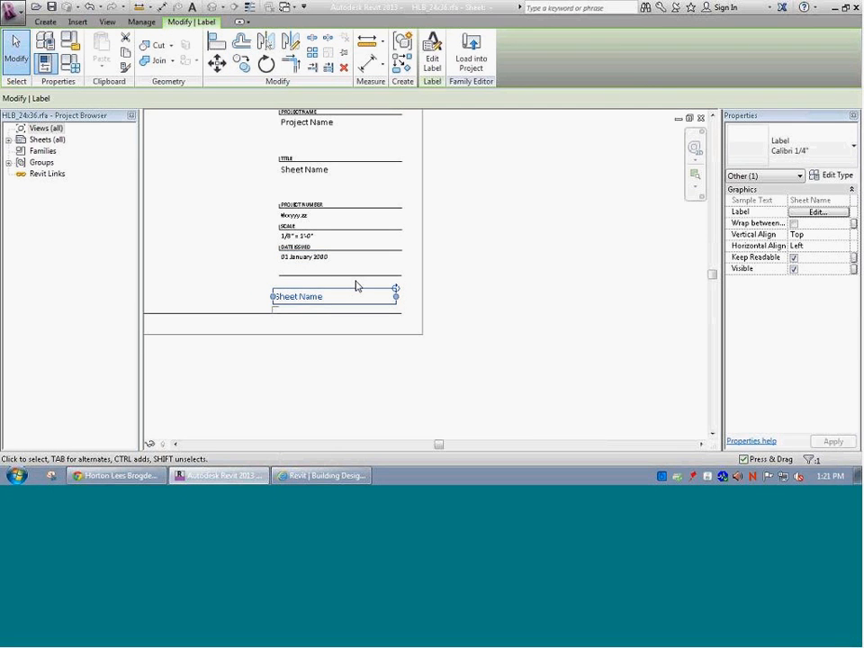
drag(356, 285, 395, 301)
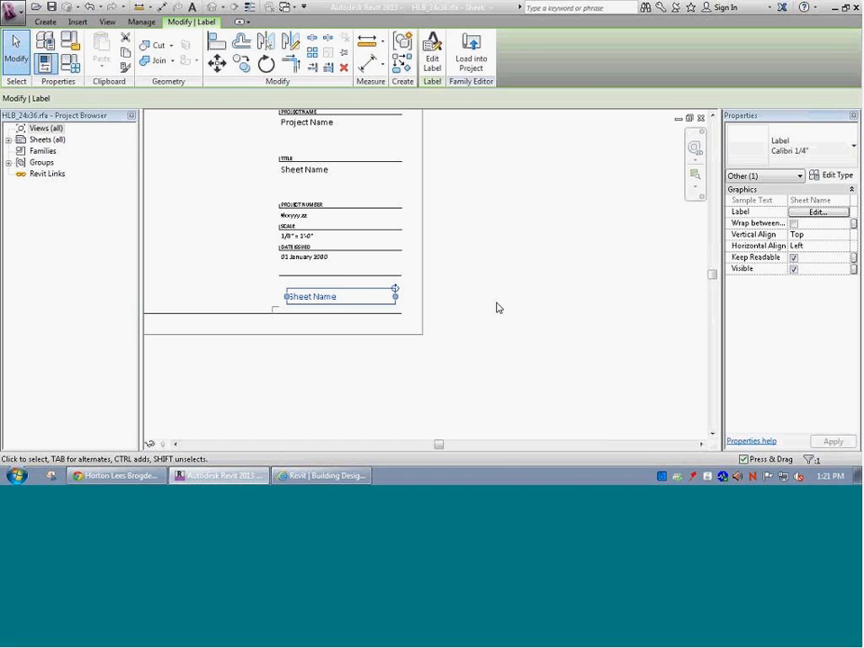
Duplicate the copied label's type as Calibri 5/8" and set its text size to 5/8".
click(831, 179)
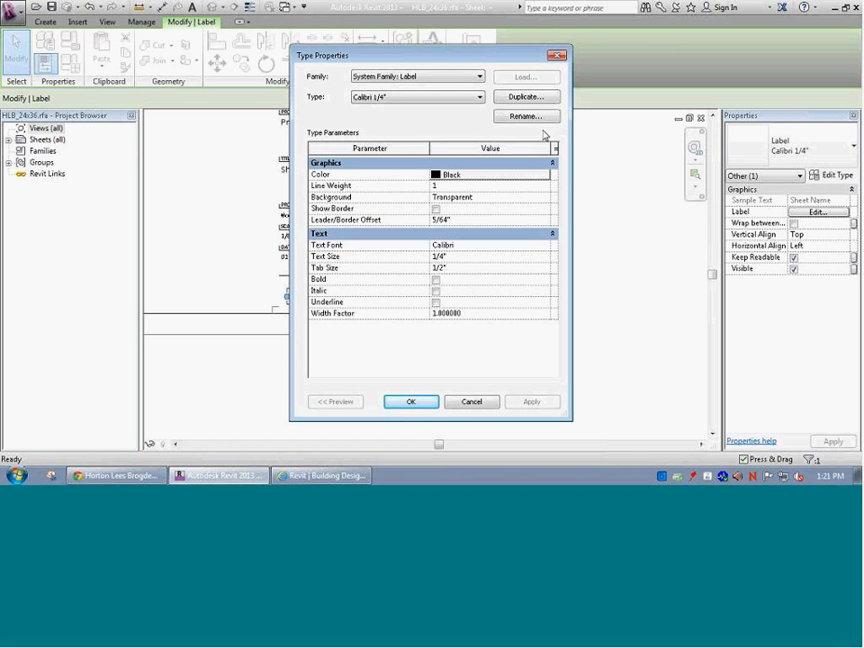
click(538, 97)
drag(414, 228, 435, 228)
text(5/8")
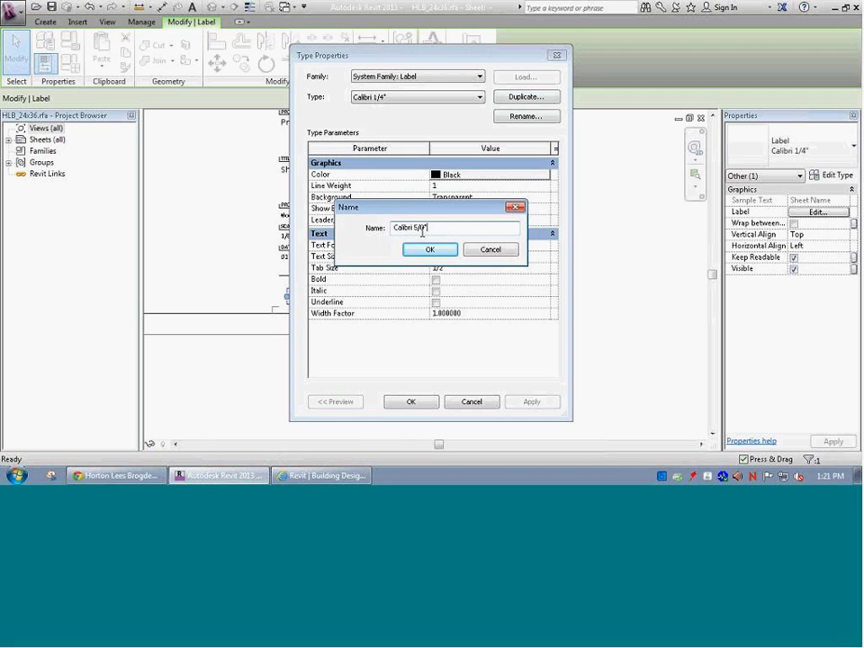
click(431, 250)
double_click(441, 256)
text(5/8")
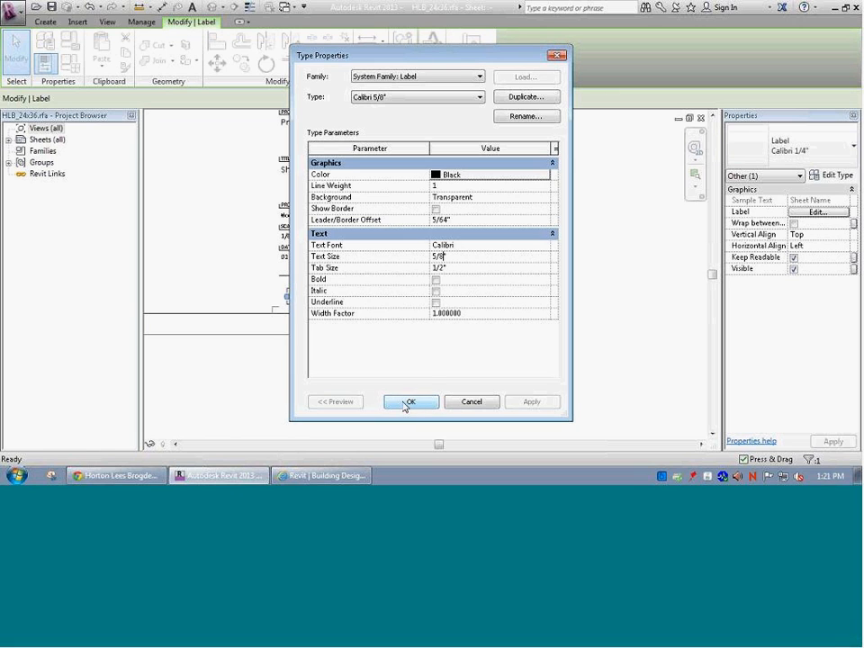
click(405, 402)
click(422, 333)
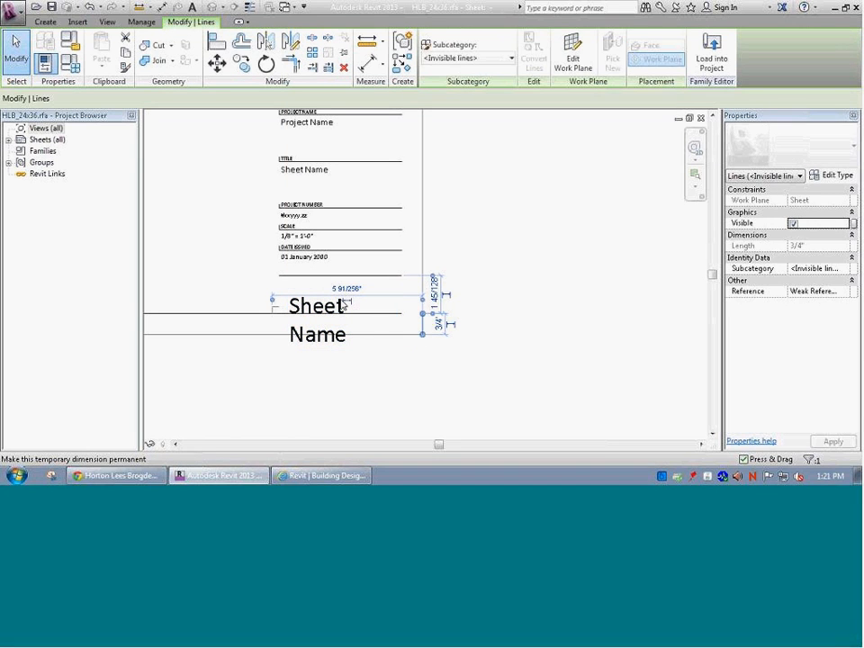
Set the sample value of the large label at the base of the title block to RCP-1A and accept the change.
click(343, 306)
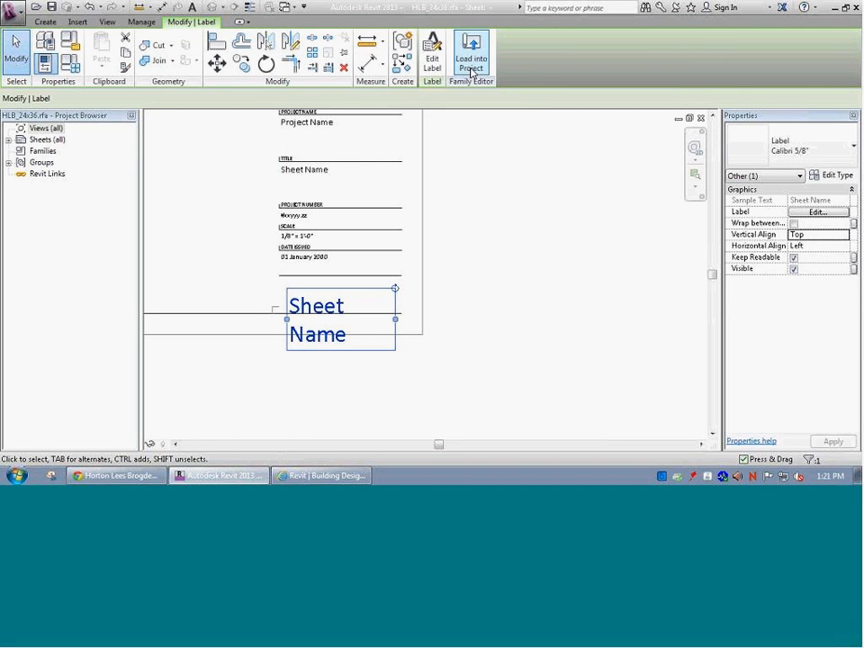
click(432, 54)
click(547, 220)
drag(547, 220, 490, 215)
text(rcp-1)
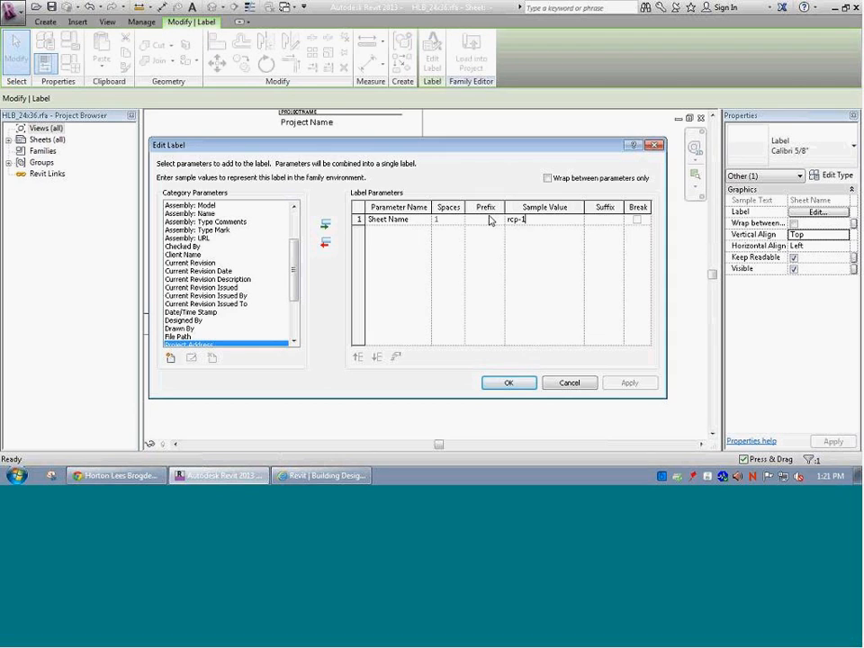
key(BackSpace)
key(BackSpace)
key(BackSpace)
key(BackSpace)
key(BackSpace)
text(RCP-1A)
click(507, 383)
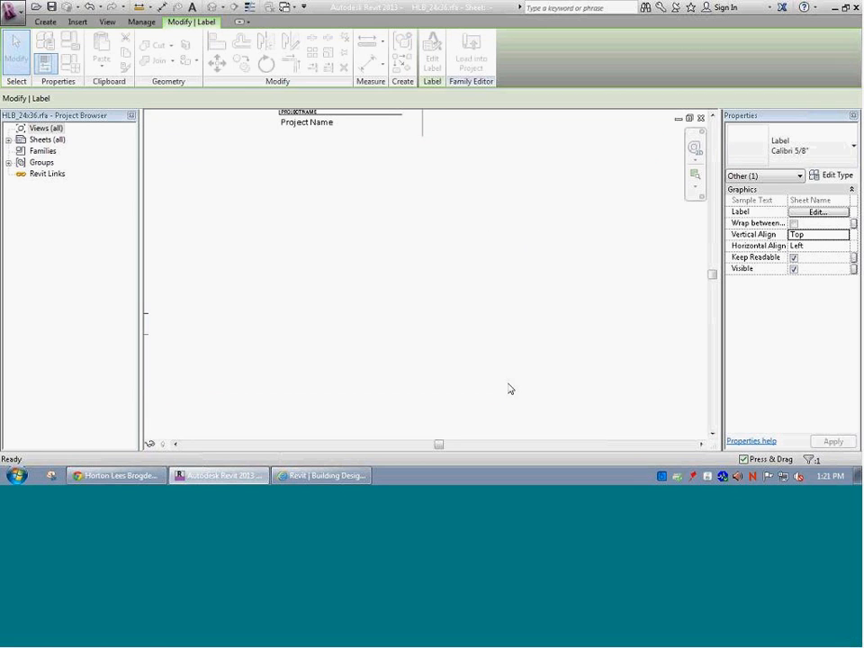
click(494, 378)
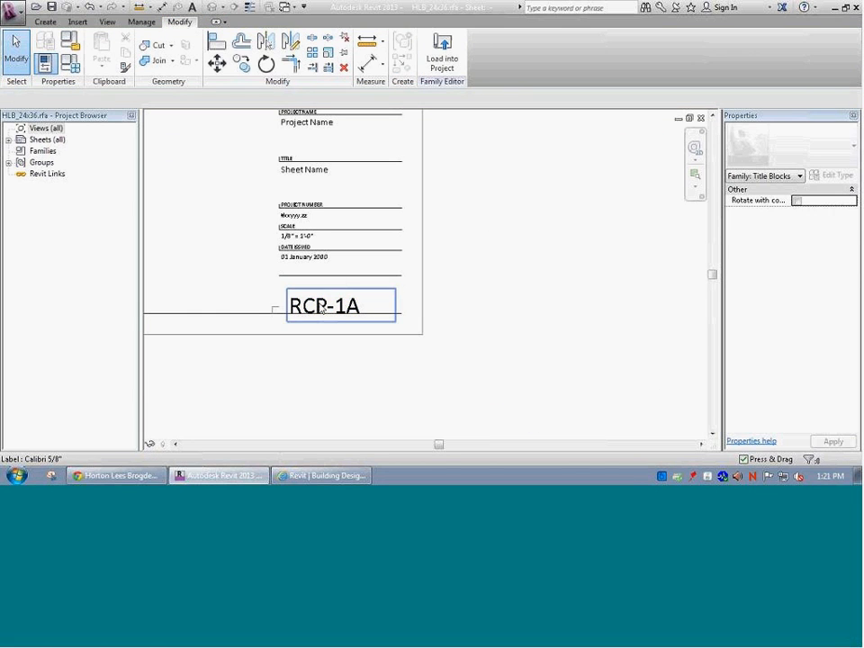
Set the RCP-1A label's vertical alignment to Middle and its horizontal alignment to Center.
click(321, 308)
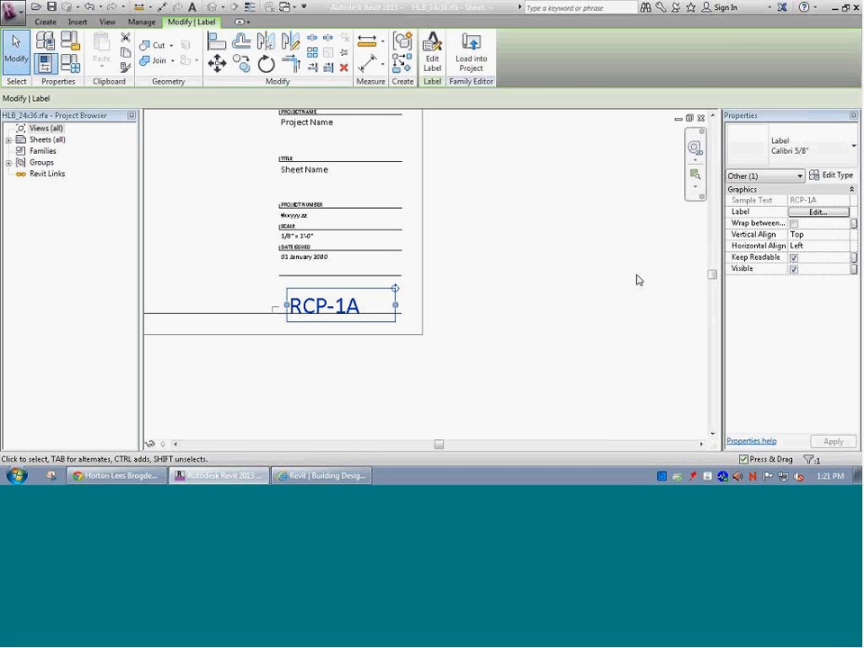
click(845, 234)
click(802, 253)
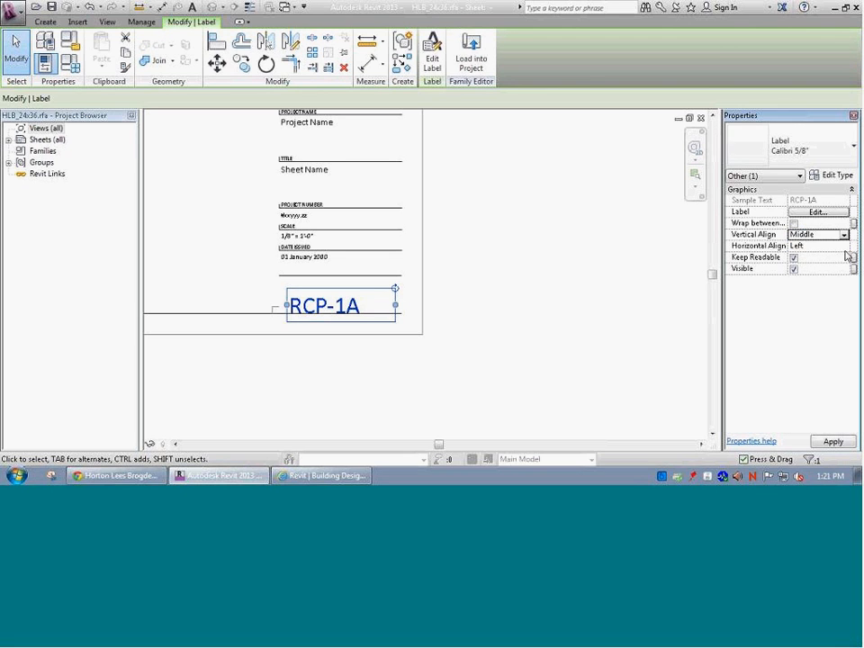
click(849, 248)
click(845, 246)
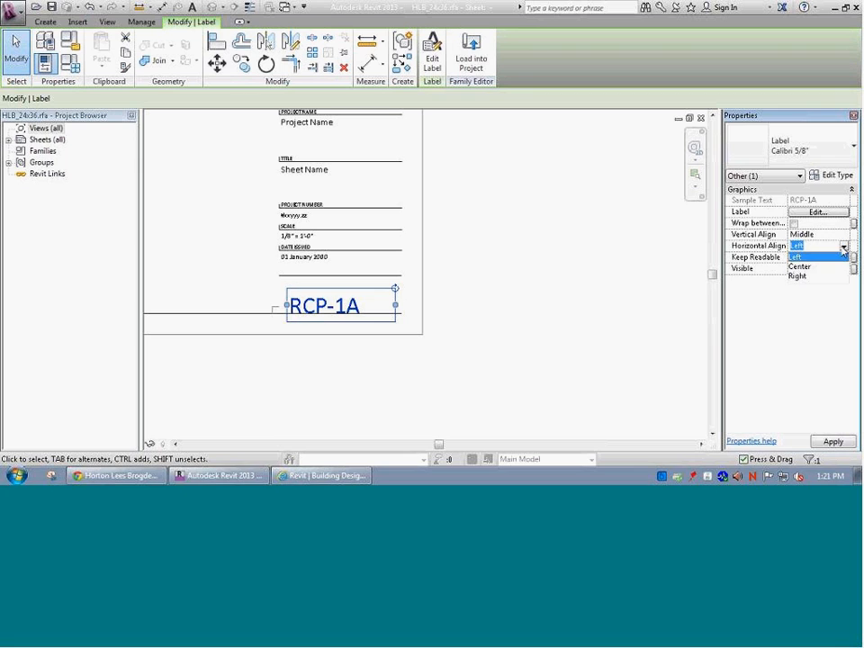
click(800, 265)
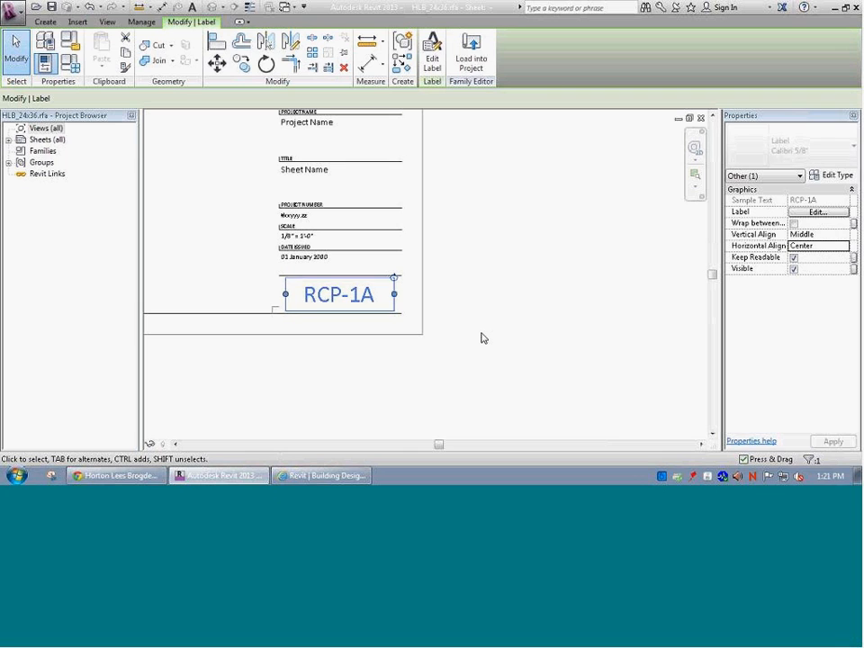
Widen the RCP-1A label's frame so it spans the short lines above and below it, and inspect its placement up close.
drag(286, 294, 282, 297)
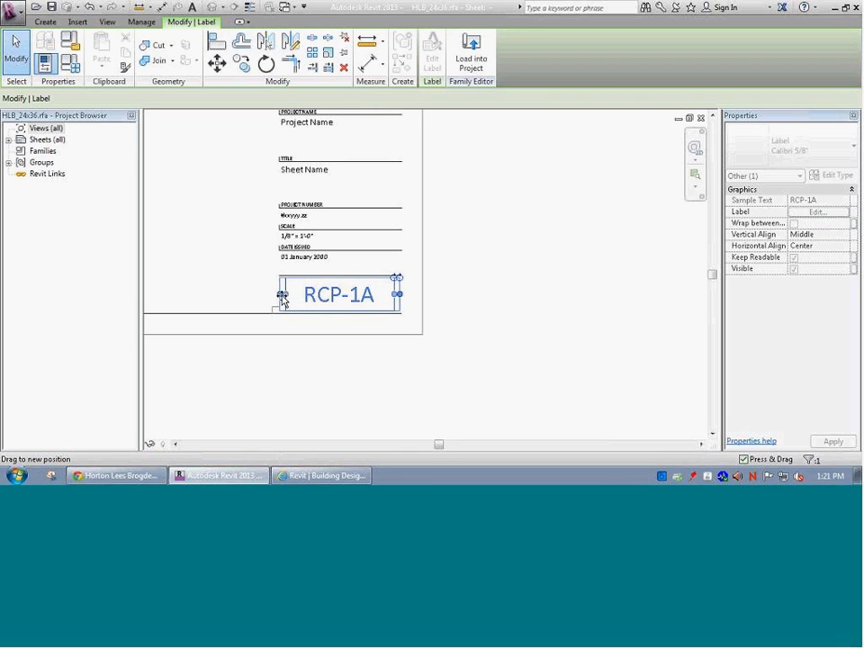
click(466, 306)
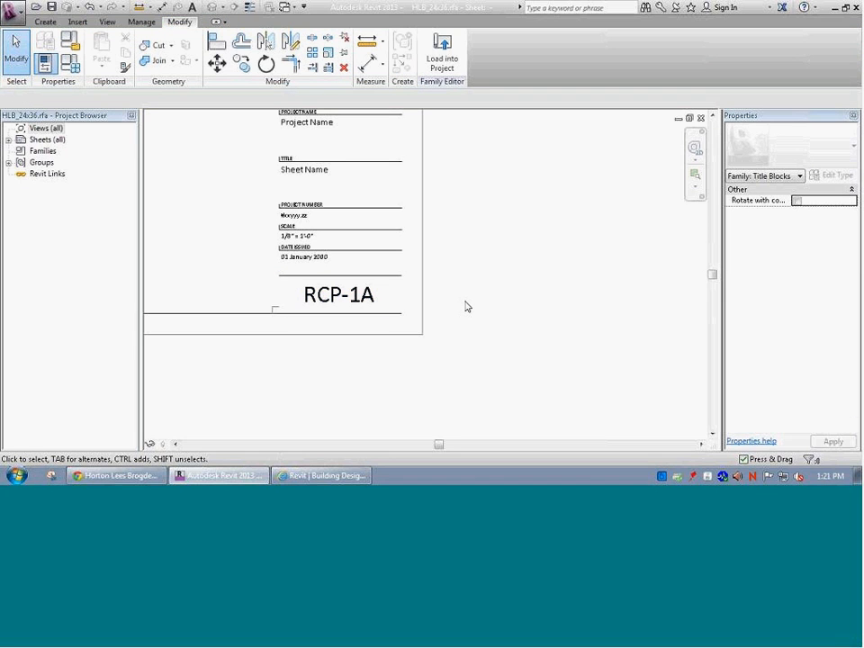
click(359, 311)
scroll(336, 332, up, 5)
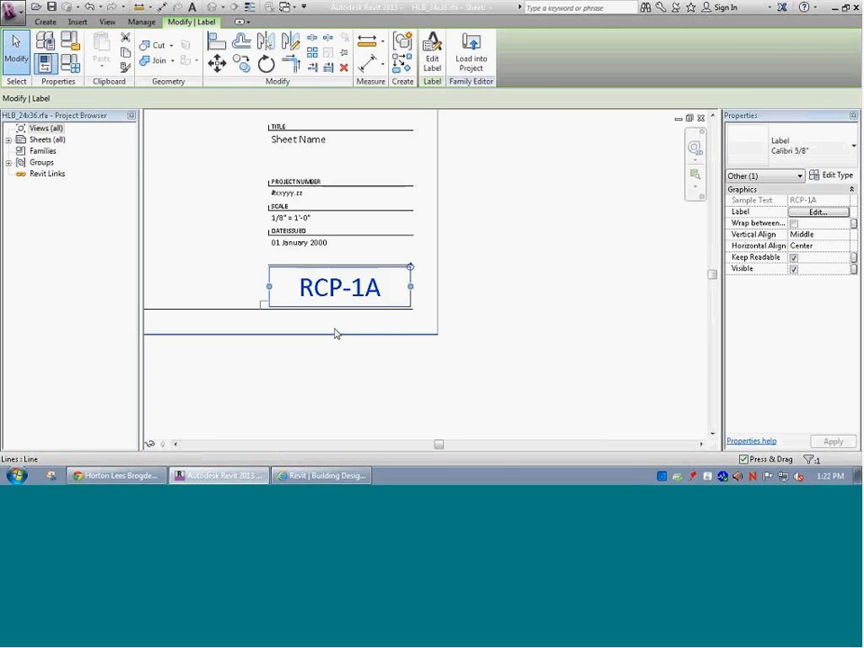
scroll(275, 254, up, 3)
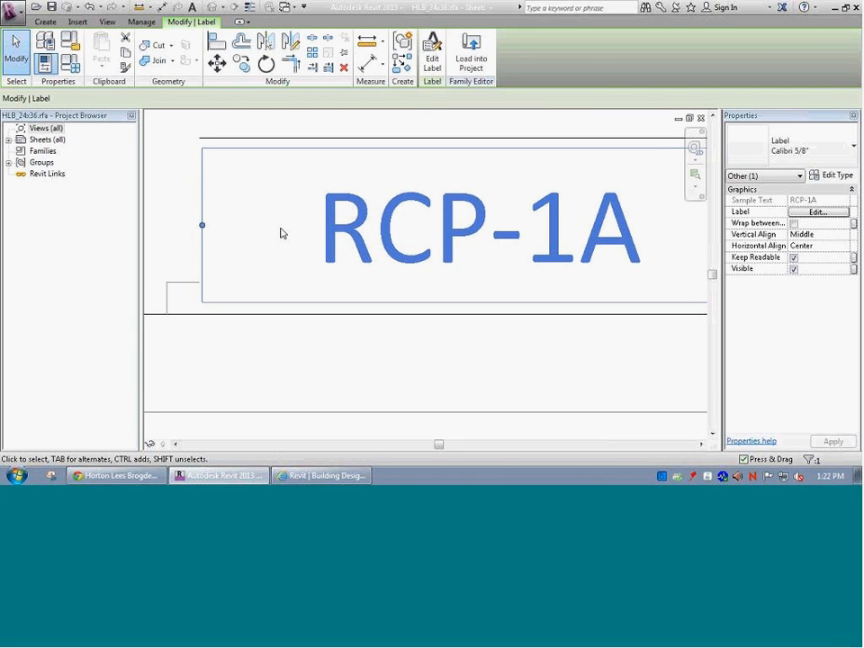
scroll(262, 238, up, 2)
scroll(262, 238, down, 5)
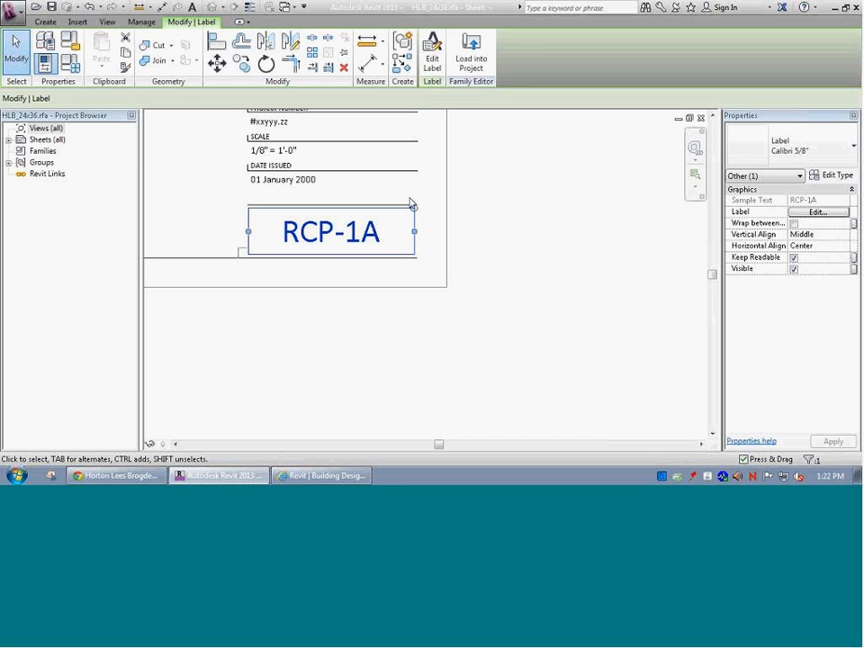
click(500, 206)
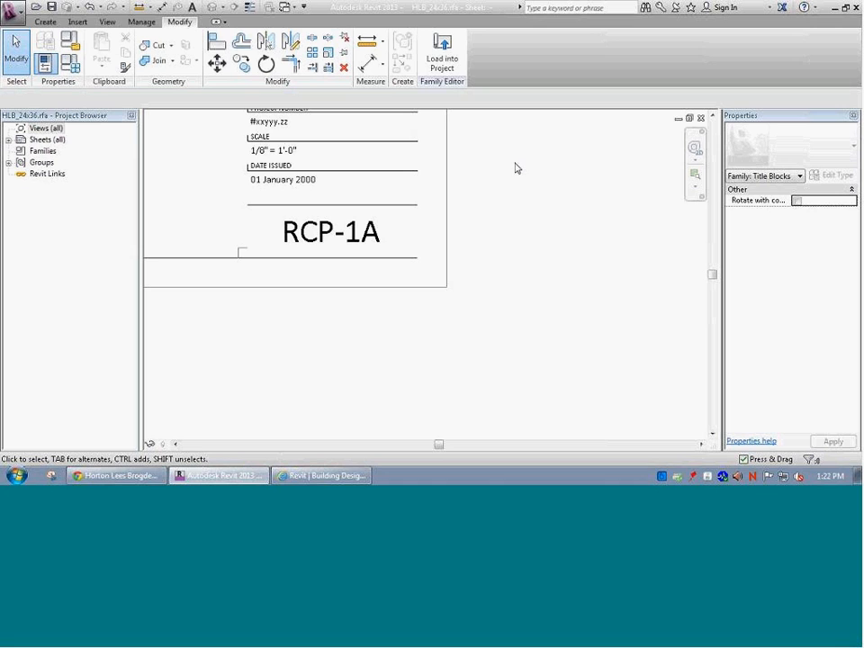
Copy the Project Name label straight up by about 12 1/2" into the empty space below the HLB logo.
key(z)
key(f)
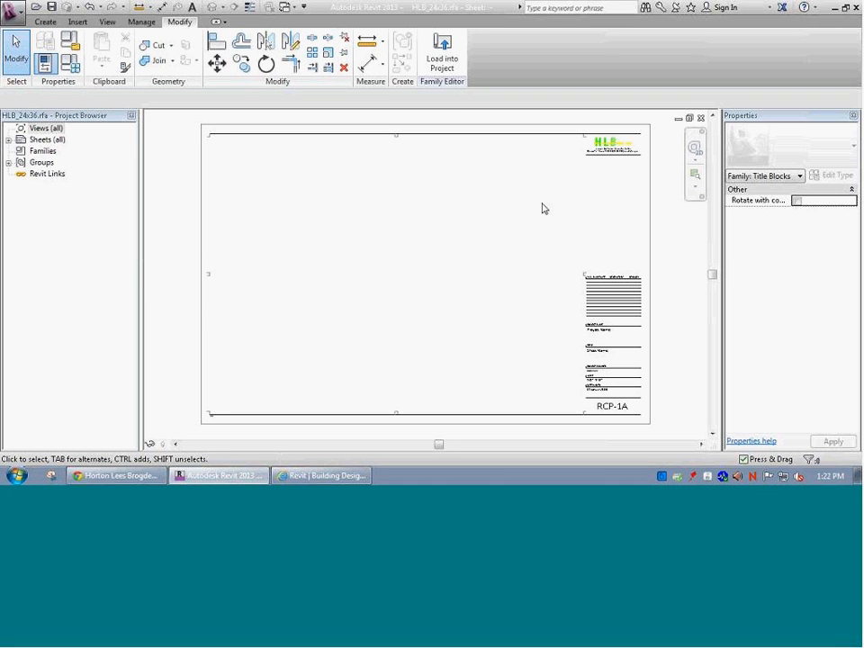
click(593, 337)
key(c)
key(c)
click(592, 332)
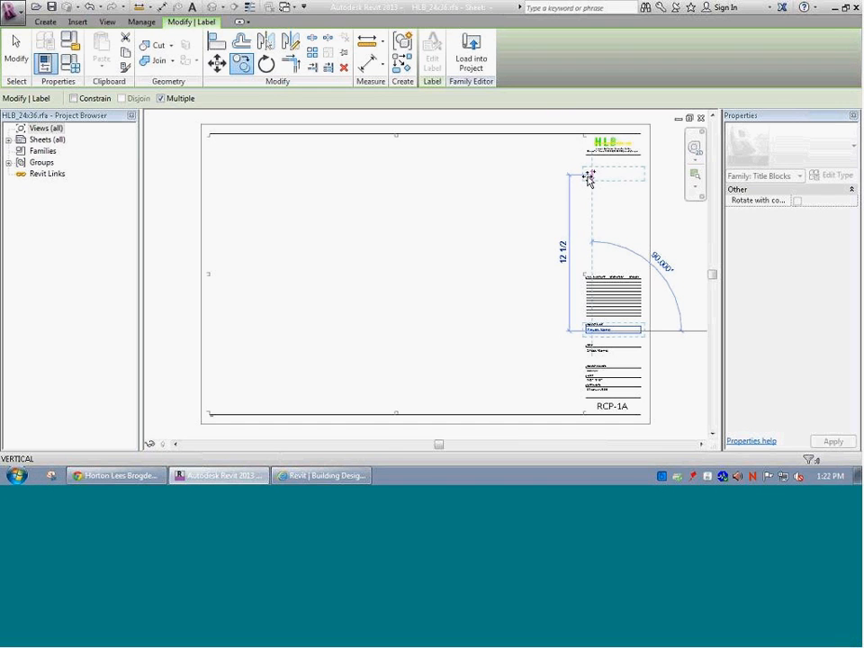
click(590, 176)
key(Escape)
key(Escape)
Duplicate the copied Project Name label's type as Calibri 1/2" and set its text size to 1/2".
scroll(610, 179, up, 1)
scroll(612, 182, up, 2)
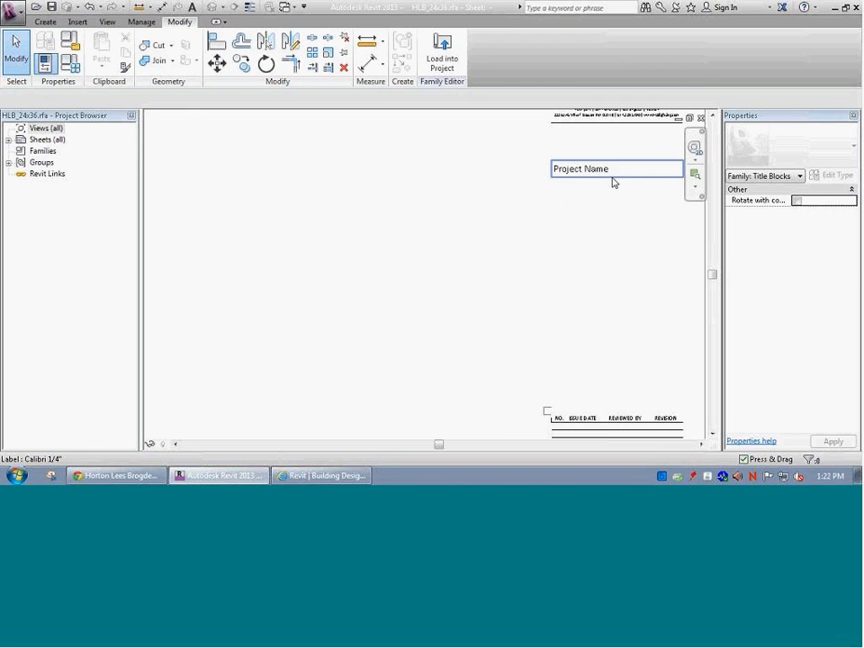
click(605, 169)
scroll(603, 169, down, 2)
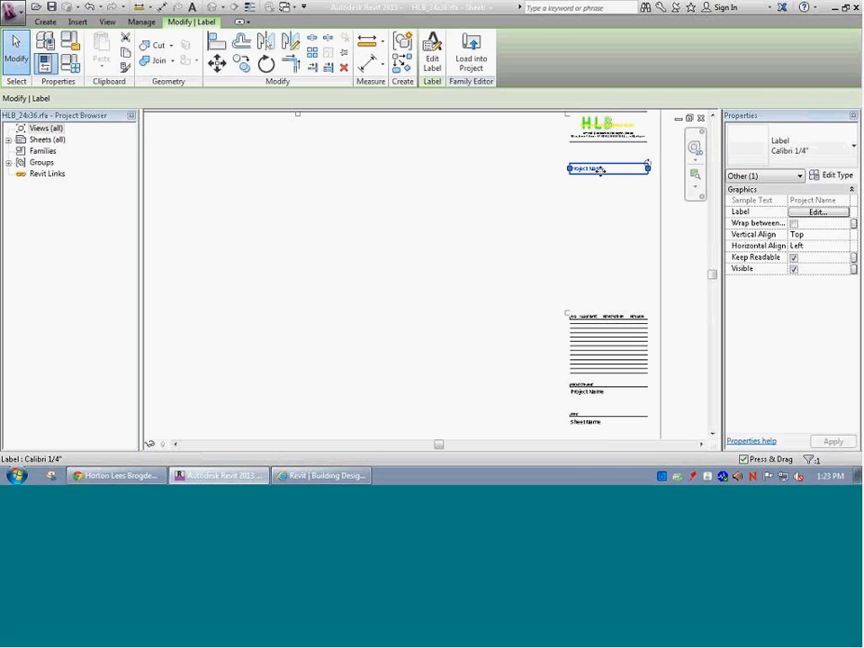
click(841, 177)
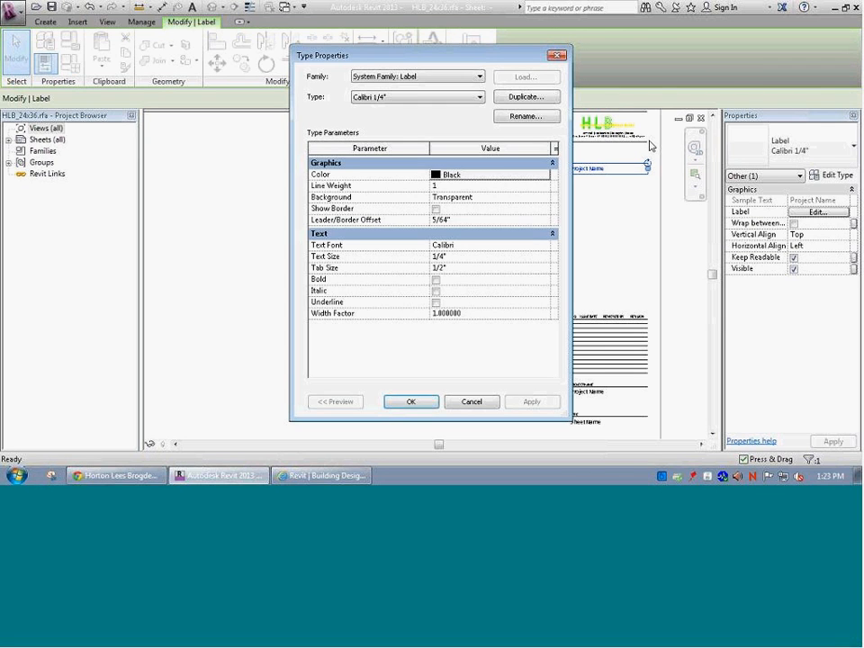
click(526, 97)
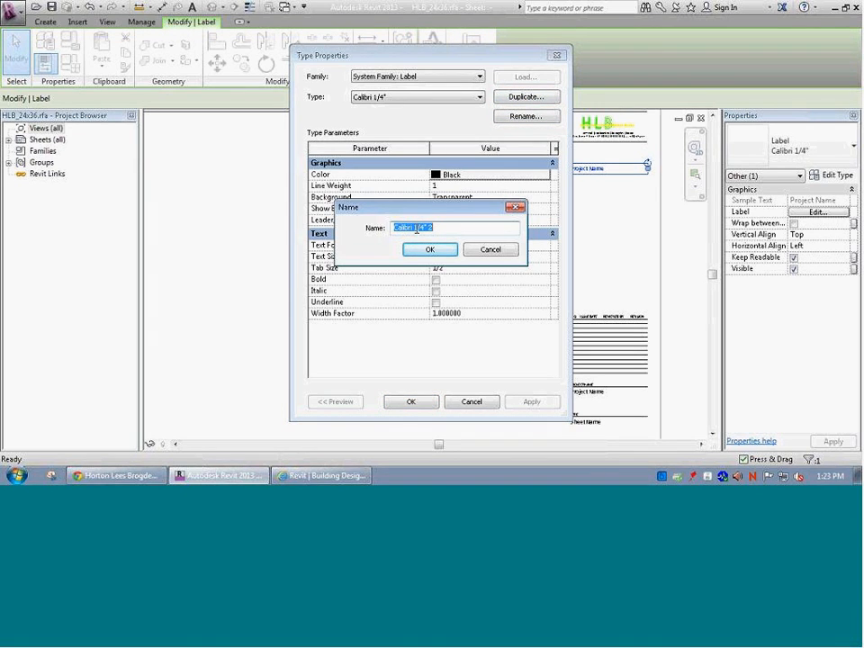
drag(419, 229, 438, 228)
text(2")
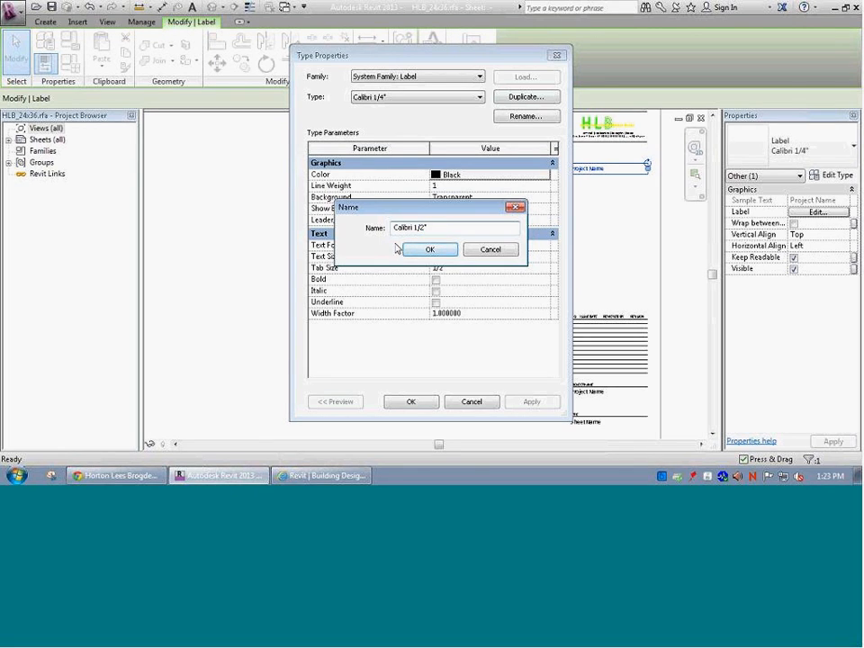
click(430, 248)
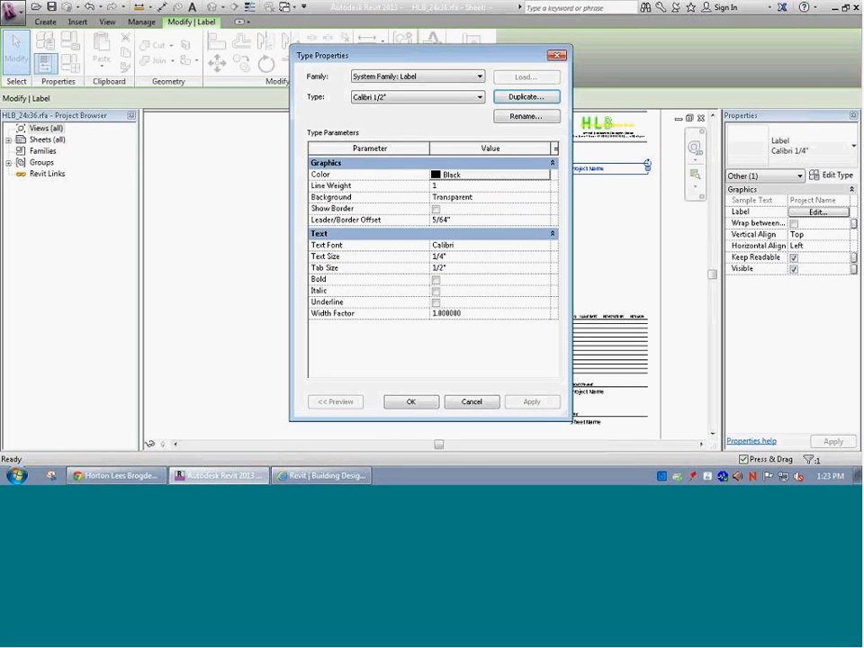
key(BackSpace)
text(2)
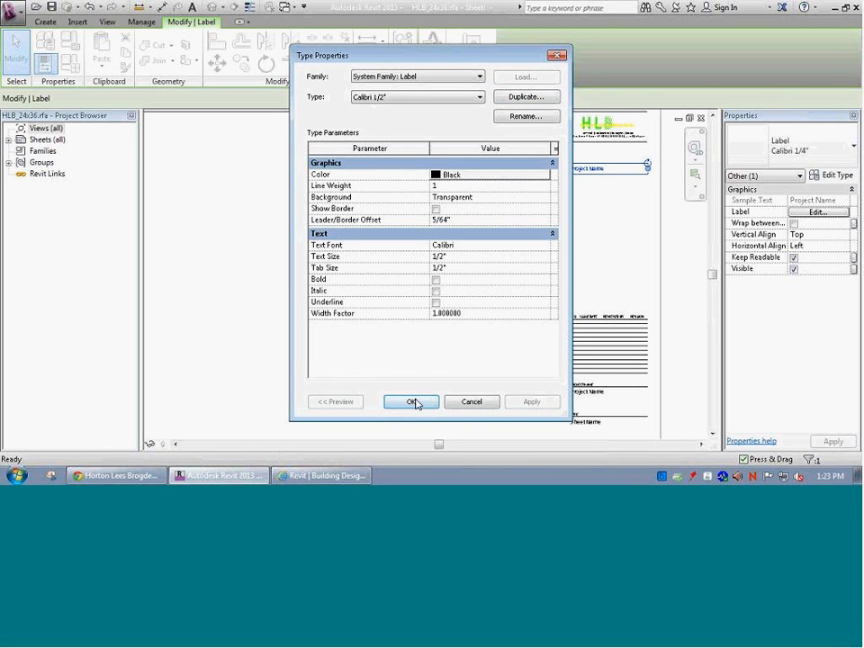
click(414, 401)
click(515, 187)
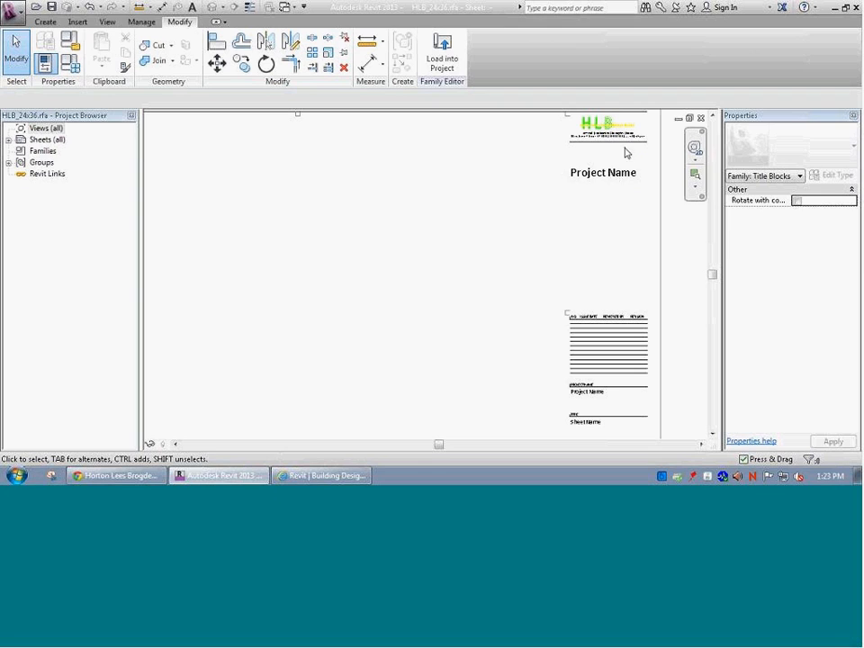
Set the large Project Name label's vertical alignment to Bottom and nudge it down from the logo line.
click(622, 178)
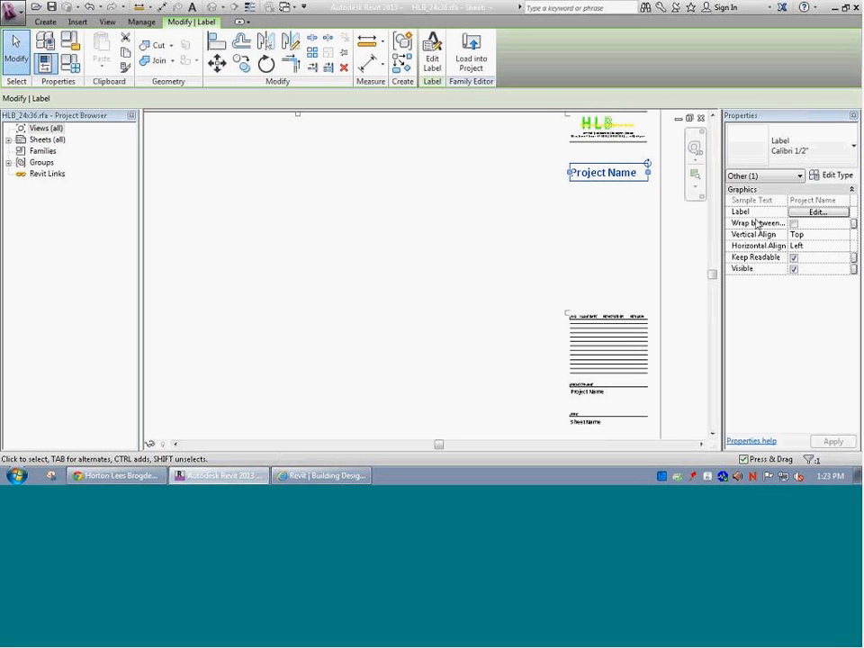
click(820, 234)
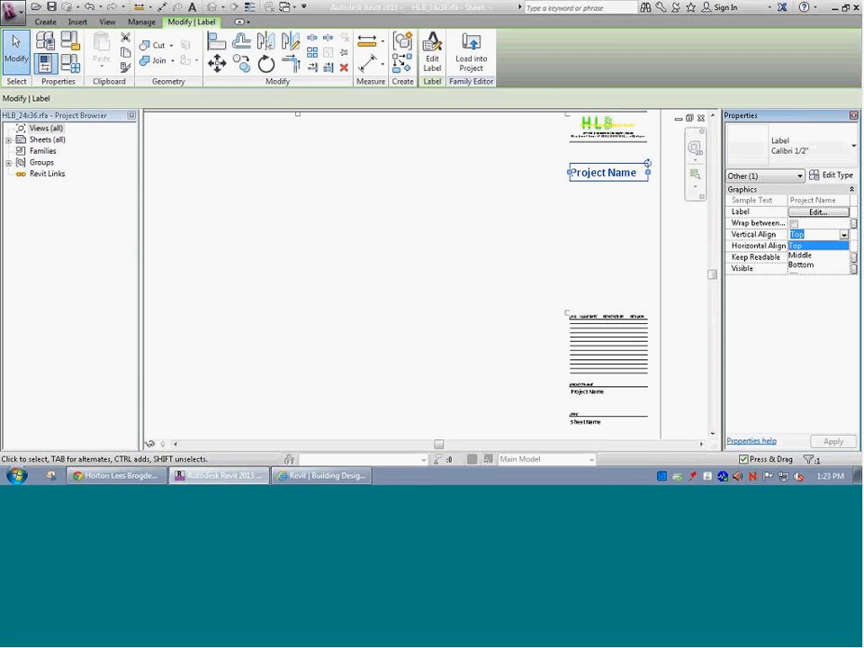
click(804, 265)
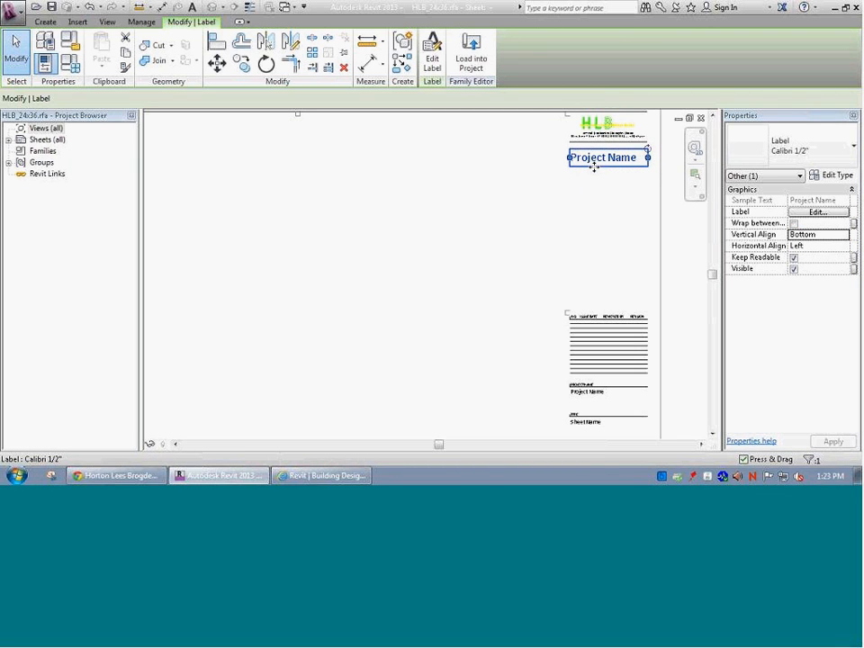
key(Down)
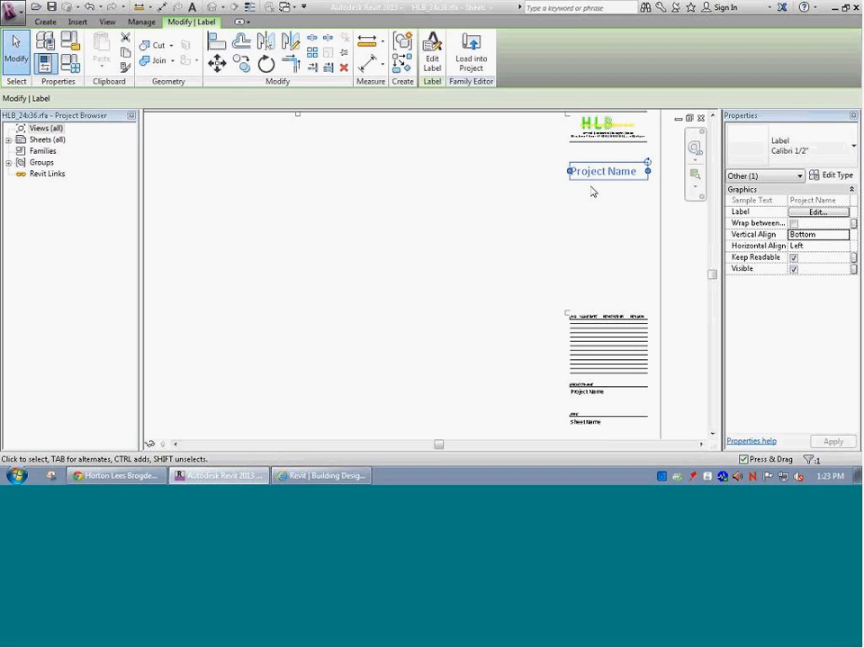
key(Down)
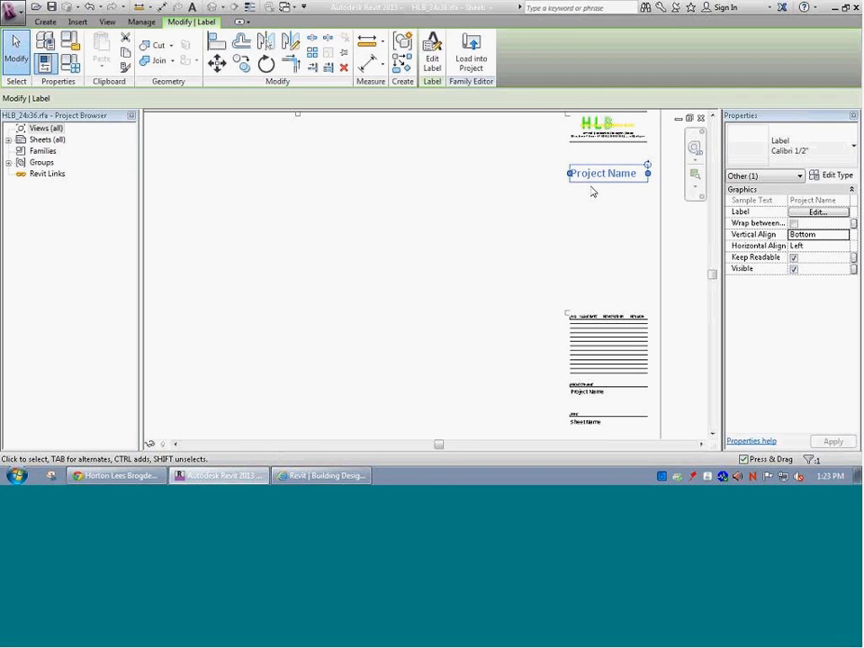
click(551, 206)
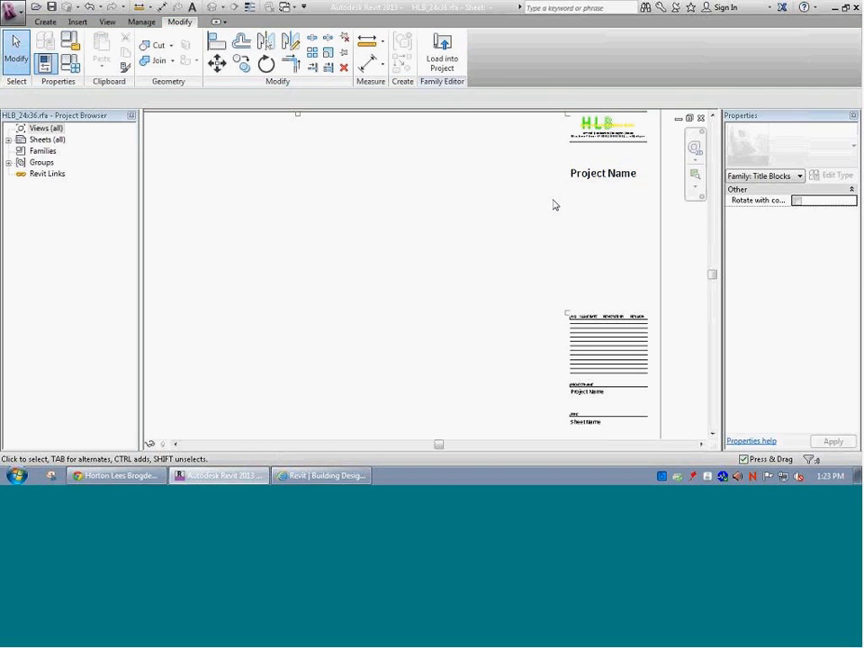
Copy the small Project Name label from below the revision table to directly beneath the large Project Name label, aligned with its left edge.
click(588, 174)
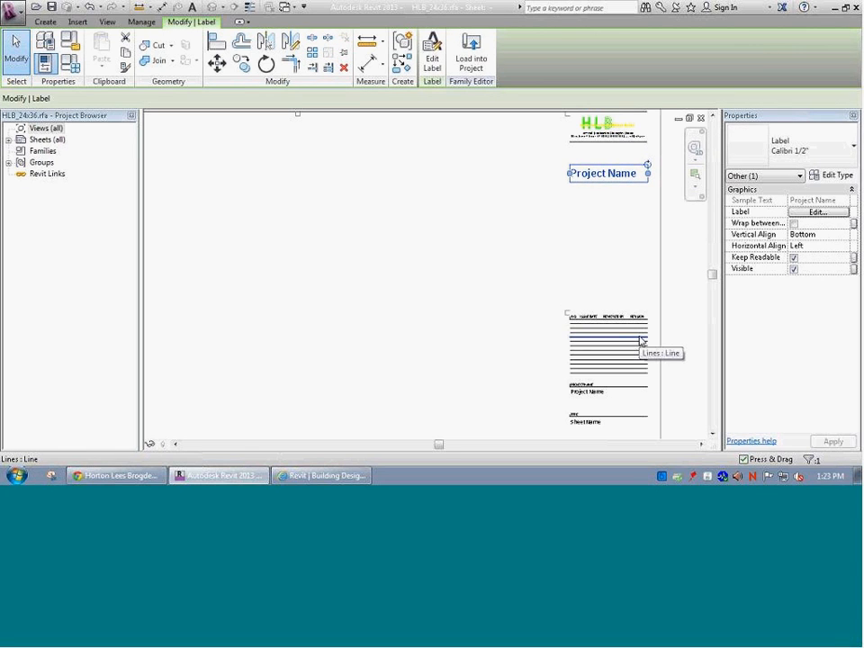
click(579, 397)
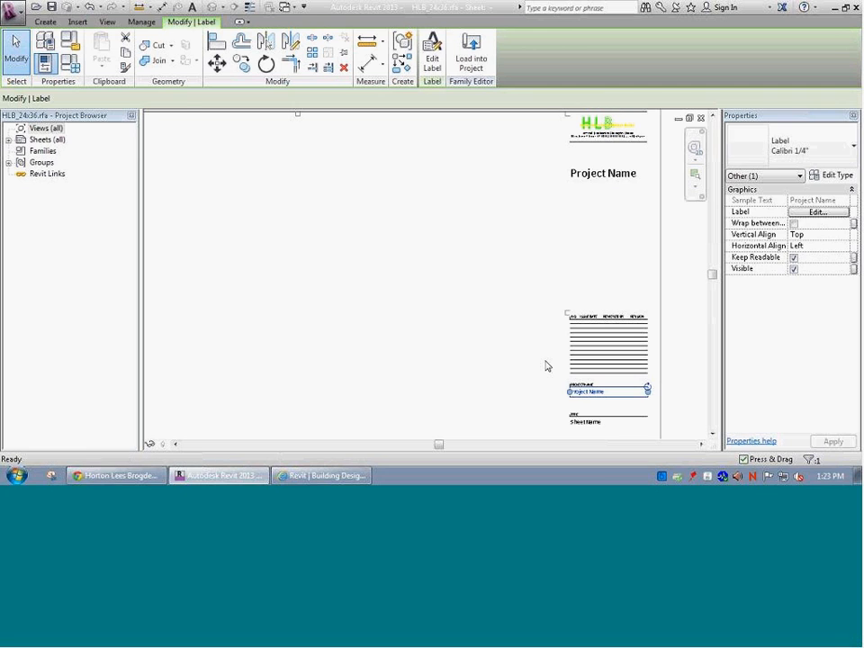
key(c)
key(o)
click(575, 400)
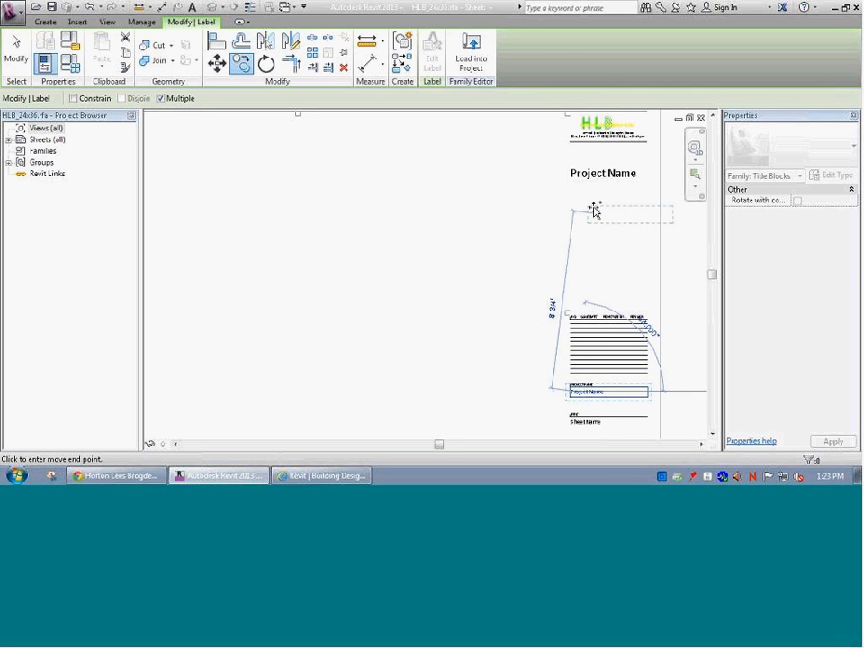
click(572, 186)
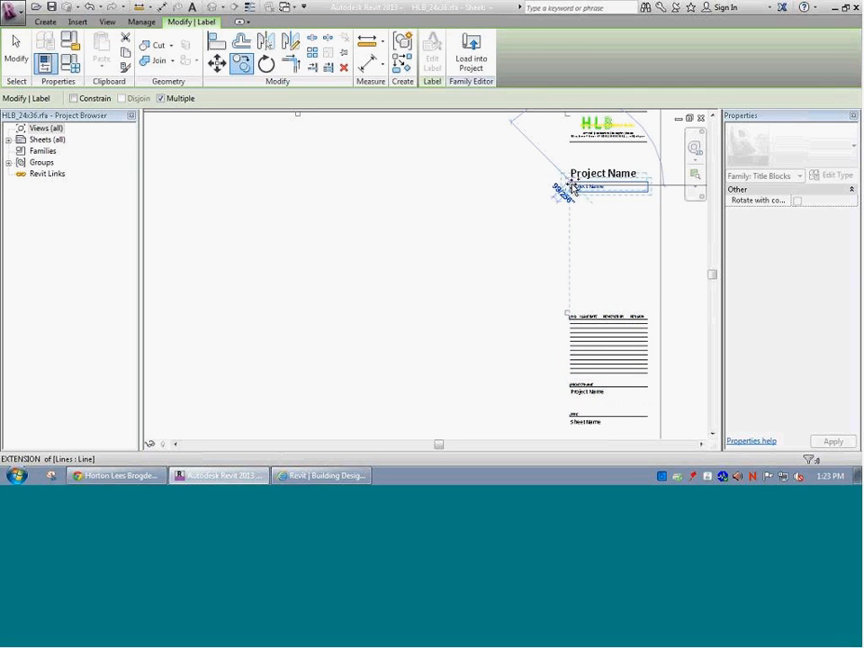
scroll(591, 191, up, 3)
scroll(575, 187, up, 2)
key(Escape)
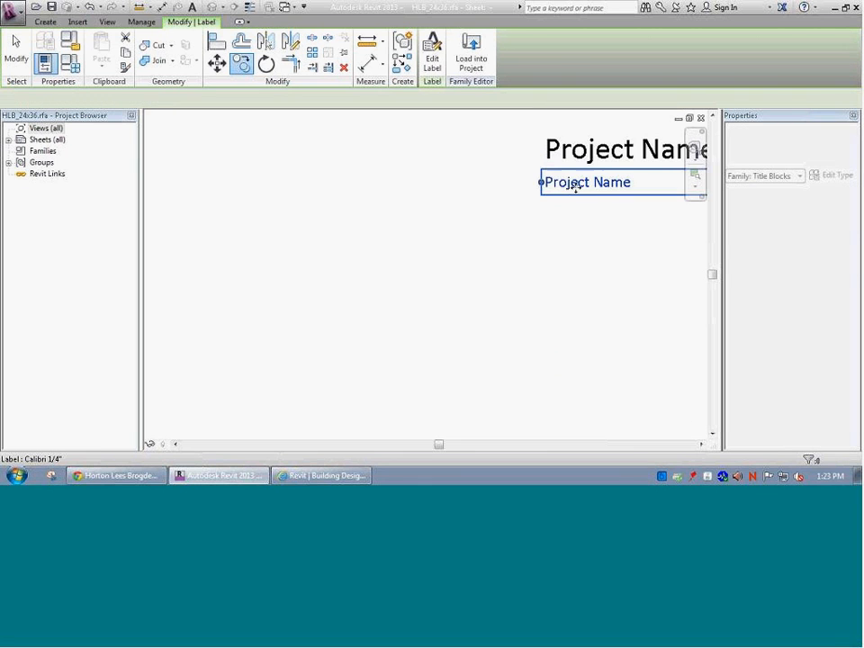
Replace the Project Name parameter of the small label beneath the large Project Name with Project Address.
click(430, 57)
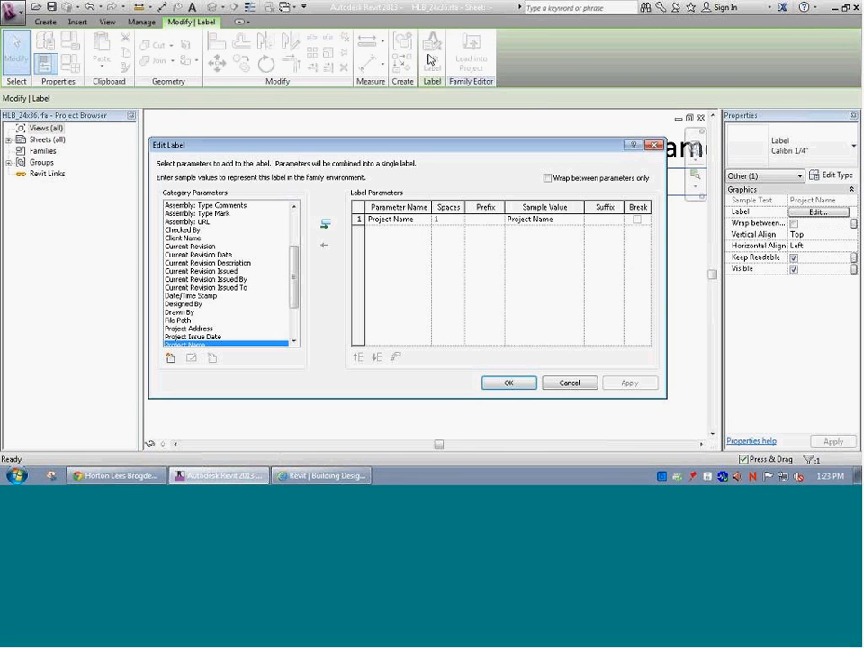
click(325, 243)
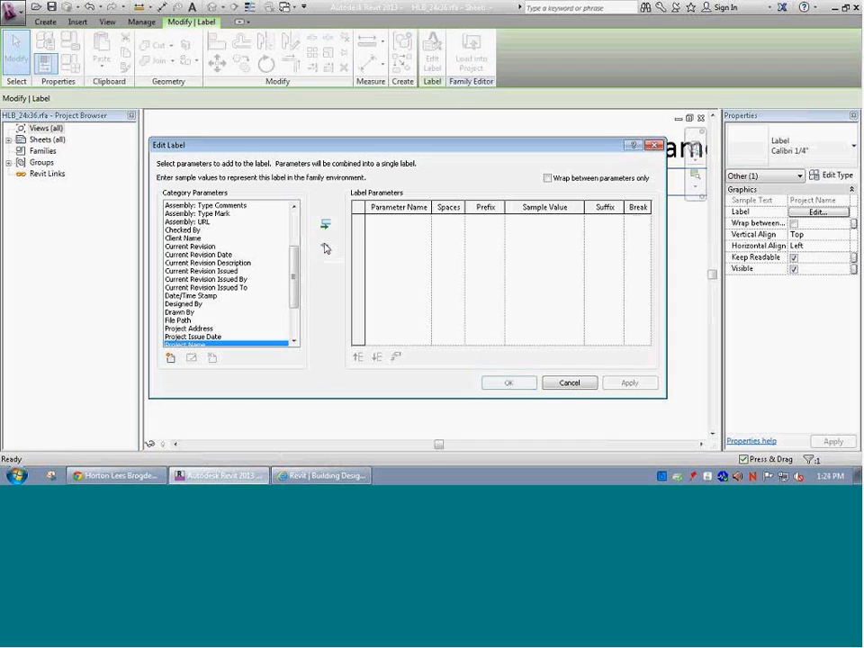
click(224, 330)
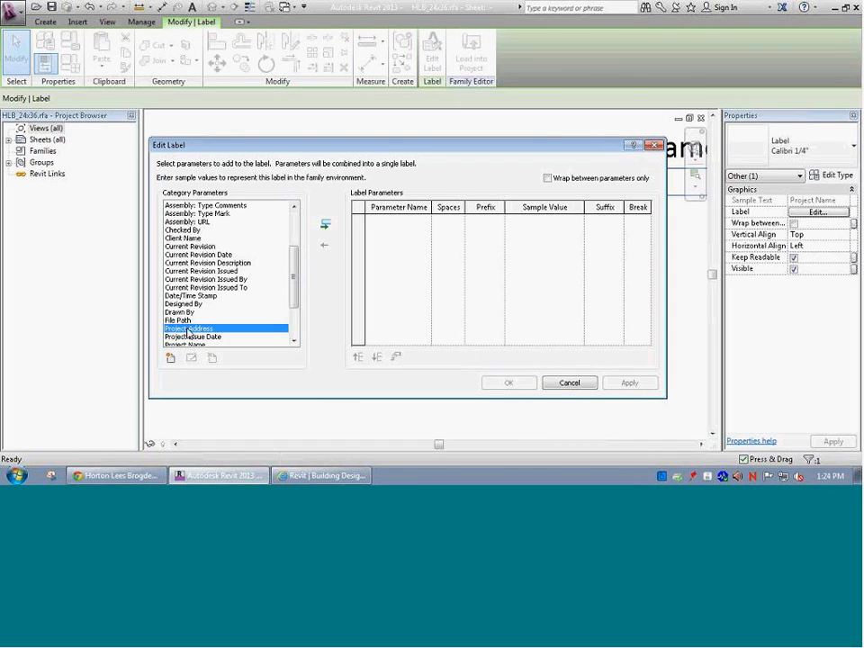
click(325, 225)
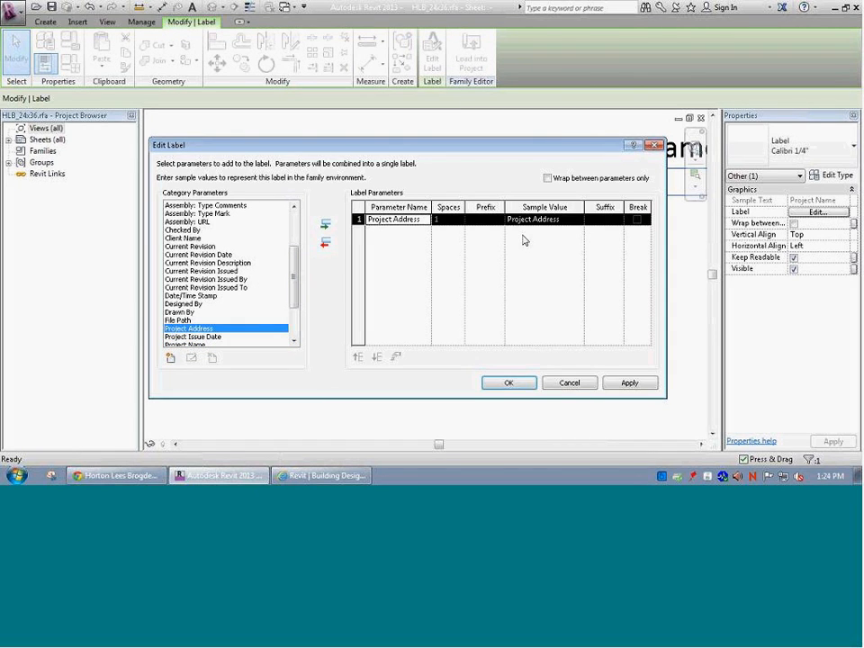
click(508, 383)
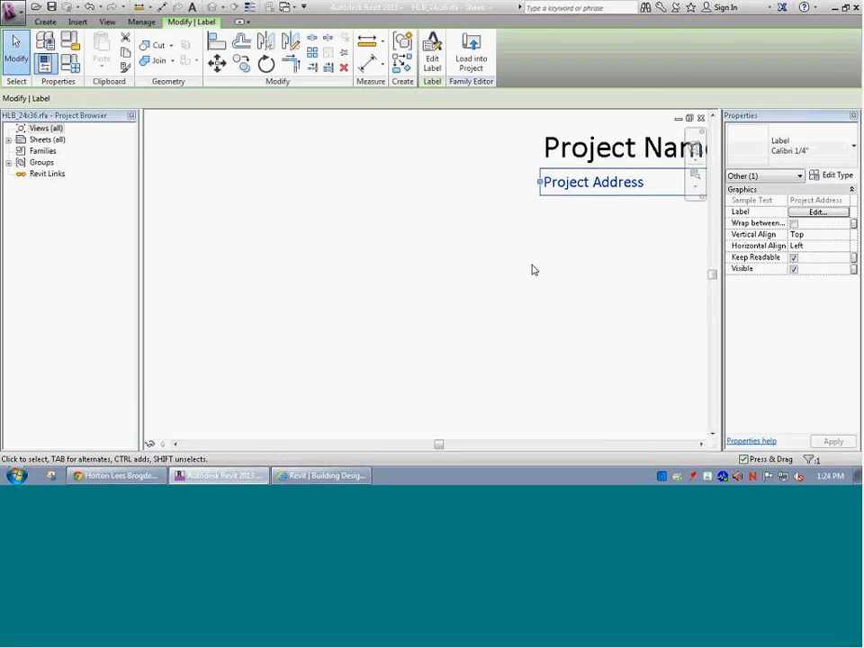
click(484, 258)
Start a new revision schedule for the title block and move its properties dialog clear of the revision table headings.
key(z)
key(f)
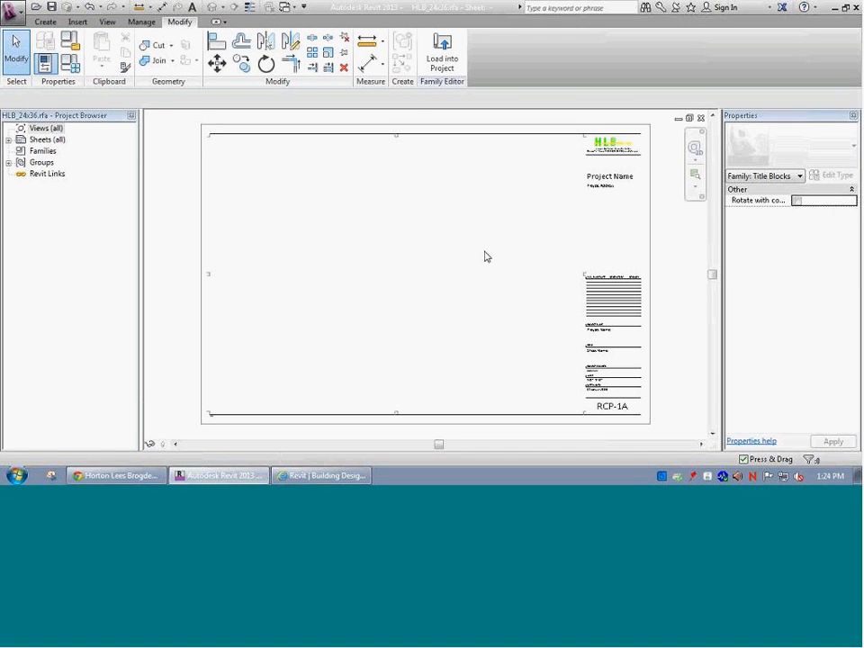
scroll(679, 248, up, 1)
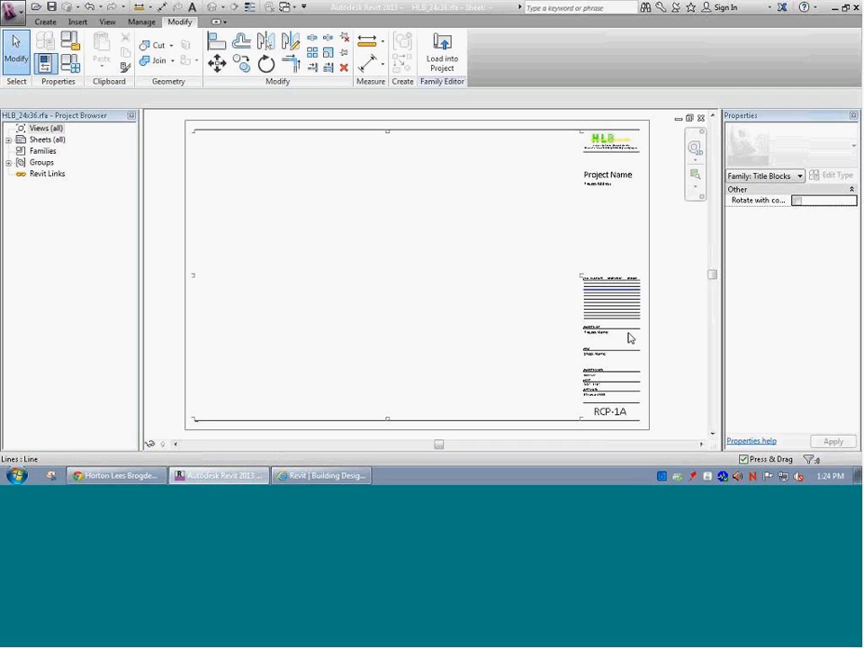
click(695, 173)
drag(574, 266, 661, 336)
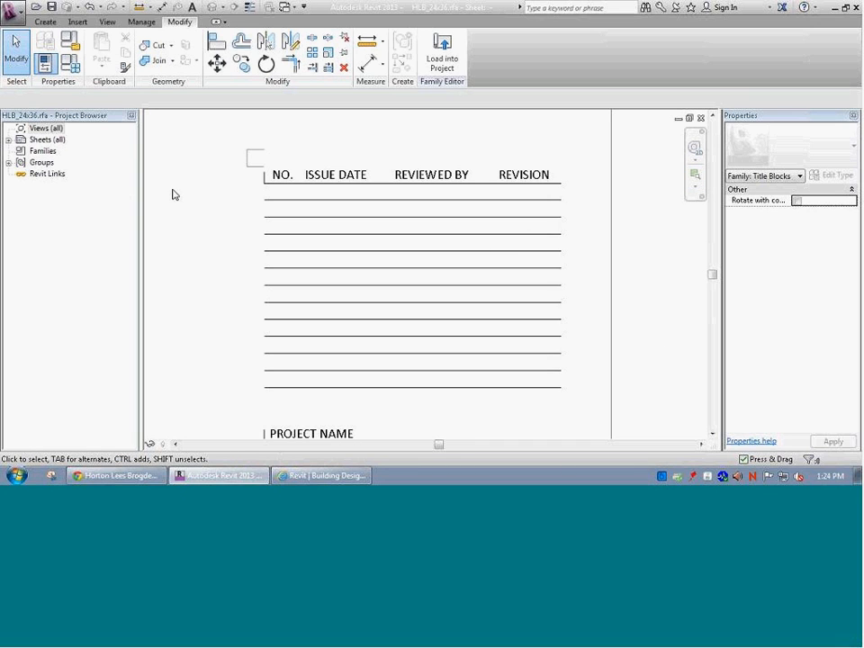
click(41, 20)
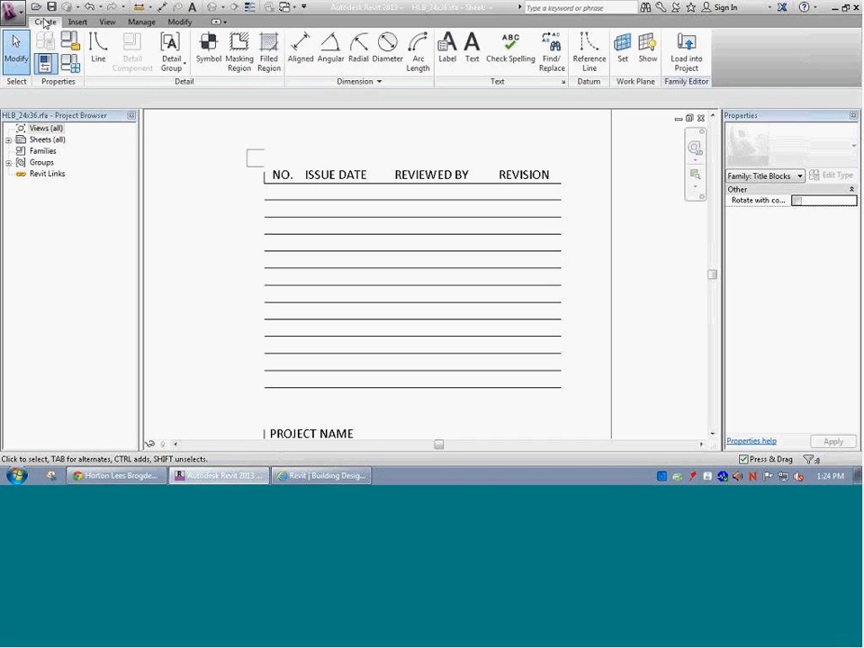
click(107, 21)
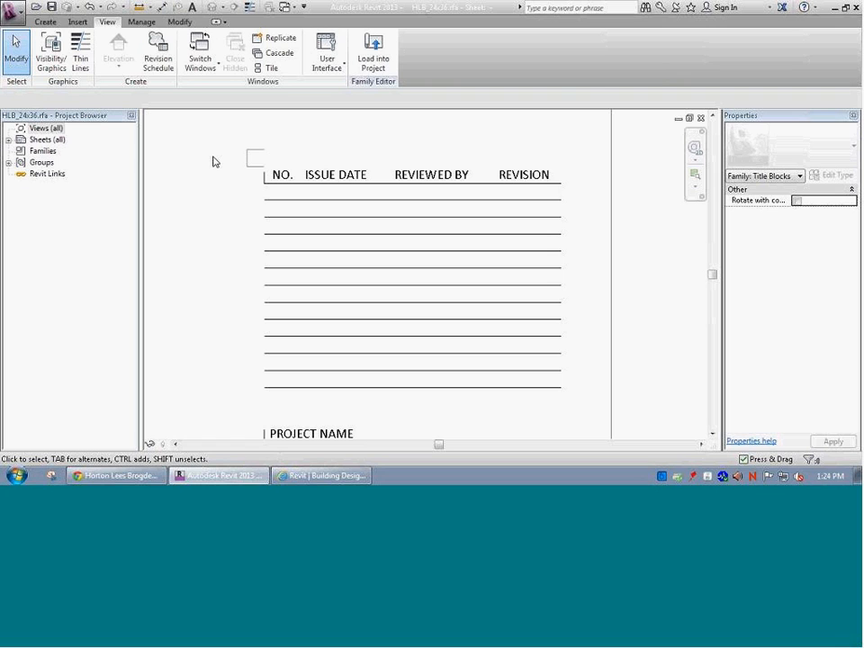
click(159, 59)
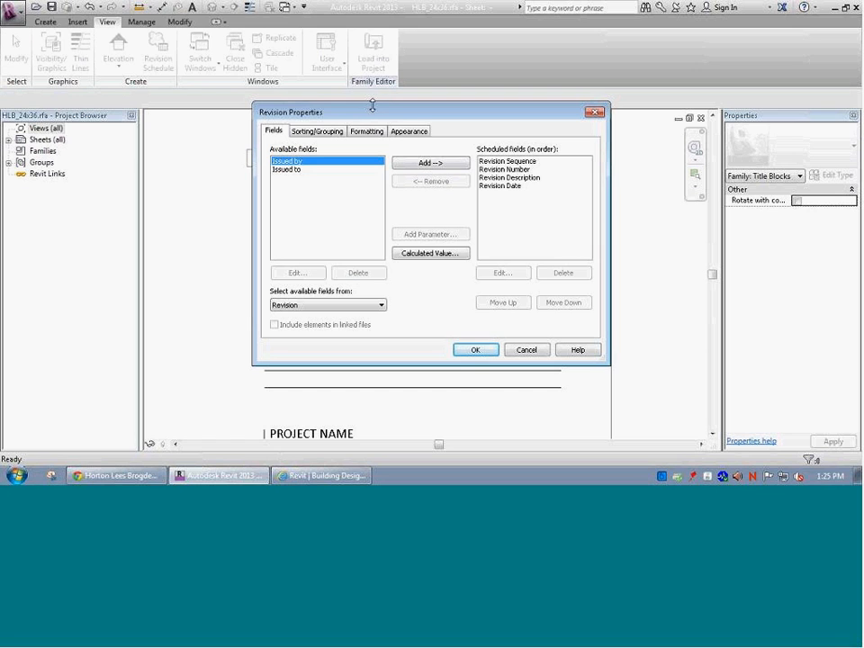
drag(365, 107, 319, 227)
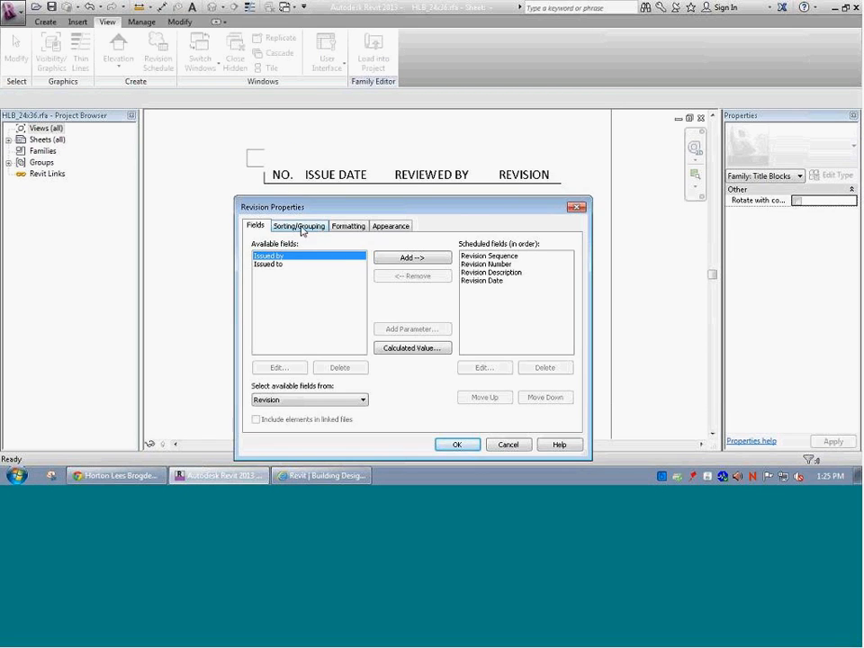
Reorder the scheduled fields so Revision Number comes first and Revision Date second.
click(488, 264)
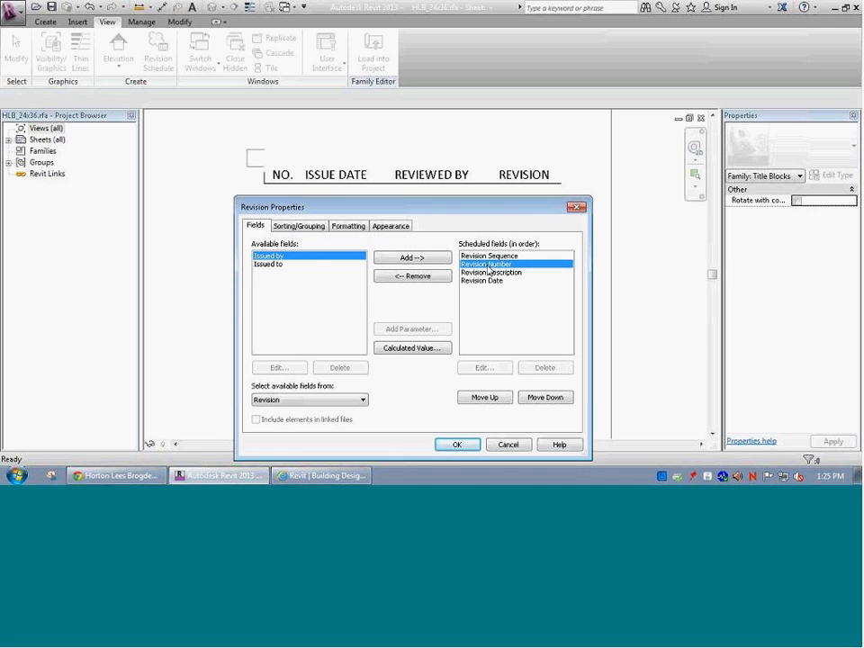
click(491, 398)
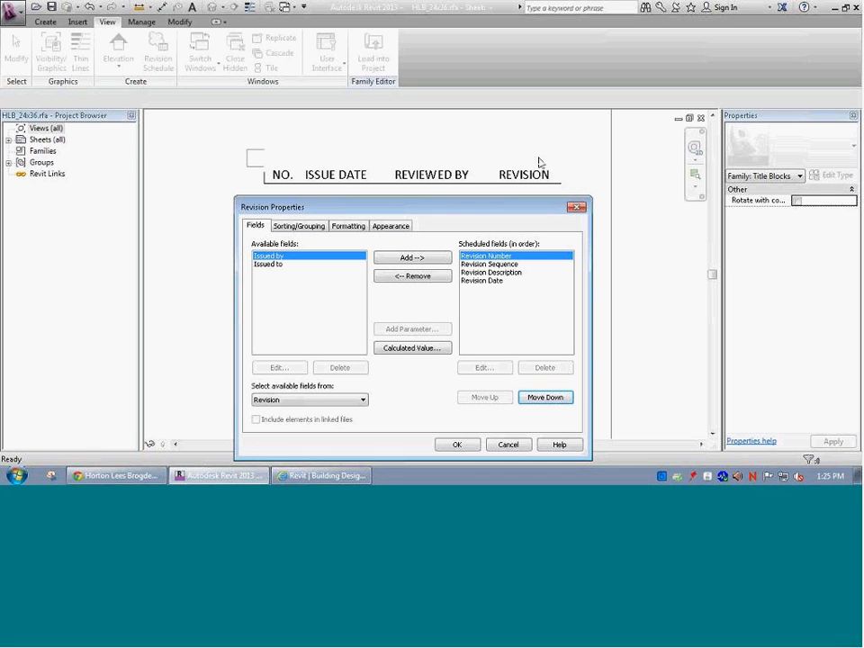
click(483, 280)
click(500, 405)
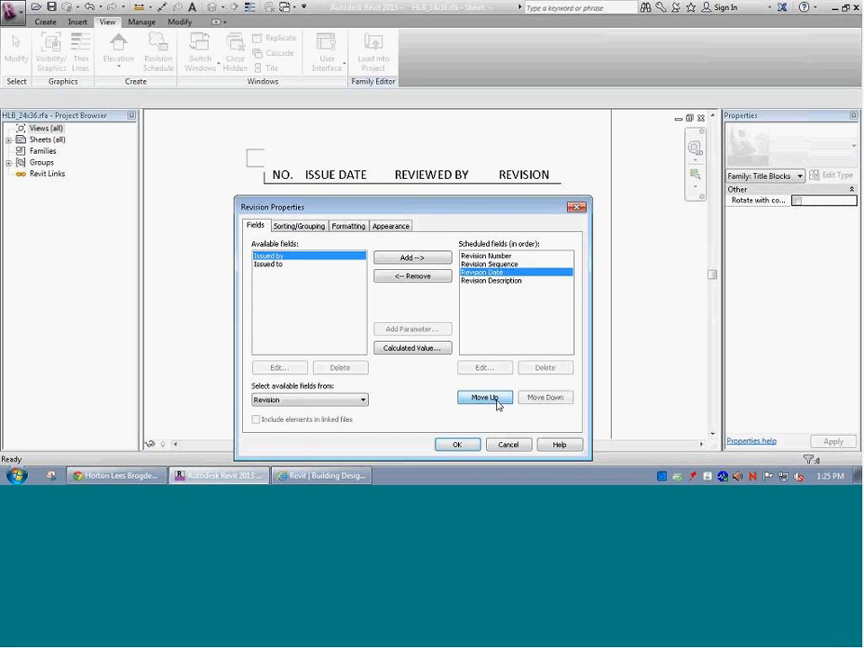
click(500, 405)
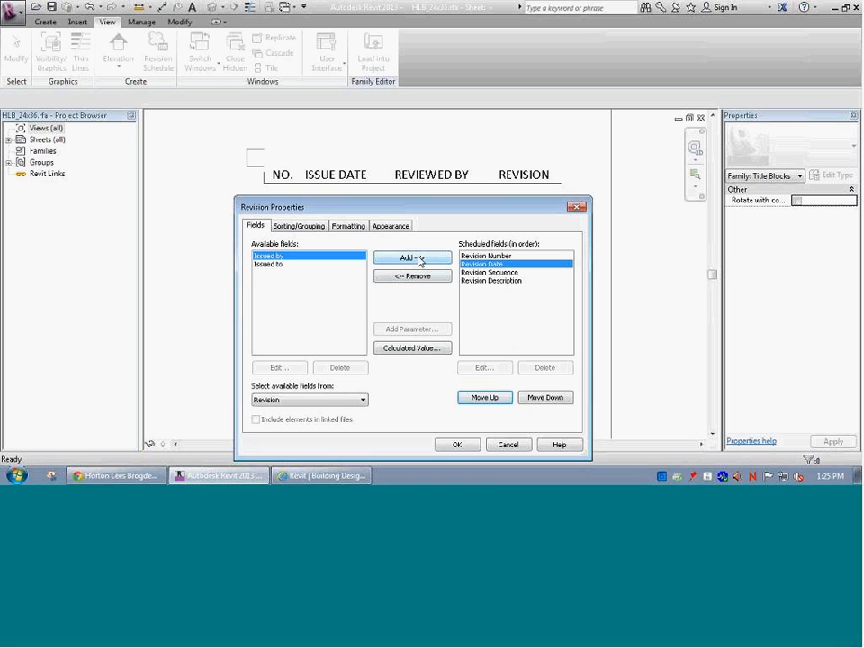
Add the Issued by field after Revision Date and remove Revision Sequence from the scheduled fields.
click(413, 258)
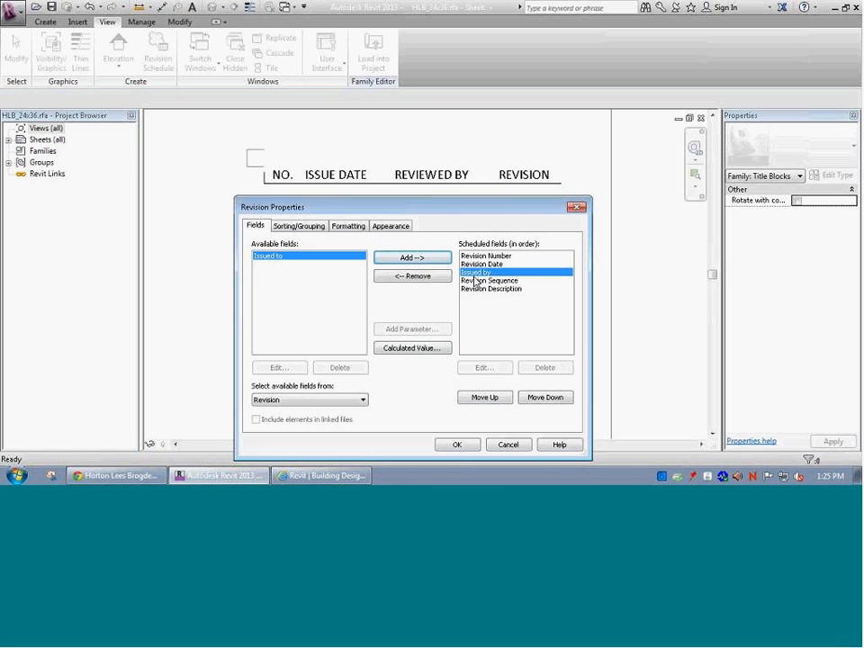
click(479, 281)
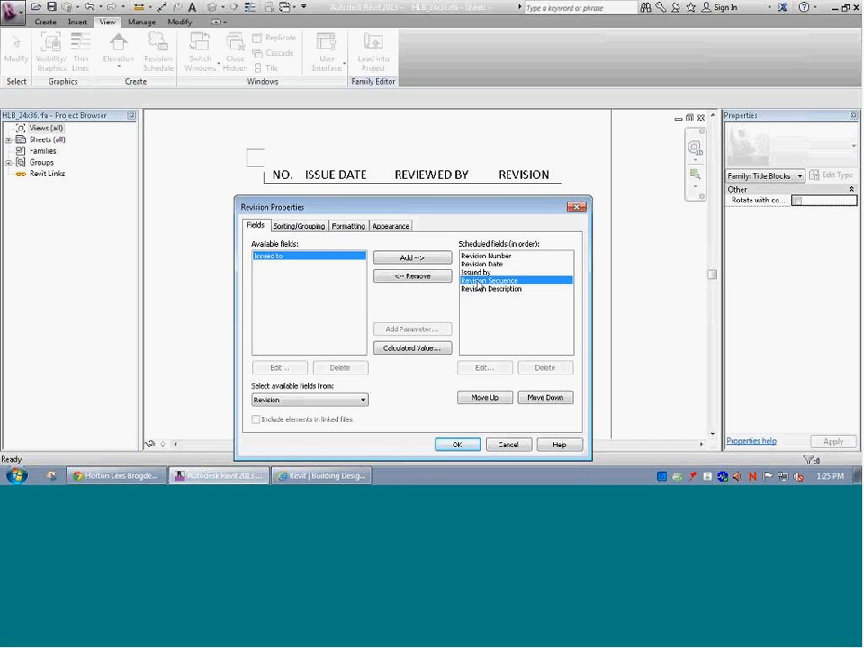
click(403, 276)
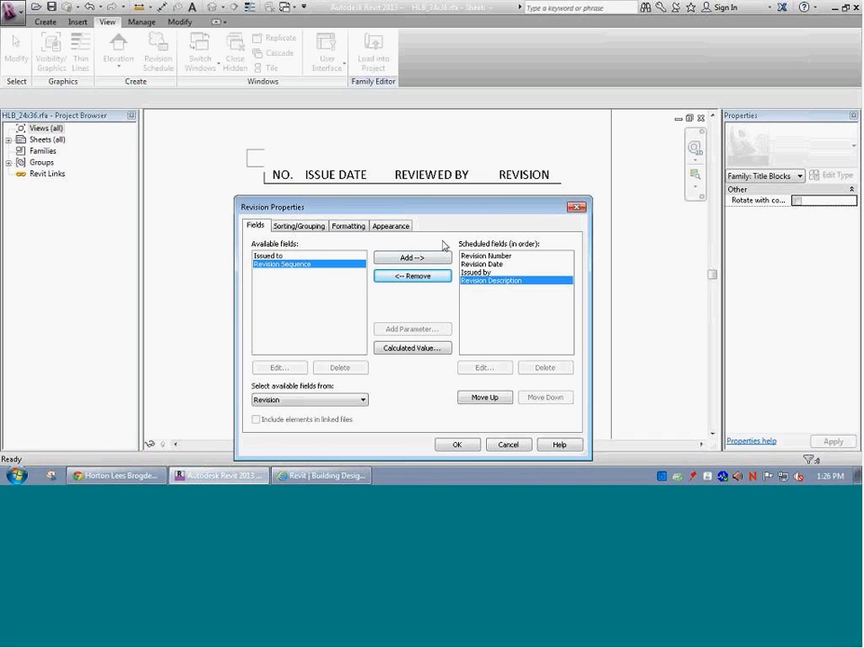
Remove Revision Description from the scheduled fields and add it back after Issued by.
click(495, 257)
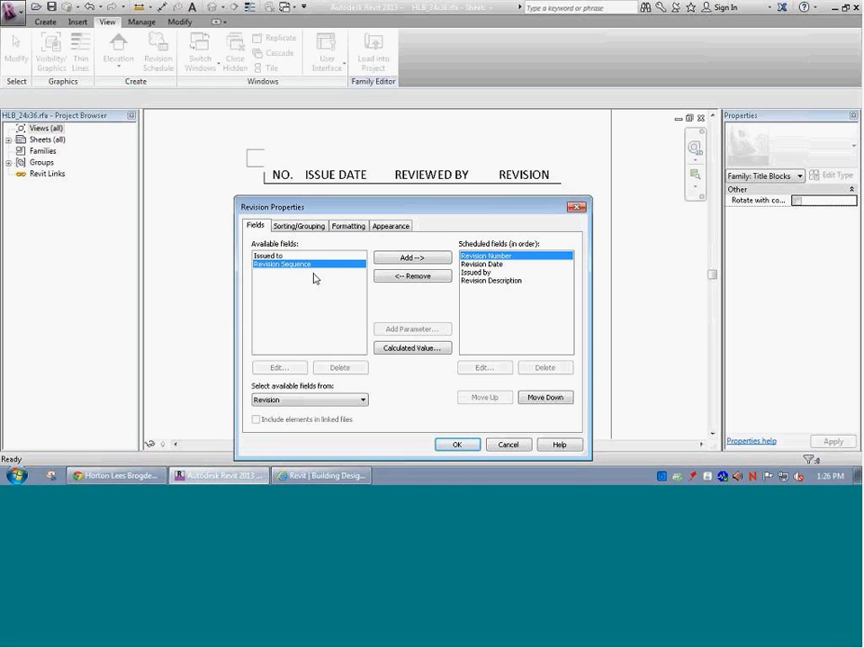
click(526, 283)
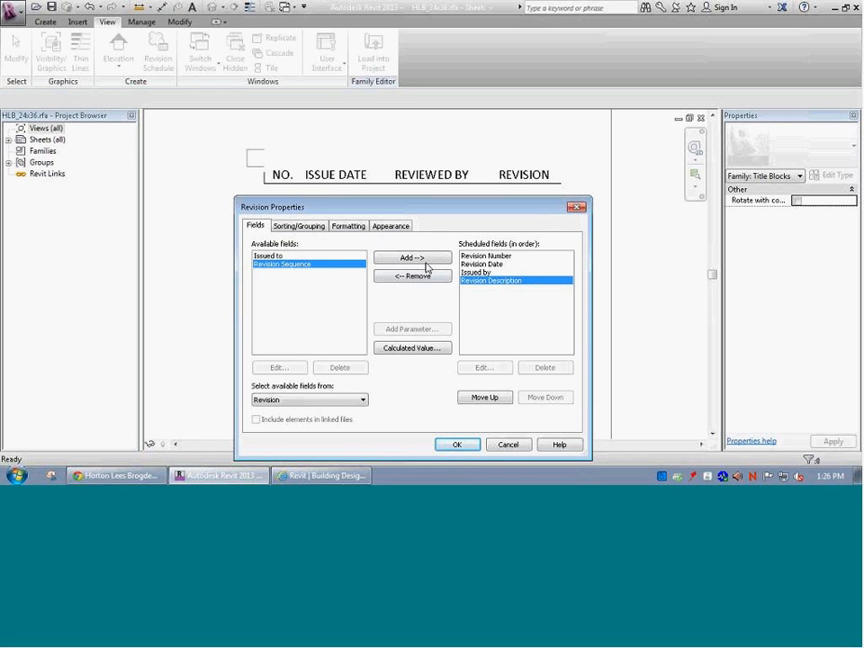
click(423, 278)
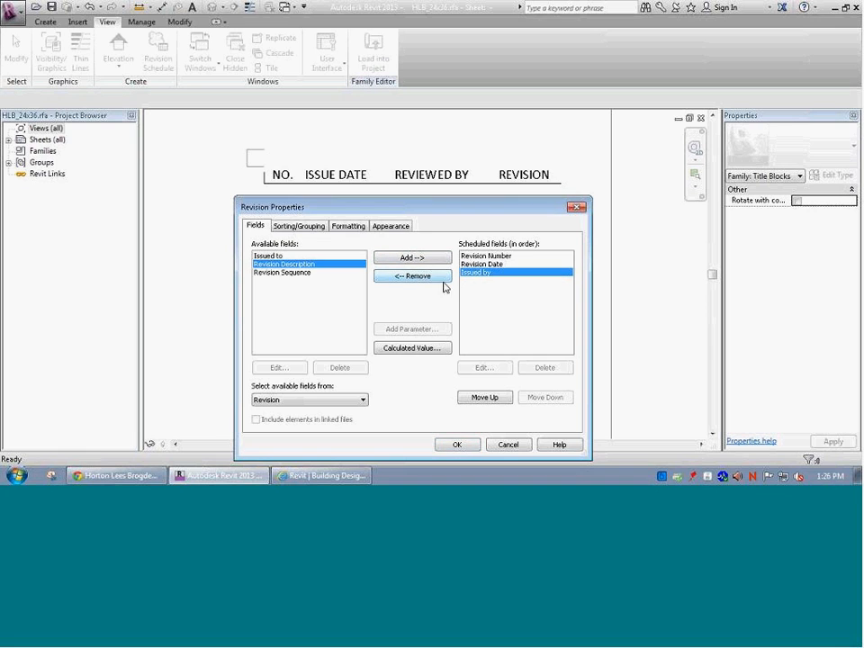
click(486, 256)
click(488, 272)
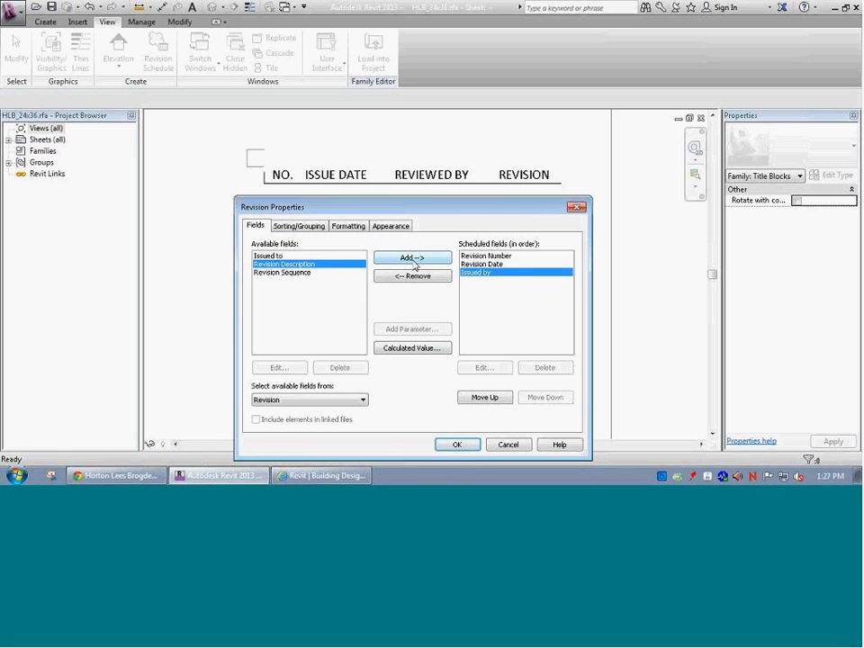
click(415, 261)
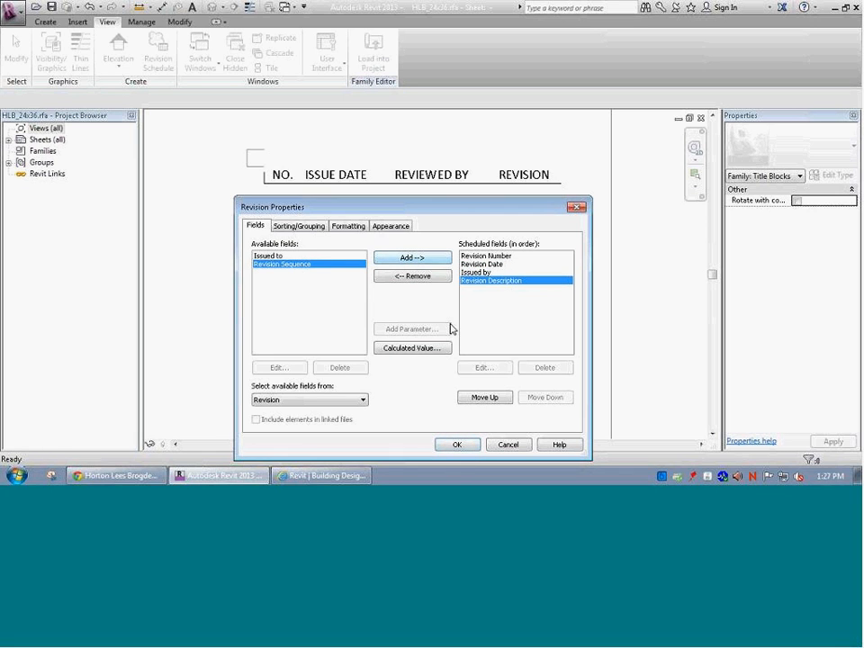
Create the revision schedule with the chosen fields and go back to the title block sheet.
click(450, 445)
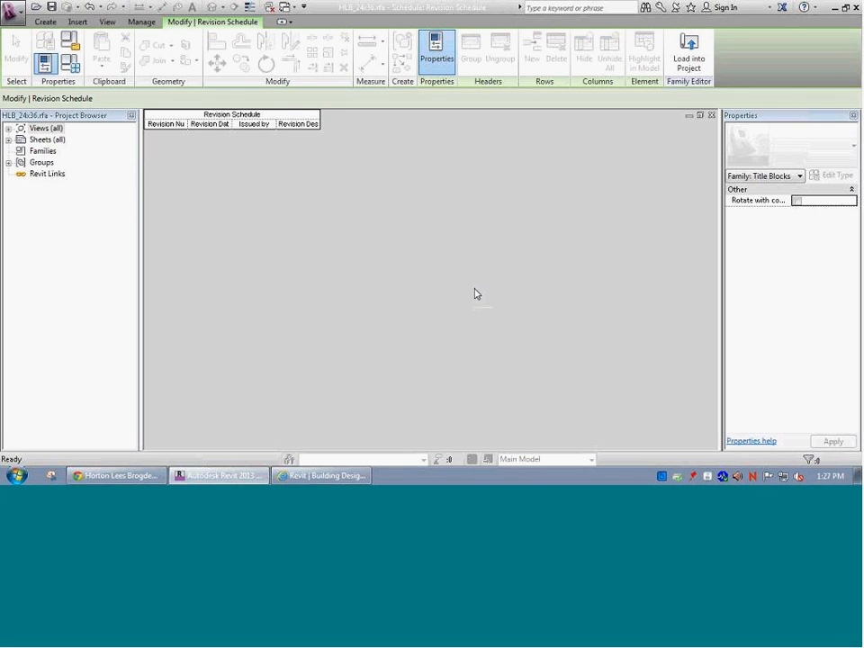
click(167, 125)
key(Tab)
click(711, 116)
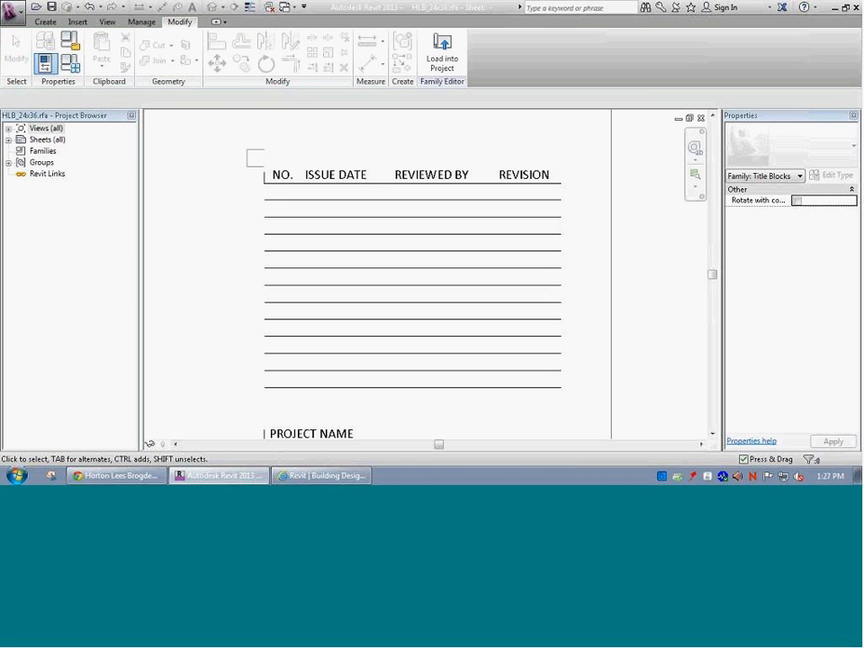
Delete the REVIEWED BY heading above the revision table and move the REVISION heading over beside ISSUE DATE.
click(443, 177)
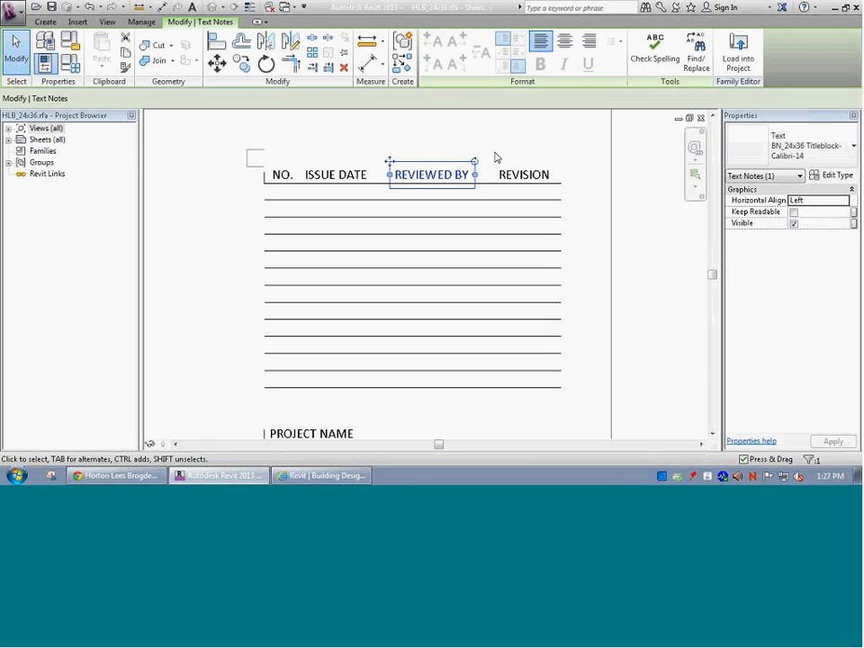
key(Delete)
click(498, 165)
drag(458, 165, 378, 164)
click(416, 149)
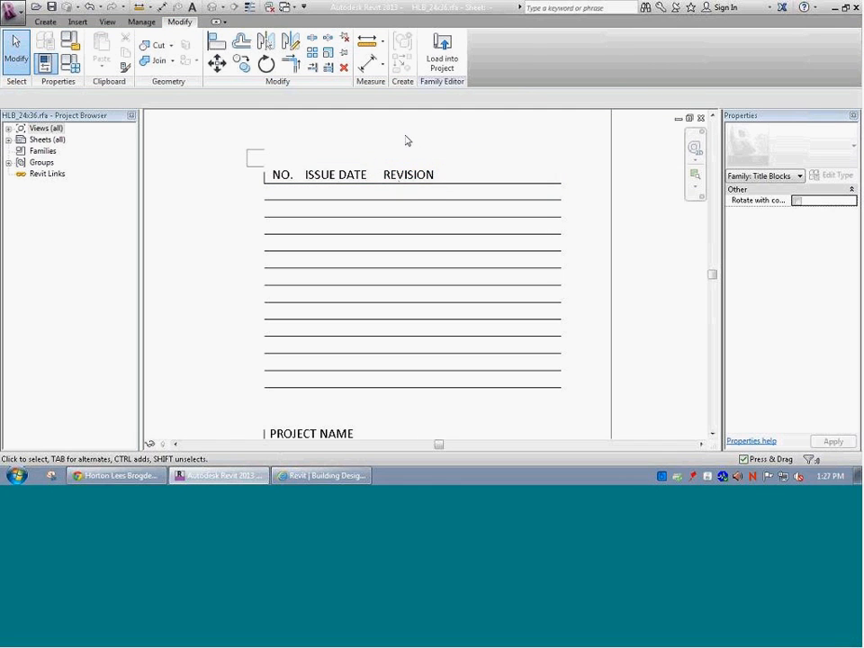
Open the revision schedule and examine its Revision Number column heading and the available column options.
key(ctrl+Tab)
key(ctrl+Tab)
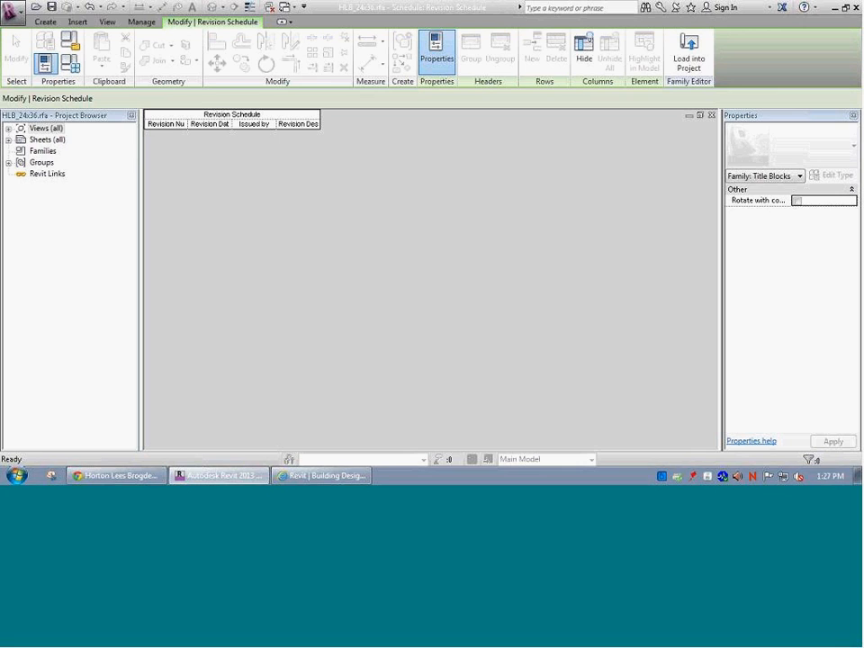
click(169, 124)
click(166, 124)
click(172, 127)
drag(147, 124, 203, 137)
right_click(372, 222)
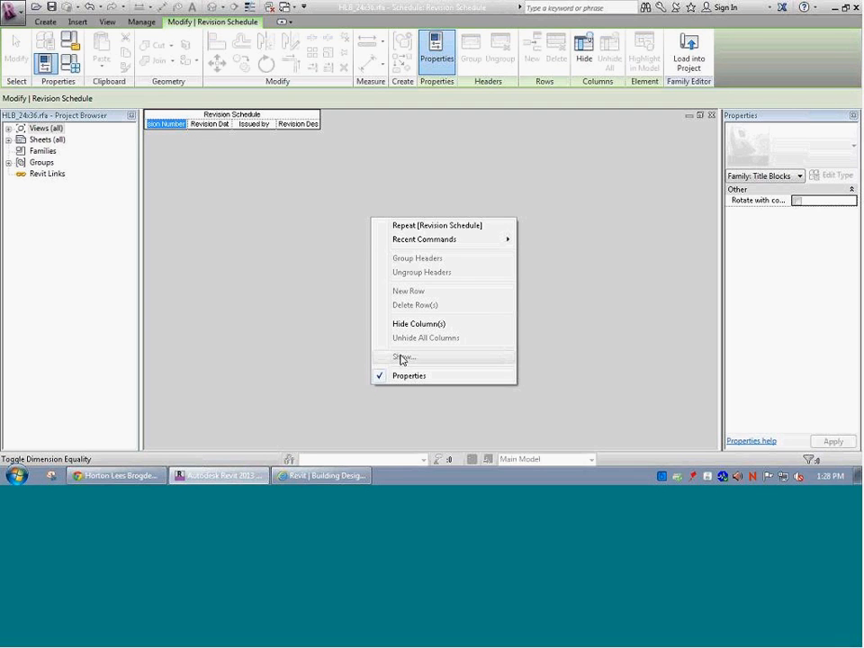
click(594, 261)
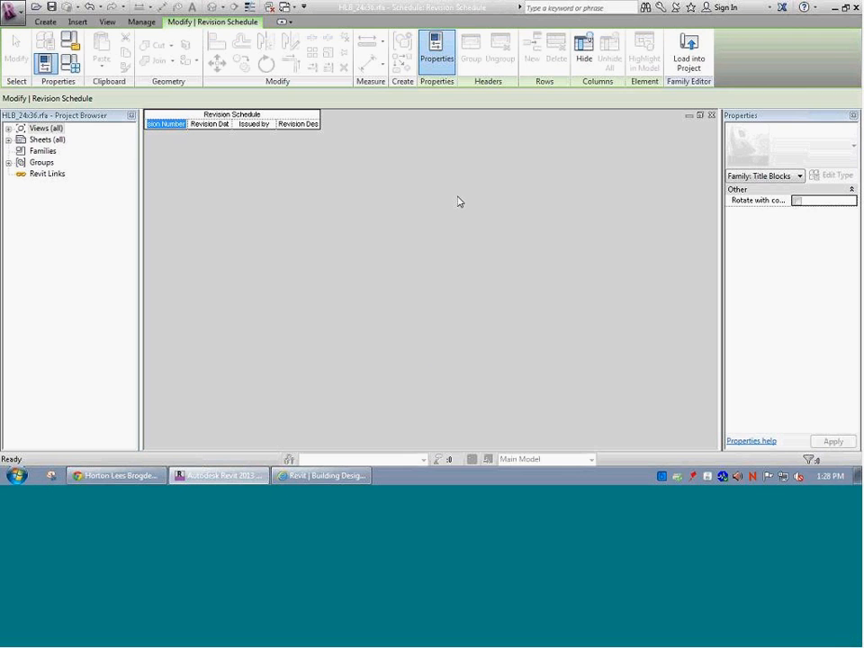
key(Tab)
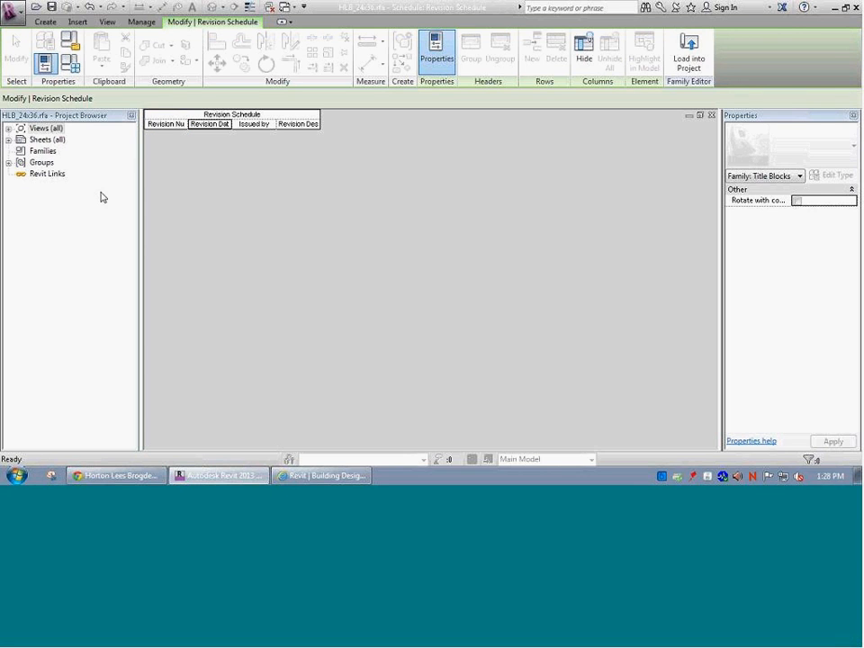
Return to the title block sheet and place the Revision Schedule in the empty area beside the revision table.
key(ctrl+Tab)
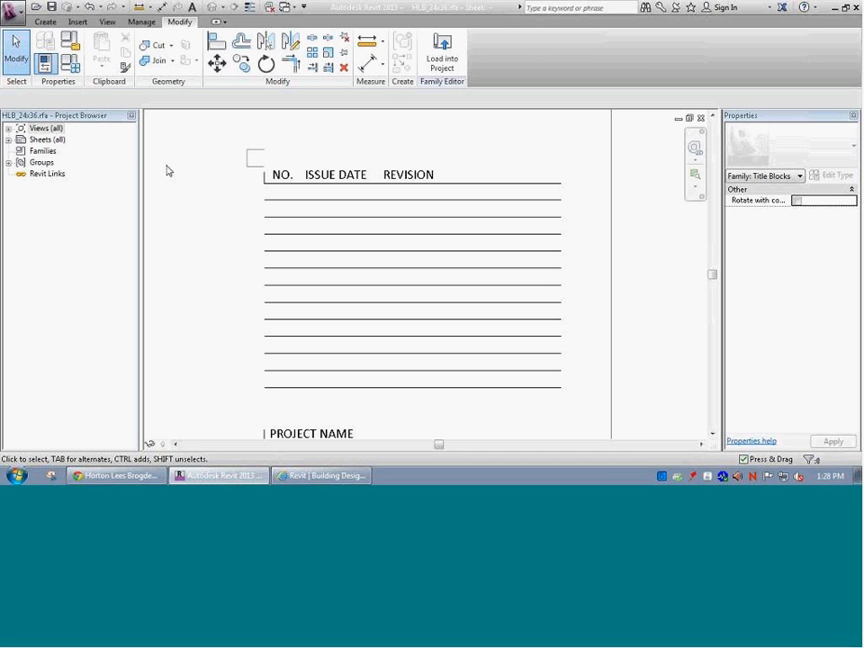
scroll(185, 190, down, 2)
scroll(189, 194, down, 3)
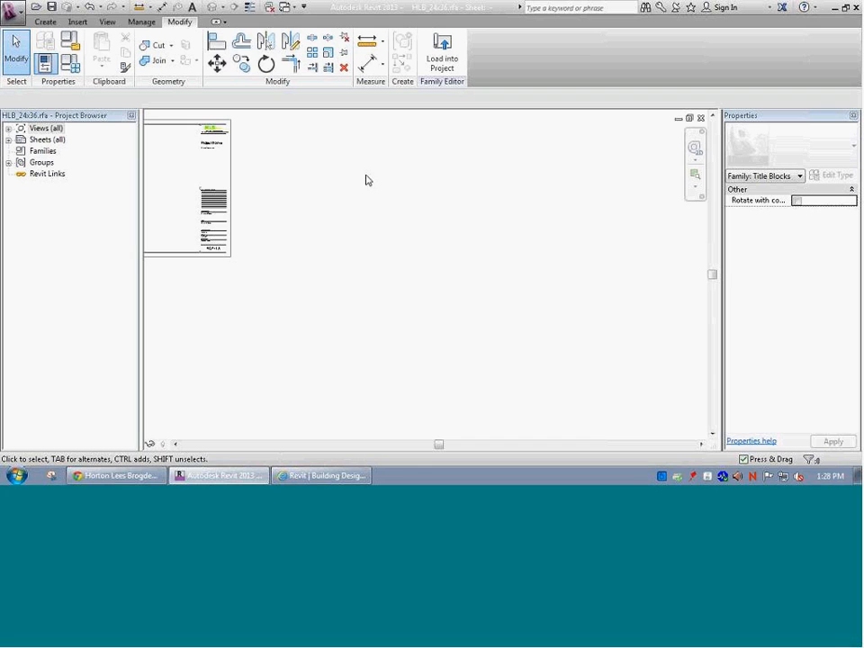
scroll(158, 194, up, 4)
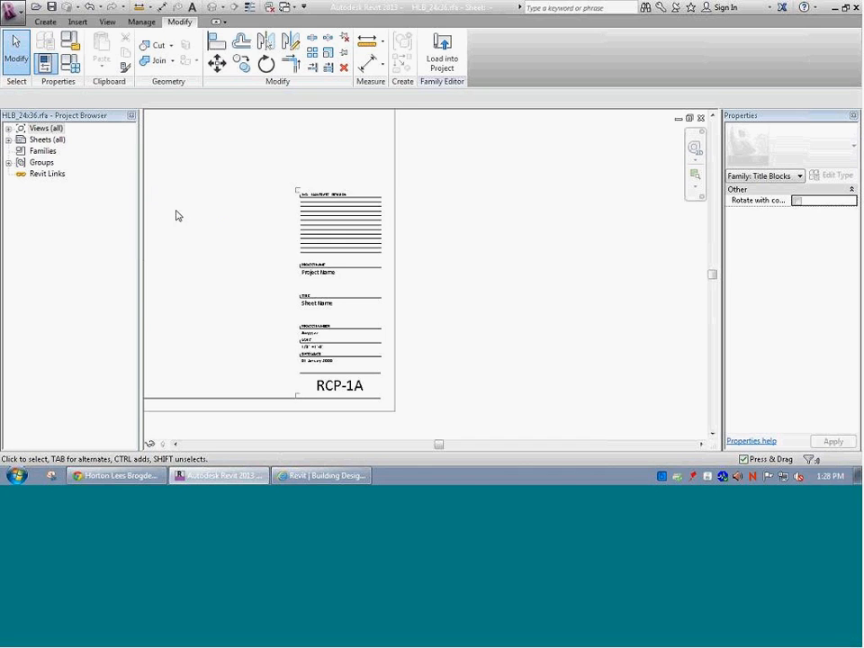
click(9, 129)
click(20, 140)
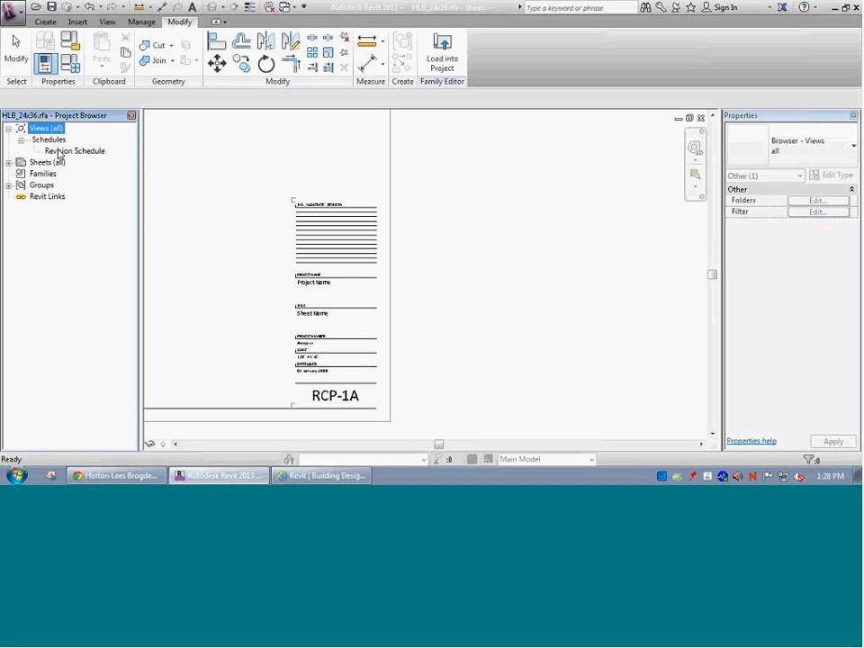
click(50, 150)
drag(74, 150, 247, 225)
click(250, 217)
scroll(250, 217, up, 4)
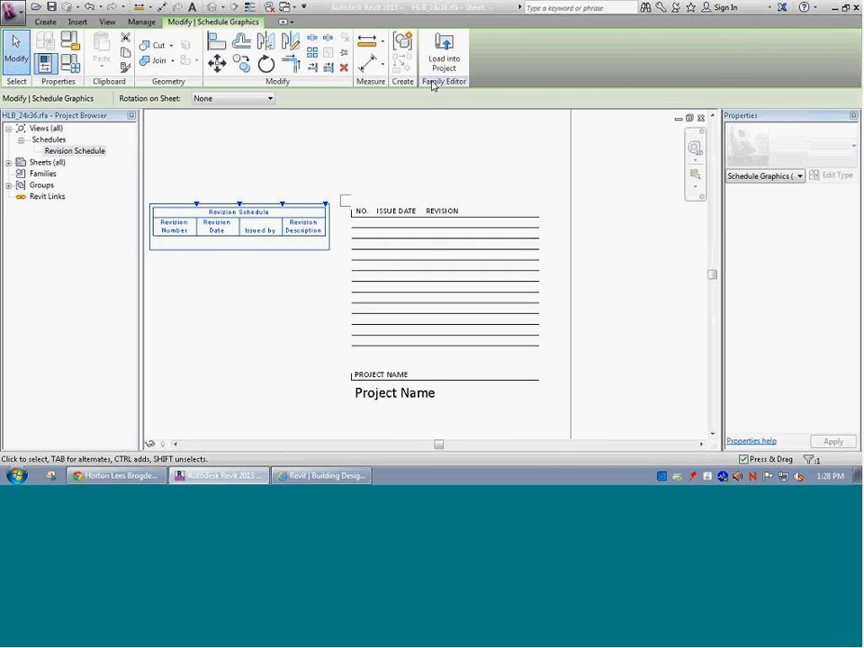
Open the placed revision schedule for editing and check its title, properties and available commands for appearance settings.
right_click(270, 228)
click(307, 247)
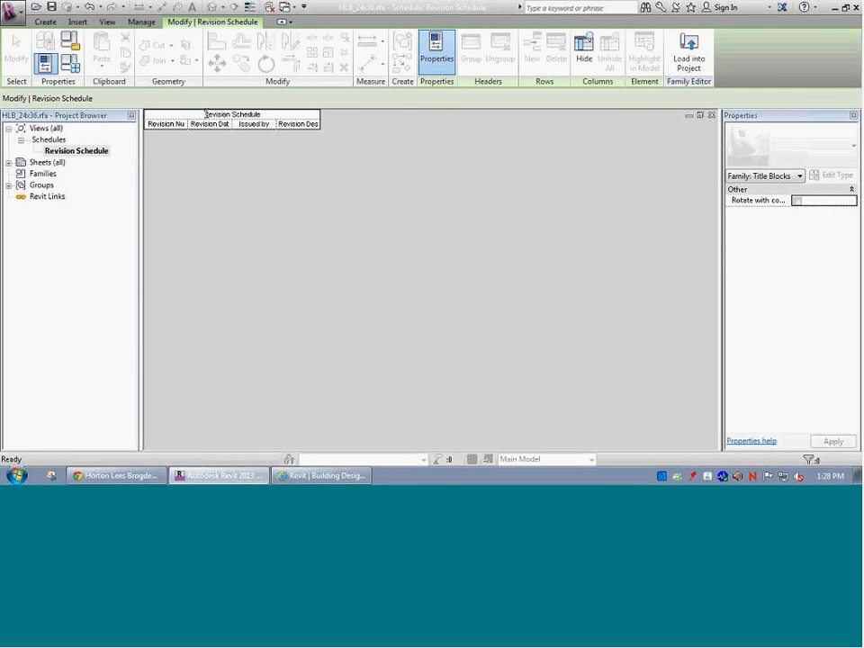
click(779, 178)
click(761, 187)
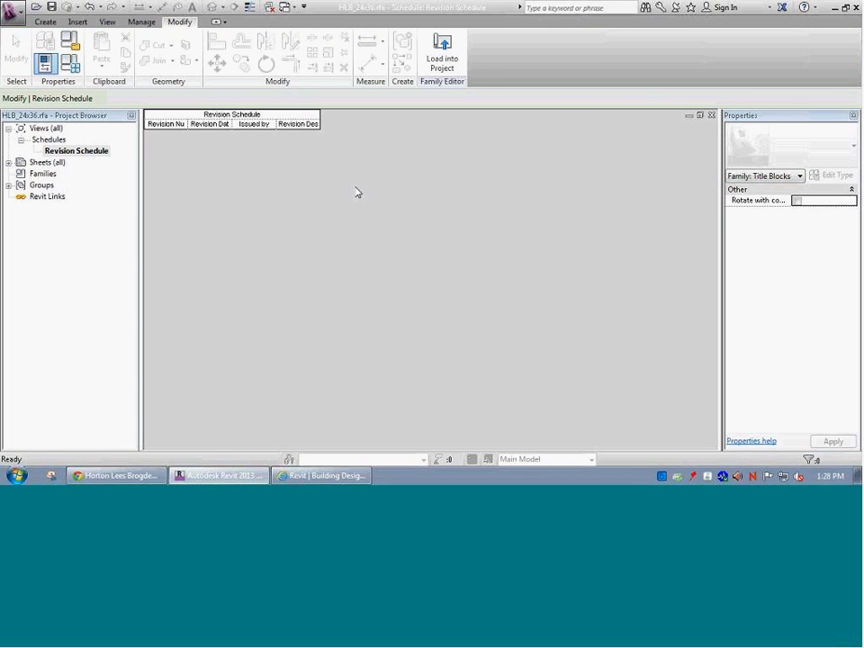
right_click(288, 174)
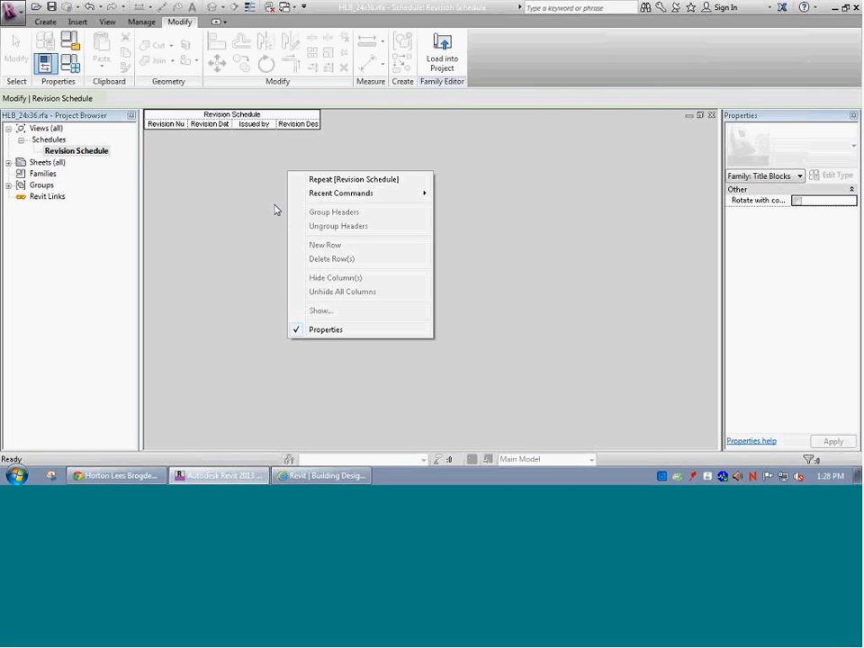
click(217, 158)
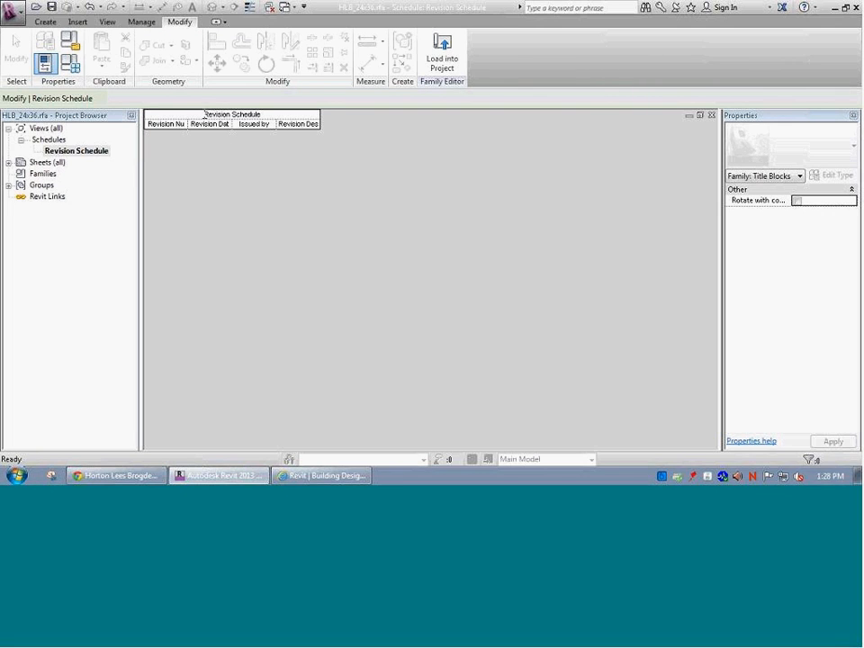
drag(197, 112, 273, 118)
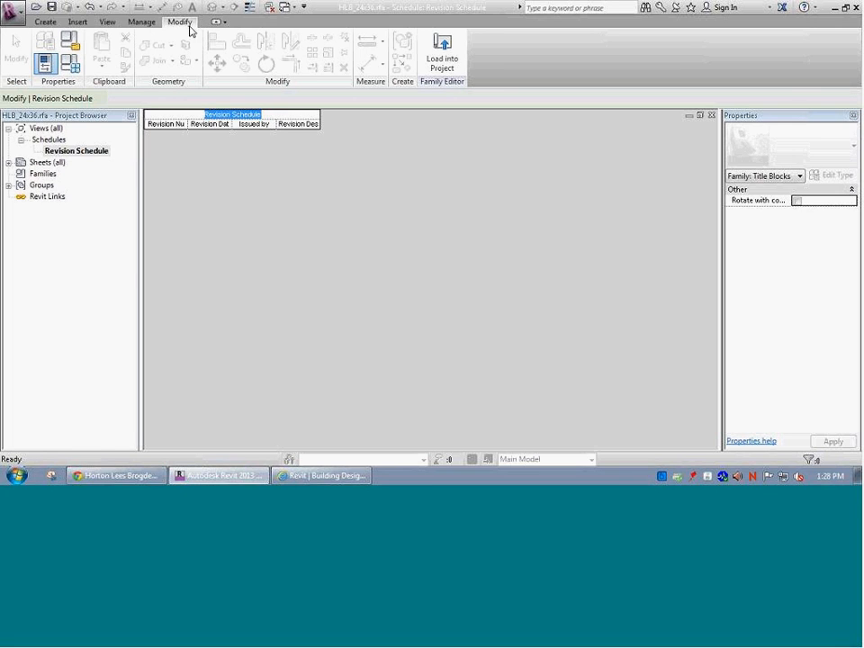
click(218, 23)
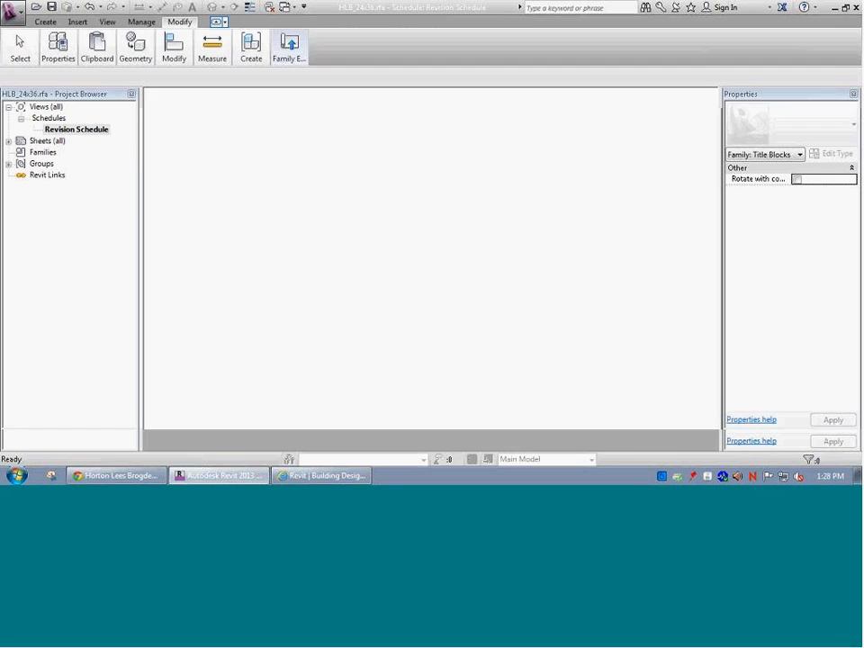
click(218, 22)
click(218, 24)
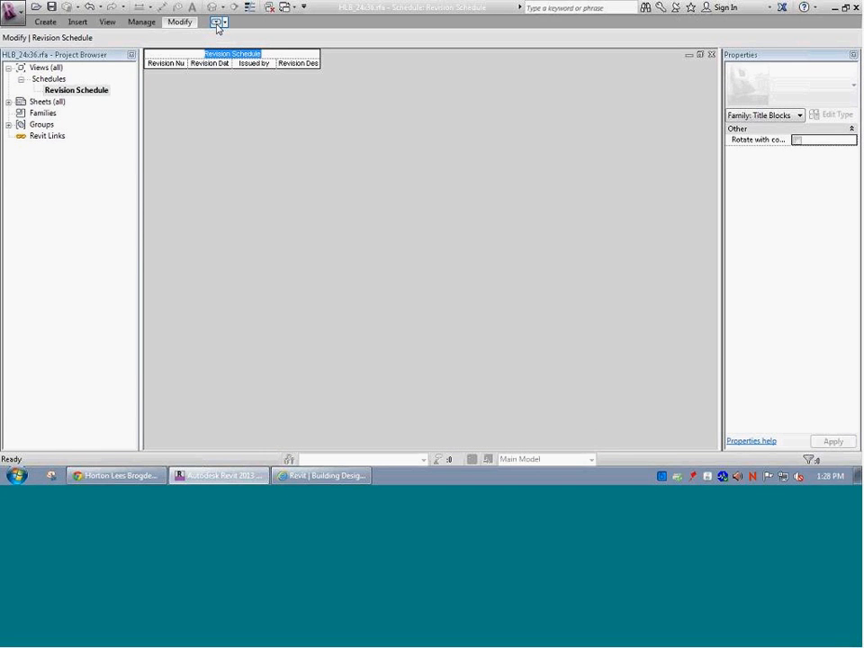
click(217, 23)
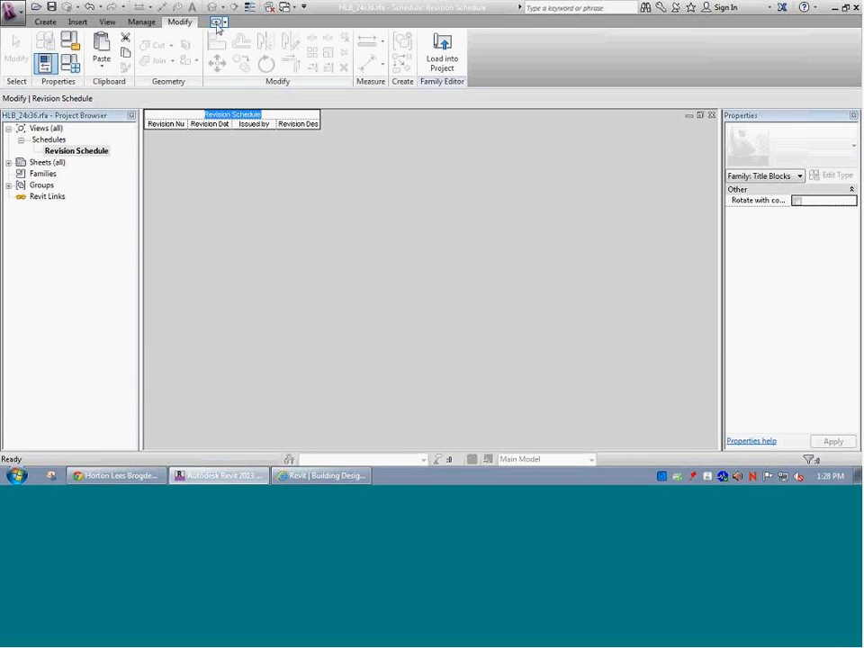
click(218, 22)
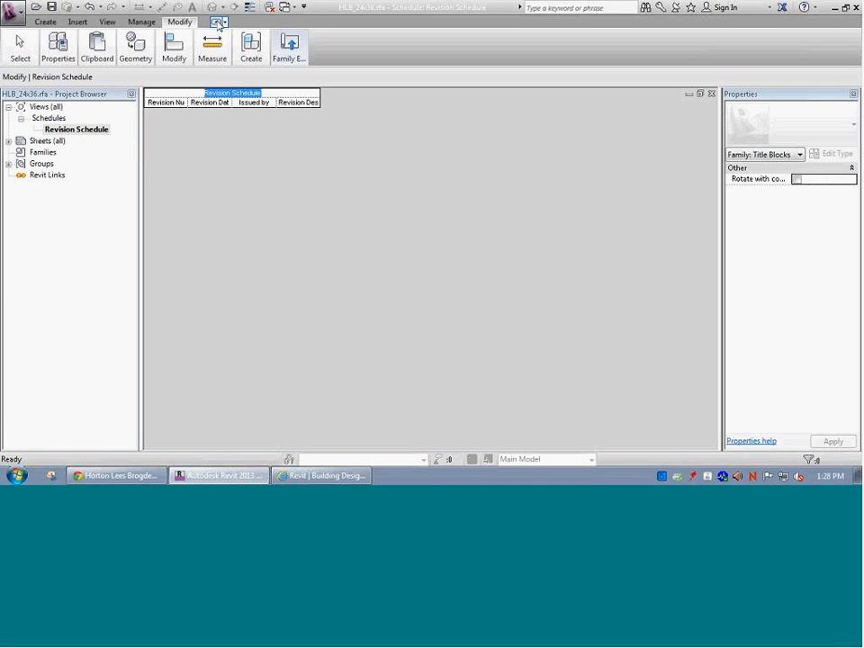
click(217, 22)
click(218, 22)
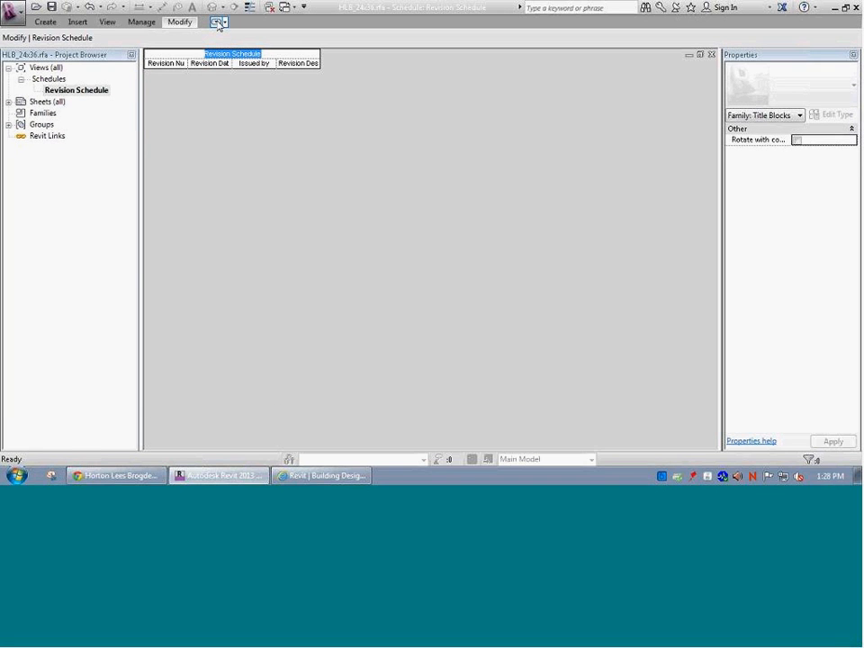
click(217, 23)
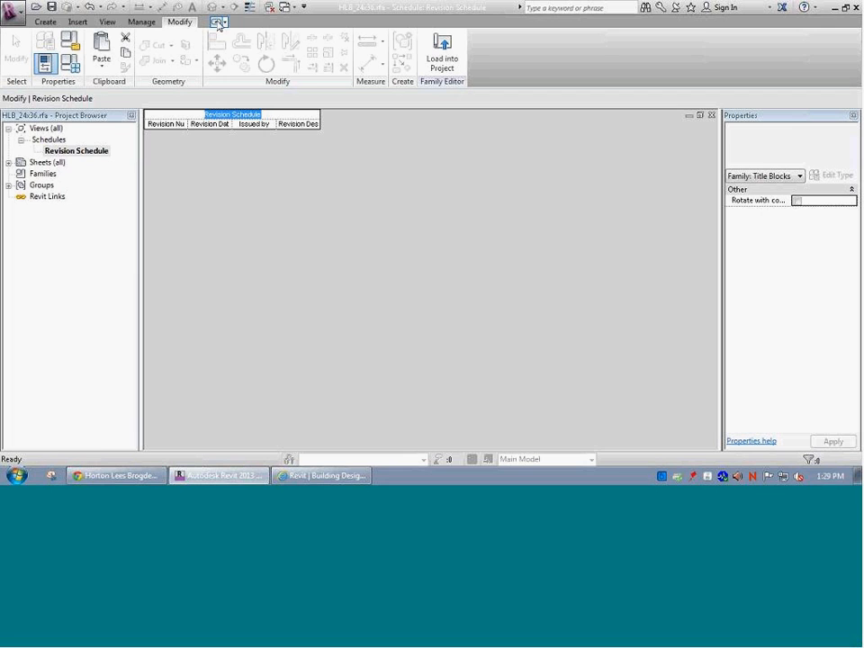
Turn off the title and the headers in the Revision Schedule's appearance settings.
right_click(76, 152)
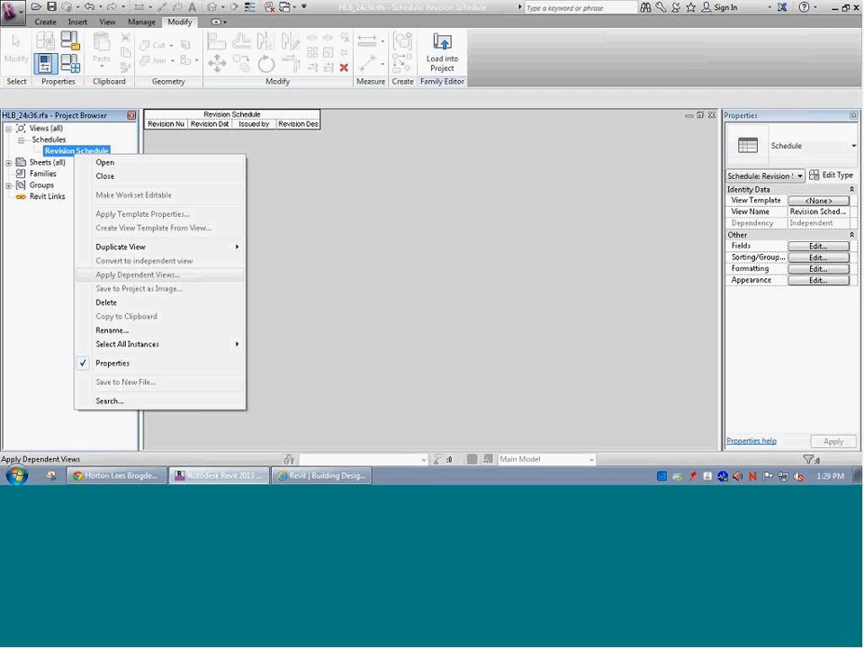
click(606, 245)
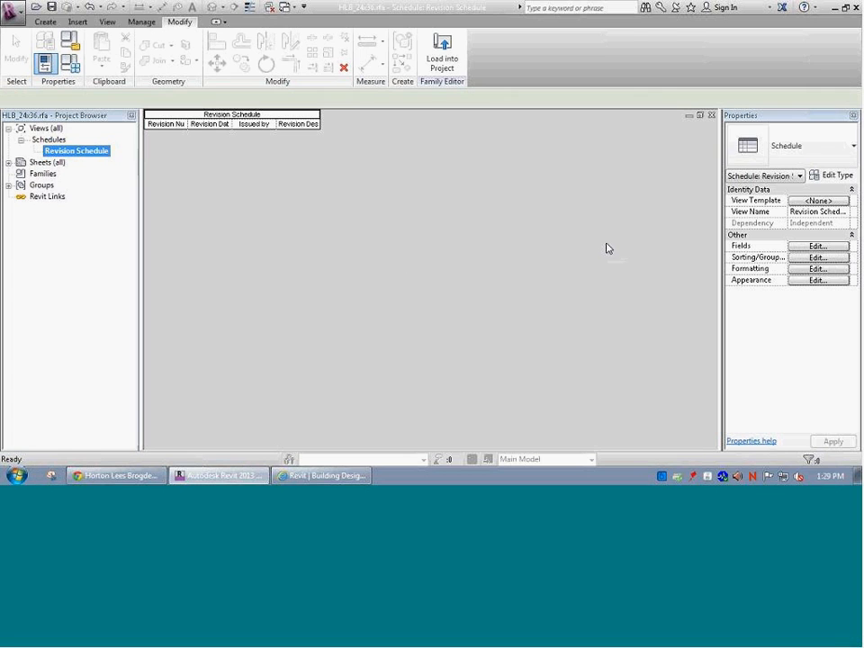
click(71, 154)
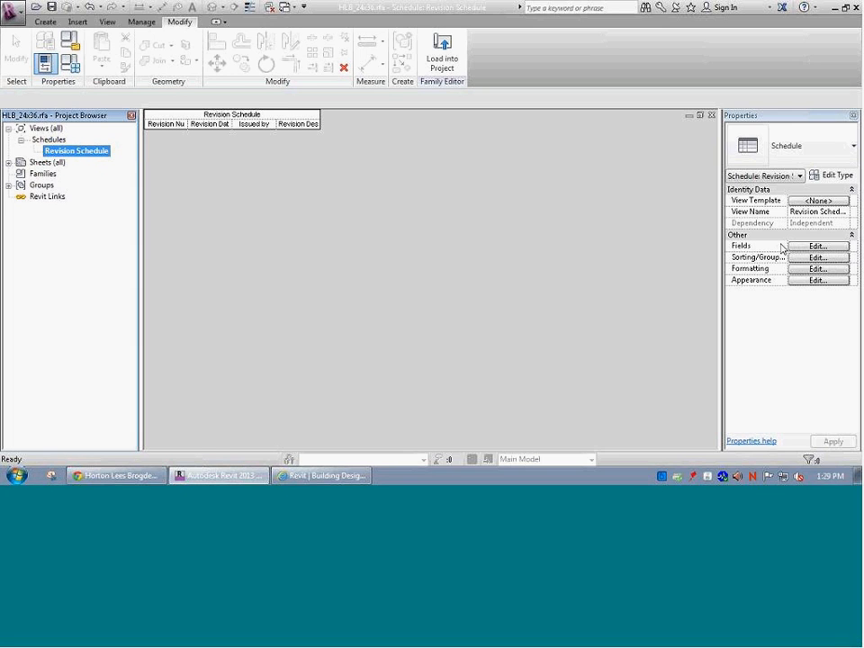
click(807, 282)
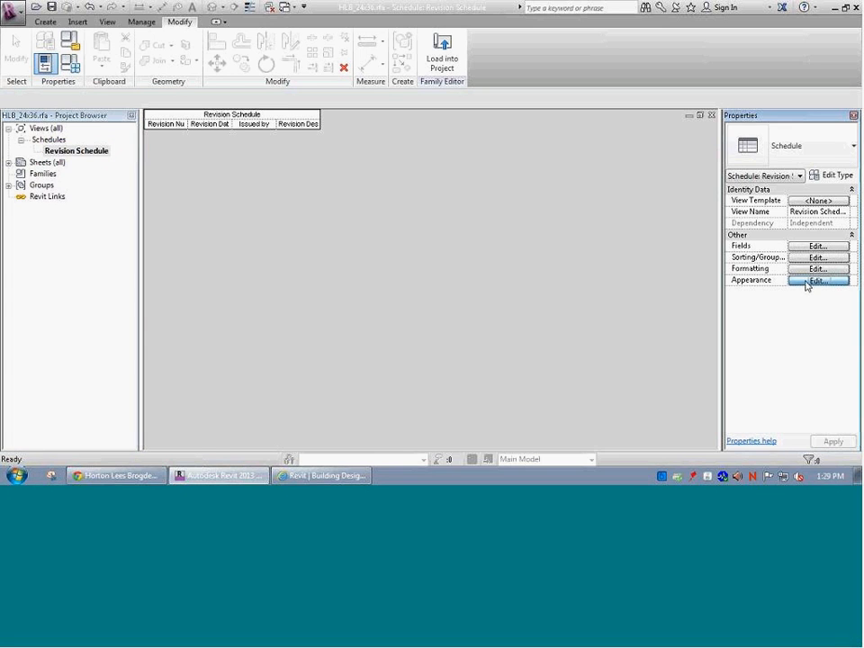
drag(415, 168, 402, 111)
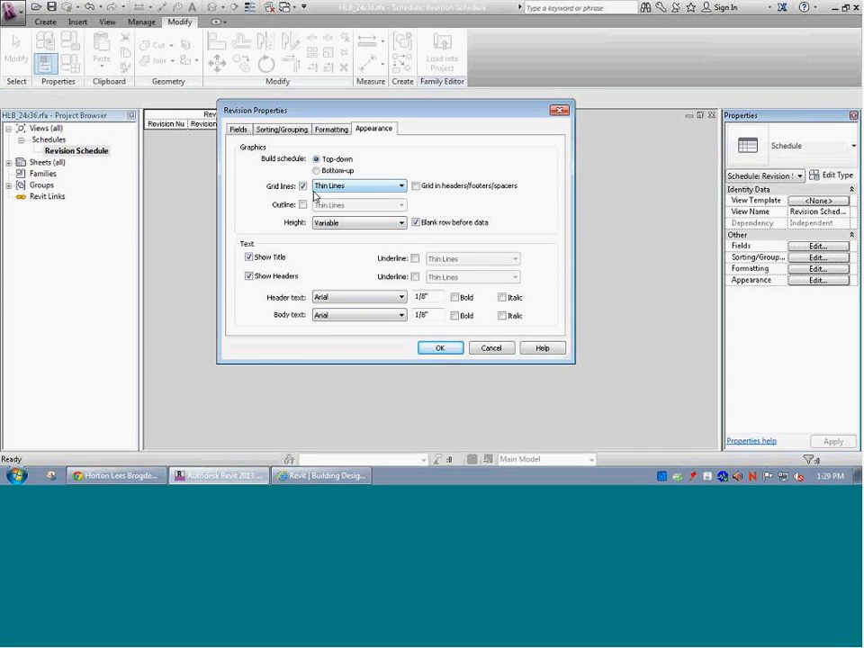
click(252, 258)
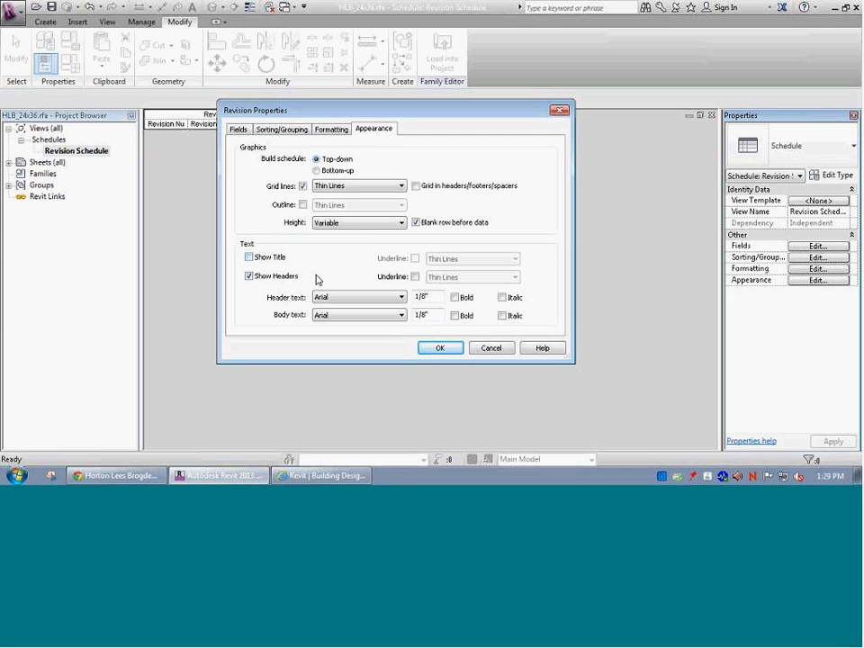
click(250, 277)
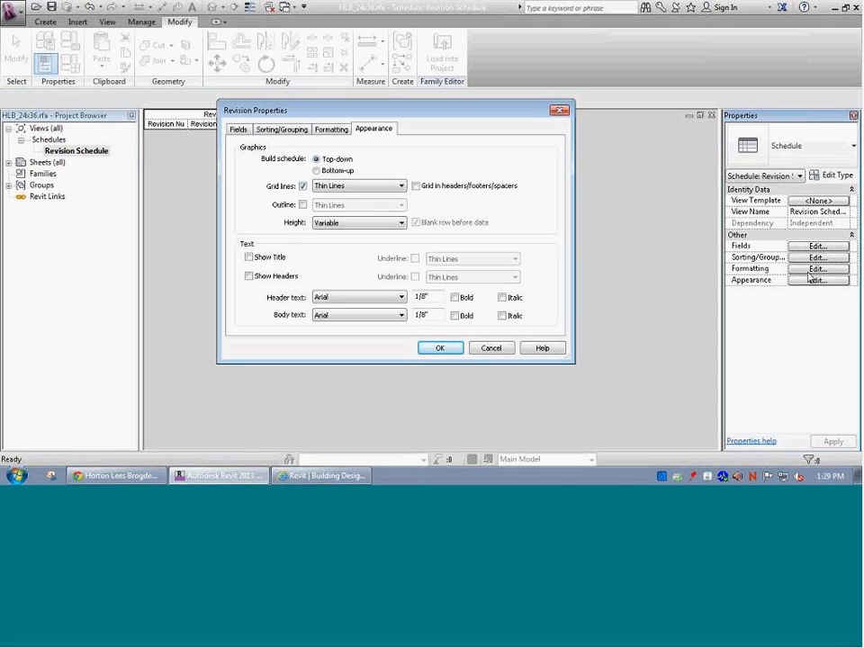
click(443, 349)
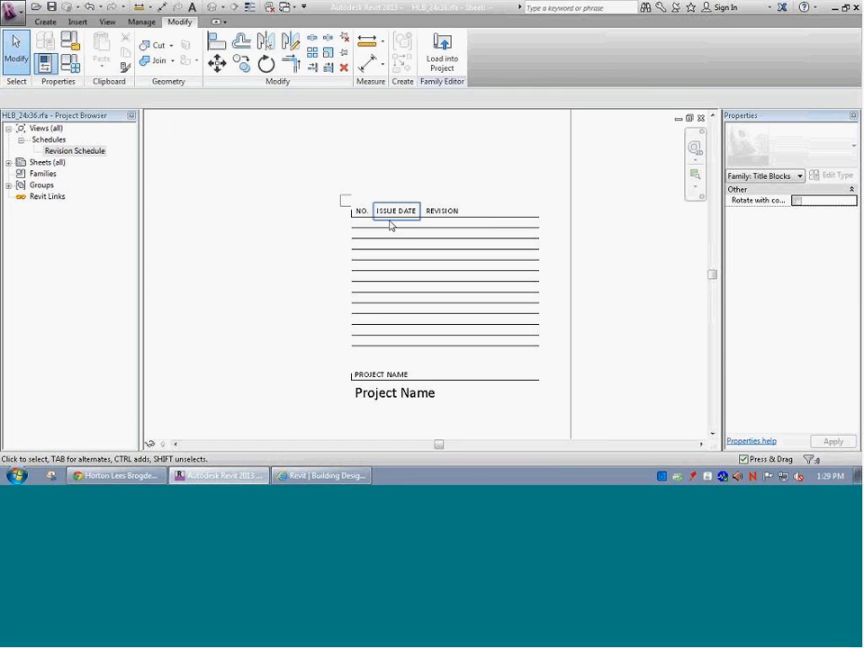
Move the revision schedule onto the table's first row and fit its first two columns to the NO. and ISSUE DATE headings.
click(272, 210)
drag(262, 205, 459, 217)
scroll(393, 235, up, 4)
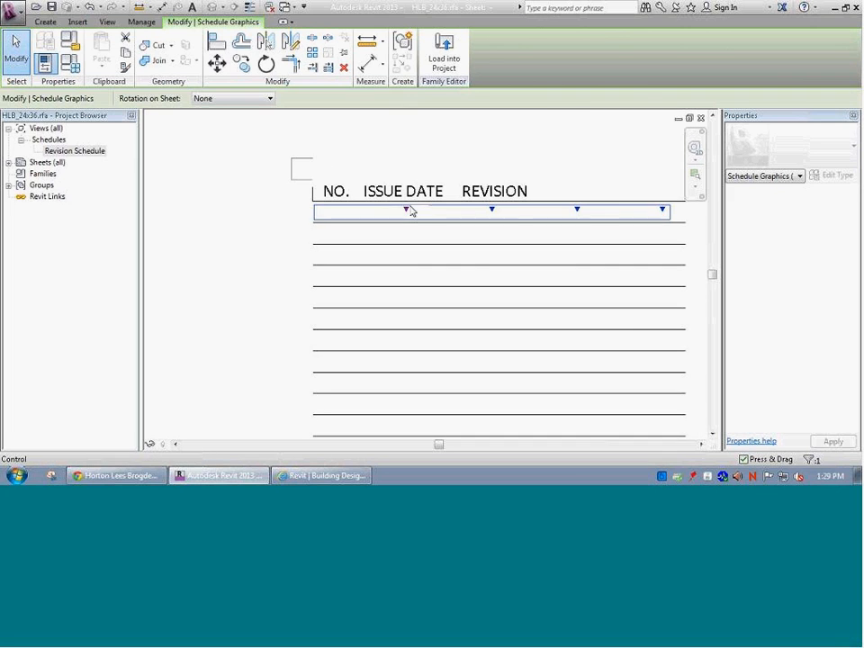
drag(405, 210, 358, 208)
drag(443, 213, 450, 212)
Remove the Issued by field from the Revision Schedule's scheduled fields.
click(80, 153)
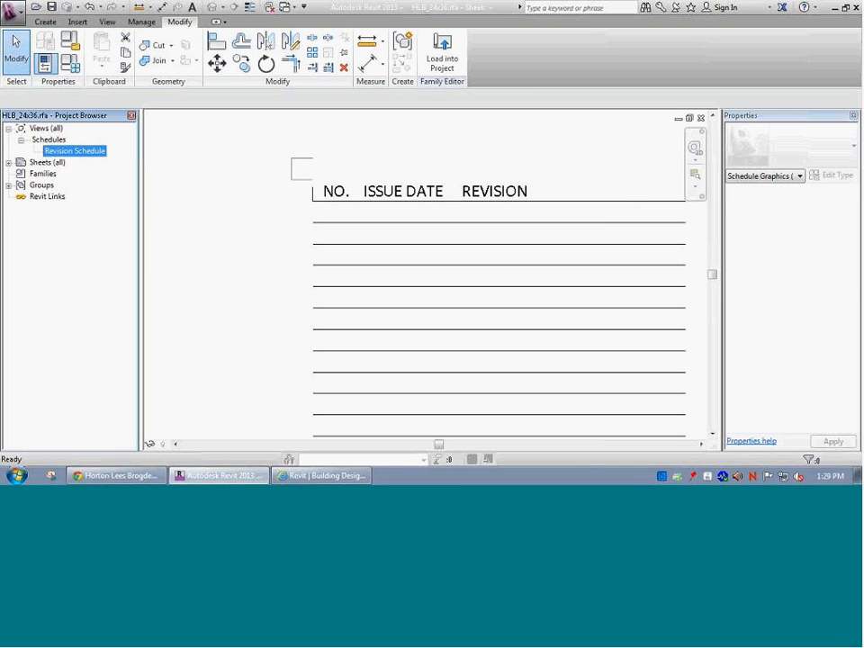
click(817, 245)
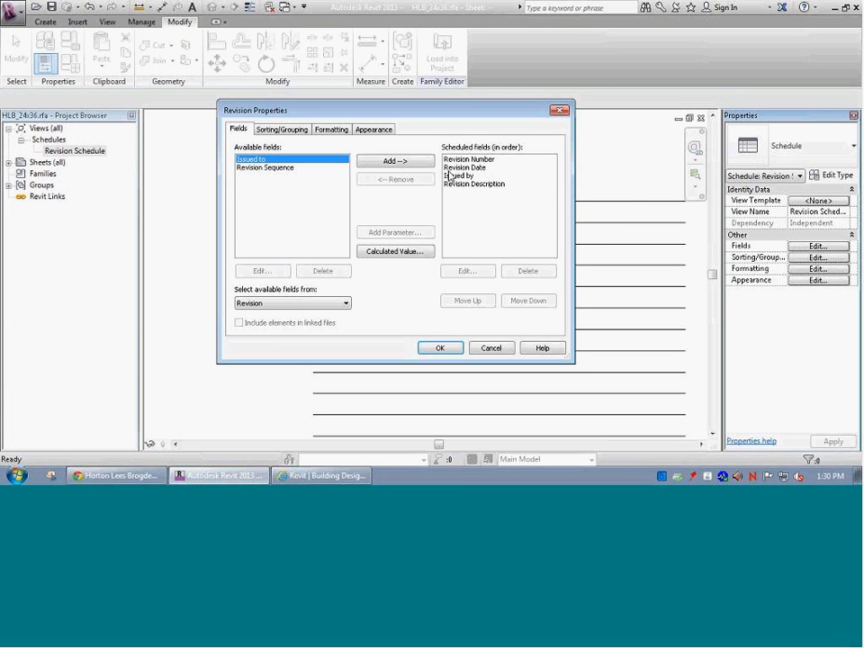
click(459, 184)
click(459, 176)
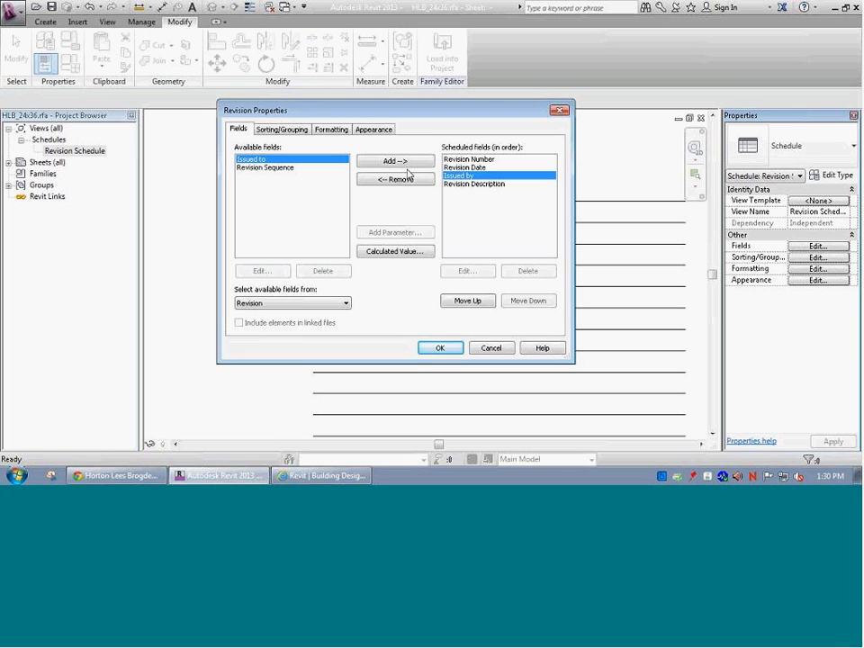
click(394, 180)
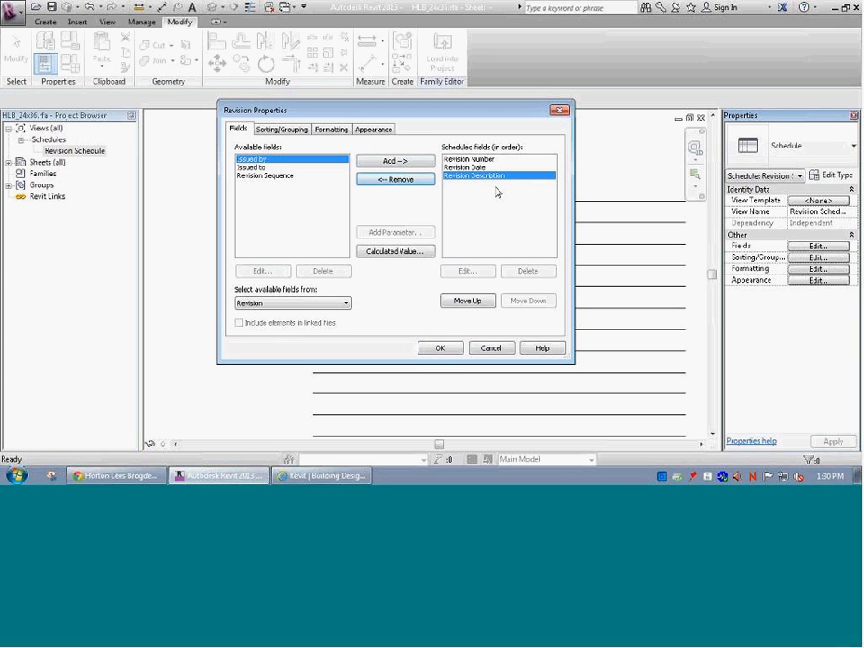
click(441, 348)
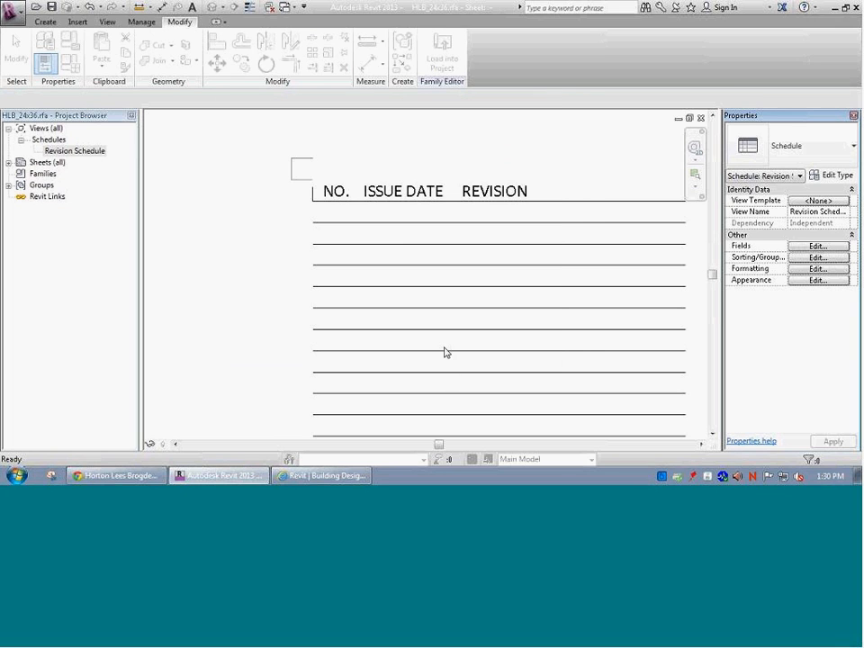
Widen the schedule's Revision Description column to the far end of the revision table's row lines.
click(373, 224)
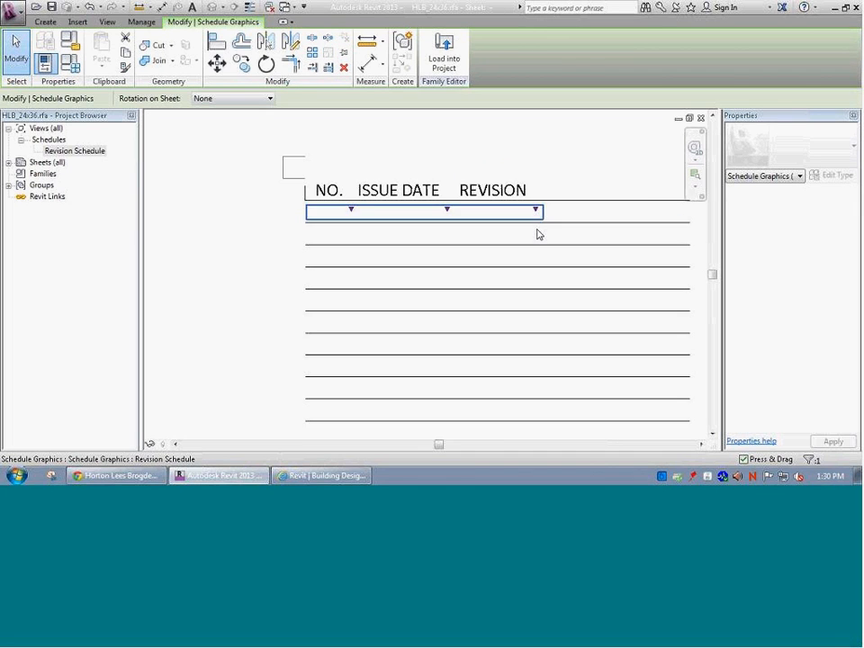
scroll(540, 229, down, 3)
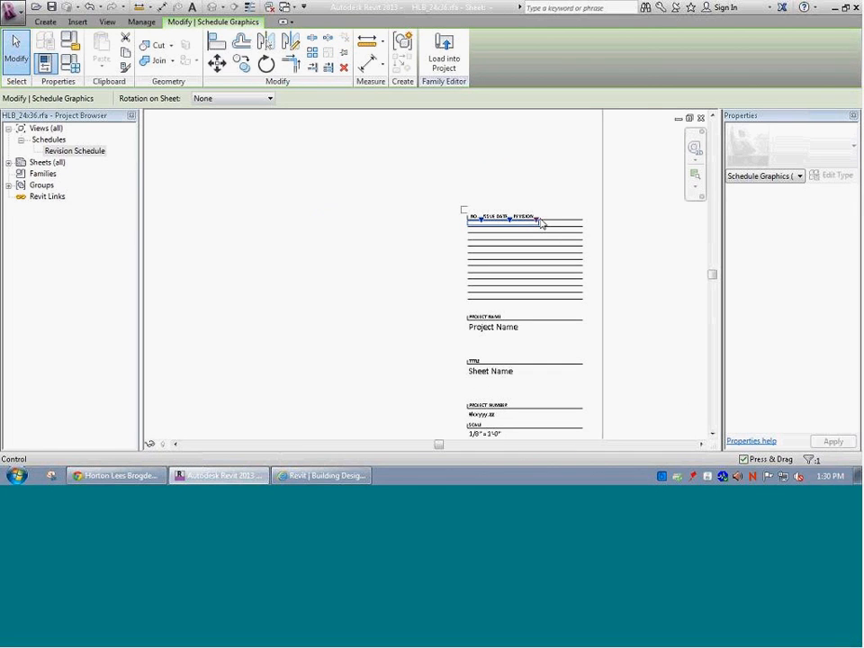
drag(538, 222, 581, 234)
Delete the revision table's drawn row lines between the heading line and the table's lowest line.
scroll(544, 227, up, 5)
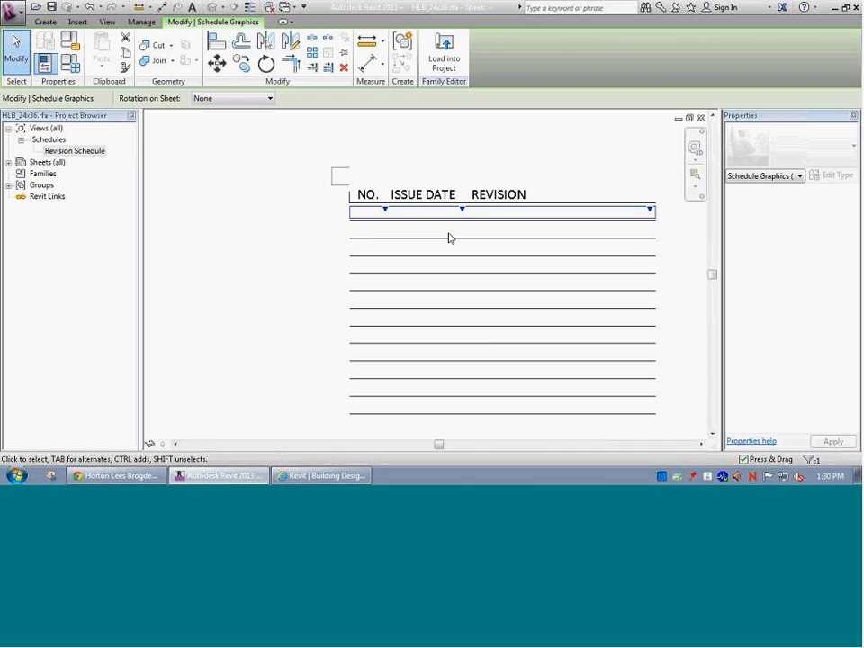
scroll(449, 240, up, 1)
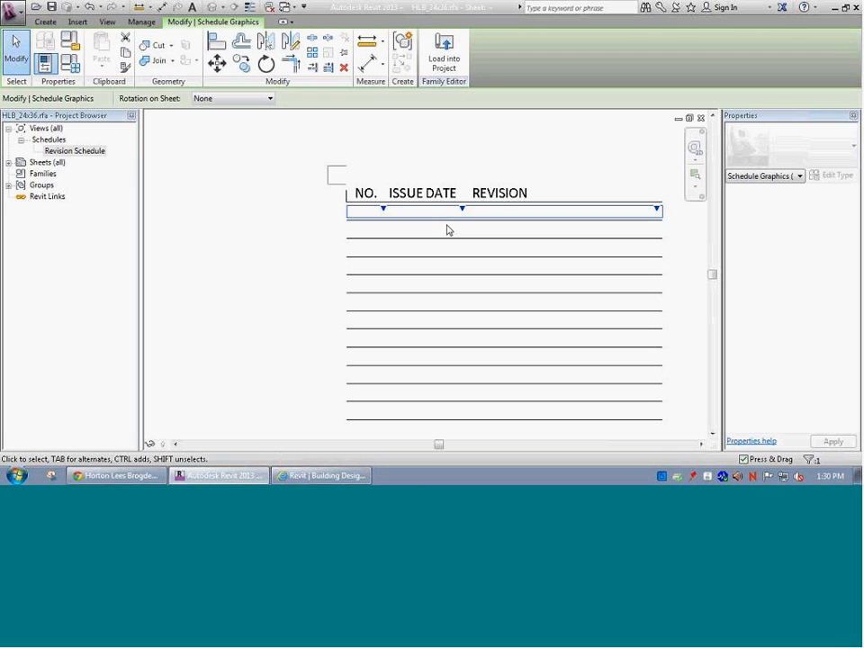
click(448, 230)
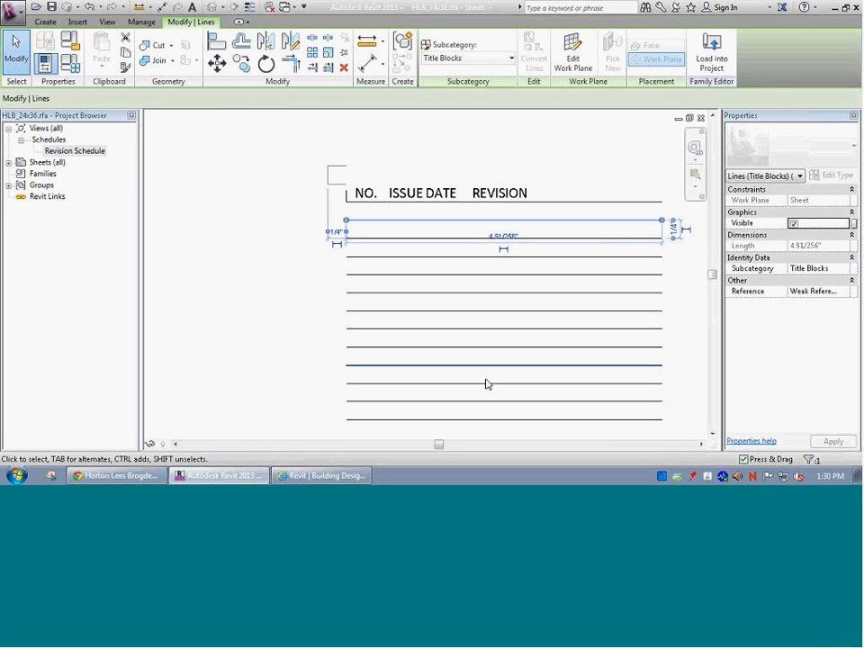
key(Escape)
drag(515, 410, 434, 244)
key(ctrl+z)
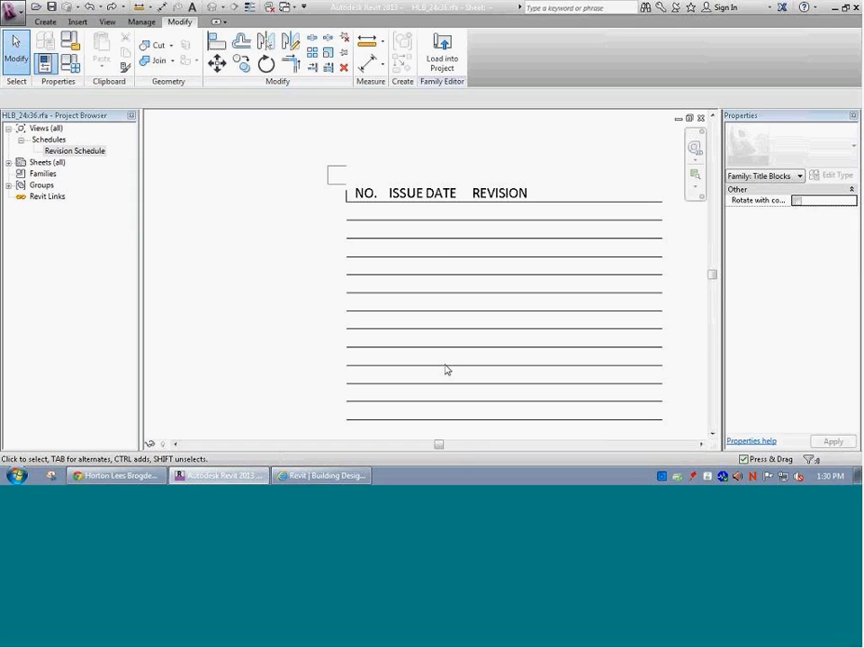
drag(463, 410, 407, 227)
key(Delete)
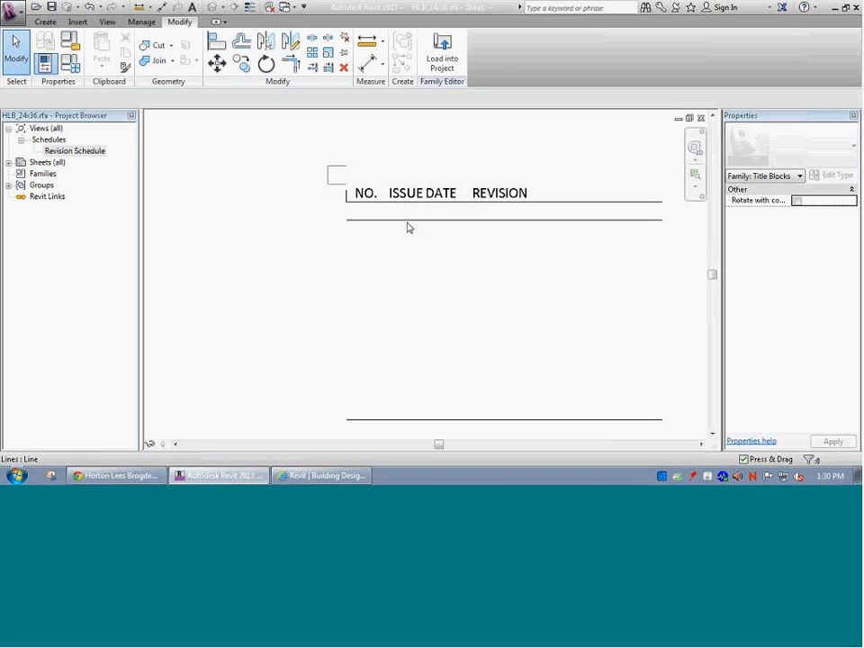
click(396, 223)
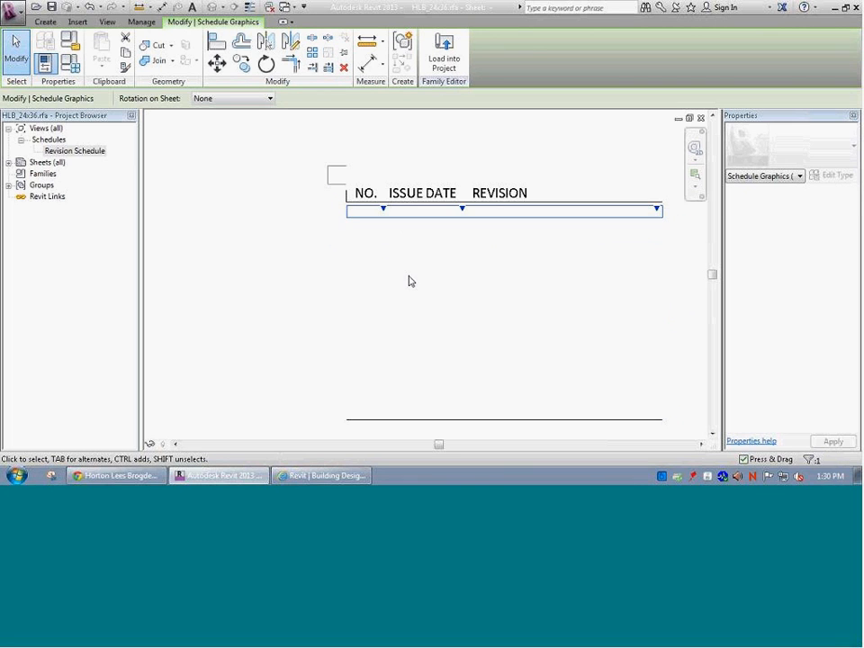
Set the Revision Schedule's header text and body text fonts to Calibri in its appearance settings.
click(91, 150)
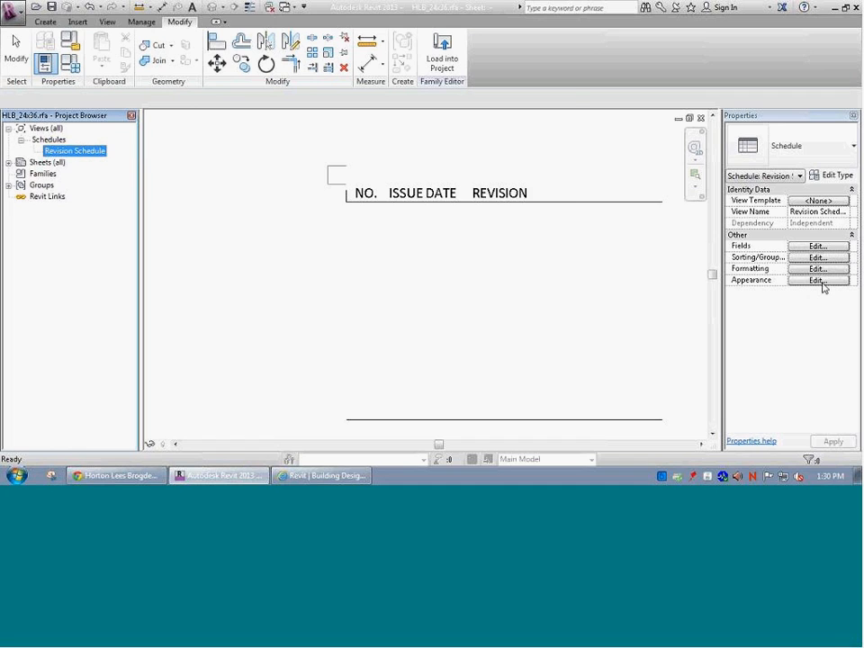
click(818, 280)
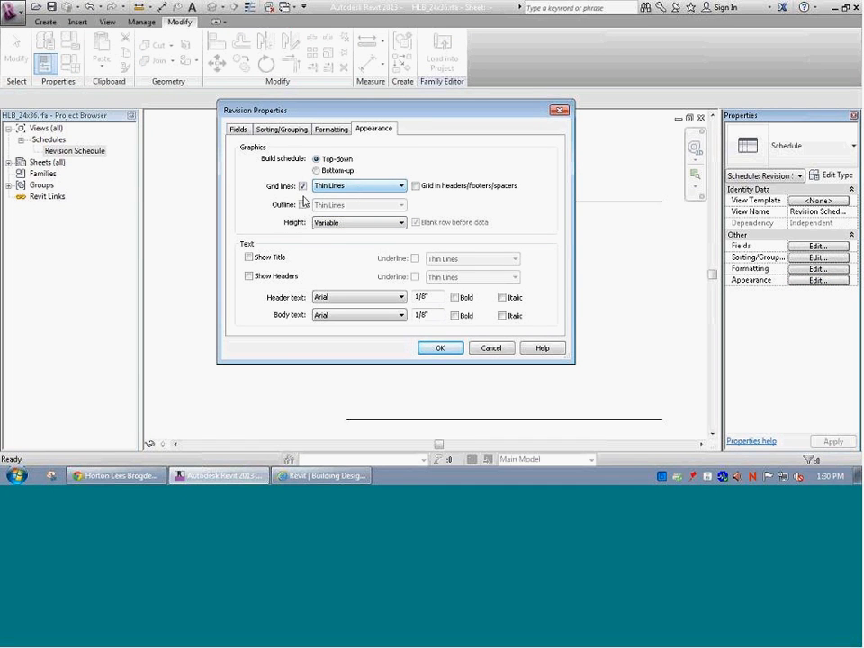
click(379, 303)
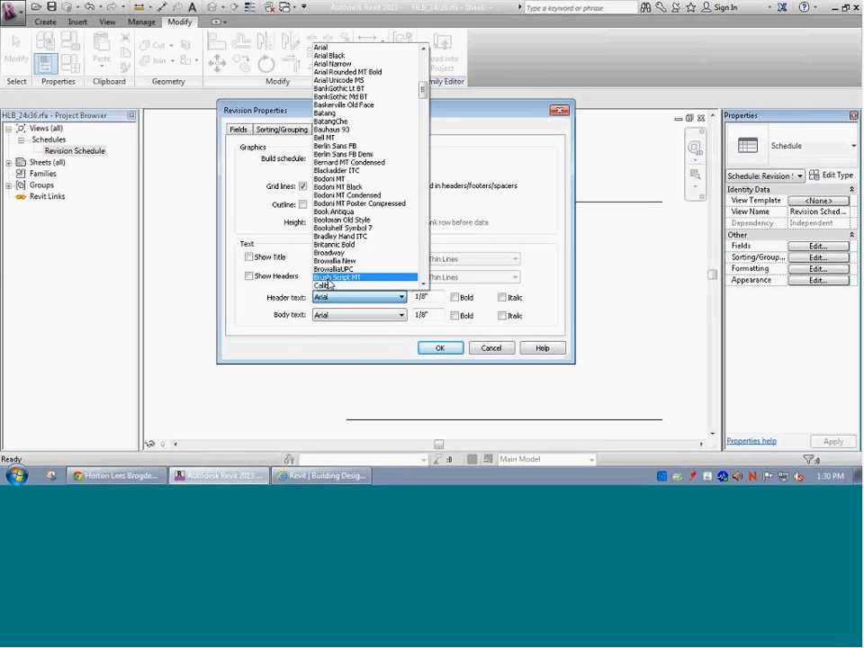
click(328, 286)
click(332, 316)
click(331, 304)
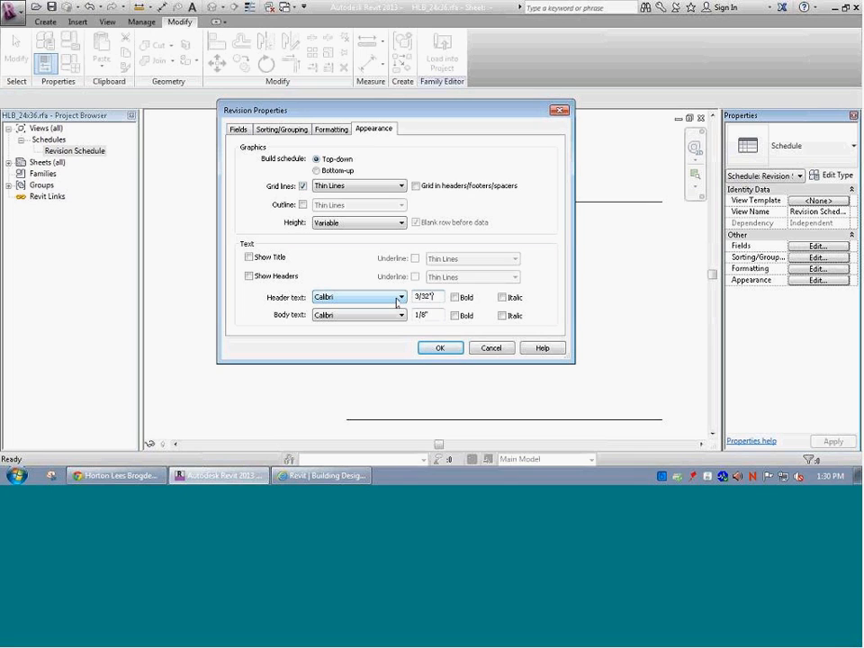
Set the schedule's header text and body text sizes to 3/32" and apply the appearance settings.
click(422, 315)
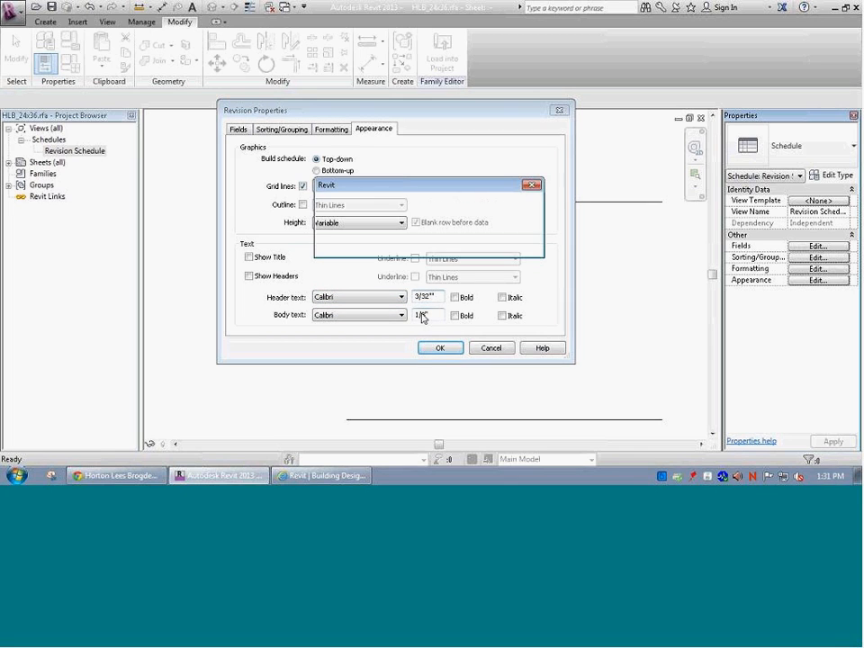
key(Return)
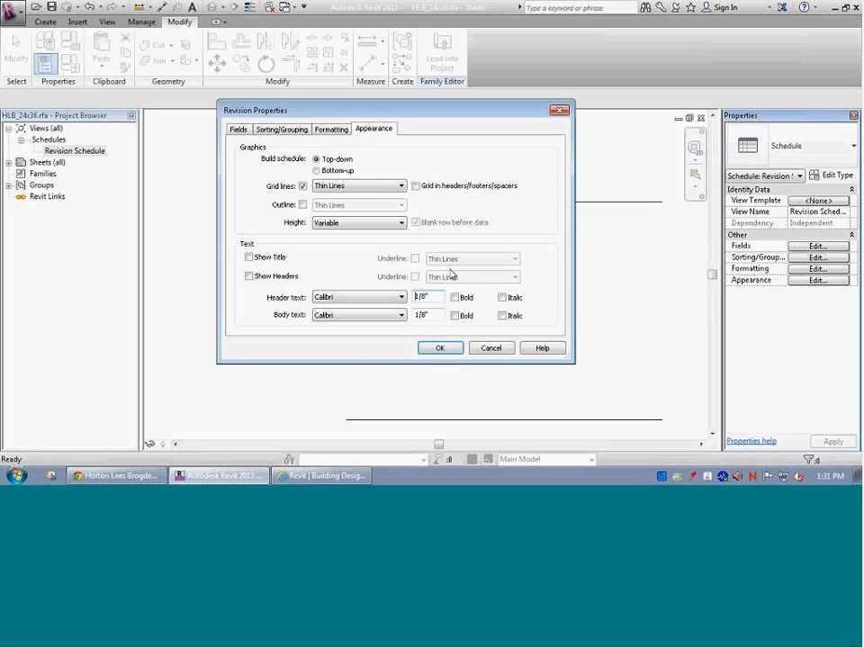
drag(428, 296, 403, 293)
text(3)
drag(430, 311, 408, 306)
text(32)
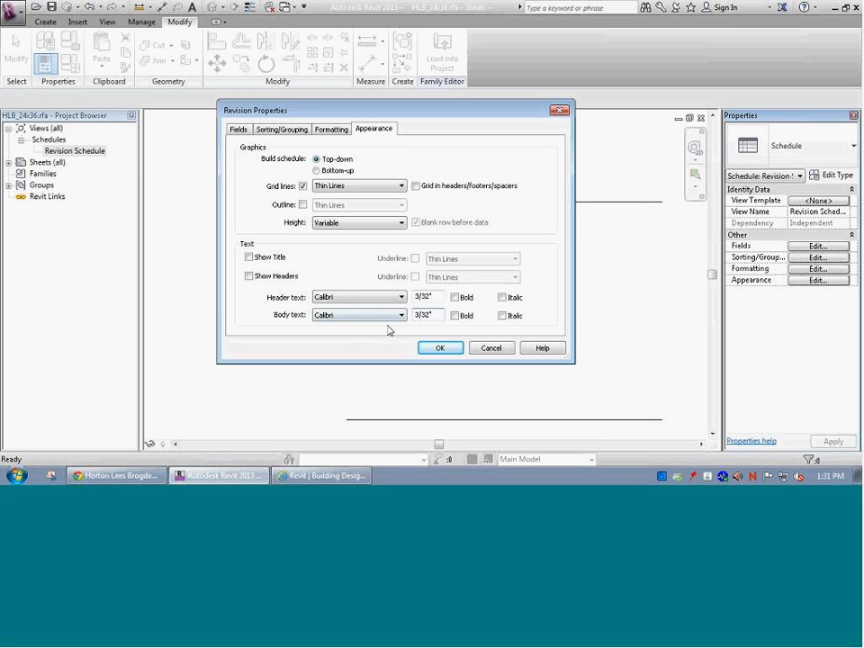
click(440, 347)
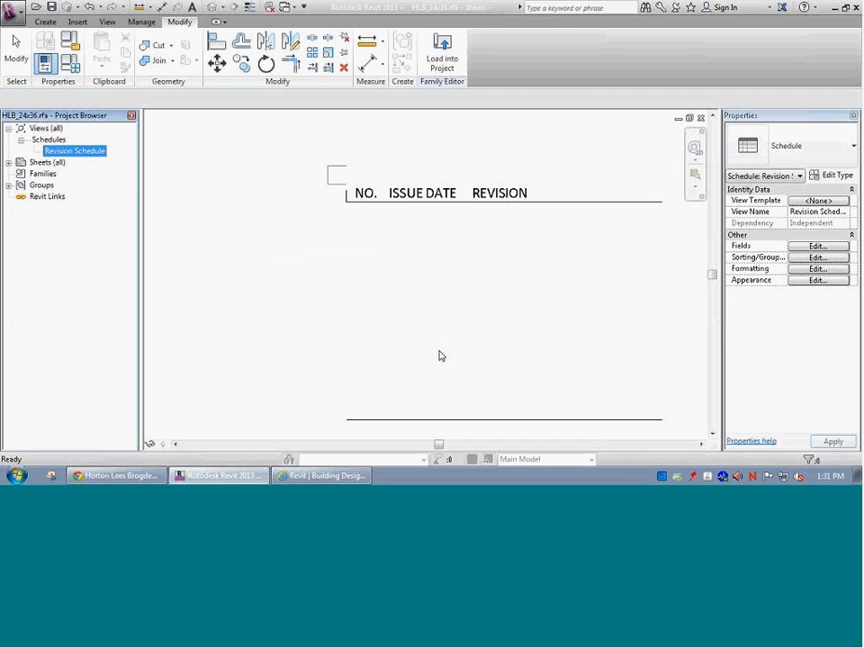
Turn on a Thin Lines outline and the grid in headers/footers/spacers for the Revision Schedule.
click(415, 224)
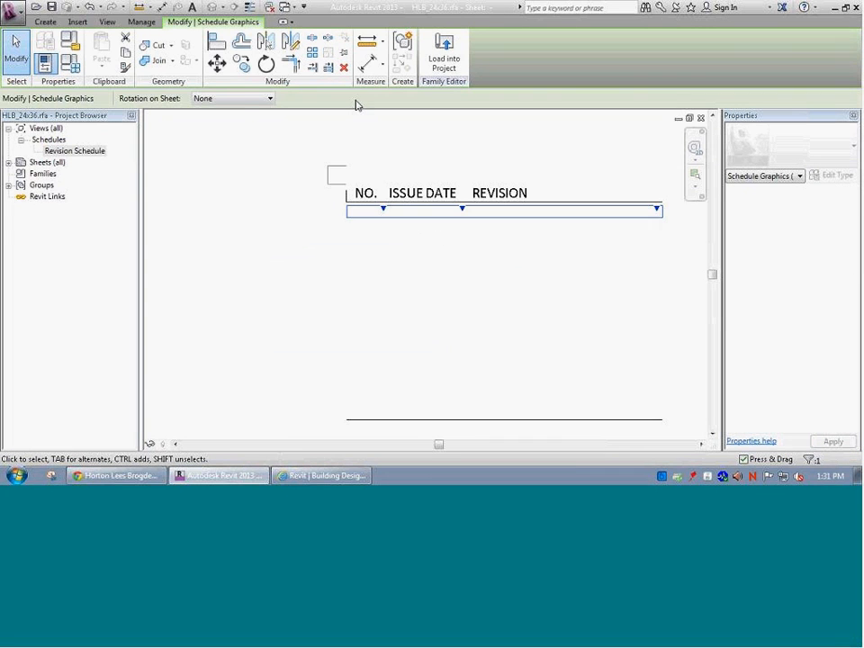
click(81, 153)
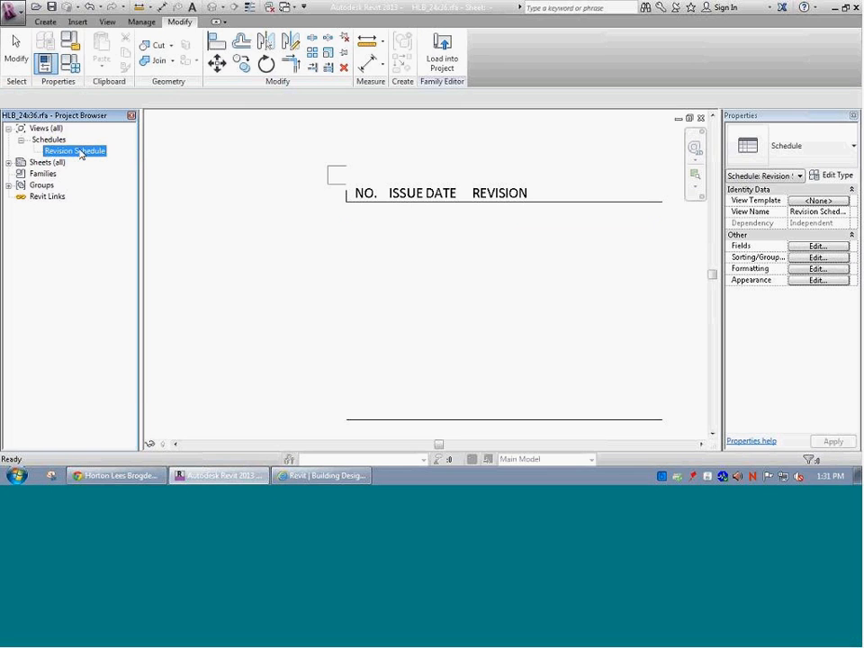
right_click(81, 153)
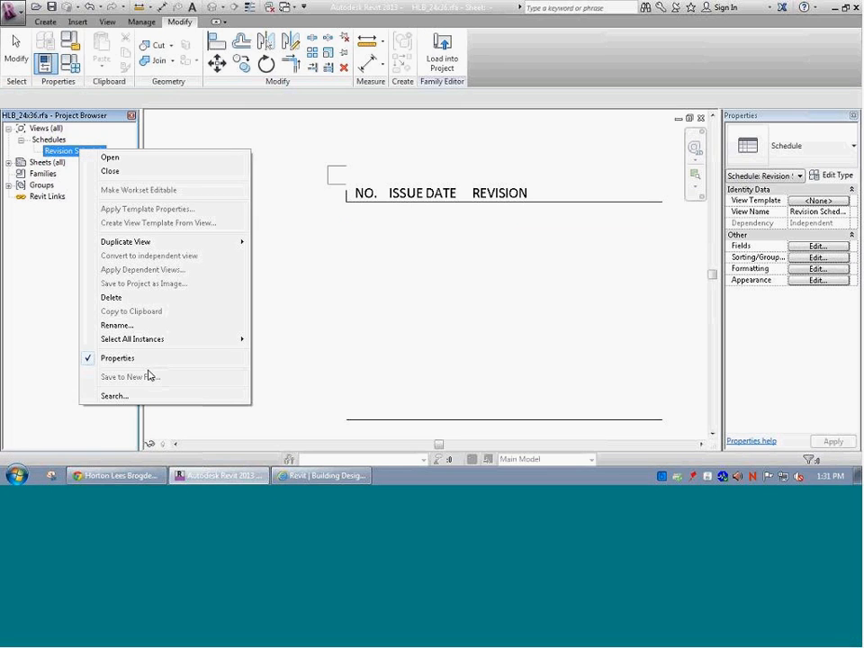
click(806, 280)
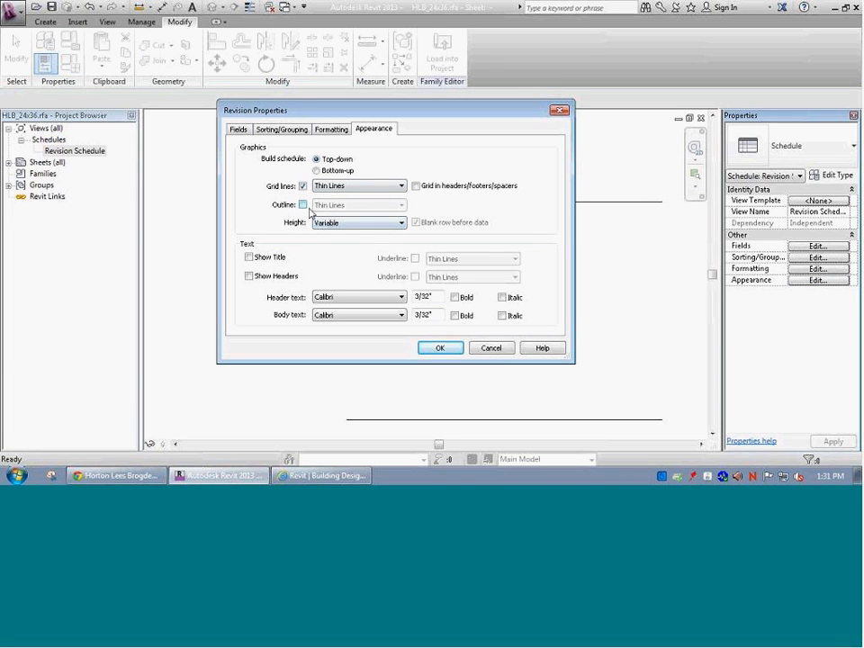
click(304, 207)
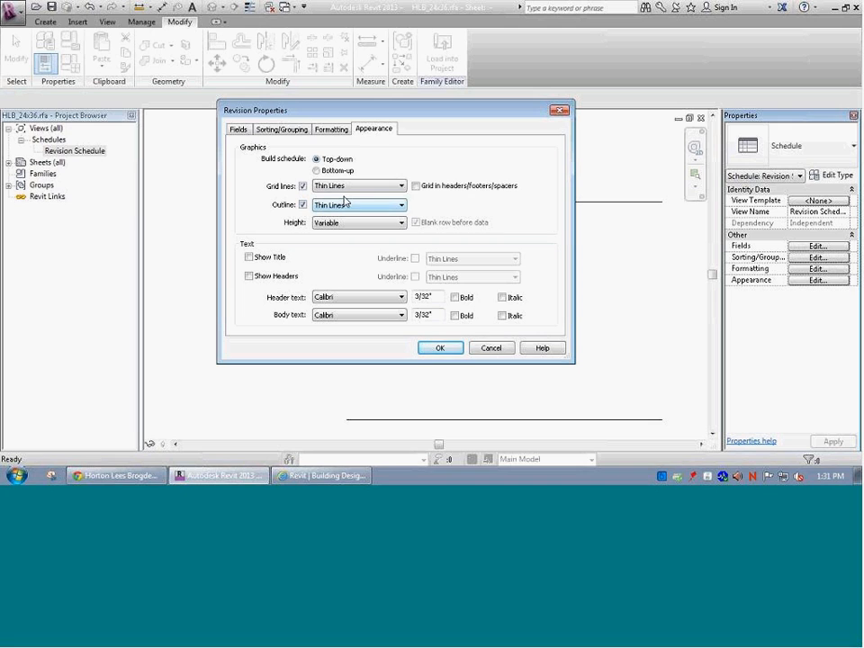
click(415, 187)
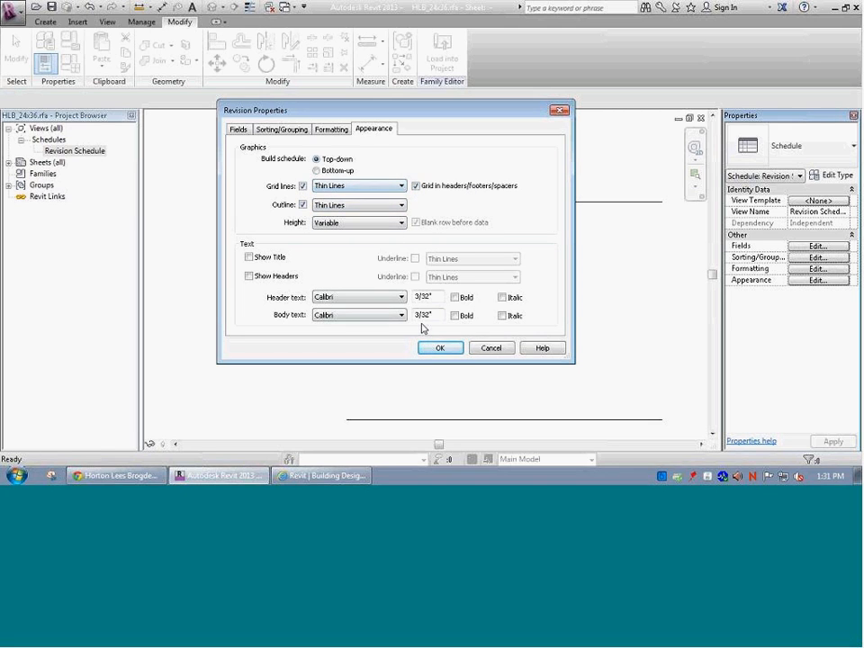
click(437, 350)
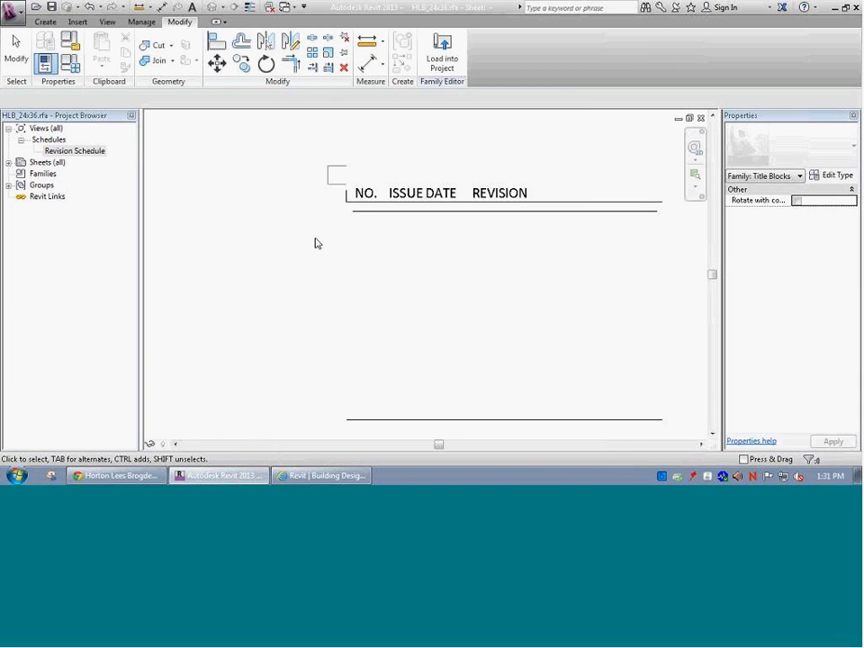
Change the Revision Schedule's height setting to User defined in its appearance settings.
click(388, 218)
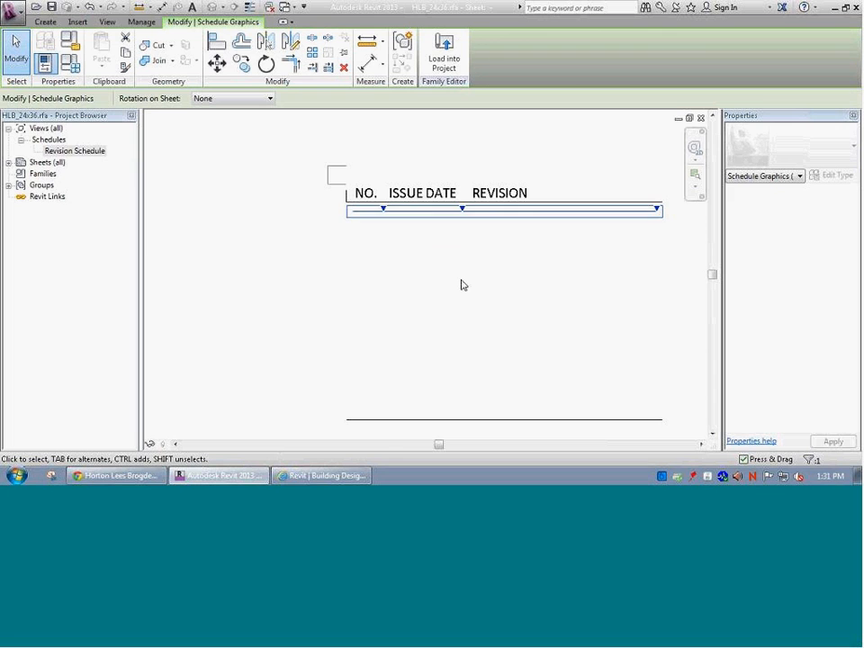
click(72, 150)
click(798, 249)
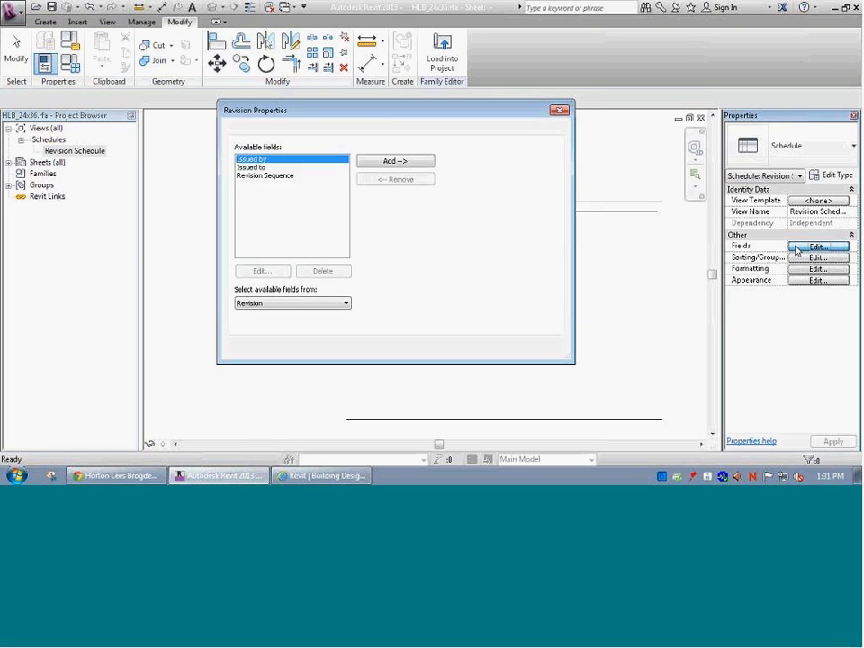
click(371, 129)
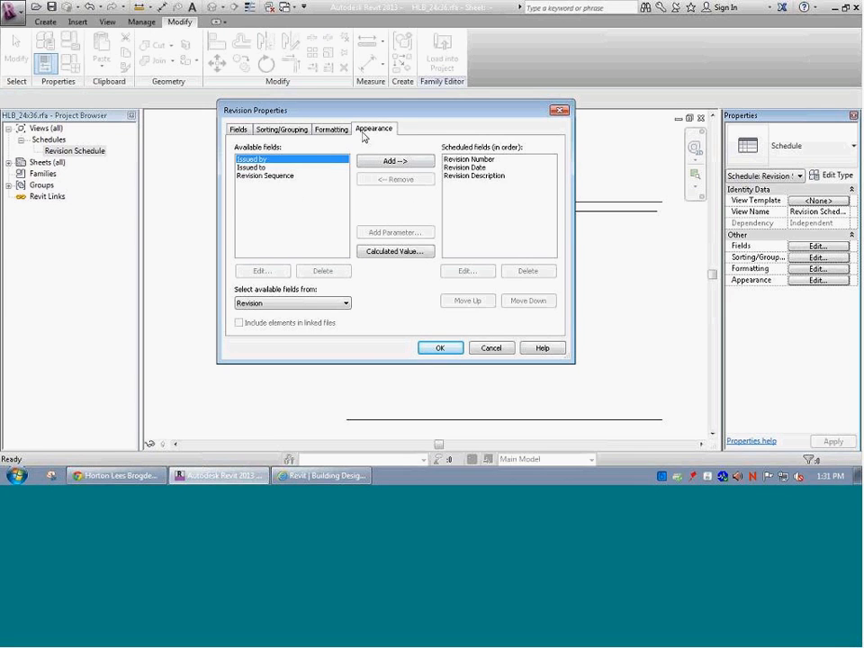
click(328, 225)
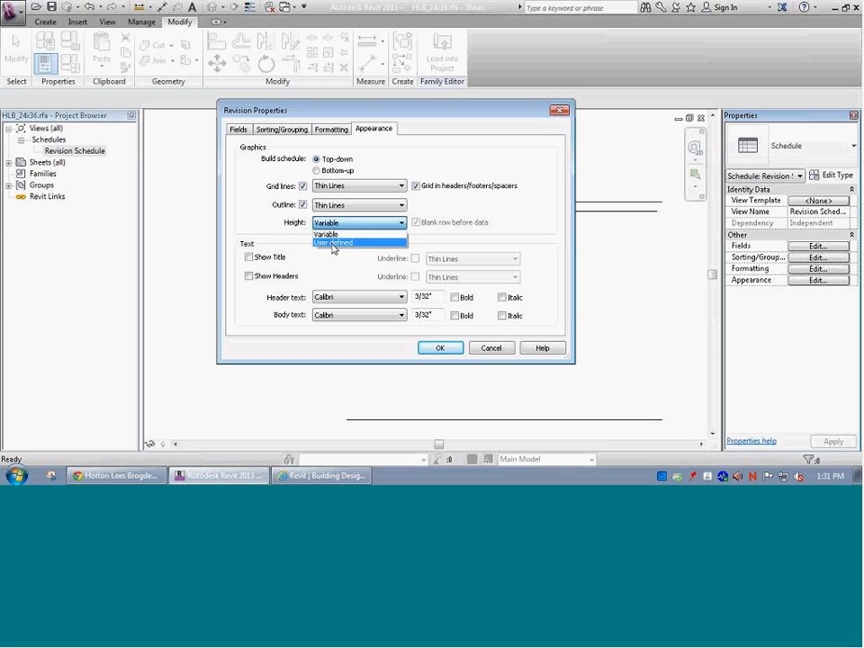
click(333, 243)
click(374, 223)
click(348, 235)
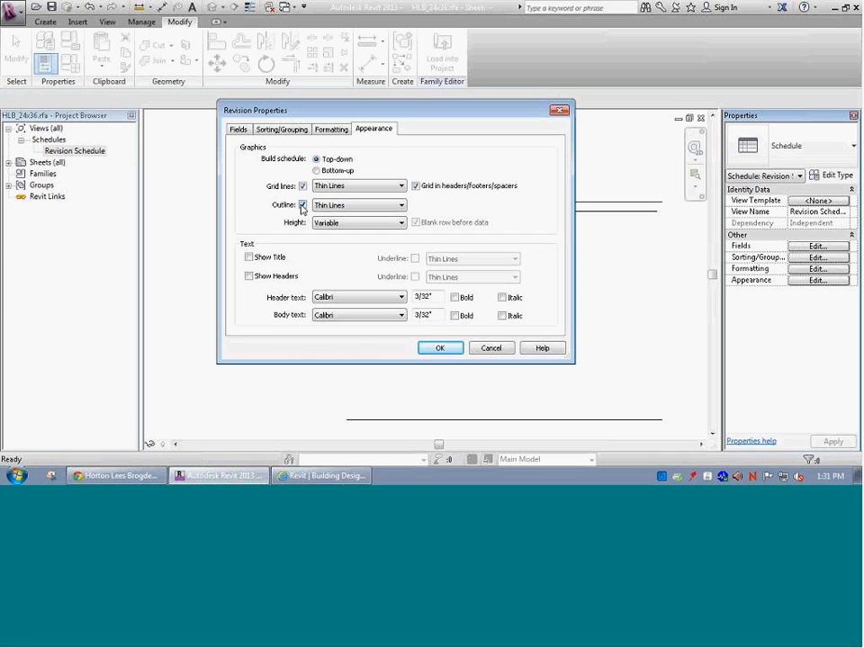
click(356, 225)
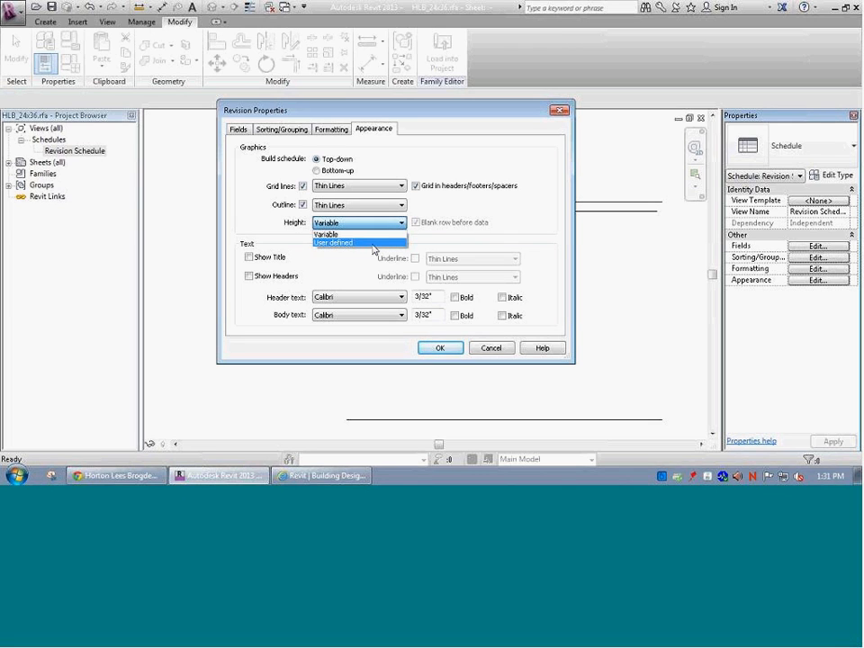
click(372, 243)
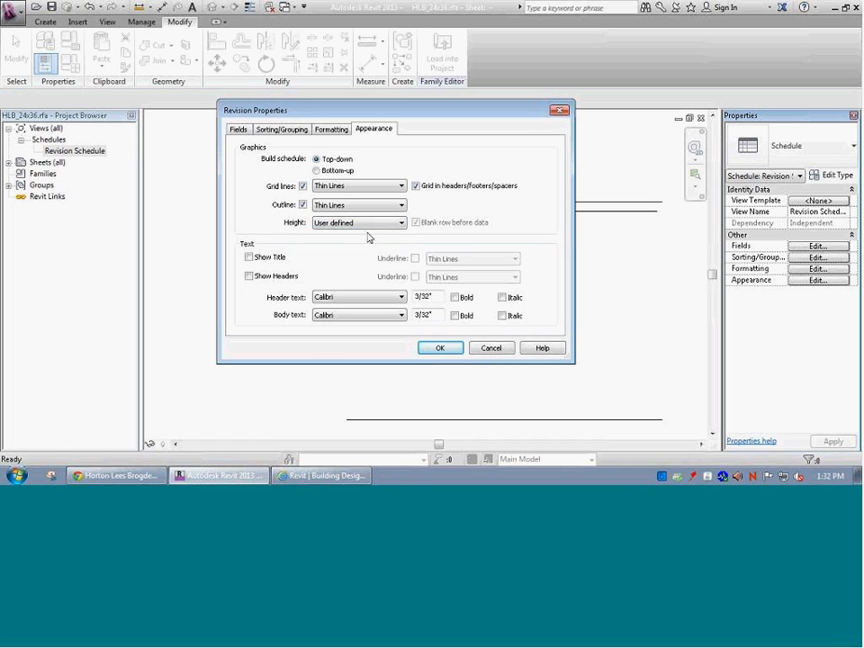
click(450, 350)
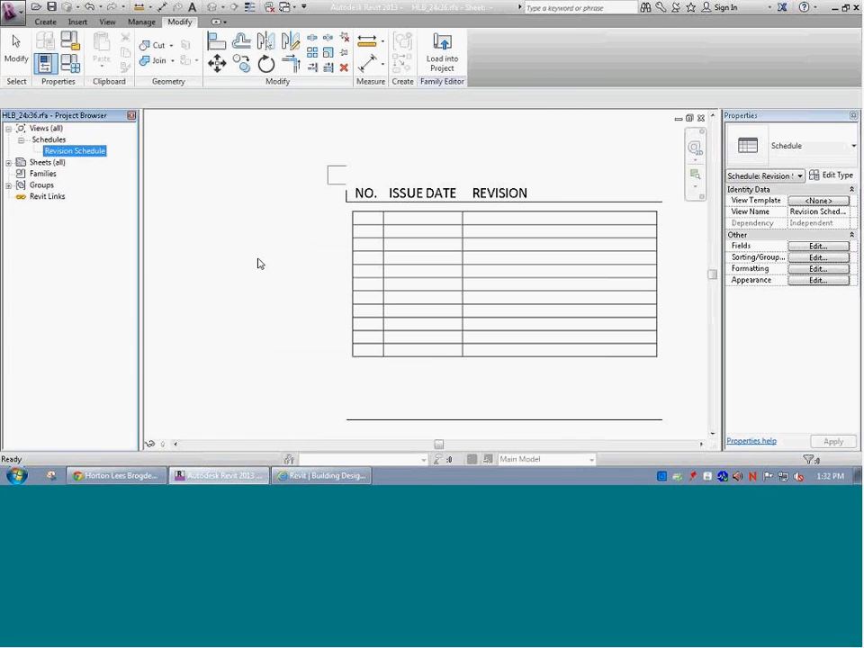
Extend the revision schedule's height down to the revision table's lowest line.
click(401, 269)
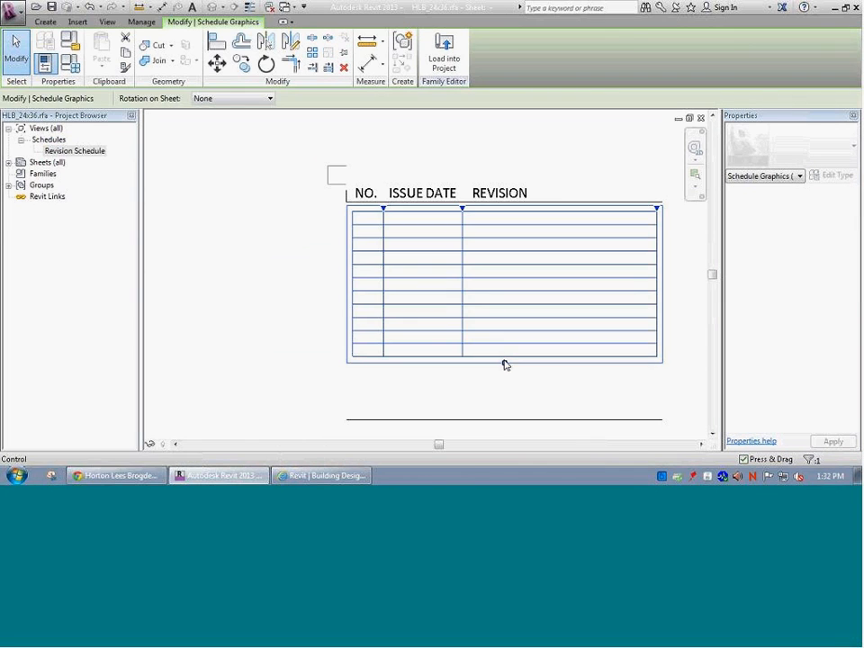
drag(504, 364, 504, 419)
click(259, 342)
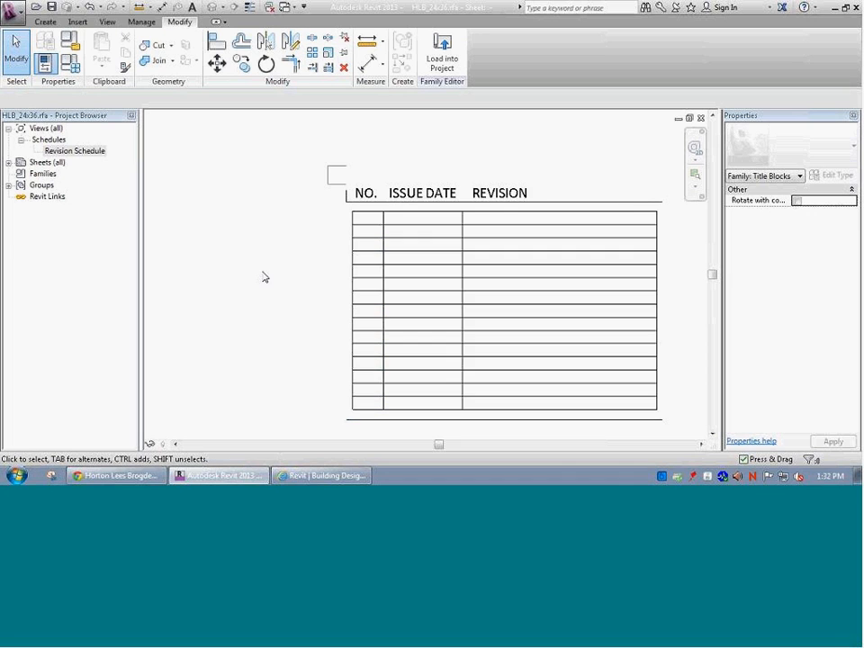
Turn off the outline in the Revision Schedule's appearance settings and apply the change.
scroll(262, 276, down, 1)
scroll(262, 276, down, 3)
scroll(299, 284, up, 1)
scroll(300, 283, up, 3)
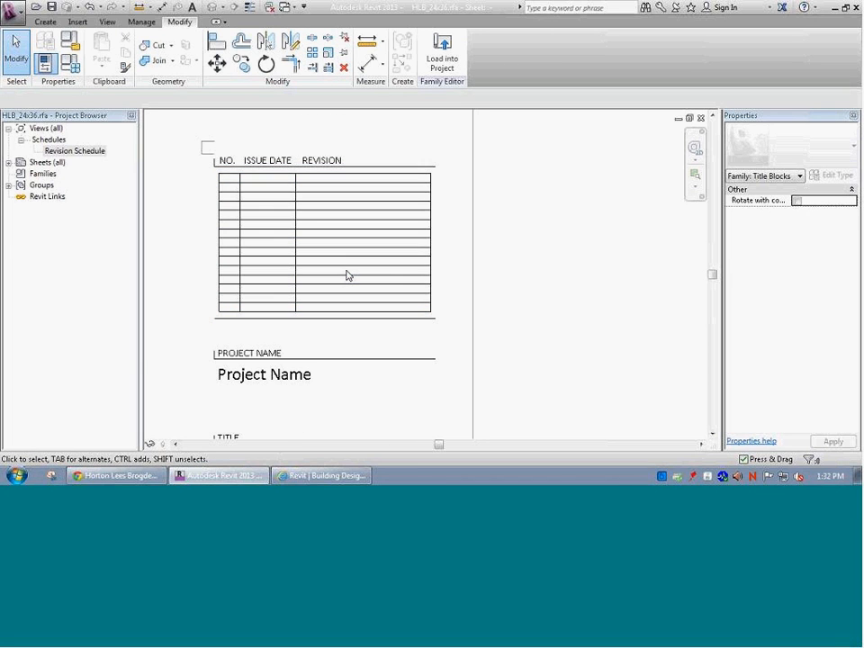
click(349, 276)
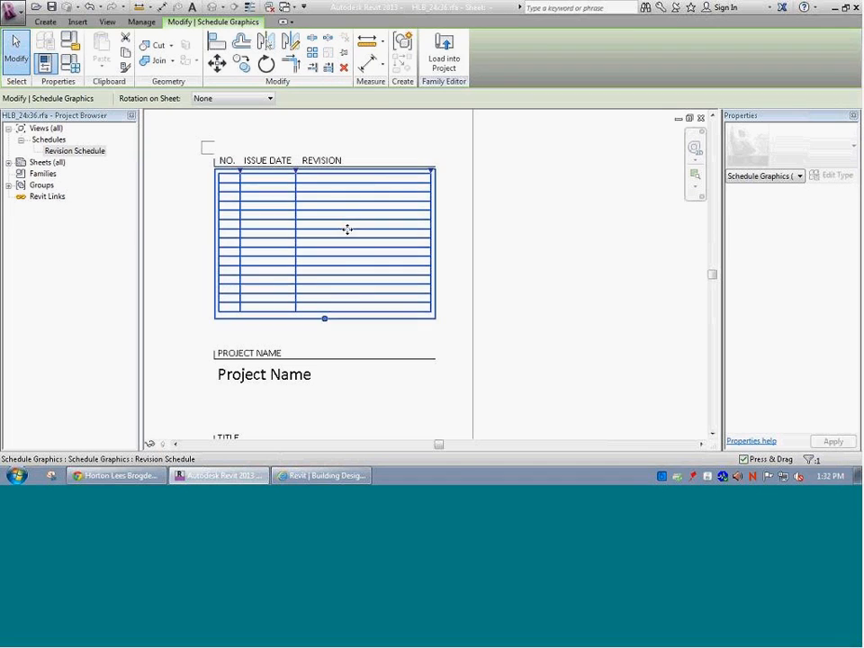
click(72, 151)
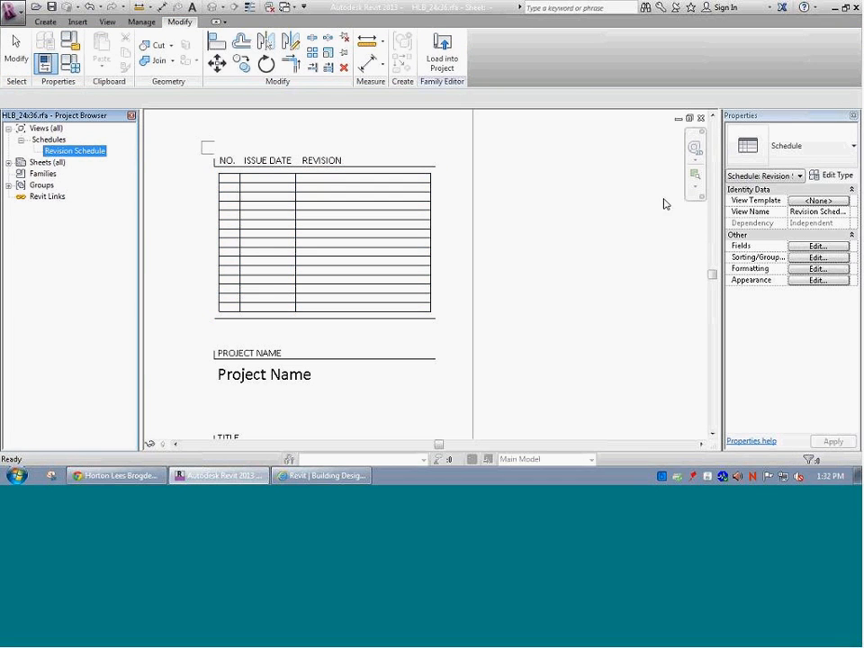
click(814, 280)
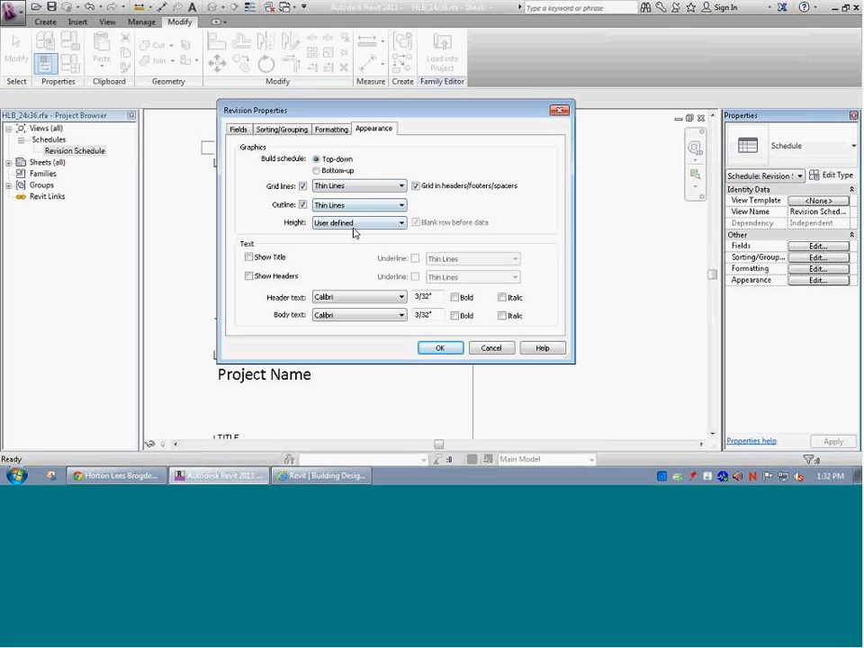
click(303, 206)
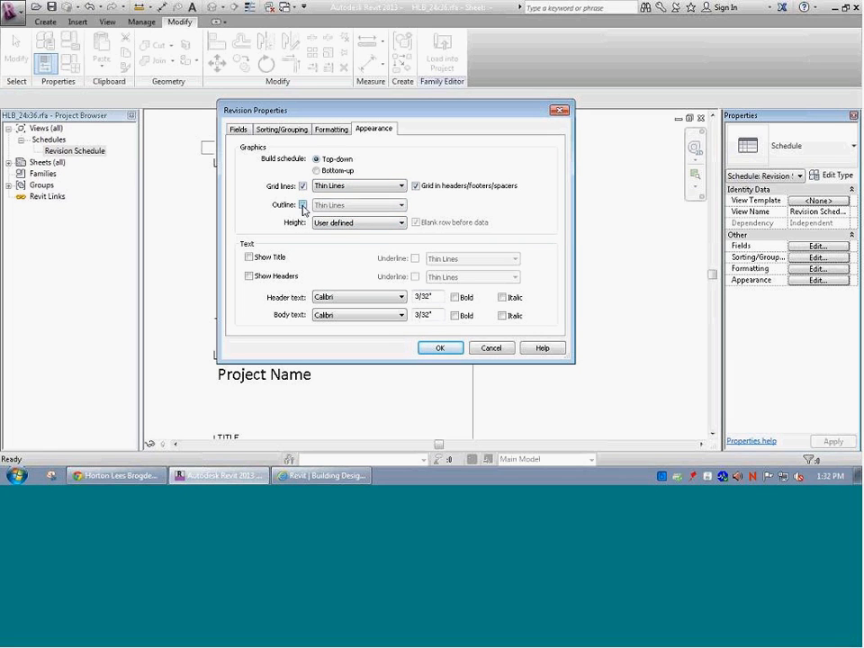
click(439, 348)
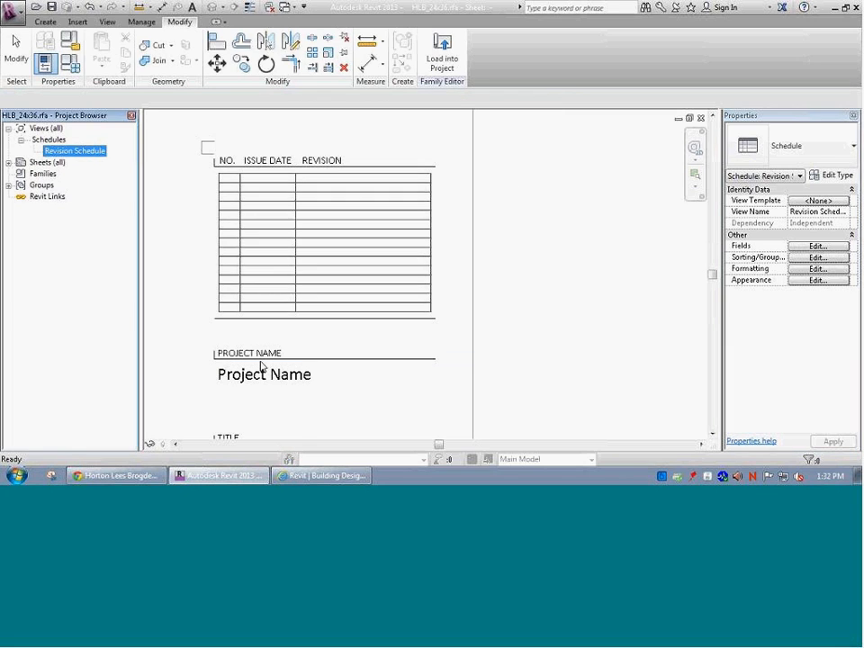
Turn off the grid lines in the Revision Schedule's appearance settings and apply the change.
click(231, 260)
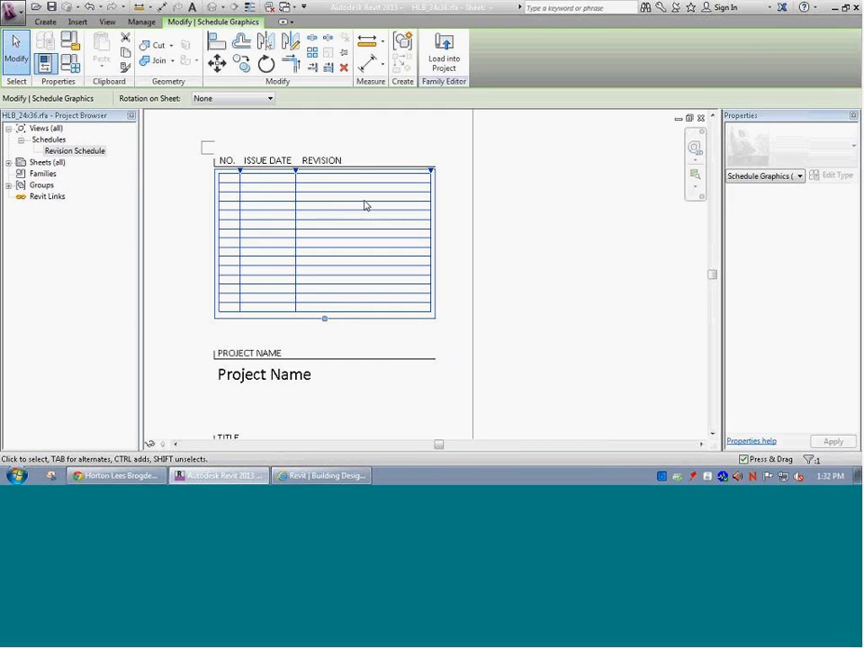
click(54, 152)
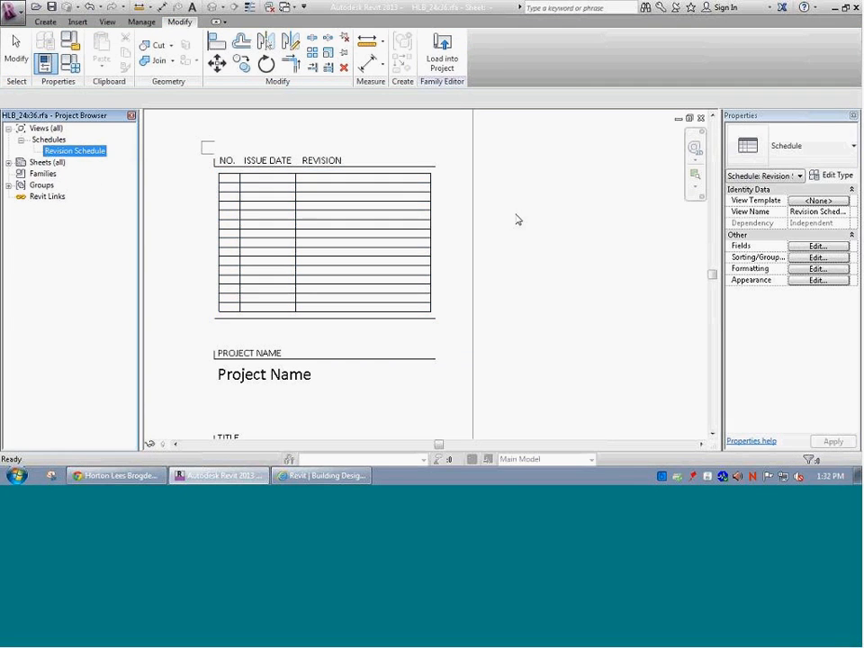
click(798, 281)
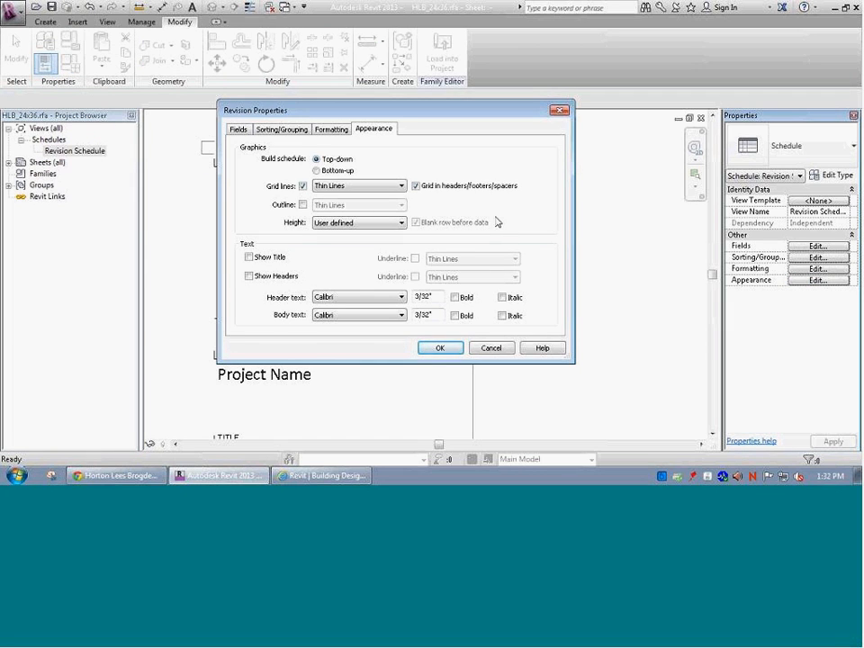
click(303, 186)
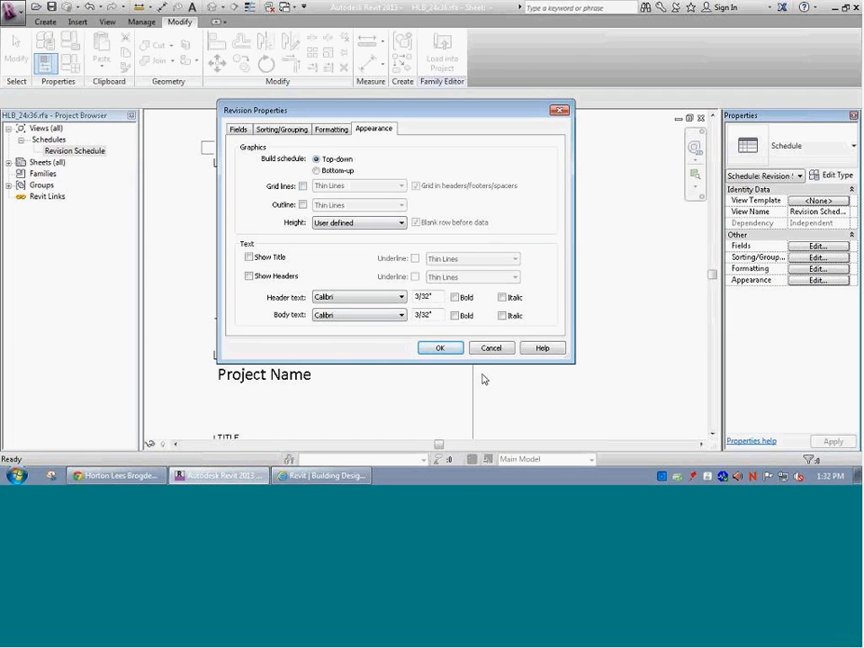
click(443, 349)
click(192, 305)
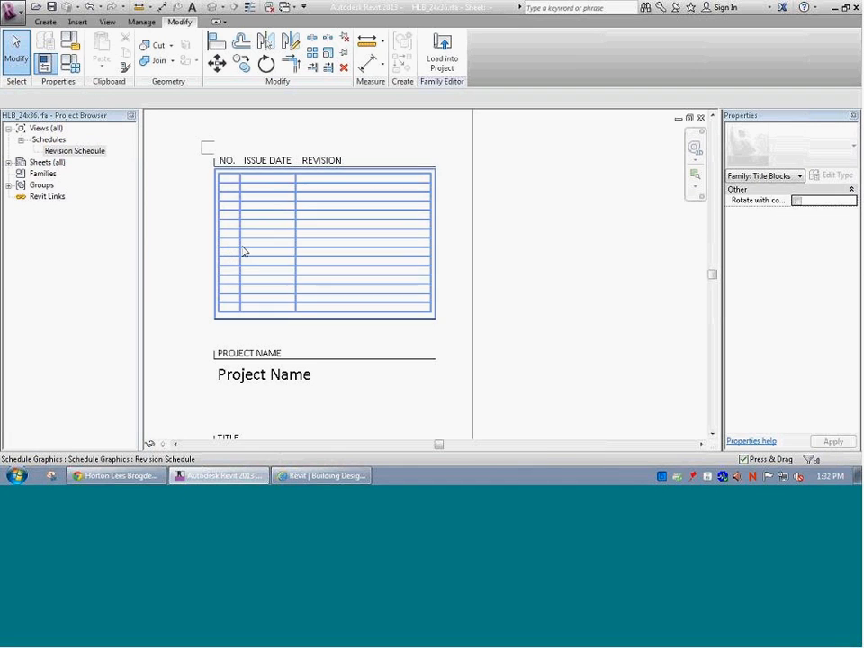
Copy the revision table's lowest line straight up to the first schedule row, just below the header line.
click(244, 251)
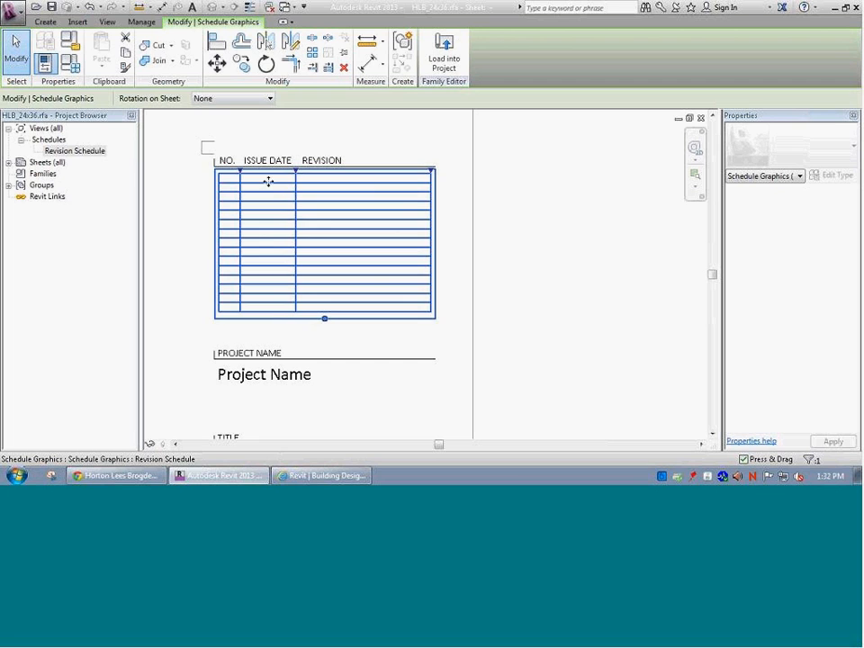
click(354, 341)
click(318, 318)
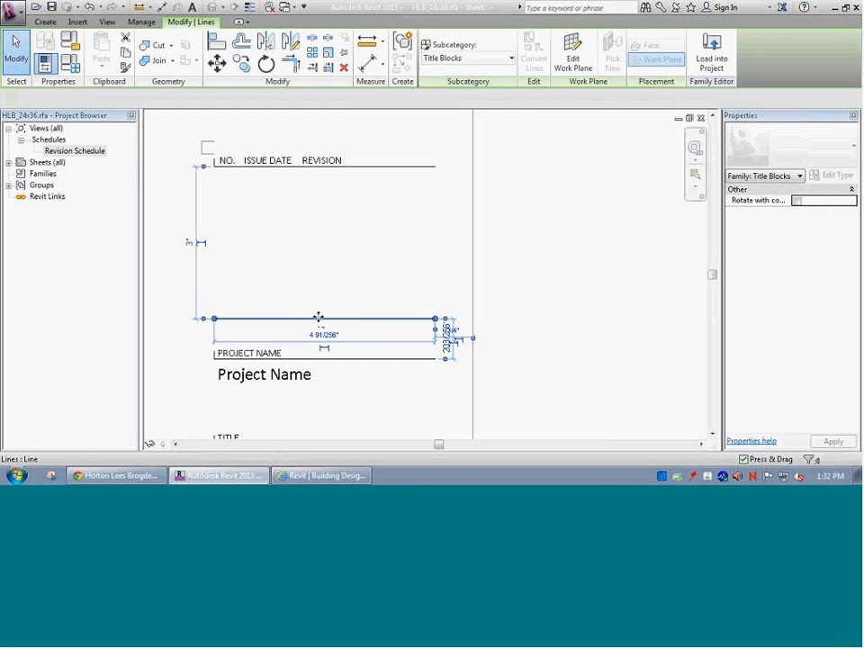
key(c)
key(o)
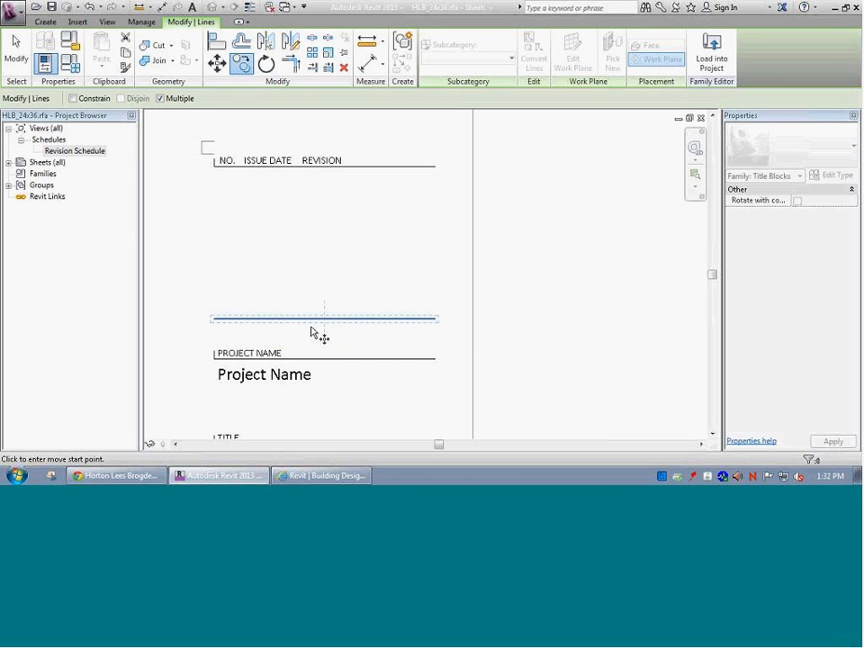
click(286, 320)
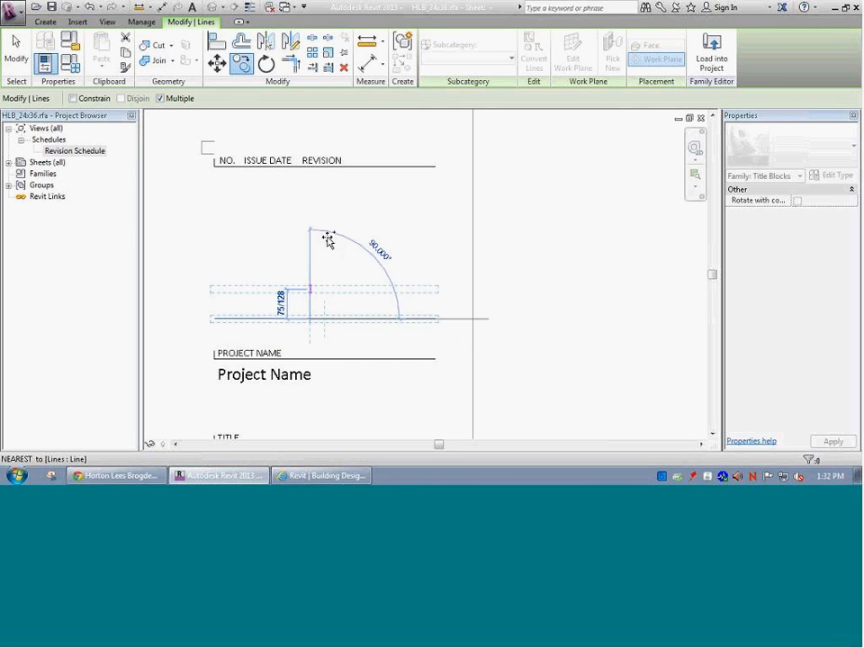
click(310, 180)
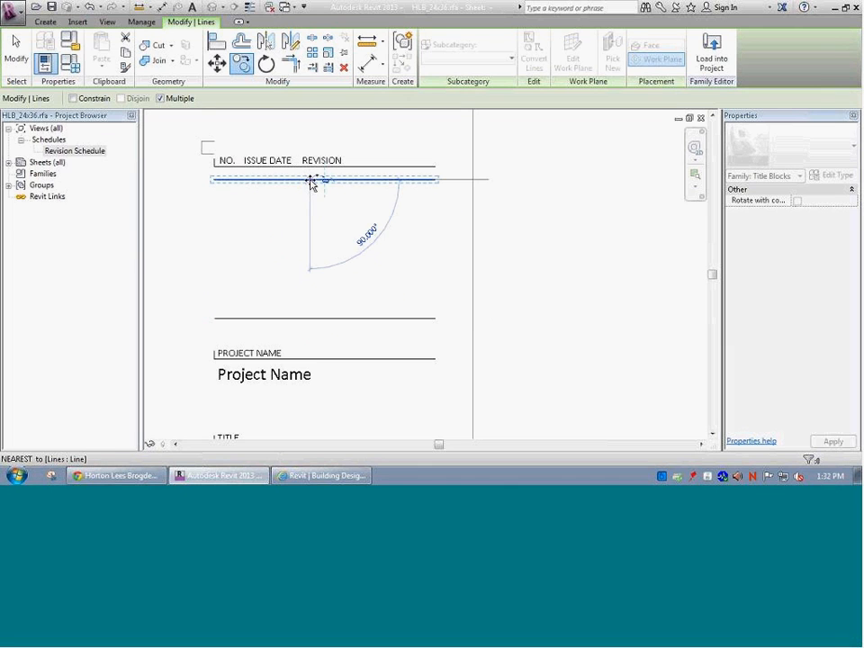
key(Escape)
key(Escape)
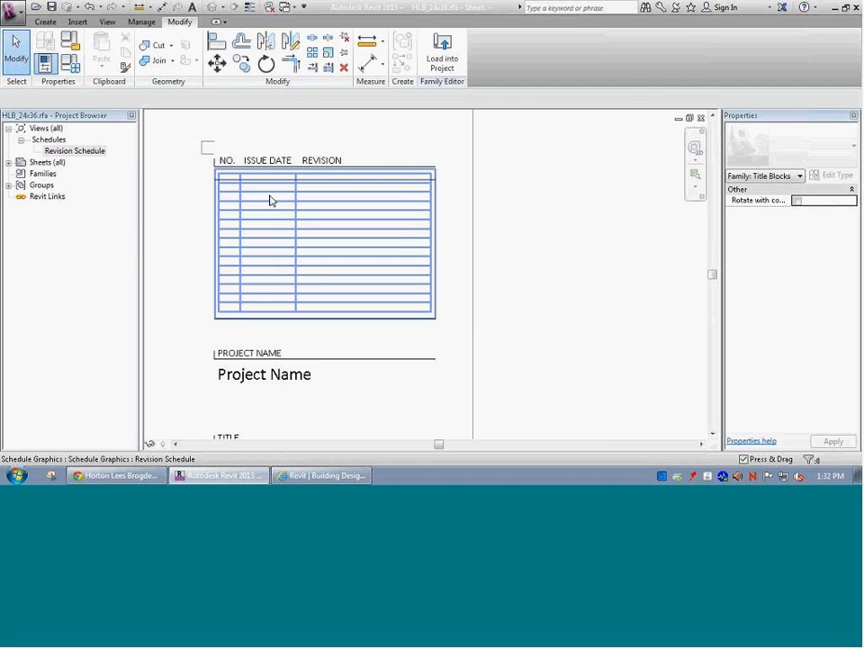
Nudge the copied line down to 5/16" below the header line, at the bottom of the first schedule row.
click(264, 183)
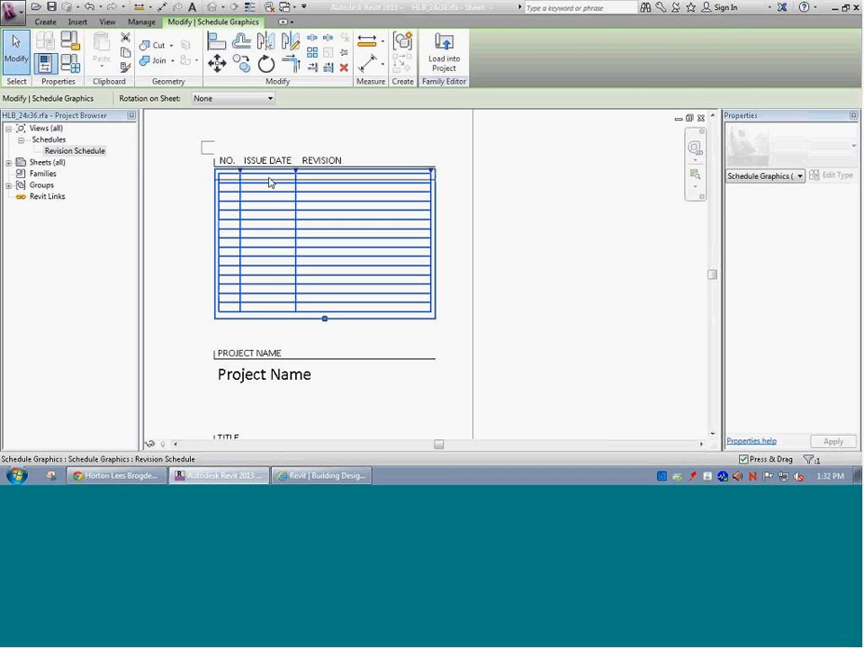
click(269, 182)
key(Down)
key(Down)
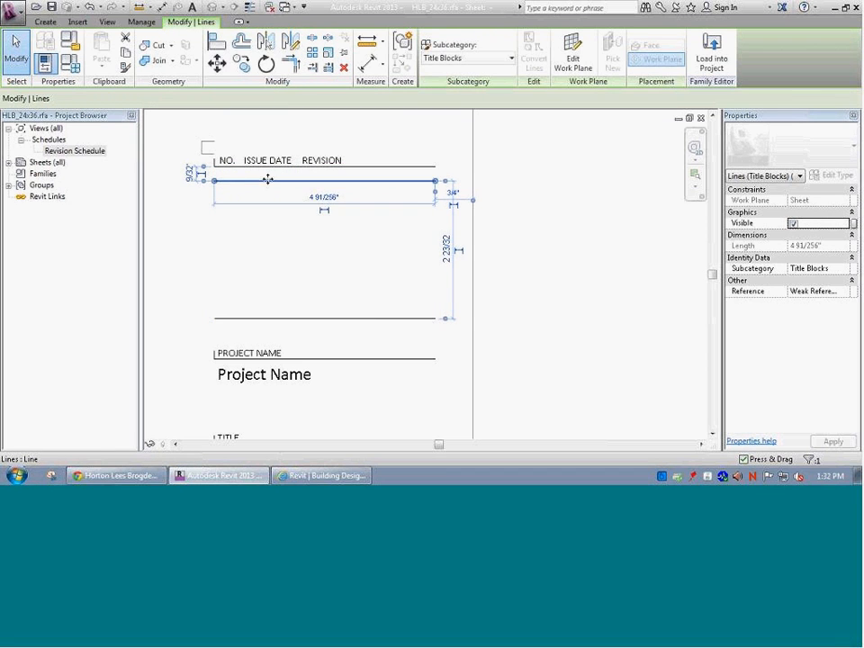
click(260, 232)
scroll(236, 178, up, 10)
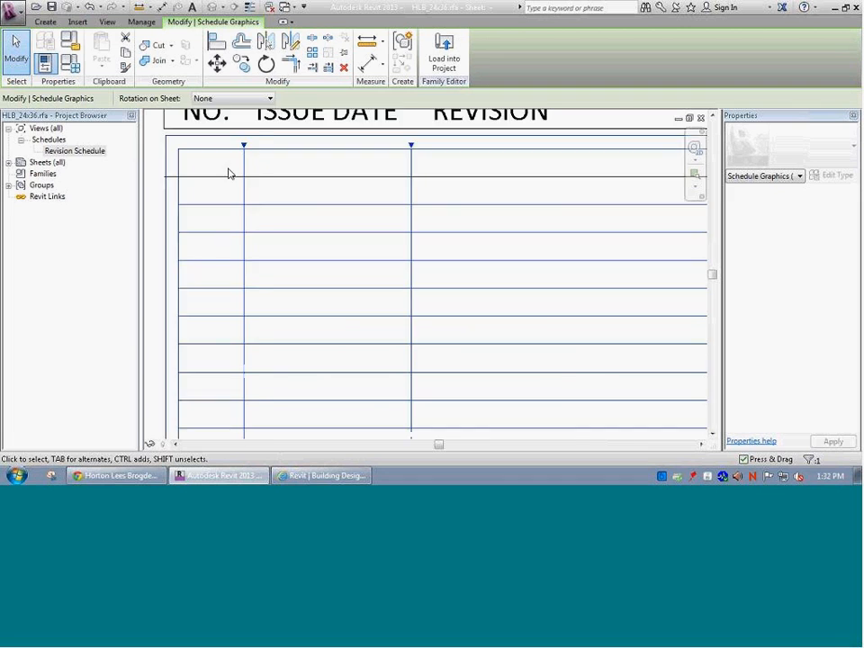
scroll(225, 243, down, 5)
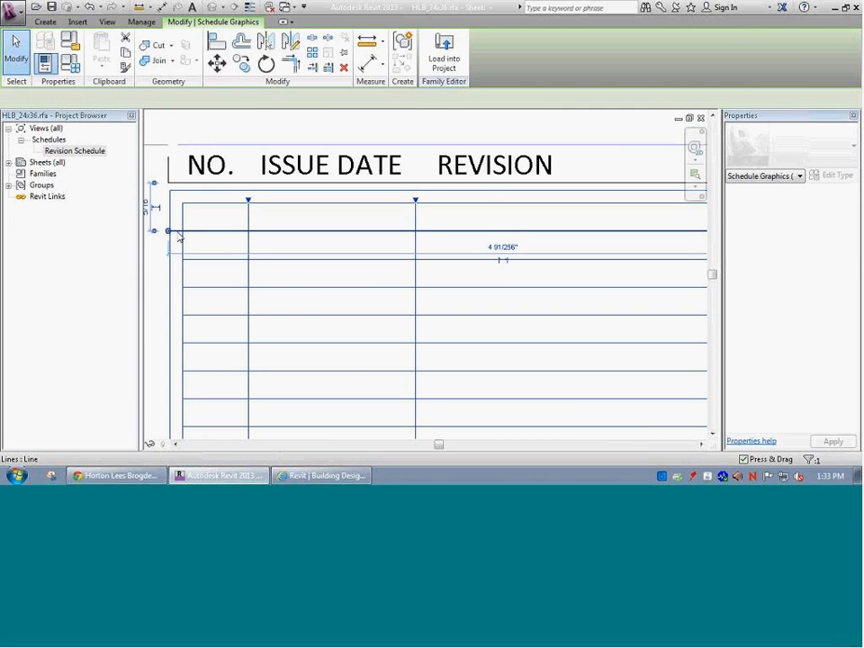
click(177, 232)
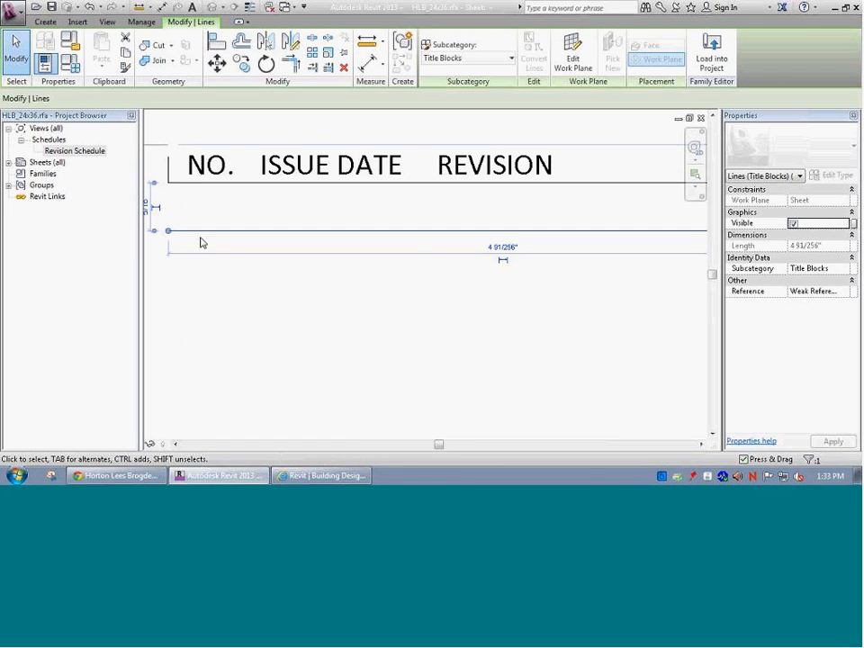
click(184, 245)
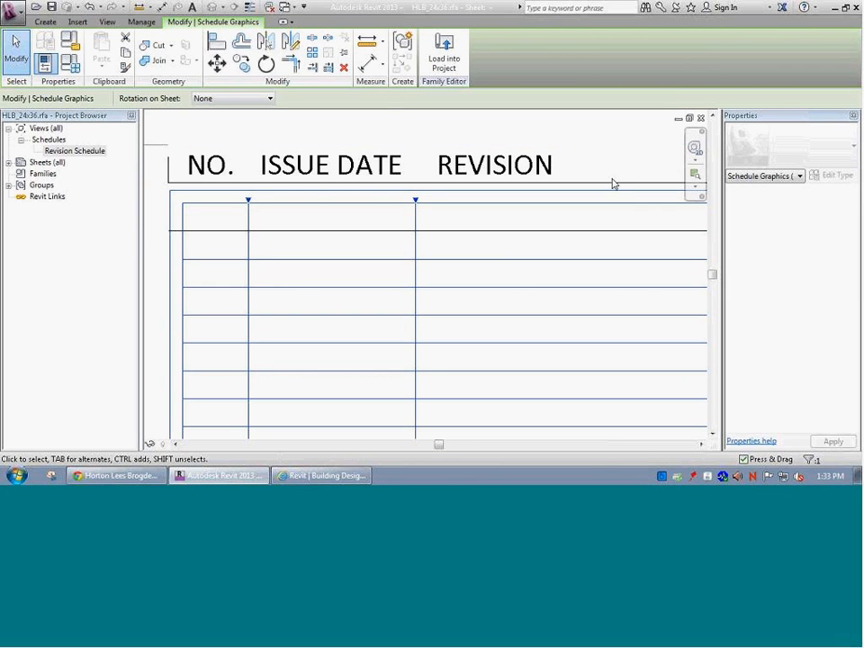
Check the available height options in the Revision Schedule's appearance settings.
click(76, 151)
right_click(56, 152)
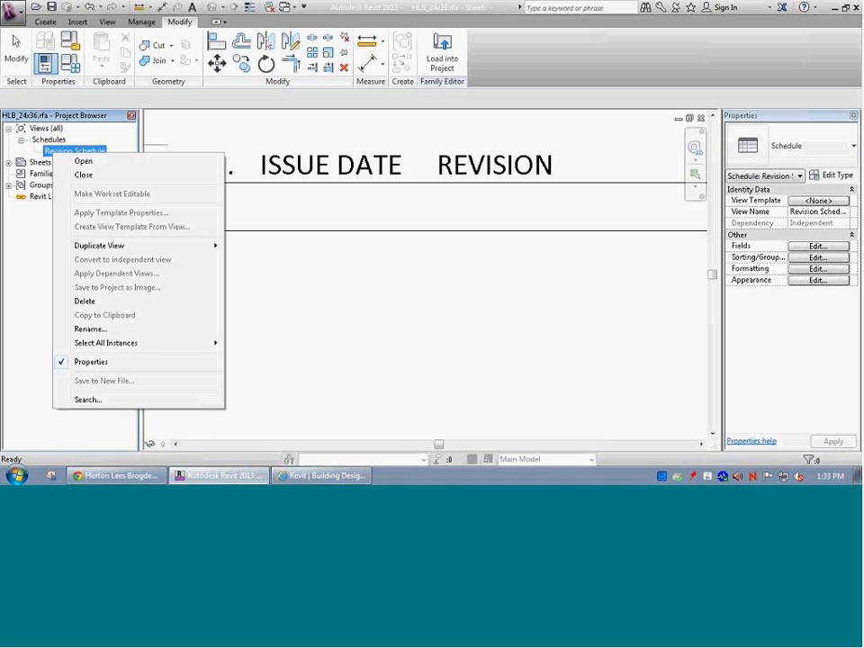
click(807, 282)
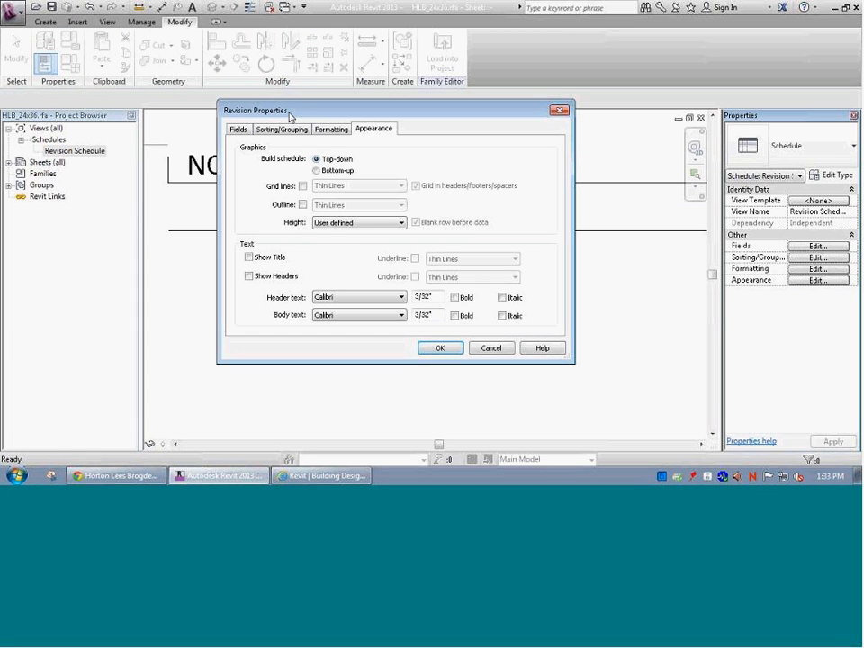
click(353, 223)
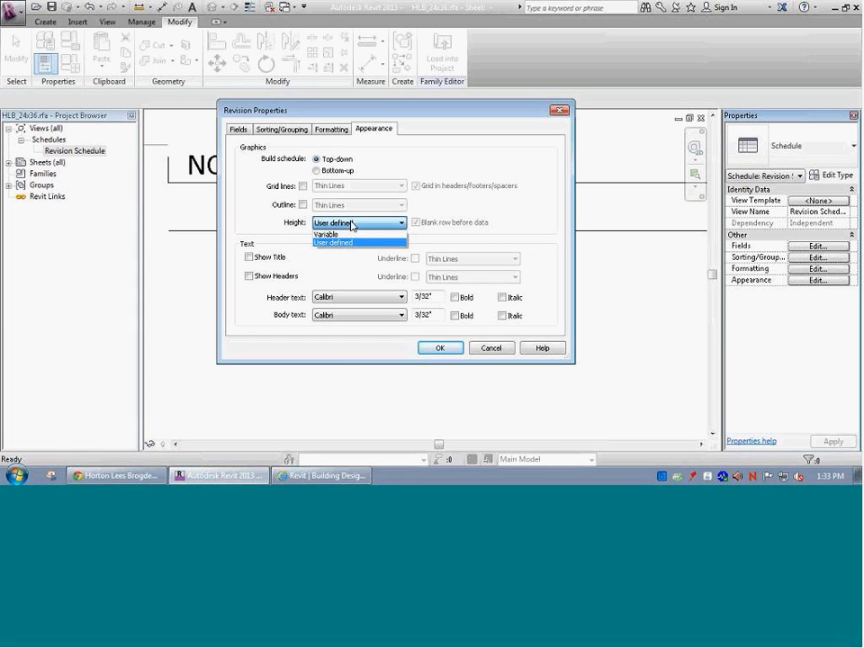
click(251, 223)
click(443, 348)
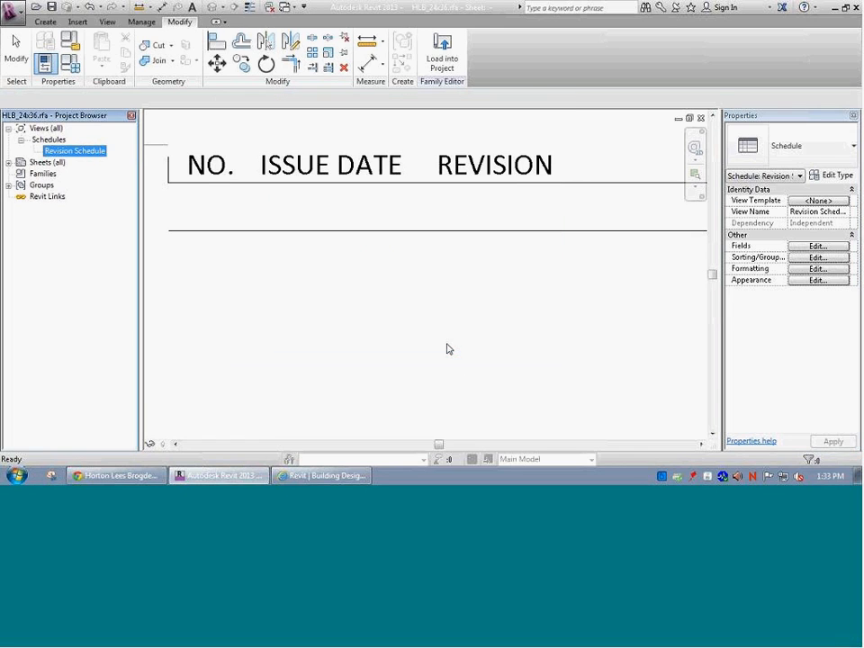
Copy the first row line straight down to create a second row line in the revision table.
click(281, 269)
scroll(281, 269, down, 6)
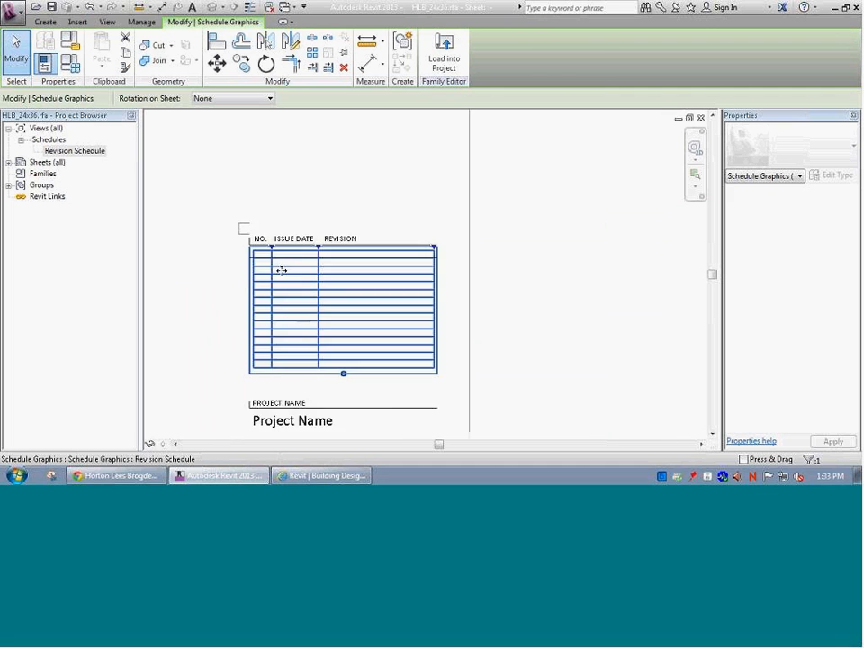
scroll(267, 270, up, 4)
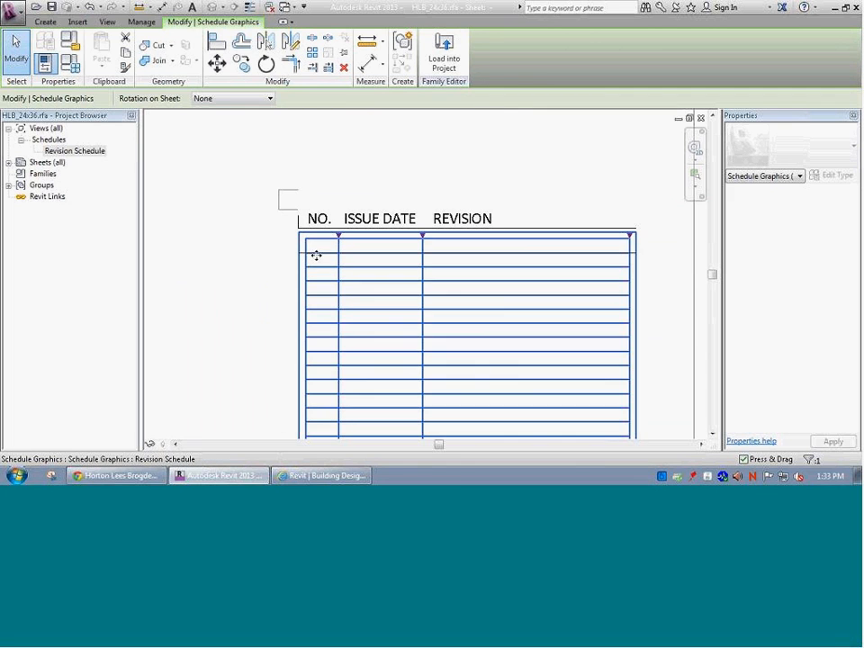
scroll(308, 251, up, 2)
scroll(311, 252, up, 2)
click(325, 256)
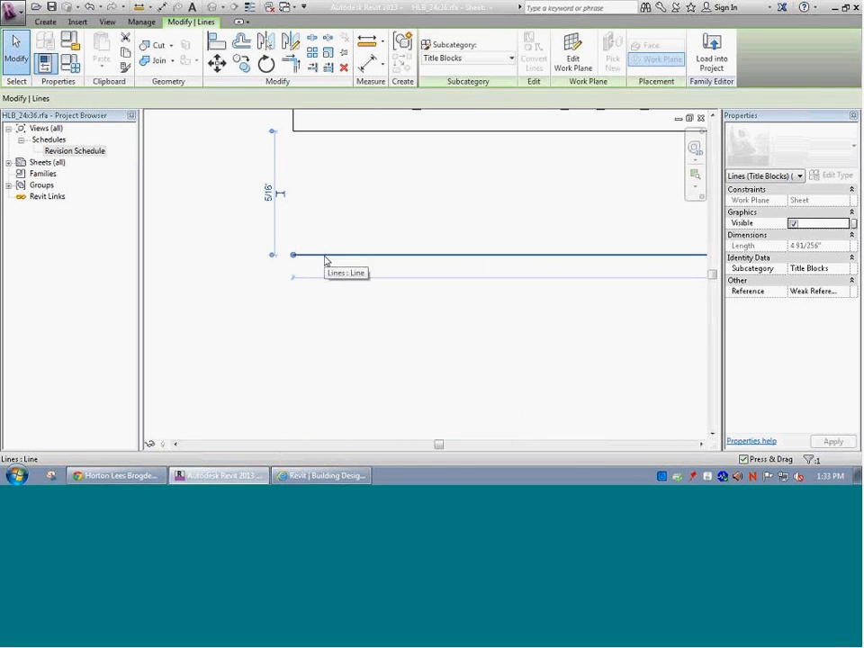
key(c)
click(331, 256)
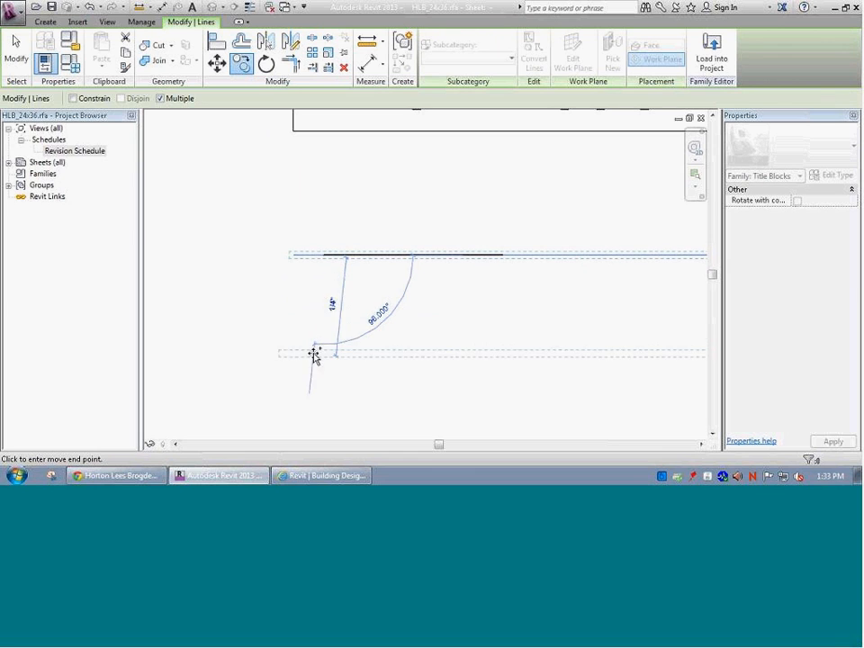
click(323, 344)
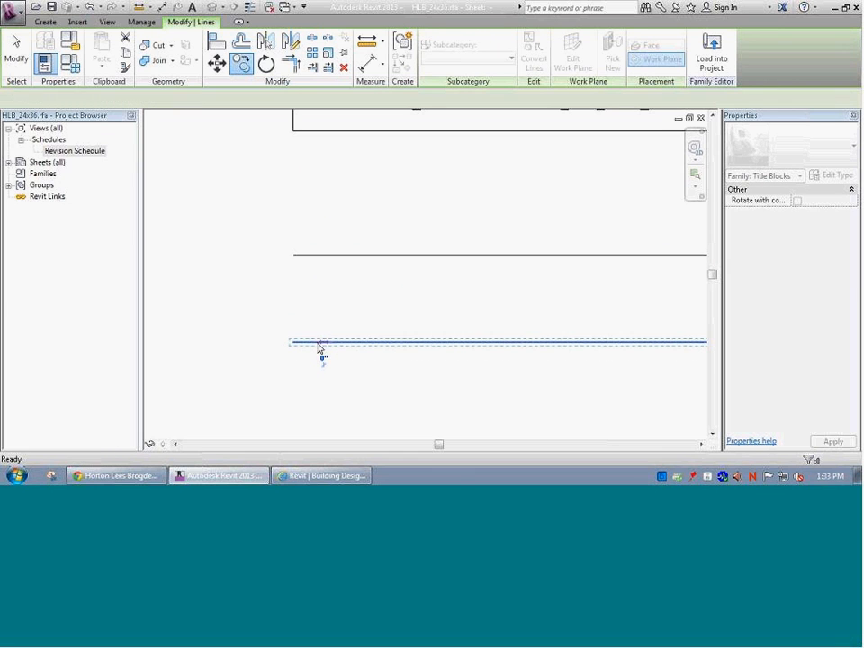
key(Escape)
key(Escape)
scroll(303, 384, down, 2)
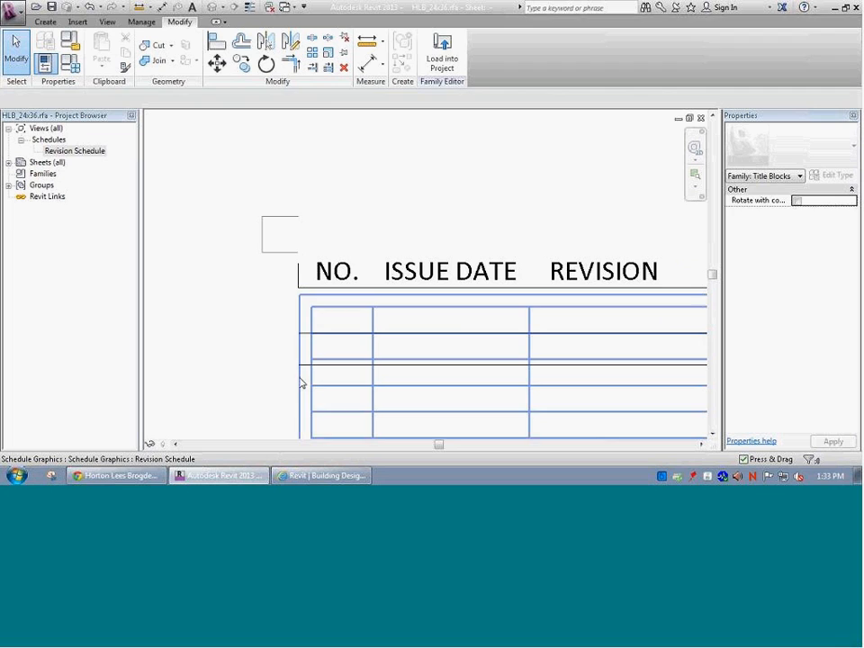
Nudge the second row line up to 3/16" below the first row line.
click(301, 383)
click(308, 365)
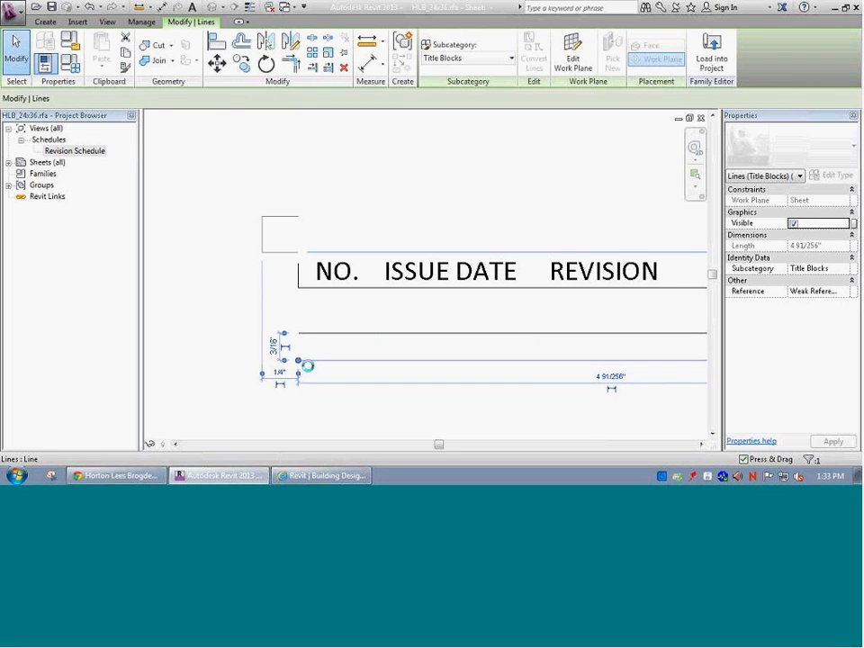
scroll(308, 365, up, 2)
key(Escape)
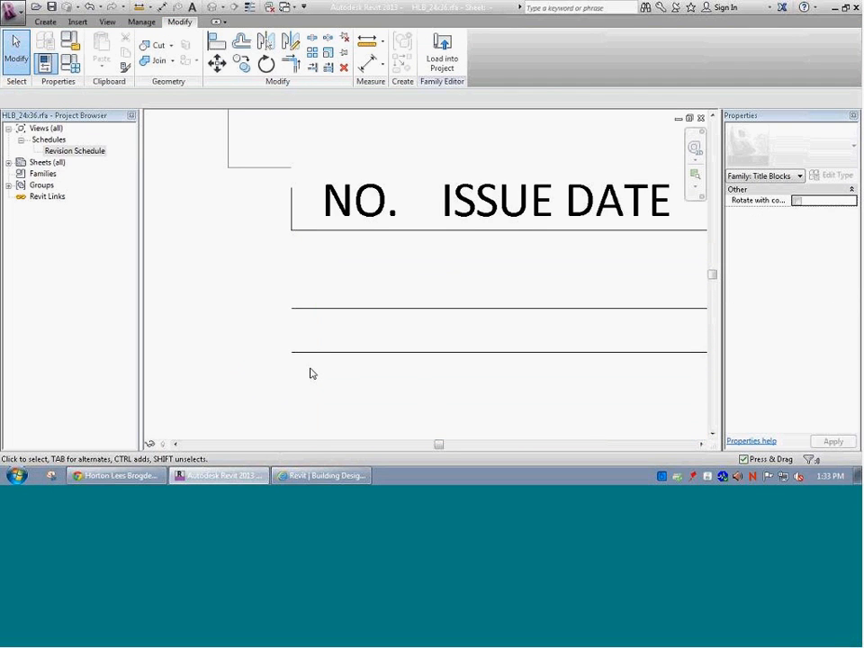
Nudge the first row line down until it sits on the Revision Schedule's first row border.
click(315, 371)
scroll(312, 355, up, 5)
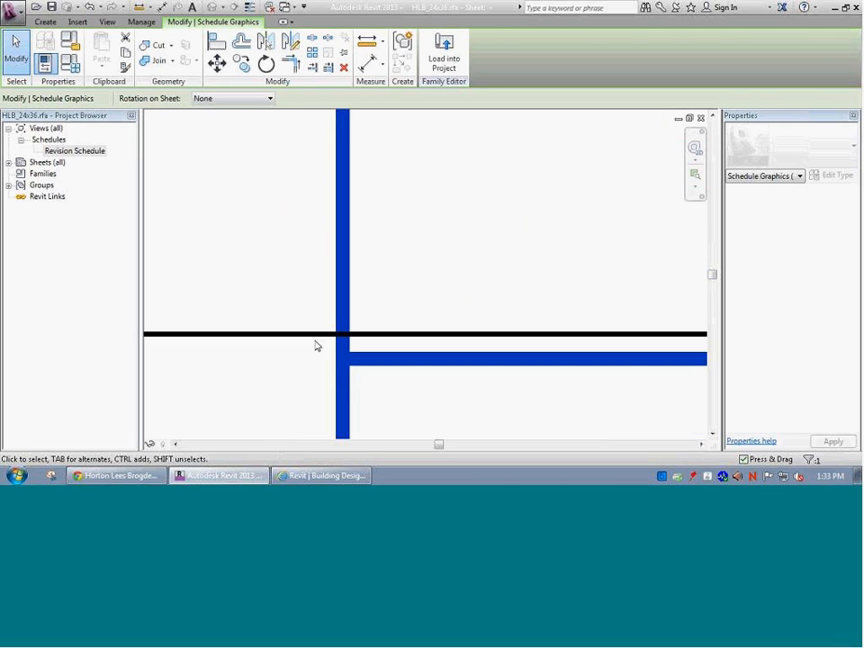
click(319, 342)
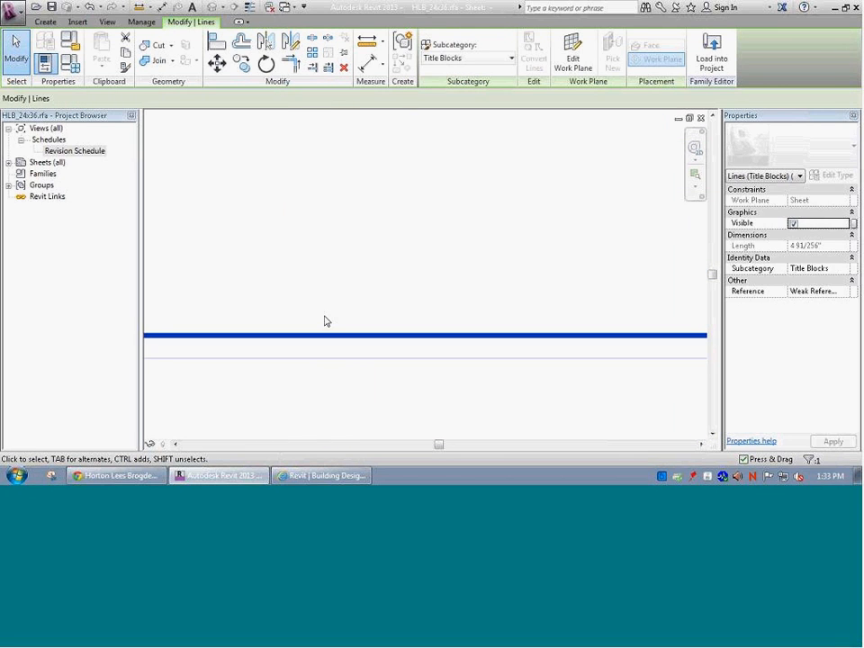
click(340, 389)
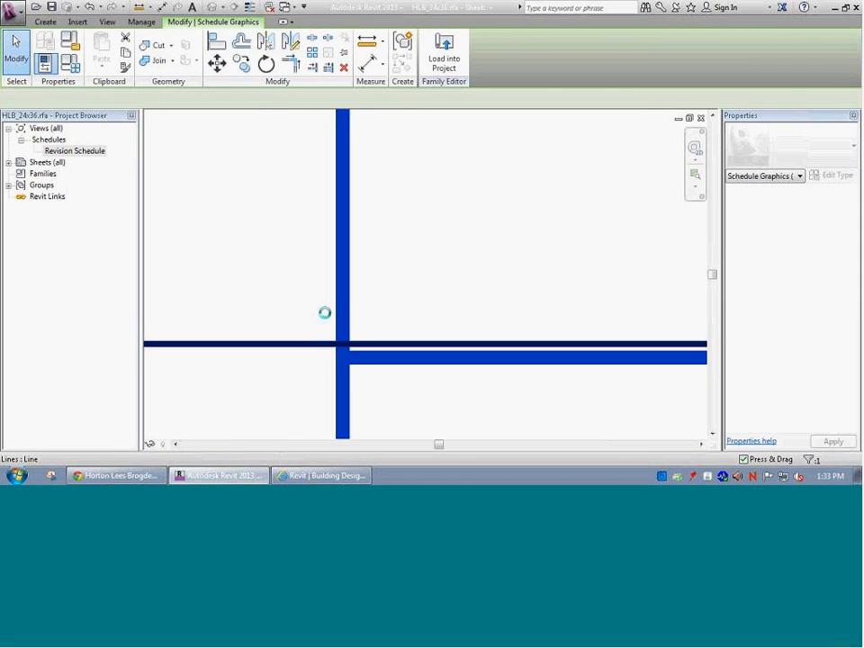
click(325, 342)
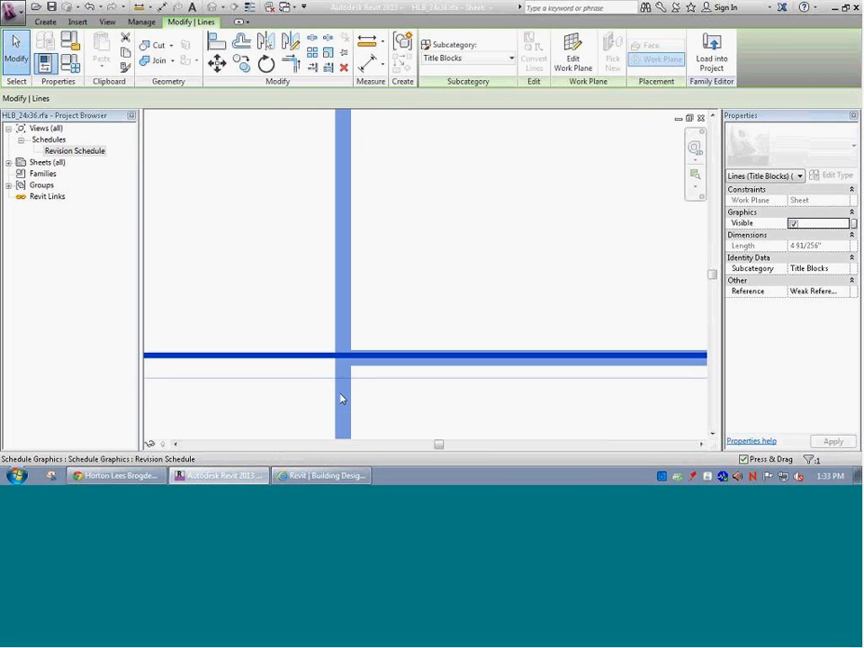
click(339, 399)
click(319, 353)
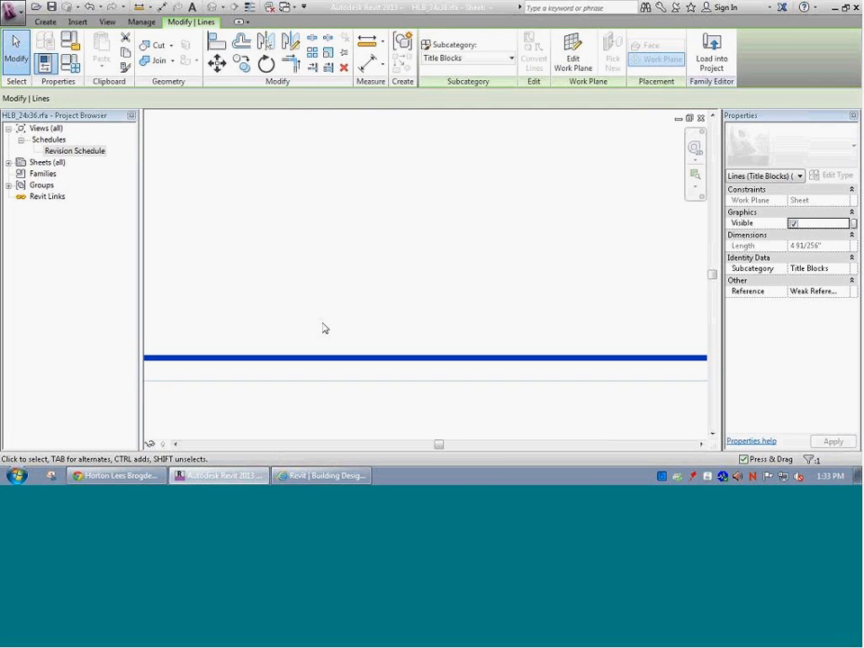
click(324, 328)
click(341, 405)
scroll(324, 329, down, 5)
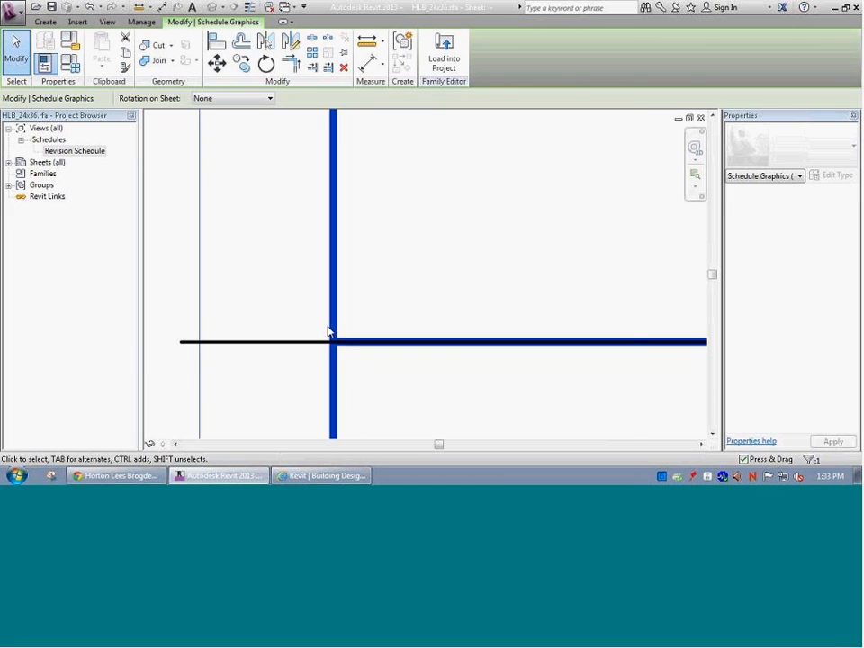
scroll(351, 229, up, 5)
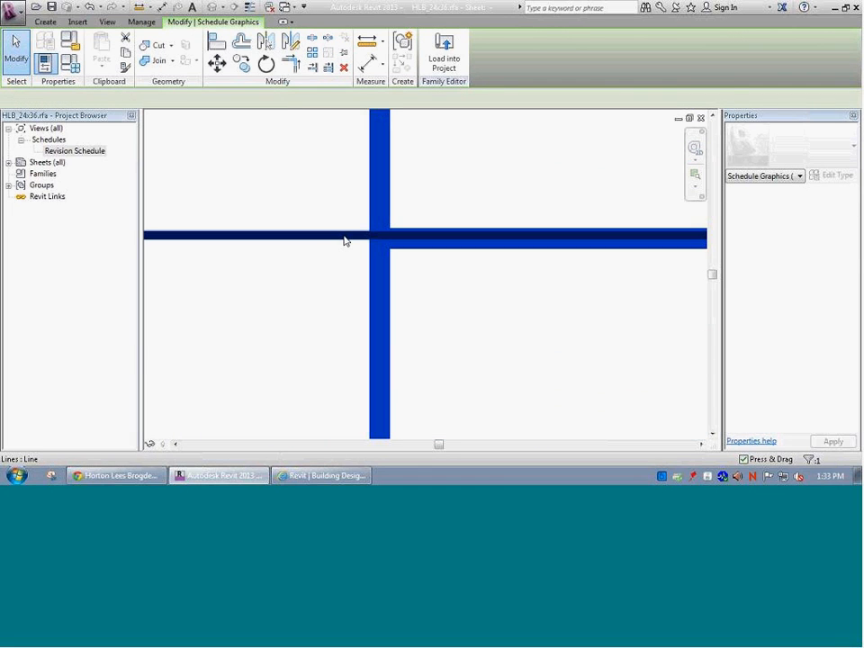
click(343, 239)
scroll(344, 236, up, 3)
scroll(347, 236, down, 5)
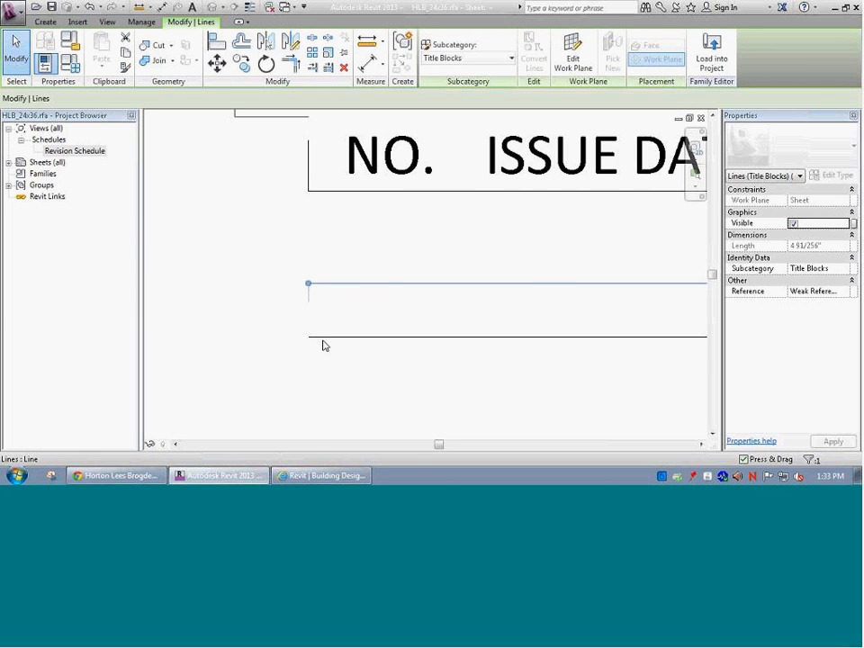
Copy the second row line straight down multiple times, using the 47/256" spacing between the first two row lines.
click(322, 339)
key(c)
key(o)
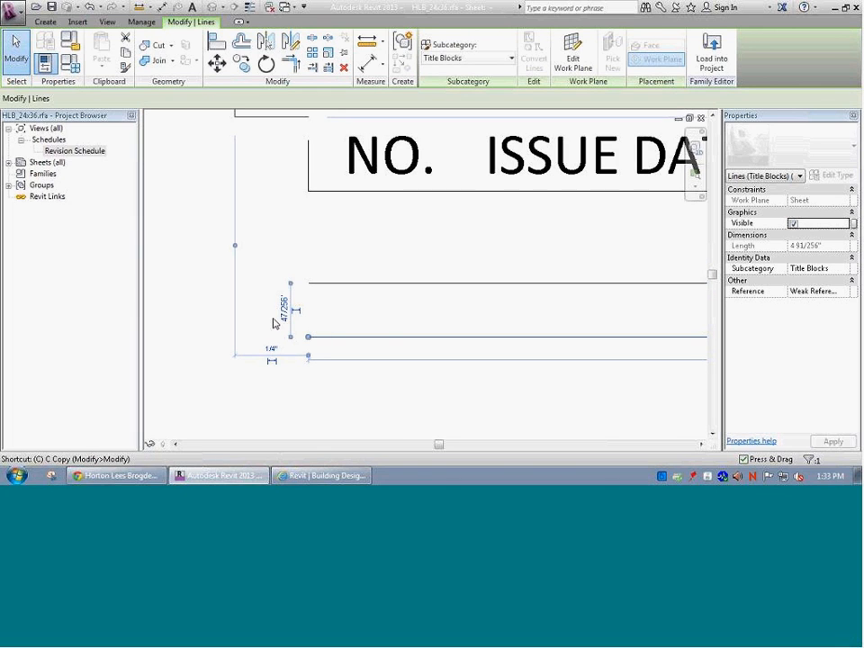
click(309, 283)
click(308, 337)
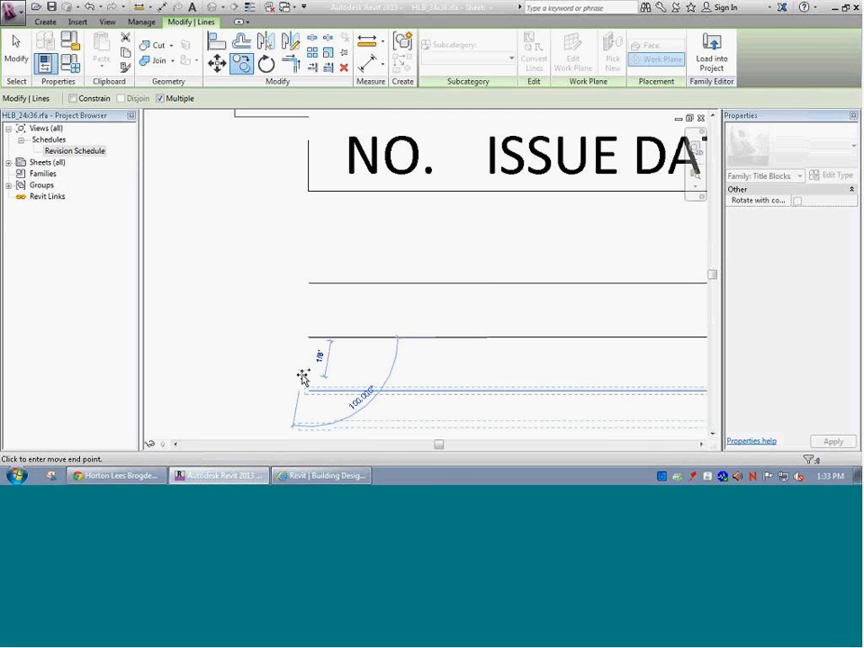
scroll(295, 367, down, 4)
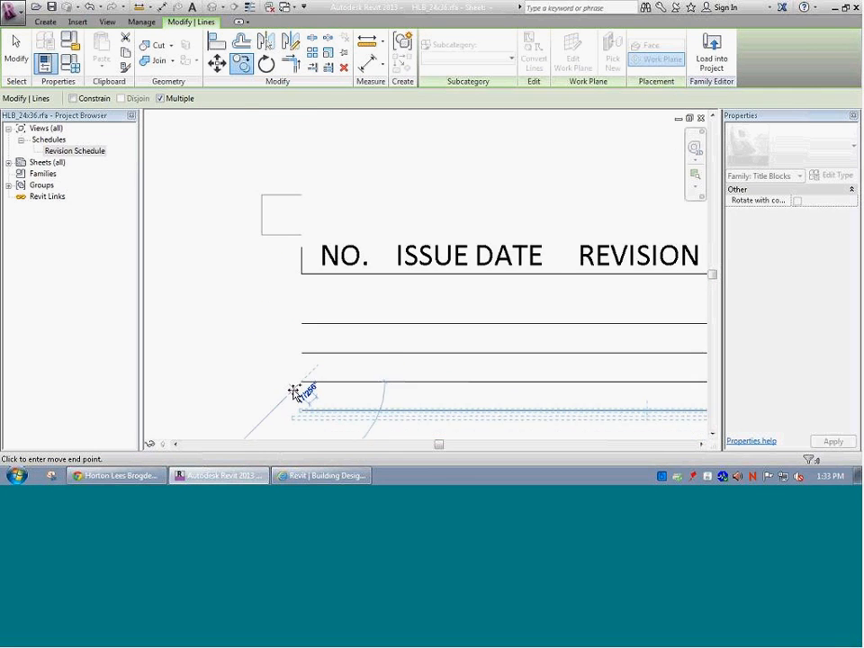
scroll(272, 293, up, 1)
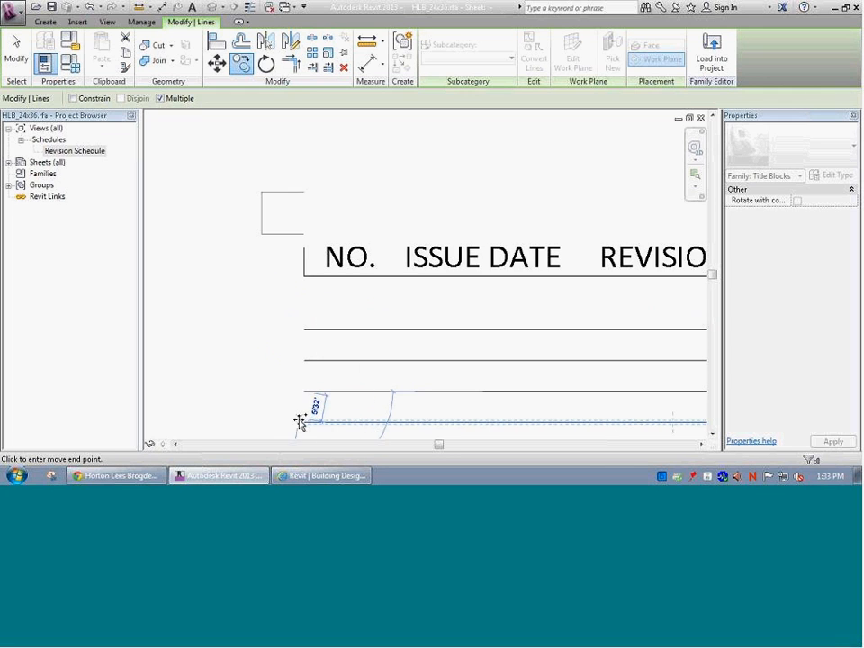
scroll(299, 417, down, 8)
click(302, 410)
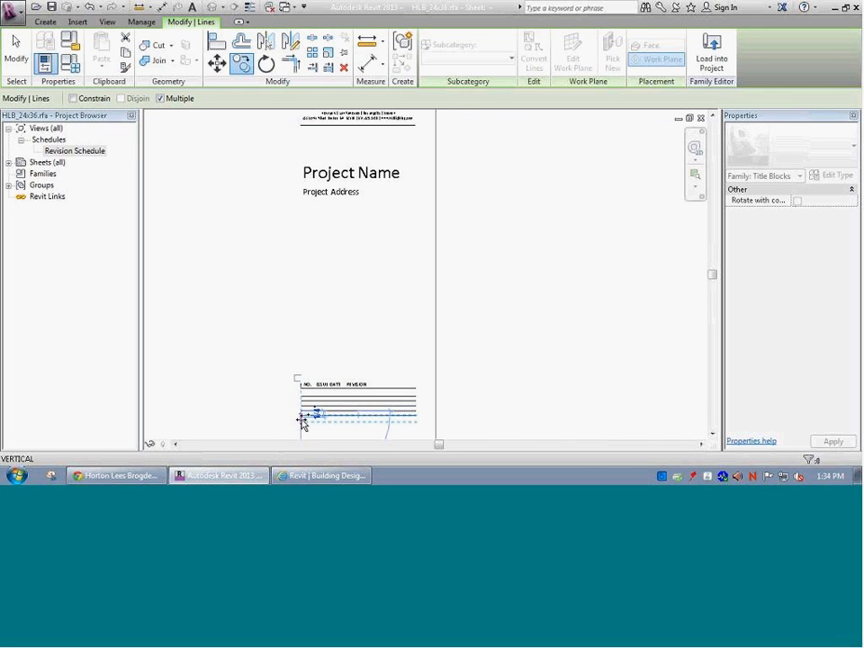
click(302, 416)
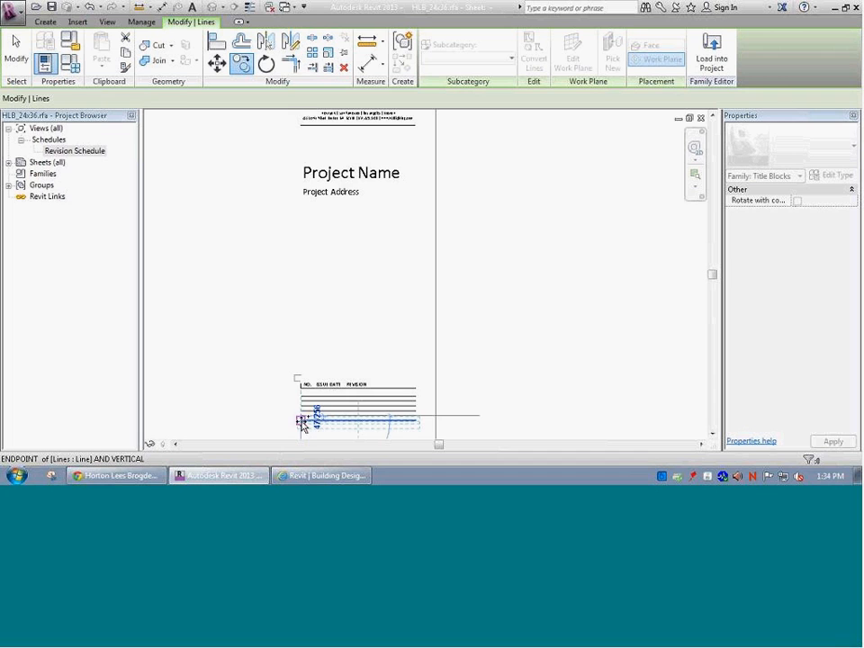
click(302, 420)
click(302, 426)
click(302, 430)
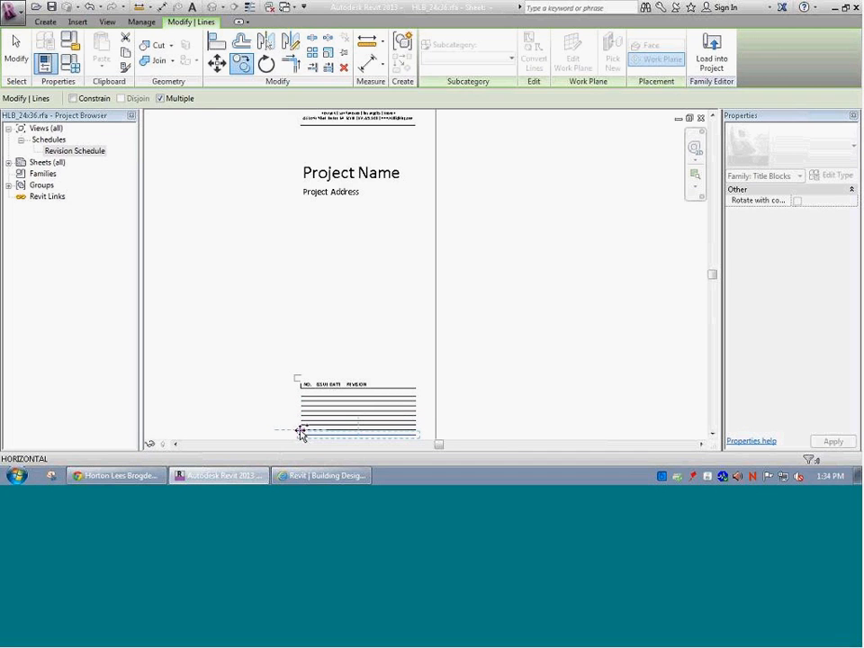
key(Escape)
key(Escape)
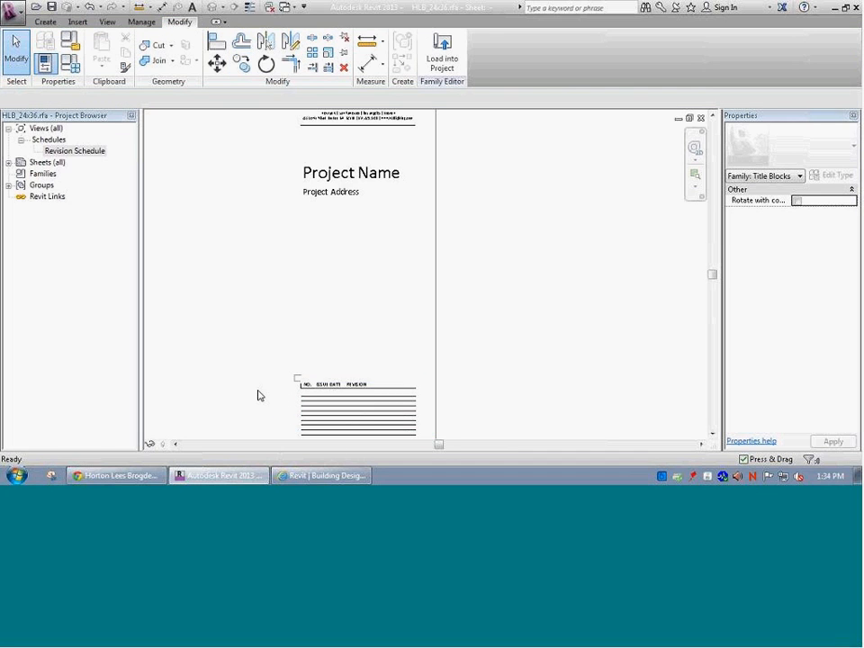
Examine how the copied row lines match the Revision Schedule's grid and how many rows still lack a line.
middle_click(258, 395)
middle_click(258, 395)
scroll(625, 303, up, 8)
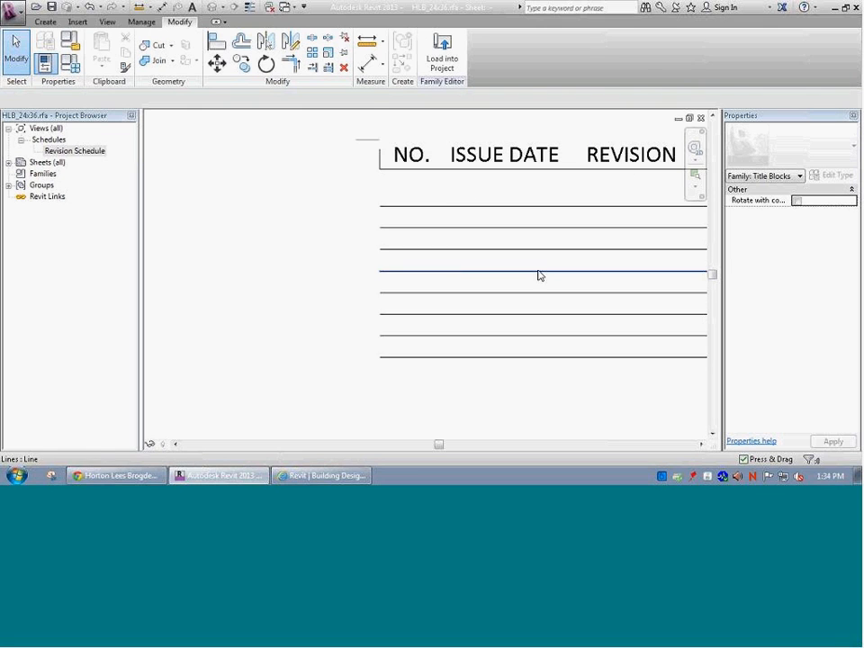
click(390, 289)
scroll(427, 313, up, 3)
scroll(438, 339, up, 2)
scroll(424, 355, down, 6)
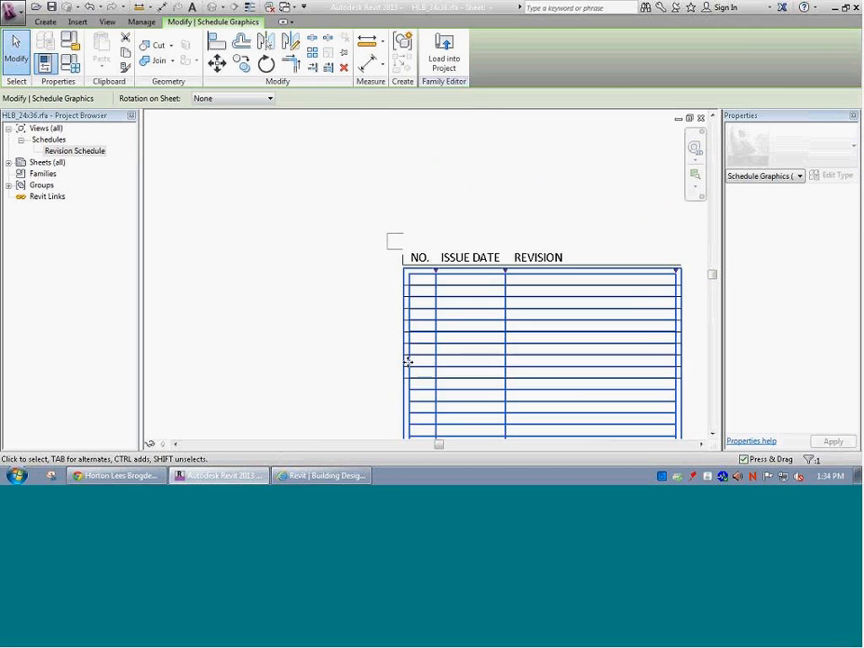
click(365, 382)
Copy the lowest row line straight down repeatedly at the same row spacing to cover the remaining schedule rows.
click(405, 379)
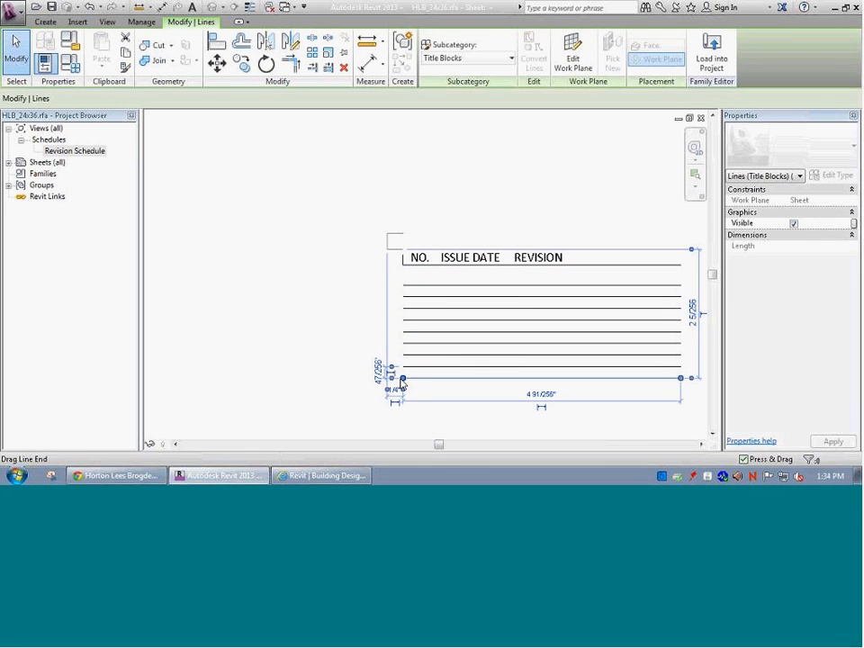
key(c)
click(403, 376)
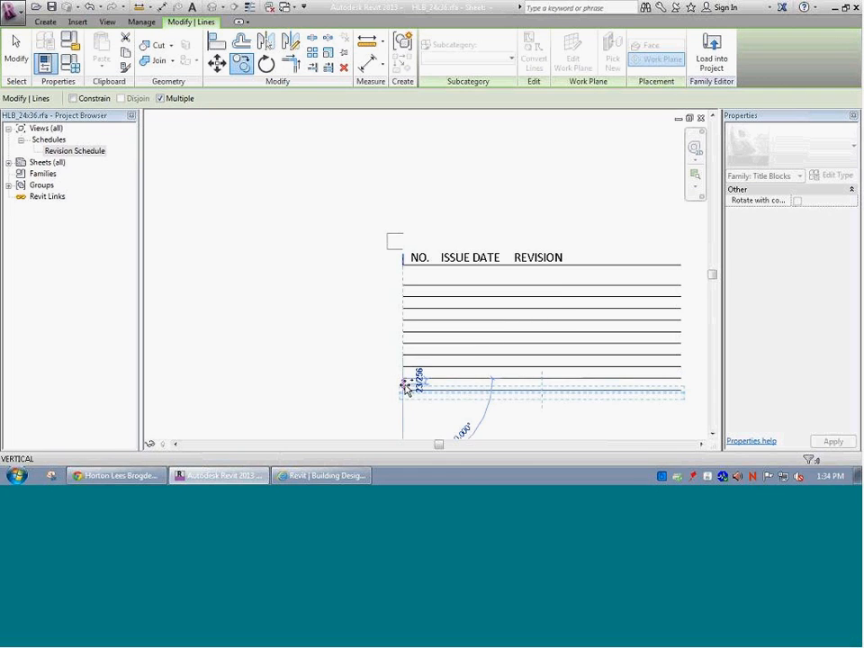
click(404, 390)
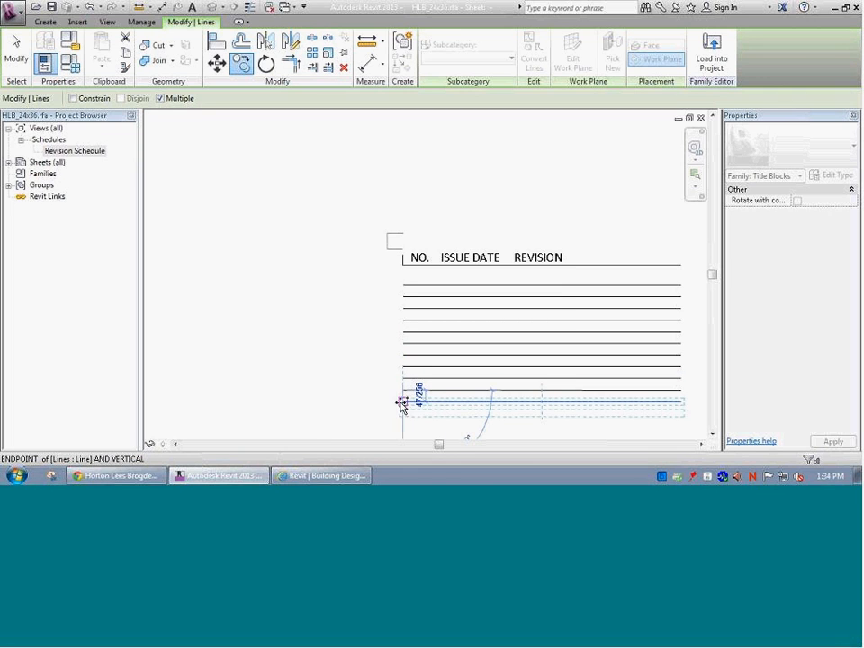
click(404, 401)
scroll(405, 413, down, 2)
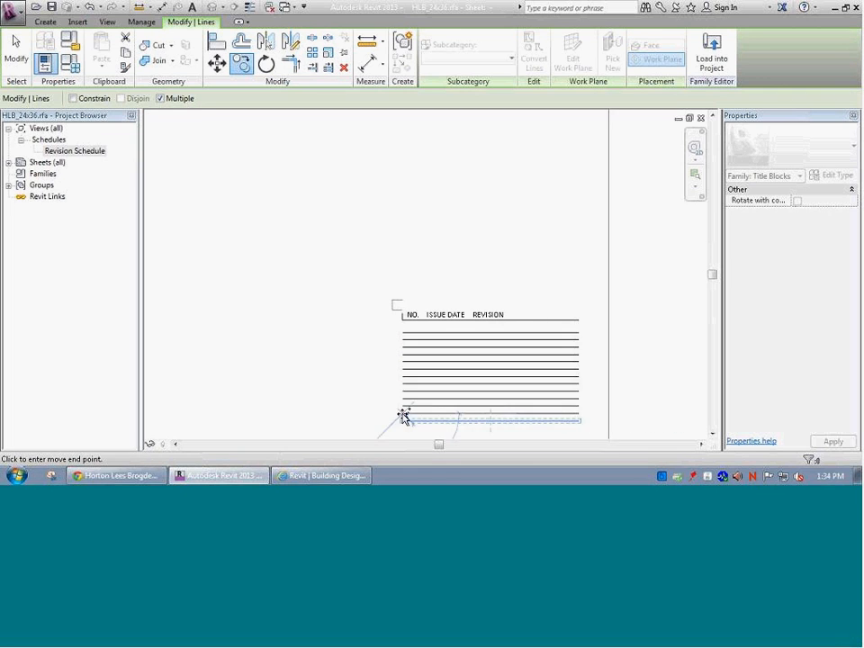
scroll(402, 421, down, 2)
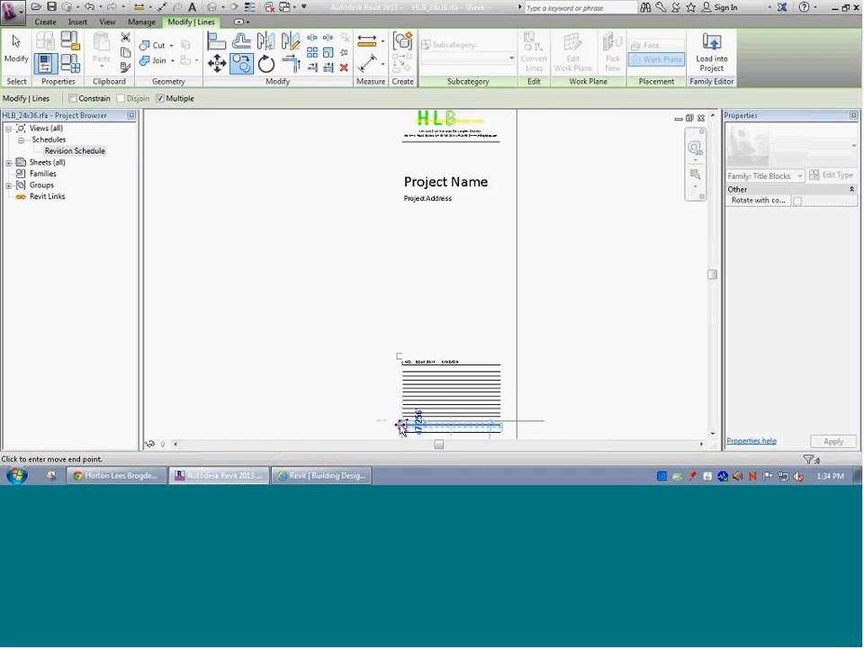
key(Escape)
key(Escape)
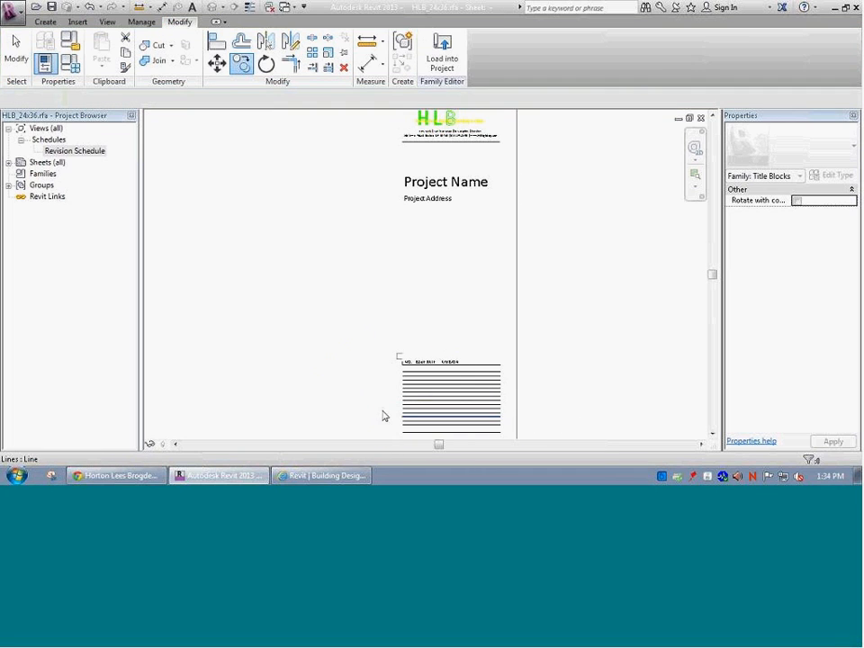
Check the row lines against the Revision Schedule's grid down to its last row, then view the whole title block.
scroll(407, 432, up, 5)
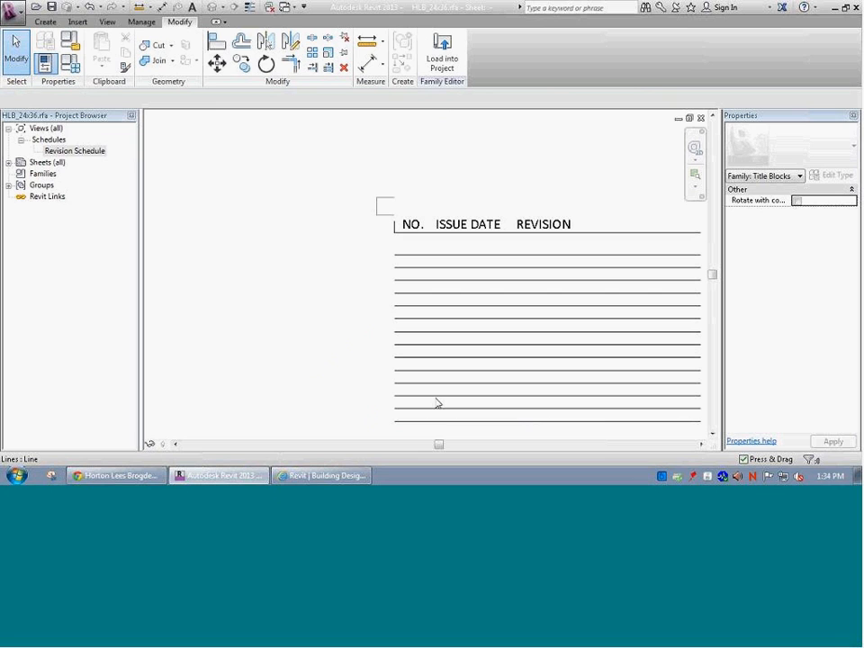
click(446, 253)
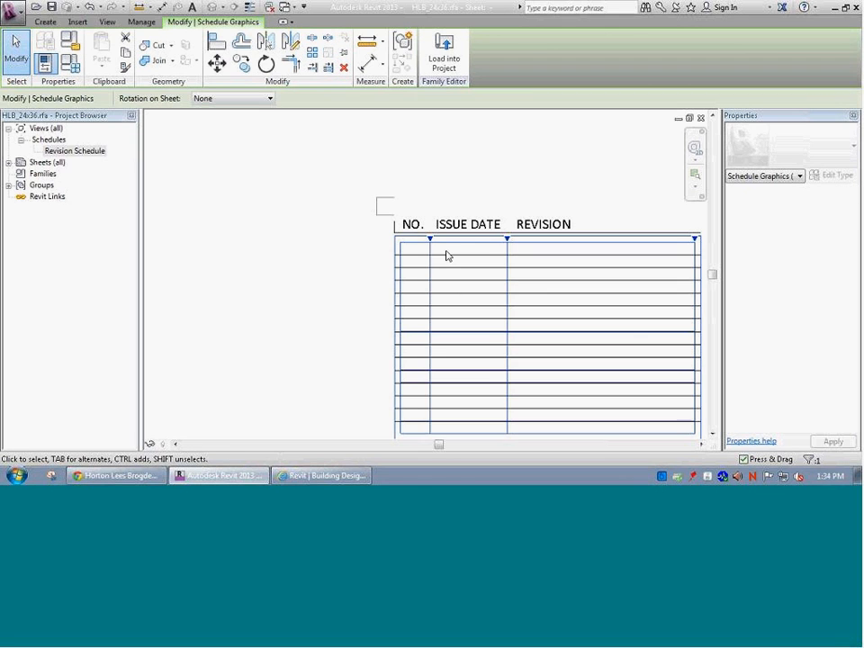
scroll(334, 355, down, 2)
scroll(370, 409, up, 4)
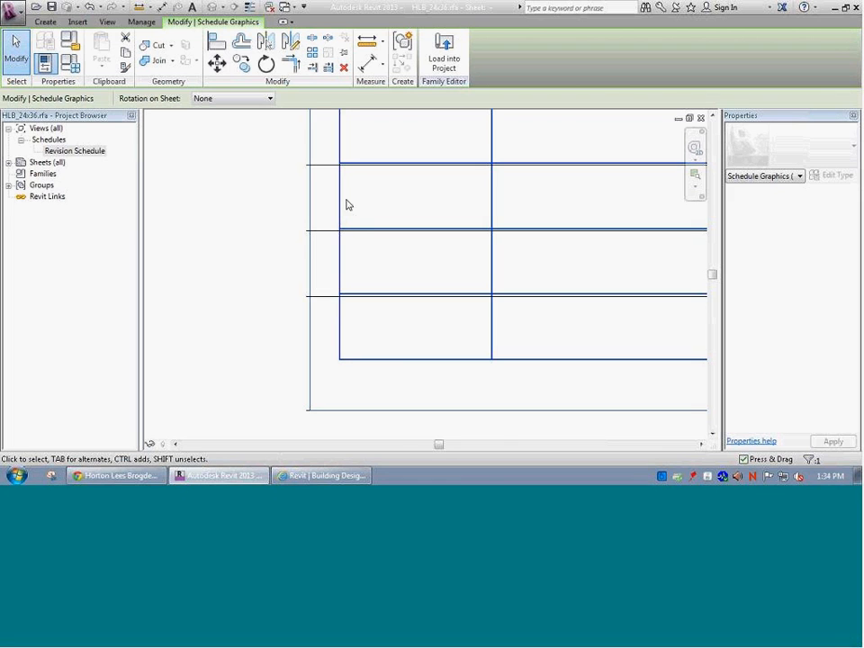
scroll(339, 284, down, 3)
scroll(281, 270, down, 2)
click(274, 261)
key(z)
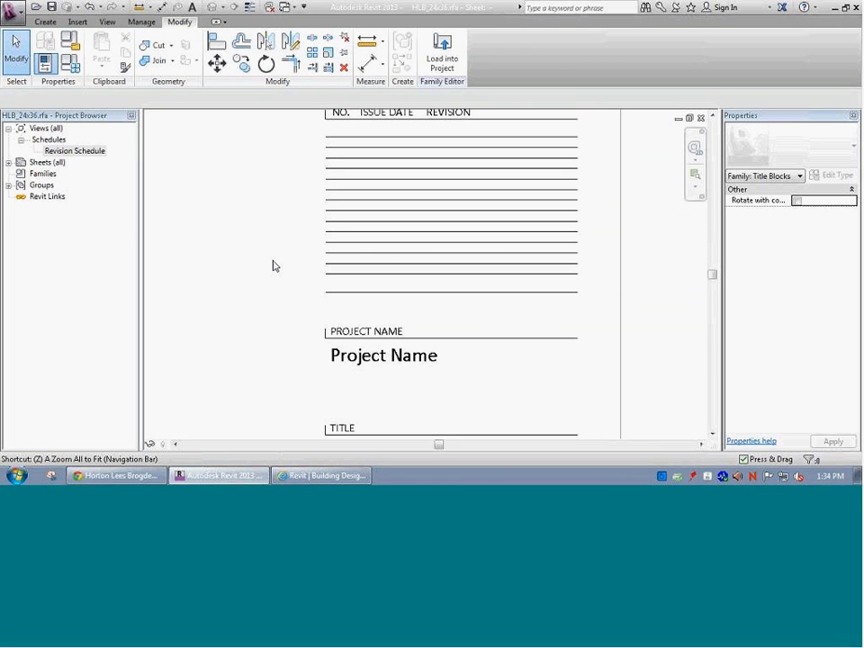
key(a)
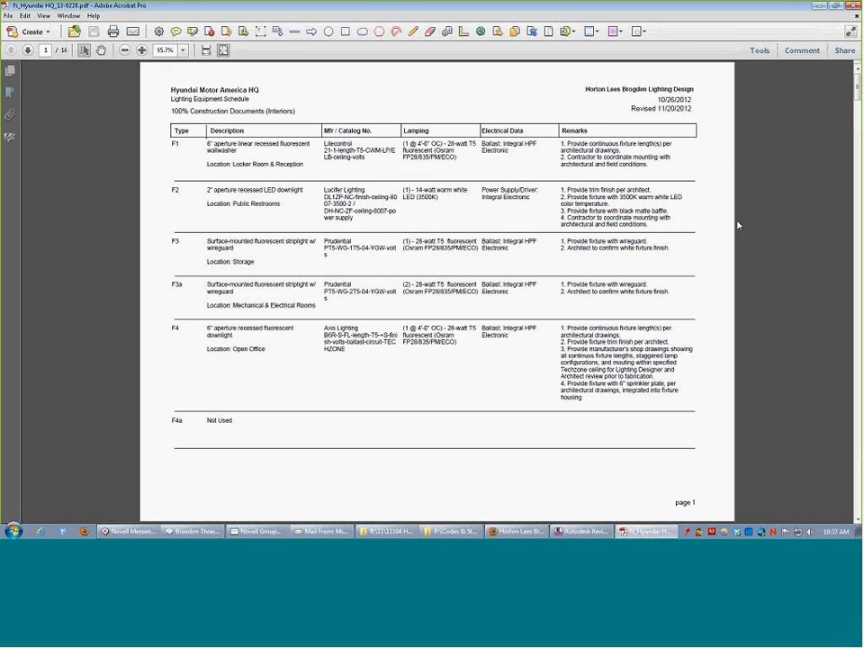
In Adobe Acrobat, draw a rectangle around the Remarks column of the Hyundai lighting equipment schedule.
click(345, 32)
drag(550, 108, 711, 467)
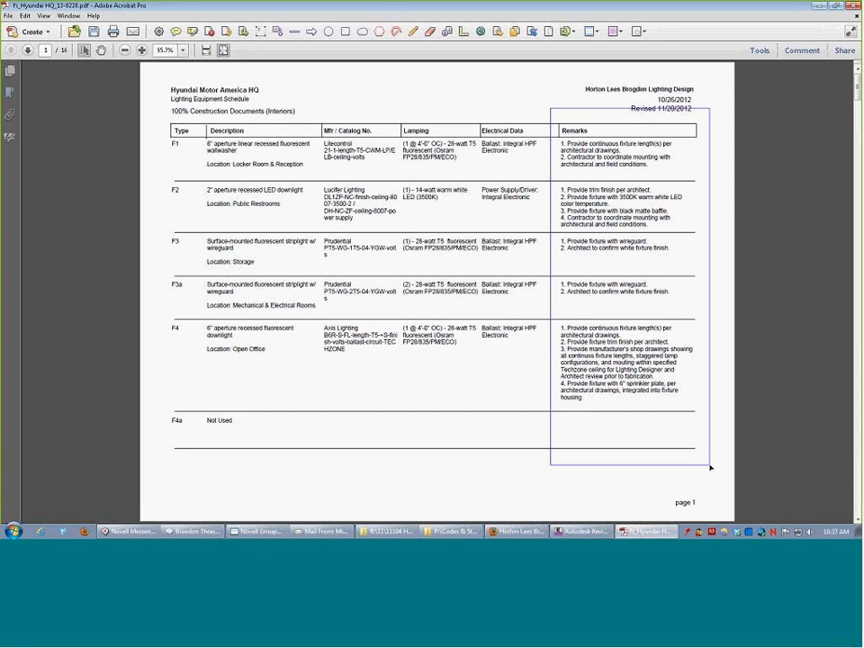
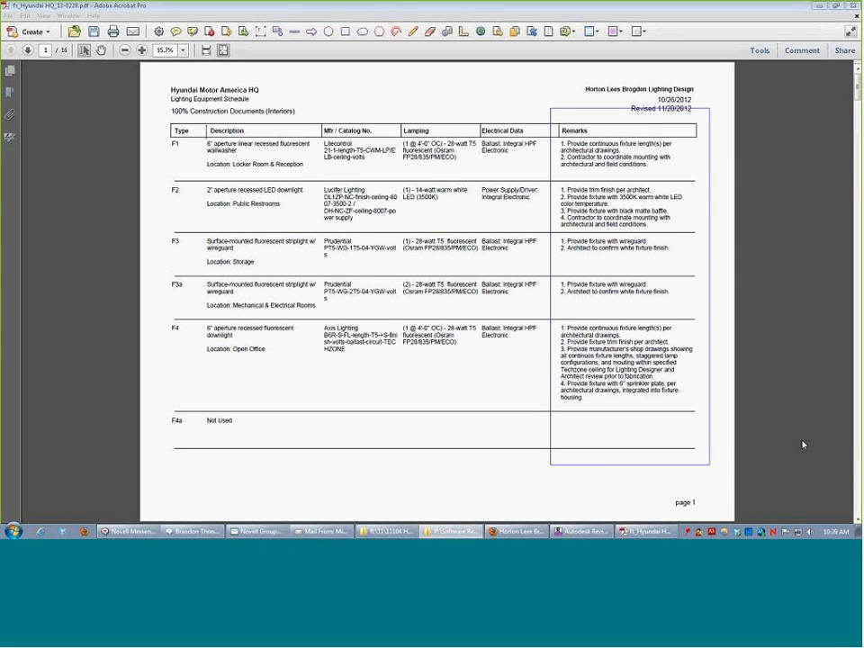
Switch to Revit and open the HLB Lighting Fixture Schedule in the HLB template project.
click(584, 532)
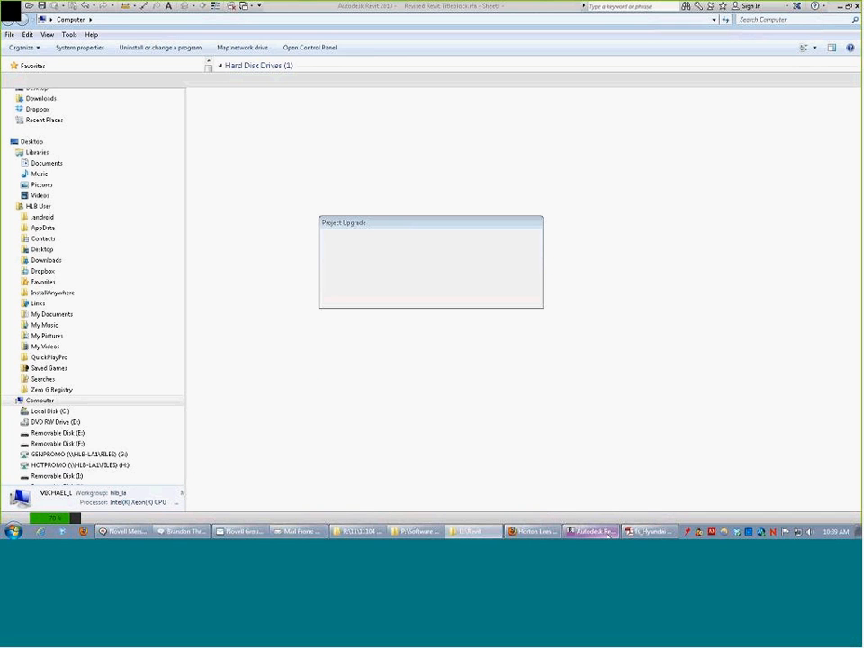
click(534, 531)
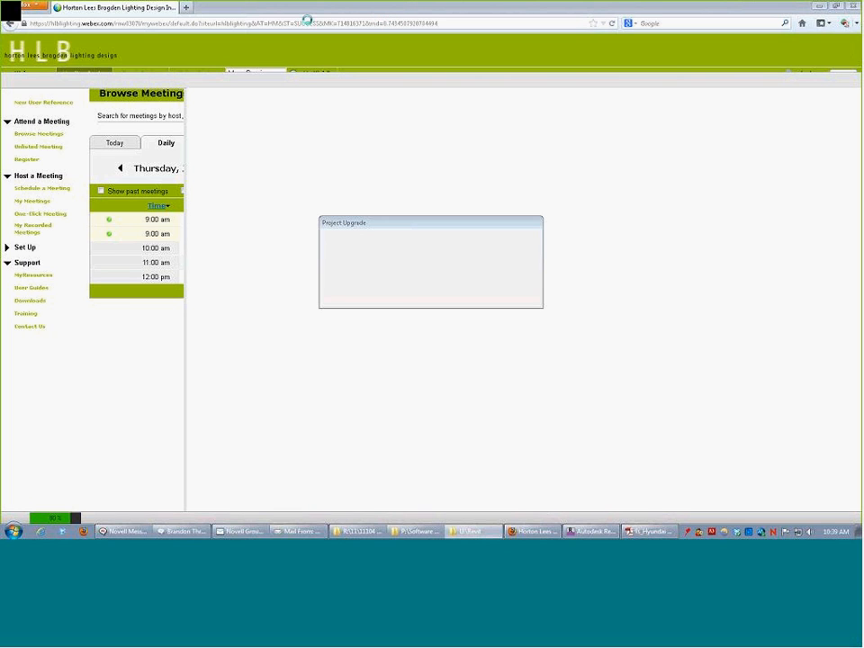
click(527, 533)
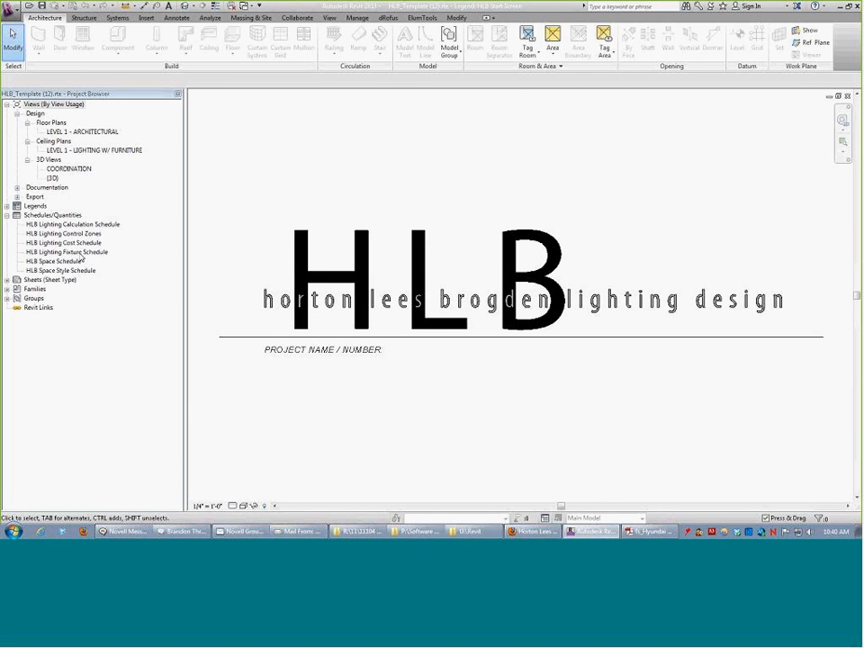
double_click(79, 253)
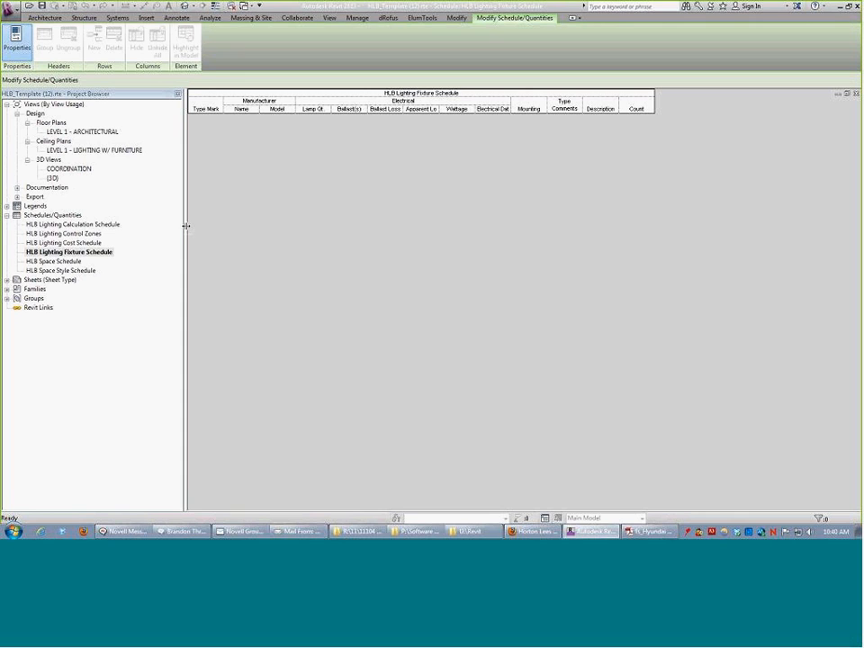
Open the HLB Lighting Fixture Schedule's properties and review its appearance settings and list of fields.
click(615, 109)
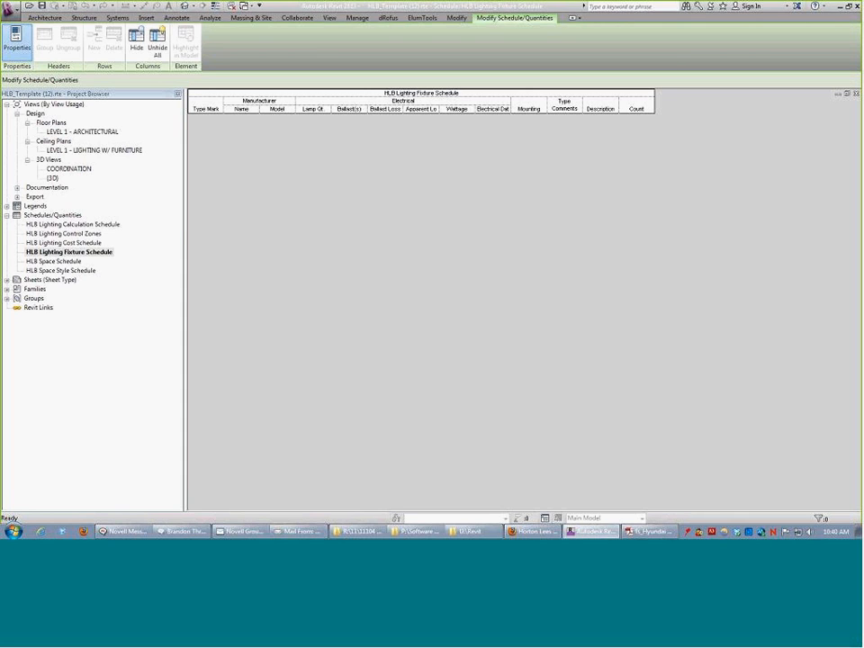
click(16, 41)
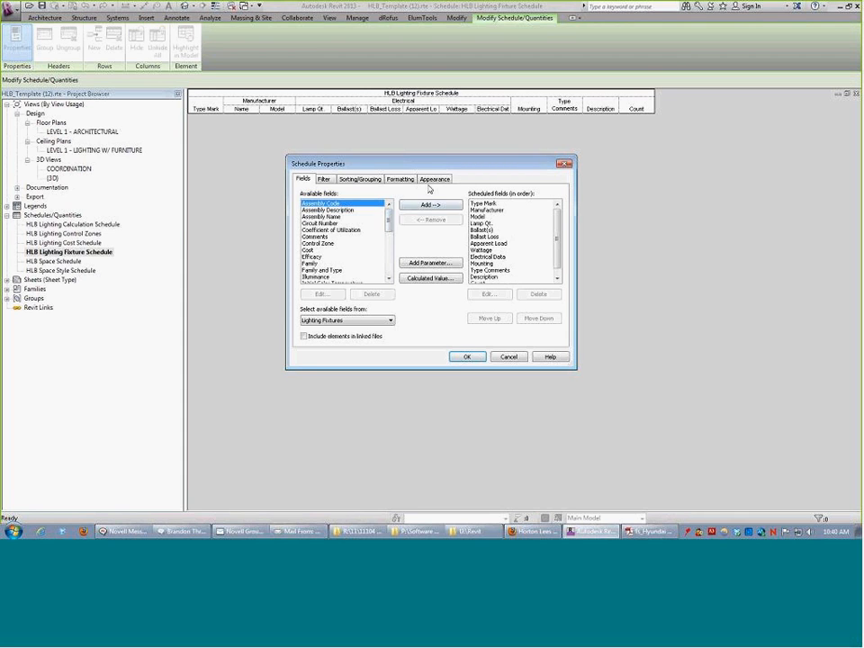
click(433, 180)
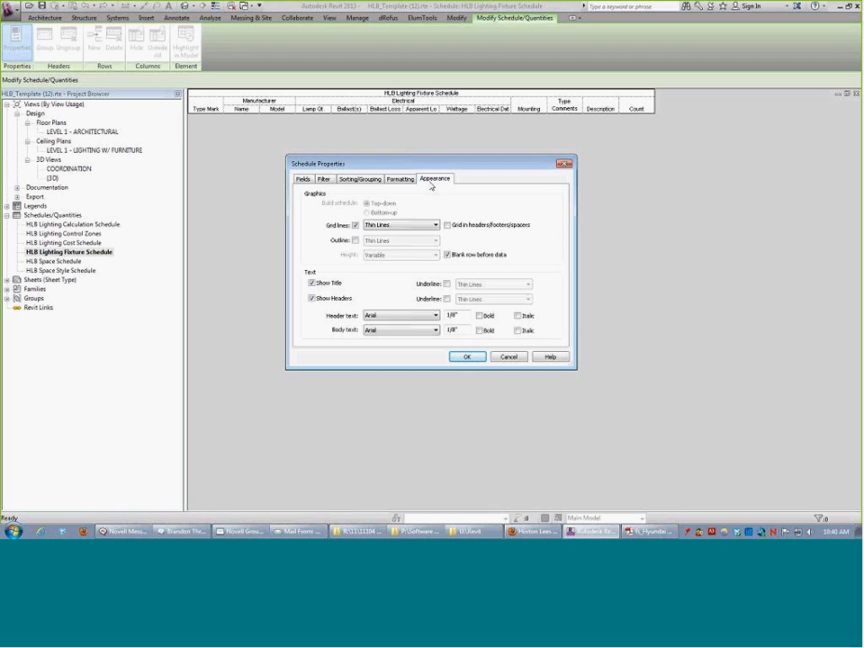
click(304, 179)
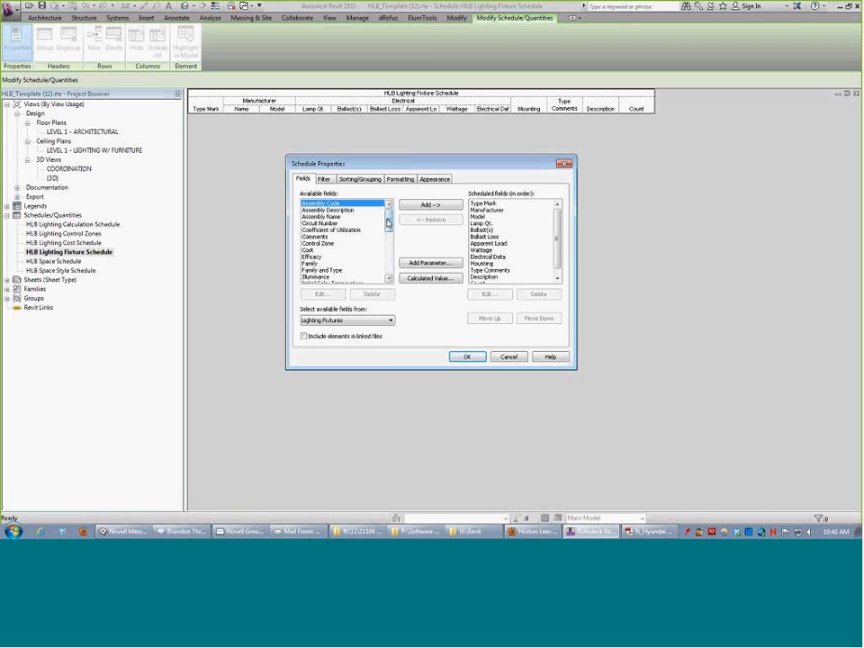
Add a project parameter named Remarks to the schedule fields, with Common discipline, Text type, grouped under Text and stored by type.
click(423, 262)
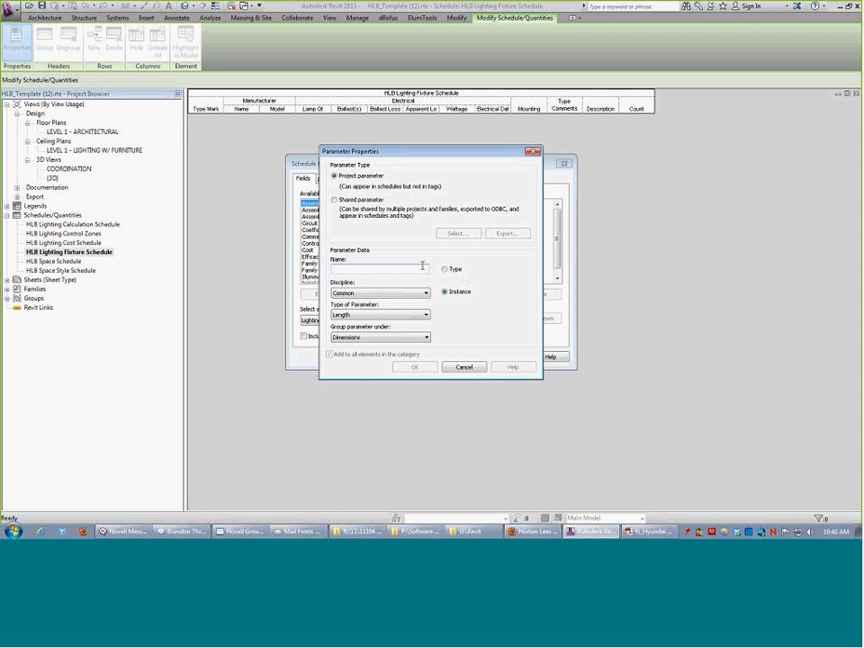
text(Remarks)
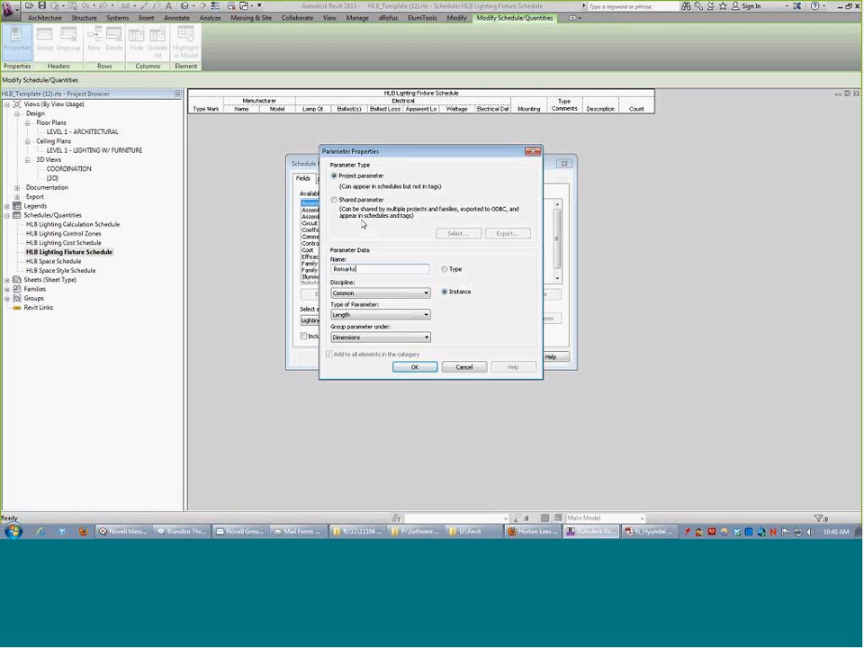
click(399, 294)
click(398, 304)
click(397, 315)
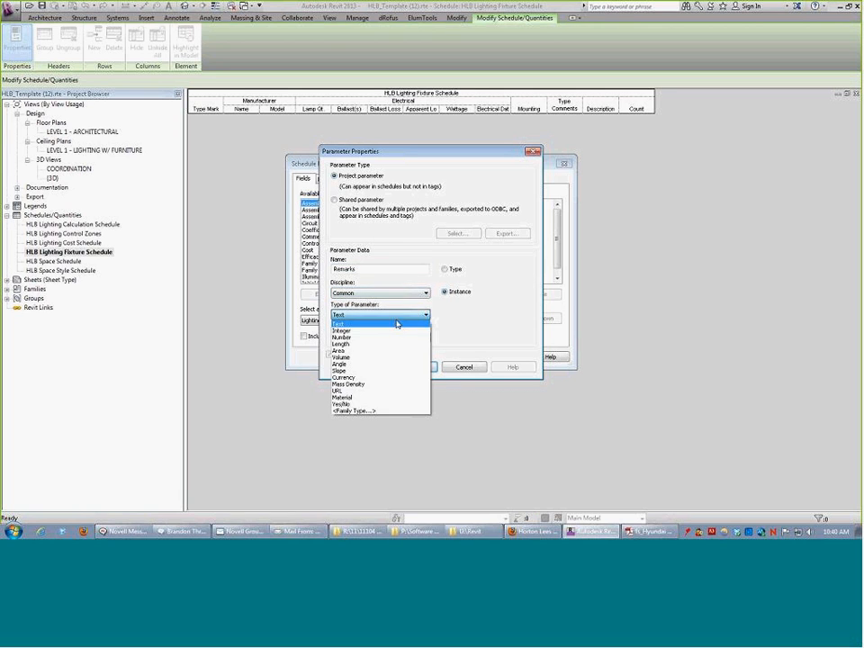
click(397, 323)
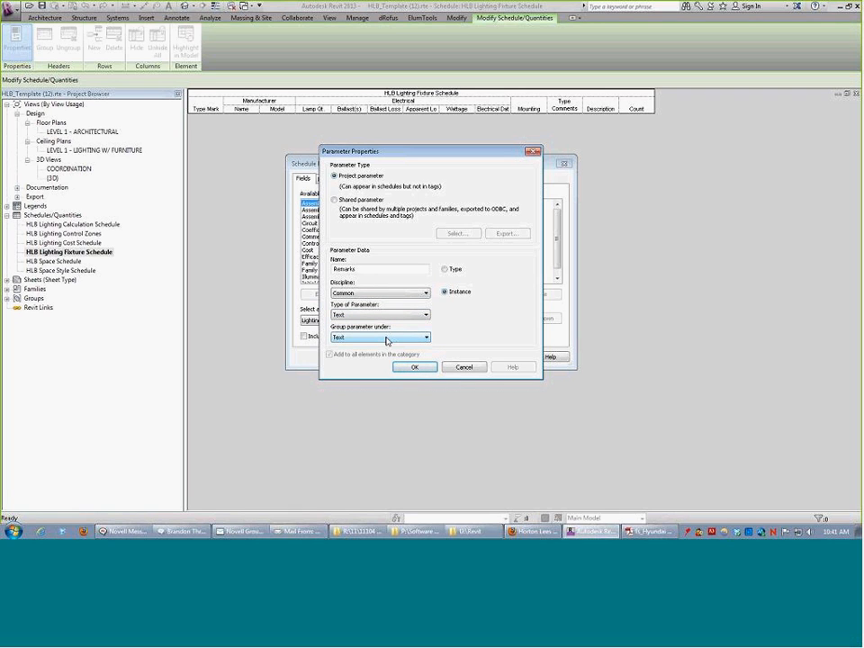
click(444, 269)
click(412, 367)
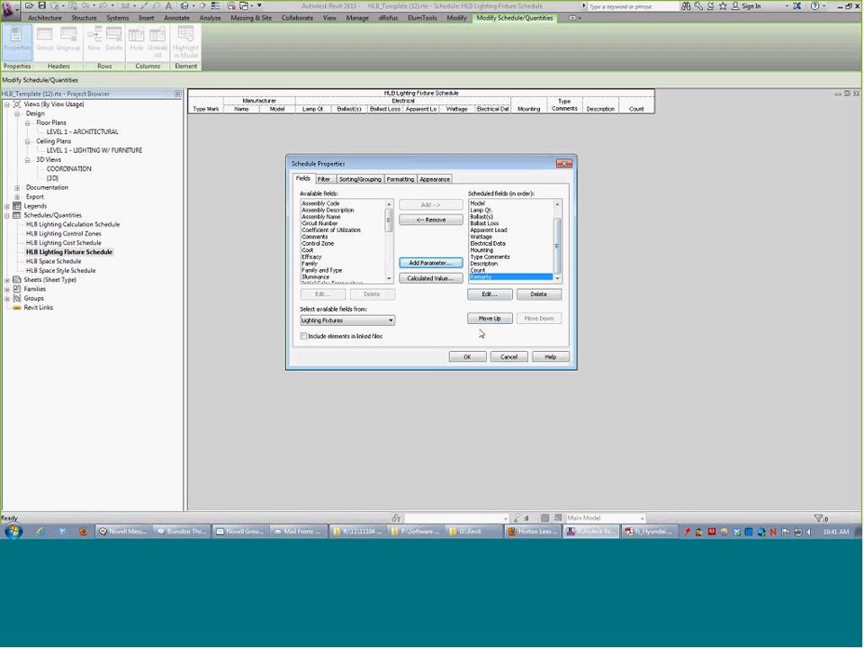
Apply the schedule field changes and widen the Remarks column to between four and five times the width of the other columns.
click(470, 357)
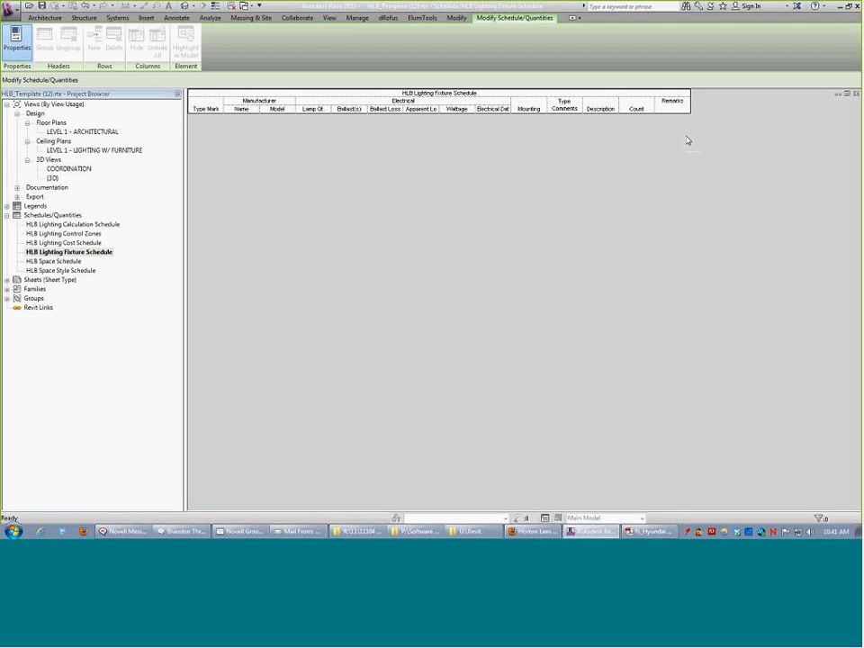
drag(690, 100, 824, 99)
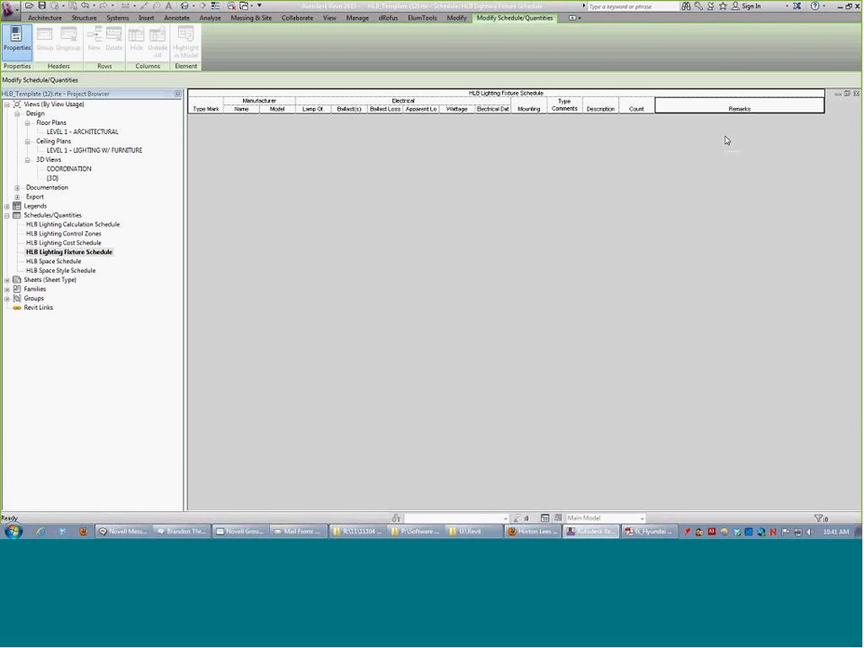
click(721, 98)
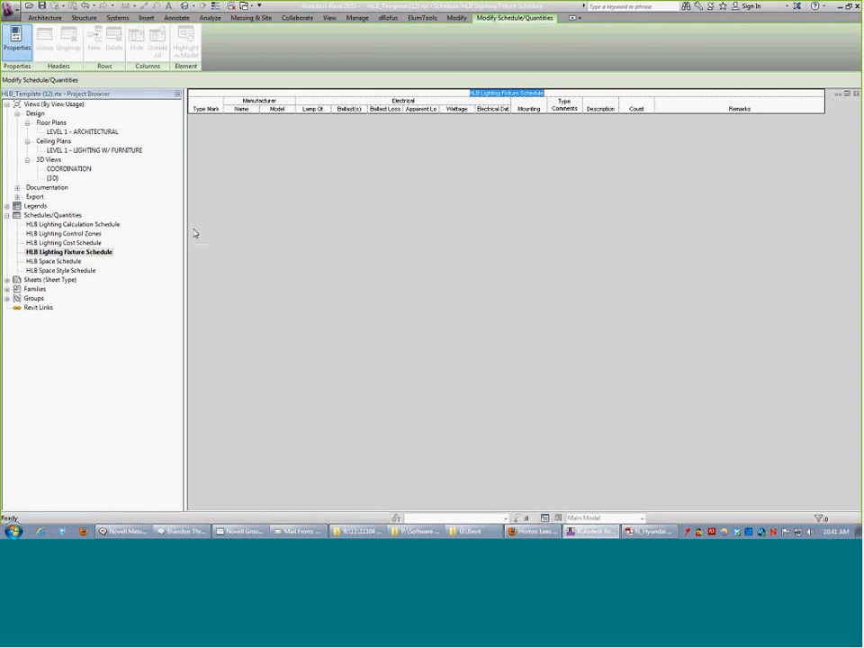
Expand the Lighting Fixtures families and open the LEVEL 1 - ARCHITECTURAL floor plan.
click(8, 289)
click(18, 373)
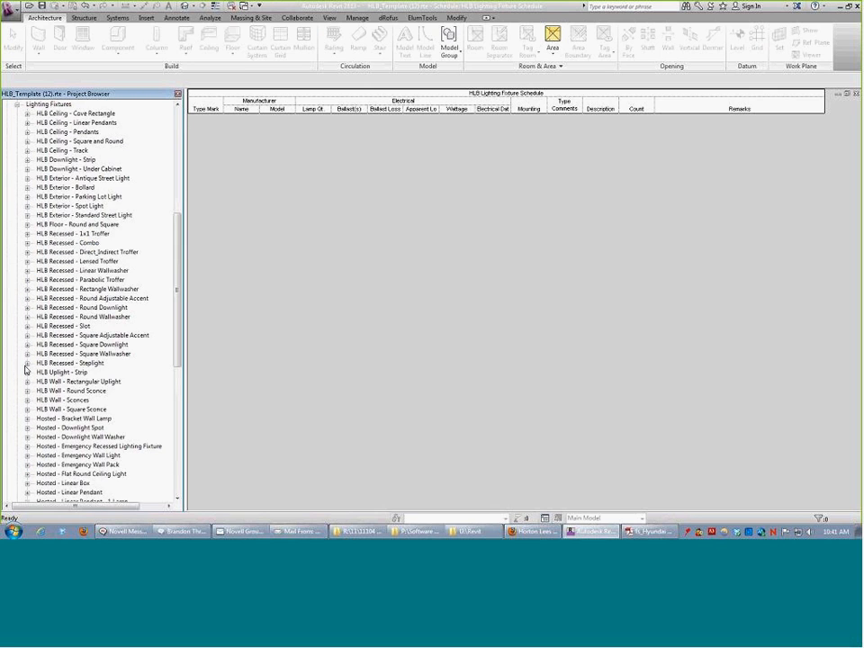
scroll(180, 229, up, 9)
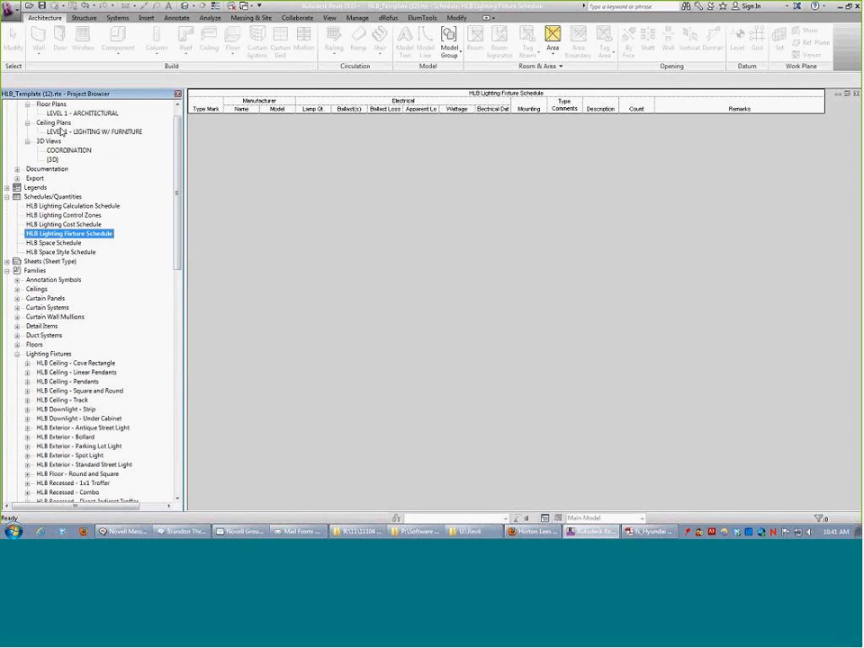
click(74, 114)
double_click(75, 114)
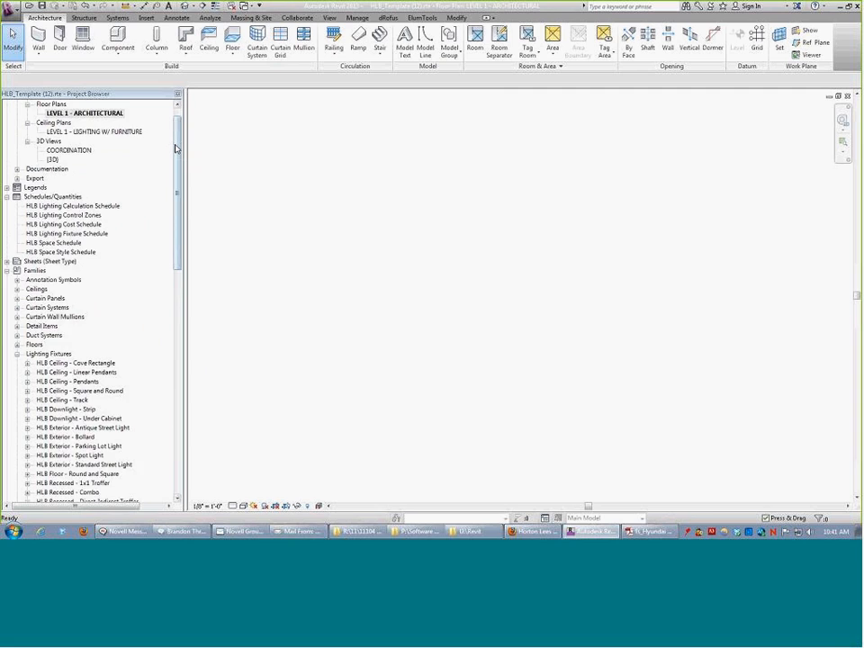
Place one 3" HLB Recessed - Round Downlight near the middle of the empty floor plan.
scroll(178, 170, down, 9)
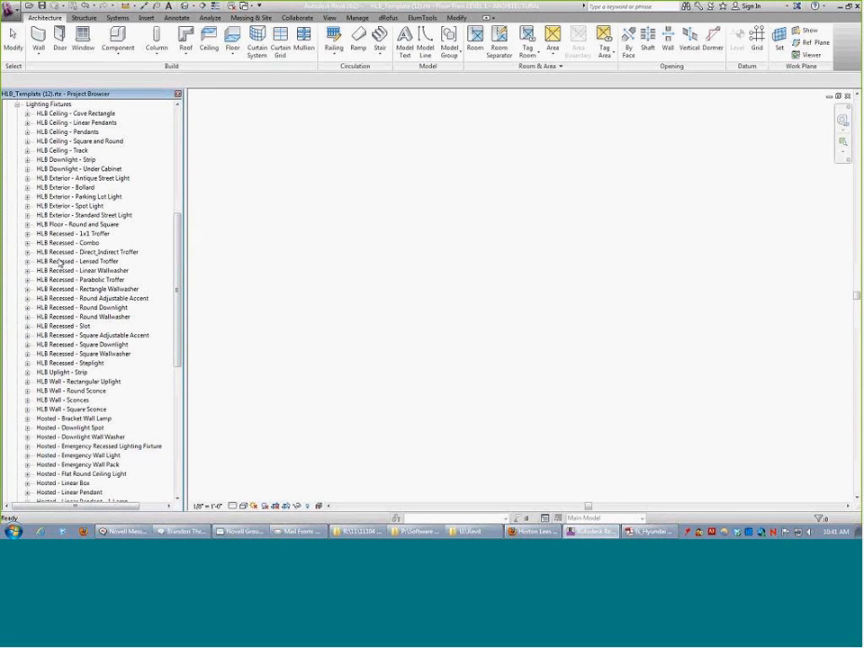
click(27, 307)
click(49, 326)
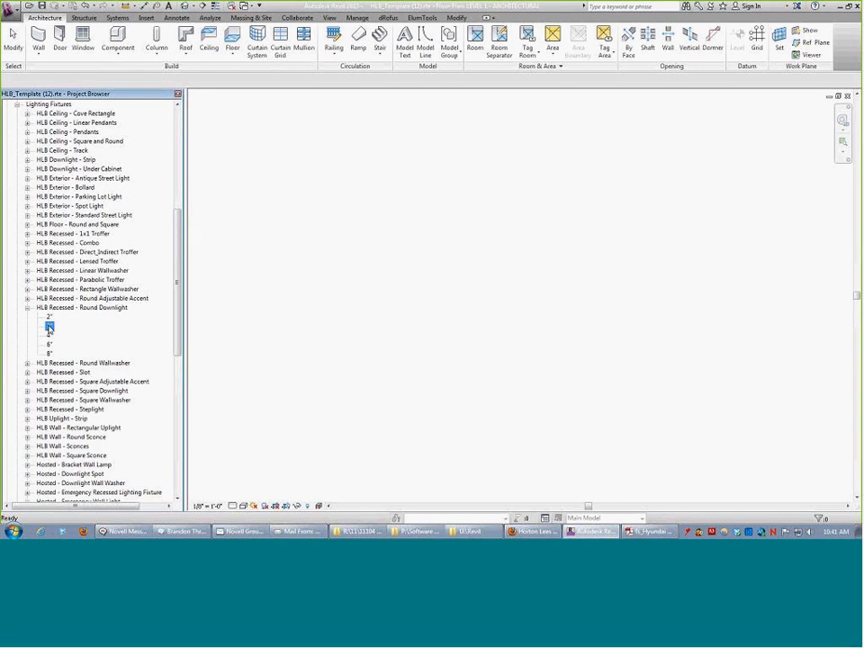
drag(48, 326, 467, 262)
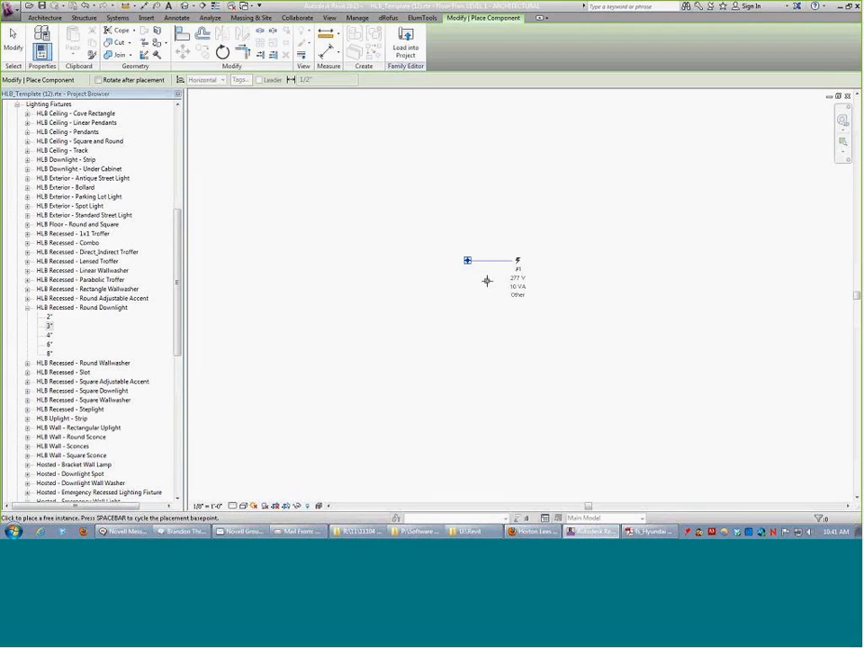
click(469, 261)
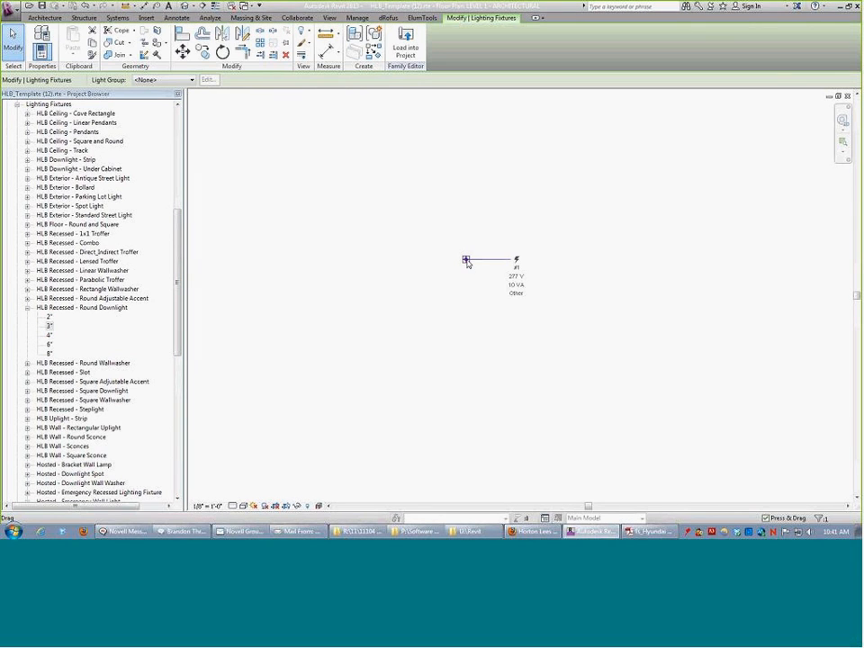
Try entering the numbered remark "1. This is a test" and a second remark in the 3" round downlight's type properties.
click(43, 34)
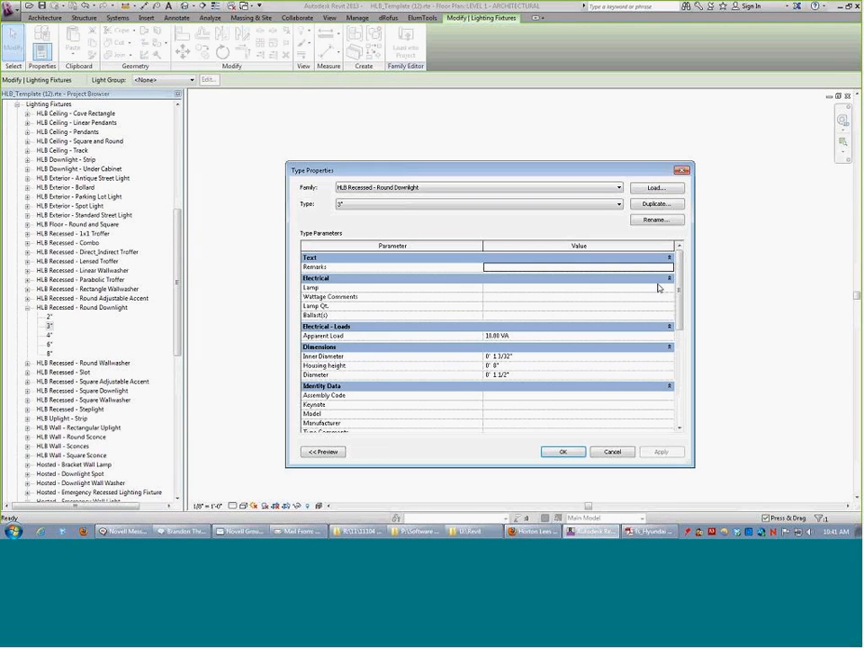
mouse_move(680, 295)
mouse_down()
mouse_move(682, 376)
mouse_move(669, 279)
mouse_up()
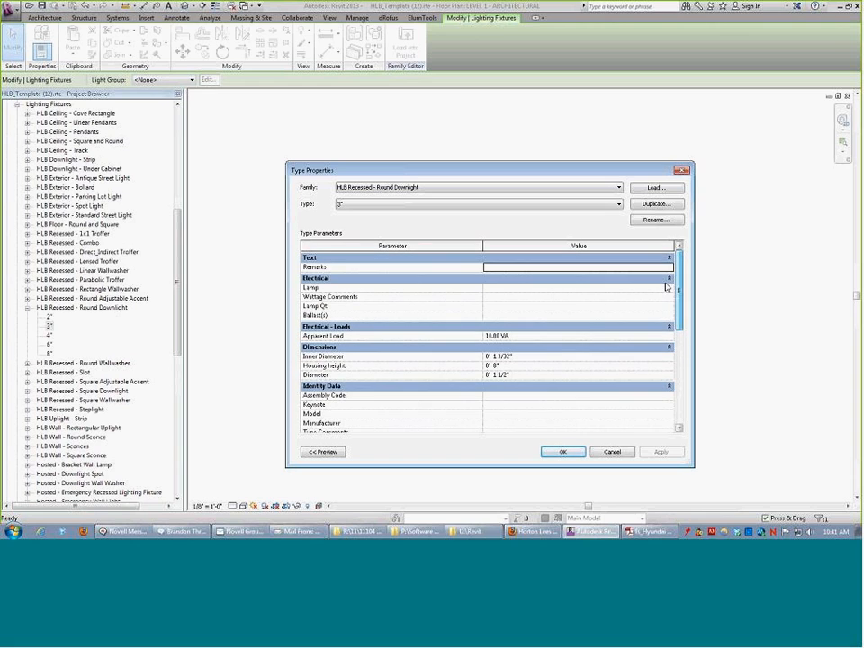
click(515, 270)
text(1)
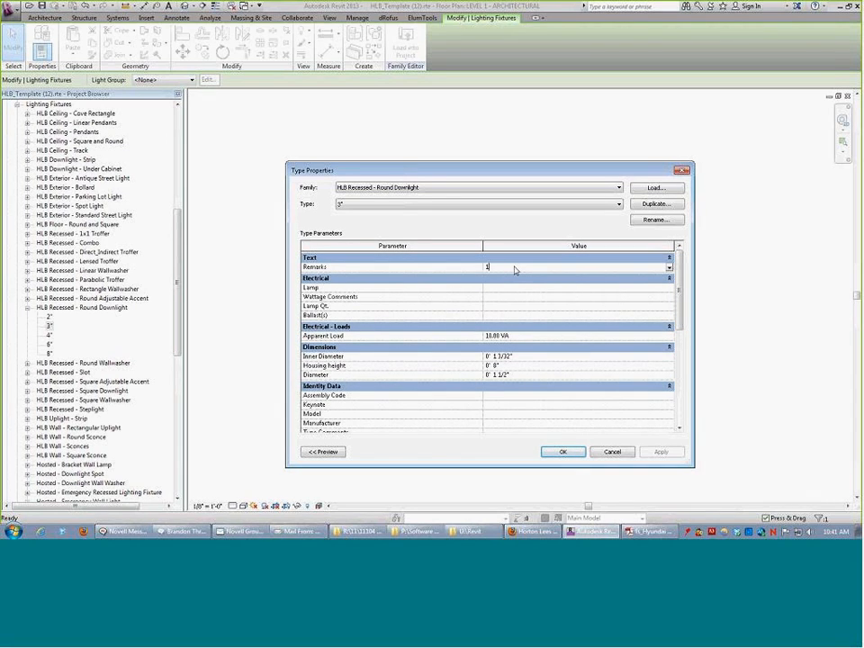
text(. This is a test)
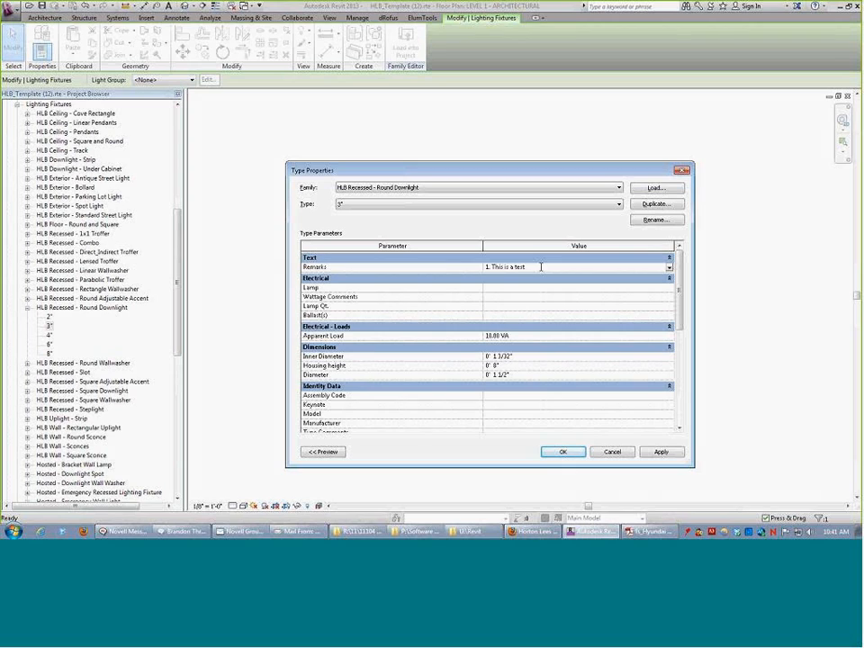
click(541, 268)
click(542, 267)
key(ctrl+a)
text(2. Testin 2)
click(669, 268)
click(669, 269)
click(614, 453)
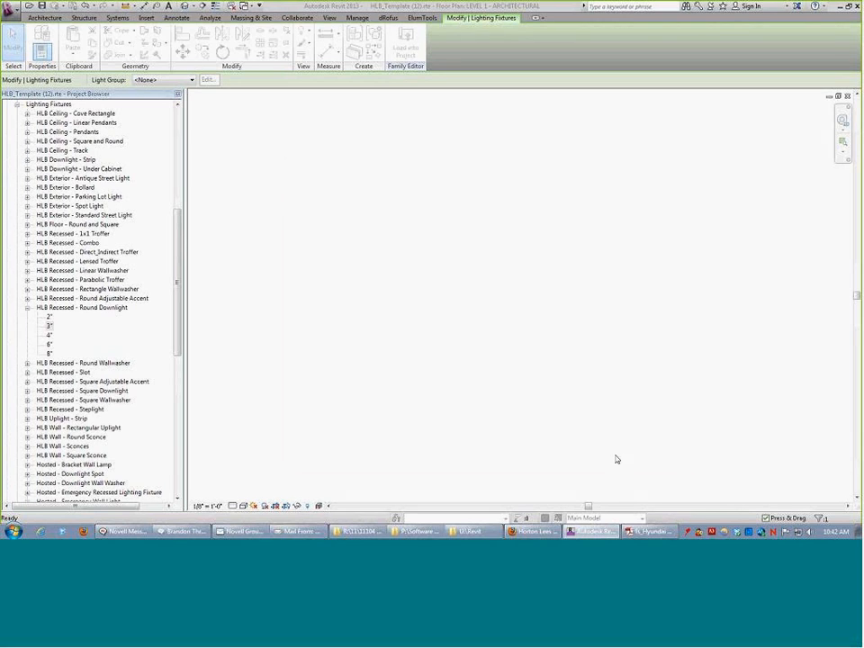
key(Delete)
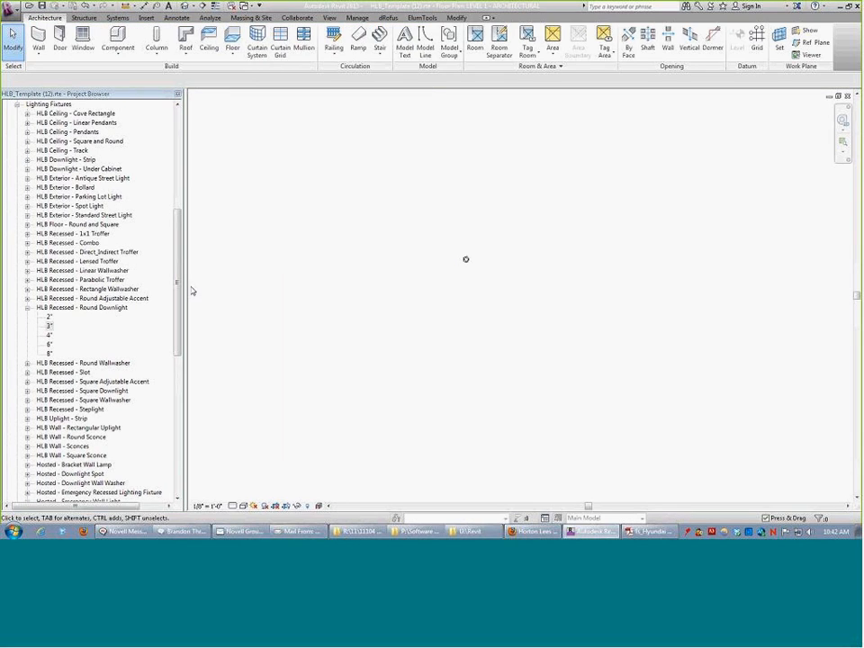
Reopen the HLB Lighting Fixture Schedule and enter "1. Test" as the remark for the placed downlight.
drag(176, 284, 199, 185)
double_click(94, 215)
click(657, 126)
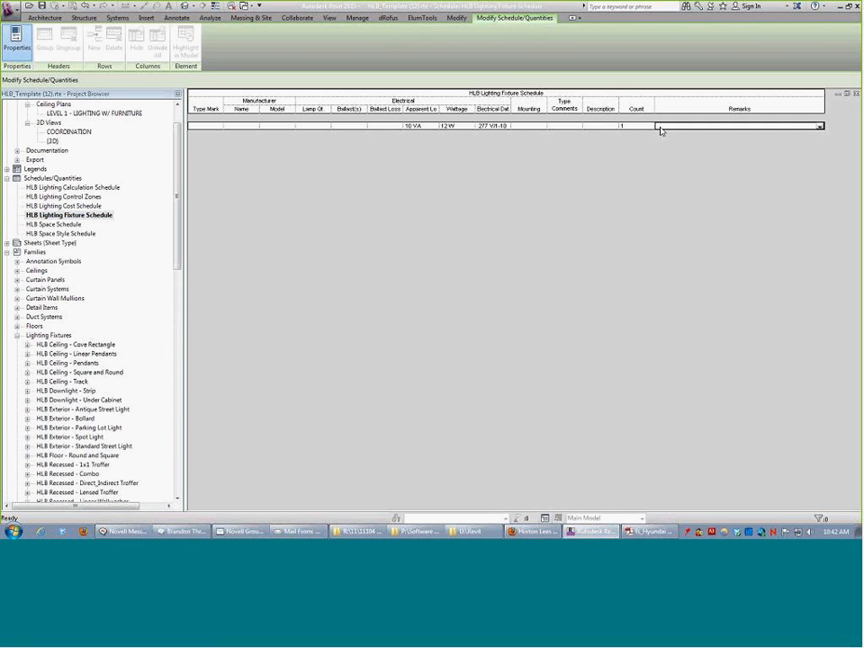
text(1: Test)
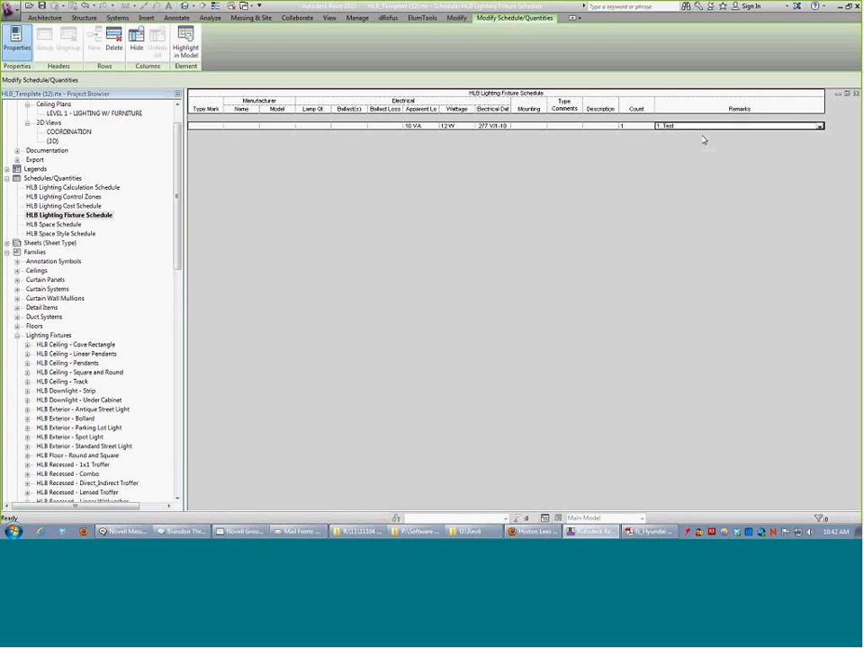
click(820, 127)
click(820, 127)
double_click(705, 127)
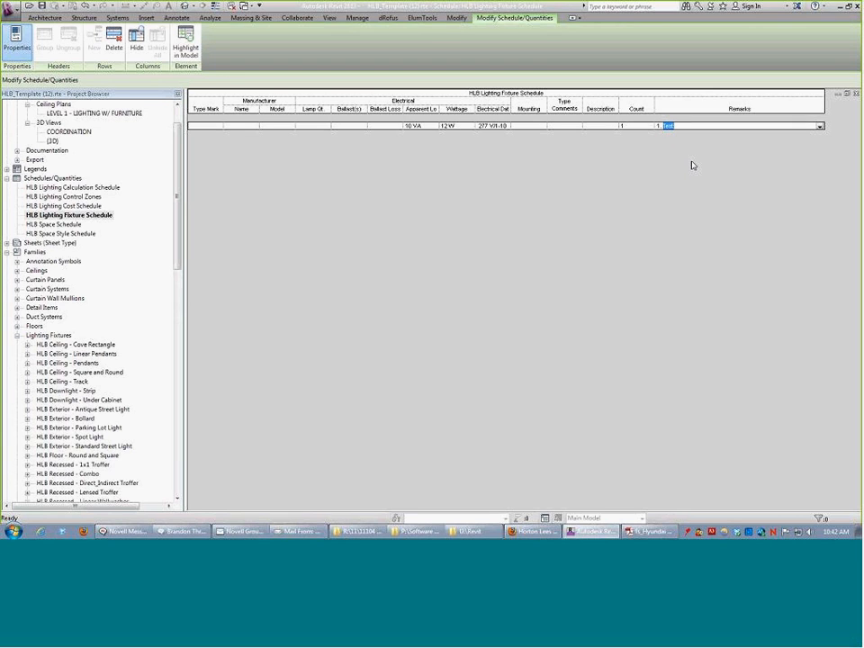
click(687, 125)
click(559, 20)
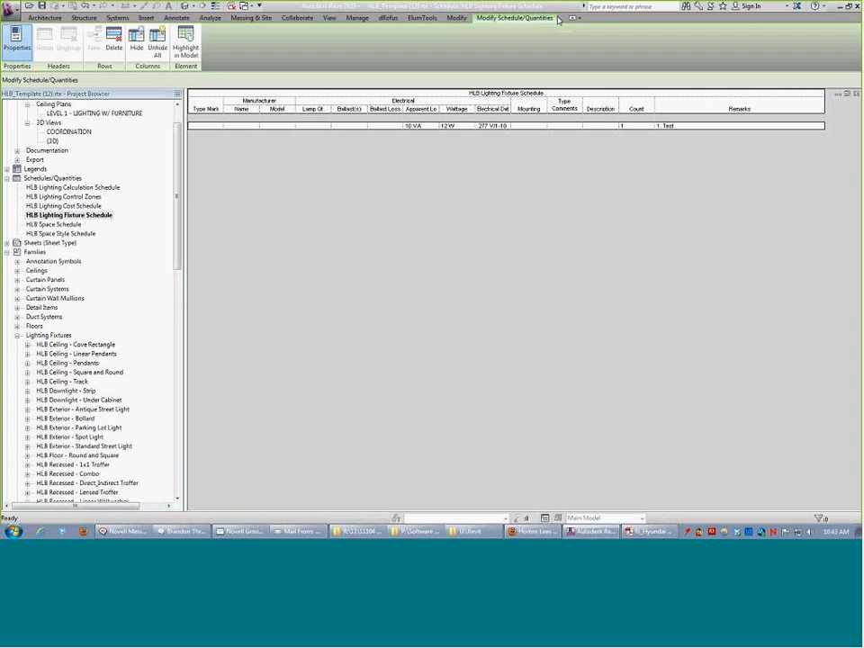